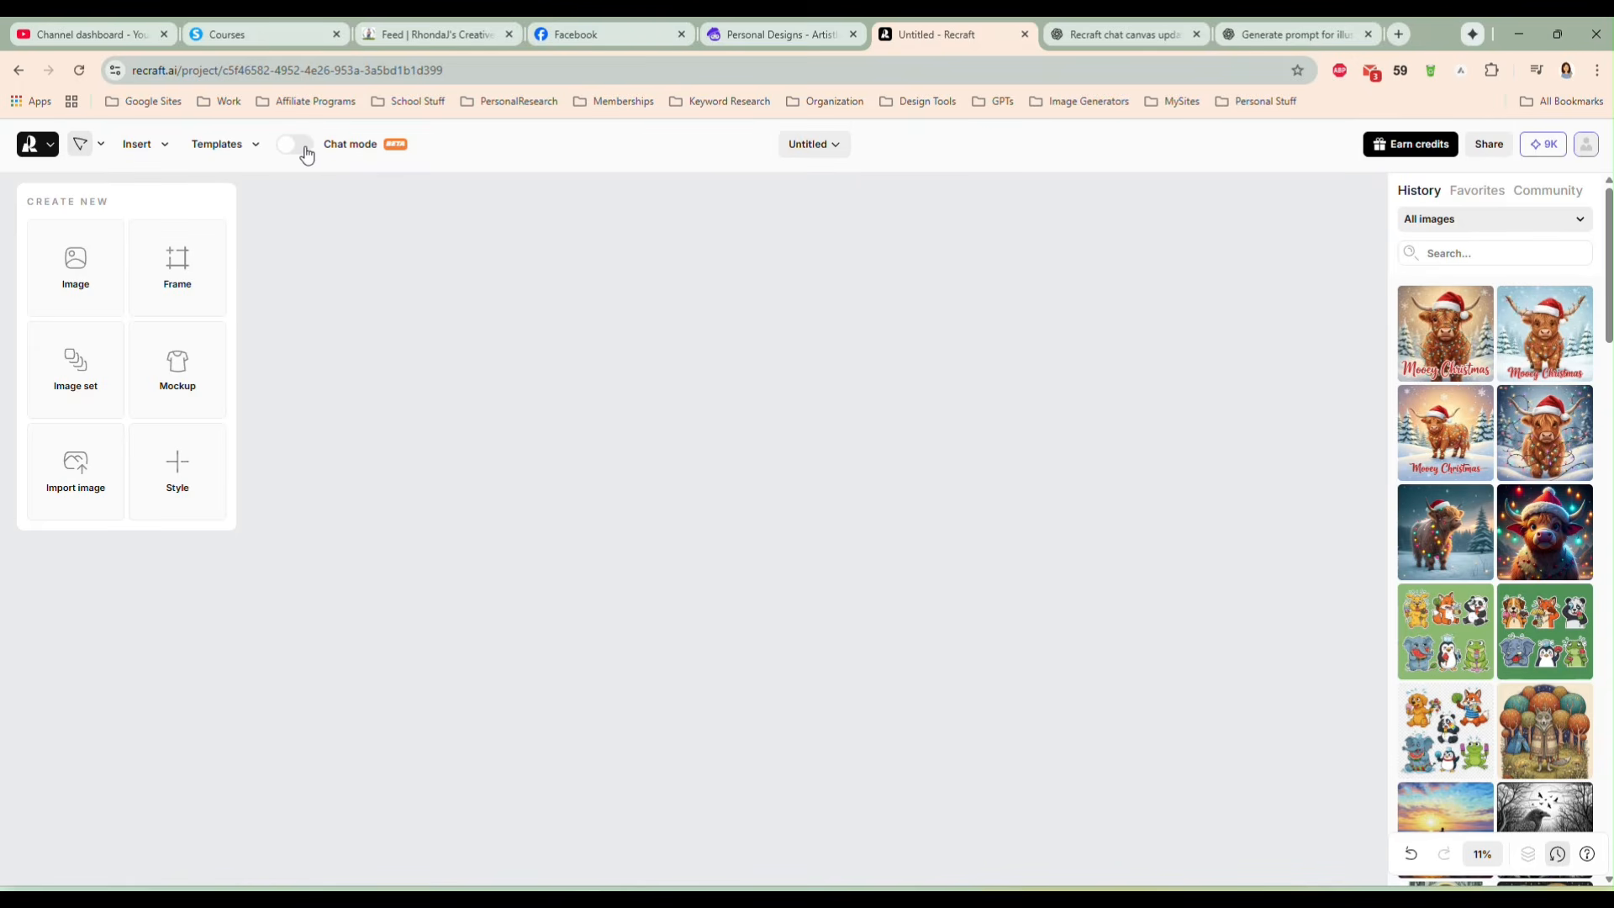
Step: Turn on chat mode and choose Nano Banana as the image generation model
{"action": "left_click", "coordinate": [307, 152]}
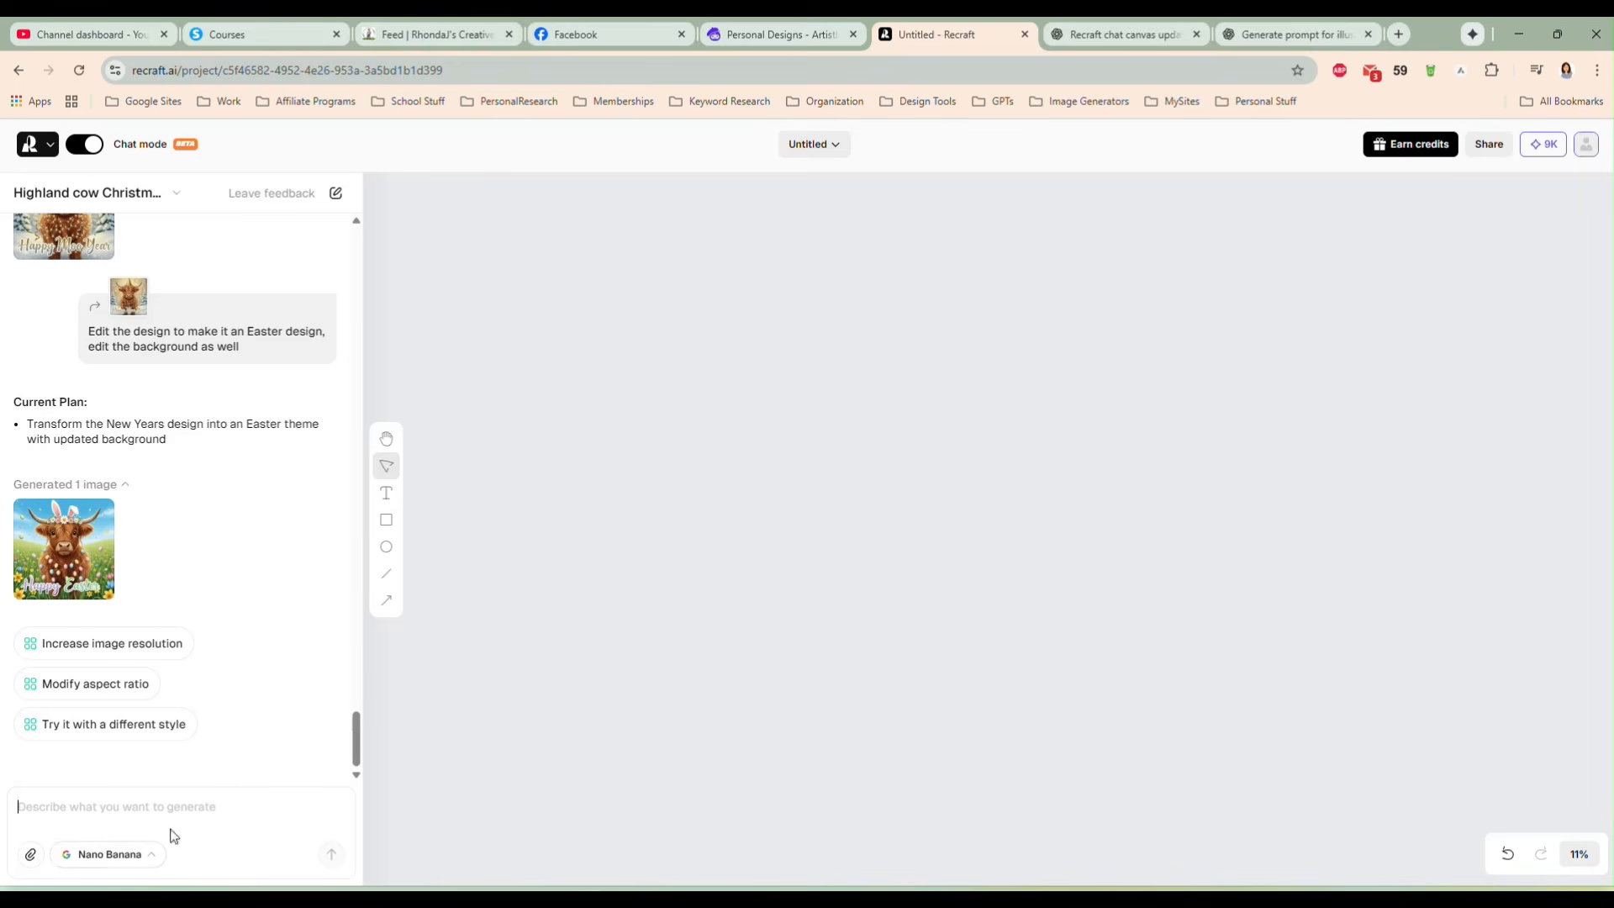
{"action": "left_click", "coordinate": [134, 858]}
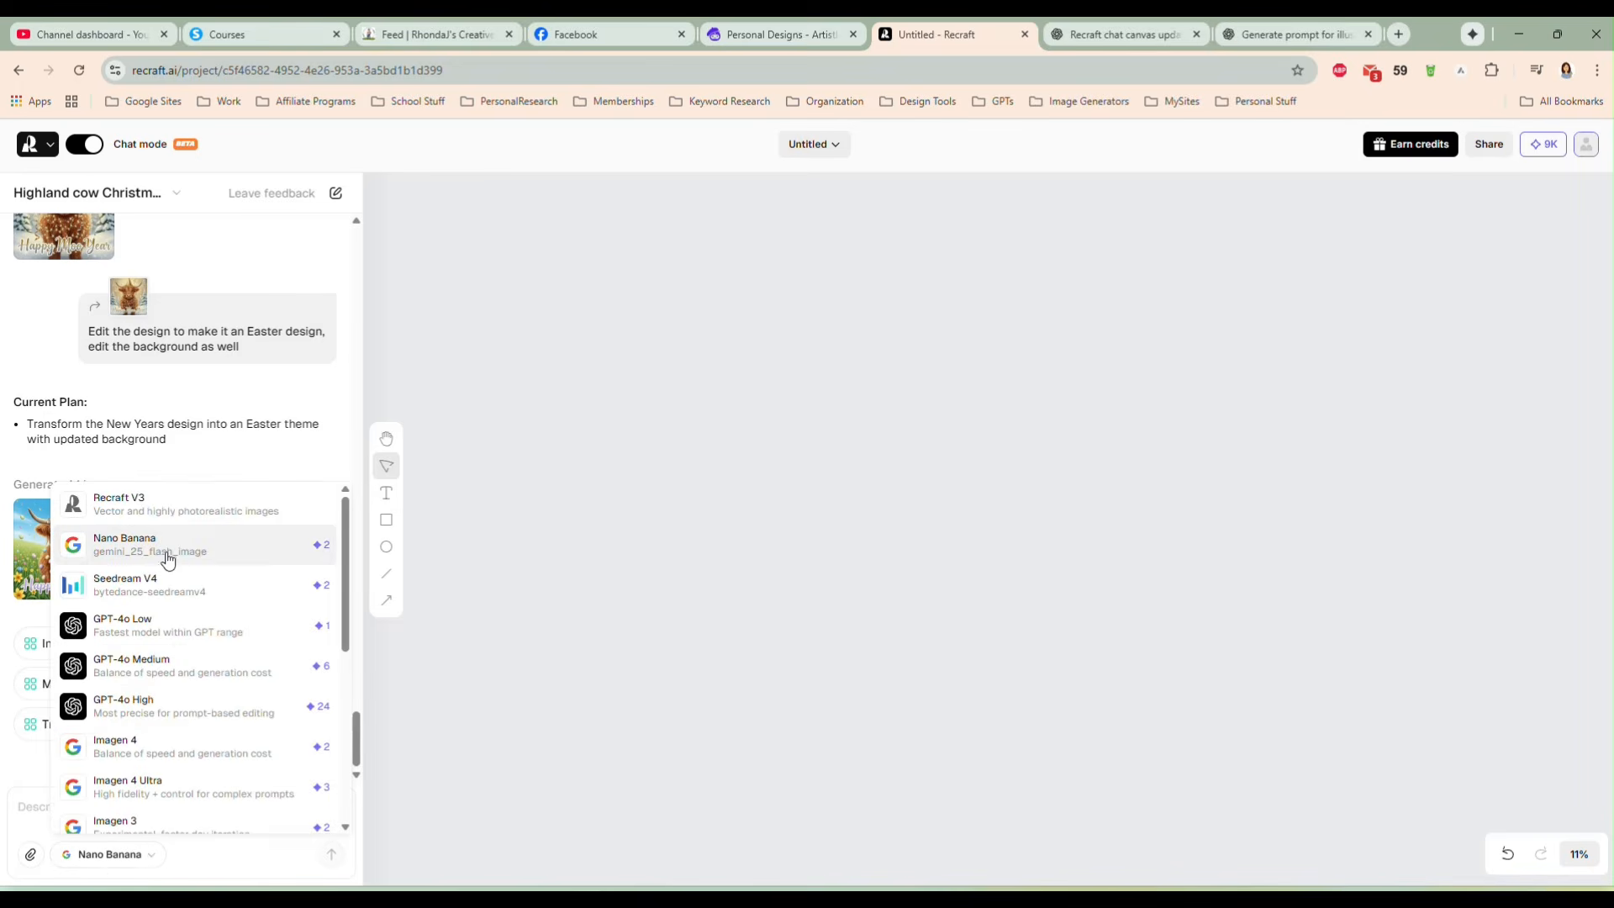
{"action": "left_click", "coordinate": [202, 555]}
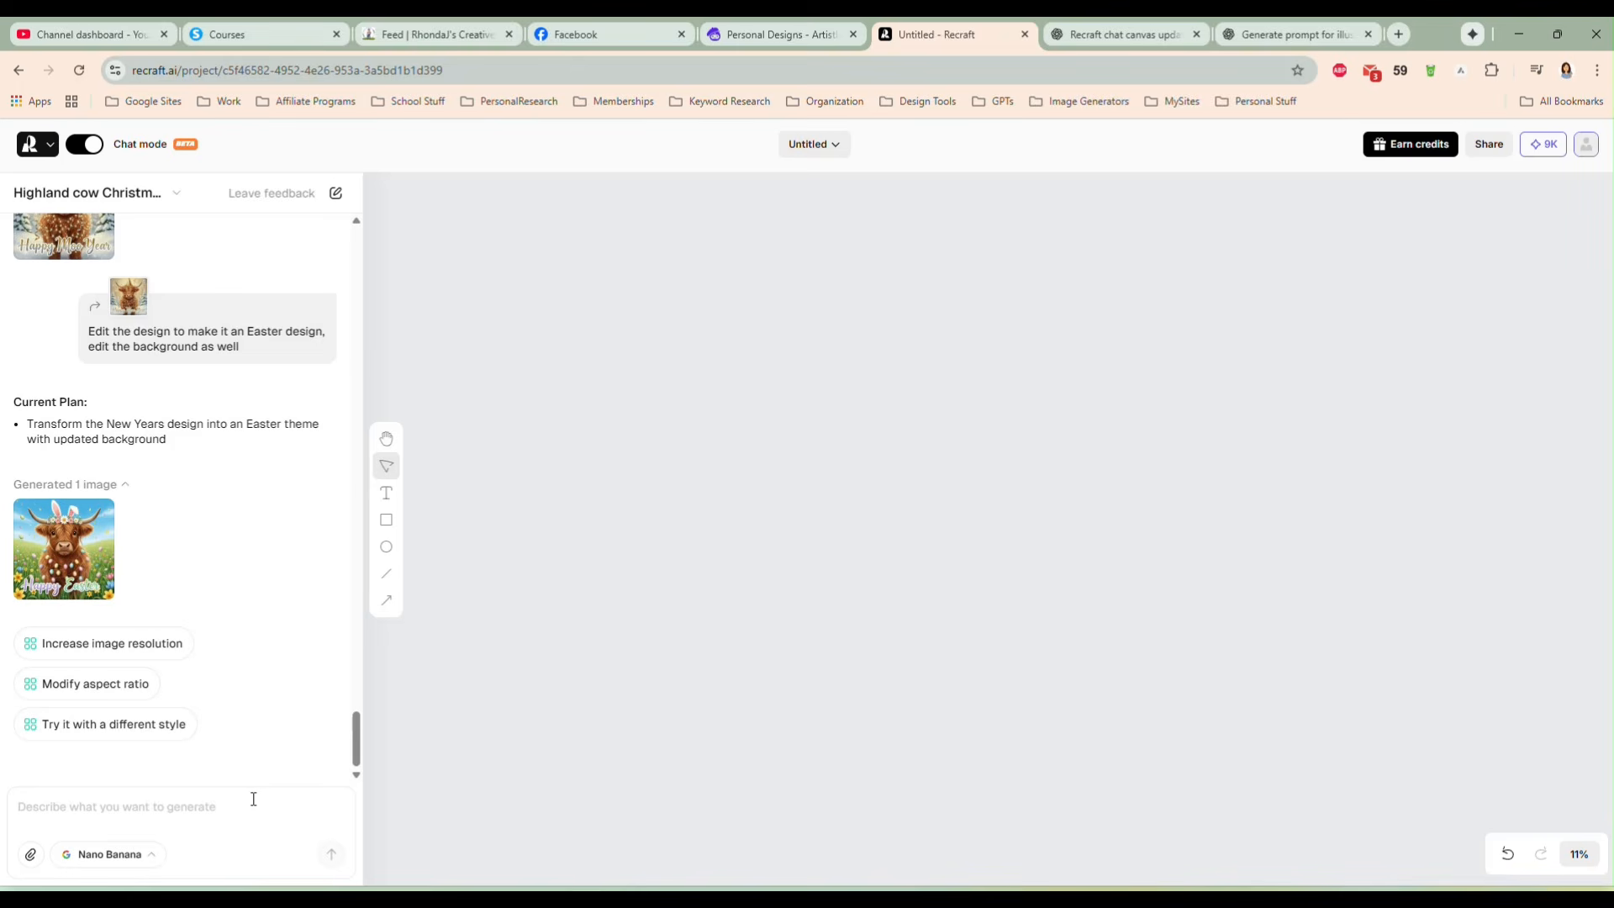
Step: Ask the chat for help with a prompt for a soft, fantasy style digital Christmas illustration featuring a cuddly looking racoon, coquette bows and a western vibe
{"action": "type", "text": "I want to create a"}
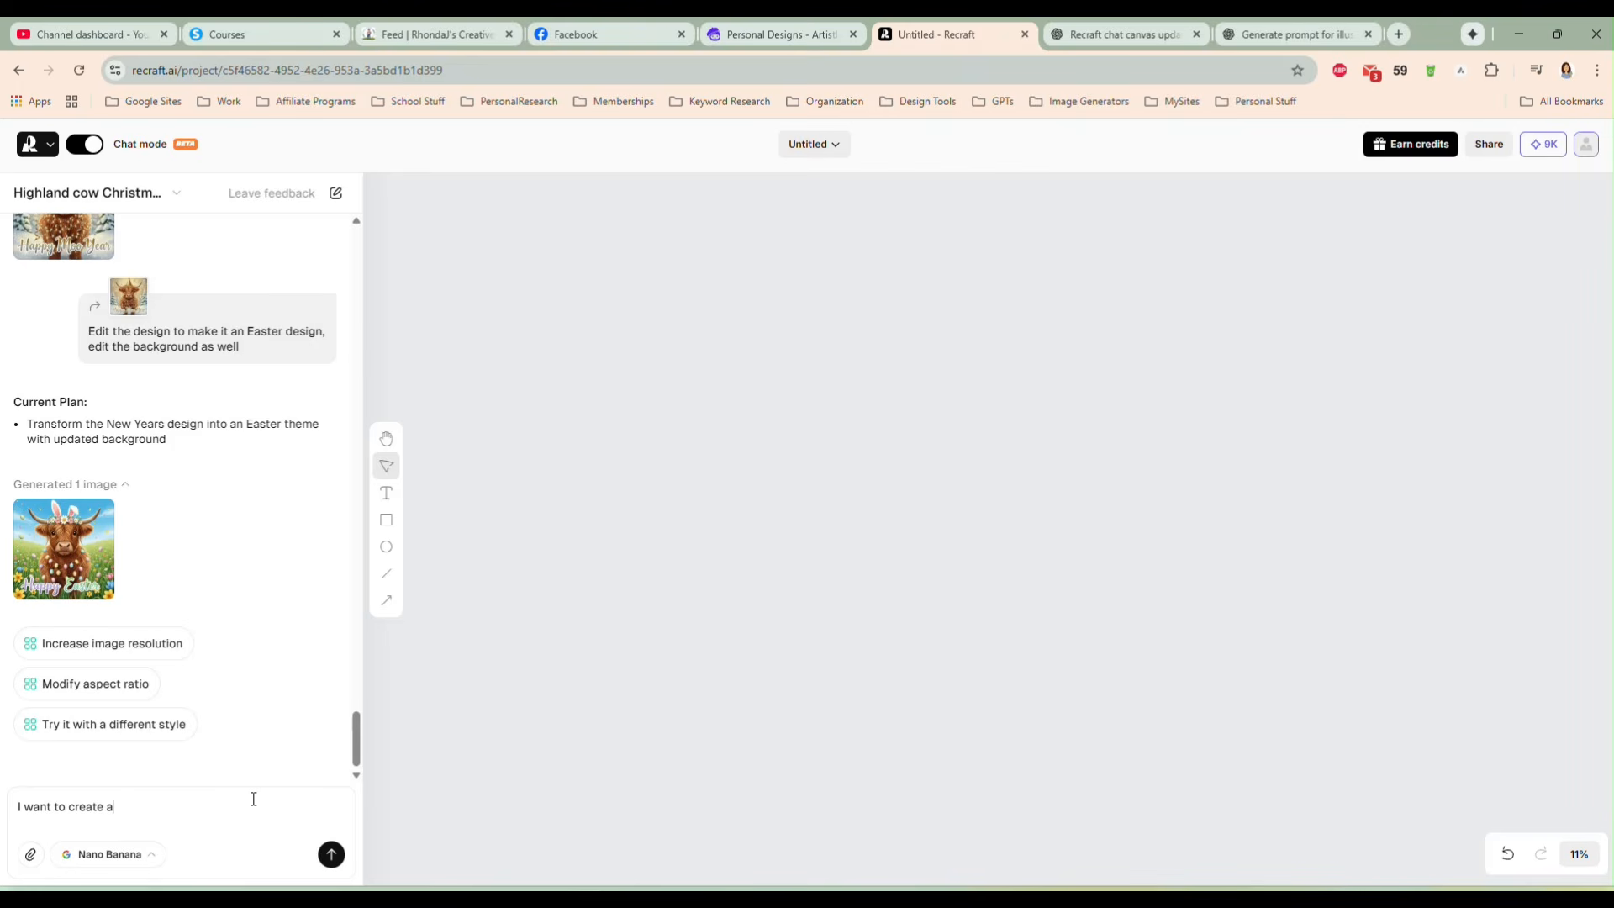
{"action": "type", "text": " n image of a christmas design featuring a"}
{"action": "type", "text": "cuddly loo"}
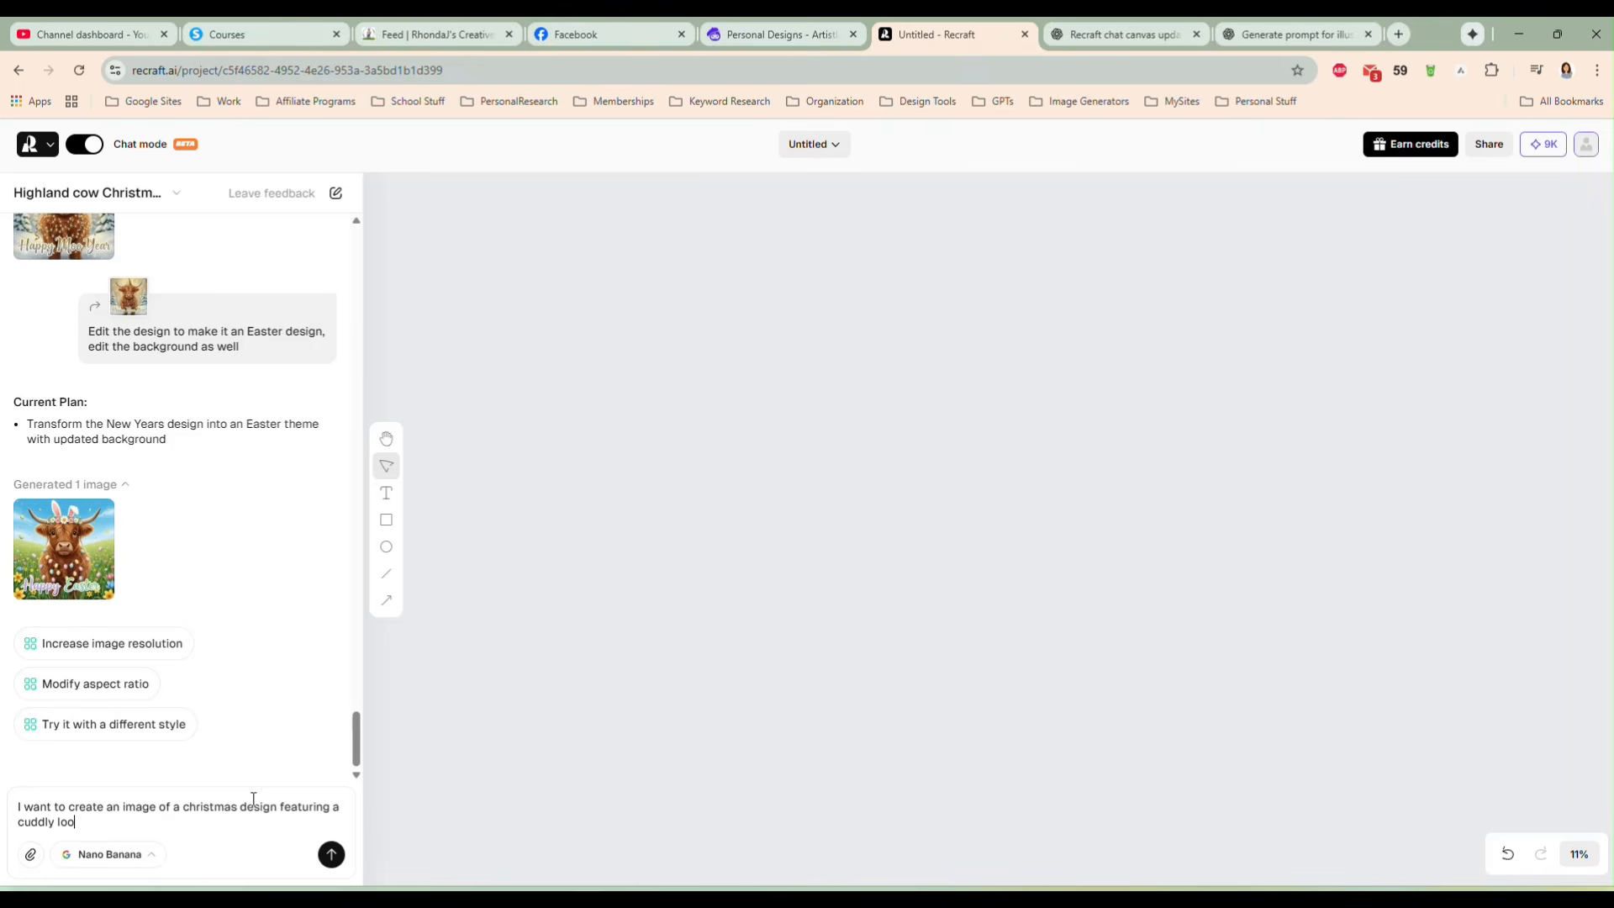
{"action": "type", "text": "king racoon, coquette bows, with a western vibe"}
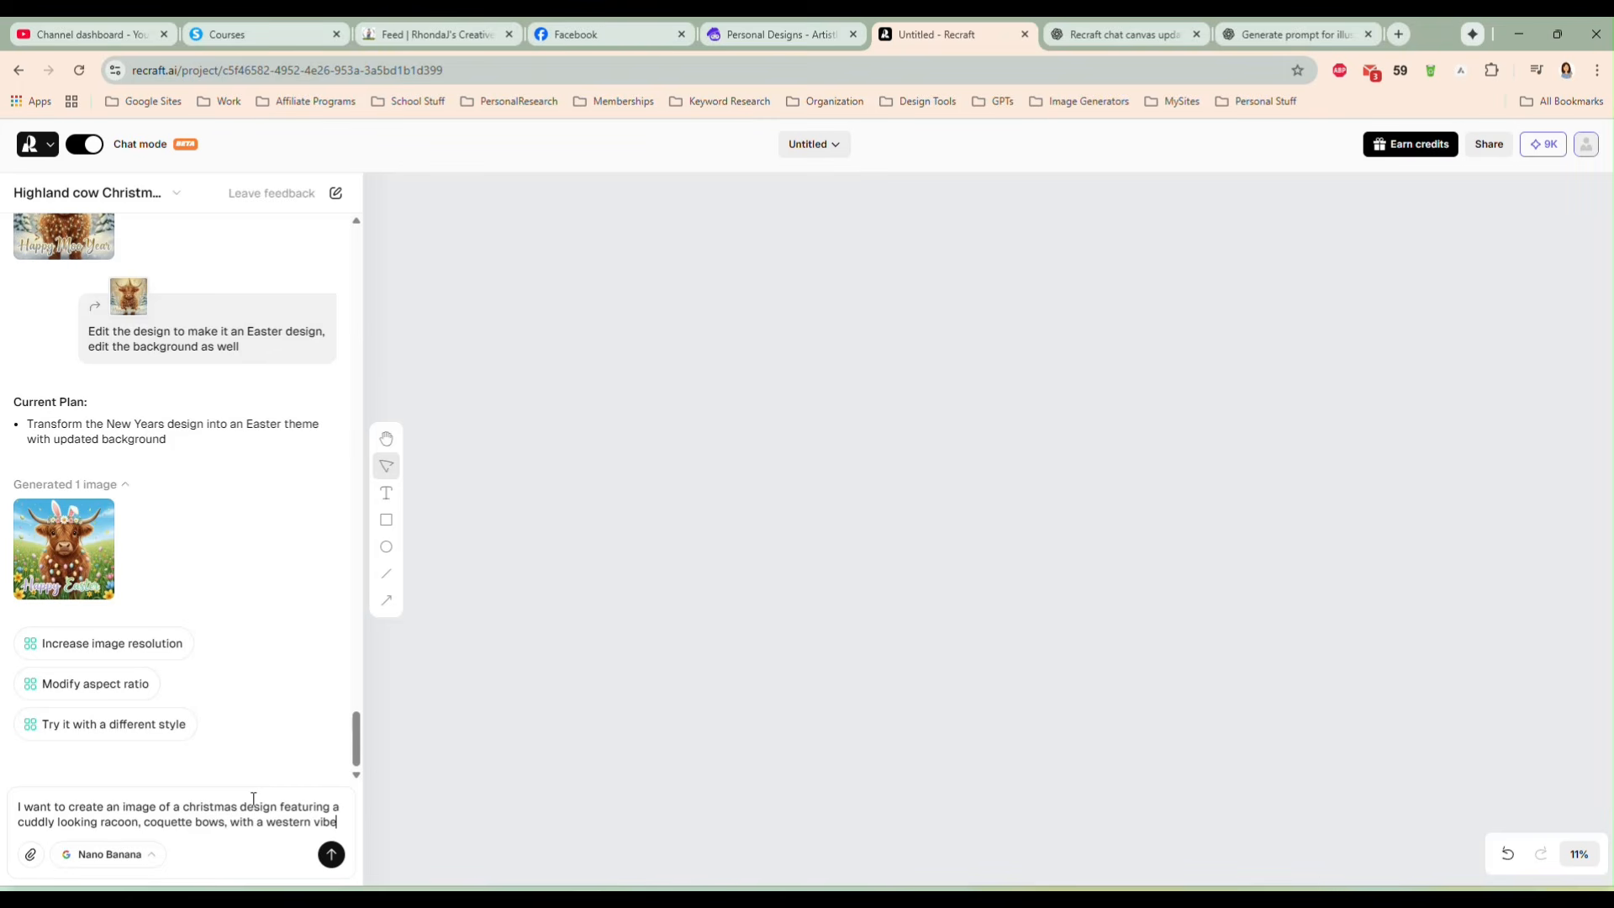
{"action": "type", "text": ". I want it"}
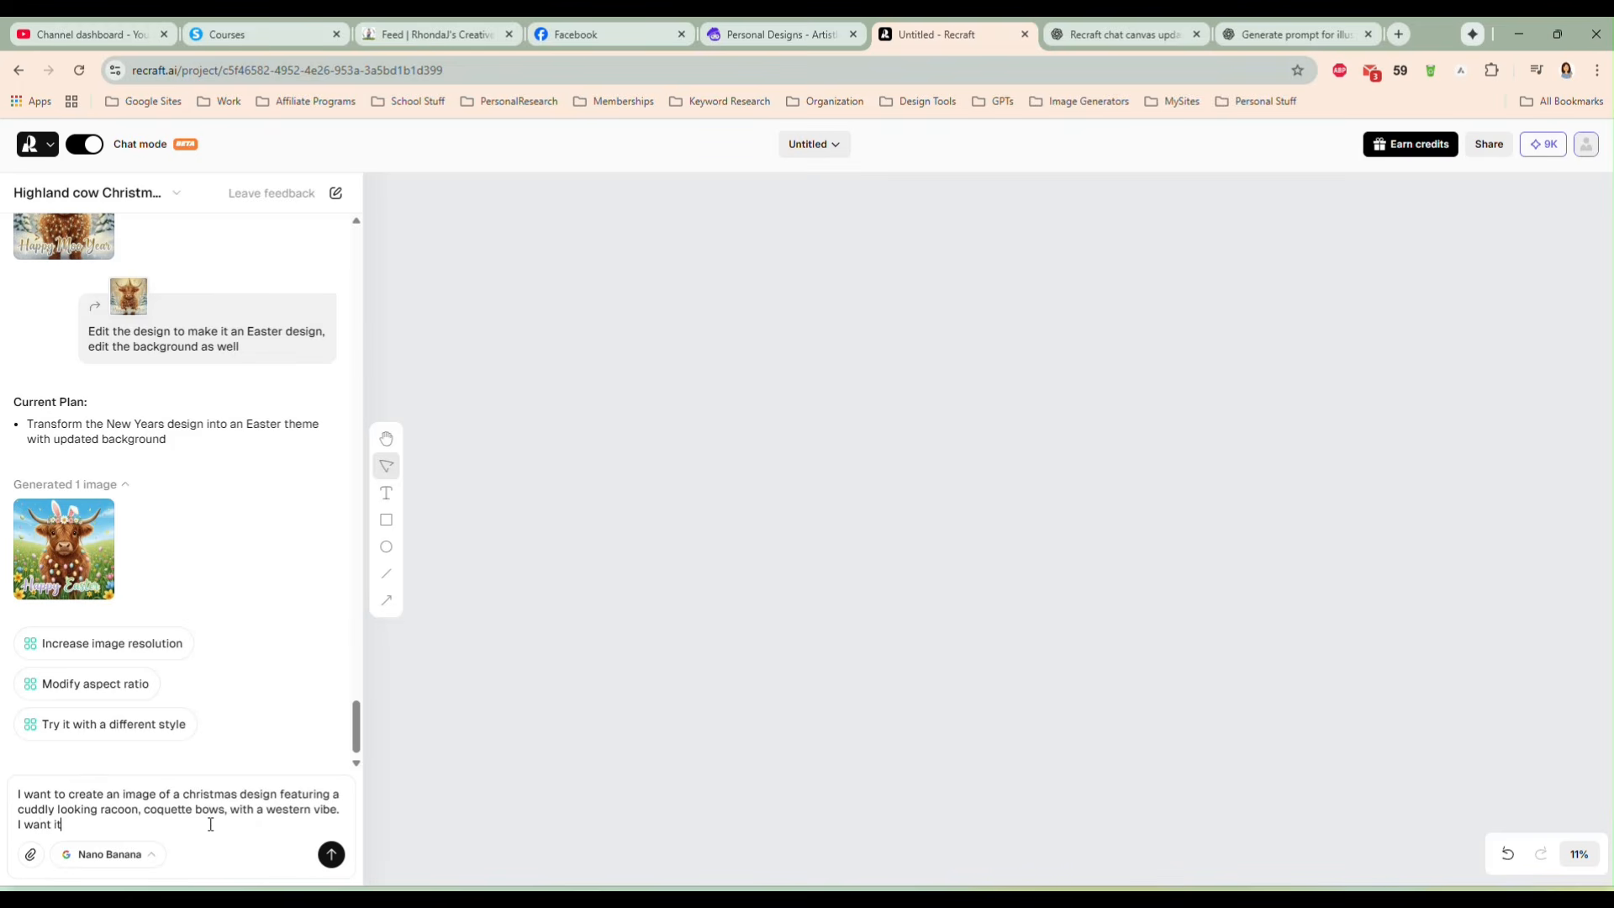
{"action": "type", "text": " to be a soft, fantasy style digital illustration."}
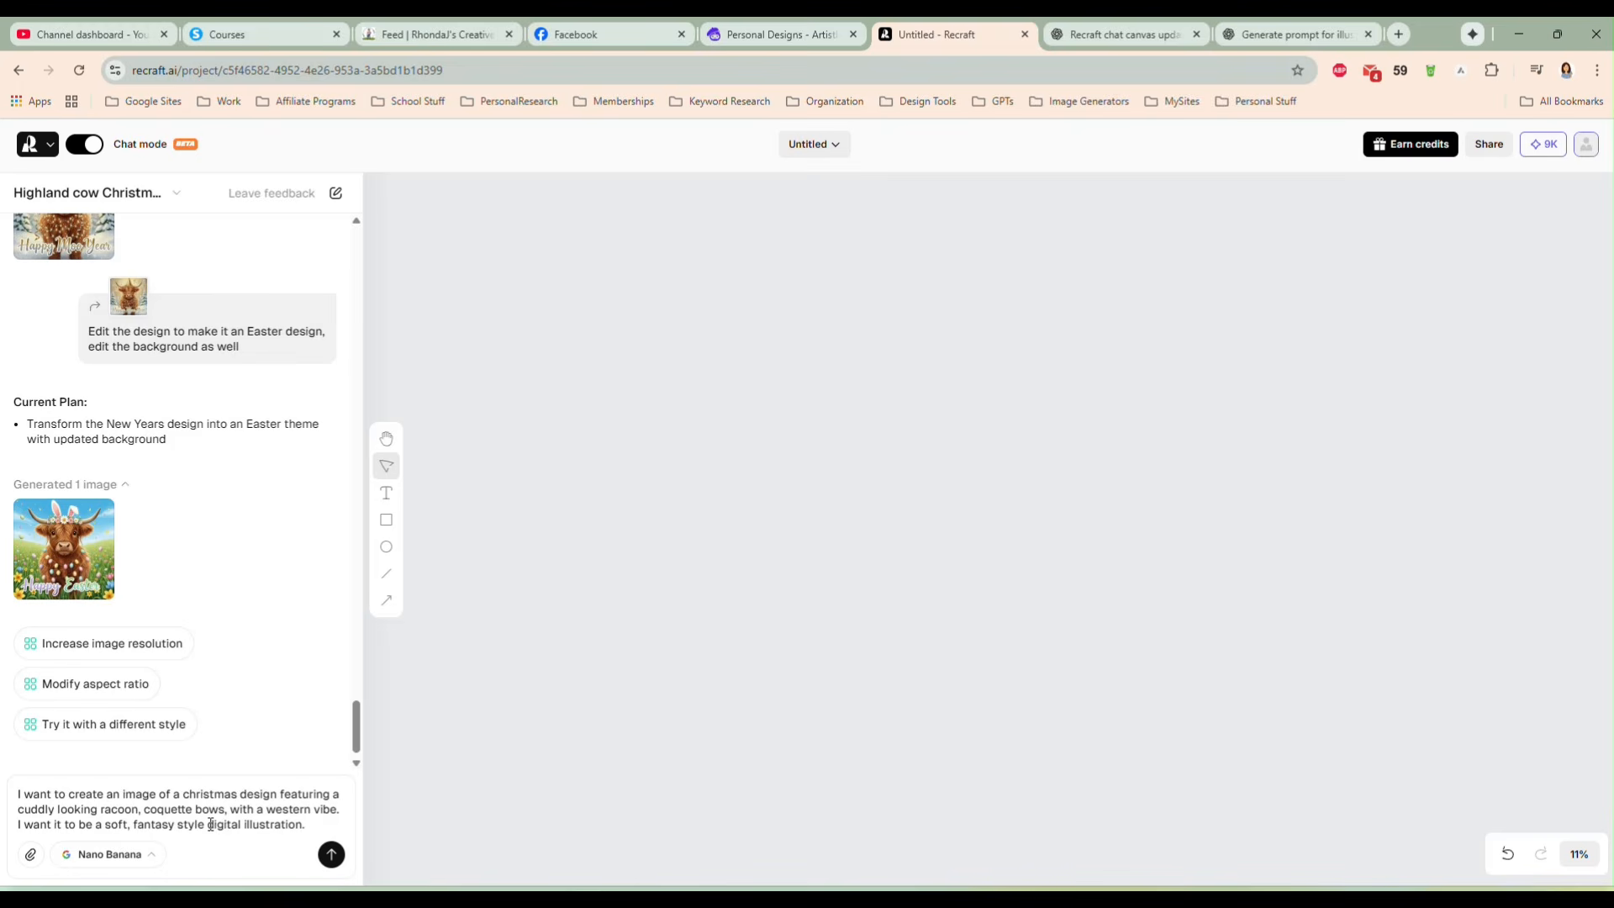
{"action": "type", "text": "So can you"}
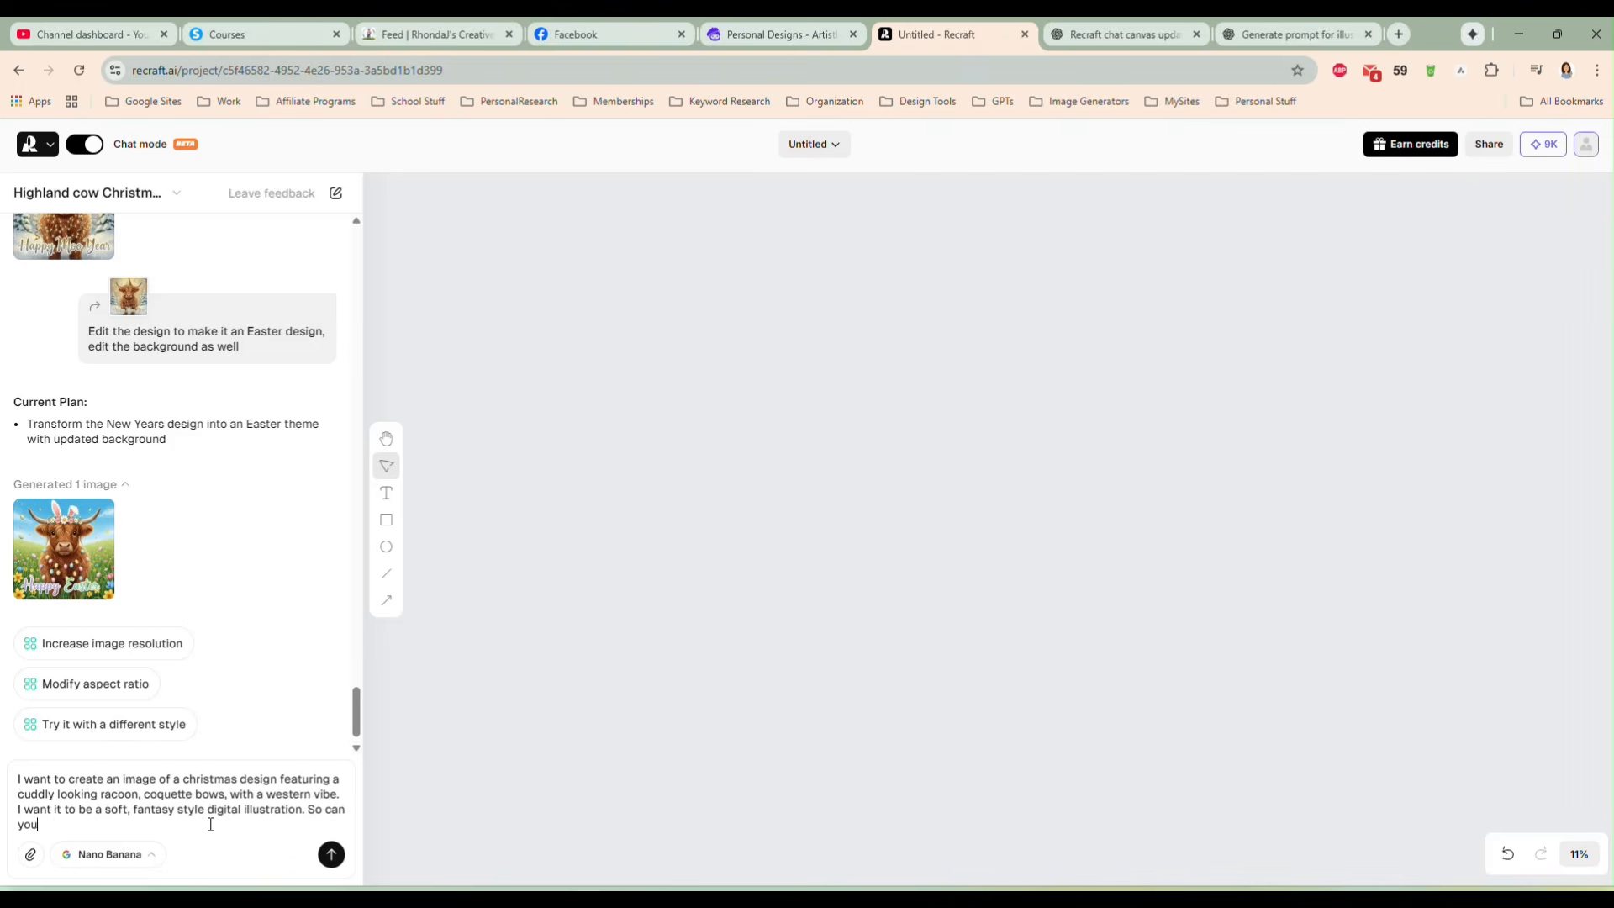
{"action": "type", "text": " help me with a prompt"}
{"action": "key", "text": "Return"}
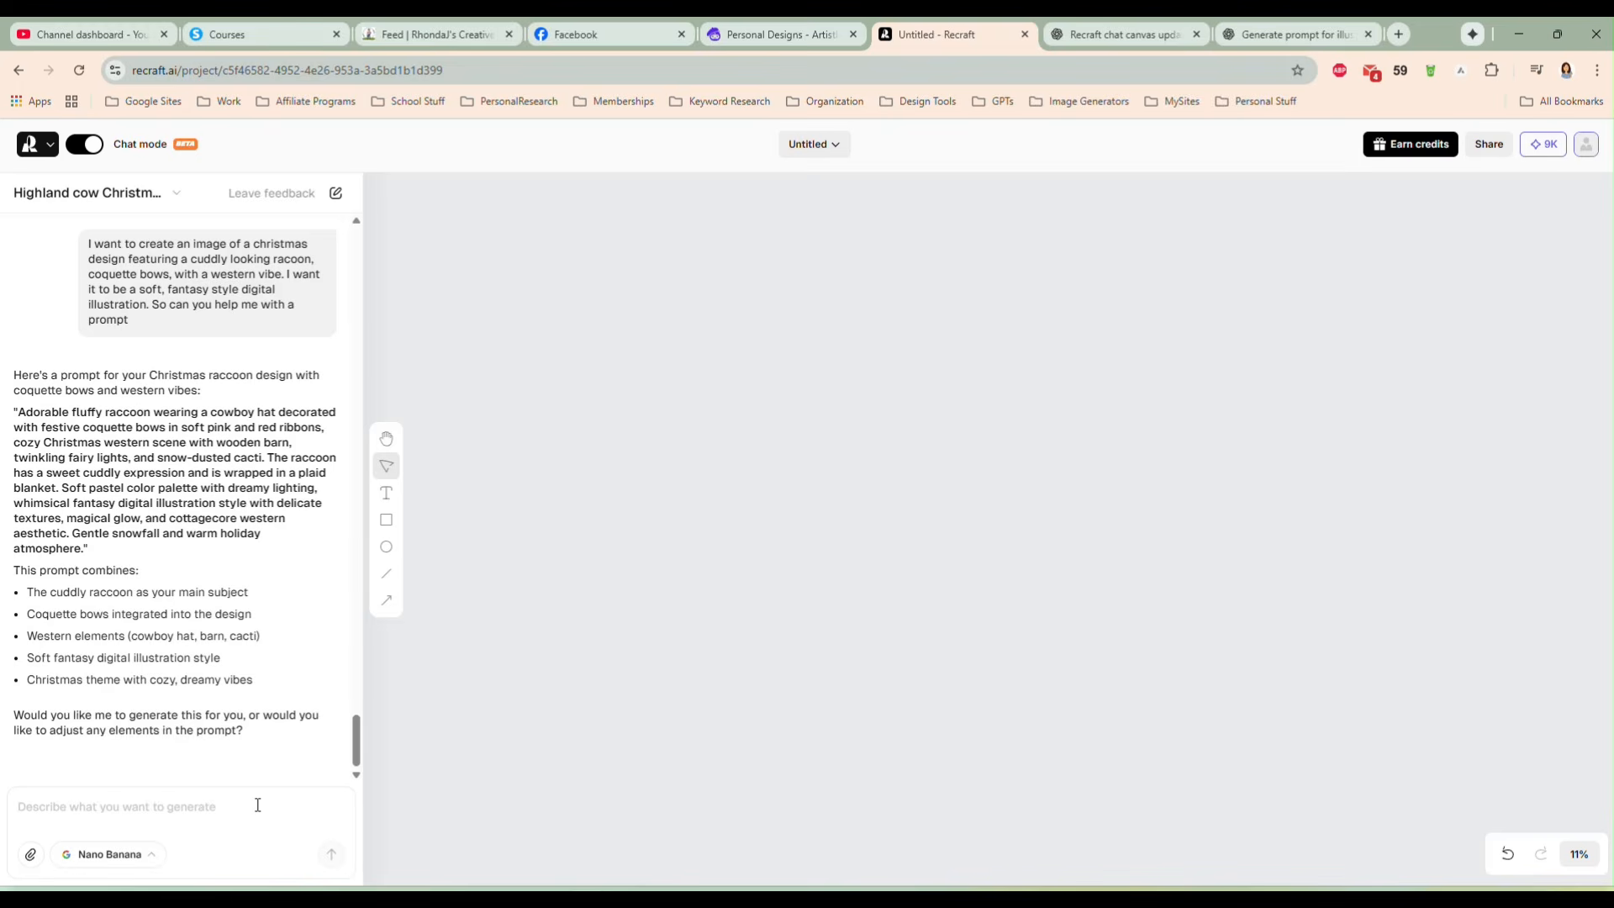
Step: Reply "yes" to have the chat generate the image from its suggested raccoon prompt
{"action": "type", "text": "yes"}
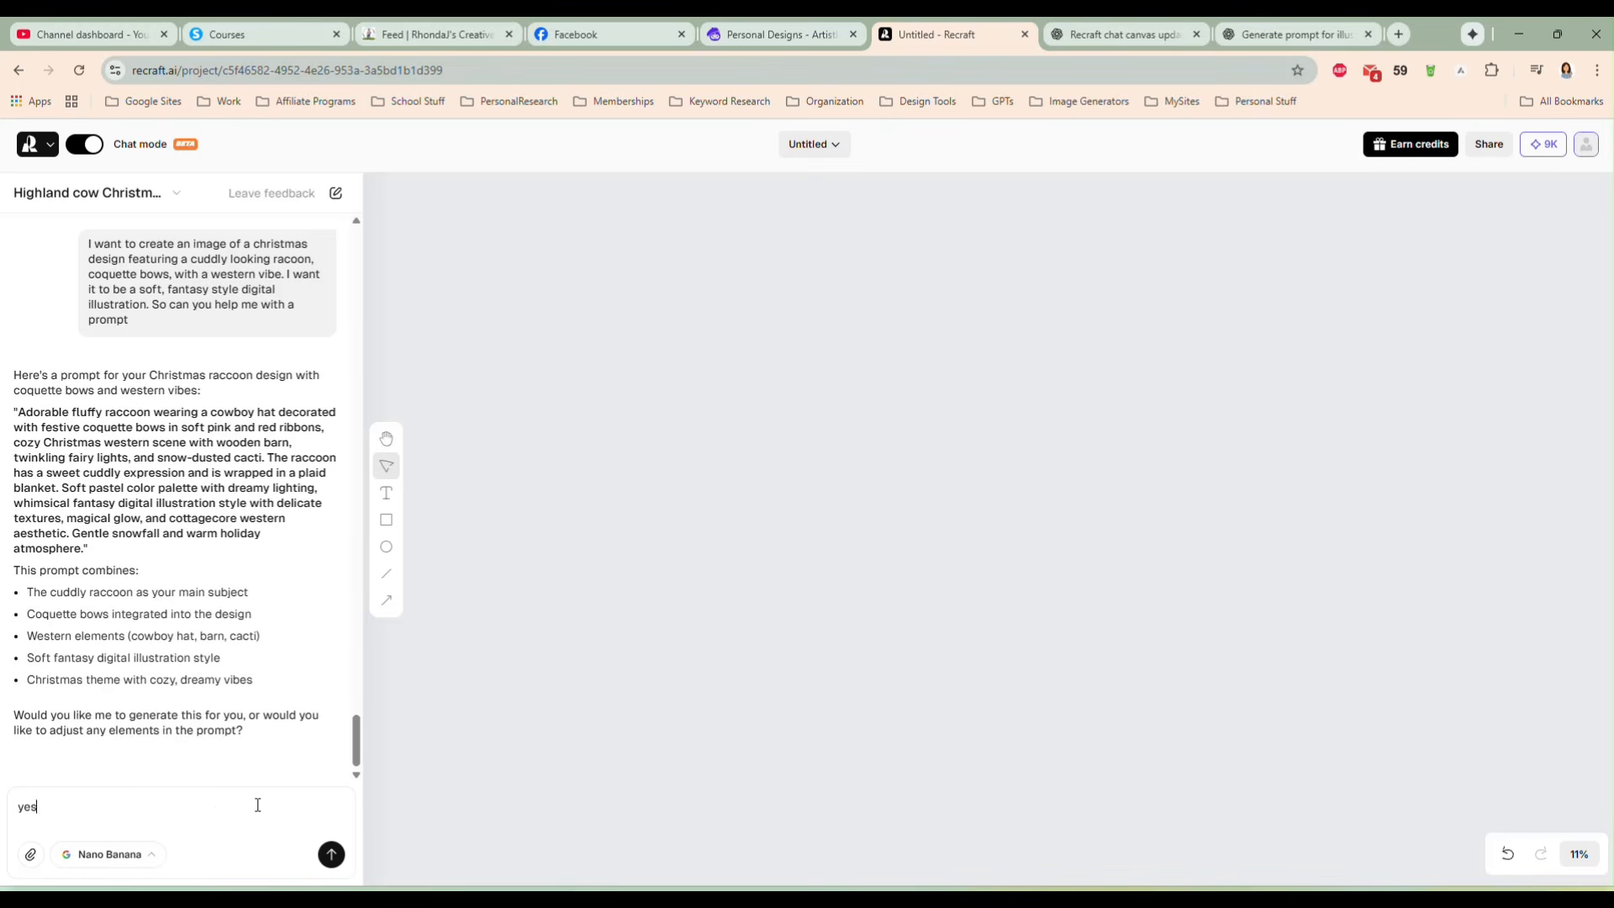
{"action": "type", "text": ", plaese"}
{"action": "key", "text": "BackSpace"}
{"action": "key", "text": "BackSpace"}
{"action": "key", "text": "BackSpace"}
{"action": "key", "text": "BackSpace"}
{"action": "key", "text": "Return"}
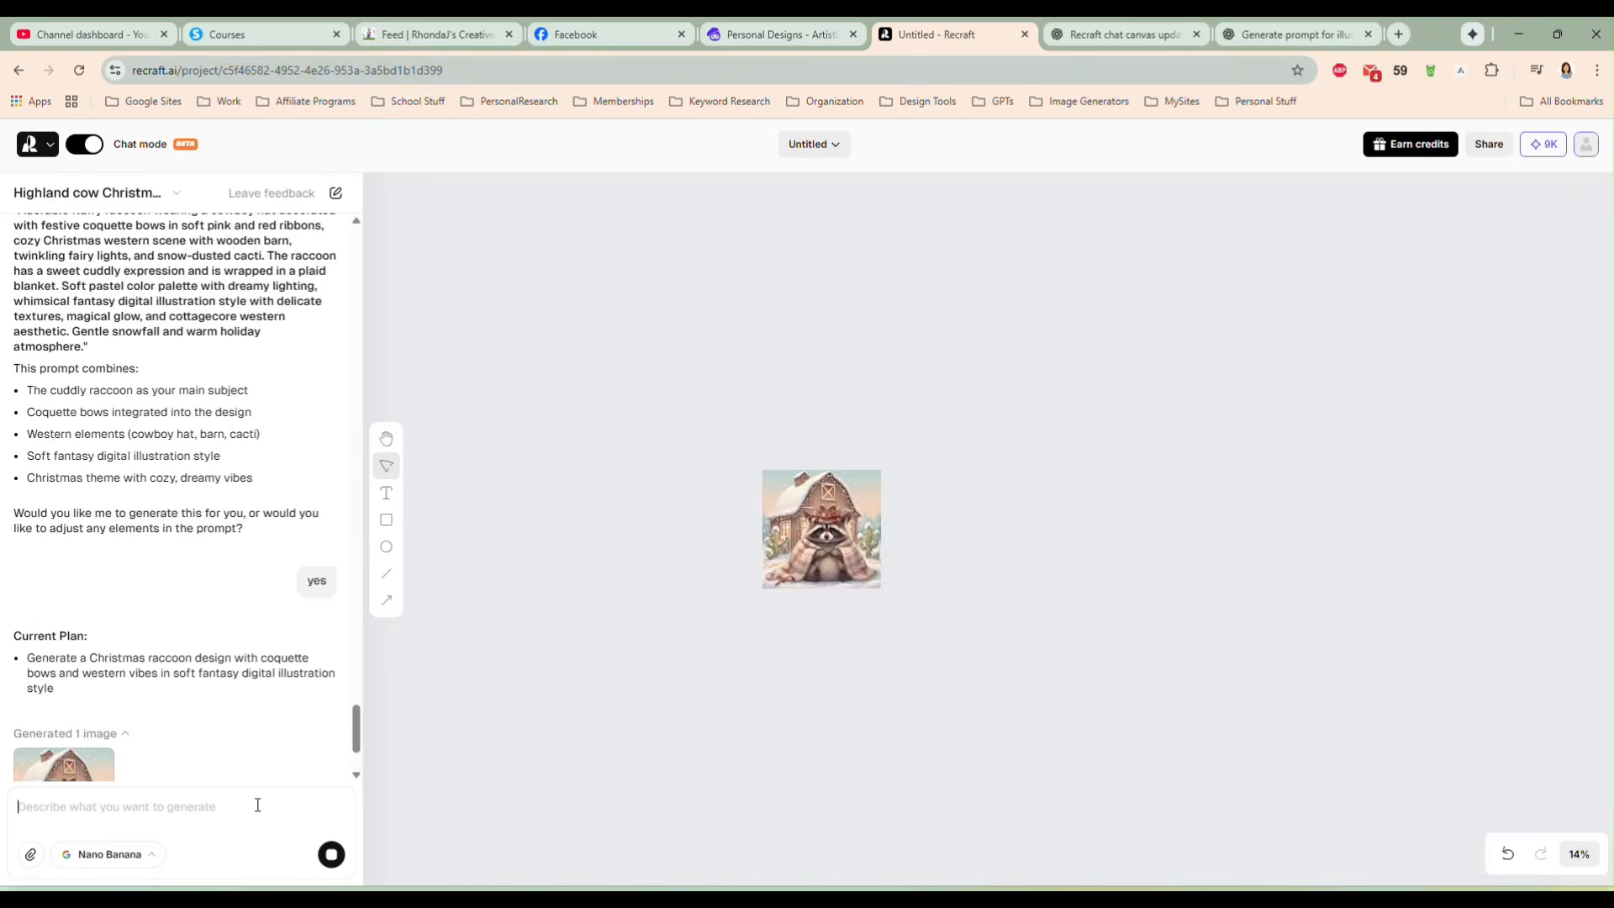
Step: Select the generated raccoon image and request the edit "just use one bow on the hat and add some holiday greenery to it as well"
{"action": "left_click_drag", "start_coordinate": [919, 582], "coordinate": [734, 471]}
{"action": "scroll", "coordinate": [734, 471], "scroll_direction": "up", "scroll_amount": 3}
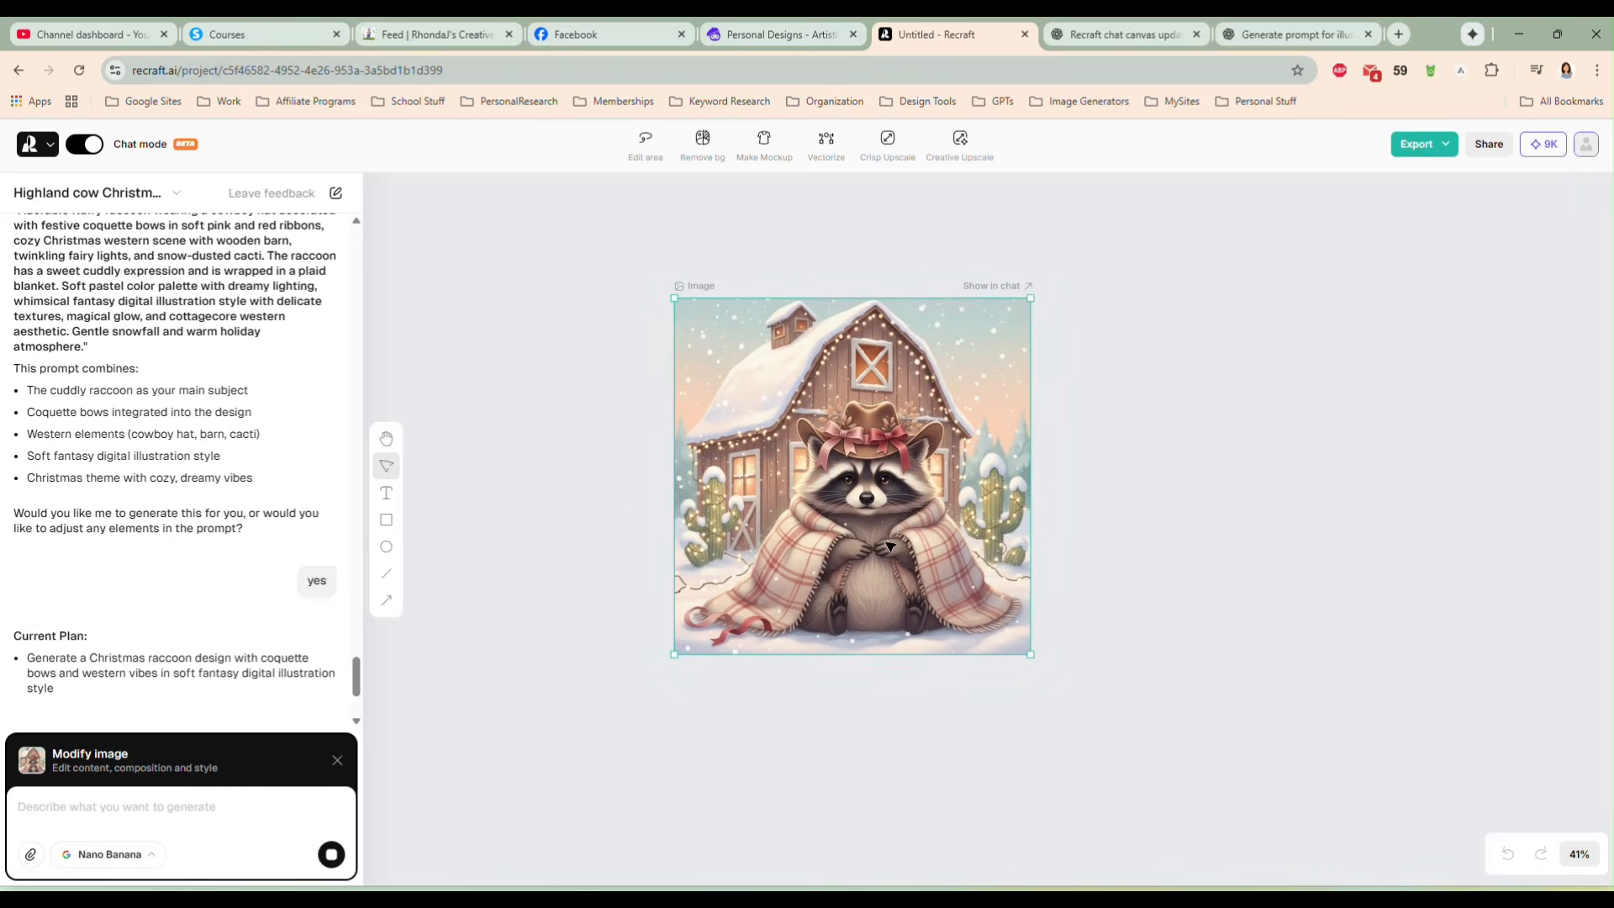
{"action": "scroll", "coordinate": [889, 548], "scroll_direction": "up", "scroll_amount": 2}
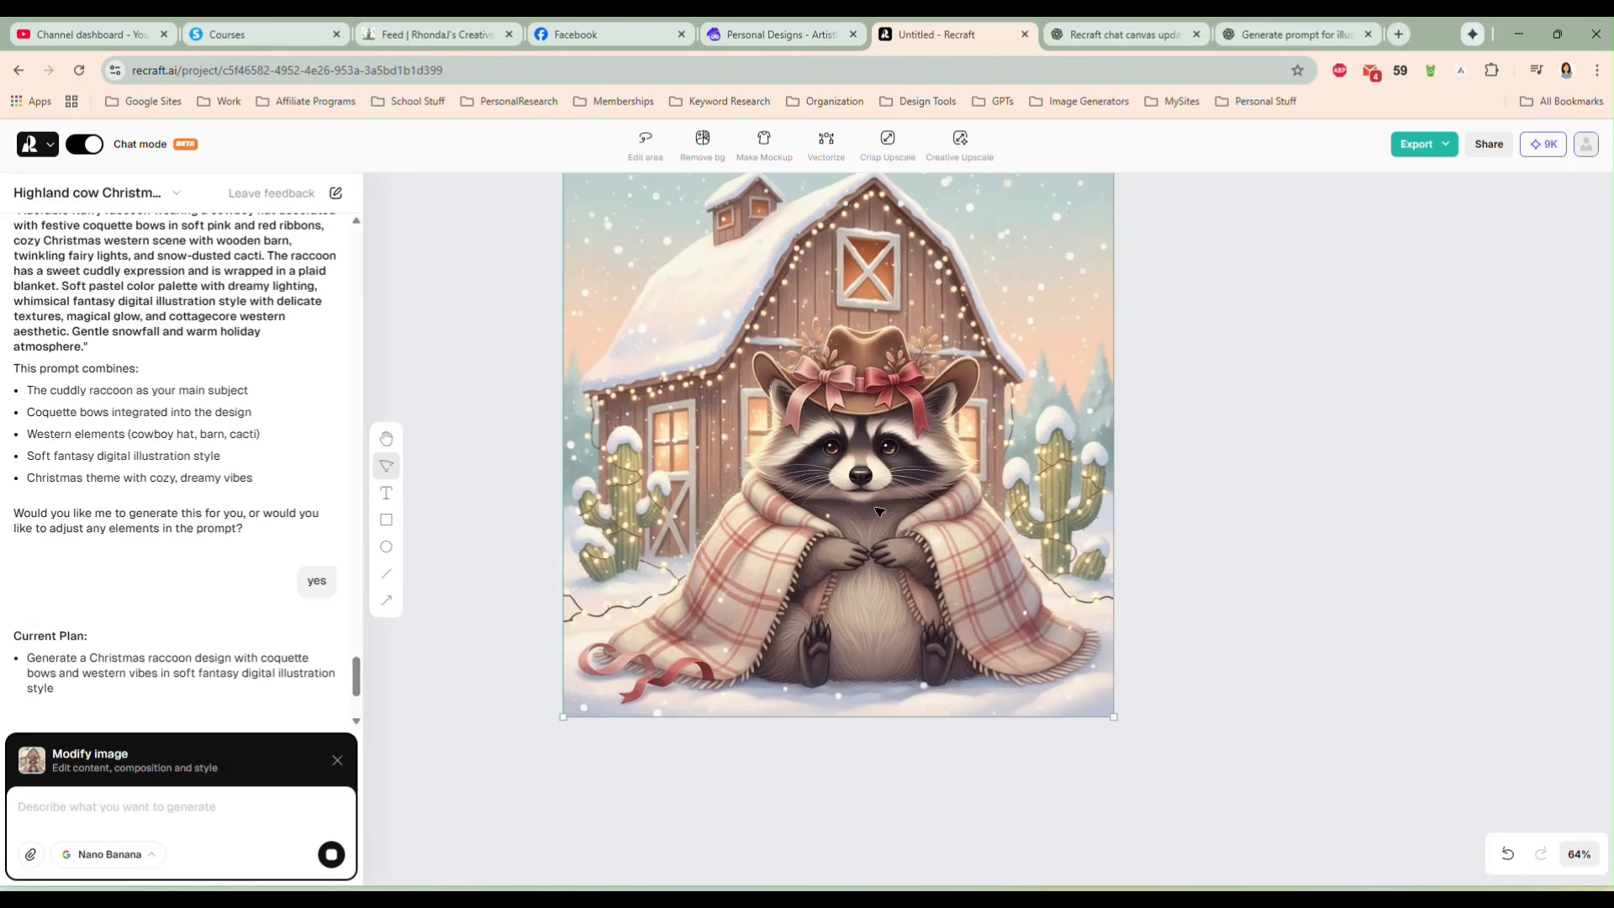
{"action": "scroll", "coordinate": [879, 512], "scroll_direction": "down", "scroll_amount": 2}
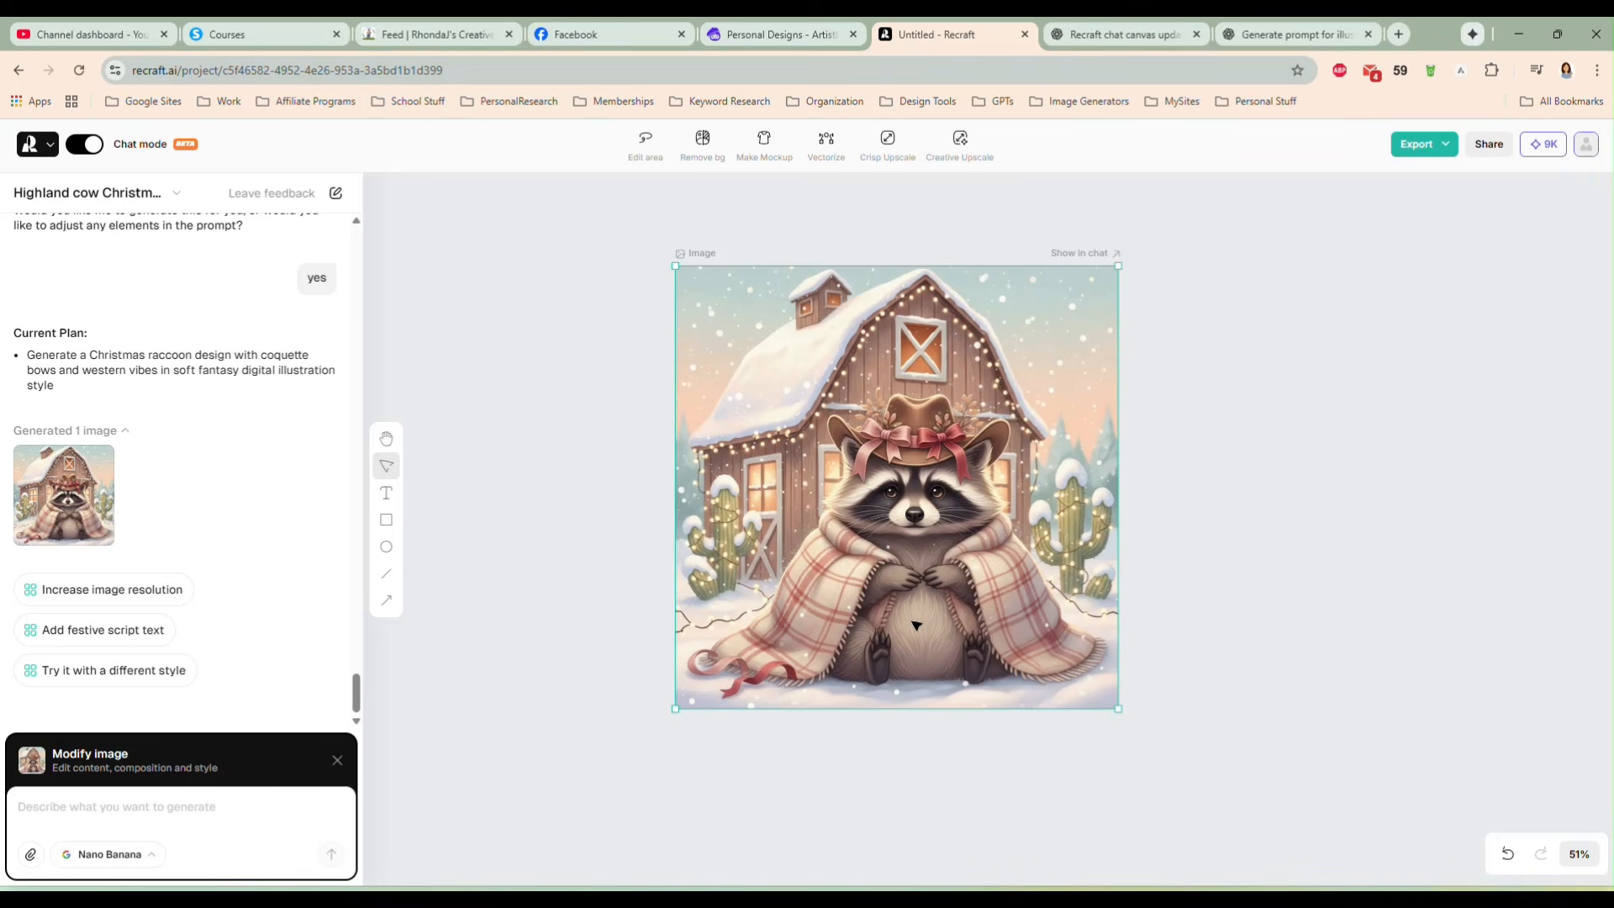
{"action": "left_click_drag", "start_coordinate": [916, 625], "coordinate": [844, 563]}
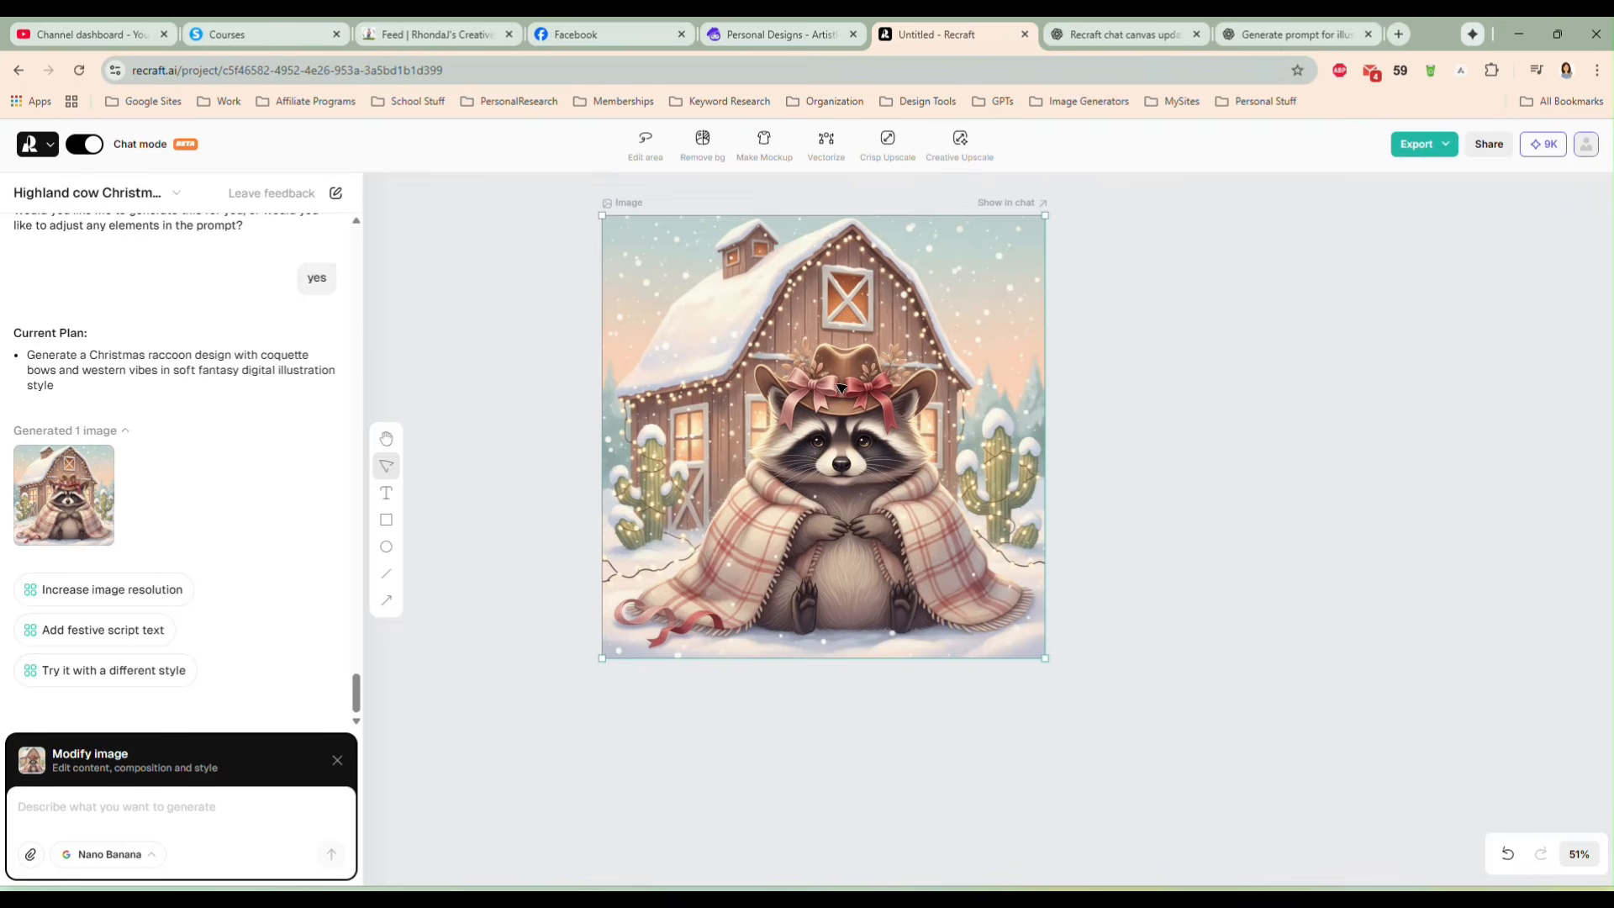
{"action": "left_click", "coordinate": [271, 805]}
{"action": "type", "text": "just use one bow"}
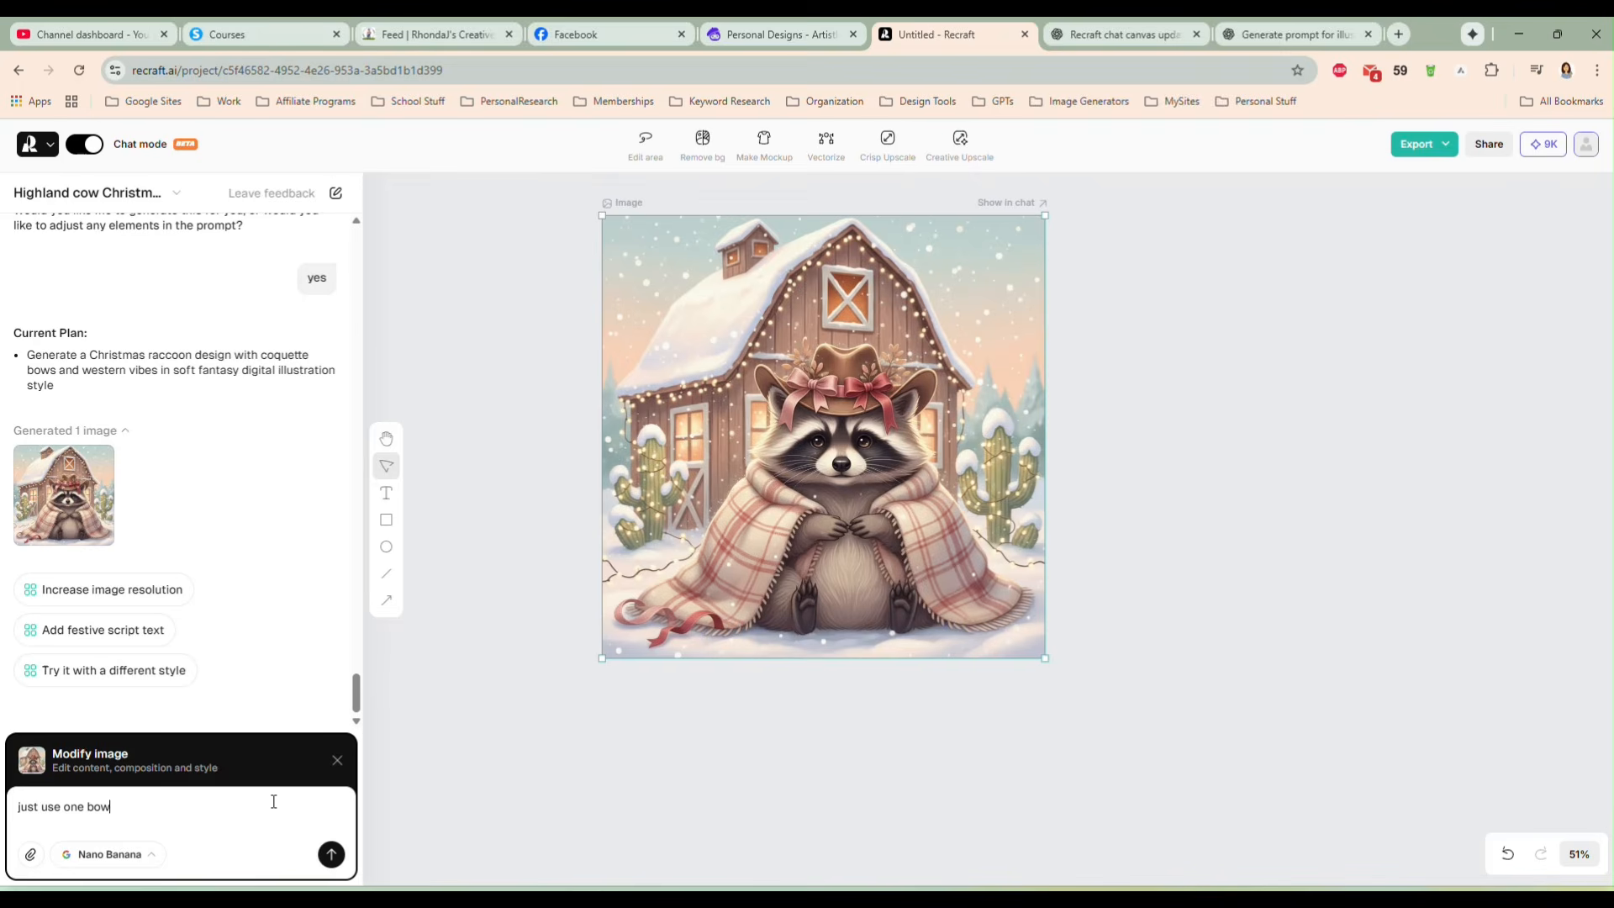
{"action": "type", "text": " on the hat and add some"}
{"action": "type", "text": " holiday gree"}
{"action": "type", "text": "nery to"}
{"action": "type", "text": "well"}
{"action": "key", "text": "Return"}
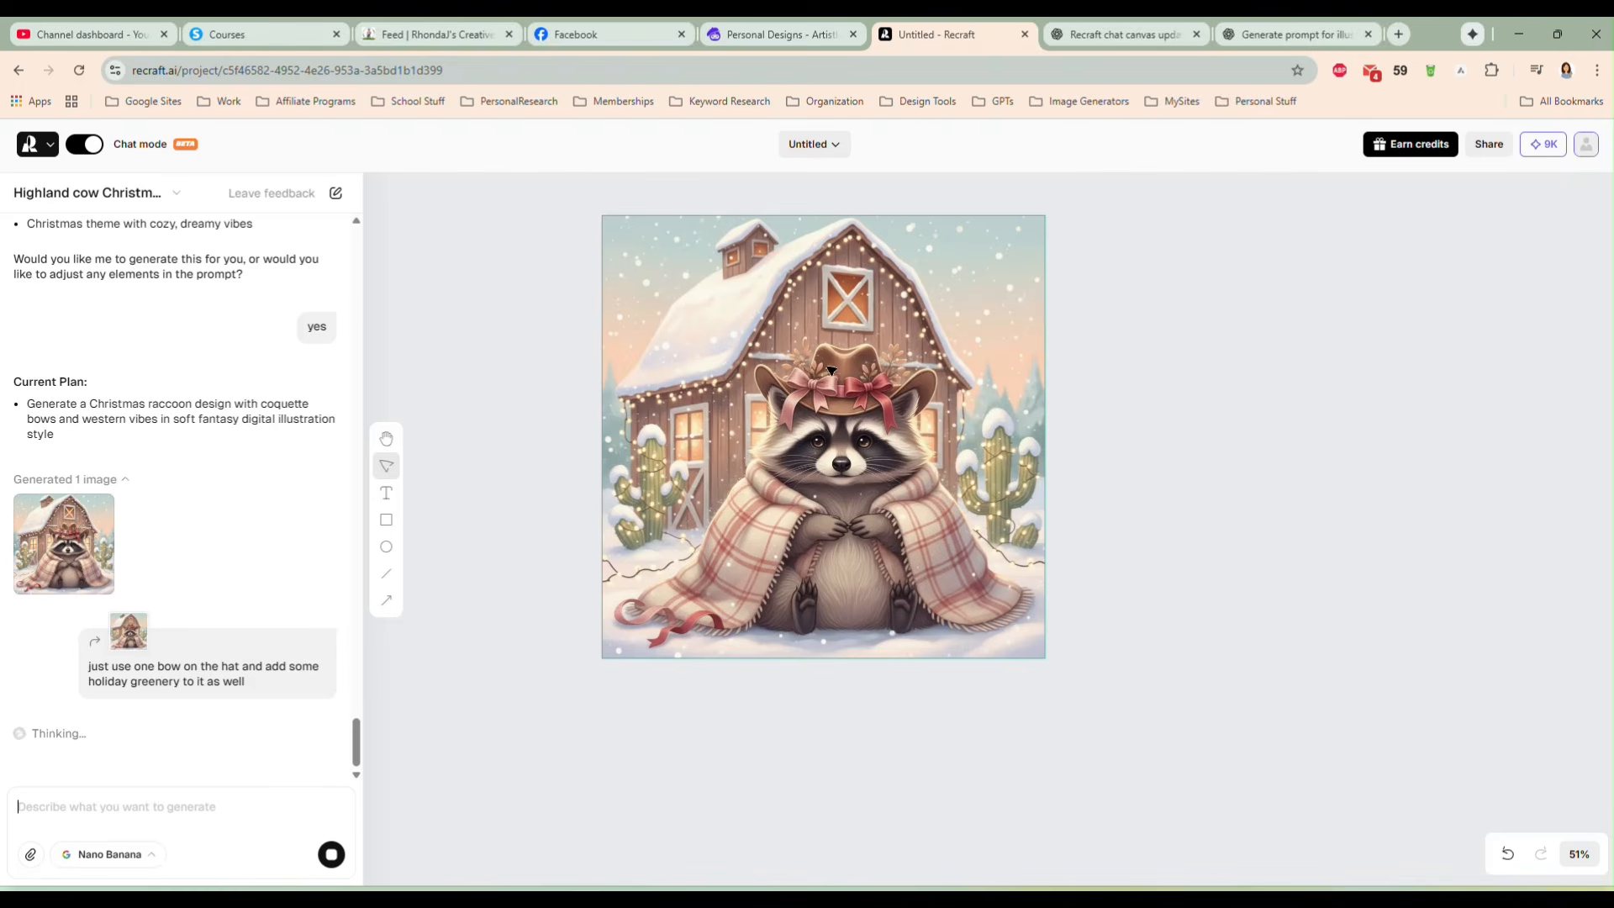
Step: Delete the original two-bow raccoon image and move the one-bow version with greenery to the middle of the canvas
{"action": "left_click", "coordinate": [846, 340]}
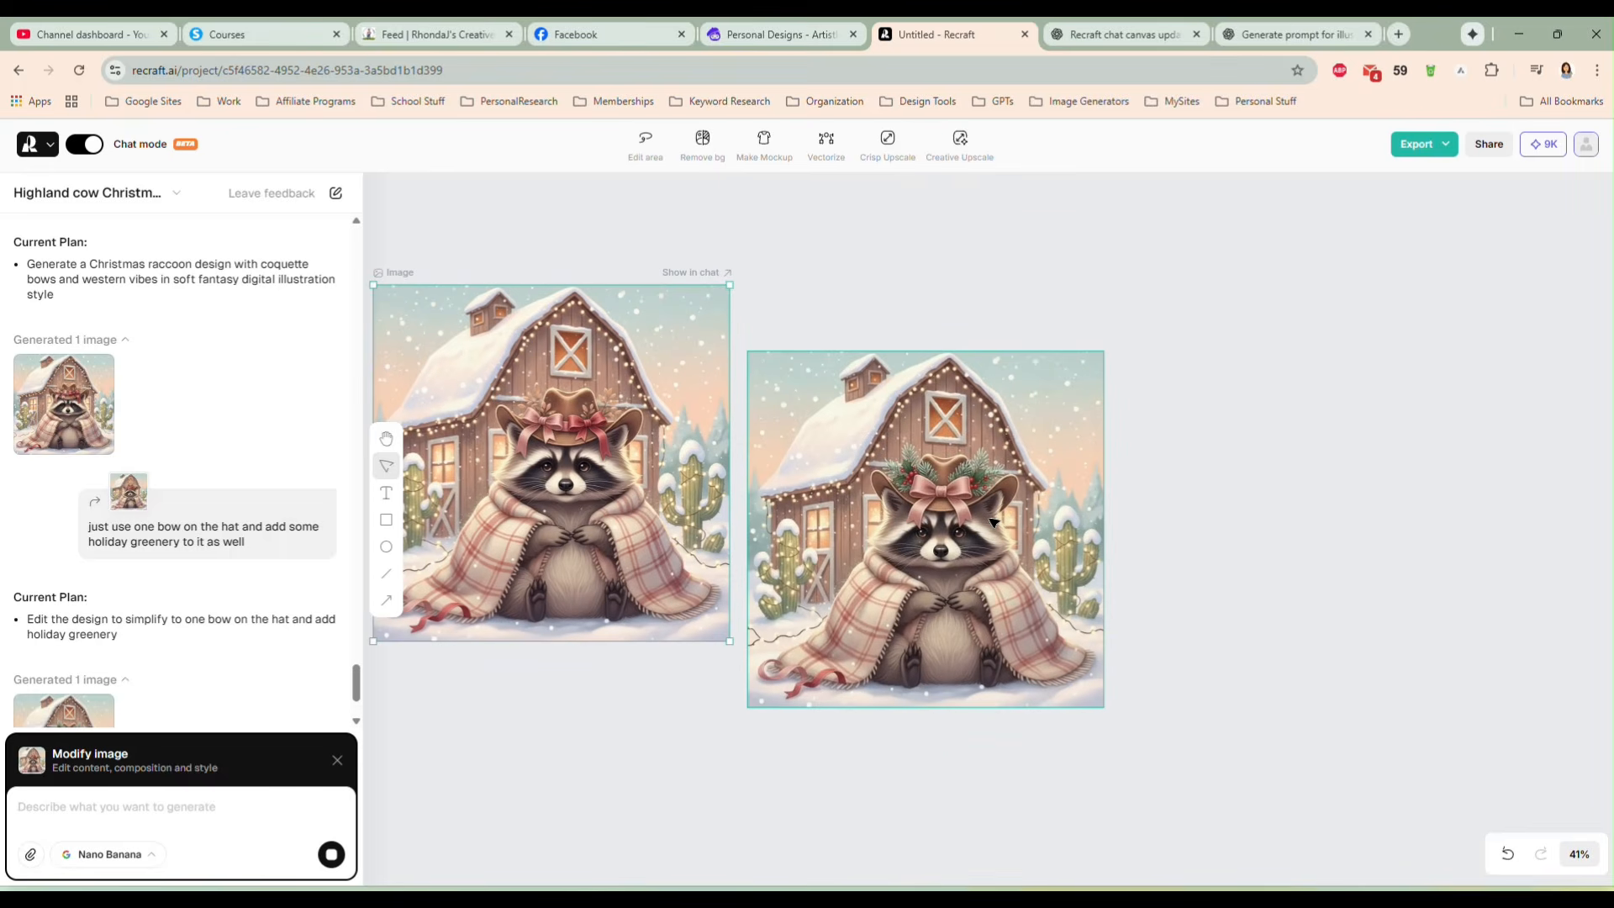
{"action": "left_click_drag", "start_coordinate": [907, 533], "coordinate": [912, 466]}
{"action": "scroll", "coordinate": [915, 467], "scroll_direction": "up", "scroll_amount": 5}
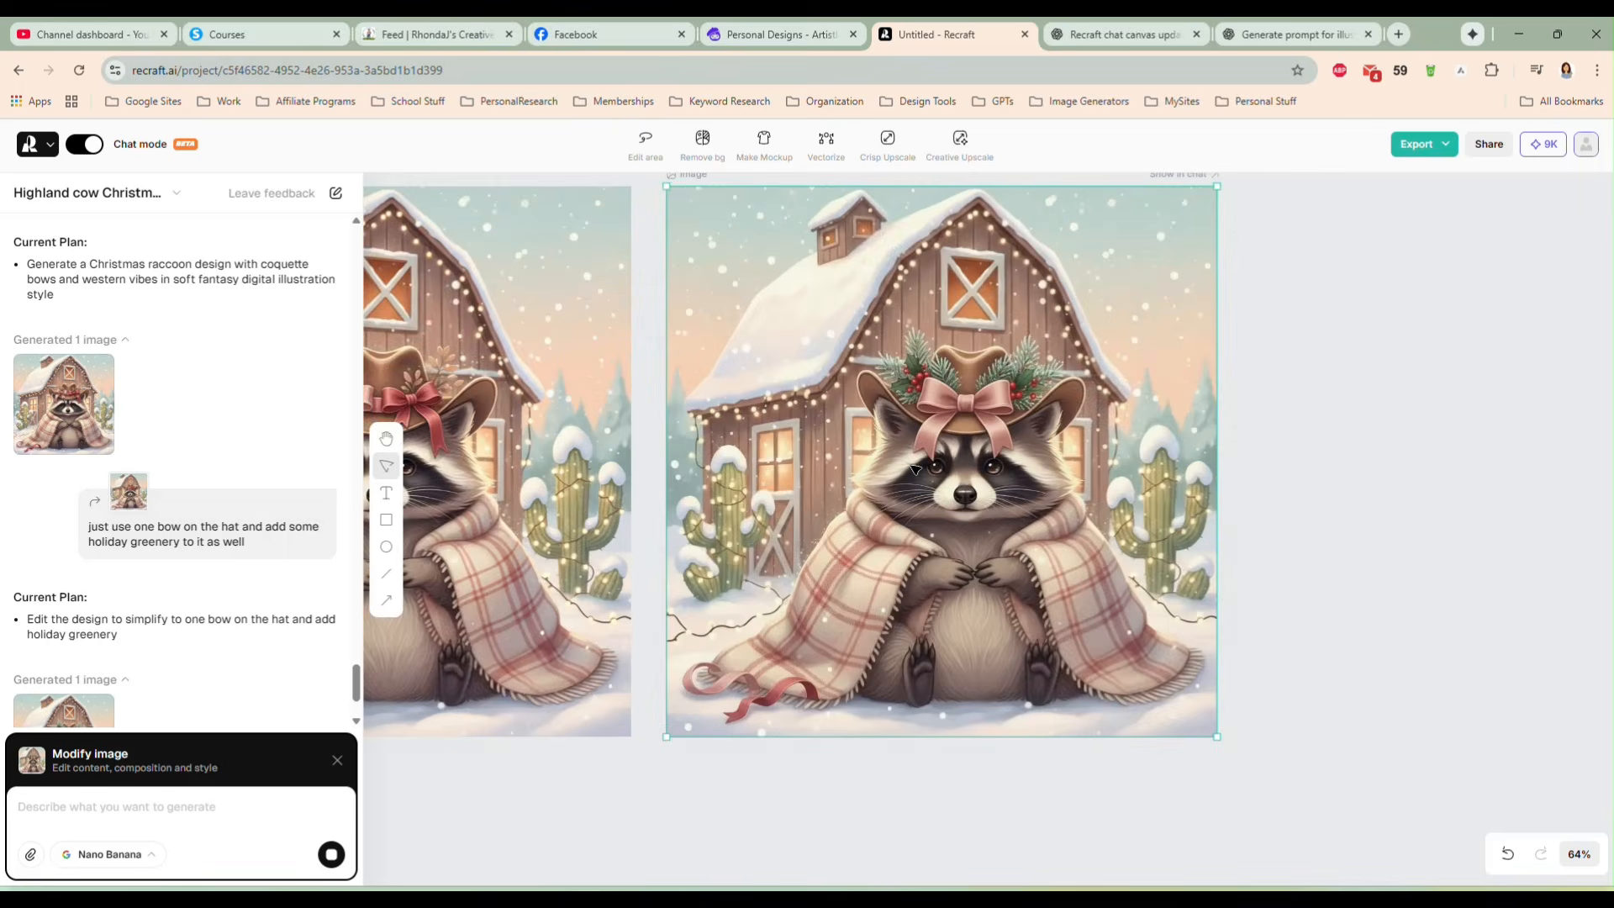
{"action": "scroll", "coordinate": [917, 505], "scroll_direction": "up", "scroll_amount": 1}
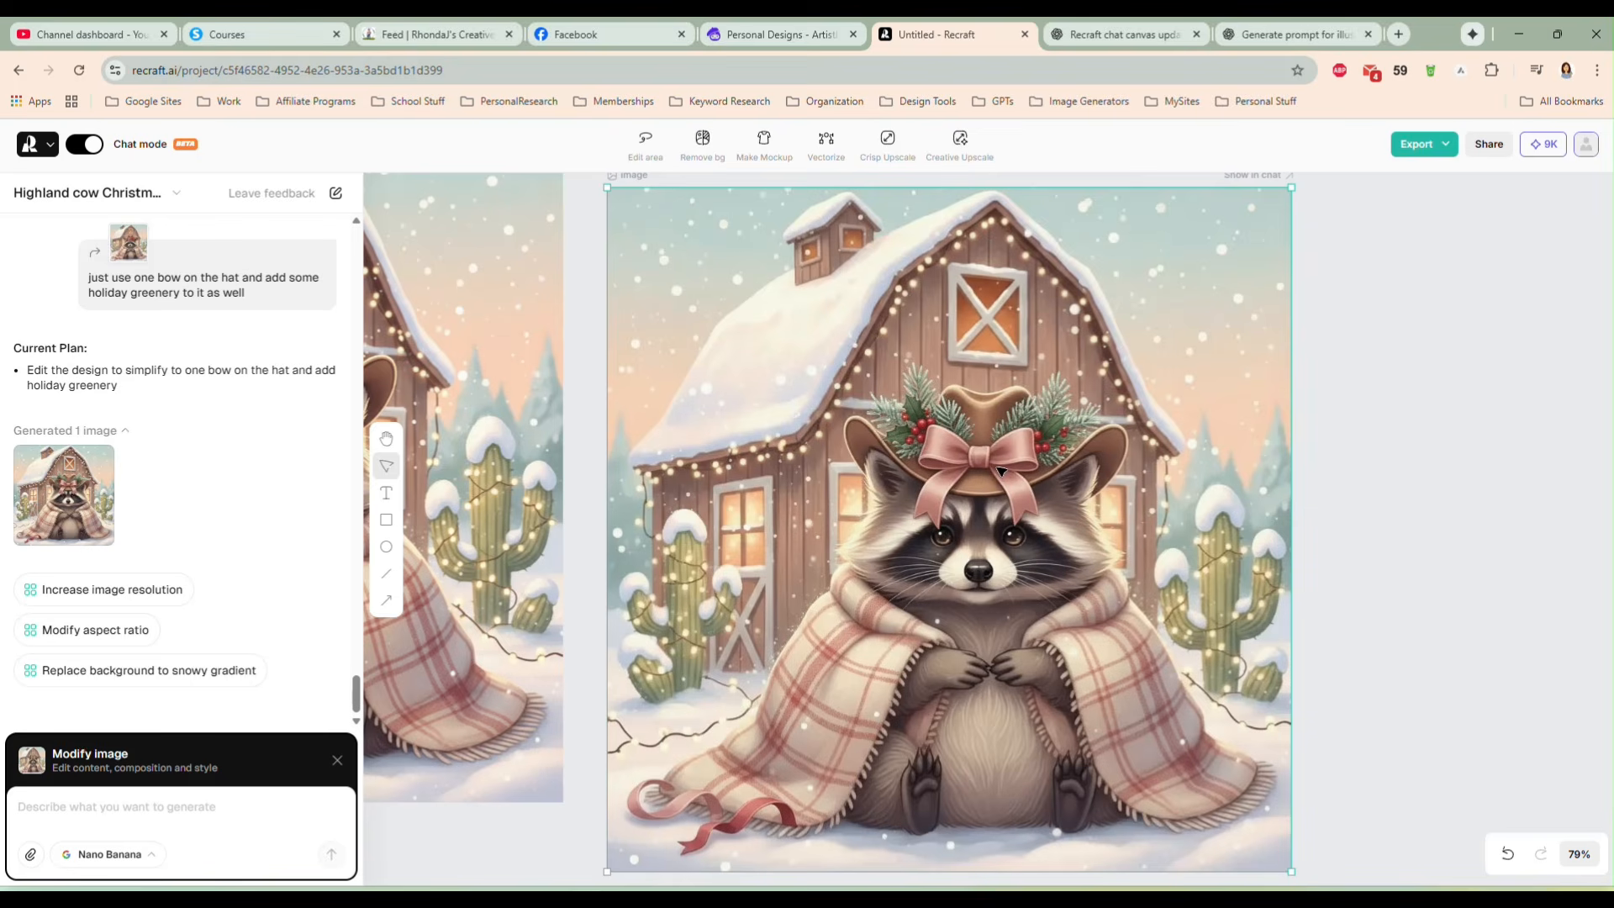
{"action": "scroll", "coordinate": [1001, 465], "scroll_direction": "down", "scroll_amount": 5}
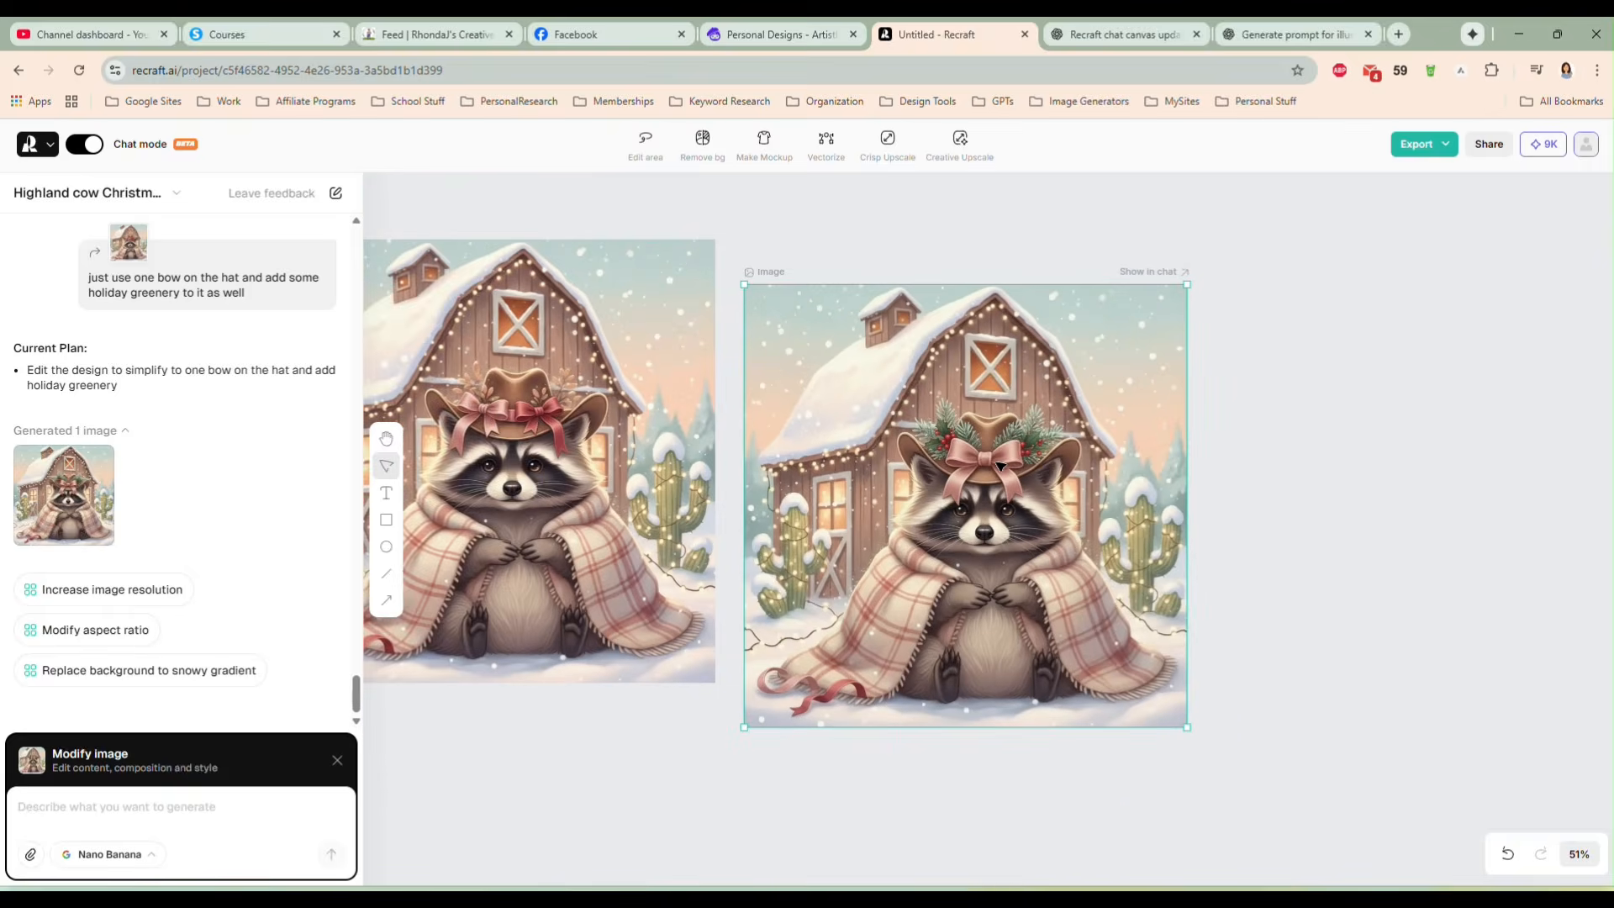
{"action": "left_click_drag", "start_coordinate": [642, 497], "coordinate": [664, 500]}
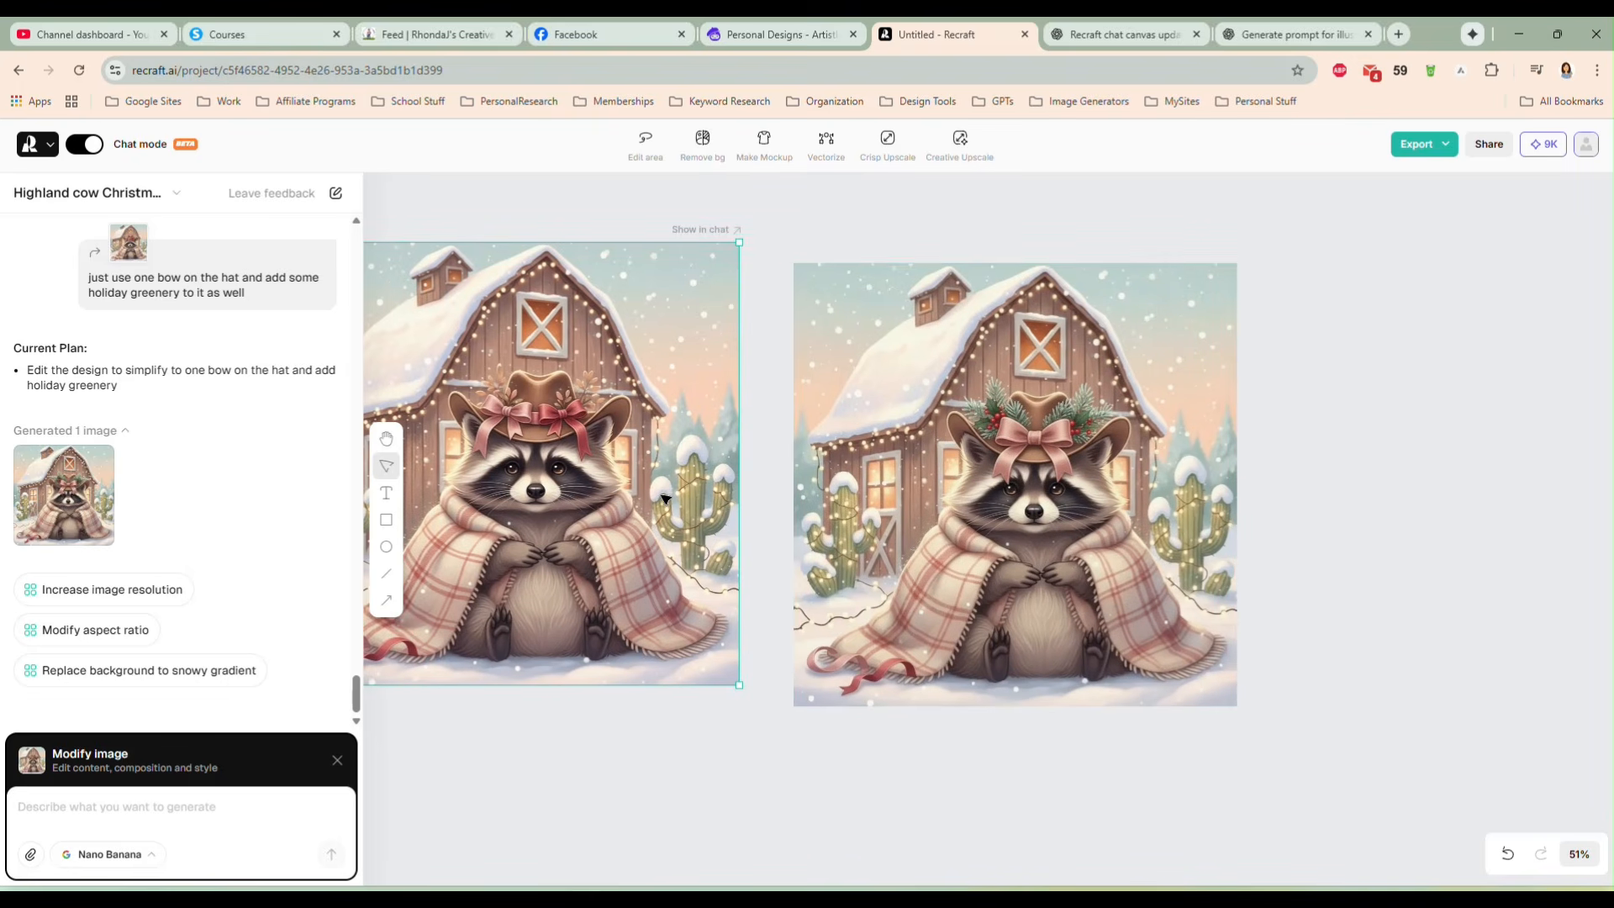
{"action": "key", "text": "Delete"}
{"action": "left_click_drag", "start_coordinate": [942, 427], "coordinate": [816, 392]}
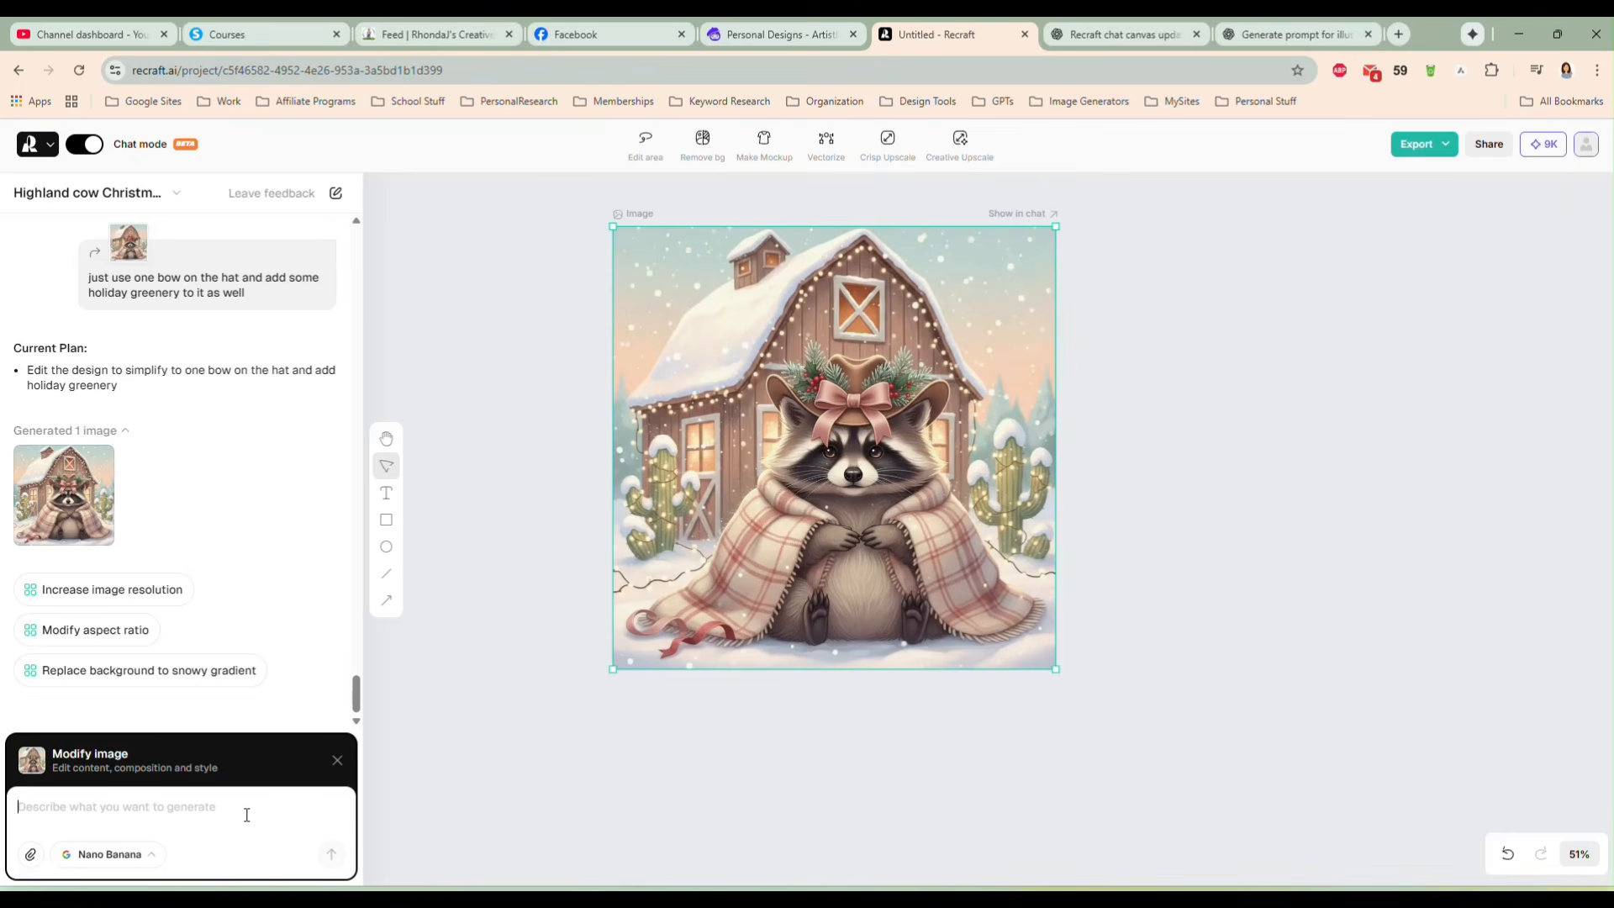
Step: Request an edit of the one-bow image that makes the racoon a bit thinner and puts him in a western themed santa costume
{"action": "type", "text": "can you make the racoon a"}
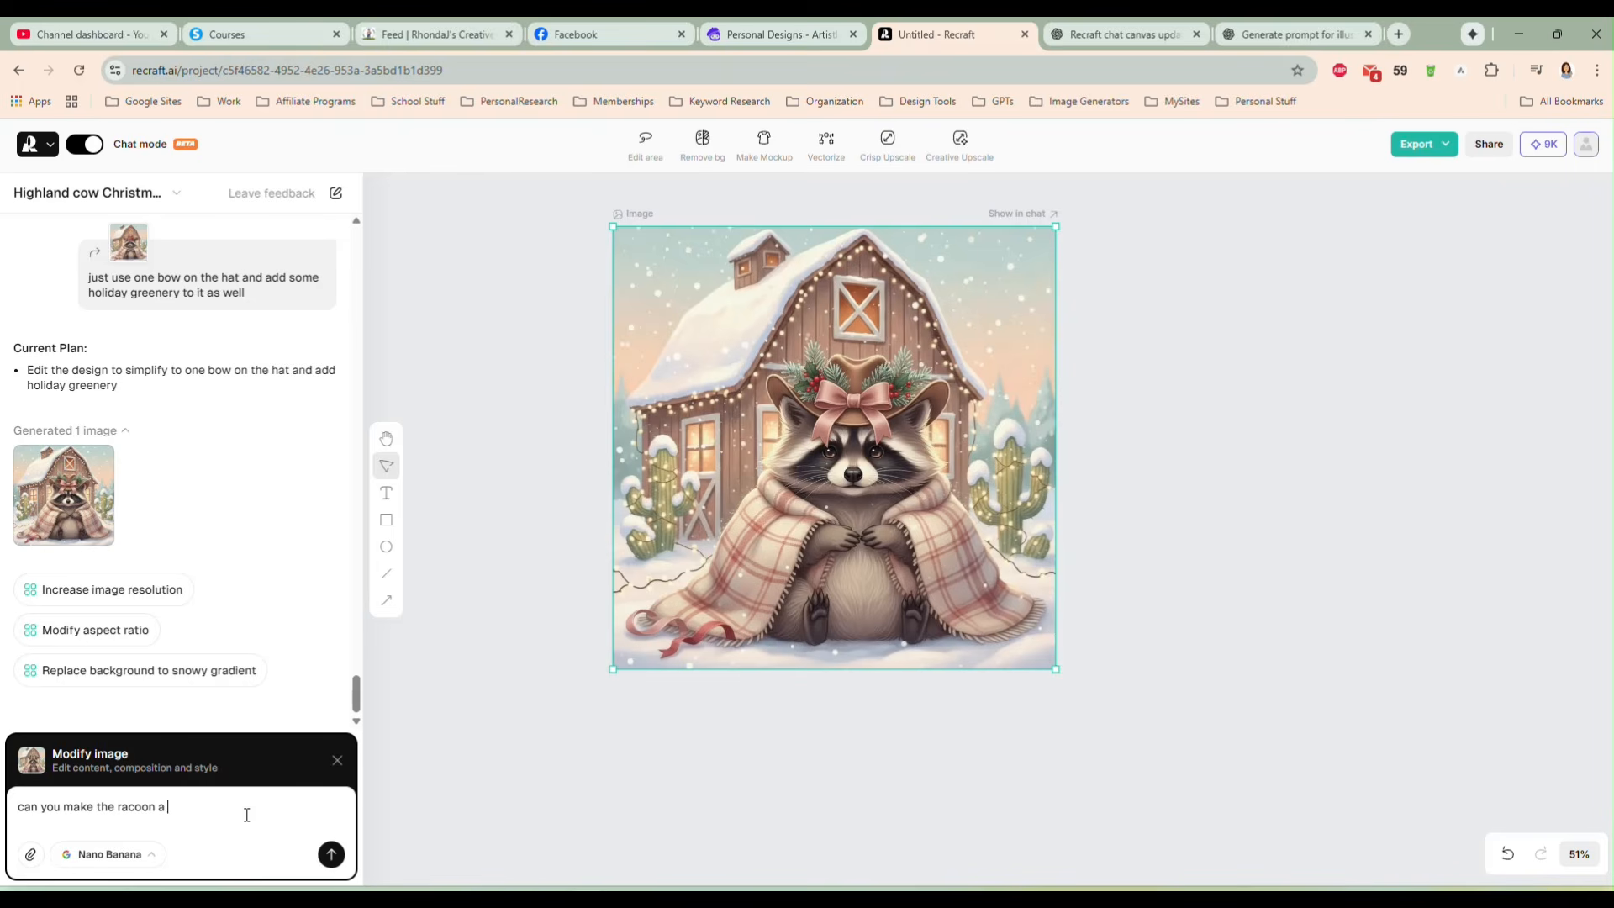
{"action": "type", "text": " bit thinner, he's too chubby, and put him in a"}
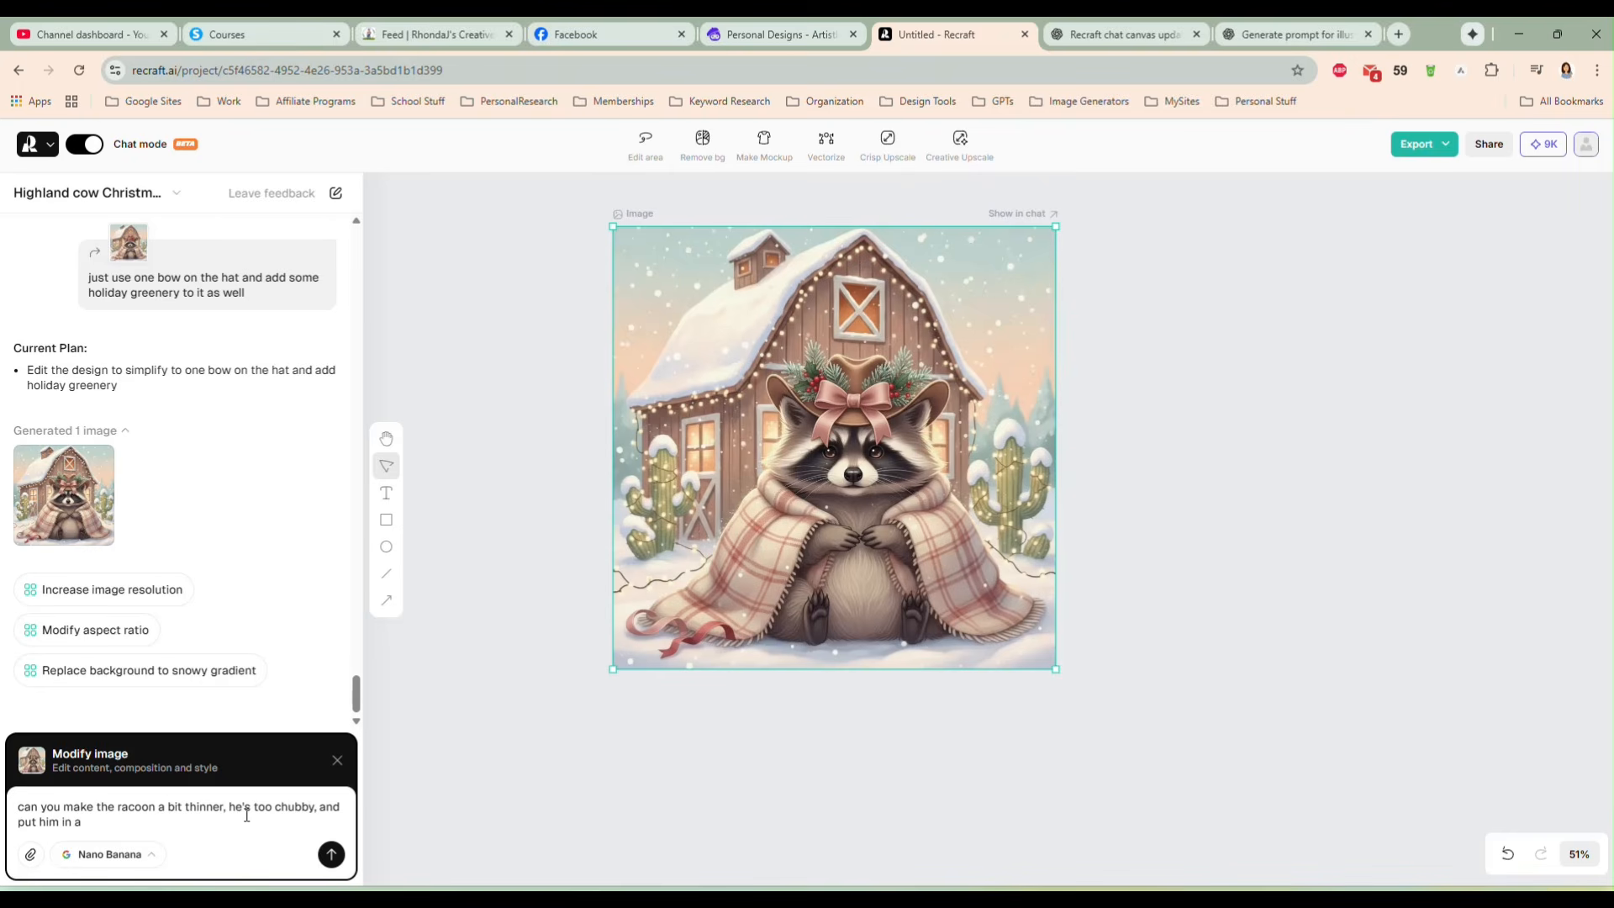
{"action": "type", "text": " western themed santa costume"}
{"action": "key", "text": "Return"}
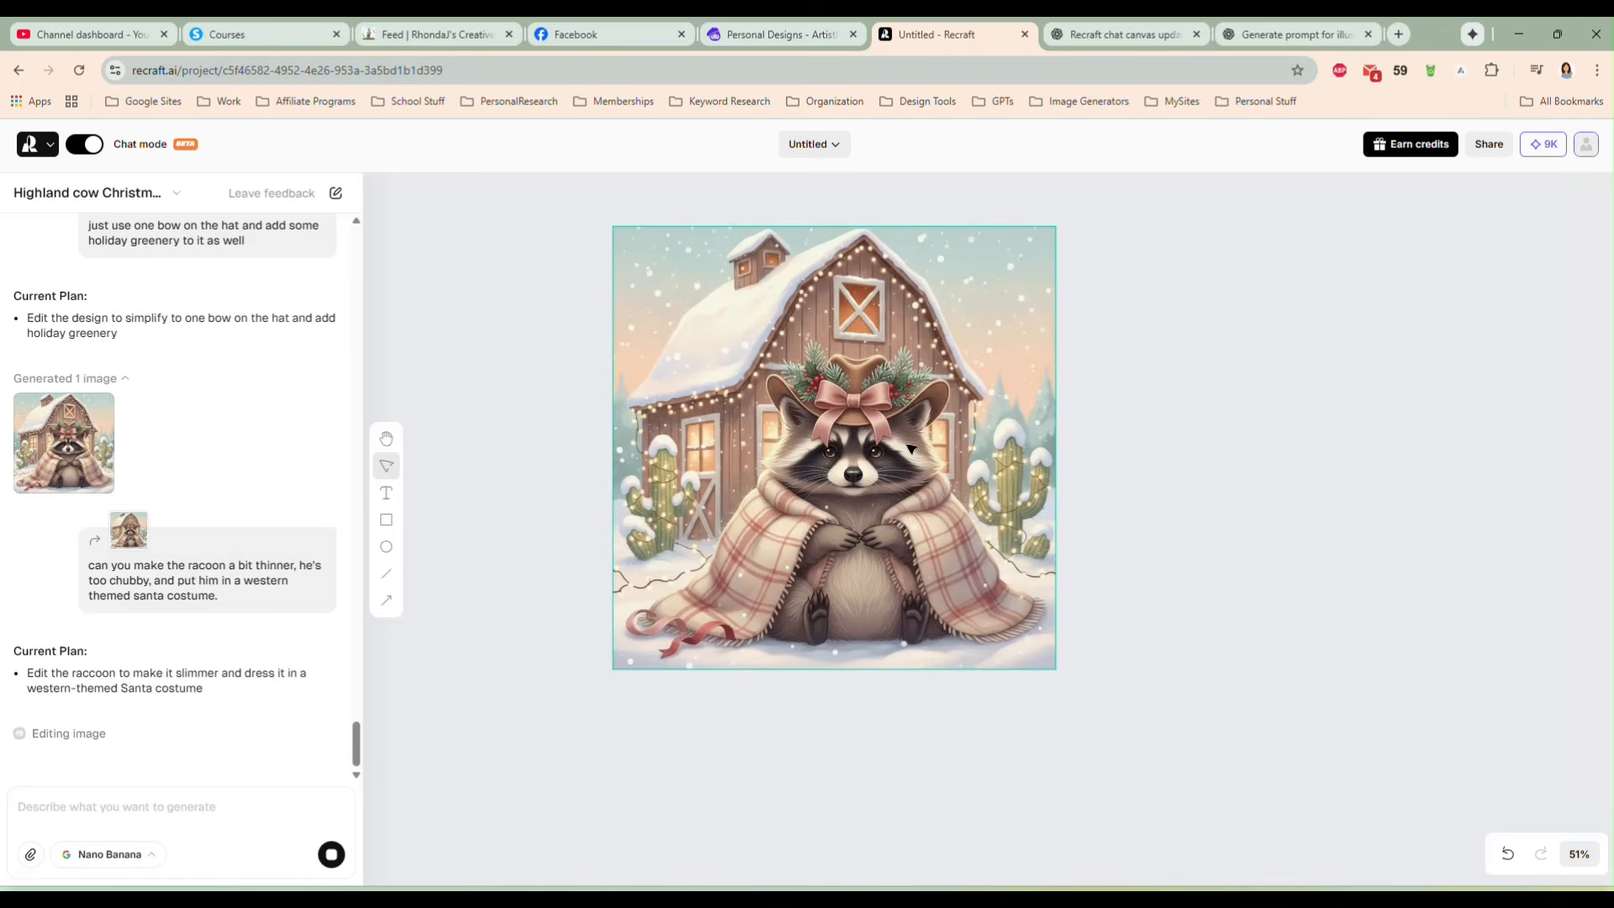
Step: Select the Santa costume version and request the edit "make the racoon a bit skinnier"
{"action": "left_click_drag", "start_coordinate": [912, 458], "coordinate": [868, 454]}
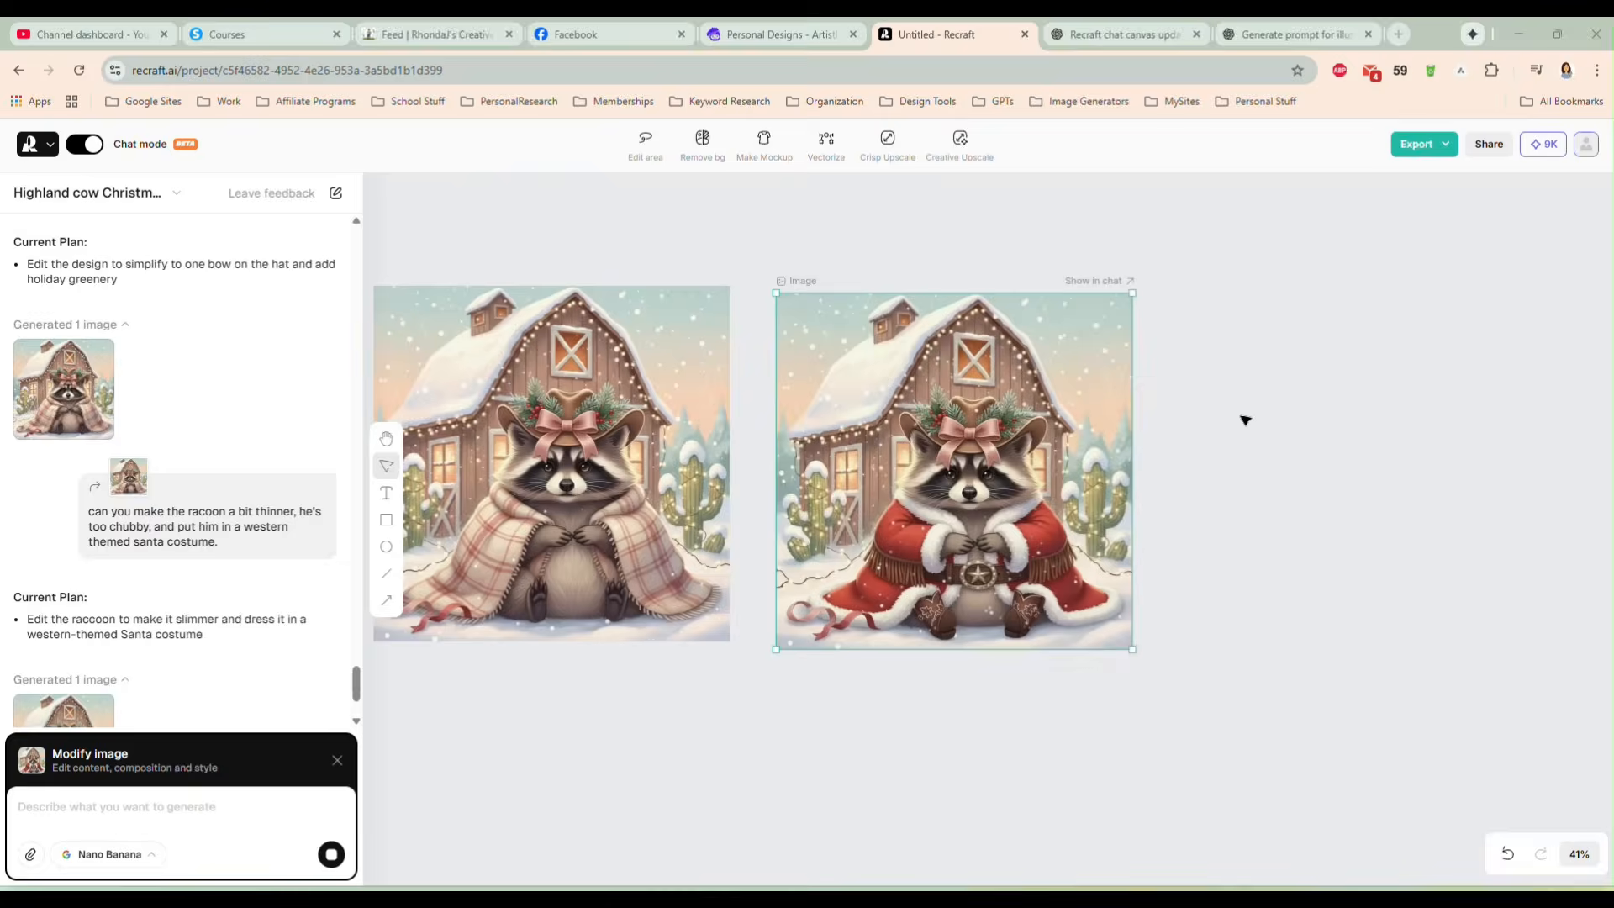
{"action": "scroll", "coordinate": [977, 522], "scroll_direction": "up", "scroll_amount": 3}
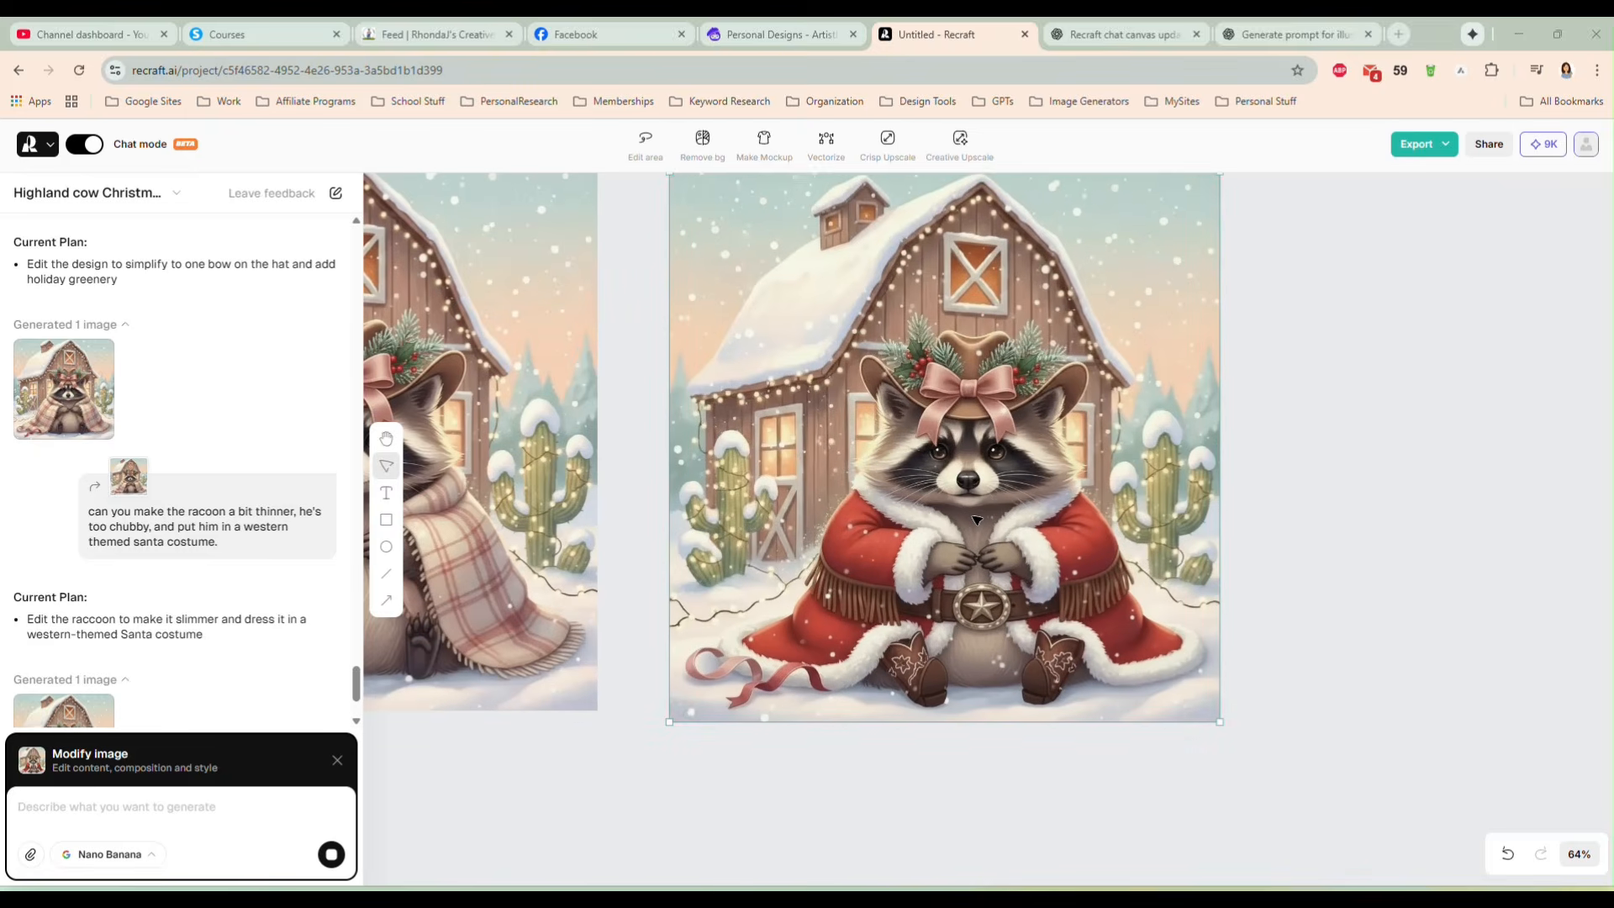
{"action": "scroll", "coordinate": [997, 571], "scroll_direction": "up", "scroll_amount": 1}
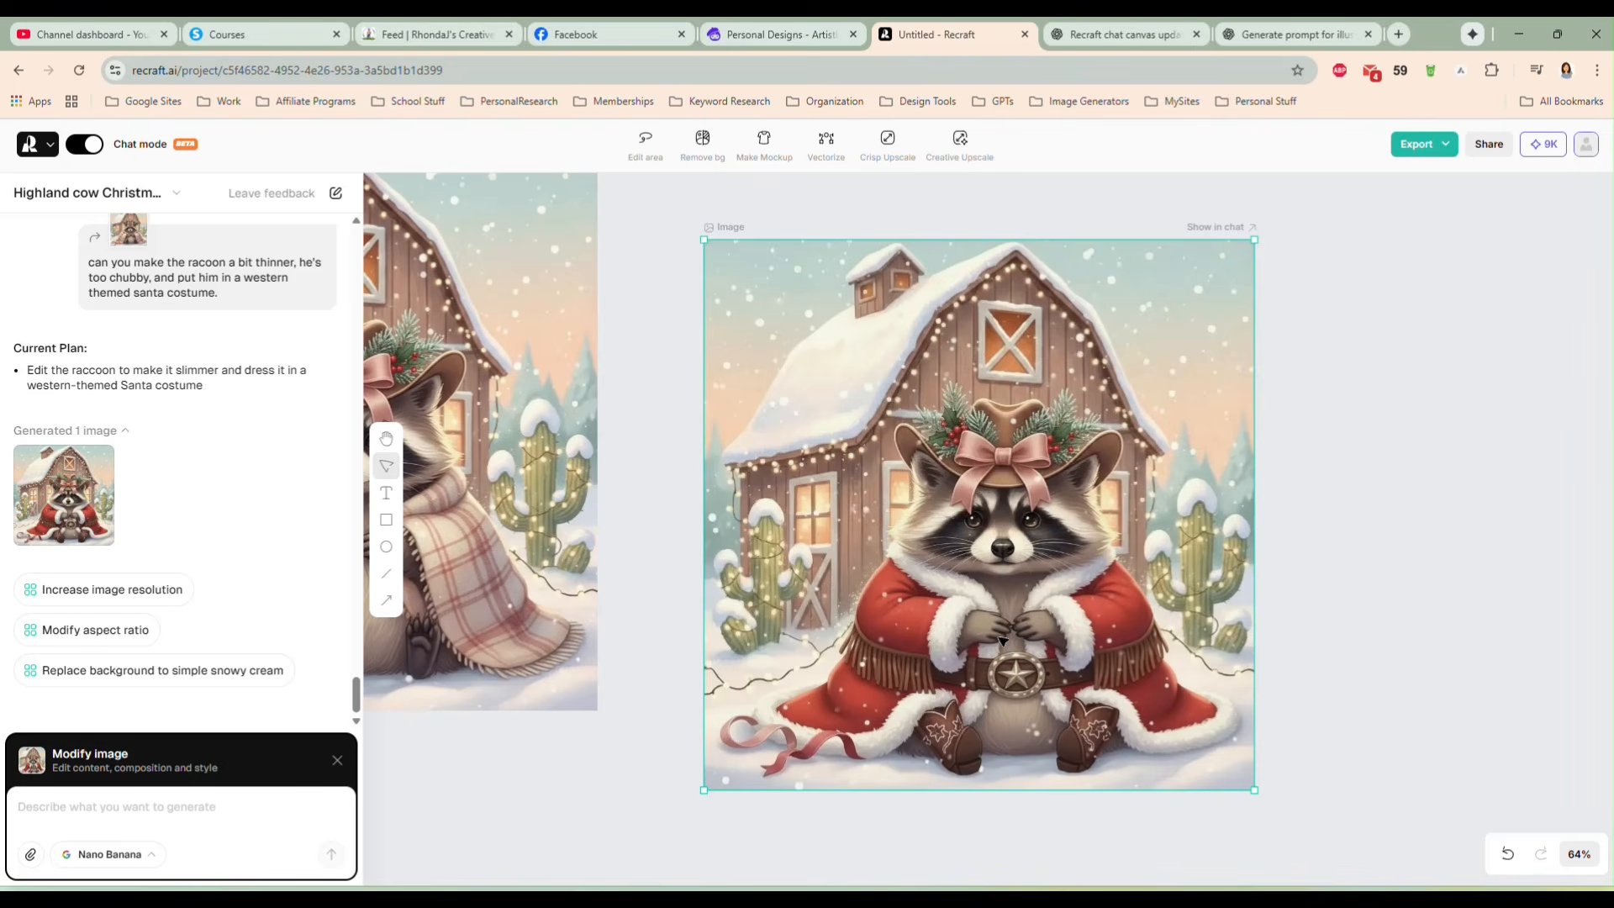
{"action": "scroll", "coordinate": [1021, 623], "scroll_direction": "down", "scroll_amount": 2}
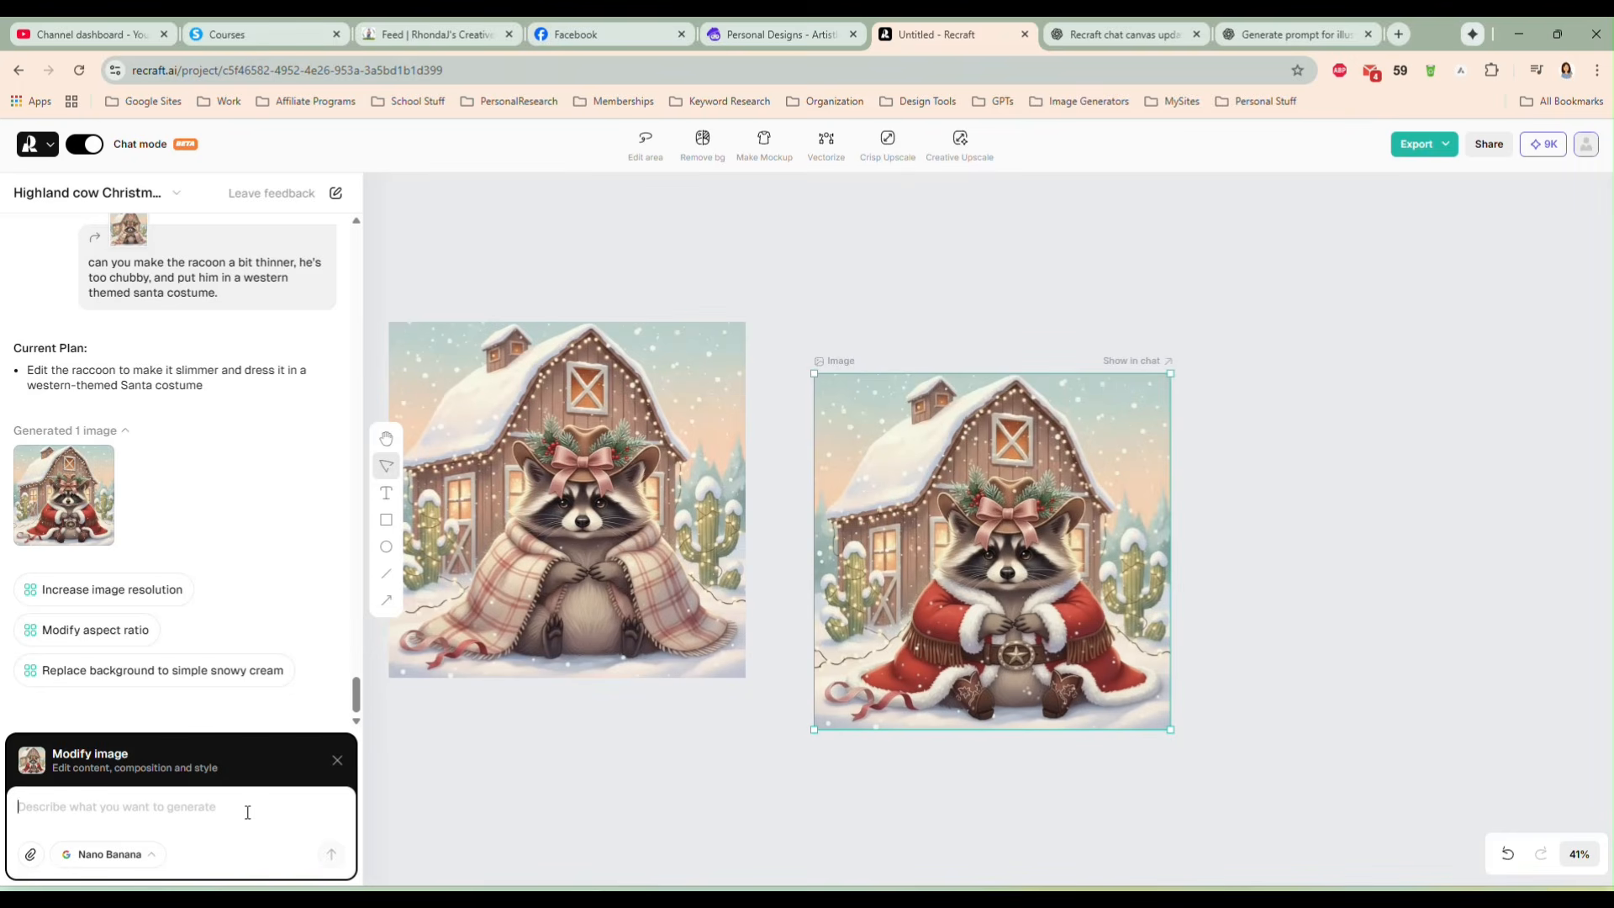
{"action": "type", "text": "make the racoon a bit"}
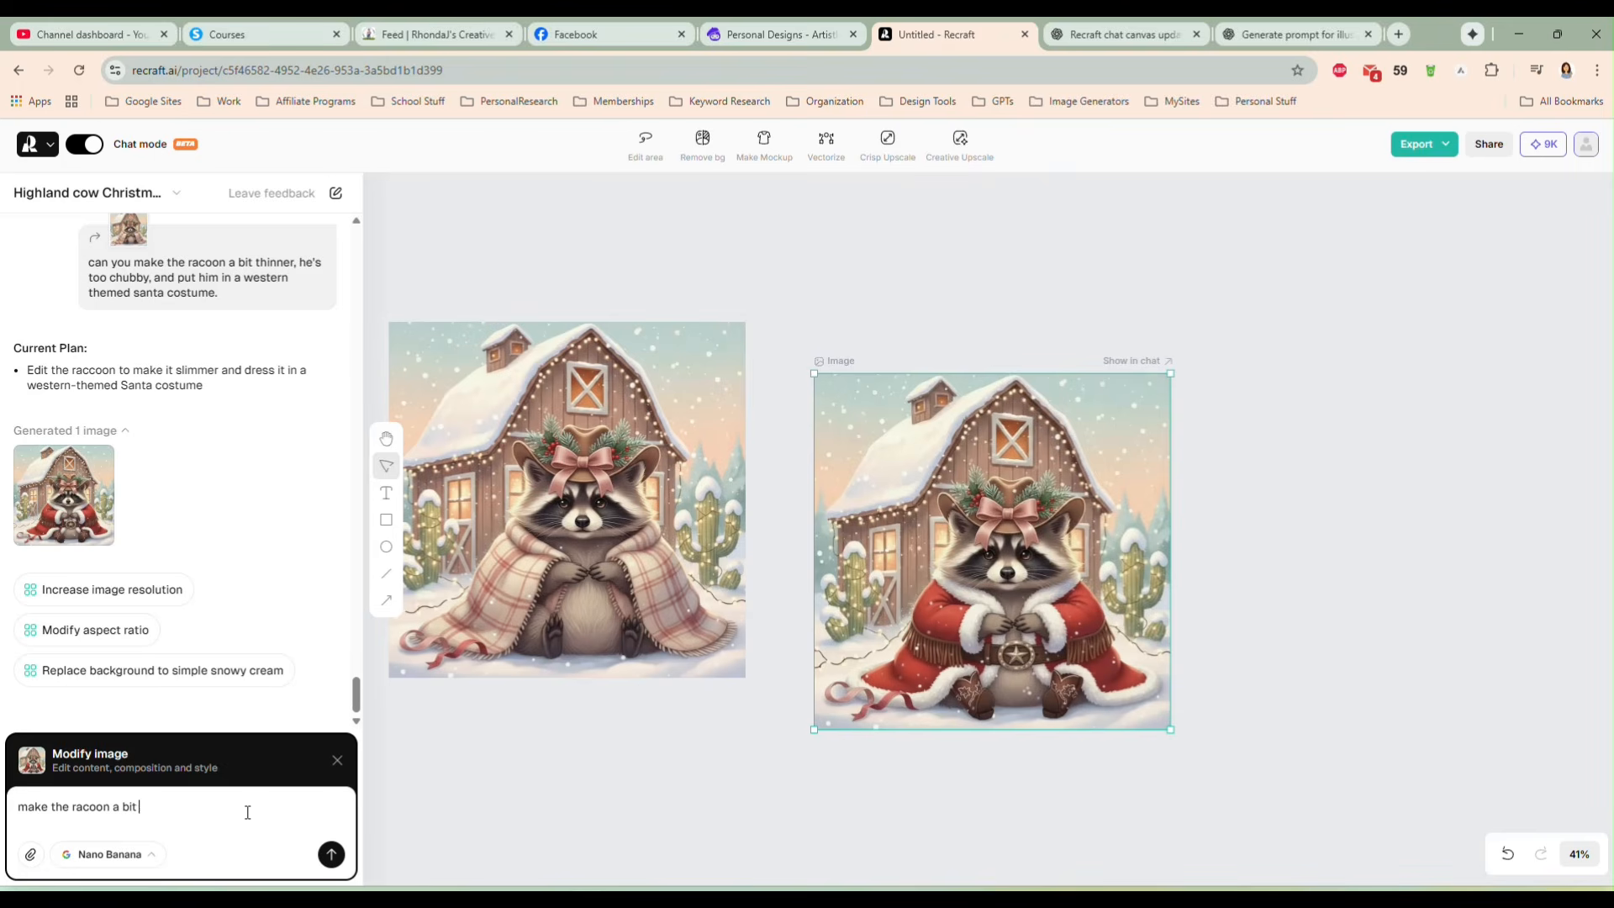
{"action": "type", "text": " skinnier"}
{"action": "key", "text": "Return"}
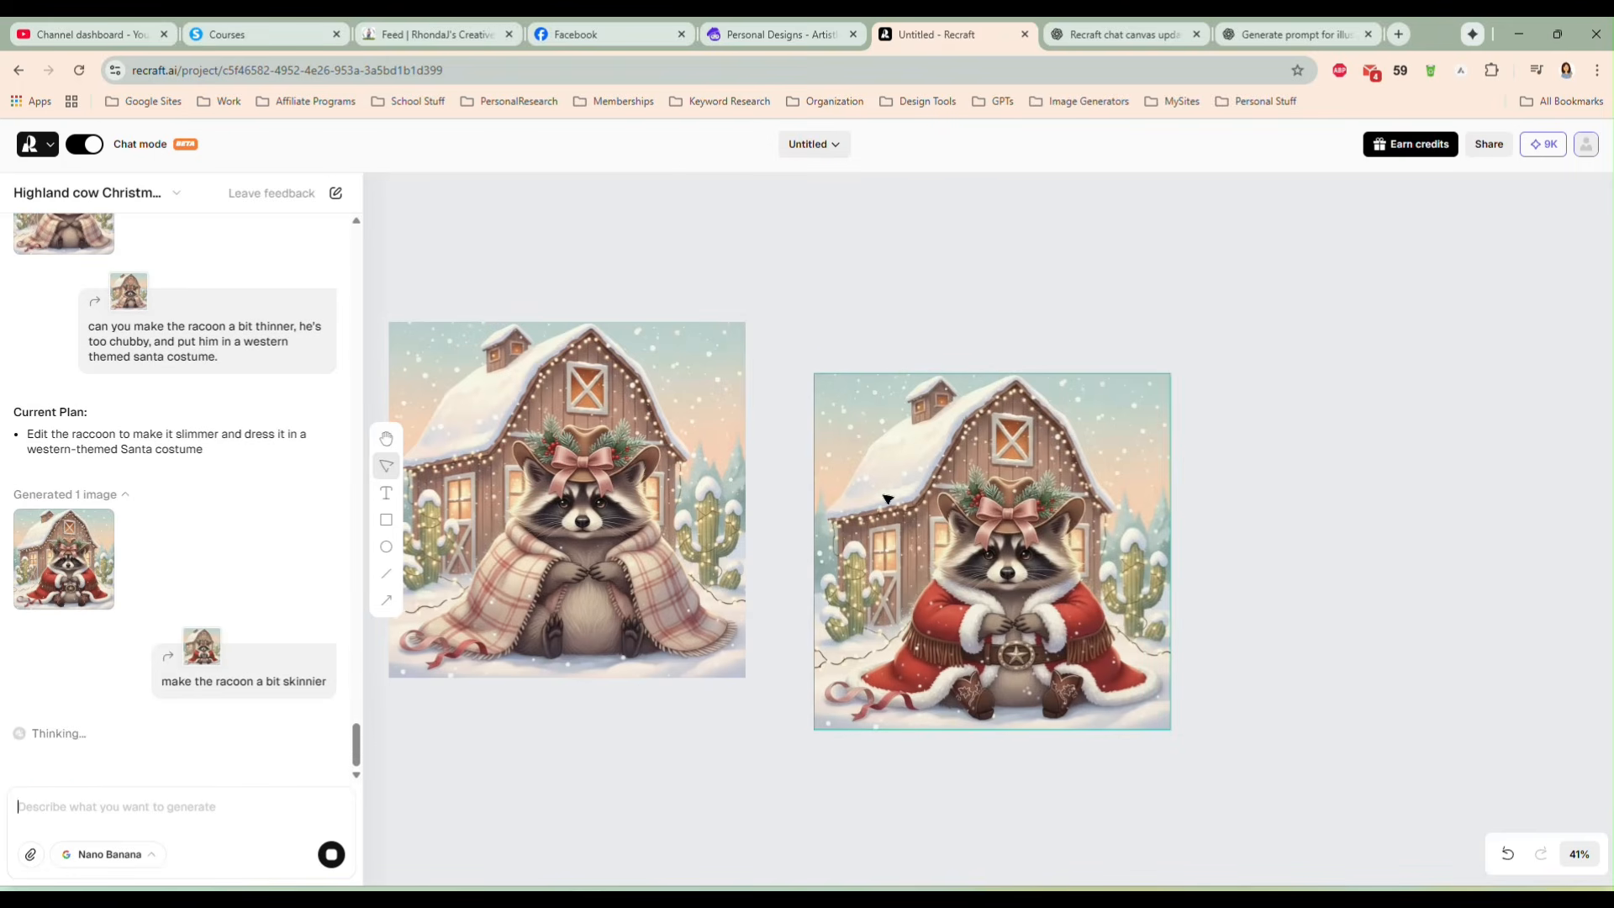
Step: Select the newly generated skinnier raccoon image and move it slightly away from the previous version for a closer look
{"action": "left_click_drag", "start_coordinate": [903, 491], "coordinate": [901, 479]}
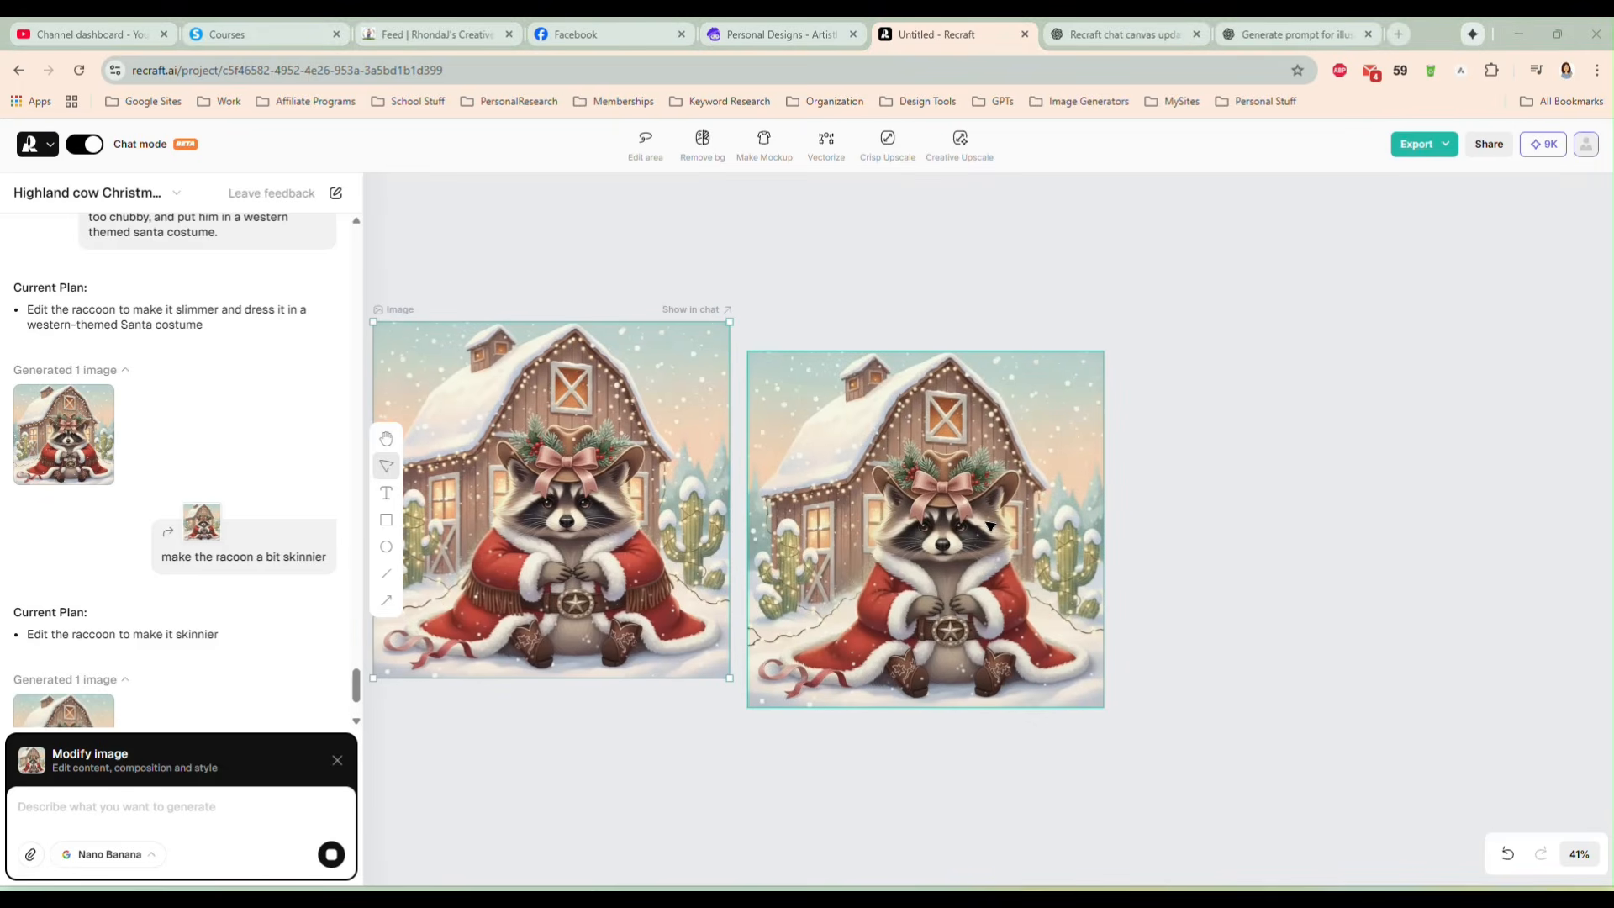
{"action": "scroll", "coordinate": [991, 526], "scroll_direction": "up", "scroll_amount": 3}
{"action": "left_click_drag", "start_coordinate": [984, 552], "coordinate": [1032, 497]}
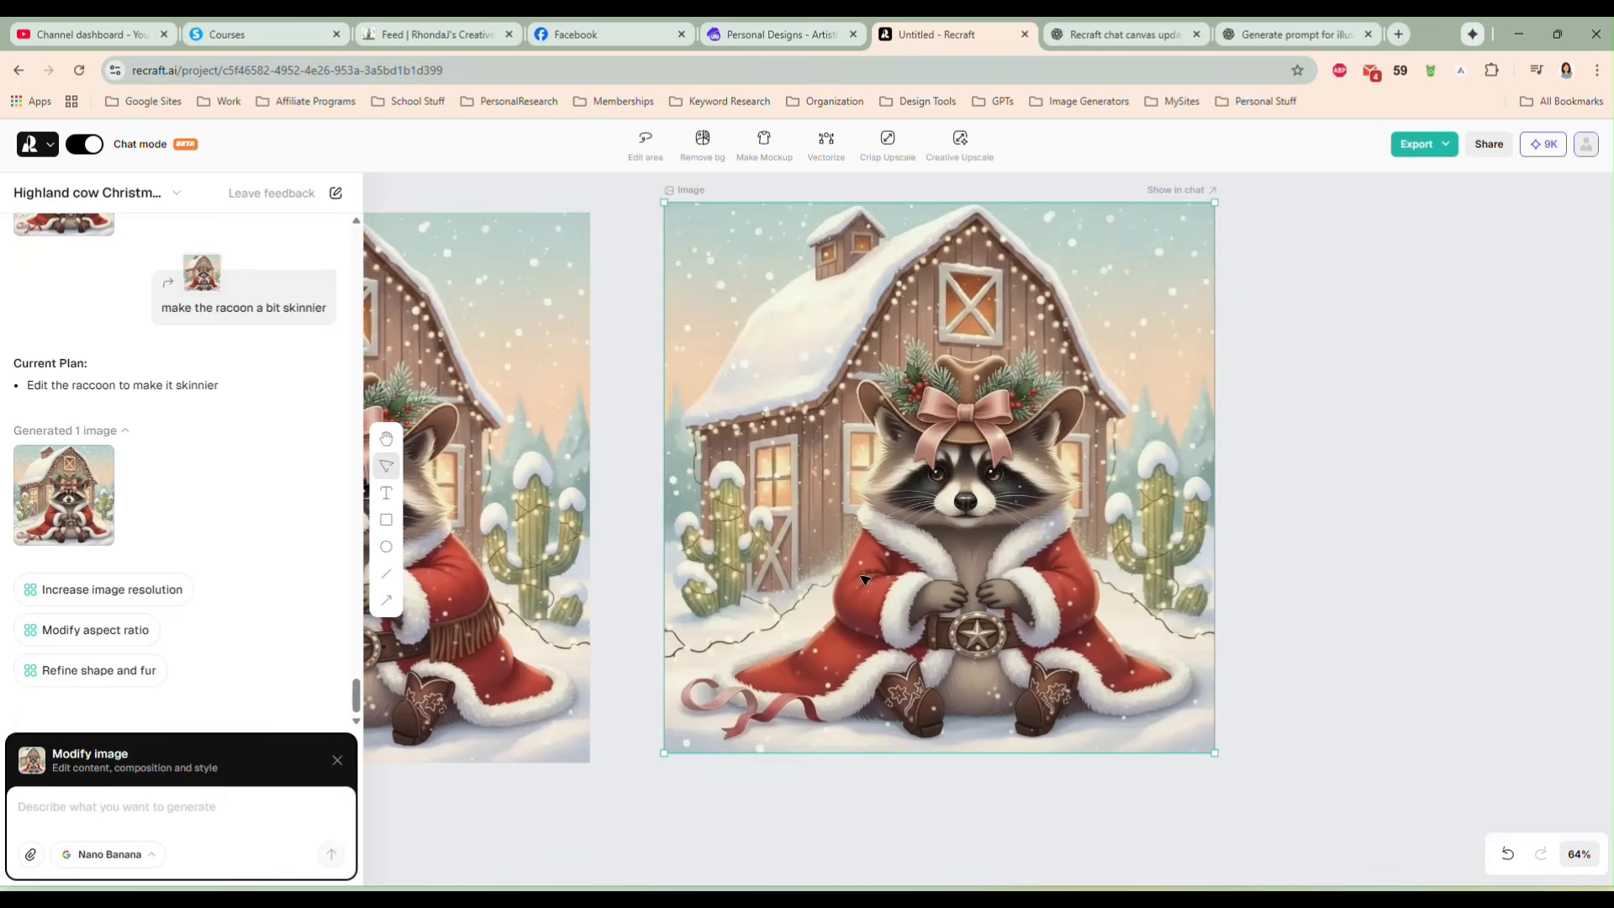
Step: Delete the heavier Santa costume version and place the skinnier one beside the plaid-blanket raccoon image
{"action": "scroll", "coordinate": [959, 535], "scroll_direction": "down", "scroll_amount": 3}
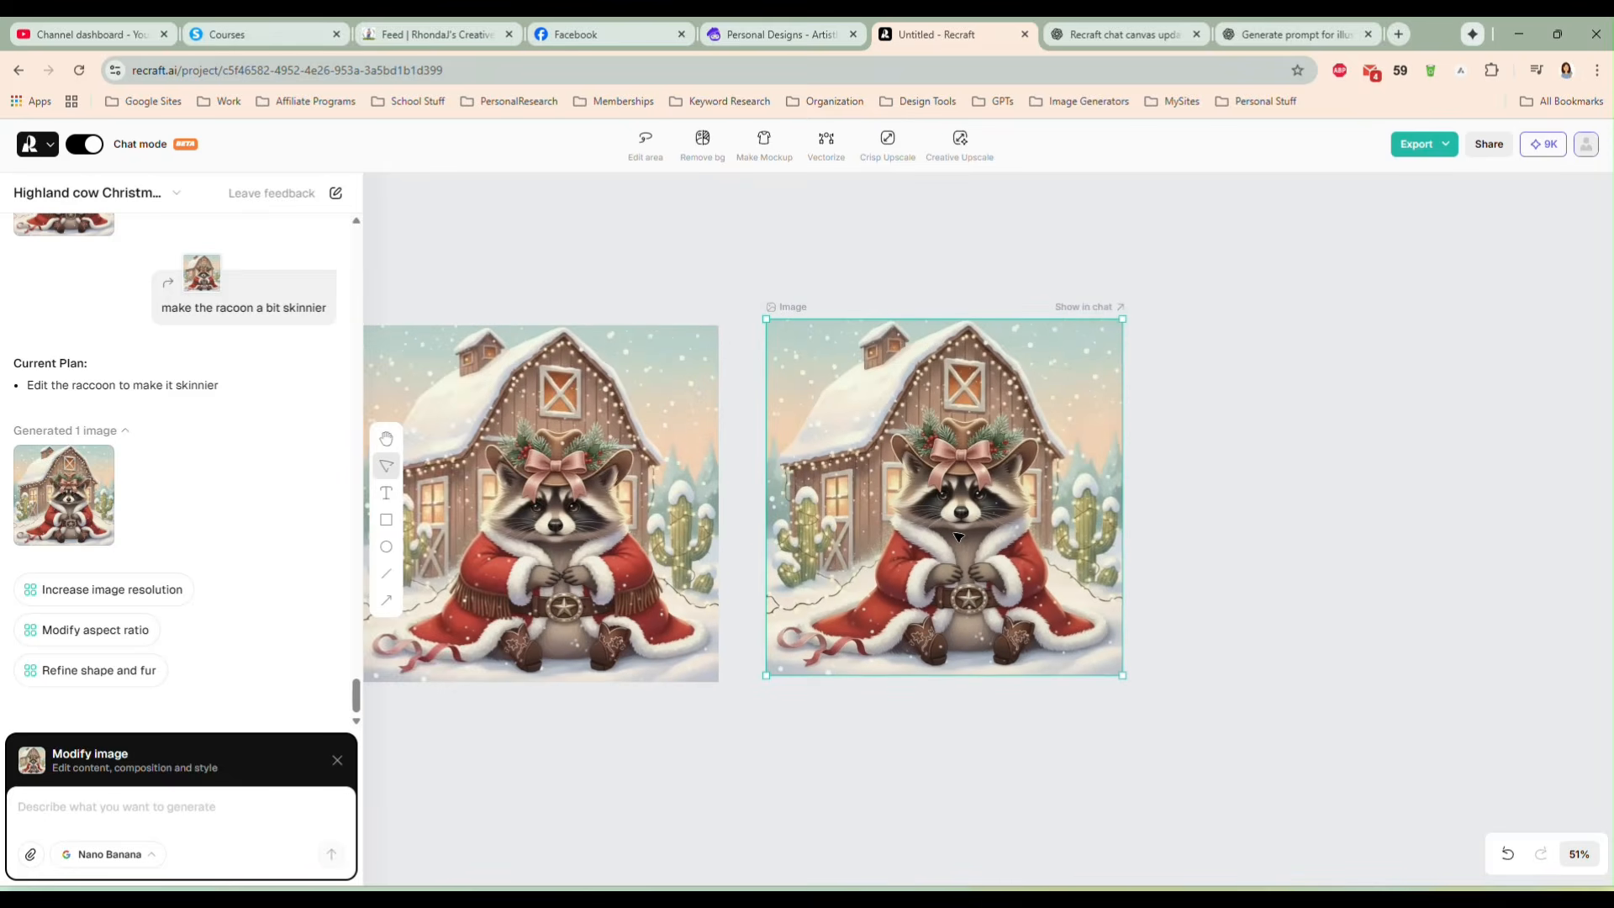
{"action": "left_click_drag", "start_coordinate": [908, 570], "coordinate": [940, 569]}
{"action": "left_click", "coordinate": [552, 574]}
{"action": "key", "text": "Delete"}
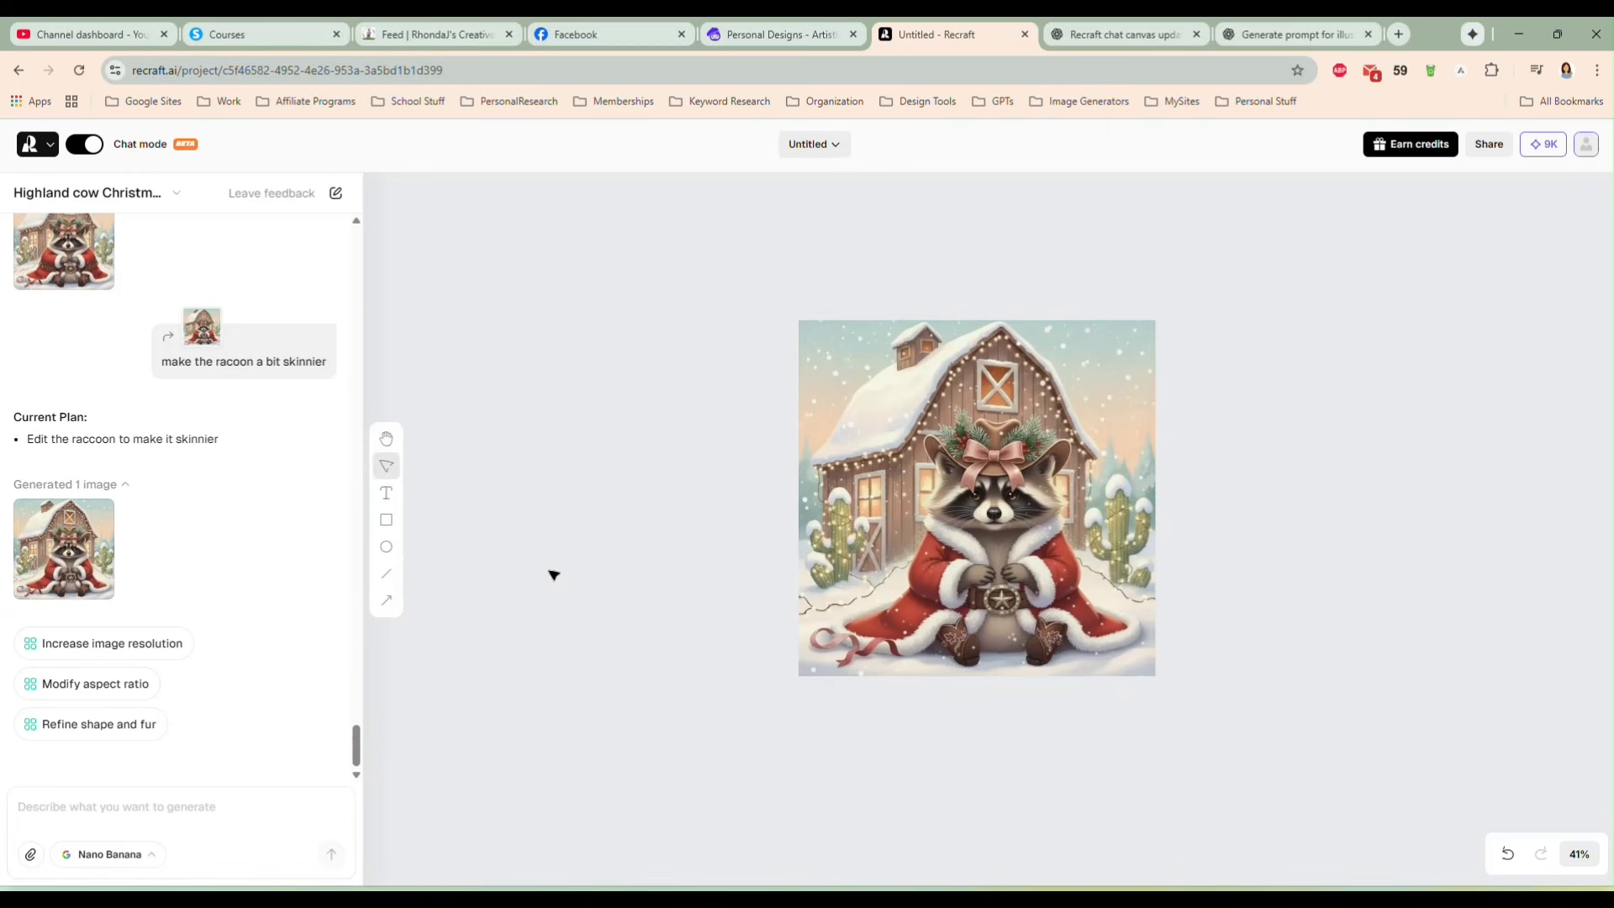
{"action": "key", "text": "ctrl+z"}
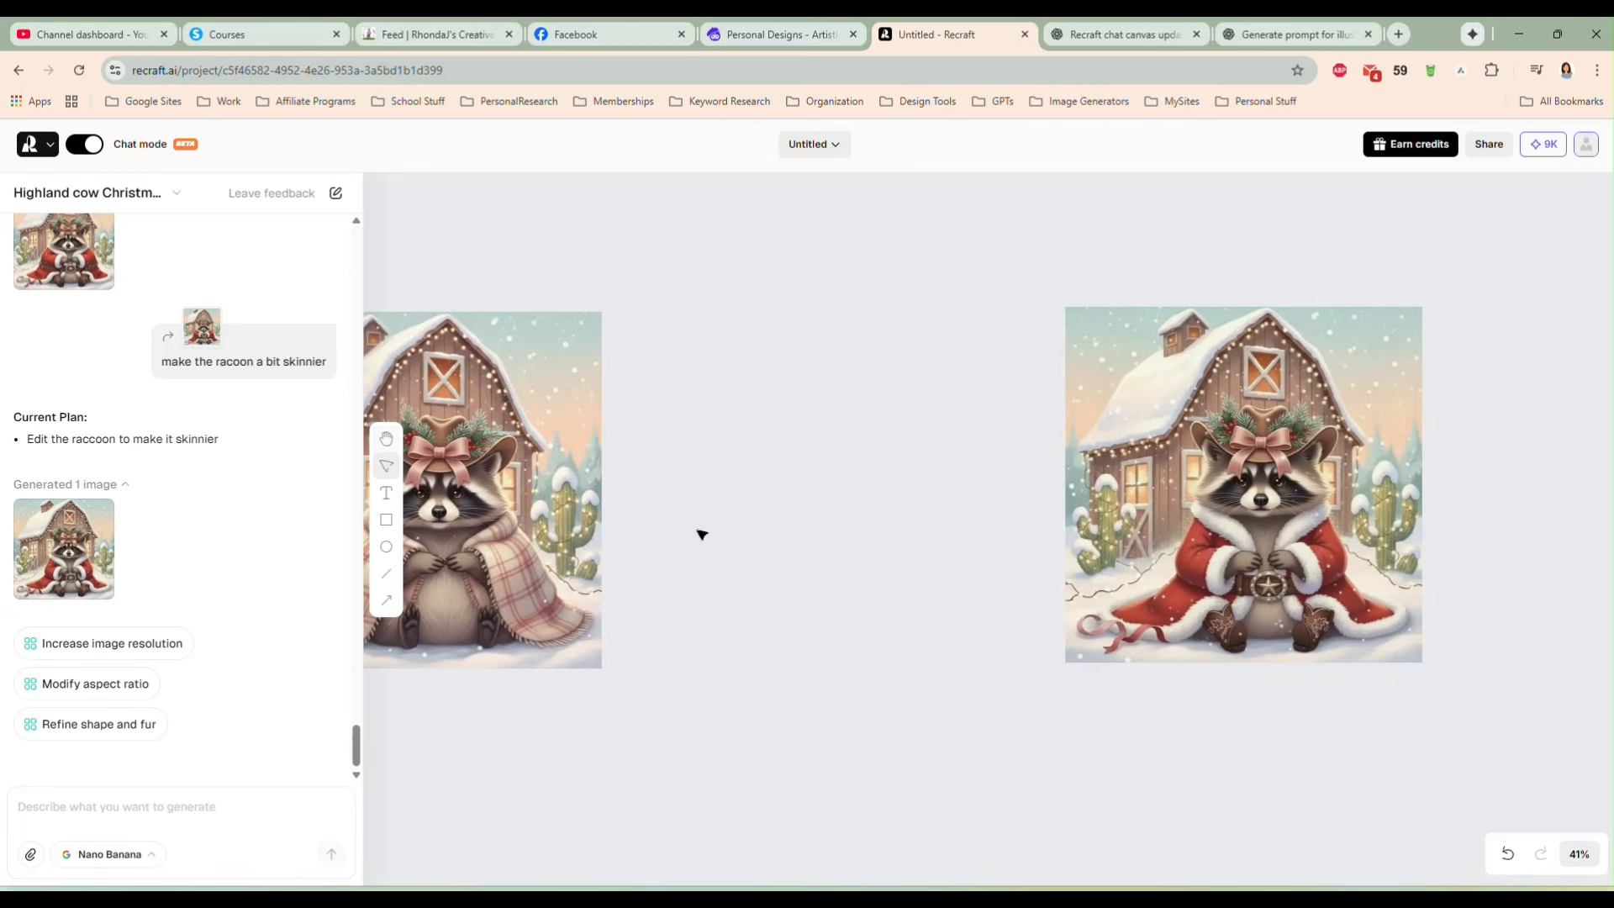
{"action": "left_click", "coordinate": [575, 556]}
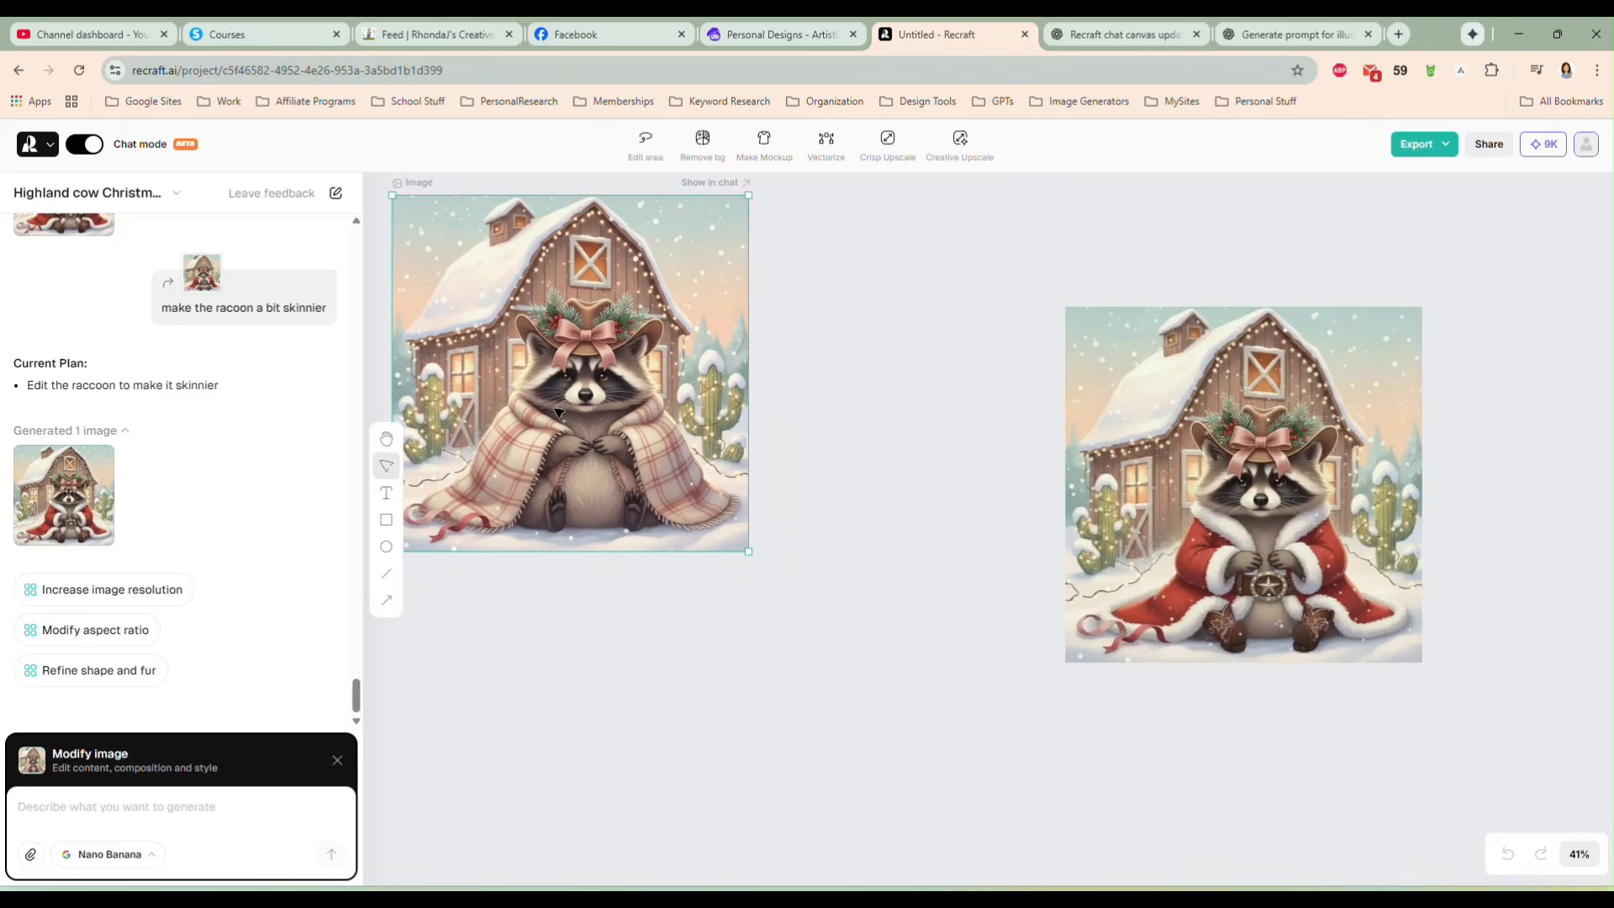
{"action": "left_click_drag", "start_coordinate": [1191, 537], "coordinate": [967, 516]}
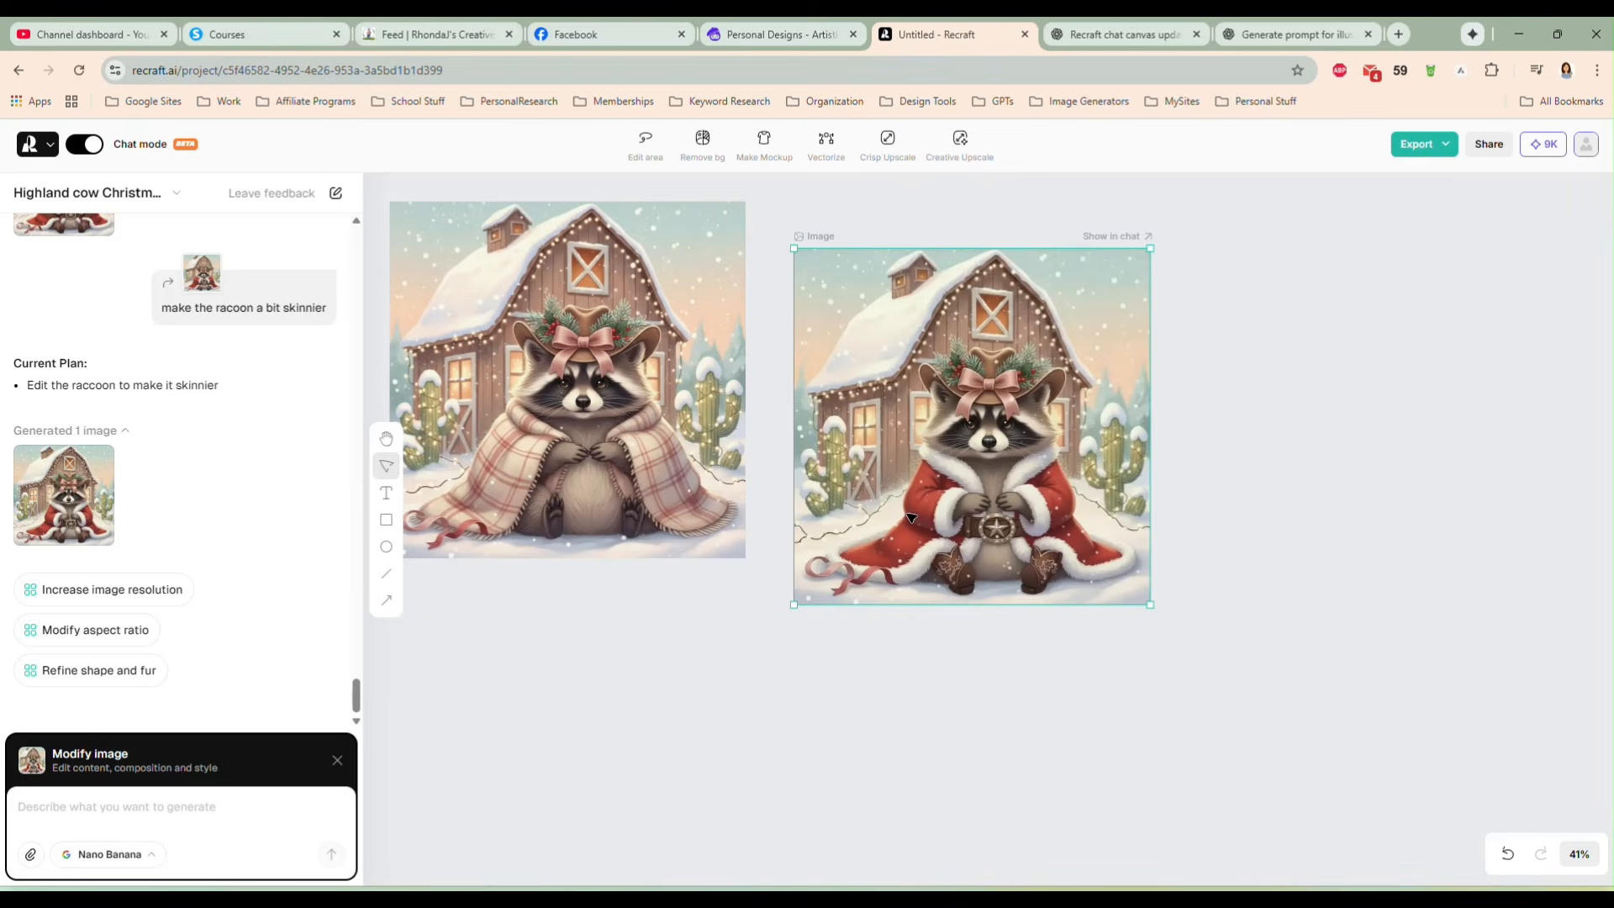
Step: Request an edit of the skinnier Santa raccoon that adds the text "Howdy Christmas" in a western themed font, in the snow on the barn
{"action": "type", "text": "Add the text"}
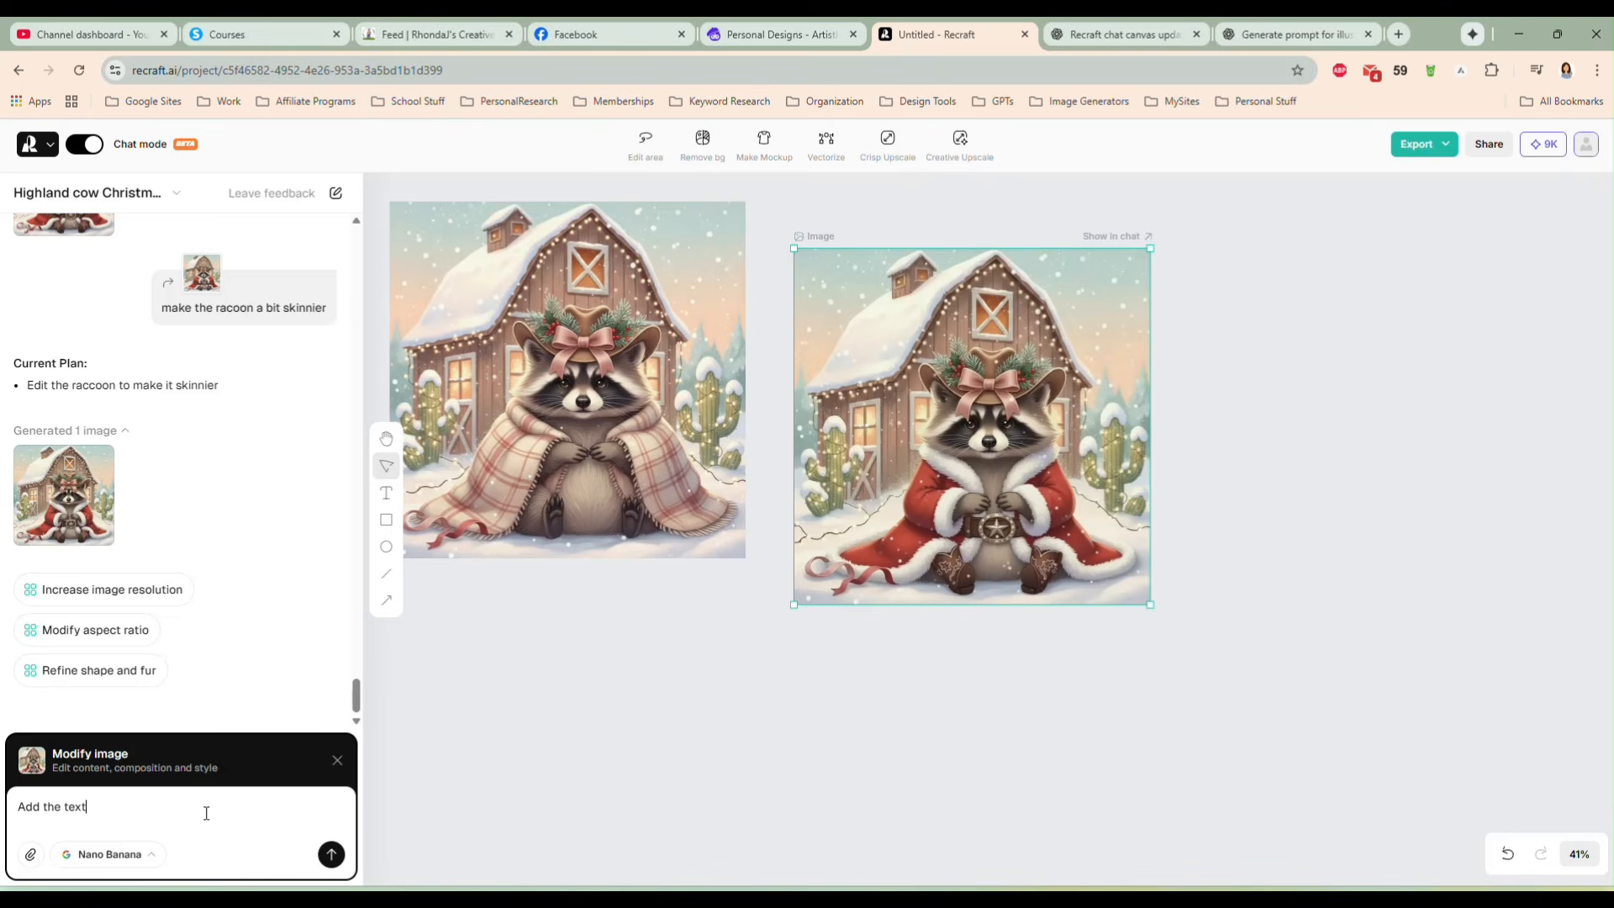
{"action": "type", "text": " \"Howdy Christmas\" written in a western th"}
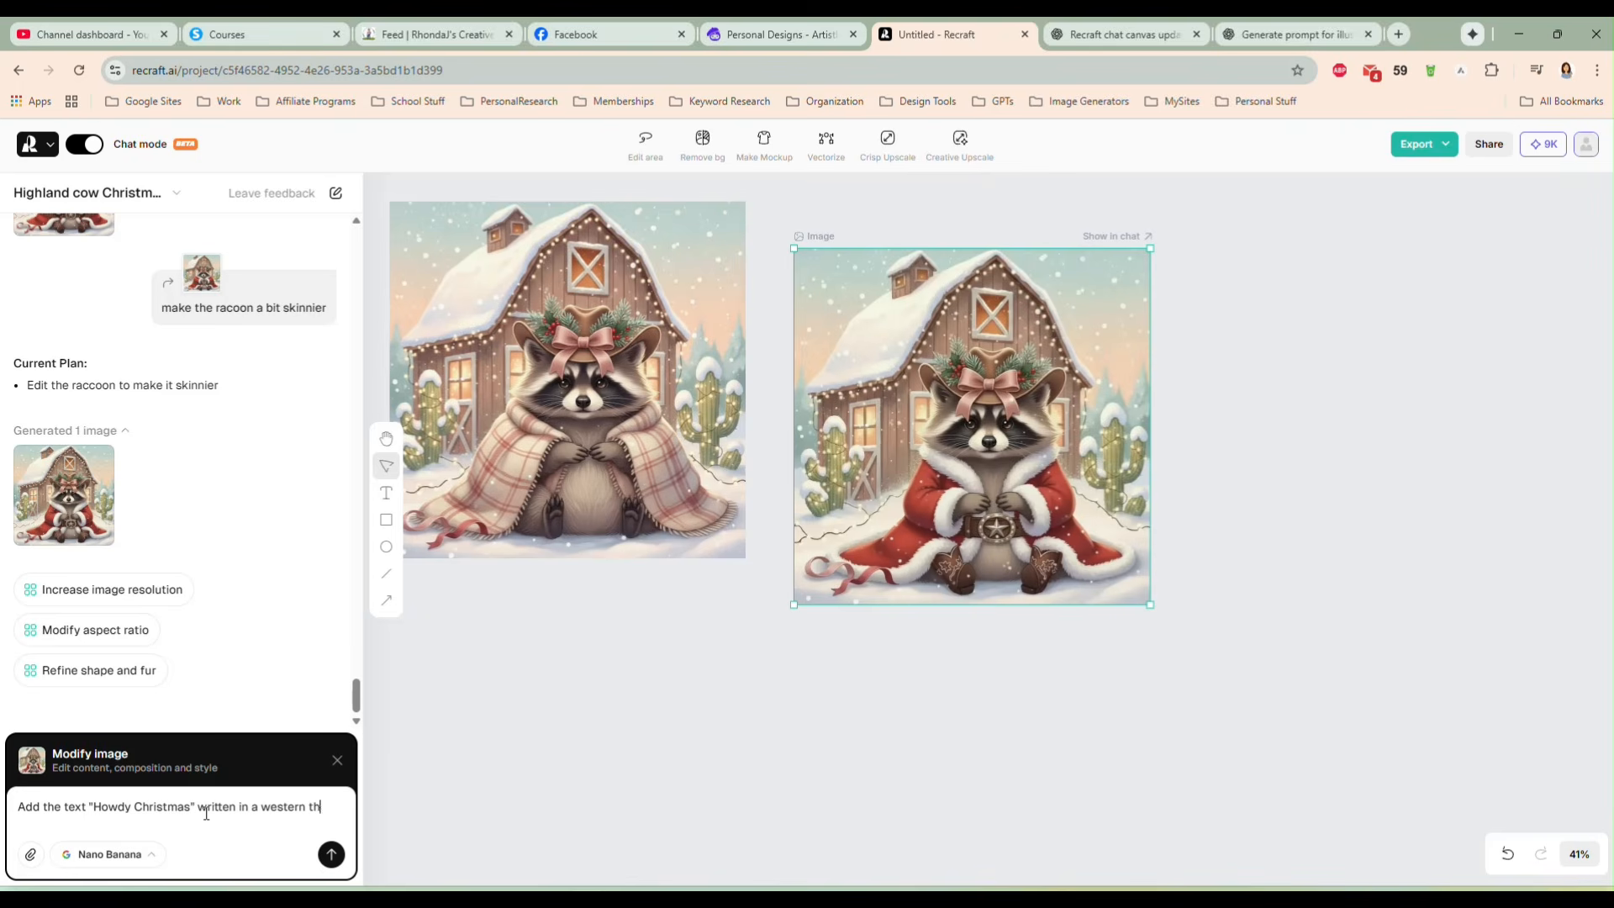
{"action": "type", "text": "eme d font, in the snow on the barn"}
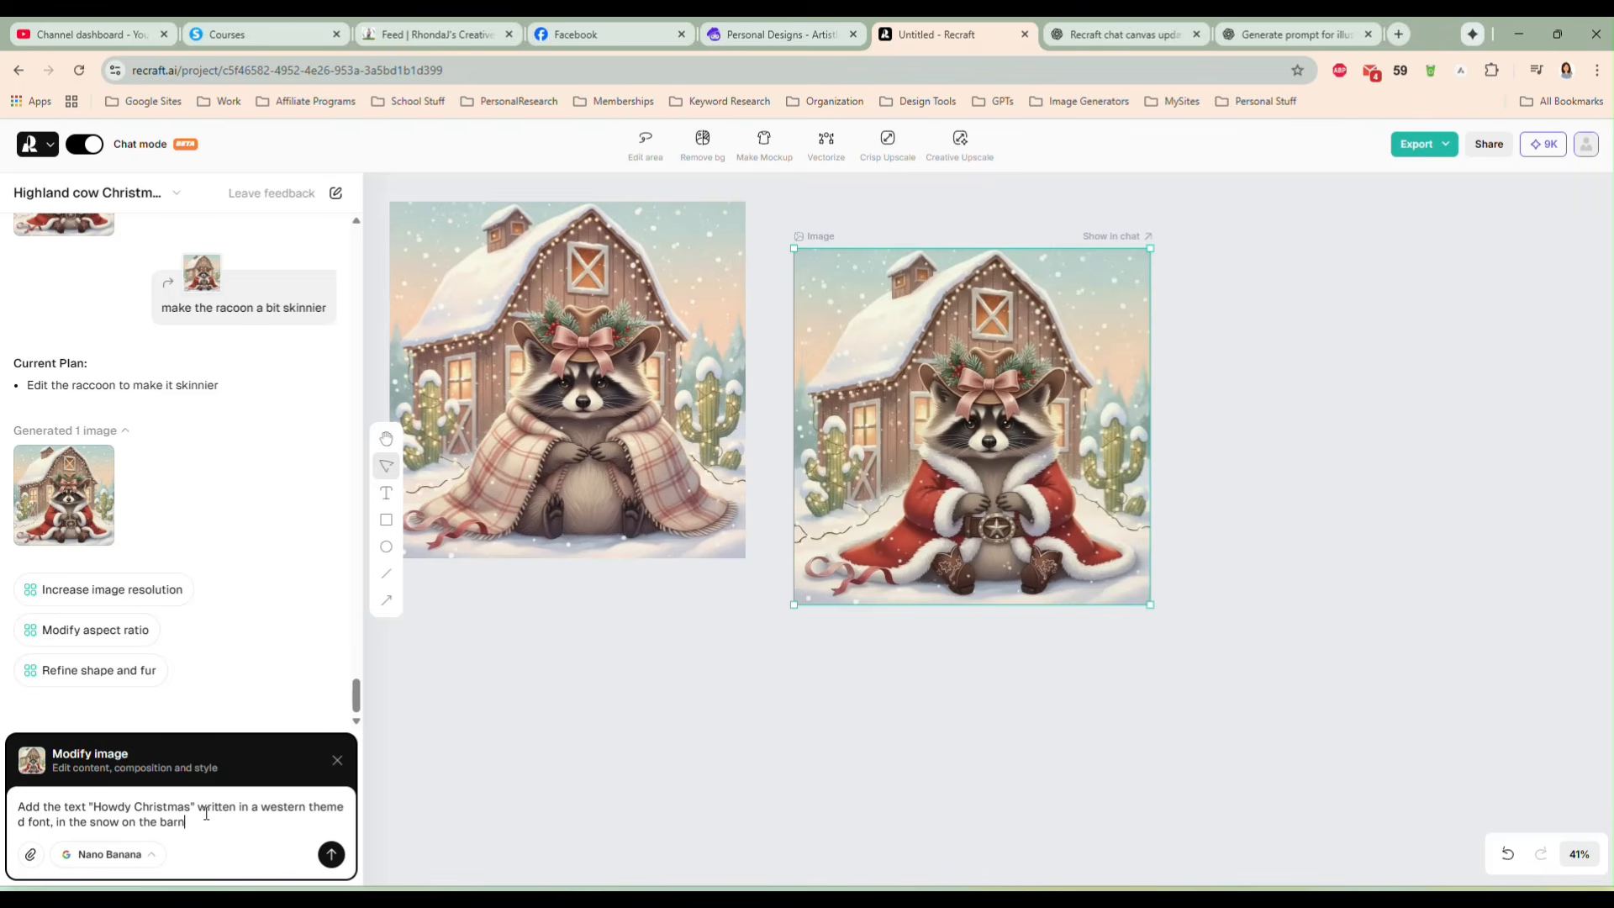
{"action": "key", "text": "Return"}
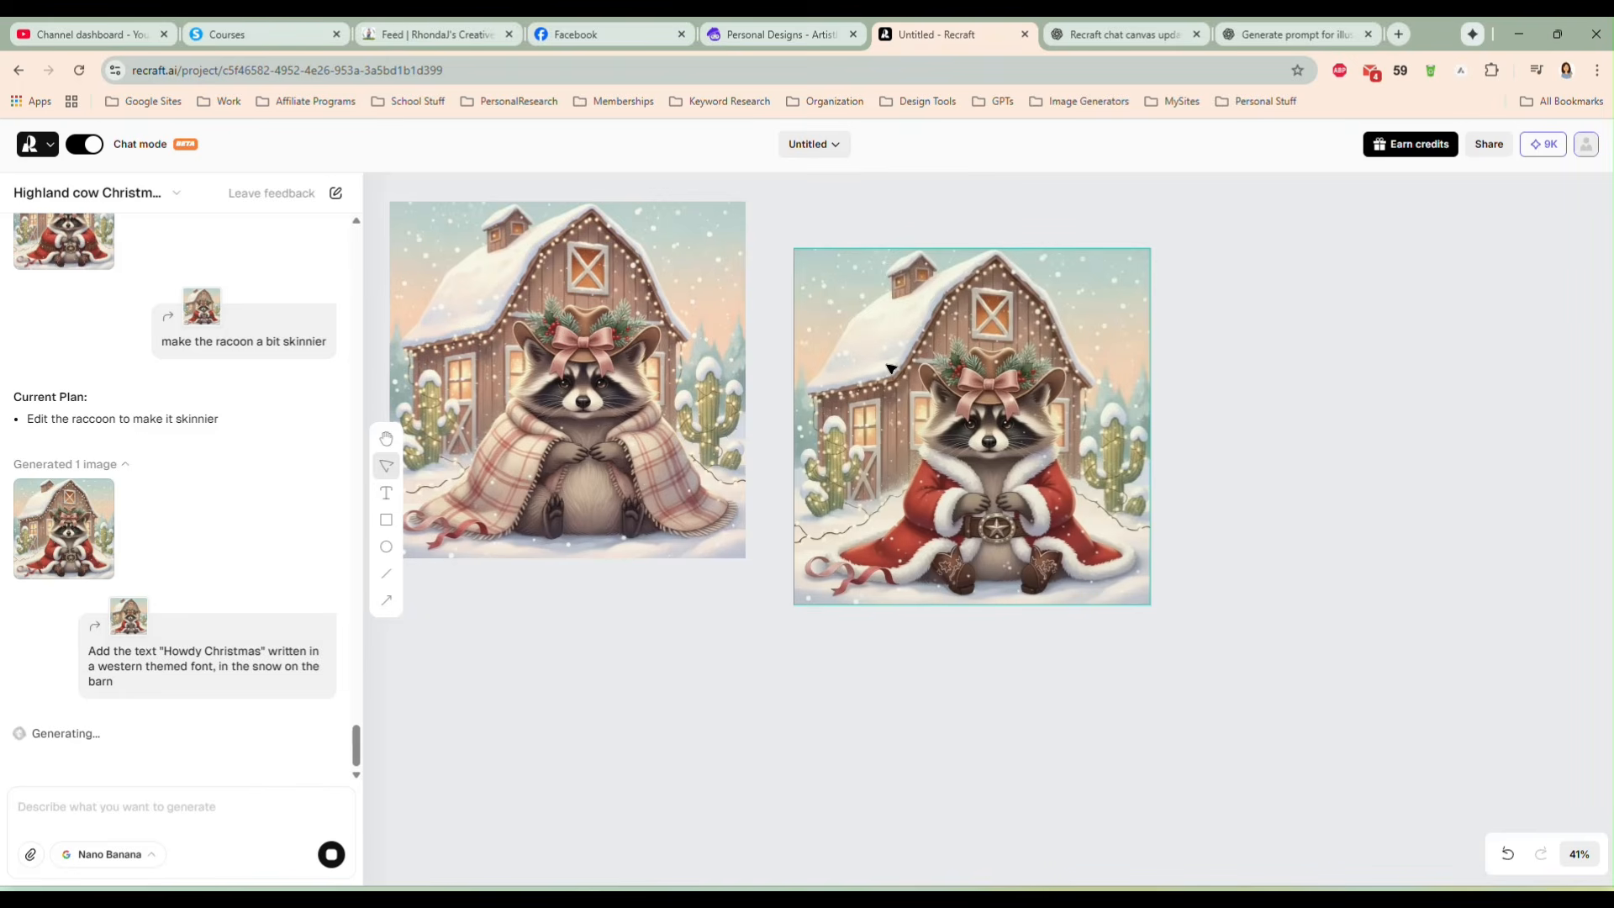
{"action": "left_click", "coordinate": [919, 402]}
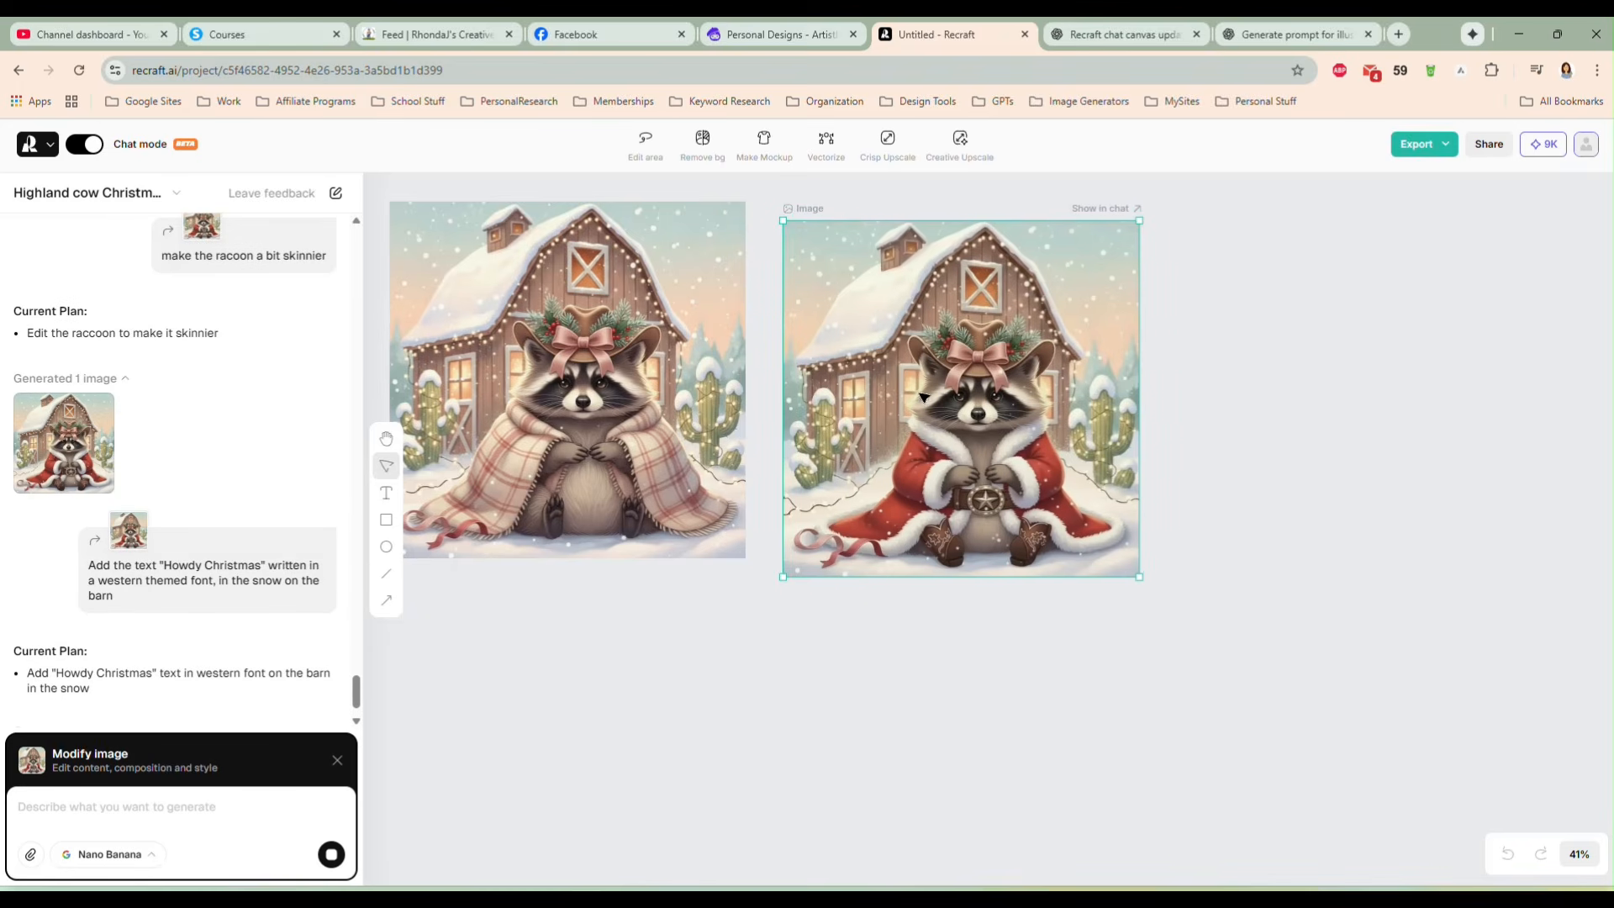
{"action": "left_click_drag", "start_coordinate": [920, 387], "coordinate": [924, 392]}
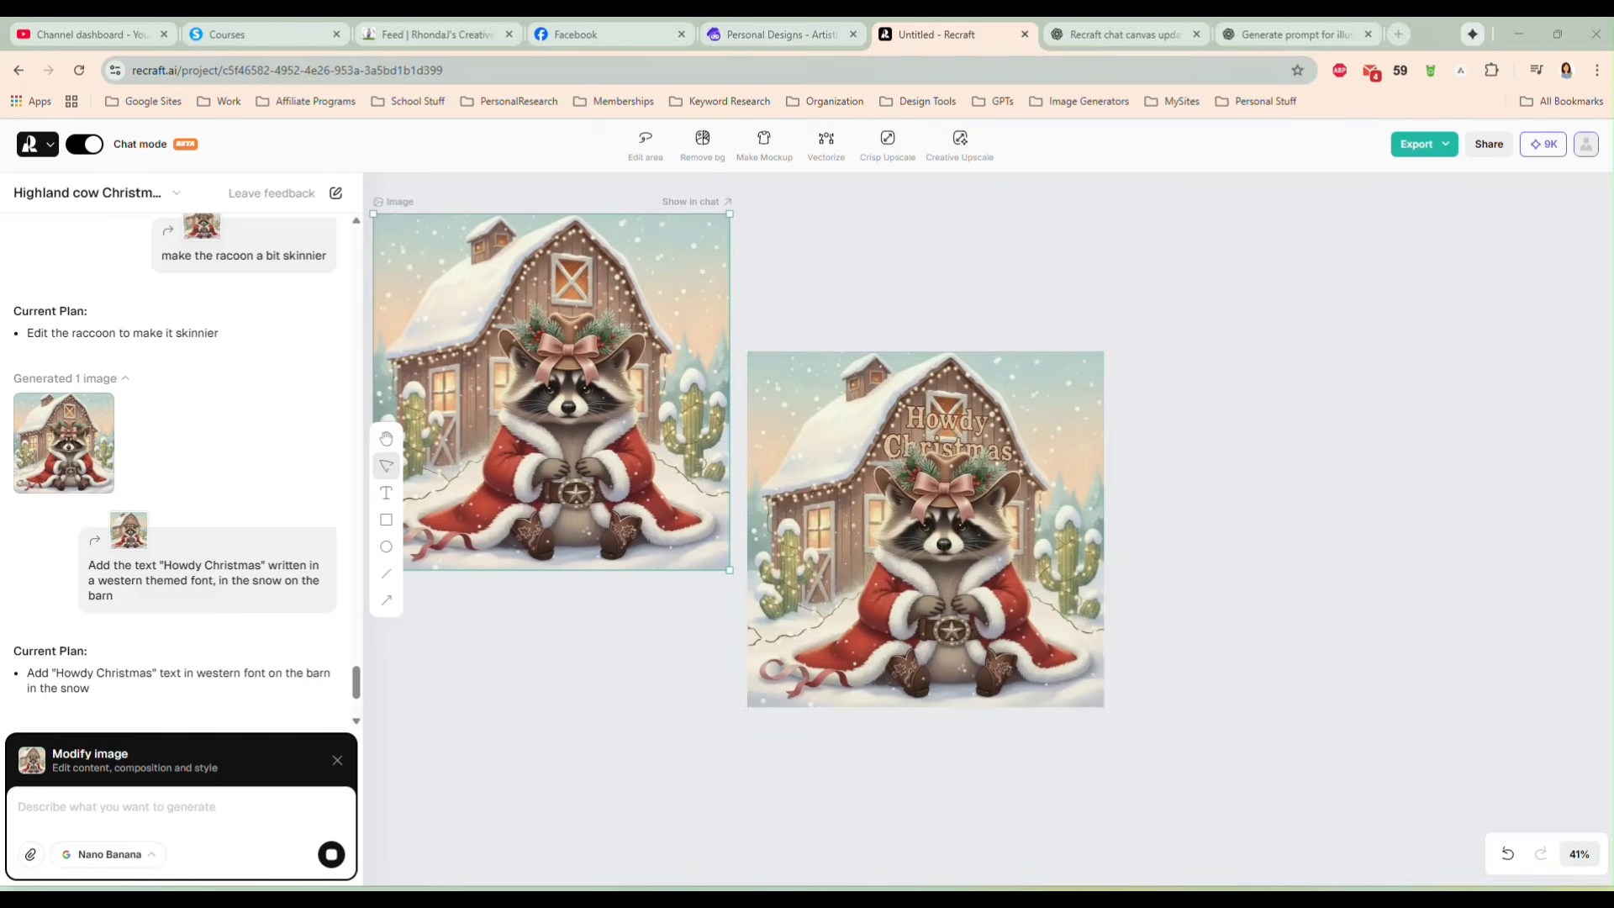
Step: Select the "Howdy Christmas" version and request the edit "Move the text to the roof of the barn where the snow is"
{"action": "left_click", "coordinate": [980, 467]}
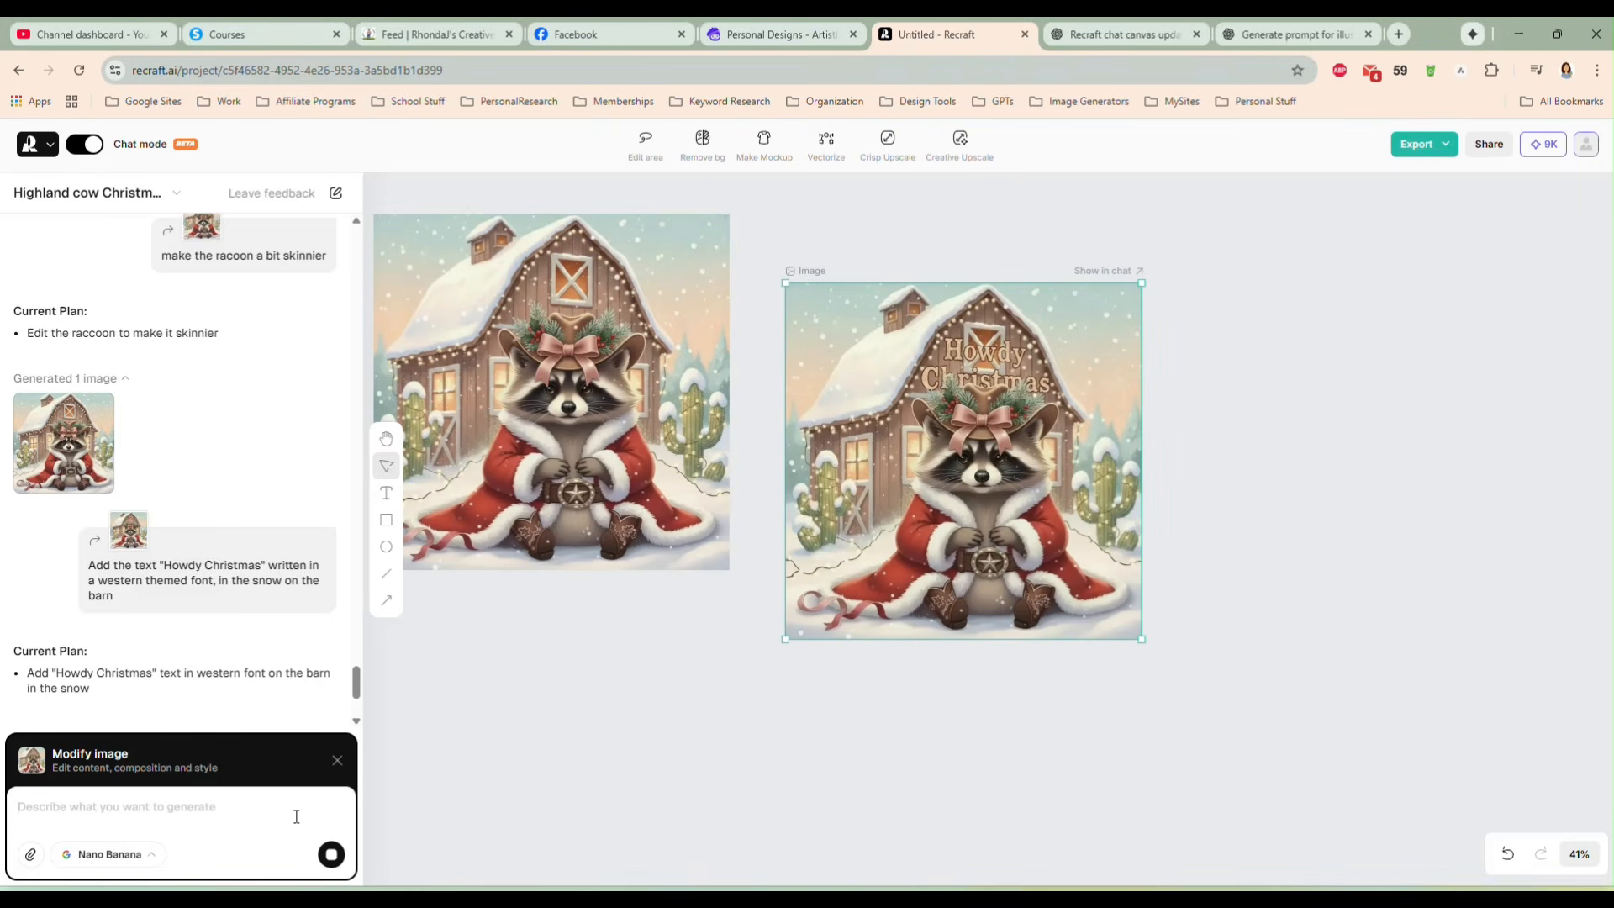
{"action": "type", "text": "Move the t"}
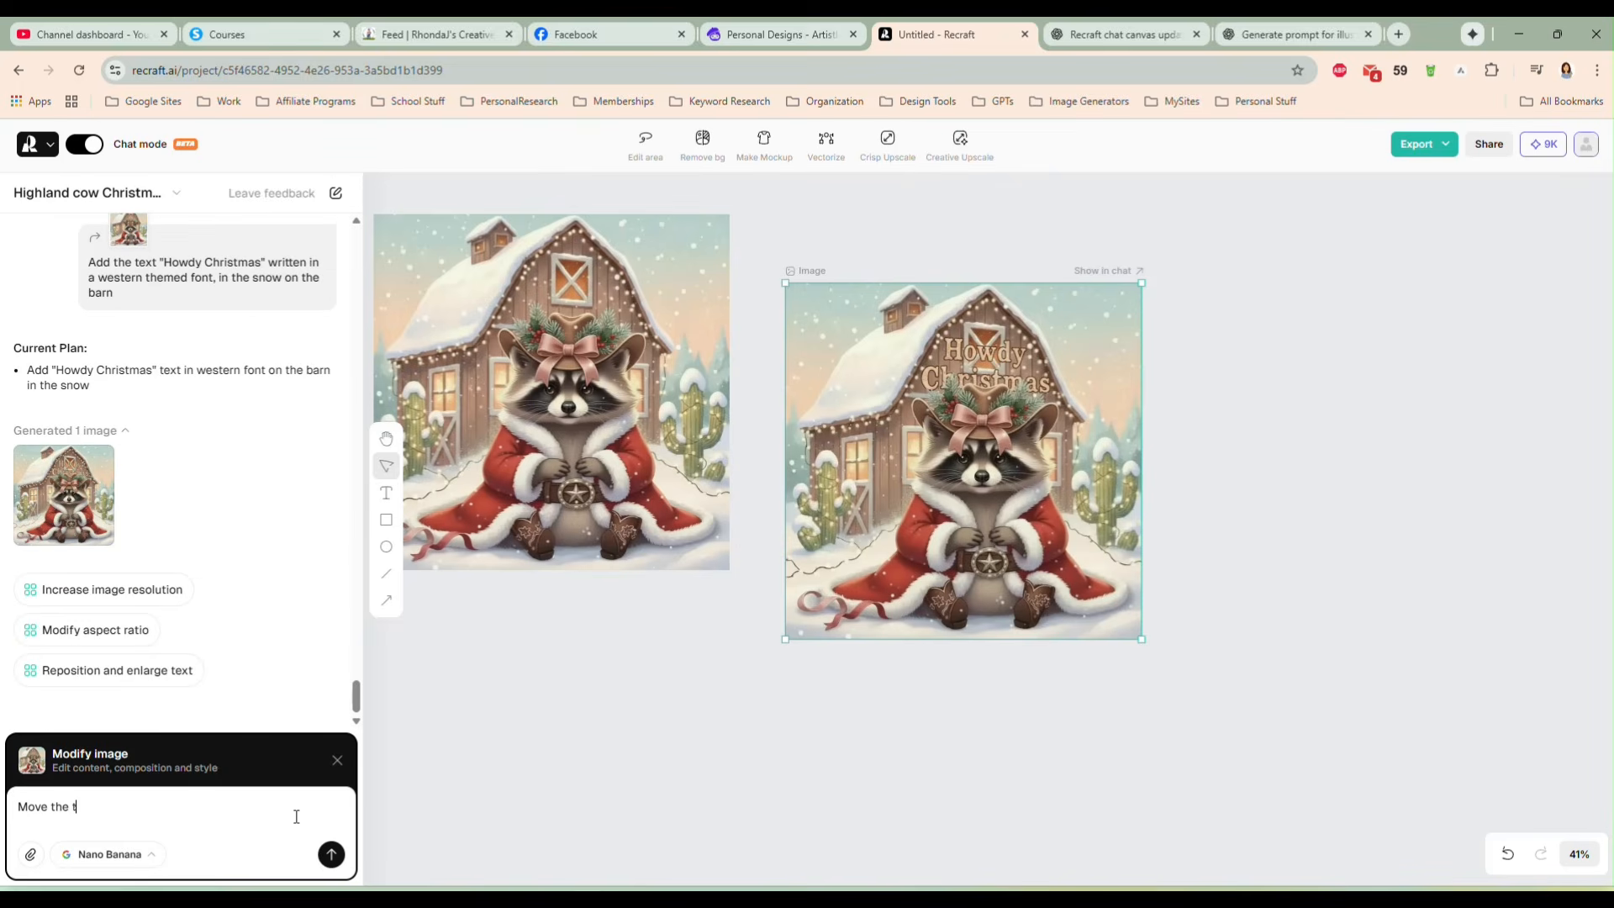
{"action": "type", "text": "ext to th"}
{"action": "key", "text": "BackSpace"}
{"action": "key", "text": "BackSpace"}
{"action": "key", "text": "BackSpace"}
{"action": "type", "text": "n where the snow"}
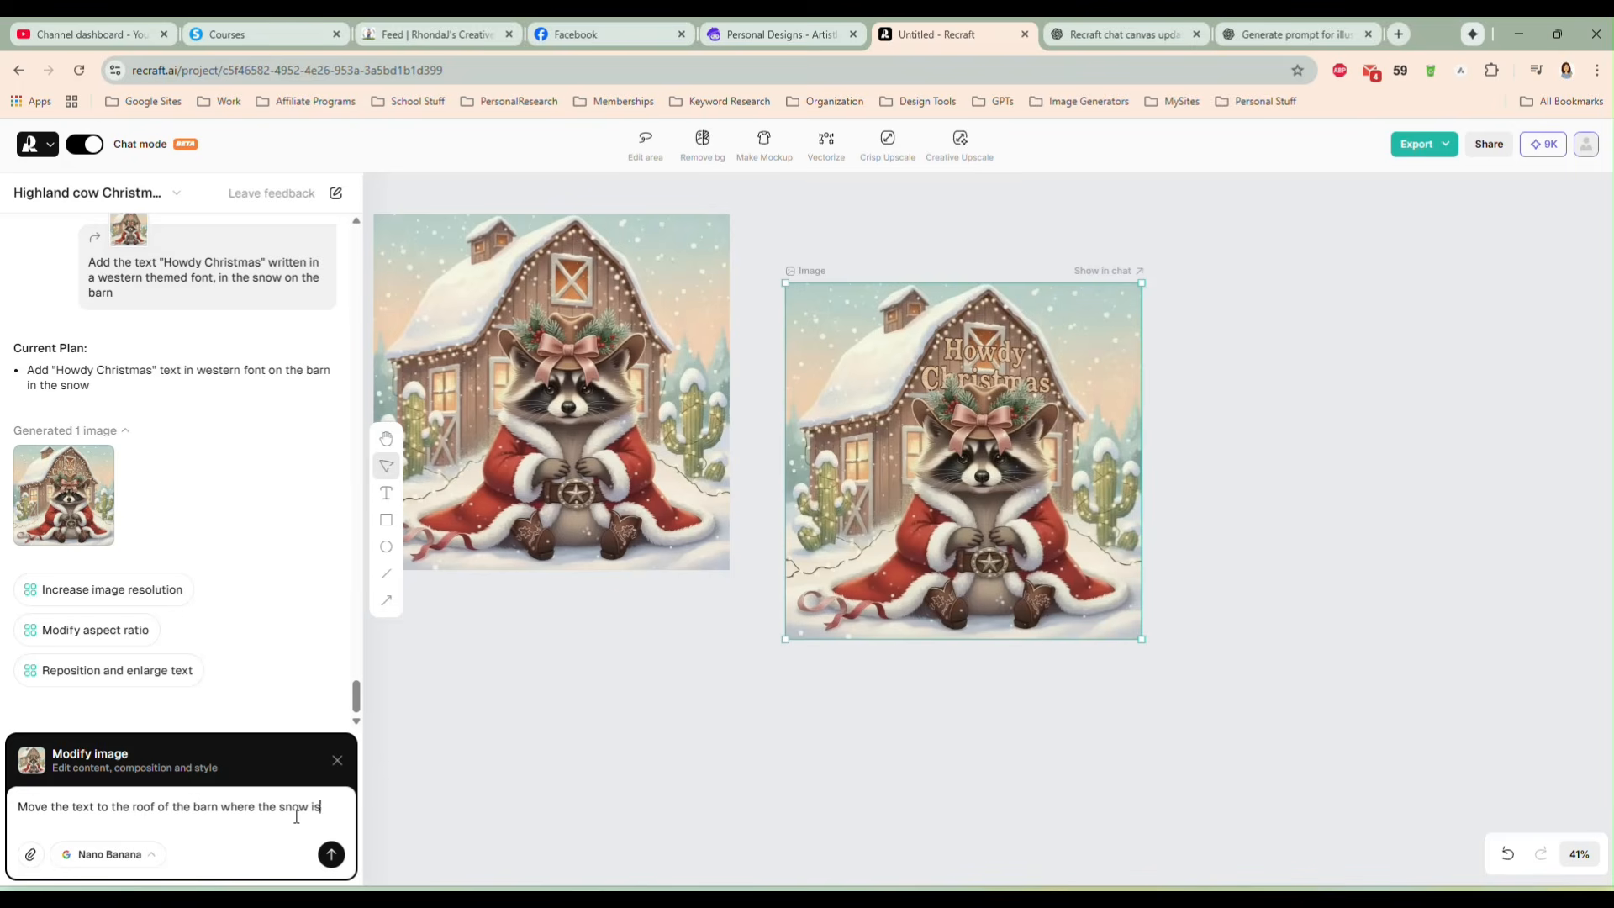
{"action": "type", "text": " is"}
{"action": "key", "text": "Return"}
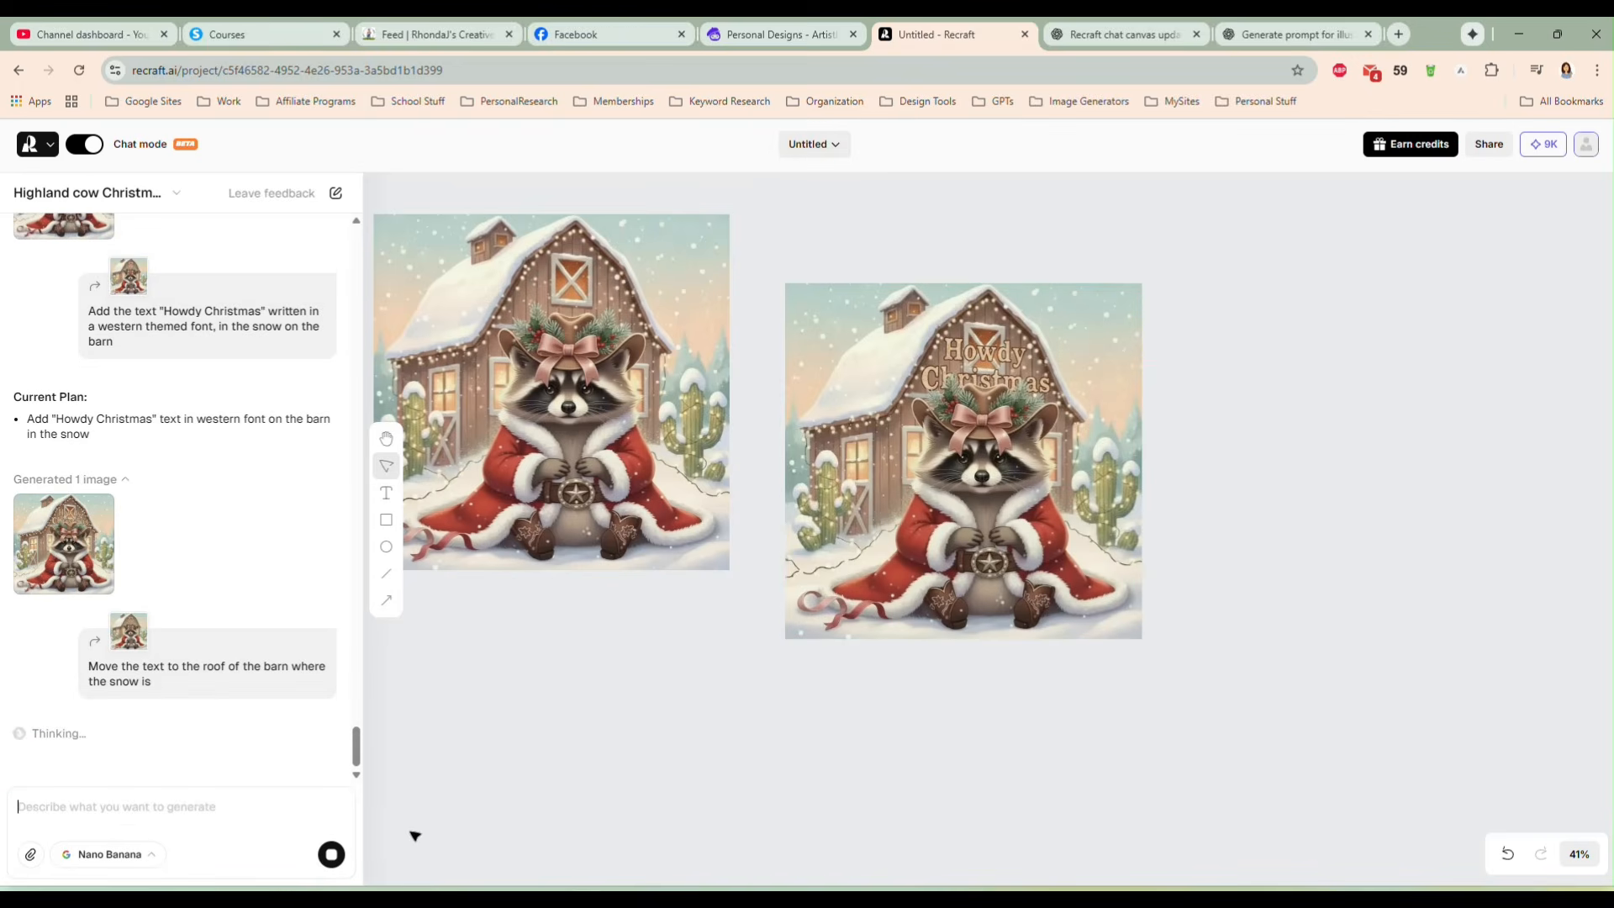
Step: Set the version with roof lettering apart and request the edit "remove the text from the front of the barn"
{"action": "left_click", "coordinate": [928, 410]}
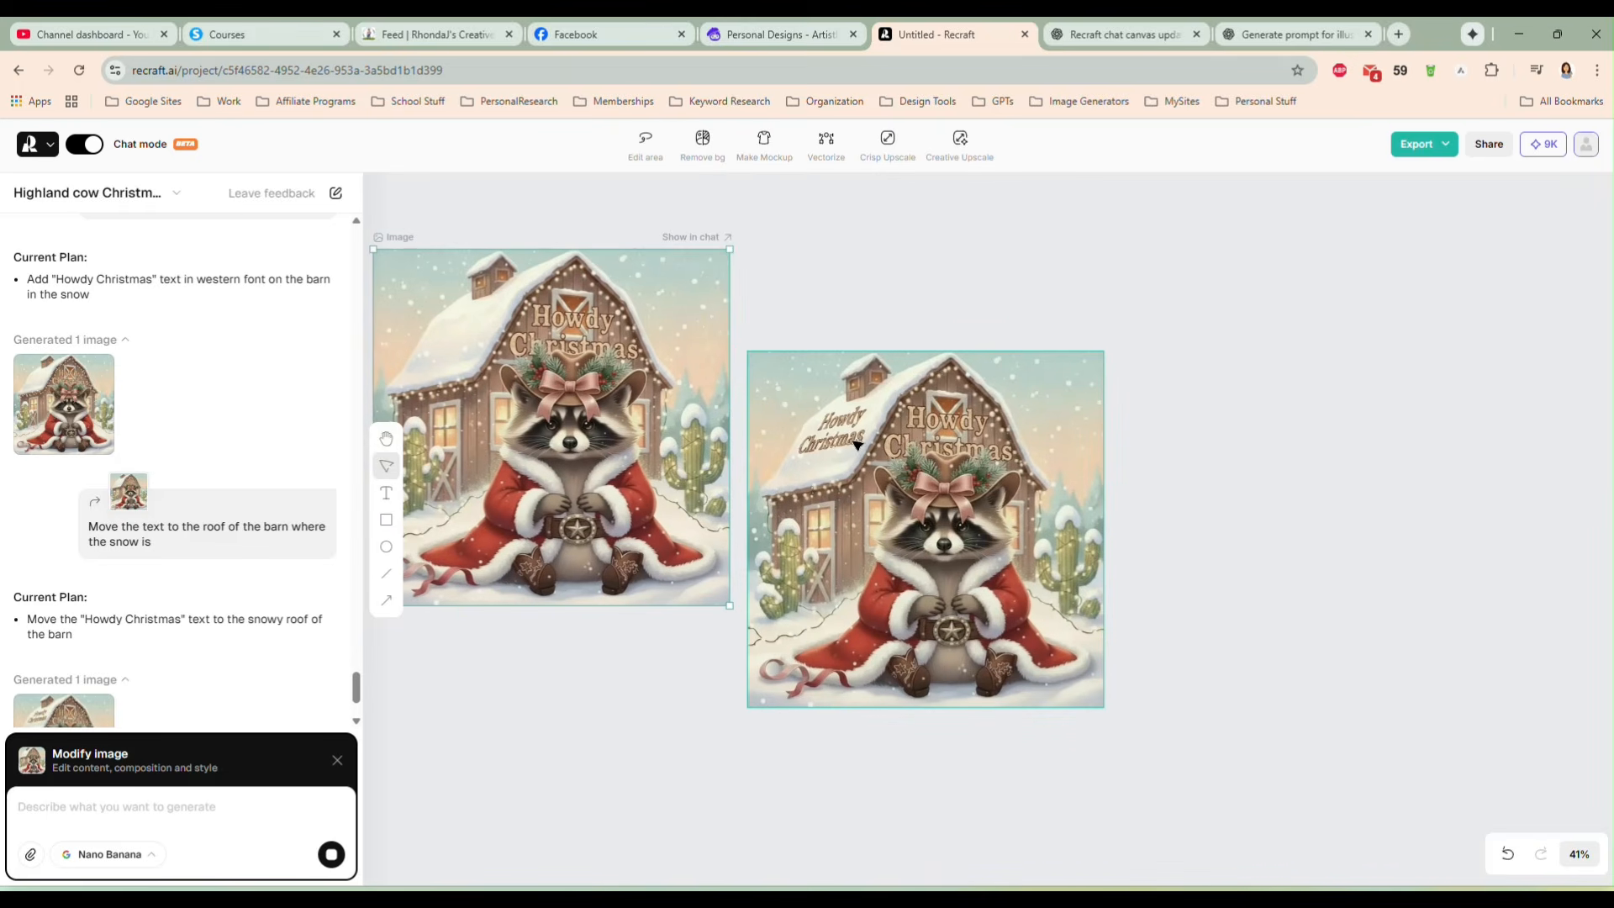
{"action": "left_click_drag", "start_coordinate": [843, 459], "coordinate": [895, 382]}
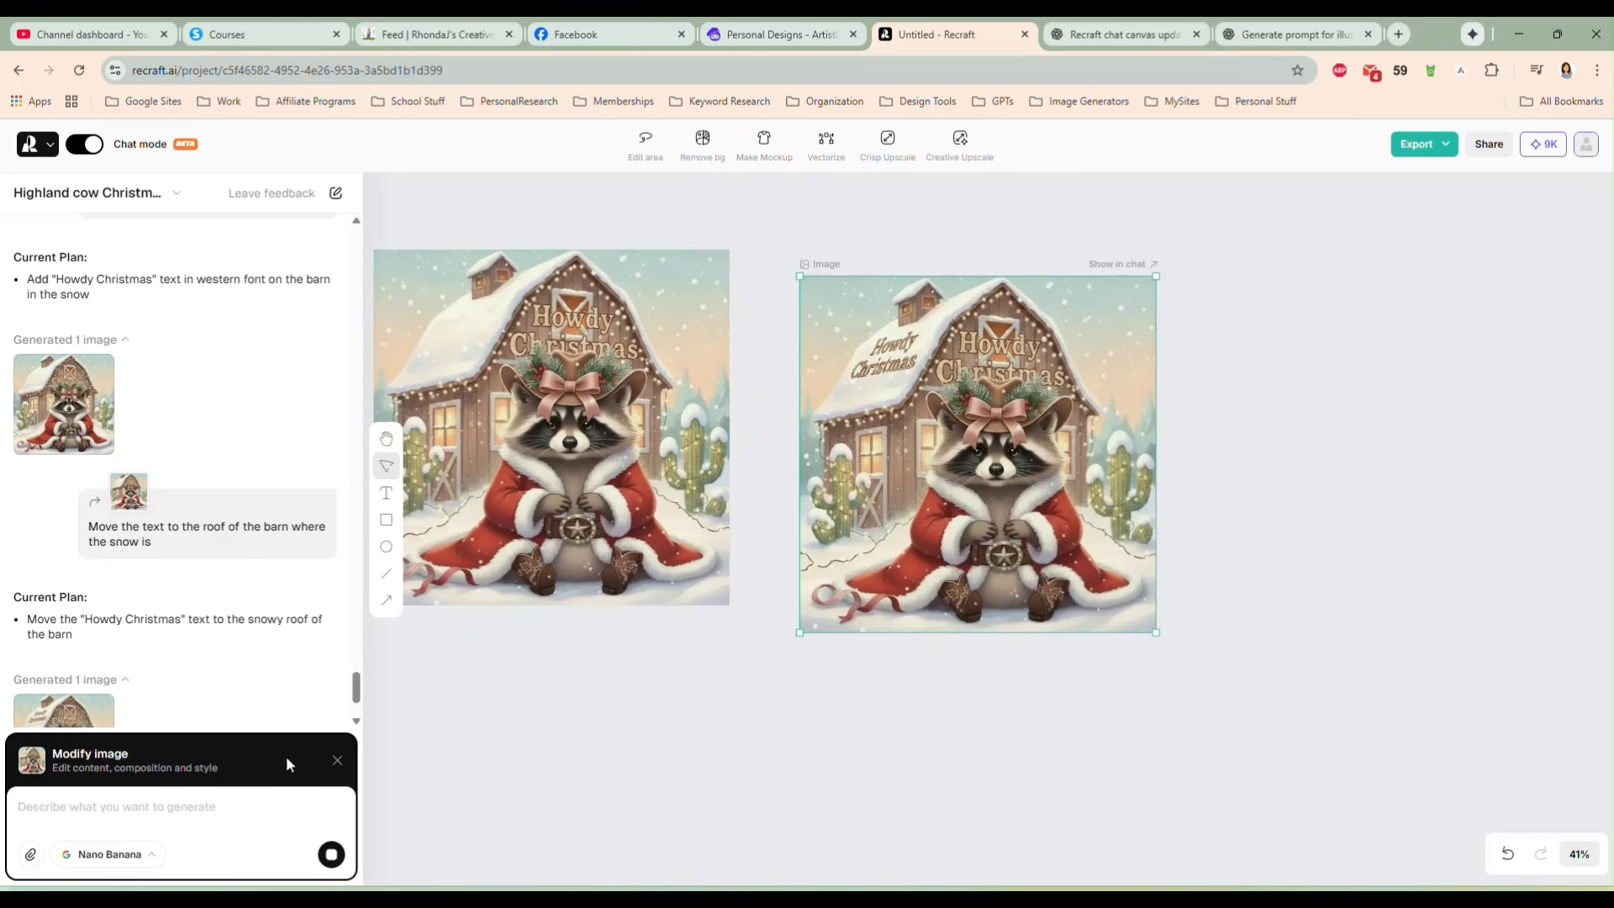
{"action": "type", "text": "remove the text from the front of the barn"}
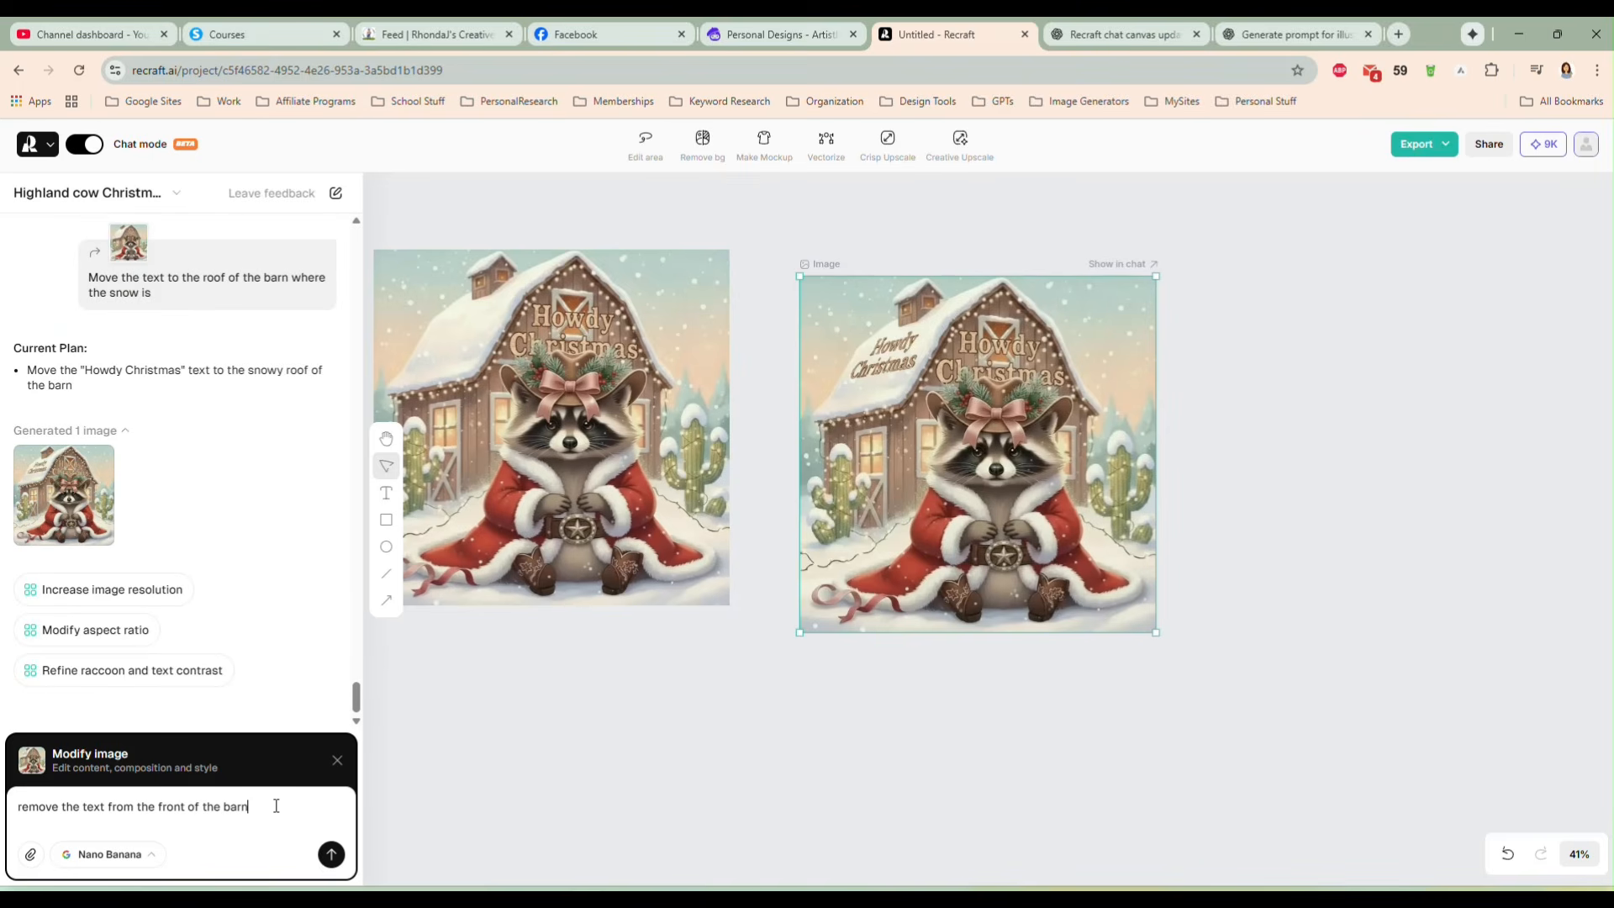
{"action": "key", "text": "Return"}
Step: Place the new version with lettering only on the roof clear of the previous image and inspect it up close
{"action": "left_click_drag", "start_coordinate": [1014, 362], "coordinate": [995, 330]}
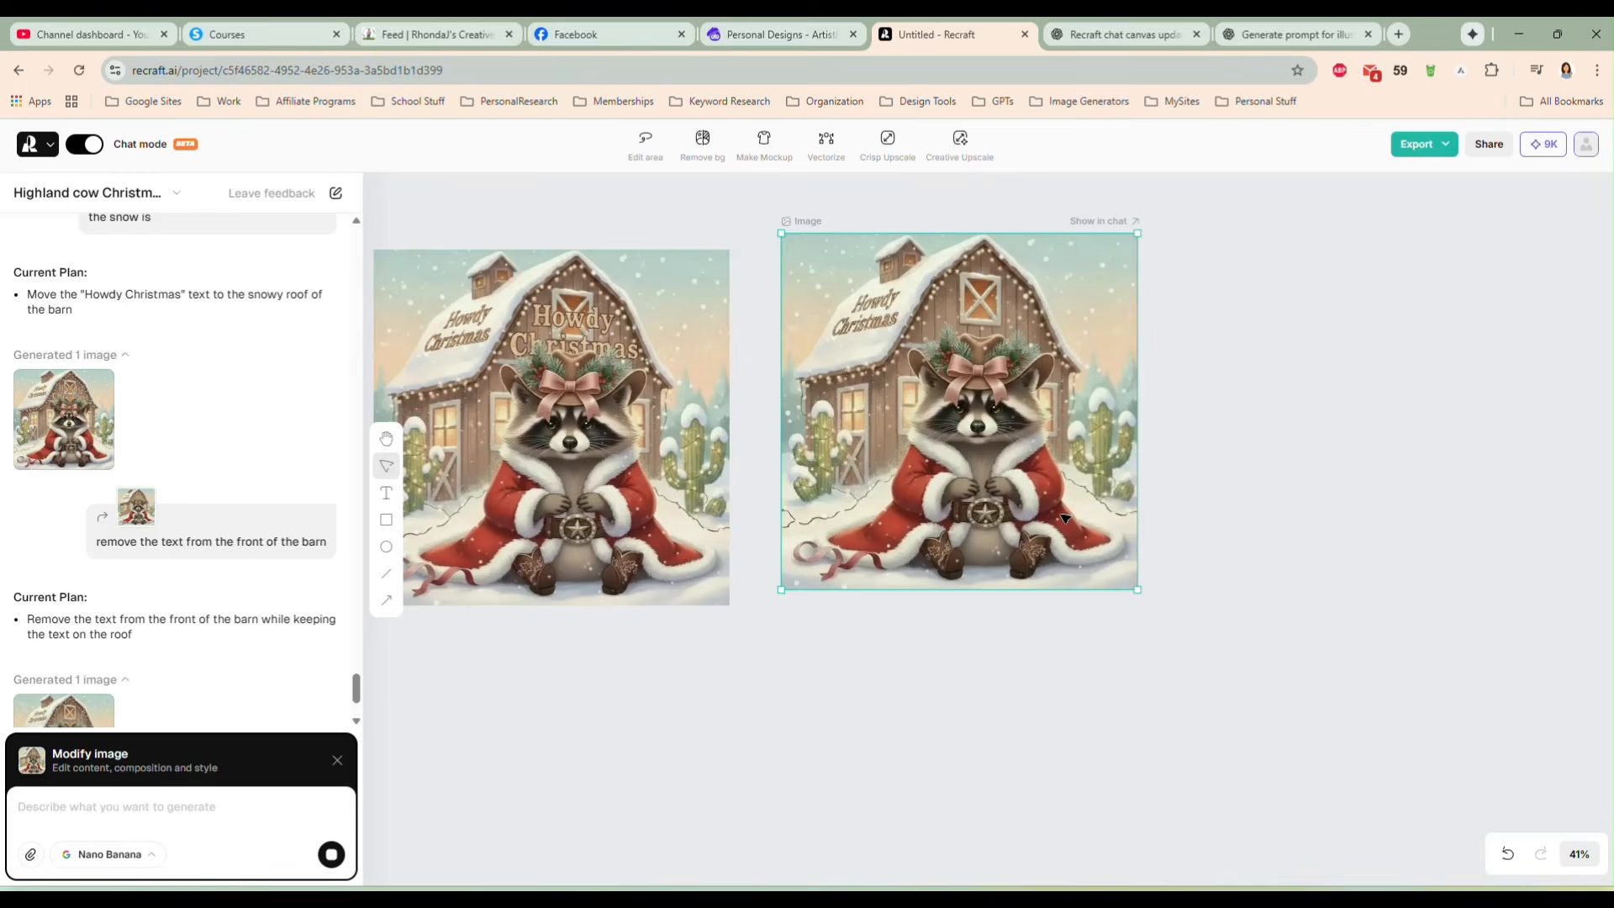
{"action": "scroll", "coordinate": [1068, 520], "scroll_direction": "up", "scroll_amount": 3}
{"action": "left_click_drag", "start_coordinate": [1053, 491], "coordinate": [1117, 701]}
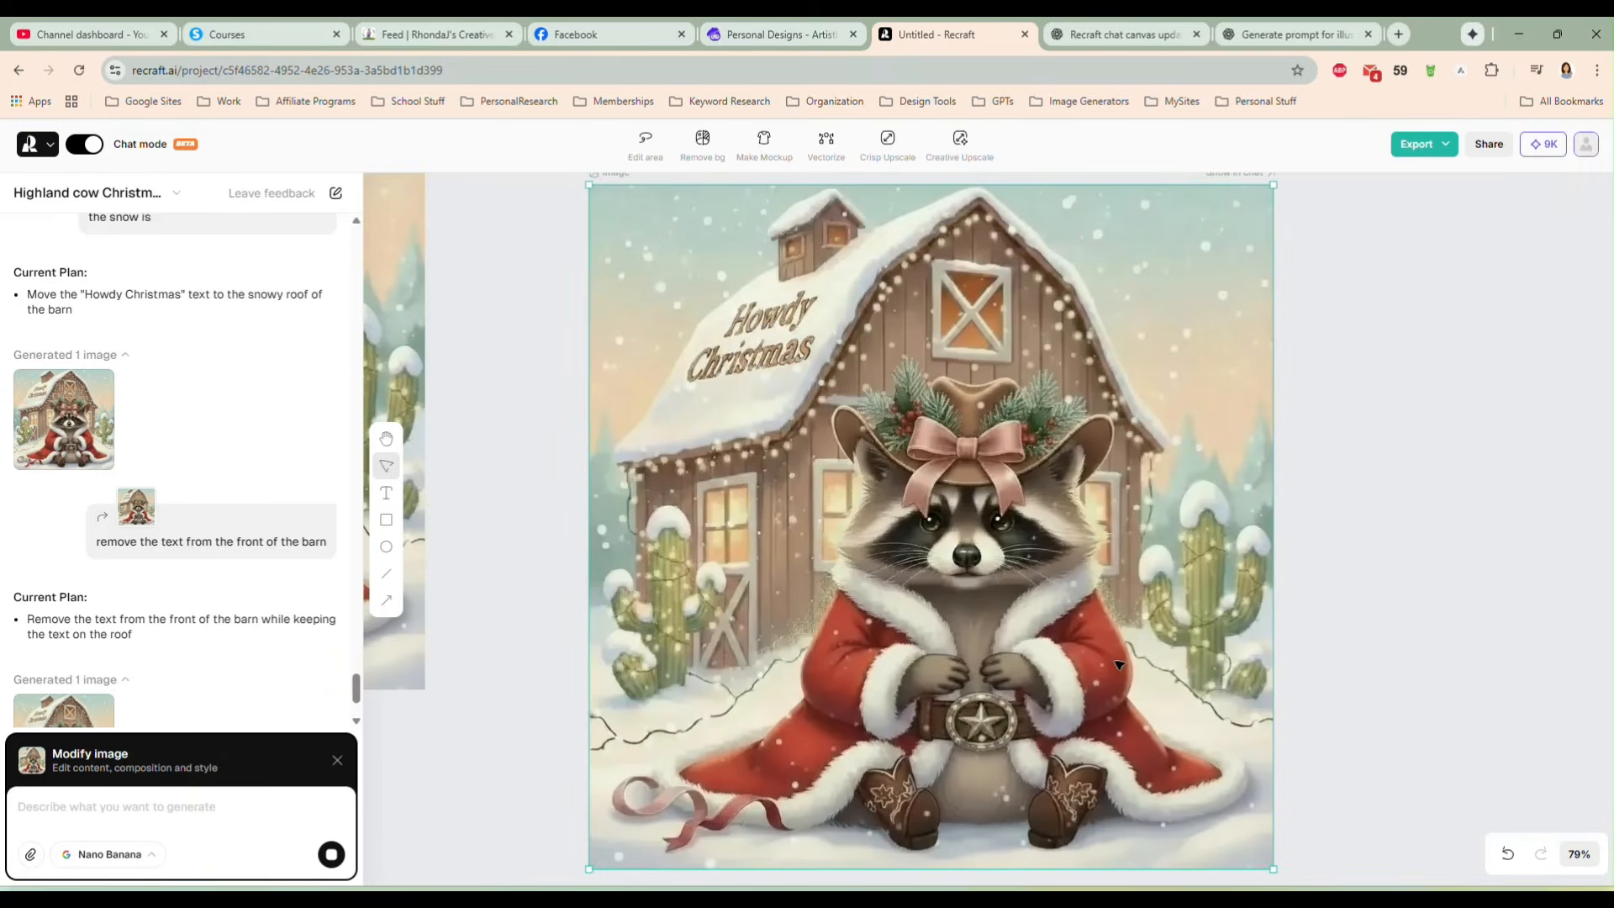
{"action": "scroll", "coordinate": [1112, 641], "scroll_direction": "down", "scroll_amount": 2}
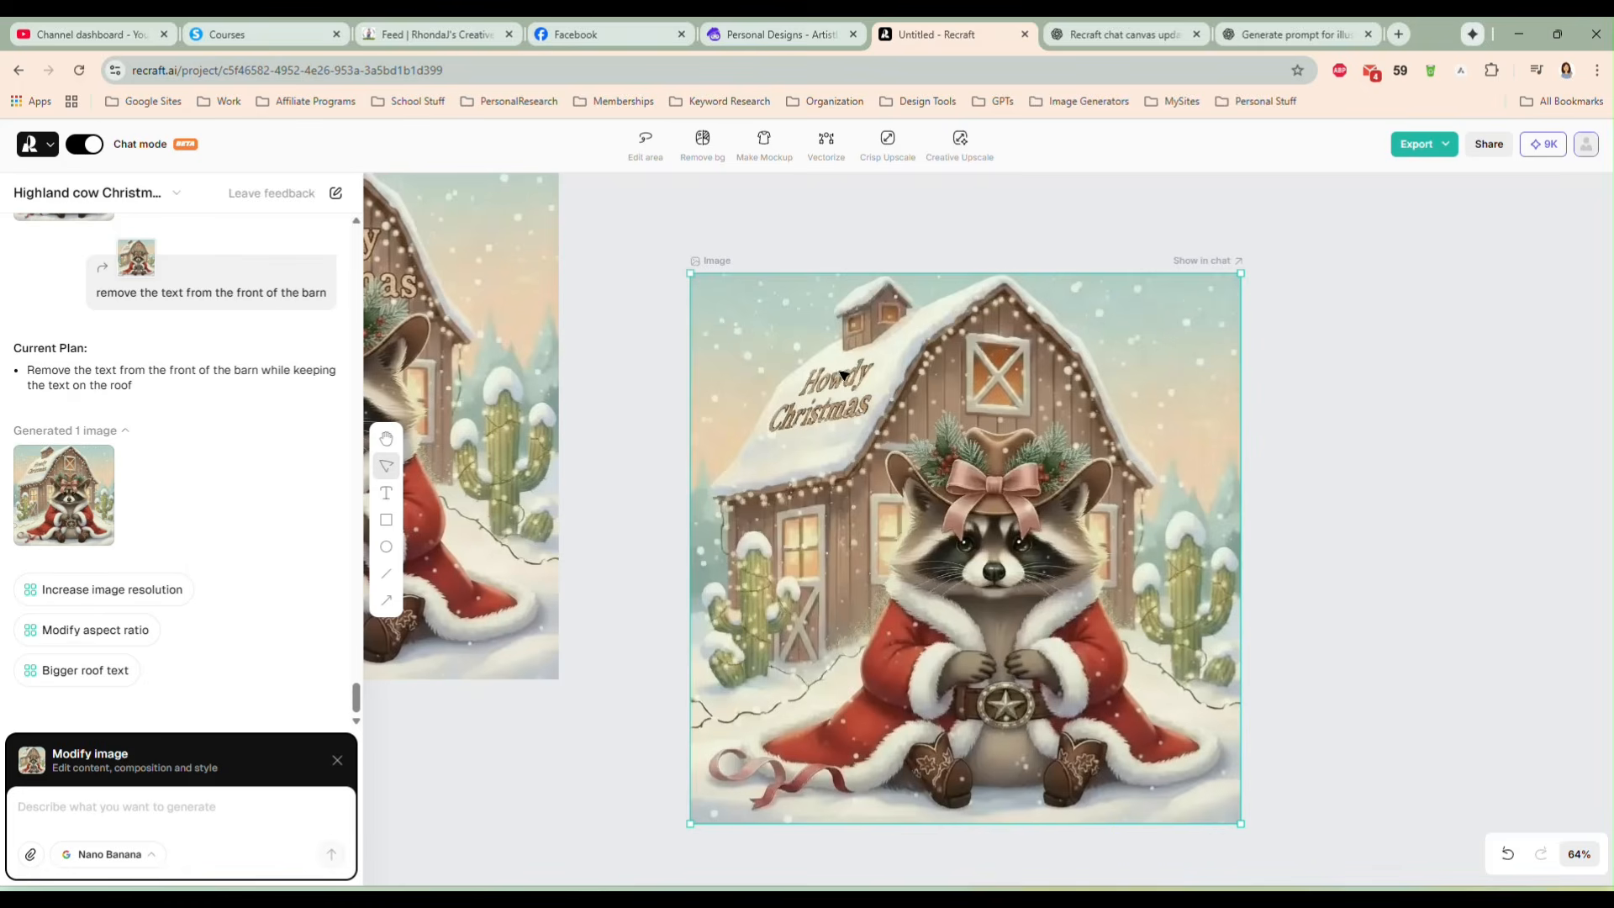
{"action": "left_click_drag", "start_coordinate": [956, 550], "coordinate": [964, 500]}
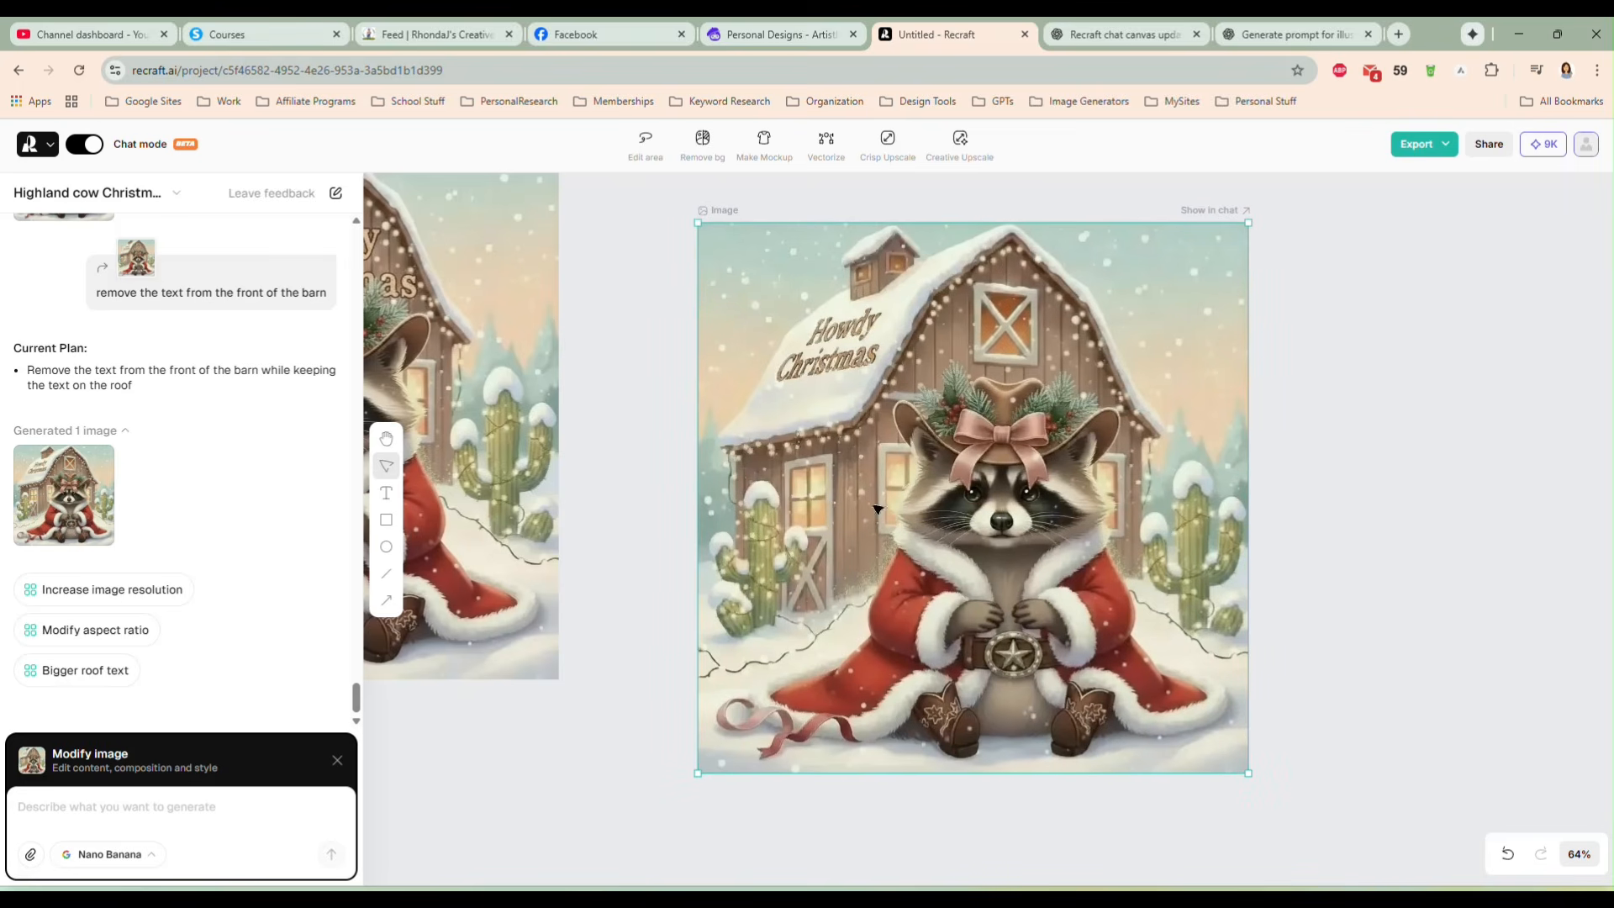
Step: Request the edit "make the text a bit larger and make it look like it's written IN the snow"
{"action": "left_click", "coordinate": [236, 805]}
{"action": "type", "text": "make the text a bit"}
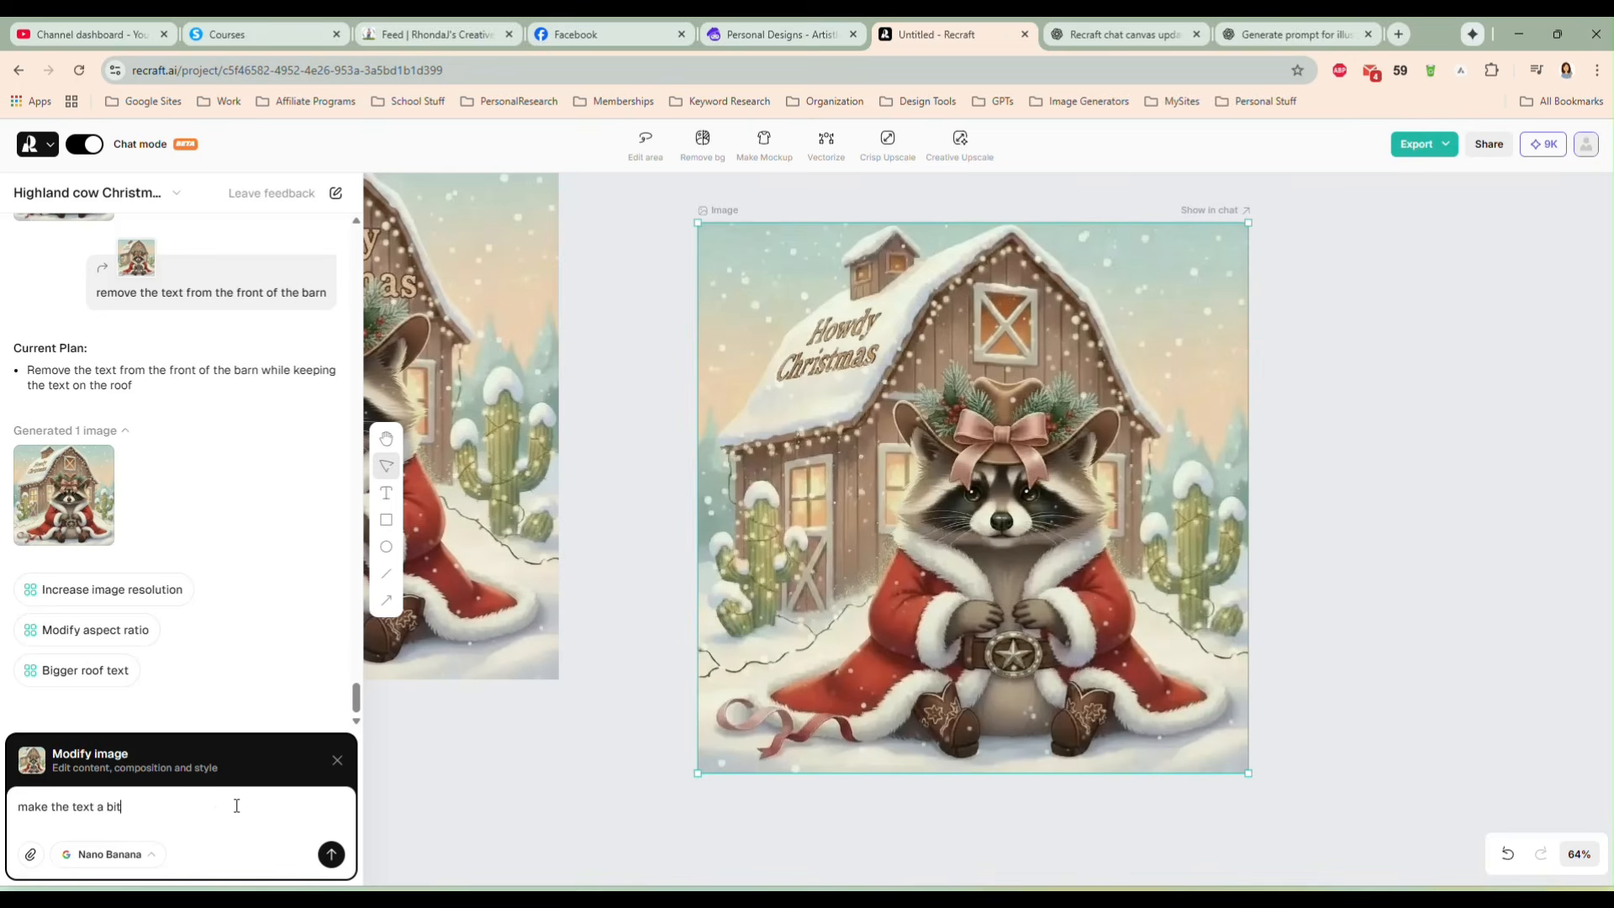
{"action": "type", "text": " larger and make it look like it's written"}
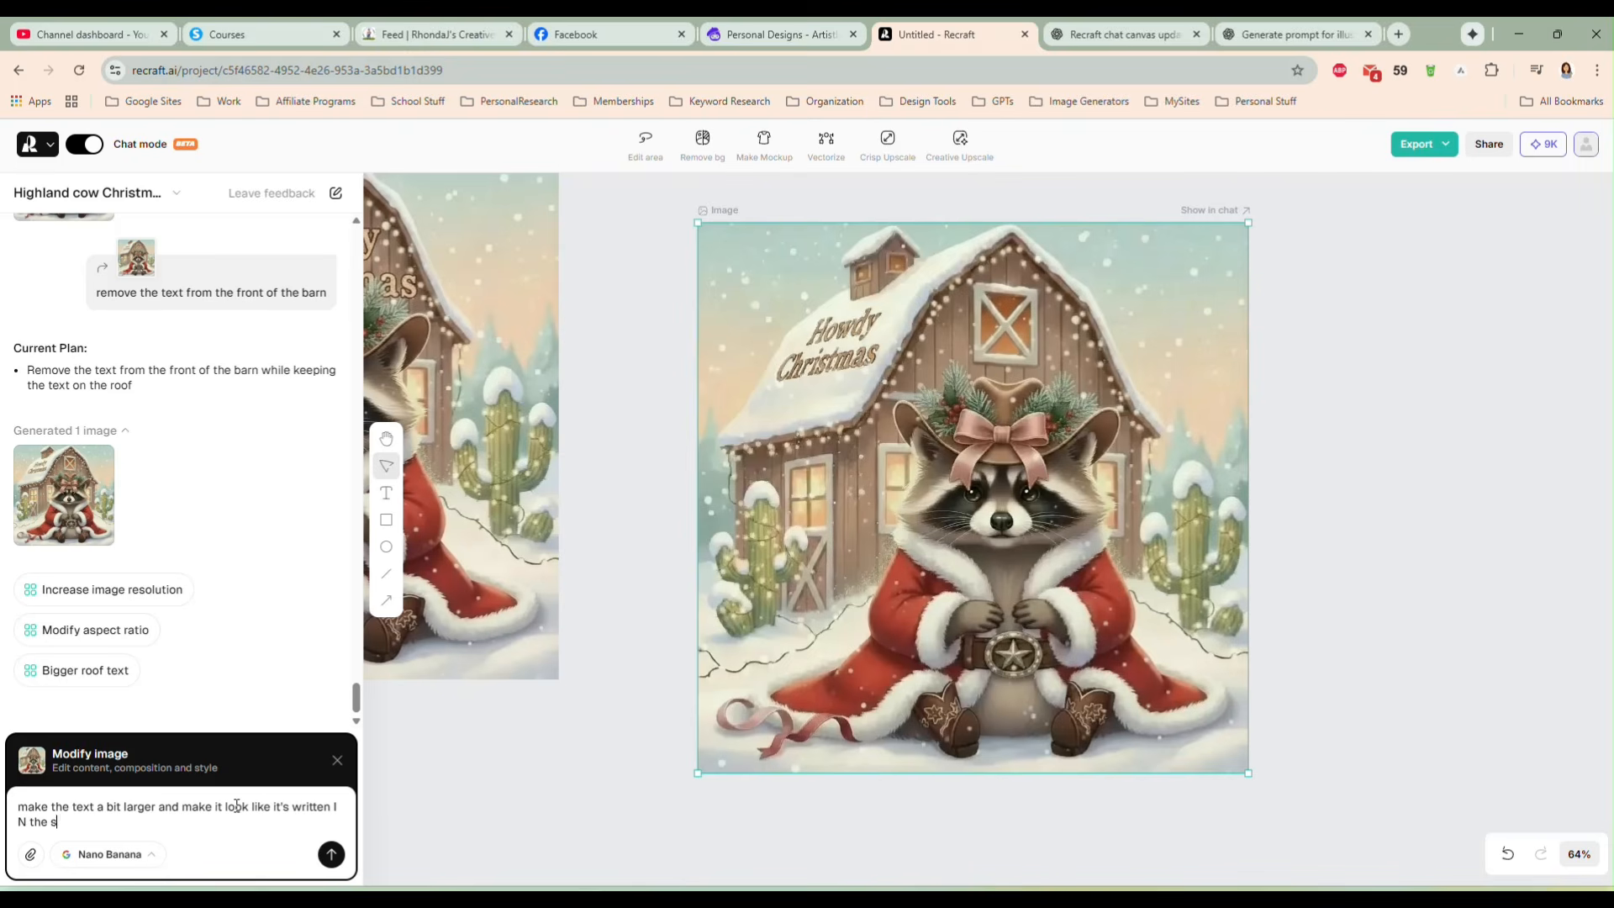
{"action": "type", "text": " IN the snow"}
{"action": "key", "text": "Return"}
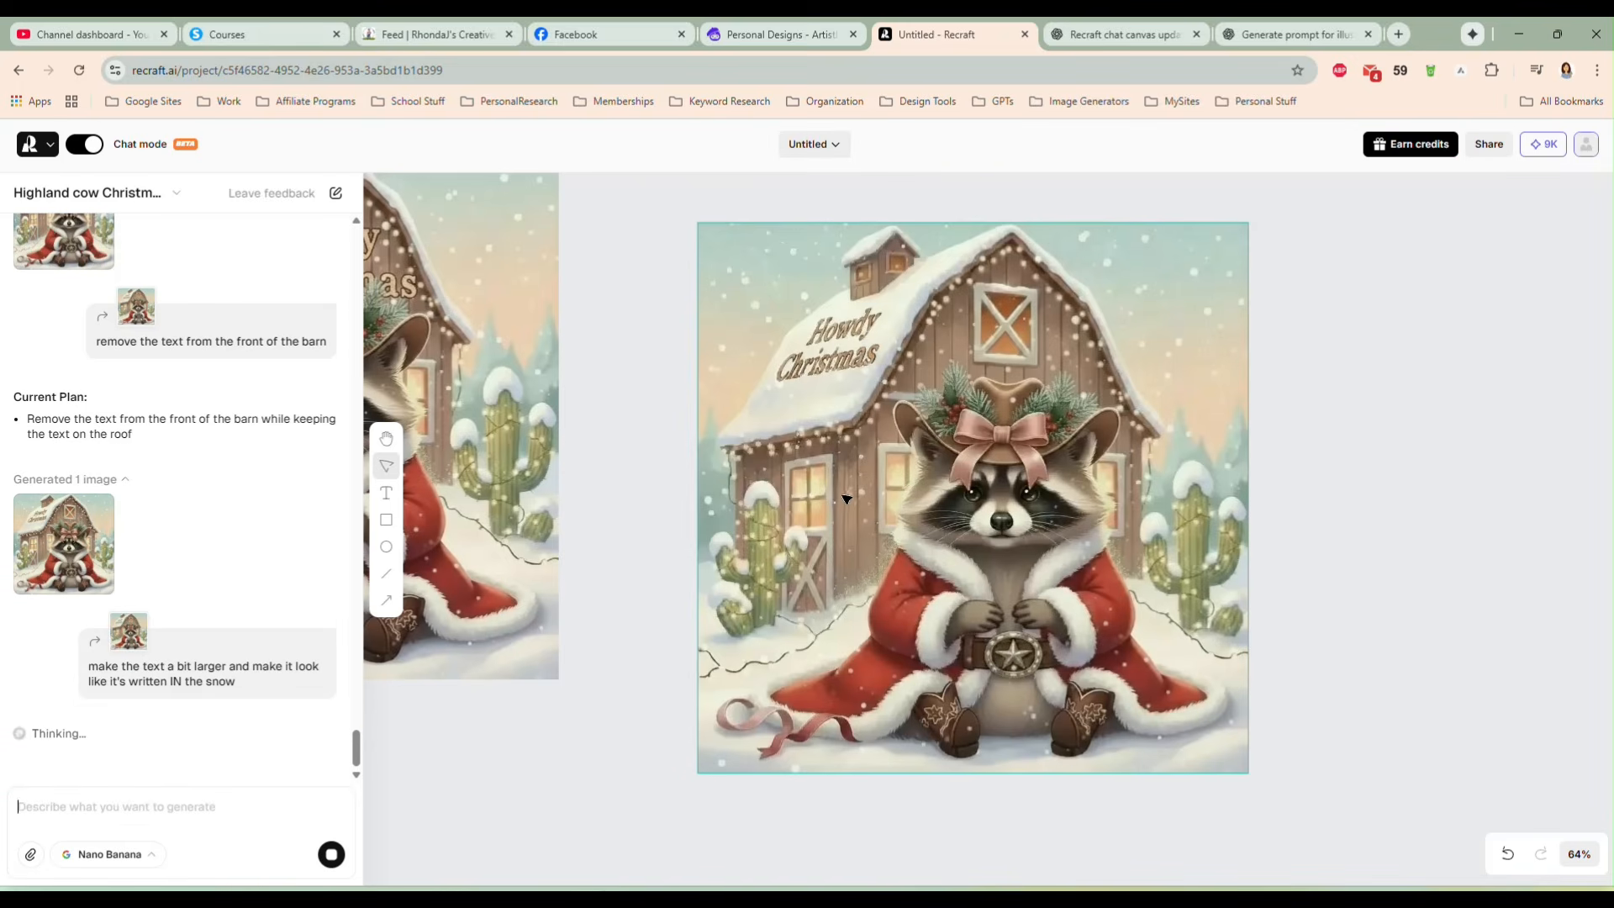
Step: Delete the older Santa versions, including both with lettering on the barn front, and reposition the version with only roof lettering
{"action": "scroll", "coordinate": [845, 505], "scroll_direction": "down", "scroll_amount": 3}
{"action": "scroll", "coordinate": [845, 505], "scroll_direction": "down", "scroll_amount": 1}
{"action": "left_click_drag", "start_coordinate": [845, 504], "coordinate": [813, 451]}
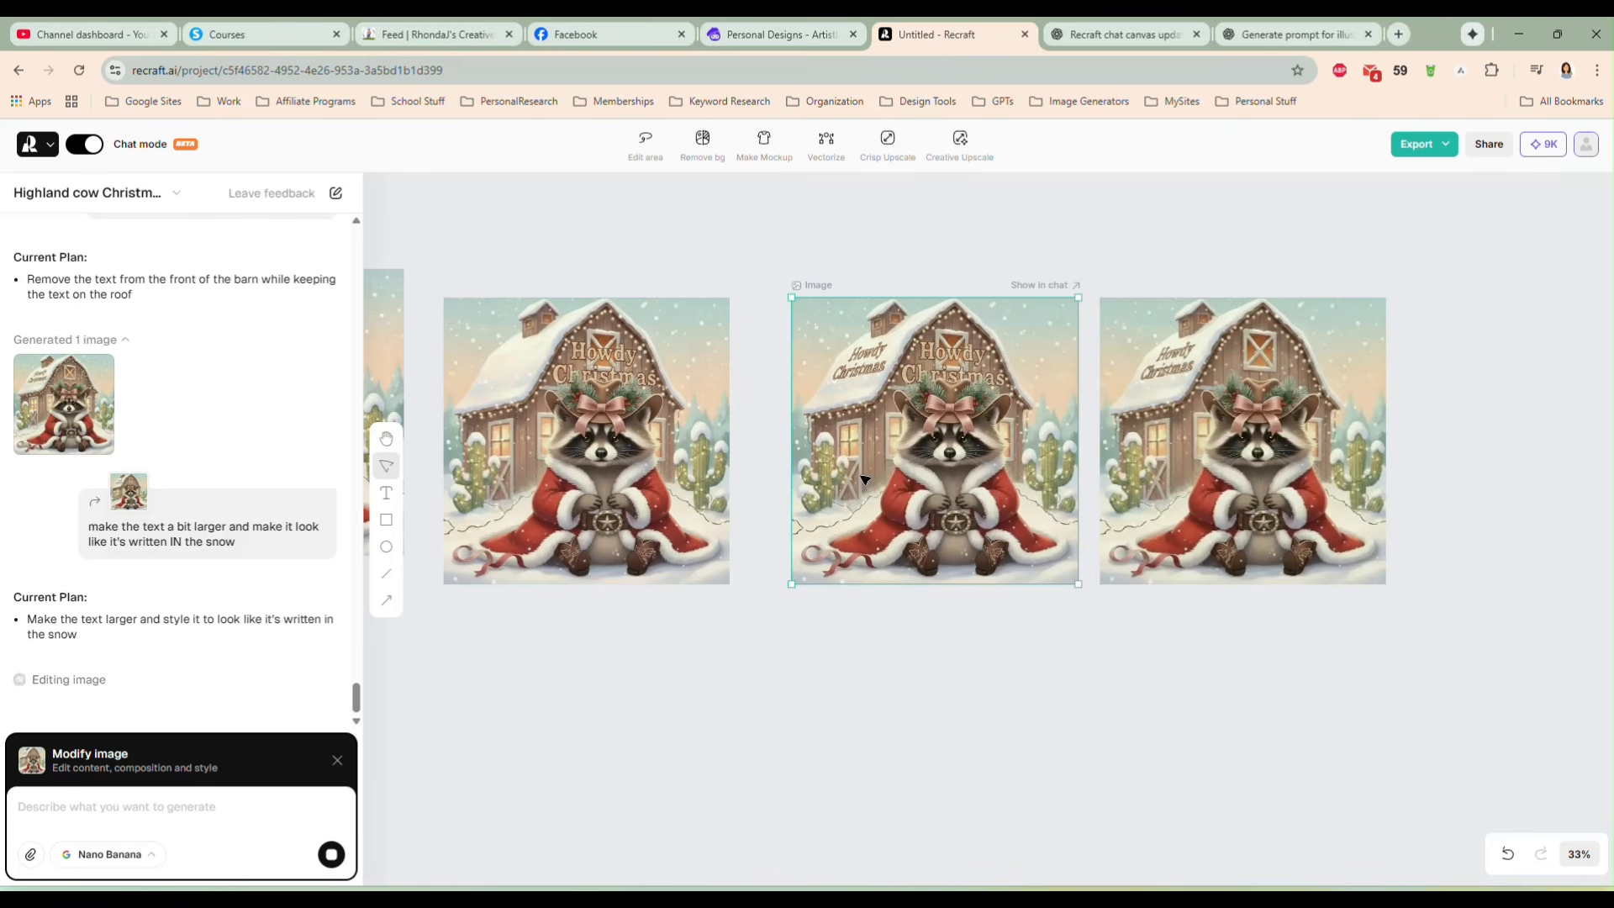
{"action": "key", "text": "Delete"}
{"action": "left_click", "coordinate": [588, 488]}
{"action": "key", "text": "Delete"}
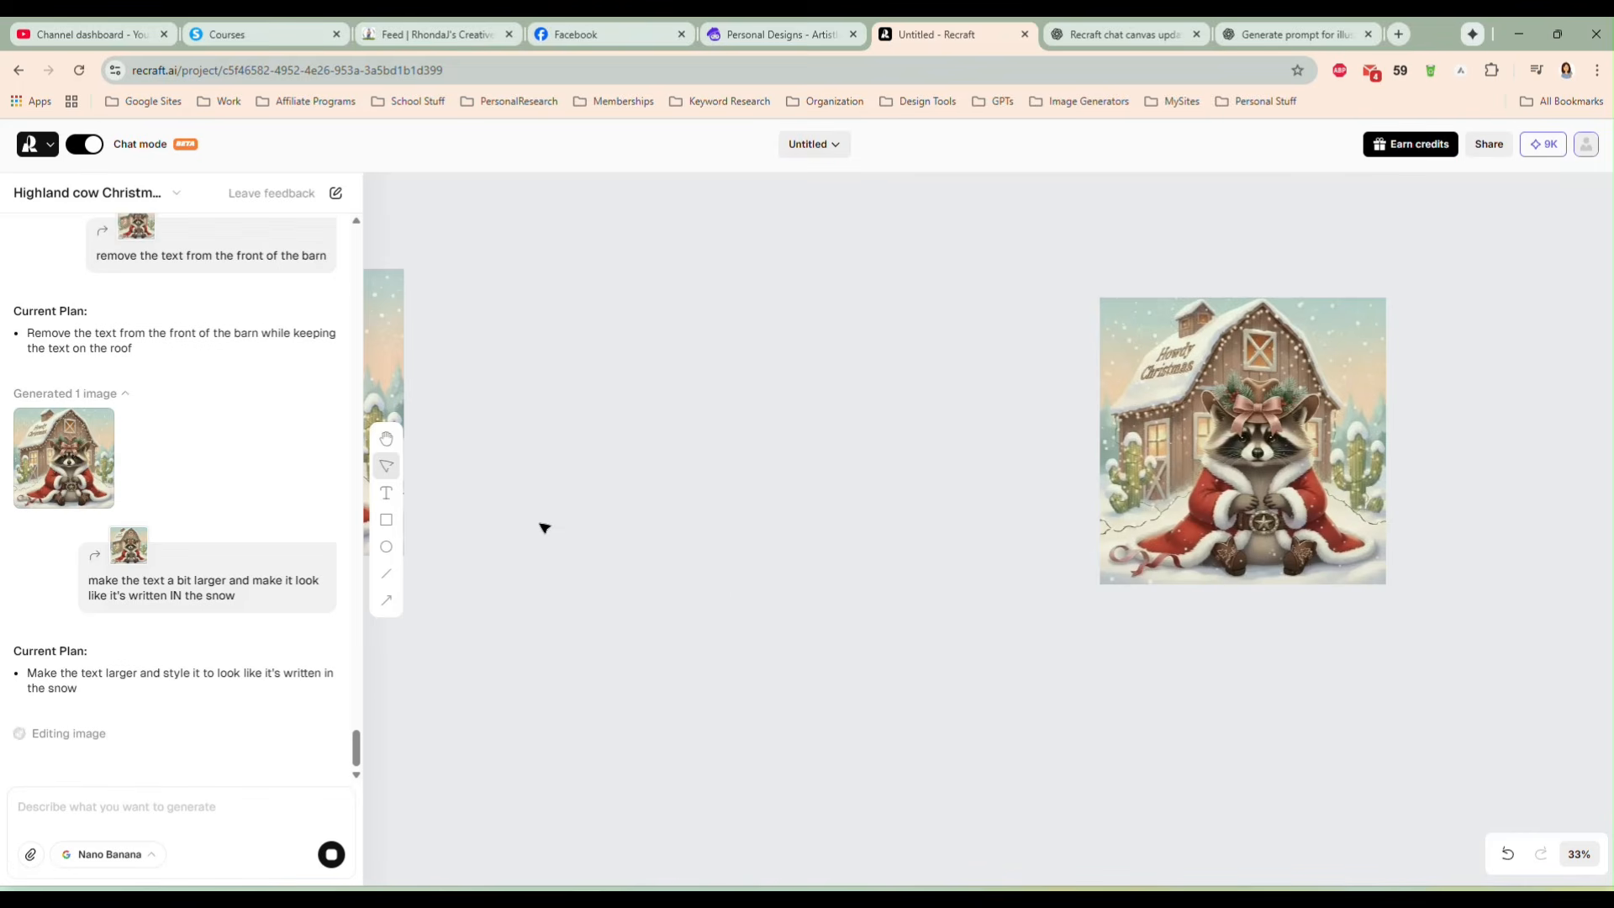
{"action": "left_click_drag", "start_coordinate": [544, 530], "coordinate": [740, 529]}
{"action": "left_click", "coordinate": [460, 451]}
{"action": "key", "text": "Delete"}
{"action": "left_click_drag", "start_coordinate": [1382, 486], "coordinate": [780, 469]}
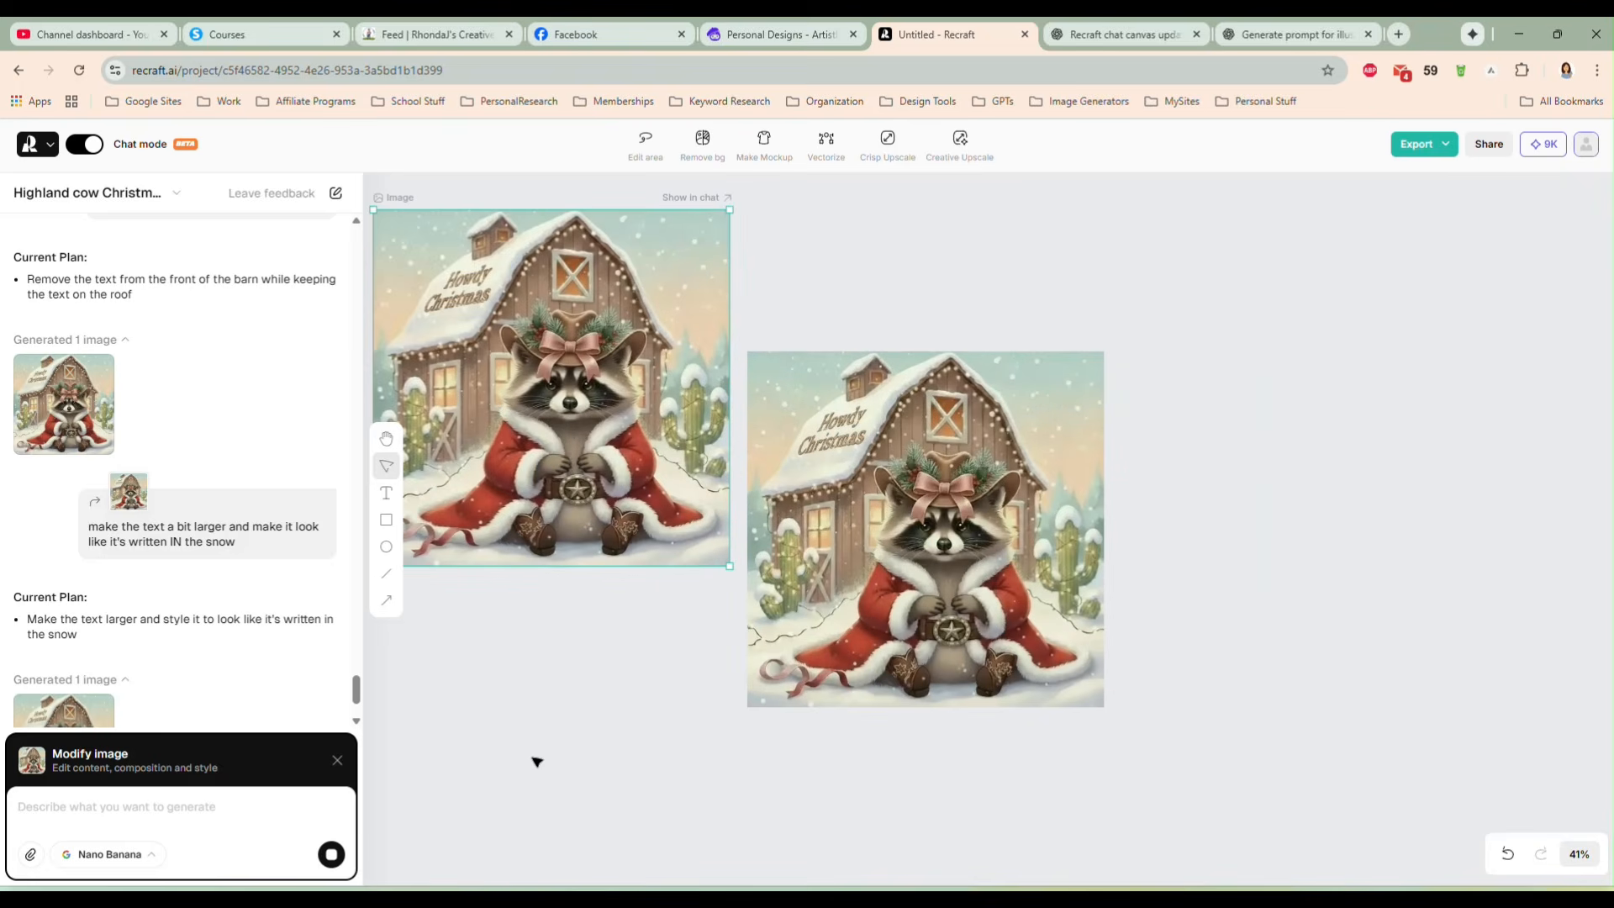
Step: Move the newly generated snow-lettering image aside and delete the preceding roof-text version
{"action": "left_click_drag", "start_coordinate": [883, 505], "coordinate": [946, 476]}
{"action": "left_click", "coordinate": [607, 510]}
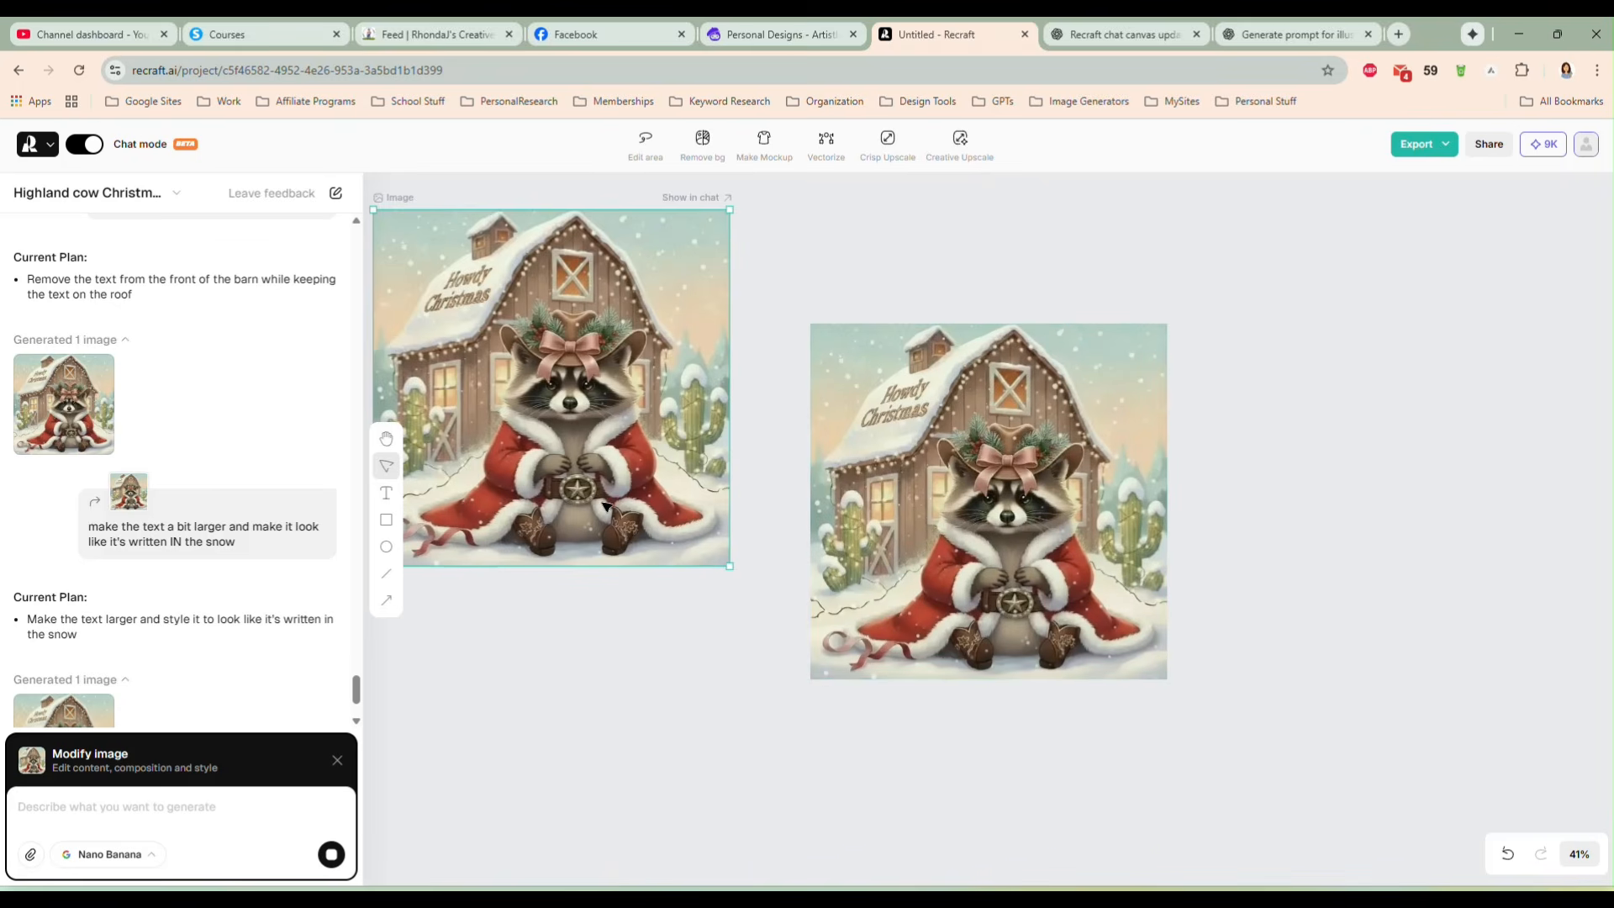
{"action": "key", "text": "Delete"}
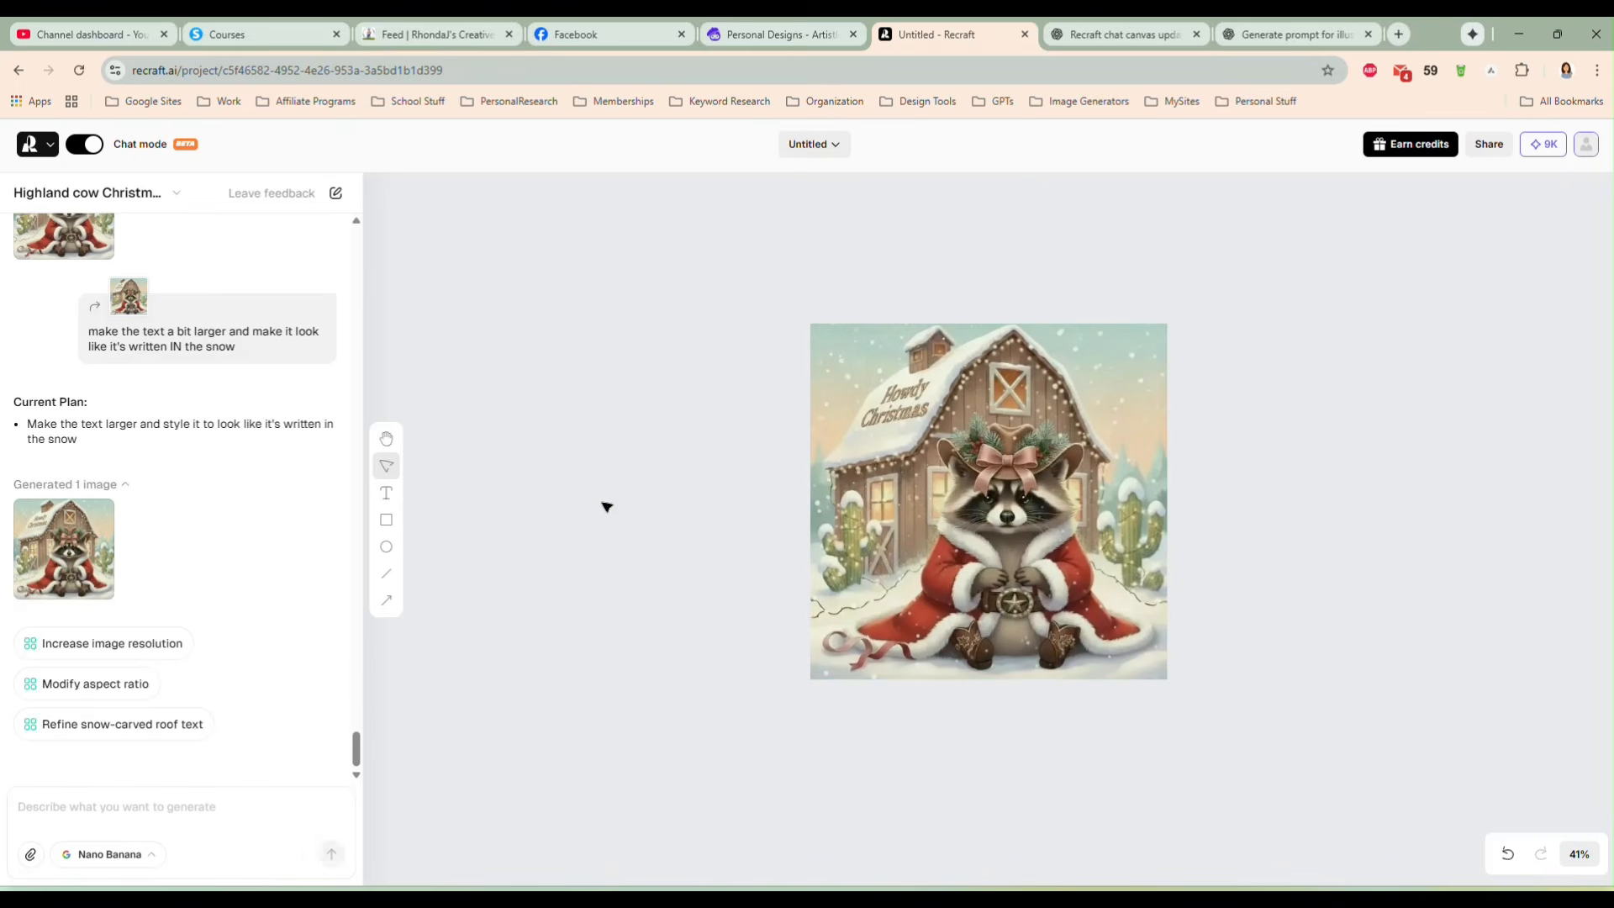
Step: Bring the final "Howdy Christmas" Santa image next to the plaid-blanket raccoon for comparison
{"action": "scroll", "coordinate": [621, 493], "scroll_direction": "down", "scroll_amount": 3}
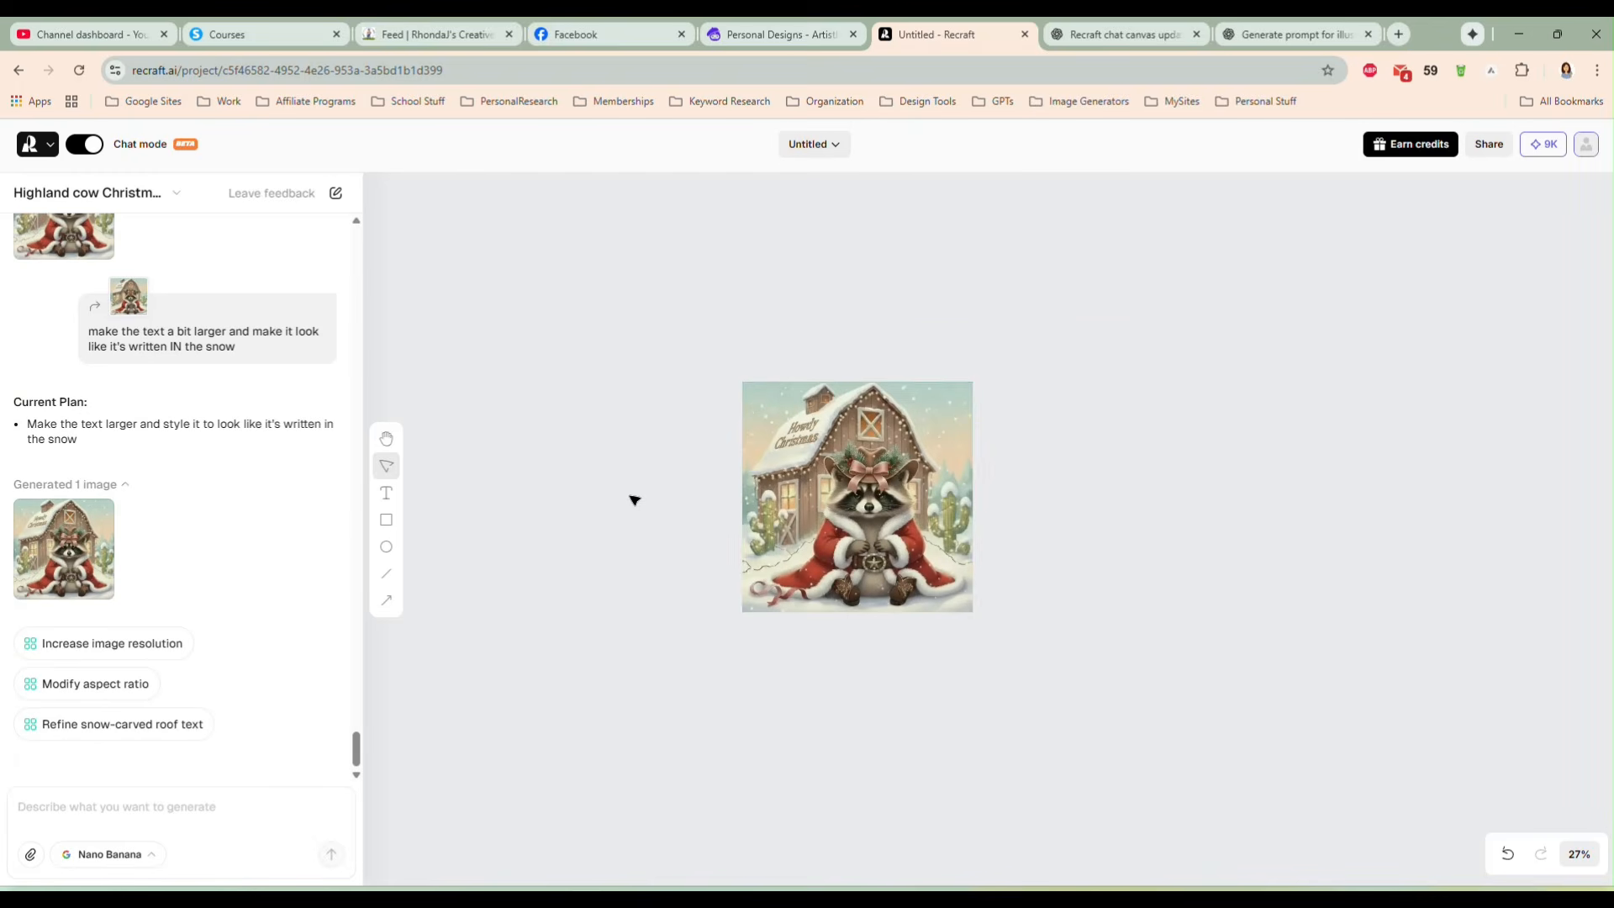
{"action": "left_click_drag", "start_coordinate": [699, 688], "coordinate": [1344, 656]}
{"action": "left_click_drag", "start_coordinate": [1452, 488], "coordinate": [862, 409]}
{"action": "scroll", "coordinate": [858, 570], "scroll_direction": "up", "scroll_amount": 1}
{"action": "scroll", "coordinate": [860, 573], "scroll_direction": "up", "scroll_amount": 3}
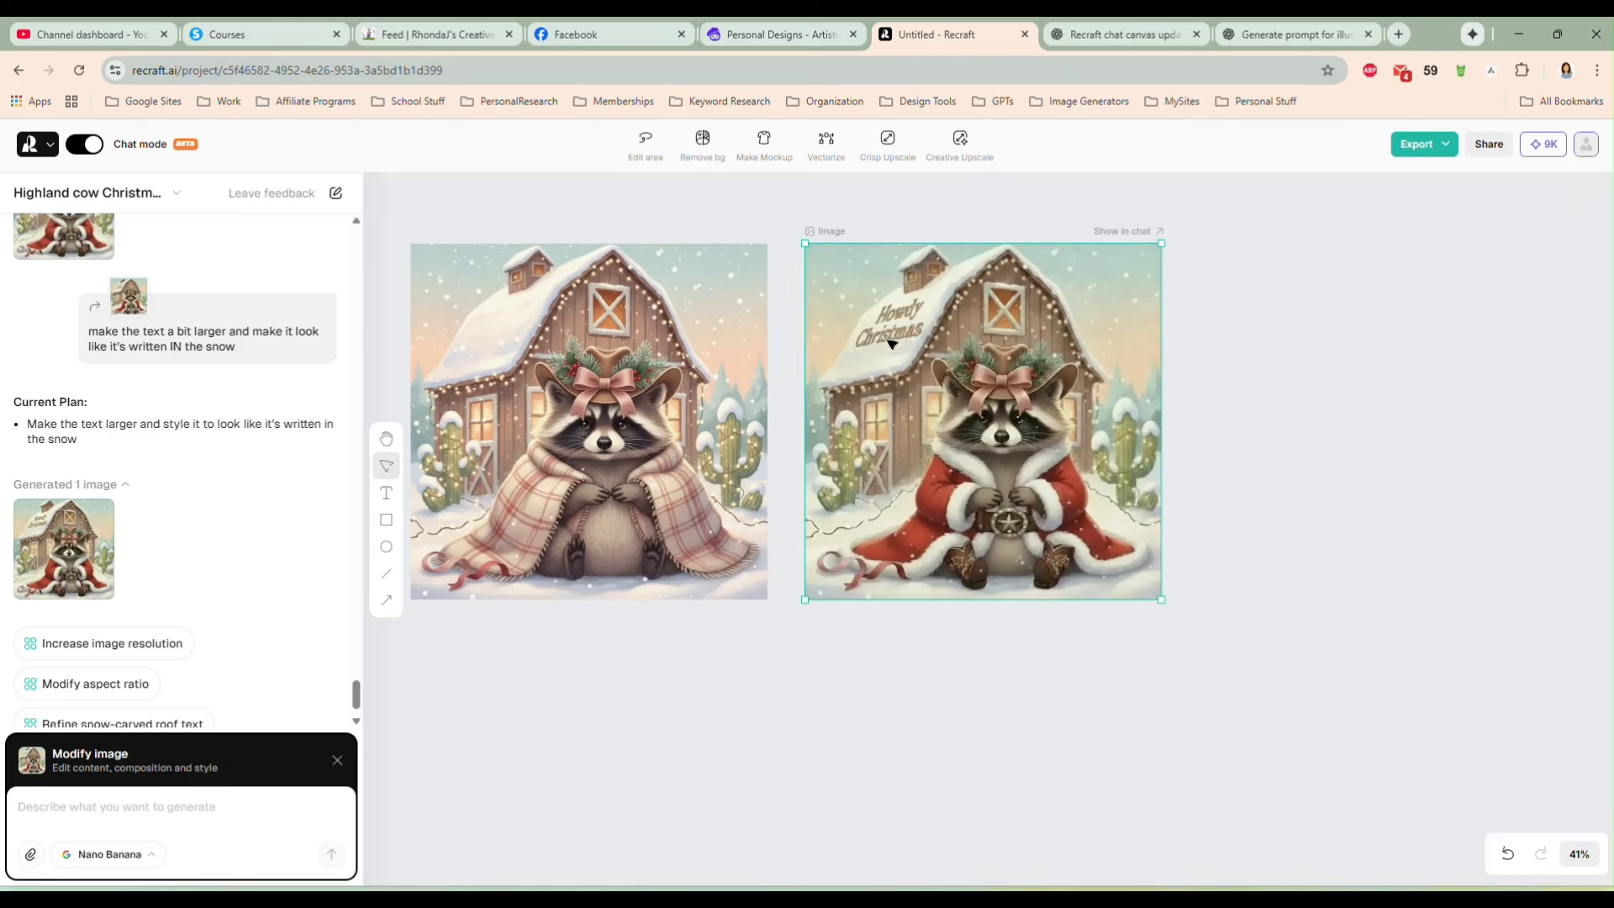
Step: Delete the plaid-blanket raccoon image and move the remaining "Howdy Christmas" Santa raccoon toward the middle of the canvas
{"action": "left_click_drag", "start_coordinate": [1020, 488], "coordinate": [1055, 452]}
{"action": "mouse_move", "coordinate": [633, 469]}
{"action": "left_mouse_down"}
{"action": "mouse_move", "coordinate": [655, 450]}
{"action": "mouse_move", "coordinate": [642, 444]}
{"action": "left_mouse_up"}
{"action": "key", "text": "Delete"}
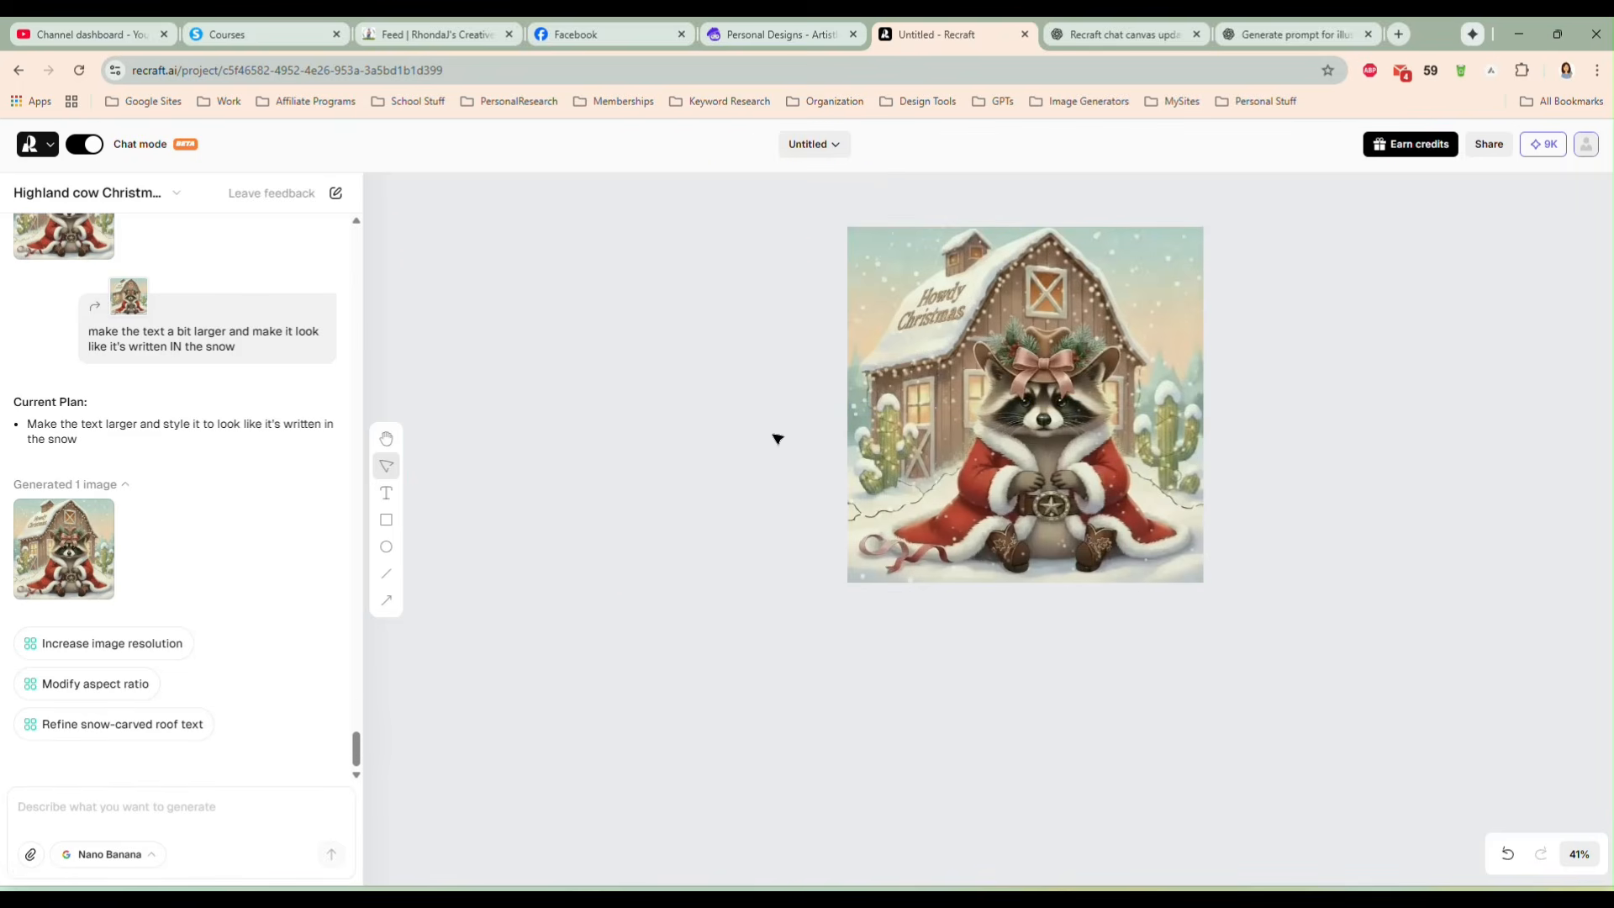
{"action": "left_click_drag", "start_coordinate": [964, 407], "coordinate": [782, 412]}
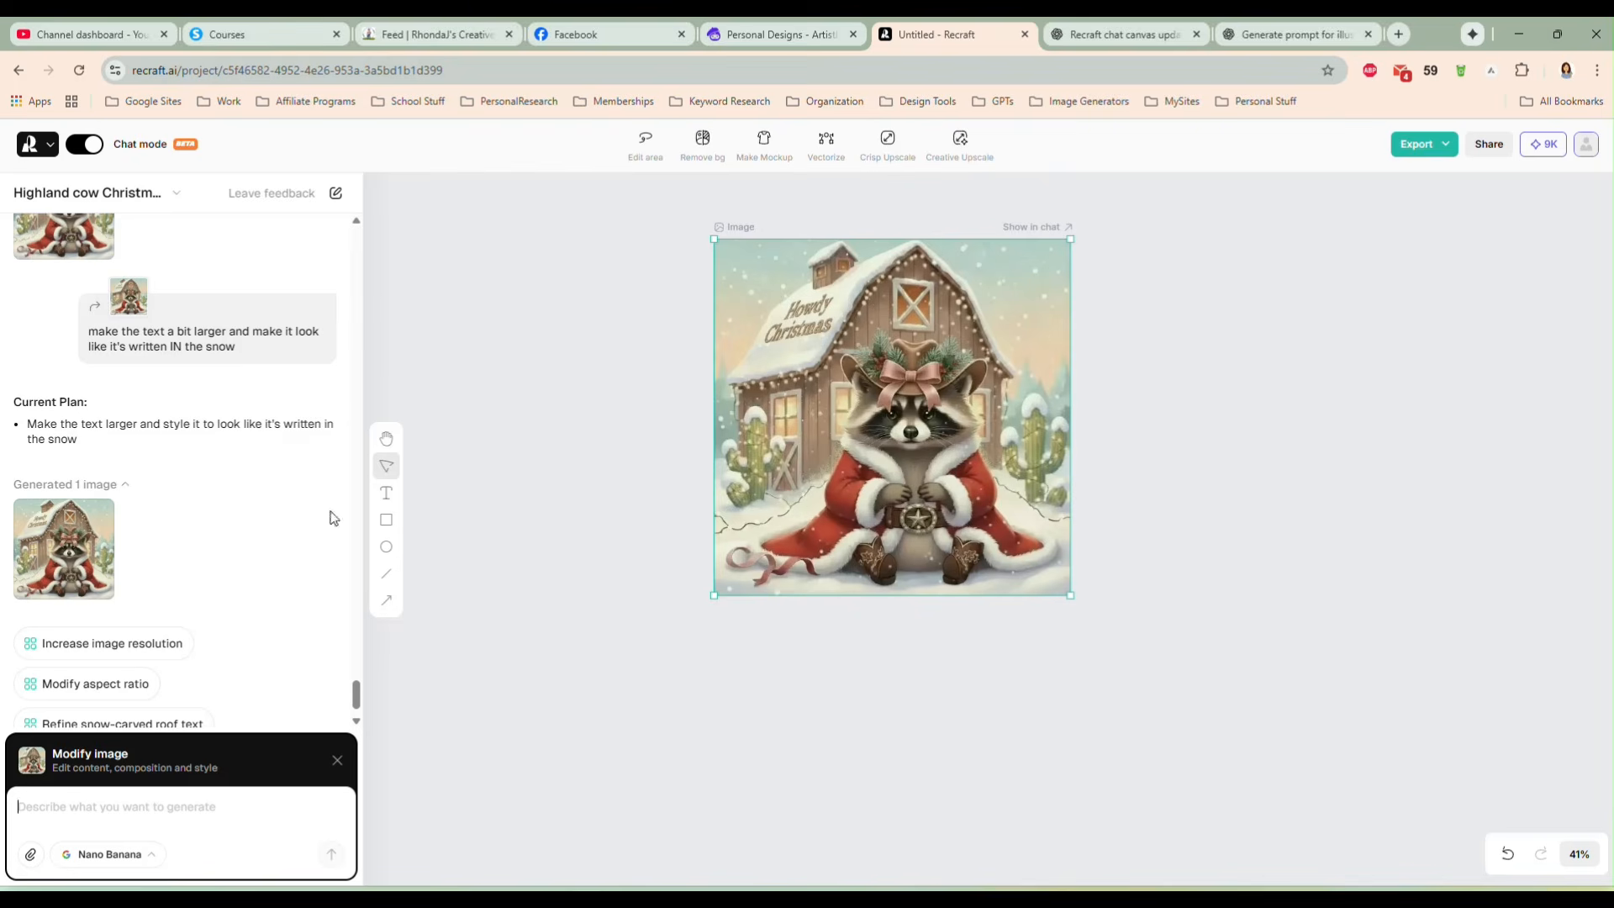
{"action": "left_click_drag", "start_coordinate": [887, 410], "coordinate": [795, 426]}
{"action": "left_click_drag", "start_coordinate": [755, 429], "coordinate": [822, 449]}
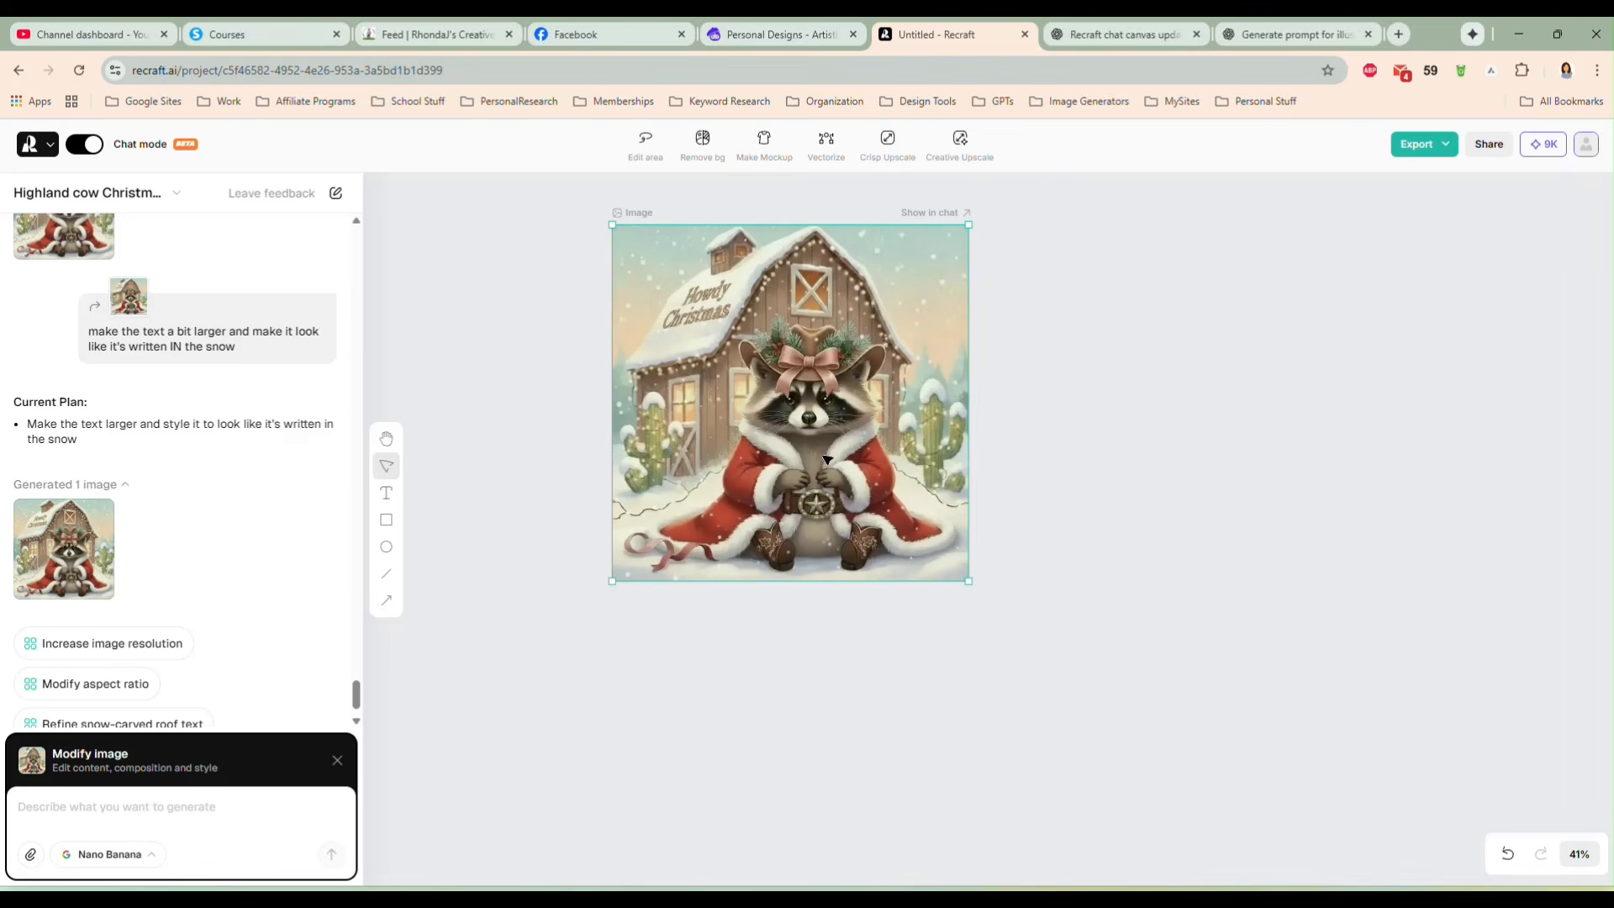
Step: Reposition the "Howdy Christmas" raccoon and prompt for two lifestyle images using the design, one on a 20oz skinny tumbler and one on a coffee mug
{"action": "left_click_drag", "start_coordinate": [827, 459], "coordinate": [828, 466]}
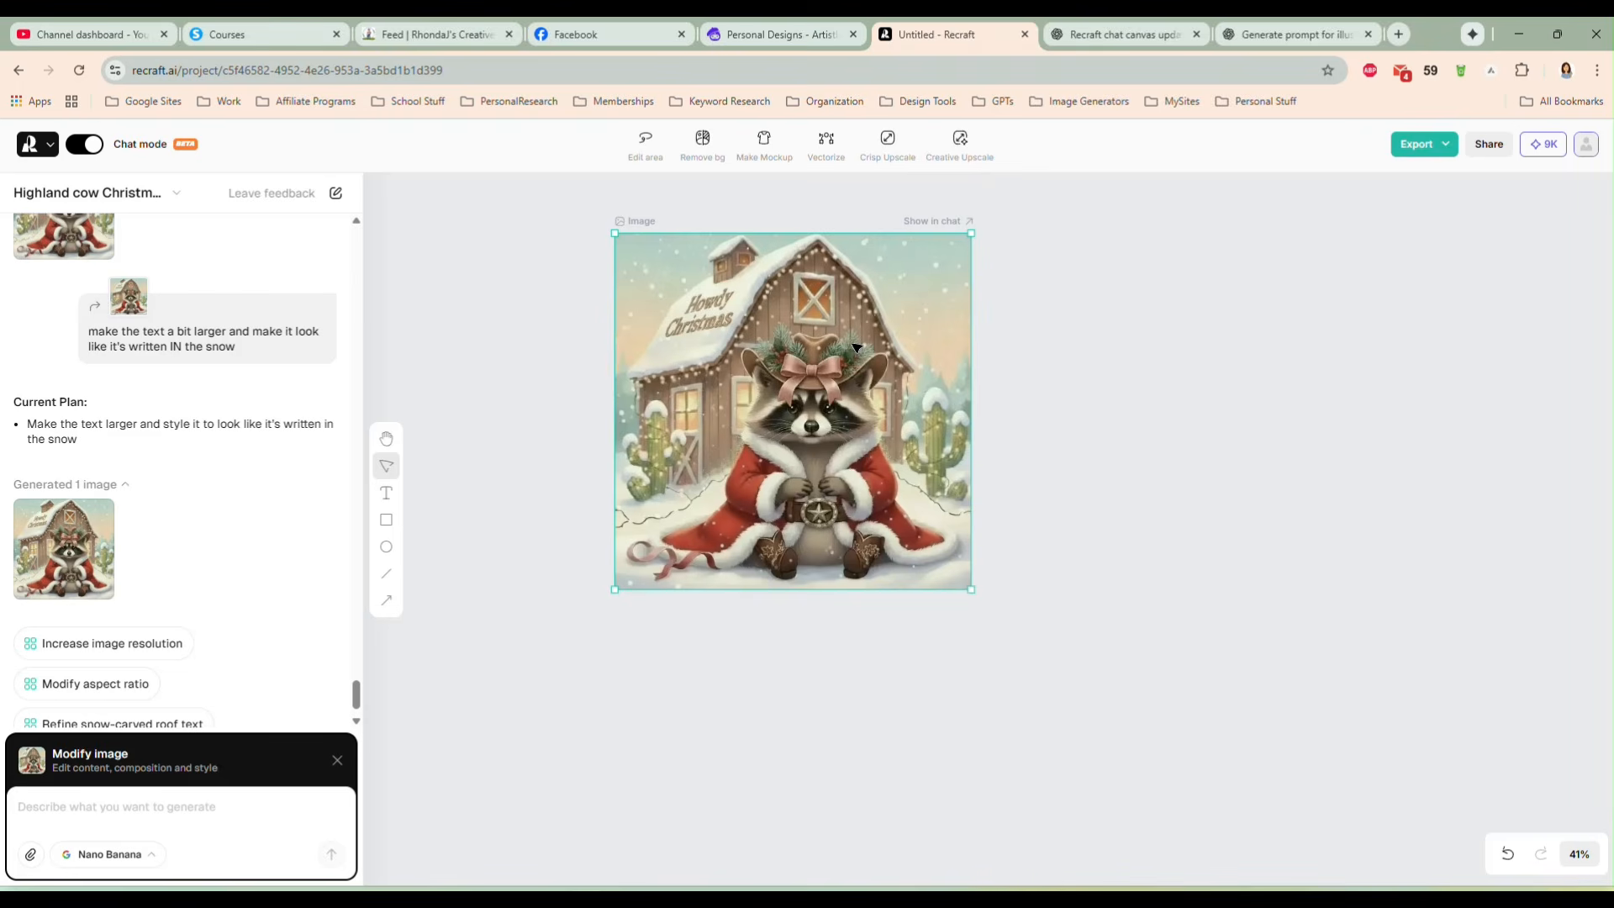
{"action": "mouse_move", "coordinate": [800, 358]}
{"action": "left_mouse_down"}
{"action": "mouse_move", "coordinate": [765, 341]}
{"action": "mouse_move", "coordinate": [816, 349]}
{"action": "mouse_move", "coordinate": [786, 361]}
{"action": "left_mouse_up"}
{"action": "left_click_drag", "start_coordinate": [754, 446], "coordinate": [791, 423]}
{"action": "left_click", "coordinate": [257, 815]}
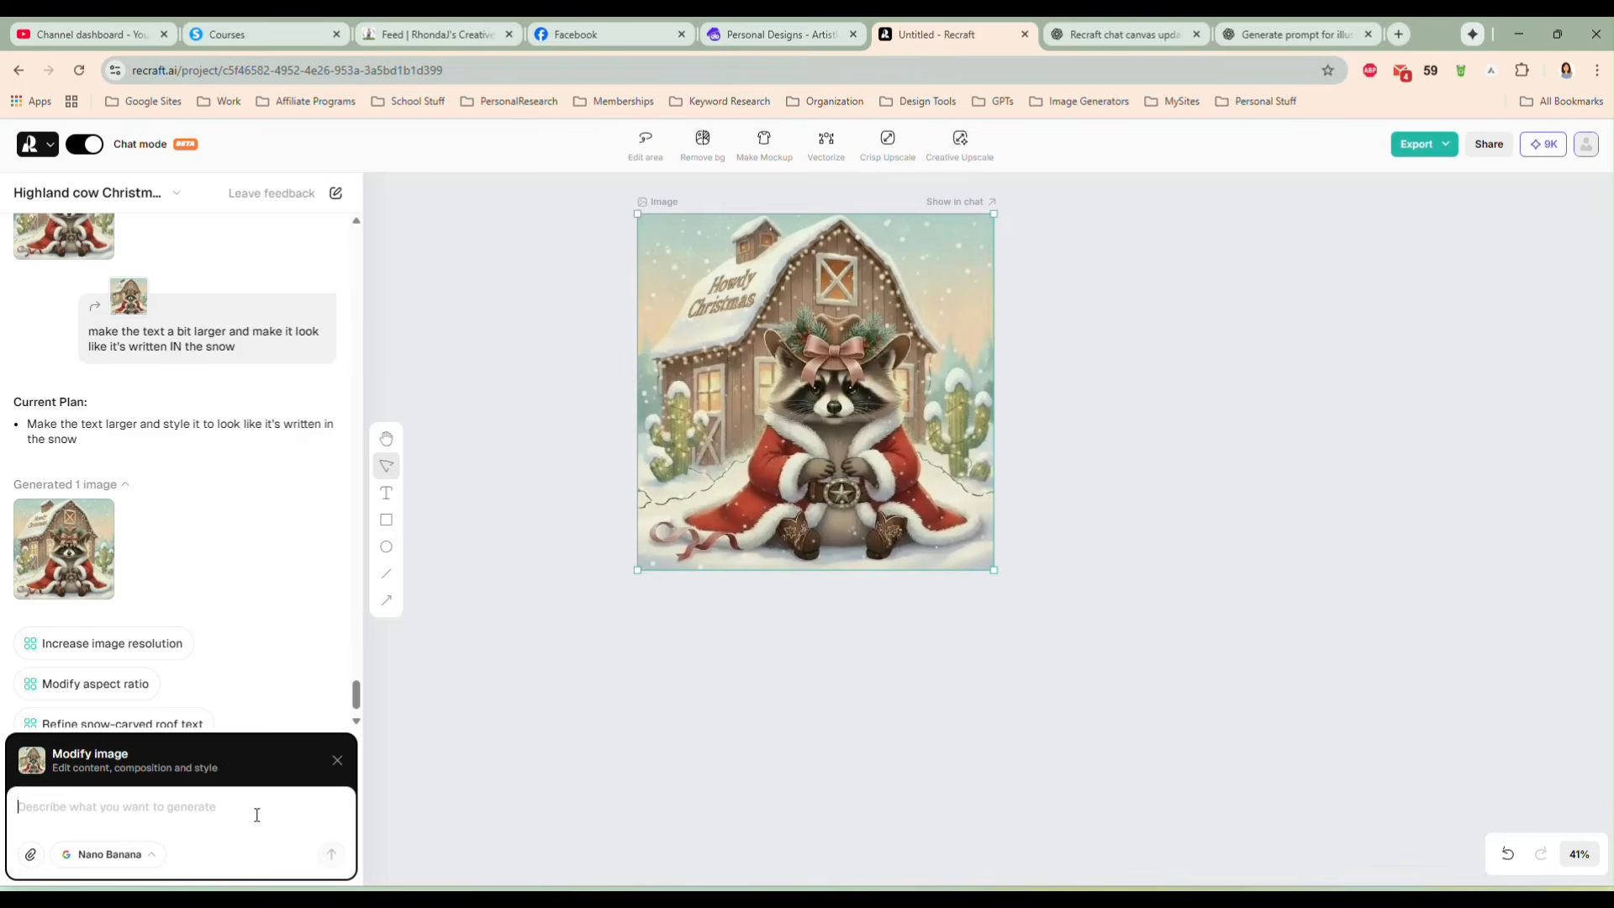
{"action": "type", "text": "Create for me 2 lif"}
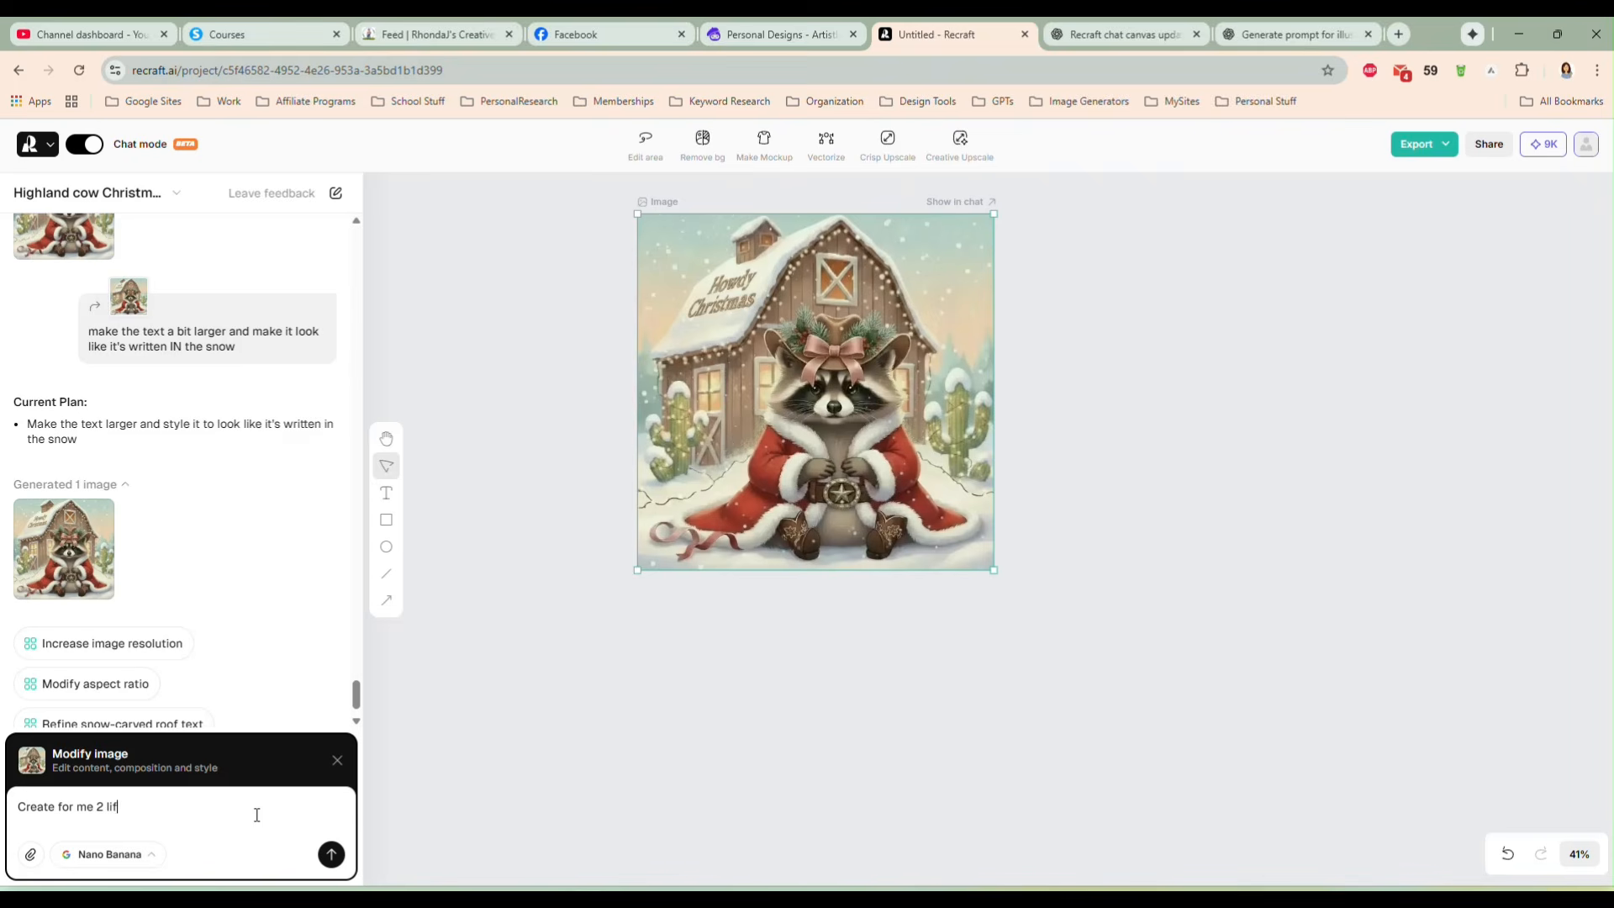
{"action": "type", "text": "estyle images using this design. One on a 20oz"}
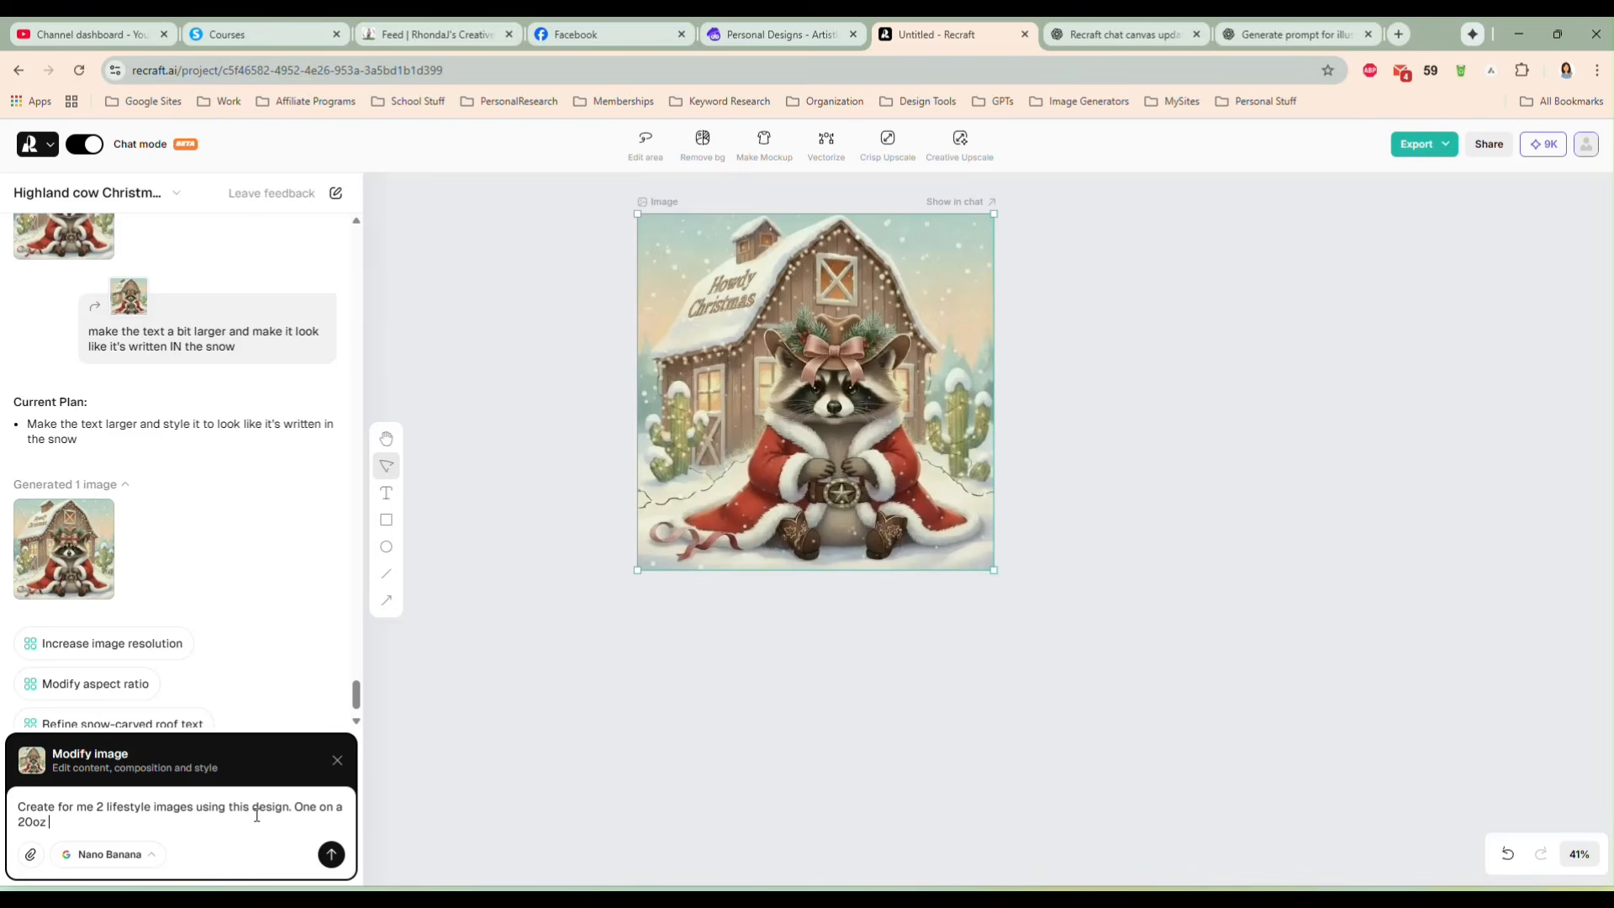
{"action": "type", "text": "mbler and one o"}
{"action": "type", "text": "n a coffee mug"}
{"action": "key", "text": "Return"}
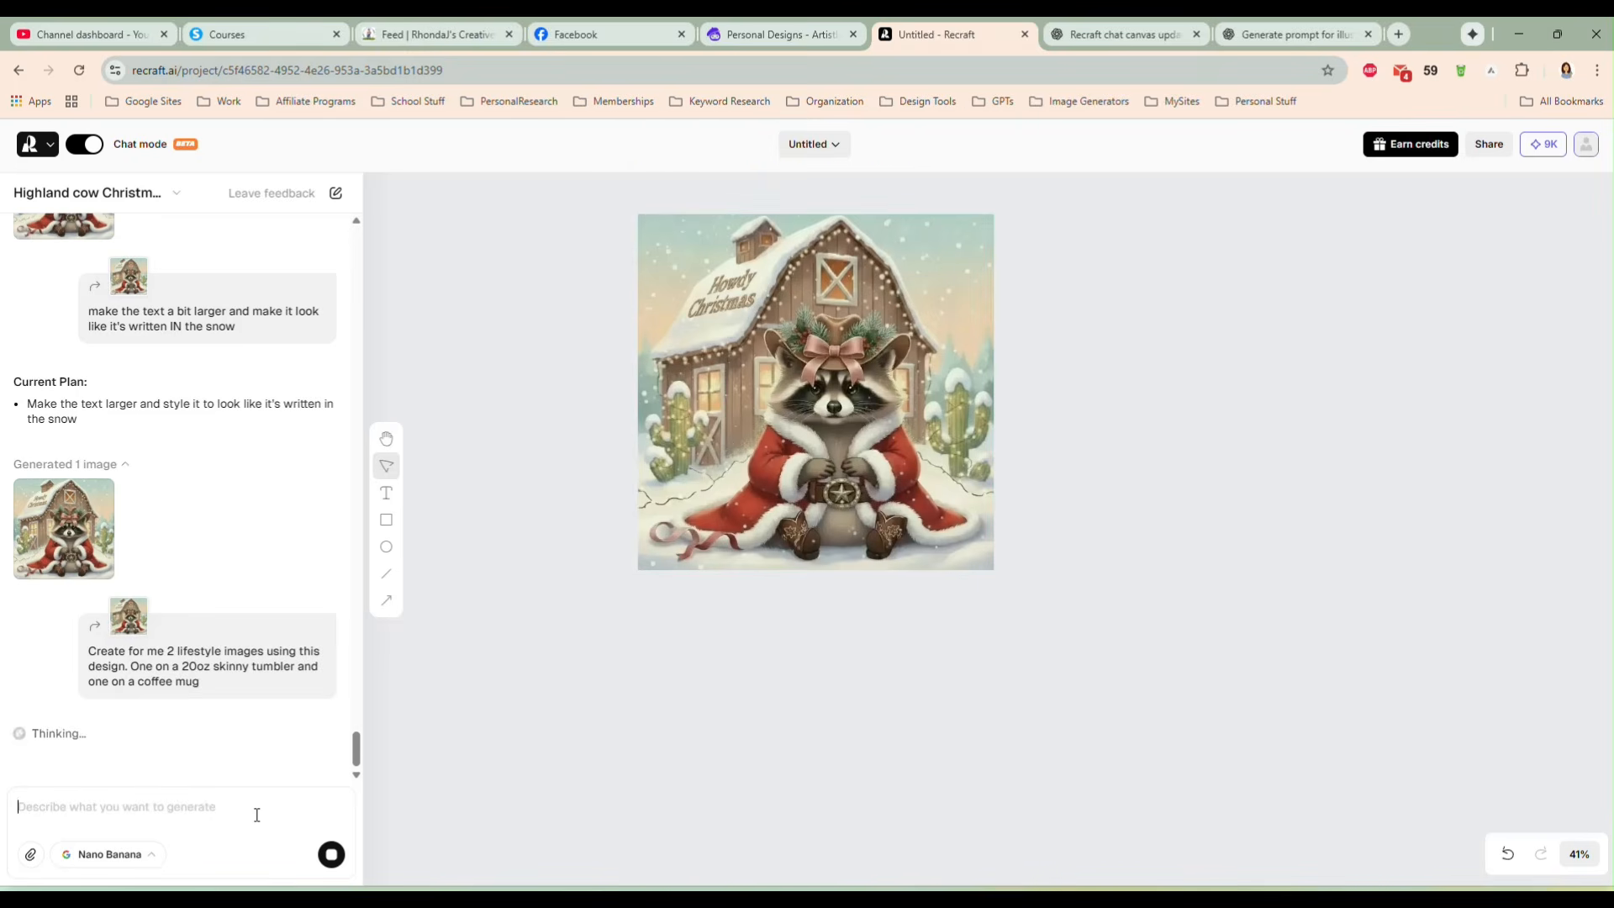
Step: Shift the raccoon illustration aside and line up the new tumbler and coffee mug mockups side by side
{"action": "left_click_drag", "start_coordinate": [818, 415], "coordinate": [774, 401]}
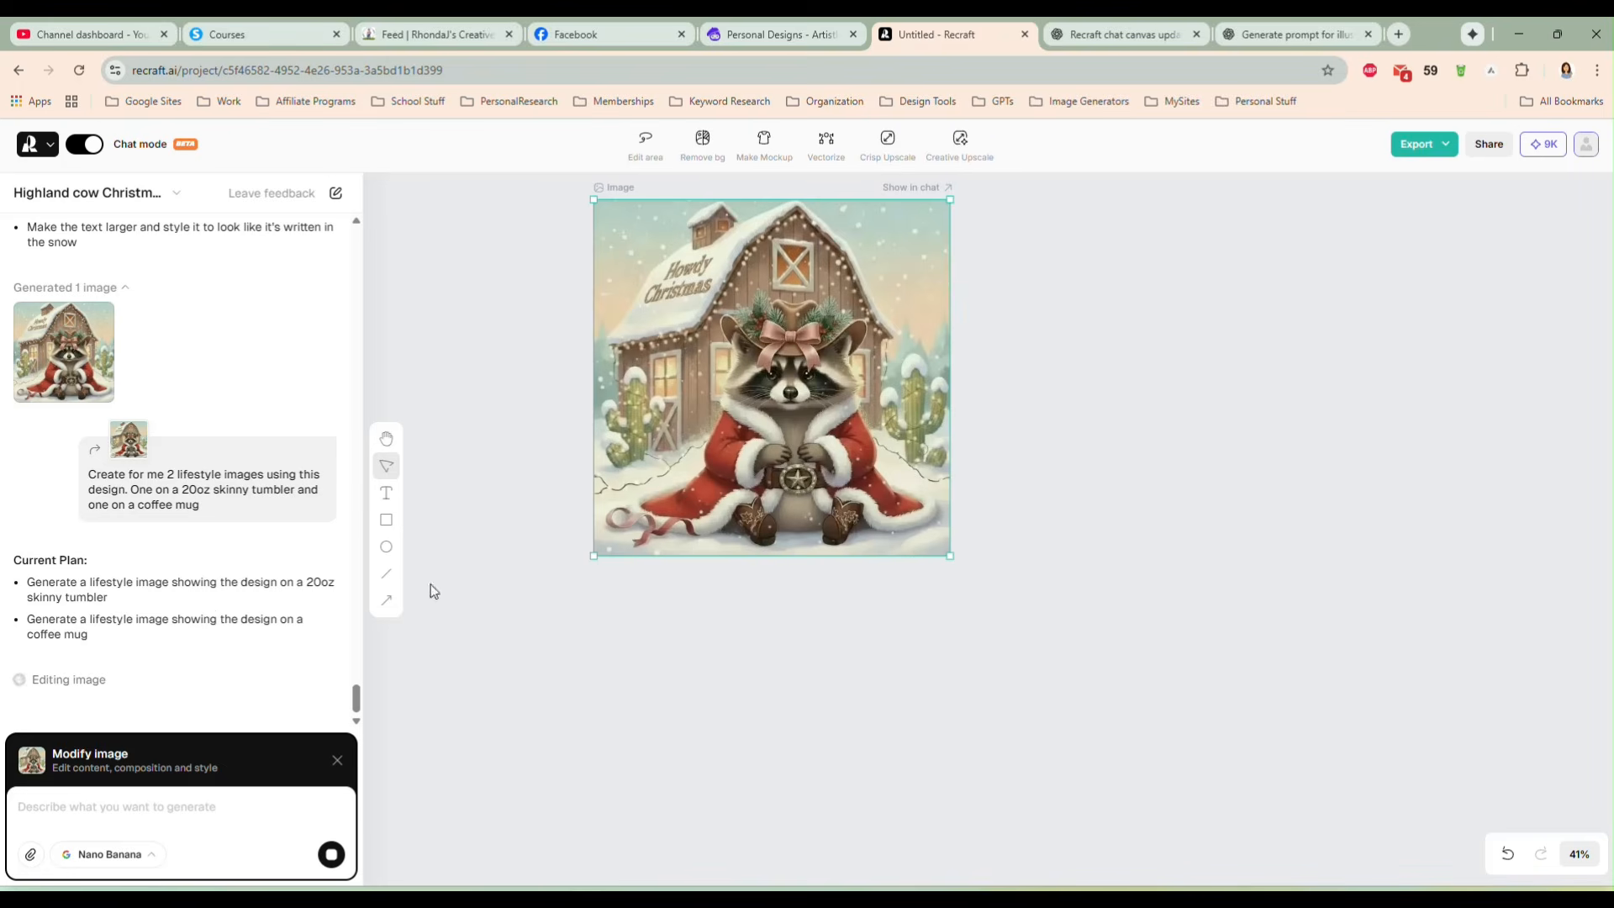
{"action": "left_click_drag", "start_coordinate": [676, 401], "coordinate": [640, 407]}
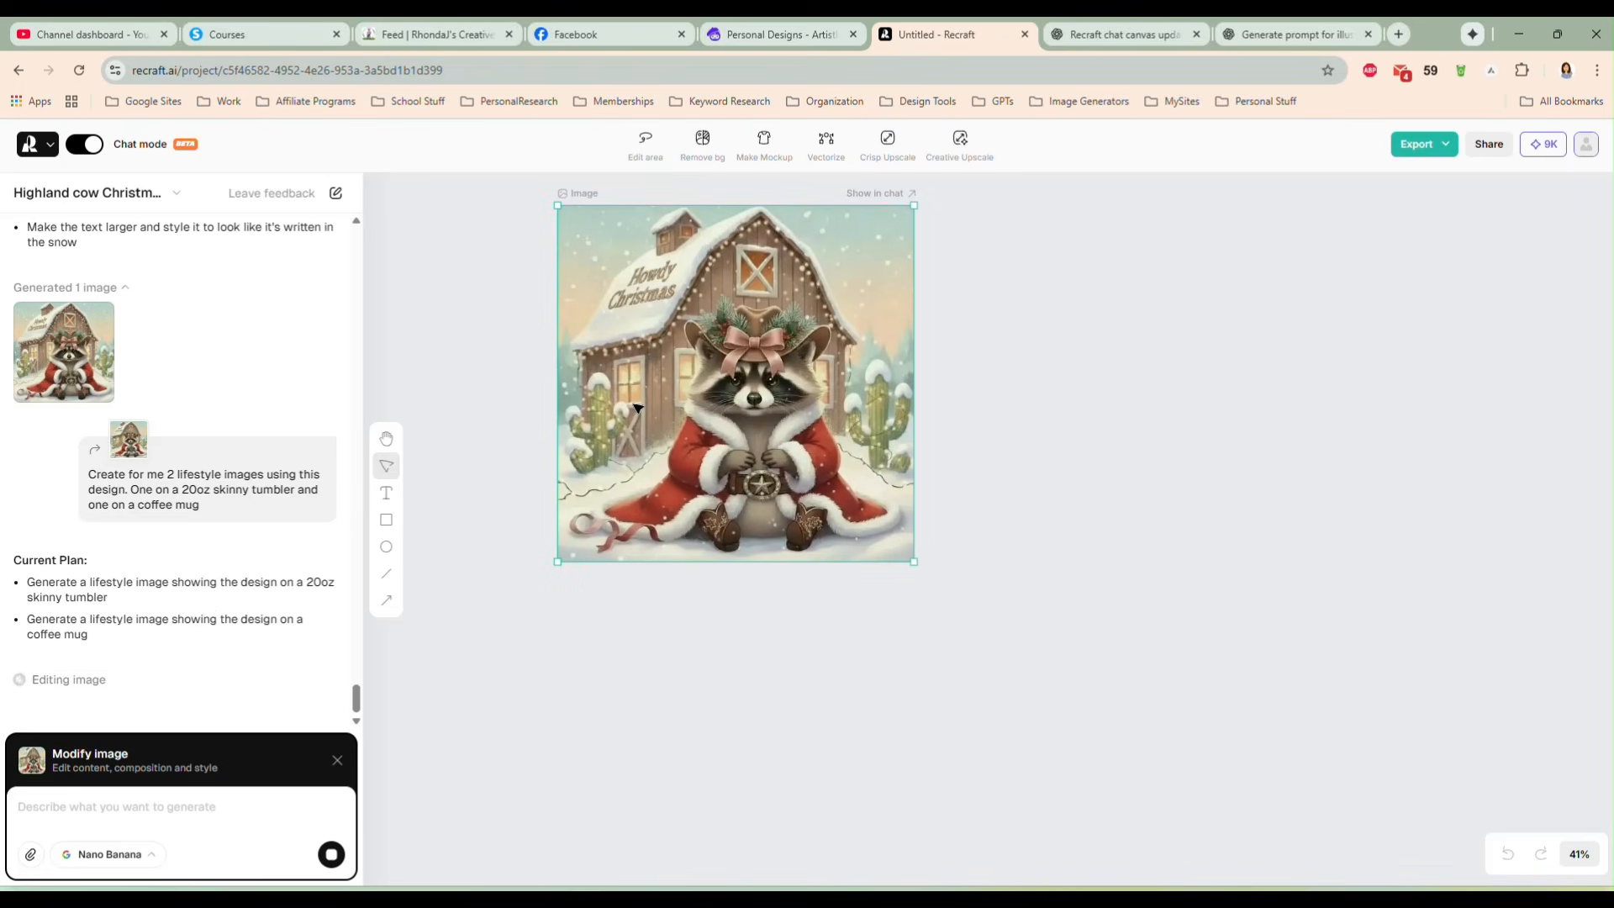
{"action": "left_click_drag", "start_coordinate": [763, 434], "coordinate": [745, 437]}
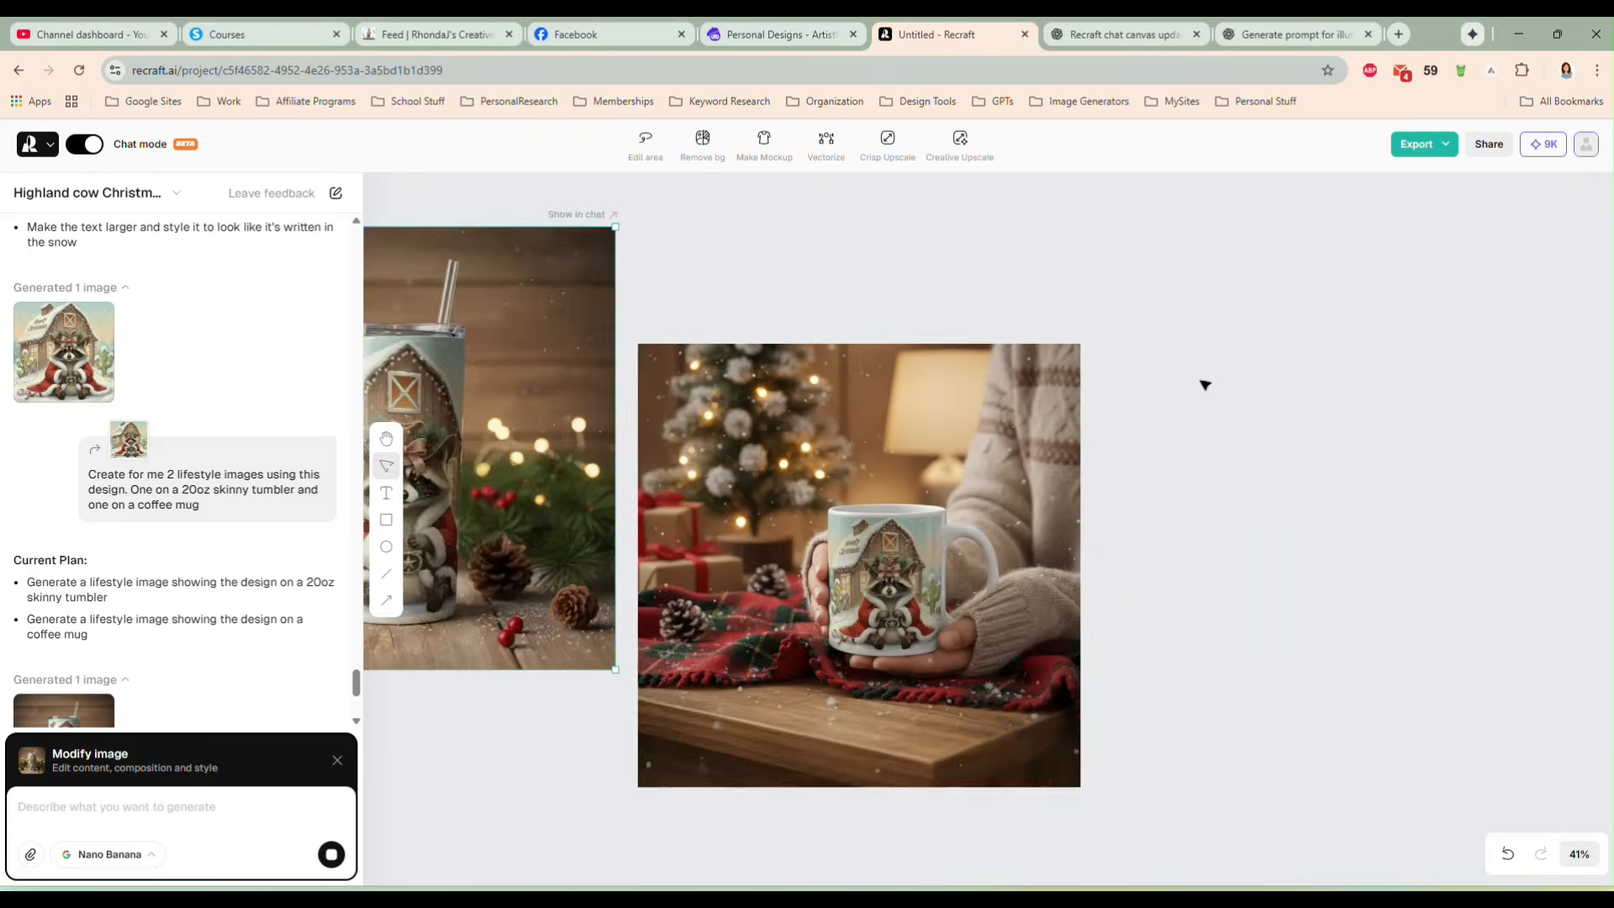
{"action": "left_click_drag", "start_coordinate": [599, 475], "coordinate": [694, 449]}
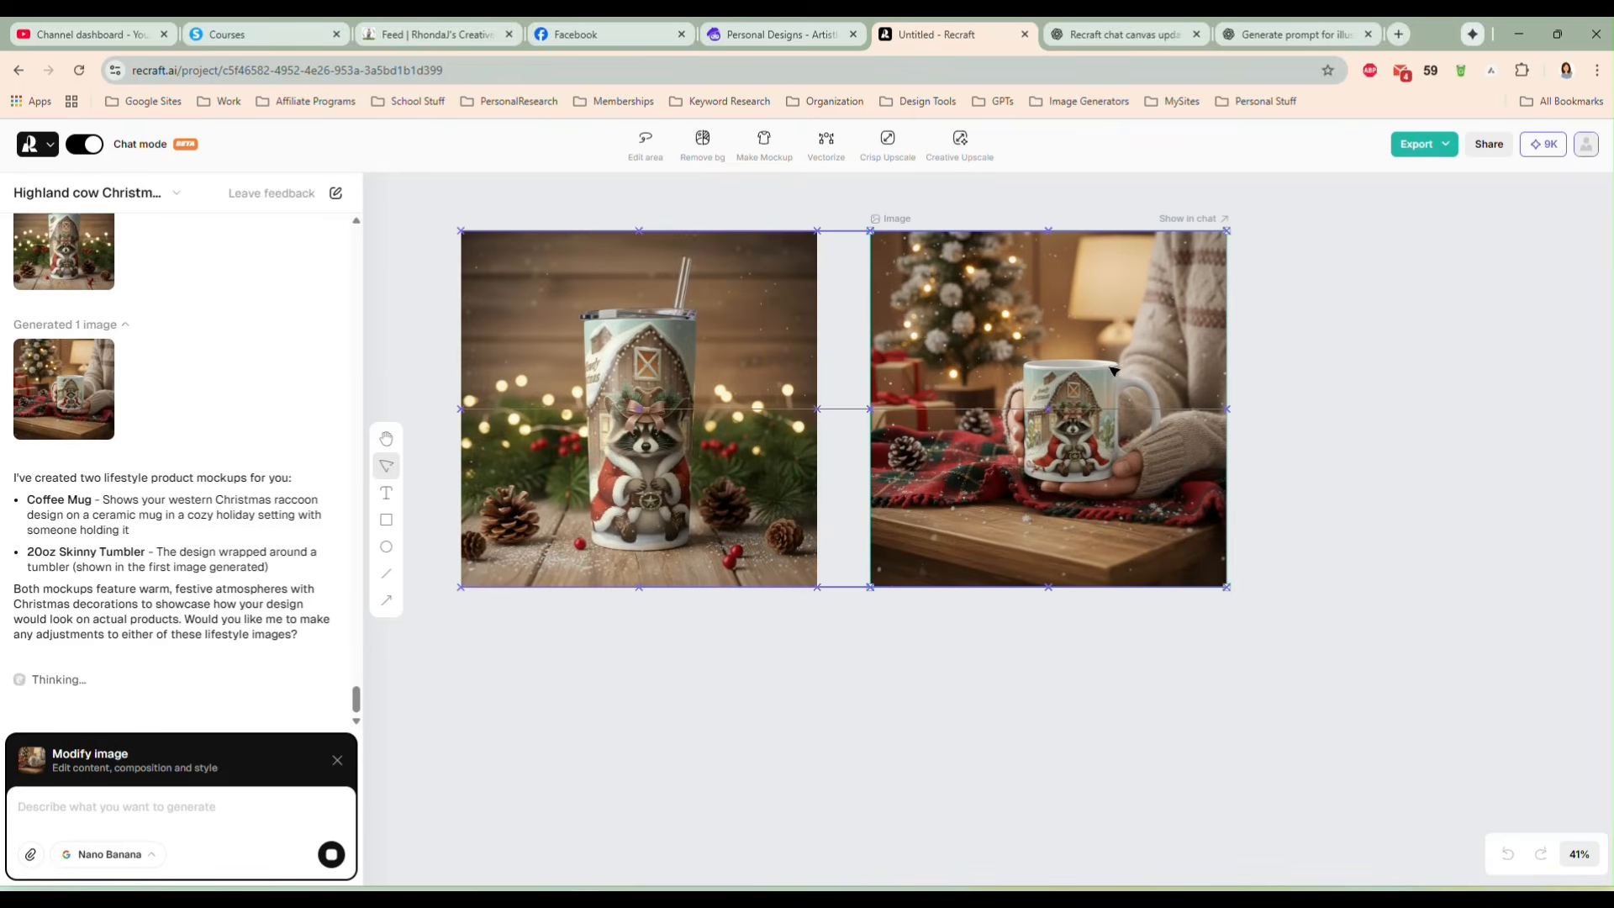
{"action": "left_click_drag", "start_coordinate": [822, 684], "coordinate": [908, 721]}
{"action": "scroll", "coordinate": [908, 721], "scroll_direction": "up", "scroll_amount": 5}
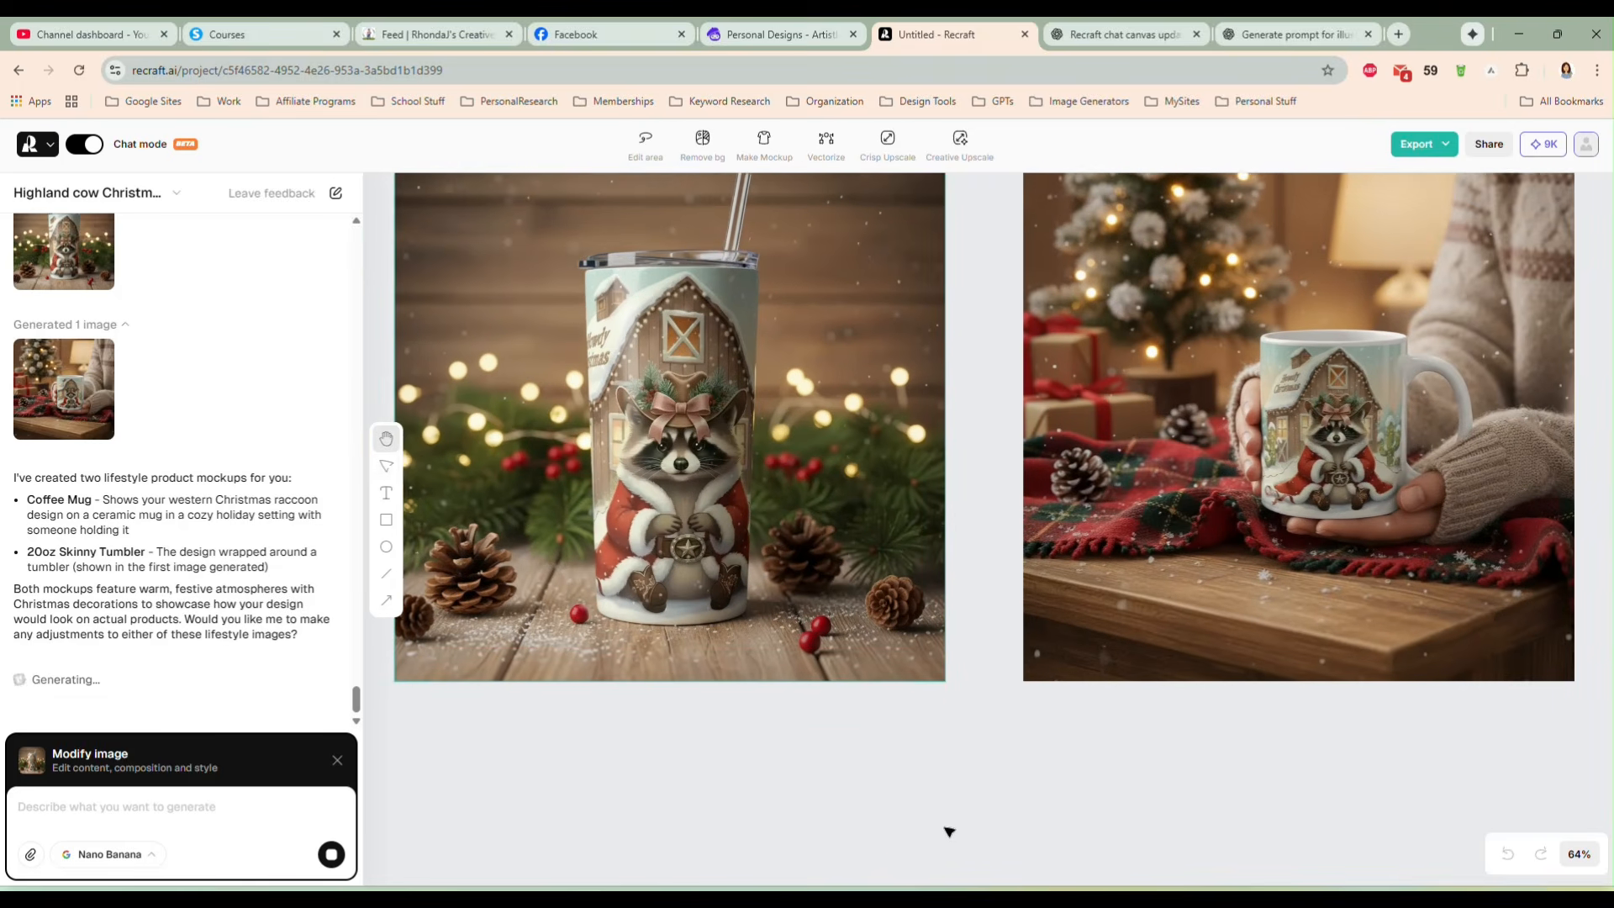
Step: Prompt for the tumbler image to become a 3 panel tumbler mockup where all sides of the design can be seen
{"action": "left_click_drag", "start_coordinate": [983, 673], "coordinate": [983, 733]}
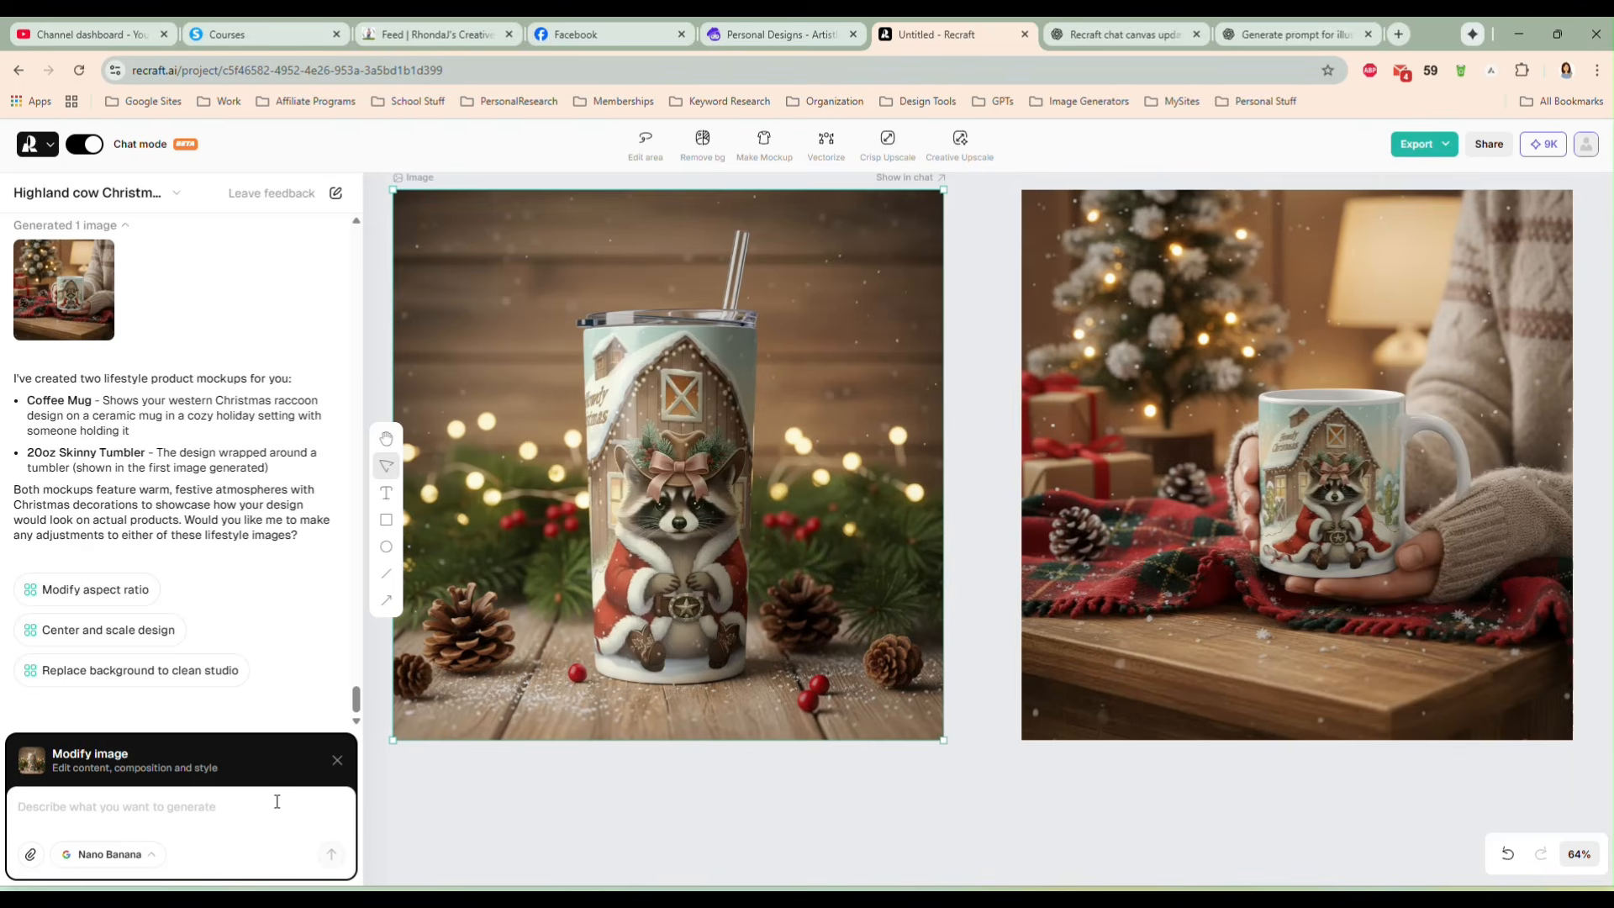
{"action": "type", "text": "Make this a "}
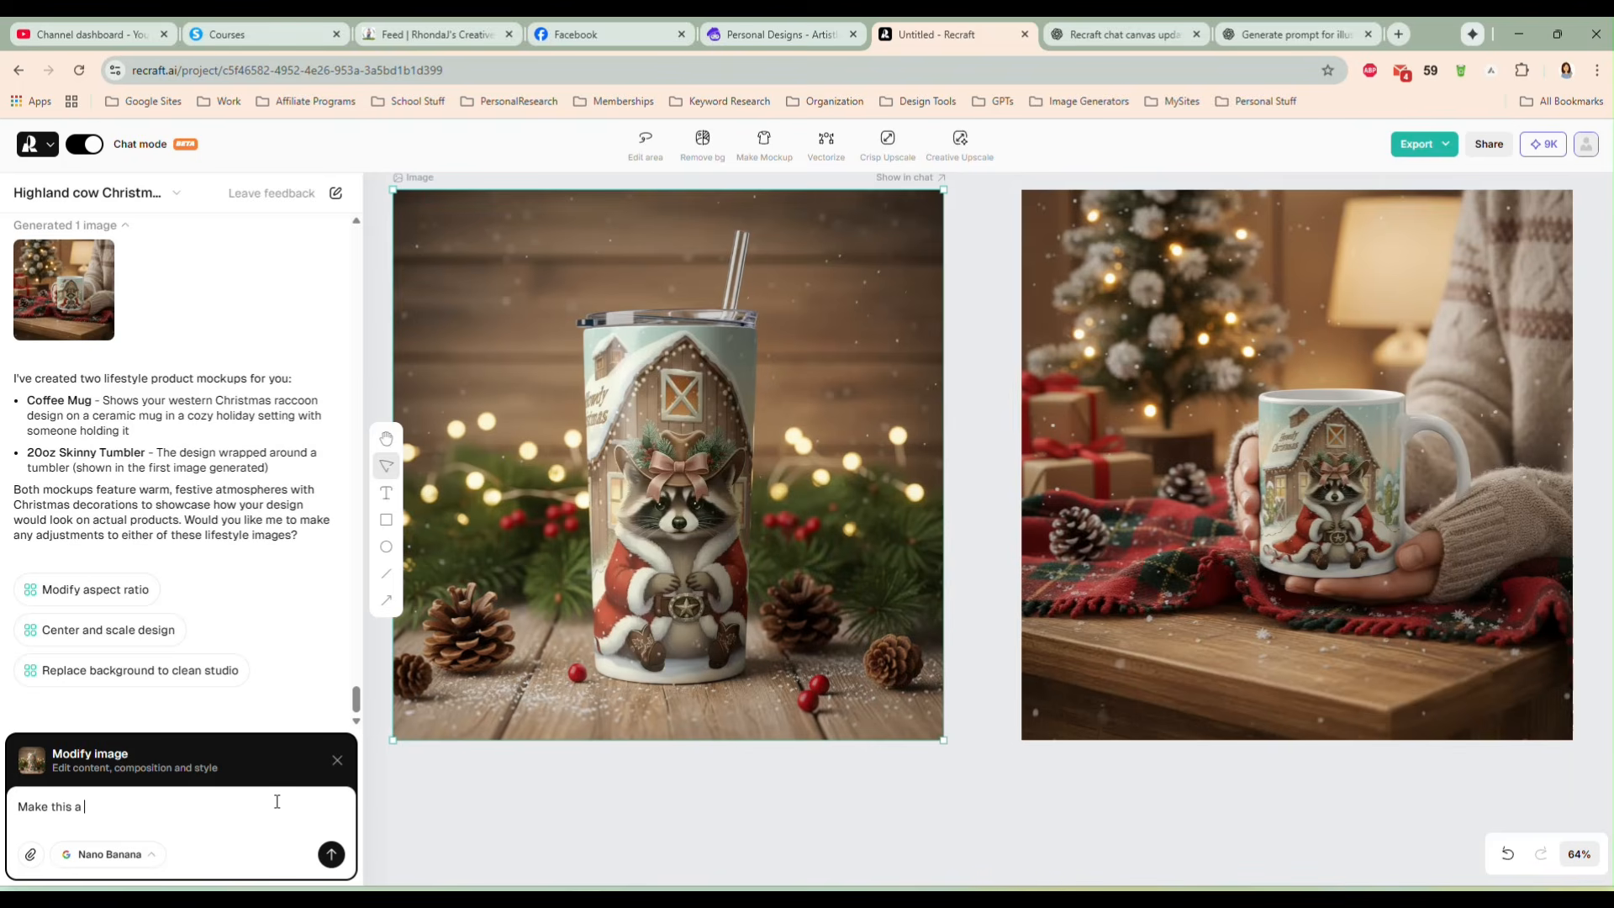
{"action": "type", "text": "3 panel tumbler mockup, where we can see all s"}
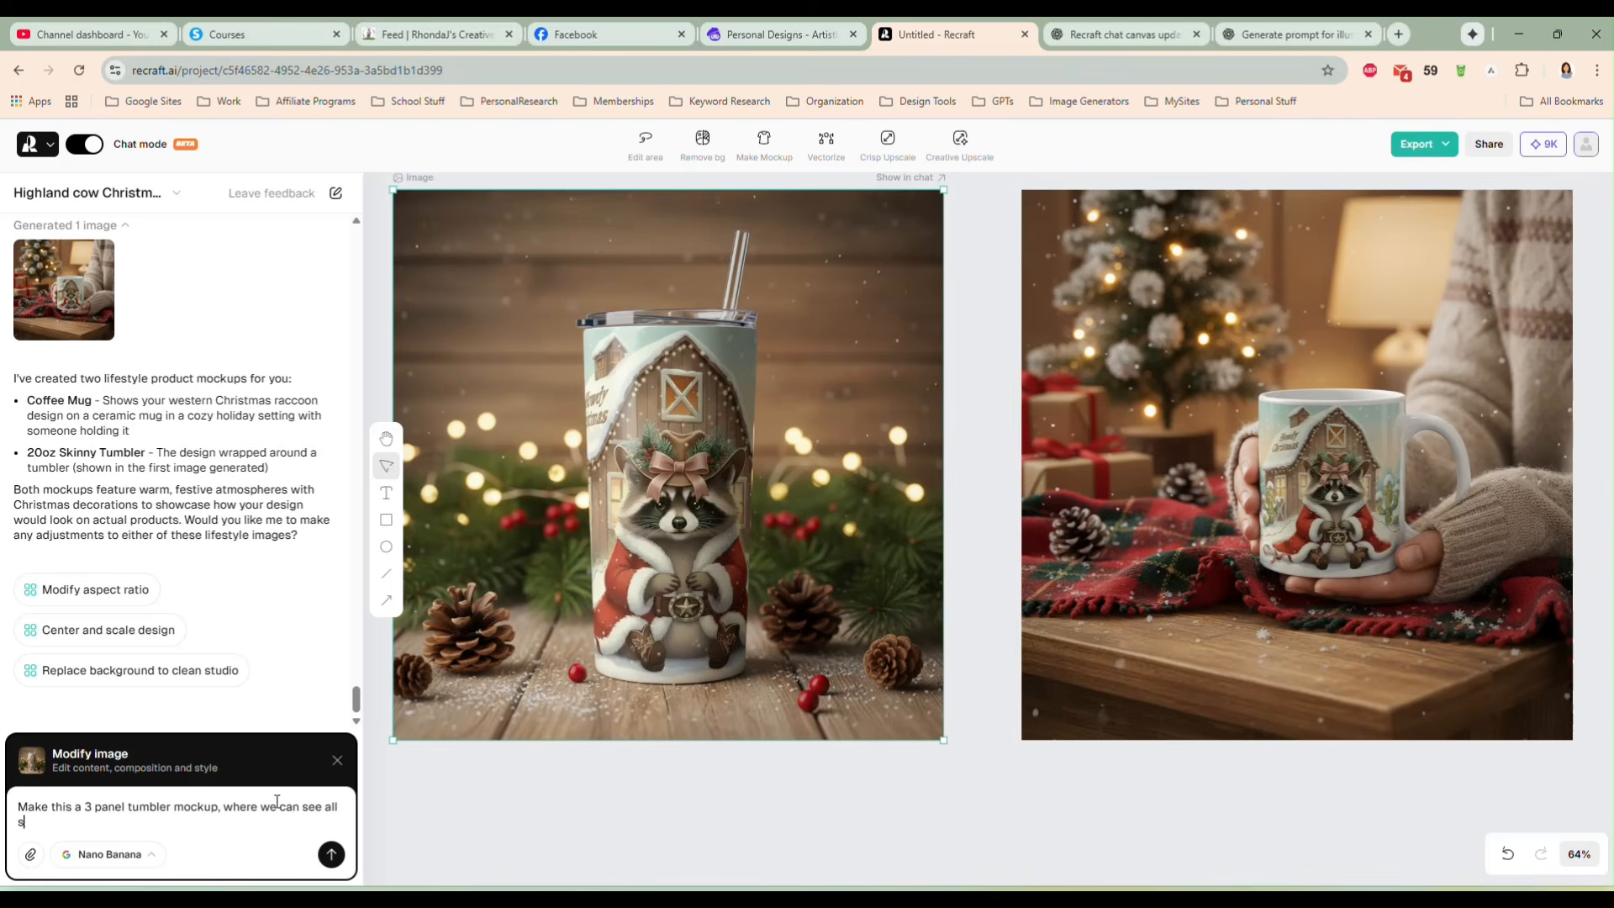
{"action": "type", "text": "ides of the design"}
{"action": "key", "text": "Return"}
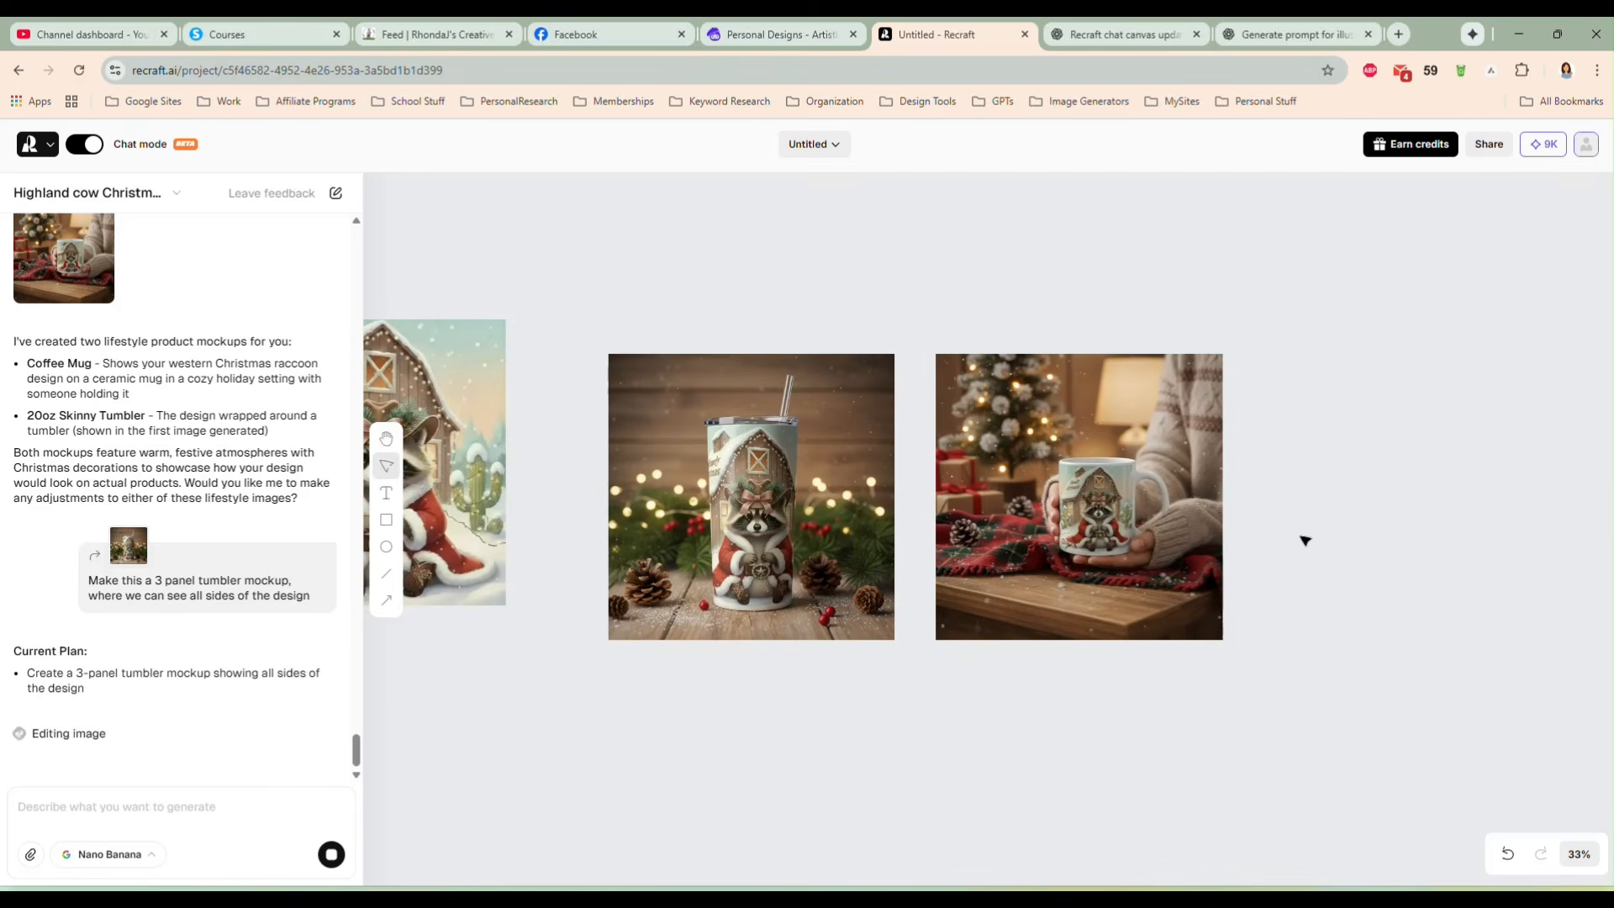
Step: Examine the three-panel tumbler mockup up close and compare it with the mug mockup and the original raccoon illustration
{"action": "left_click_drag", "start_coordinate": [873, 718], "coordinate": [827, 672]}
{"action": "key", "text": "v"}
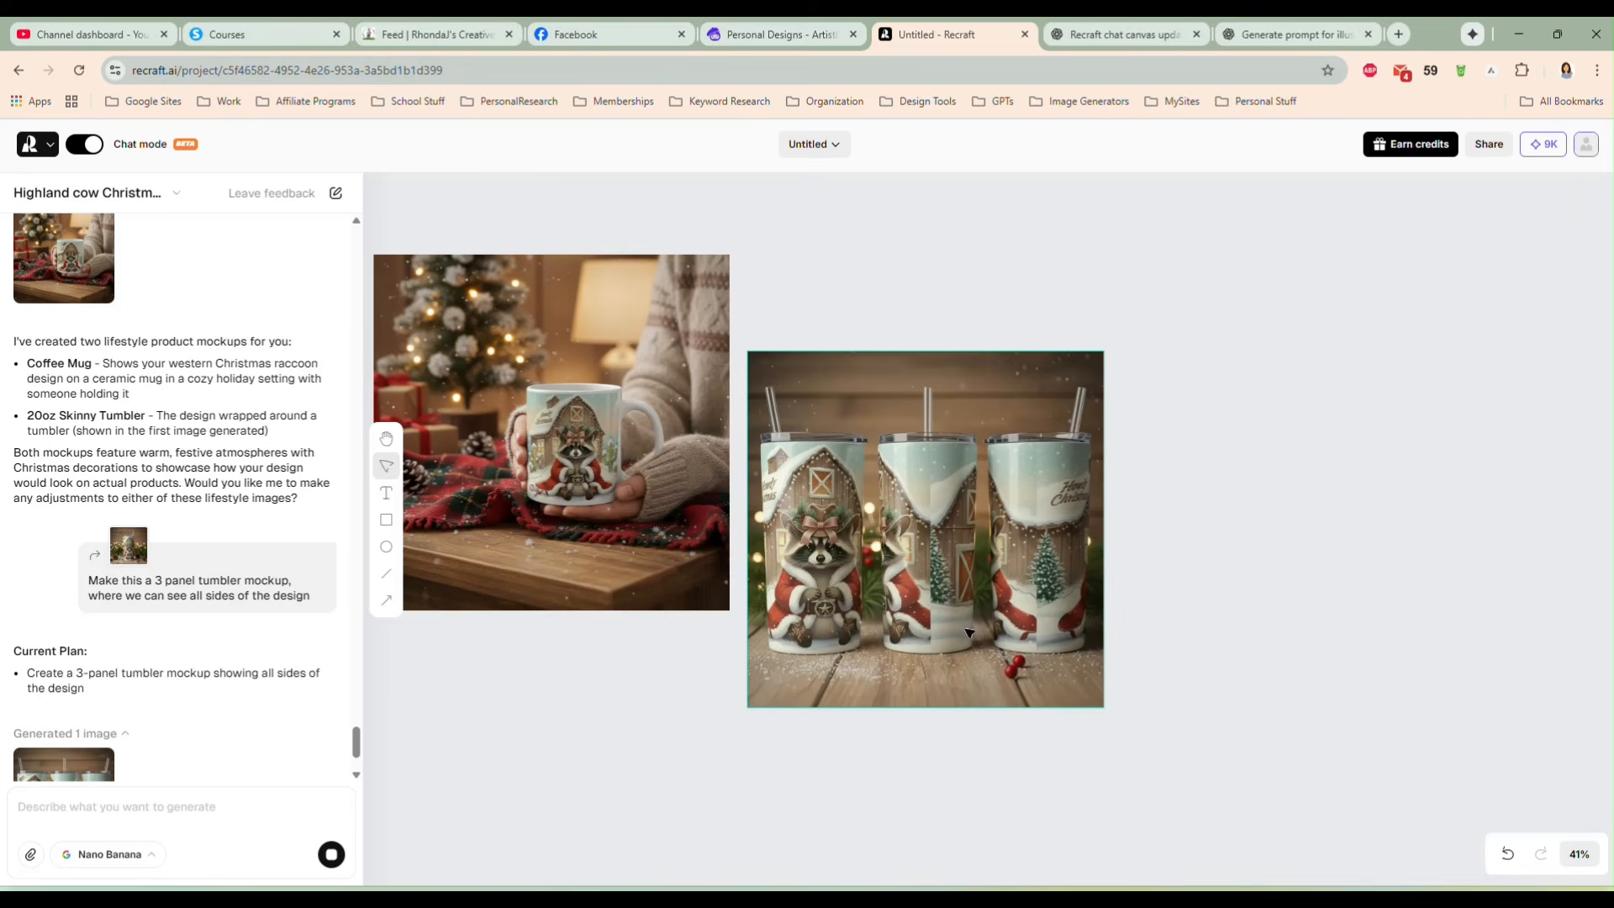
{"action": "left_click_drag", "start_coordinate": [945, 648], "coordinate": [981, 625]}
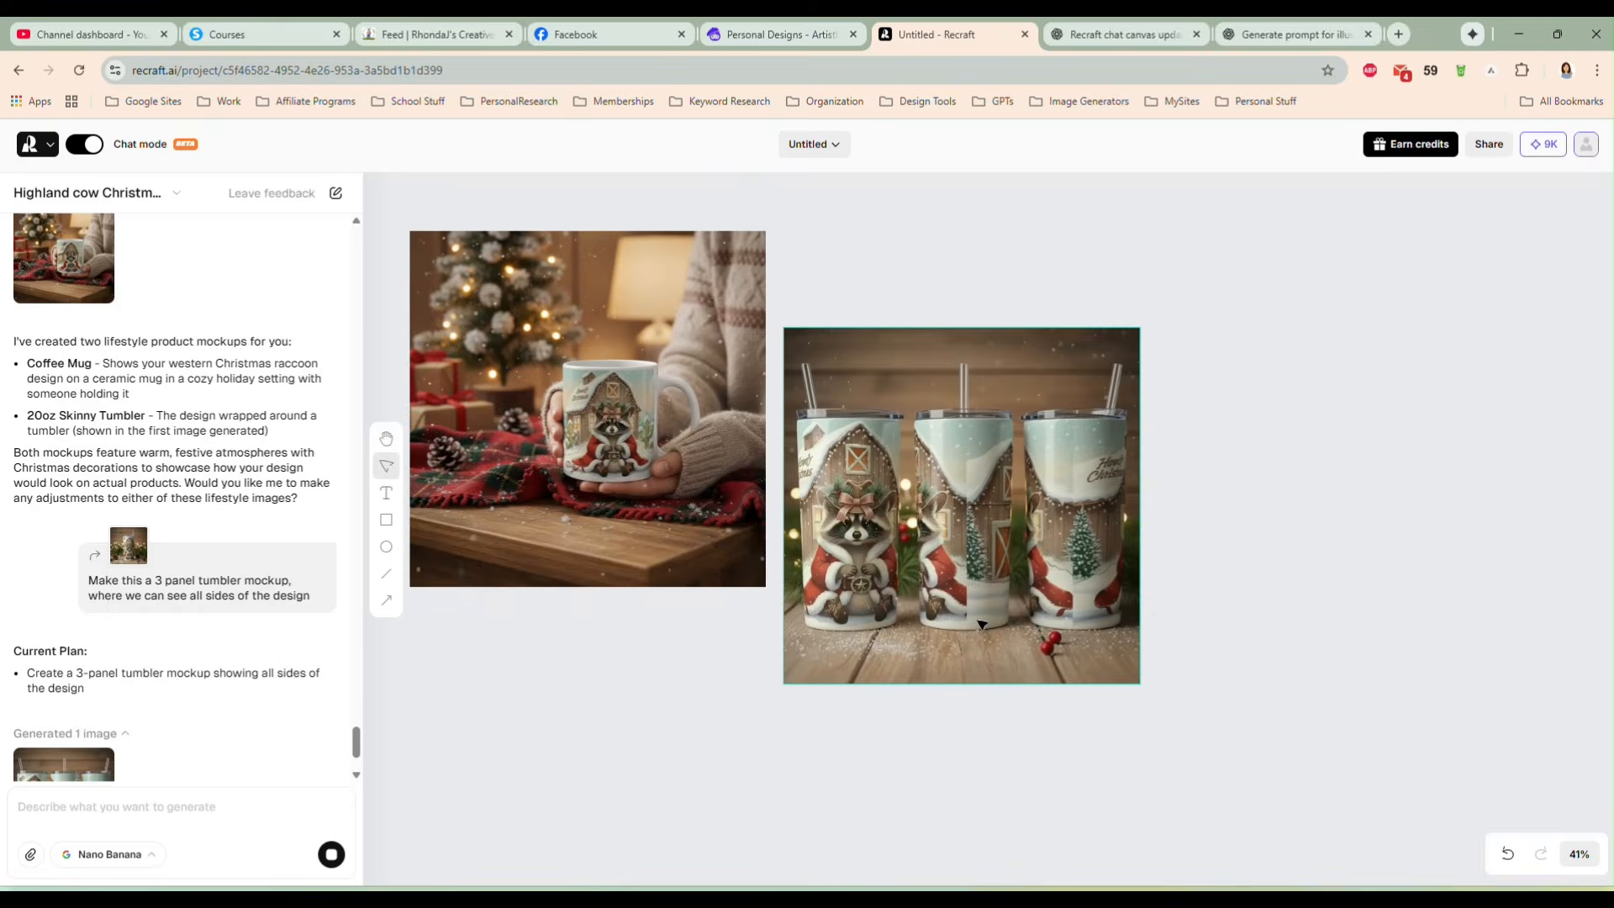
{"action": "scroll", "coordinate": [981, 625], "scroll_direction": "up", "scroll_amount": 3}
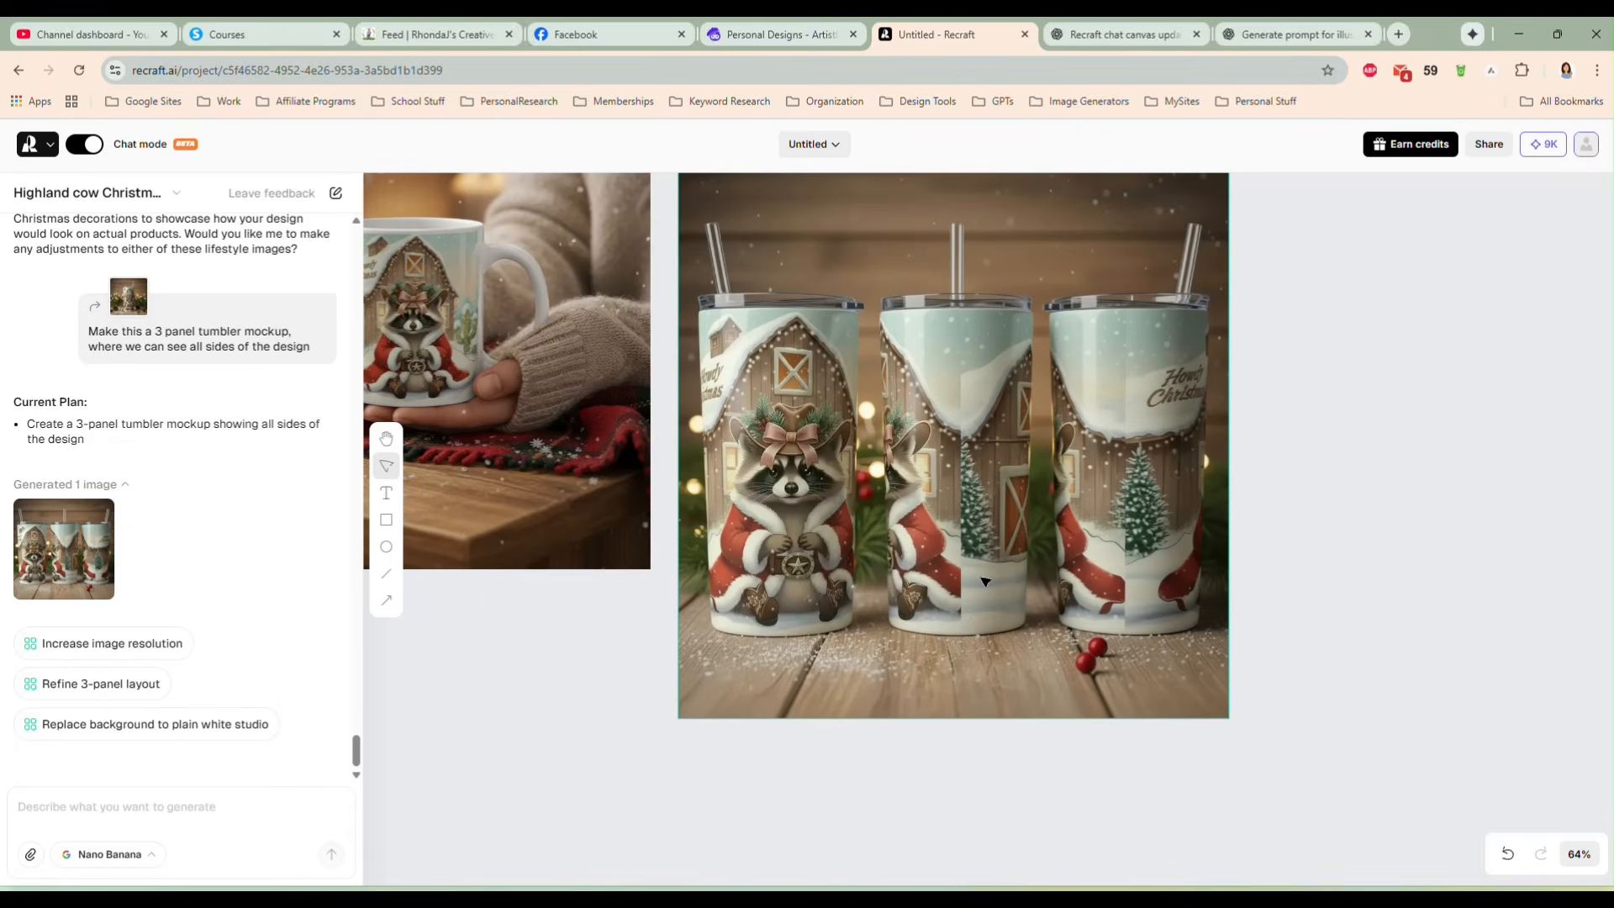
{"action": "scroll", "coordinate": [958, 664], "scroll_direction": "left", "scroll_amount": 8}
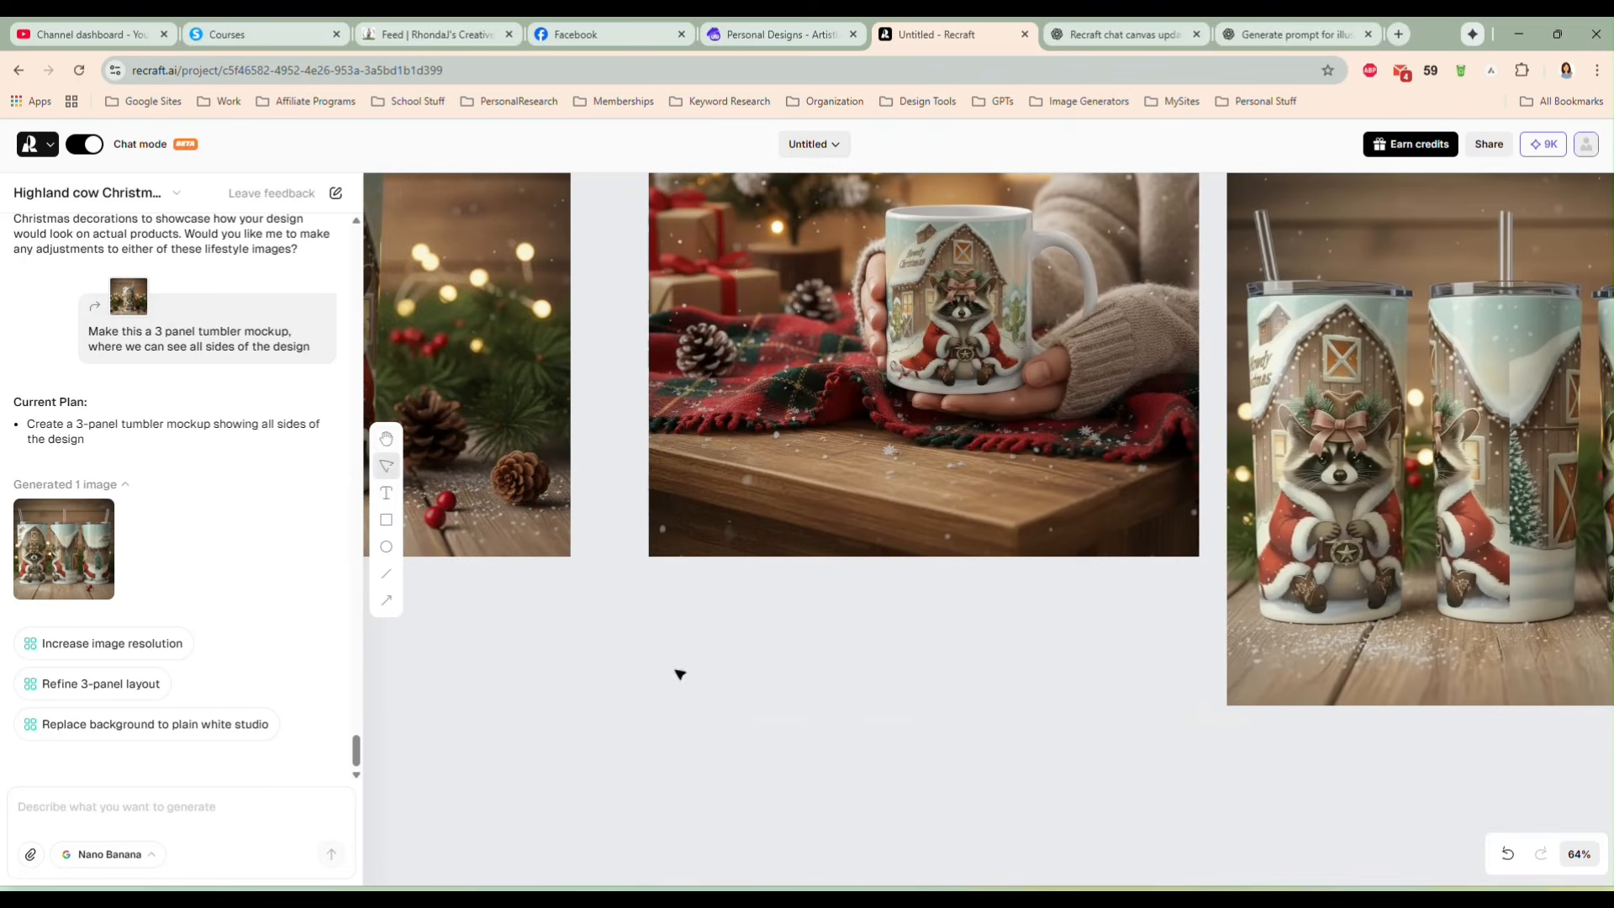
{"action": "scroll", "coordinate": [721, 670], "scroll_direction": "left", "scroll_amount": 10}
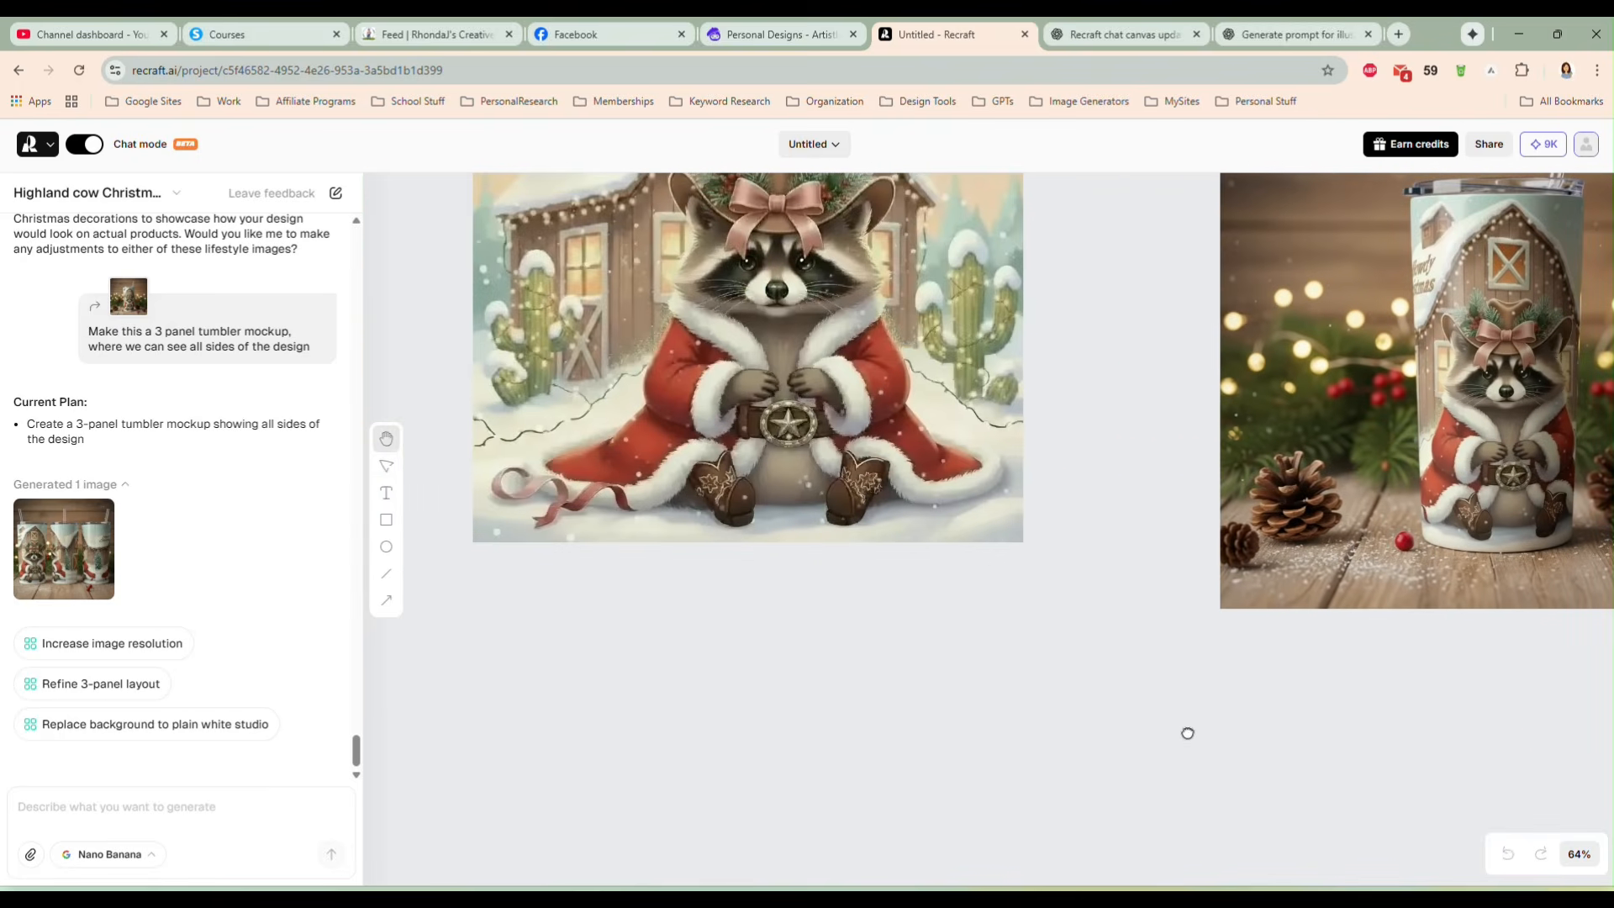
{"action": "left_click_drag", "start_coordinate": [1122, 730], "coordinate": [497, 692]}
{"action": "left_click_drag", "start_coordinate": [1370, 655], "coordinate": [494, 656]}
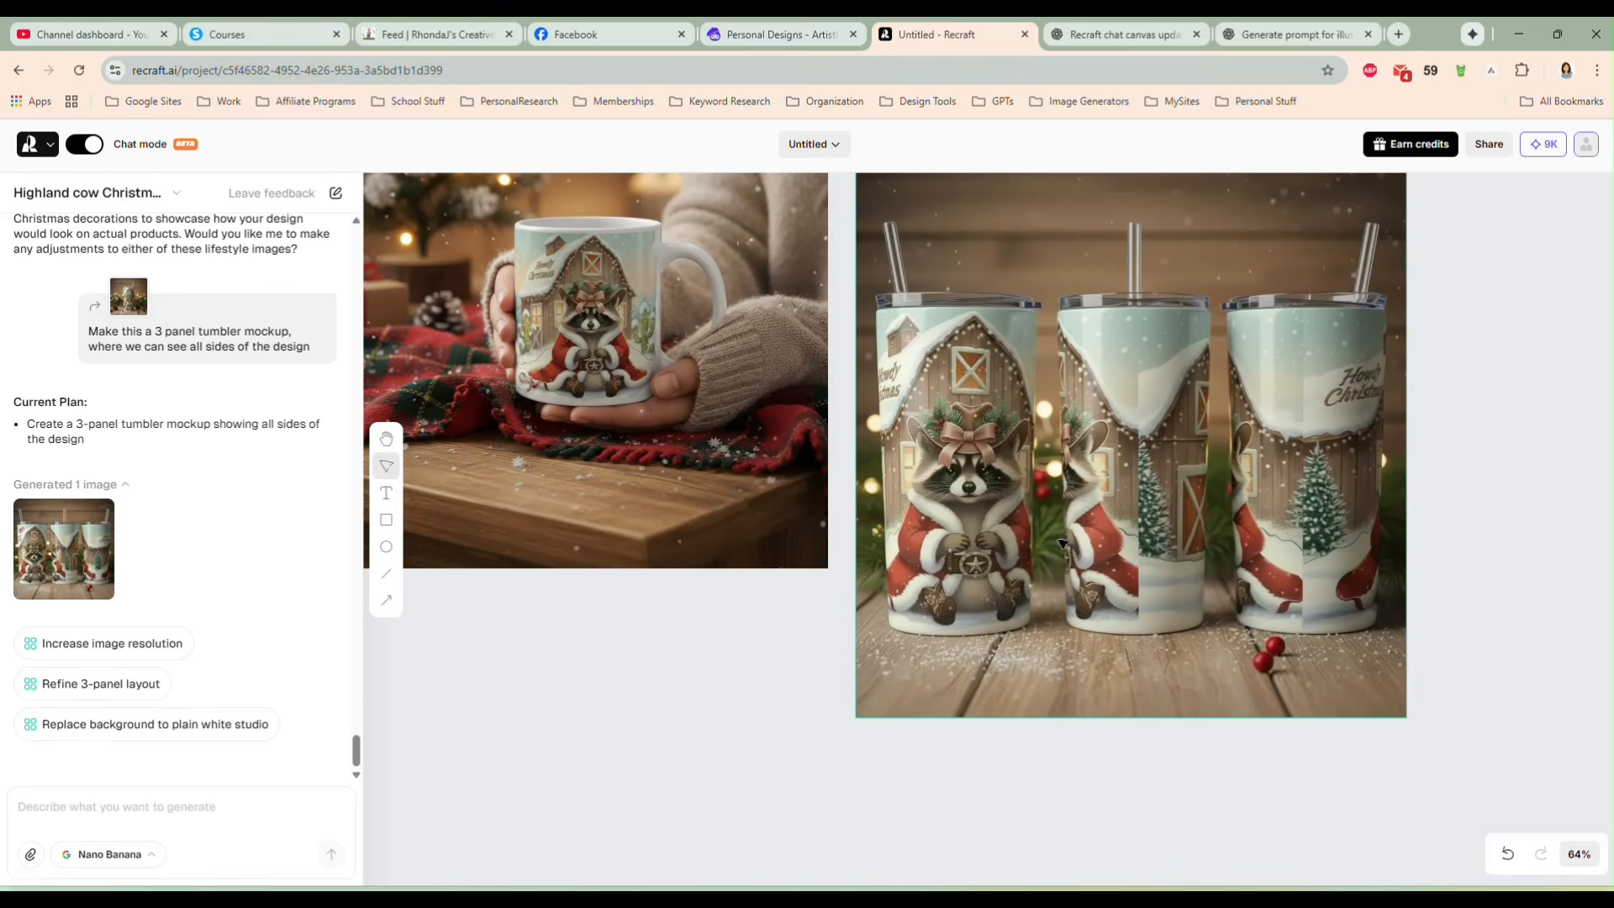
Step: Delete the three-panel tumbler mockup from the canvas
{"action": "scroll", "coordinate": [1009, 566], "scroll_direction": "down", "scroll_amount": 5}
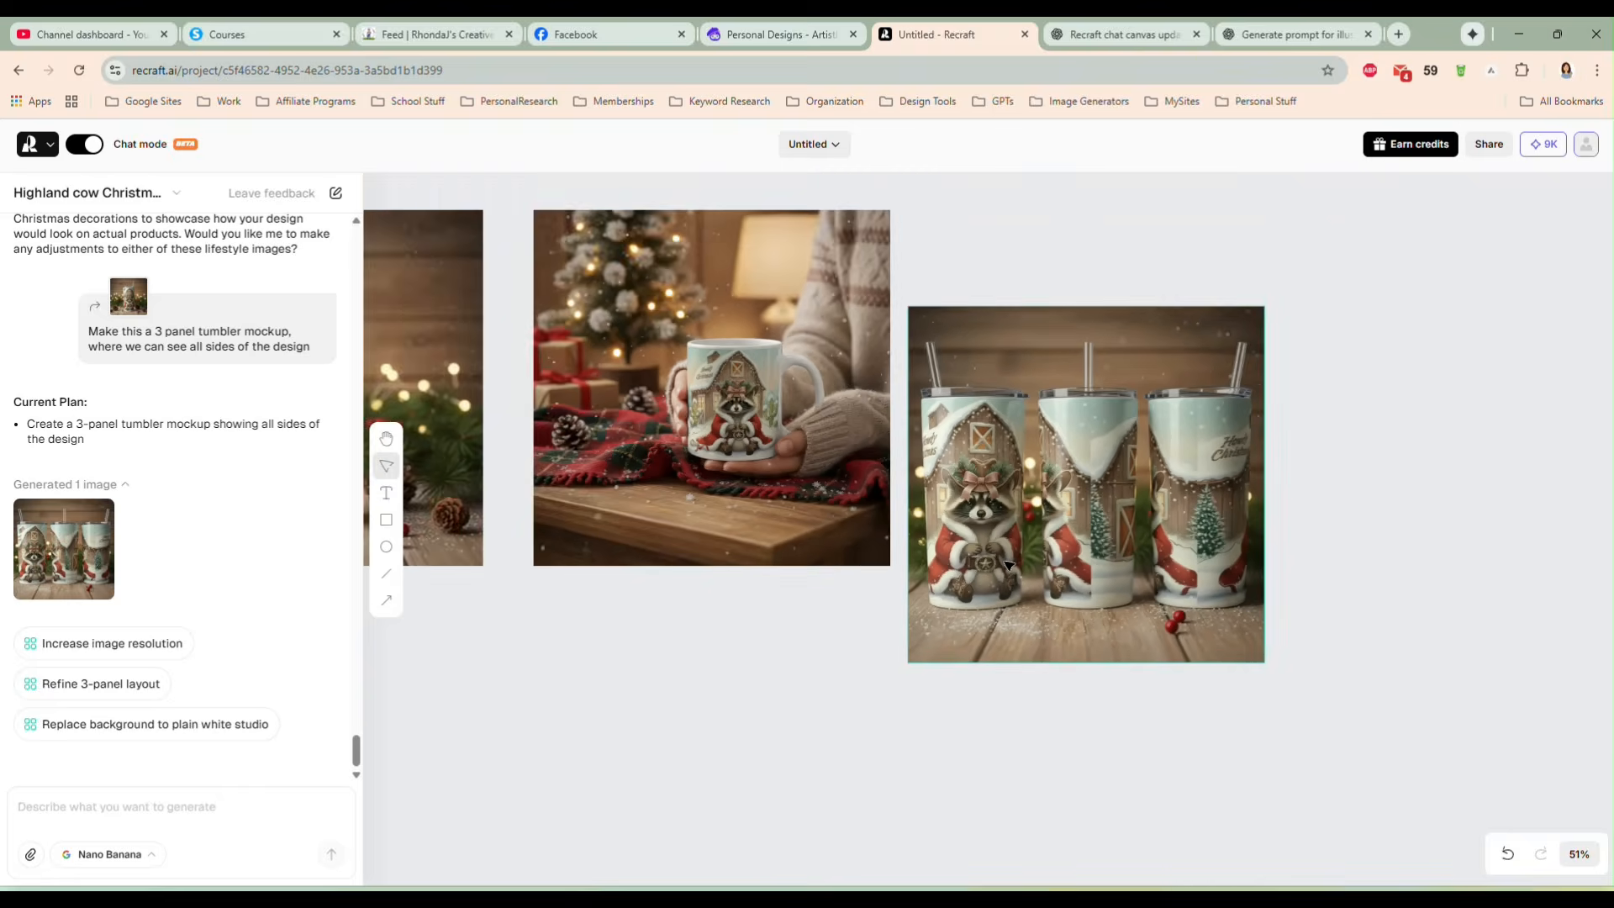
{"action": "left_click_drag", "start_coordinate": [796, 659], "coordinate": [937, 653]}
{"action": "scroll", "coordinate": [1212, 523], "scroll_direction": "down", "scroll_amount": 2}
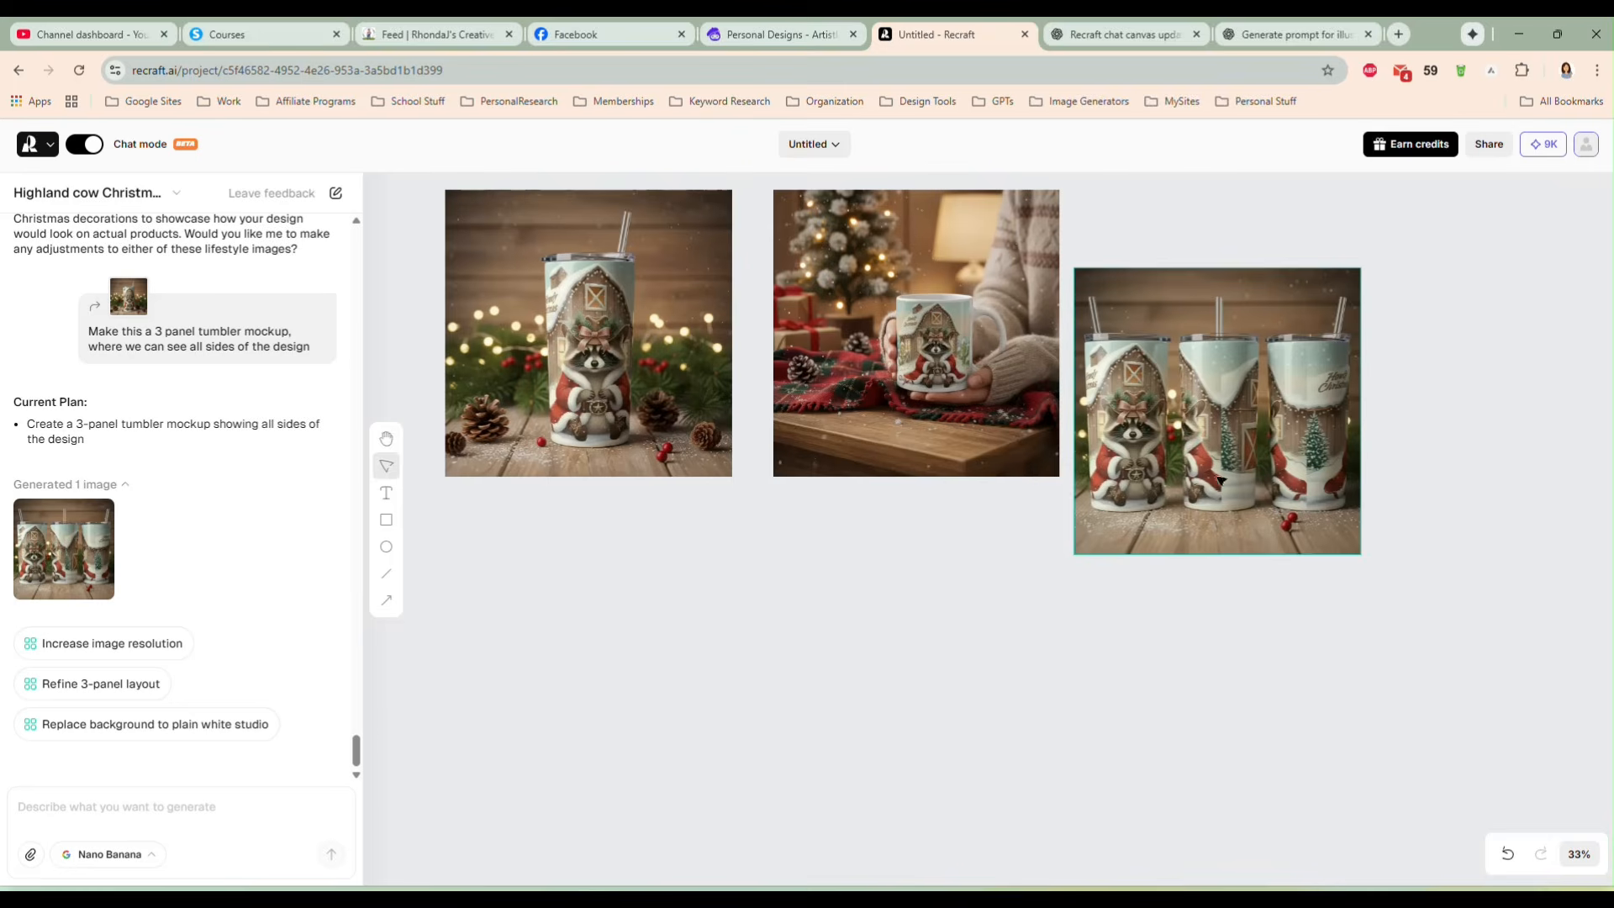
{"action": "left_click", "coordinate": [1216, 471]}
{"action": "key", "text": "Delete"}
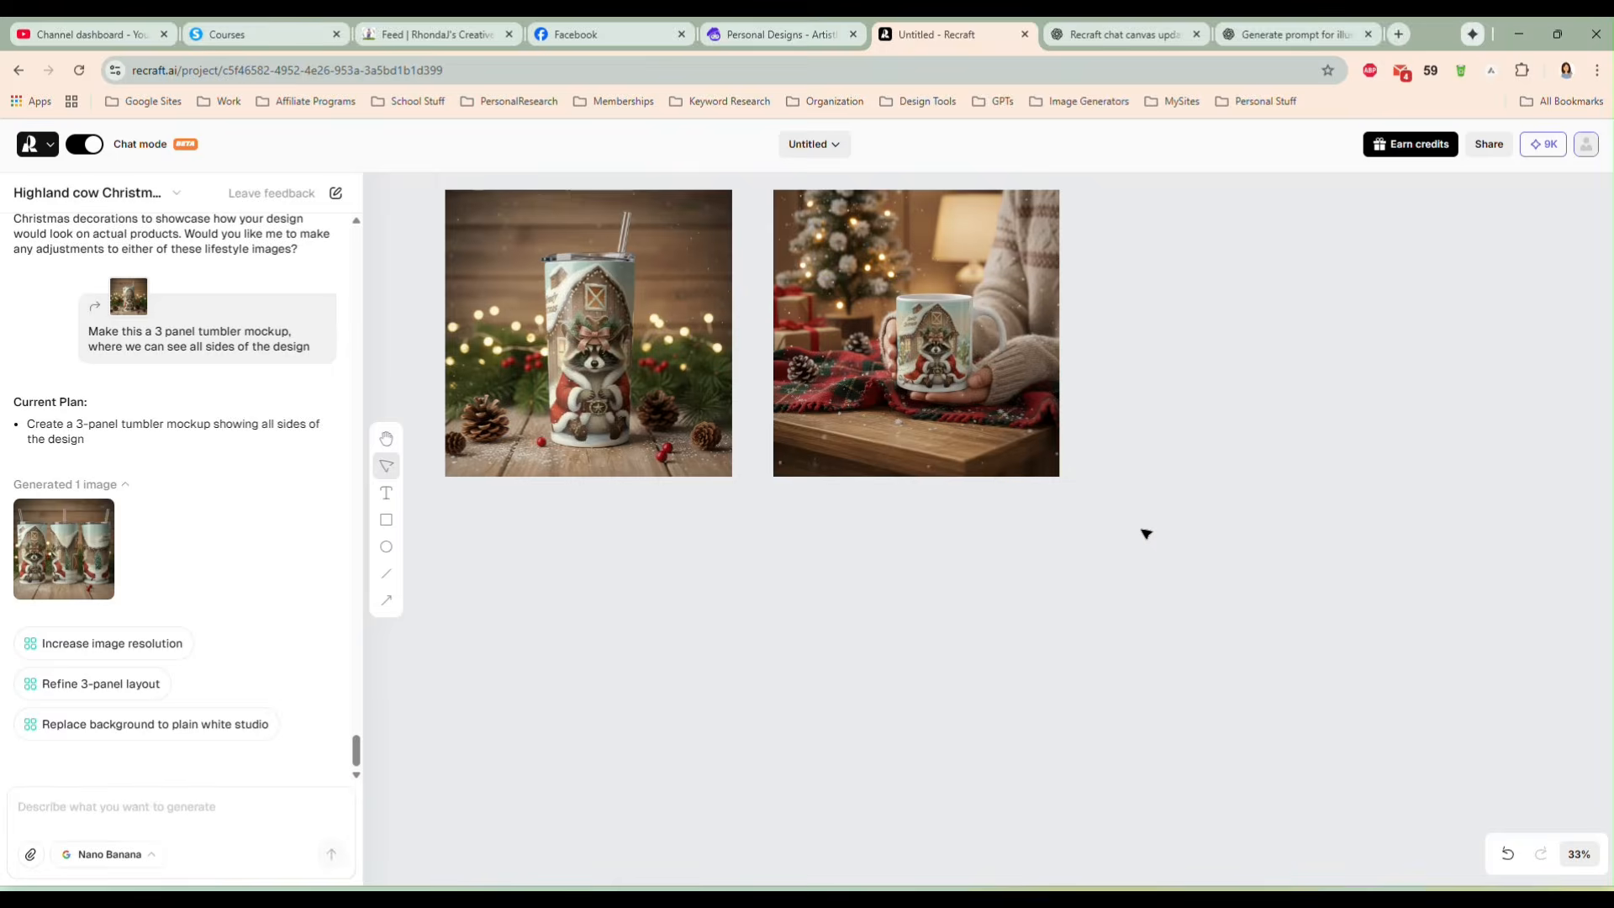
Step: Arrange the raccoon illustration, single tumbler mockup and coffee mug mockup in one evenly aligned row
{"action": "left_click_drag", "start_coordinate": [764, 617], "coordinate": [1048, 682]}
{"action": "left_click_drag", "start_coordinate": [925, 452], "coordinate": [893, 417]}
{"action": "left_click_drag", "start_coordinate": [1211, 408], "coordinate": [1167, 373]}
{"action": "left_click_drag", "start_coordinate": [519, 374], "coordinate": [556, 374]}
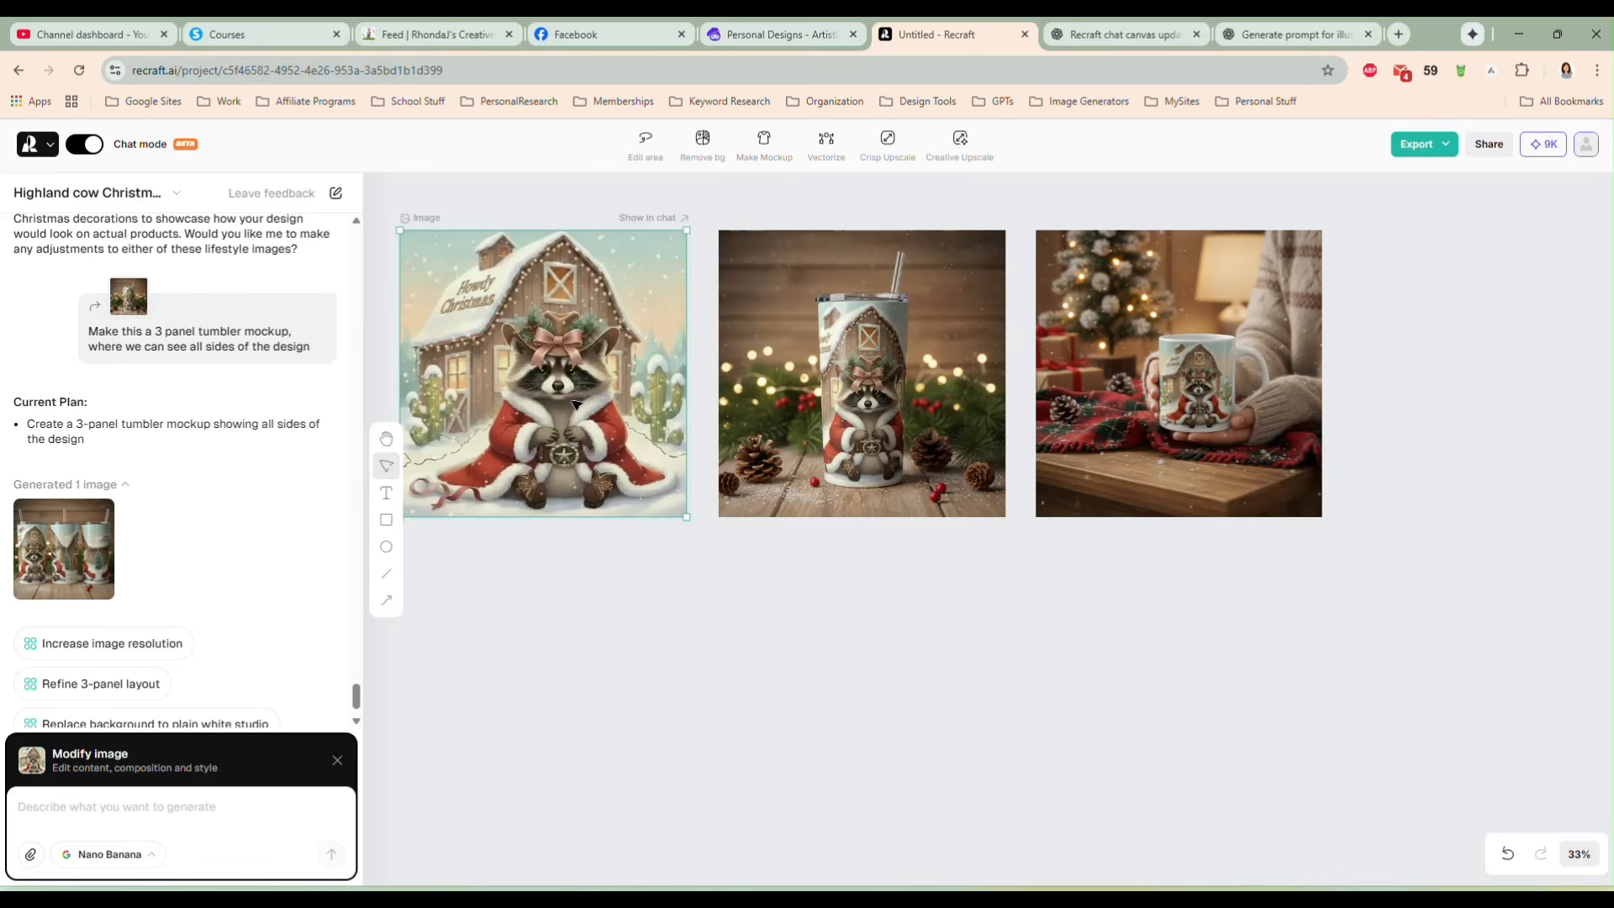
{"action": "left_click_drag", "start_coordinate": [681, 669], "coordinate": [768, 666]}
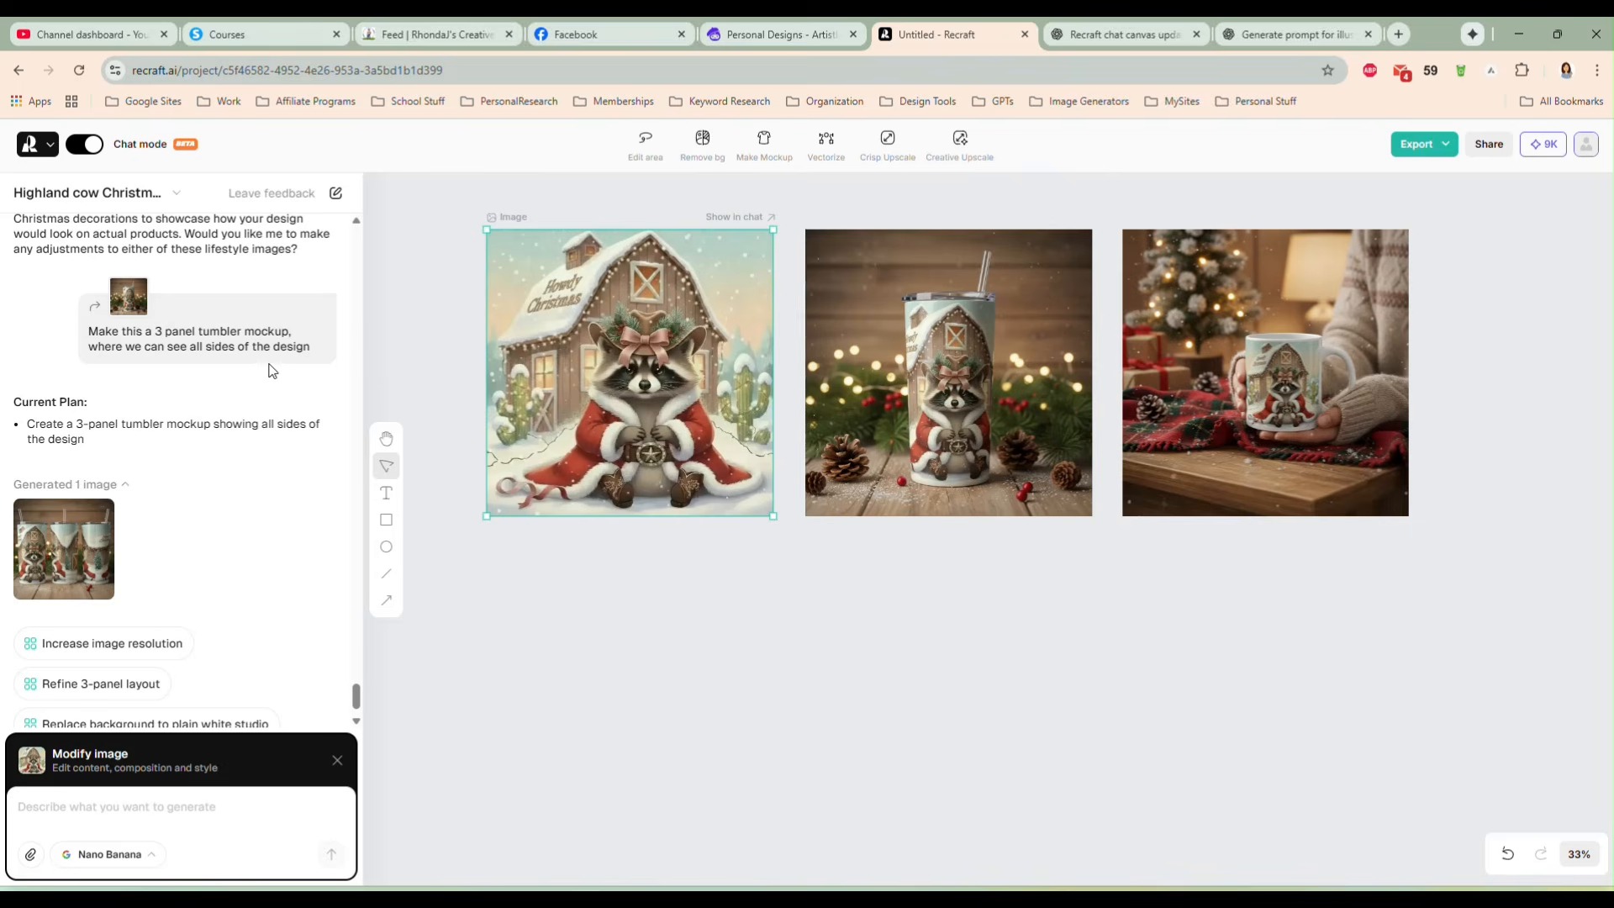
Step: Clear the canvas by deleting the tumbler mockup, the mug mockup and the raccoon illustration
{"action": "scroll", "coordinate": [433, 401], "scroll_direction": "up", "scroll_amount": 3}
{"action": "scroll", "coordinate": [435, 401], "scroll_direction": "down", "scroll_amount": 2}
{"action": "left_click", "coordinate": [875, 497]}
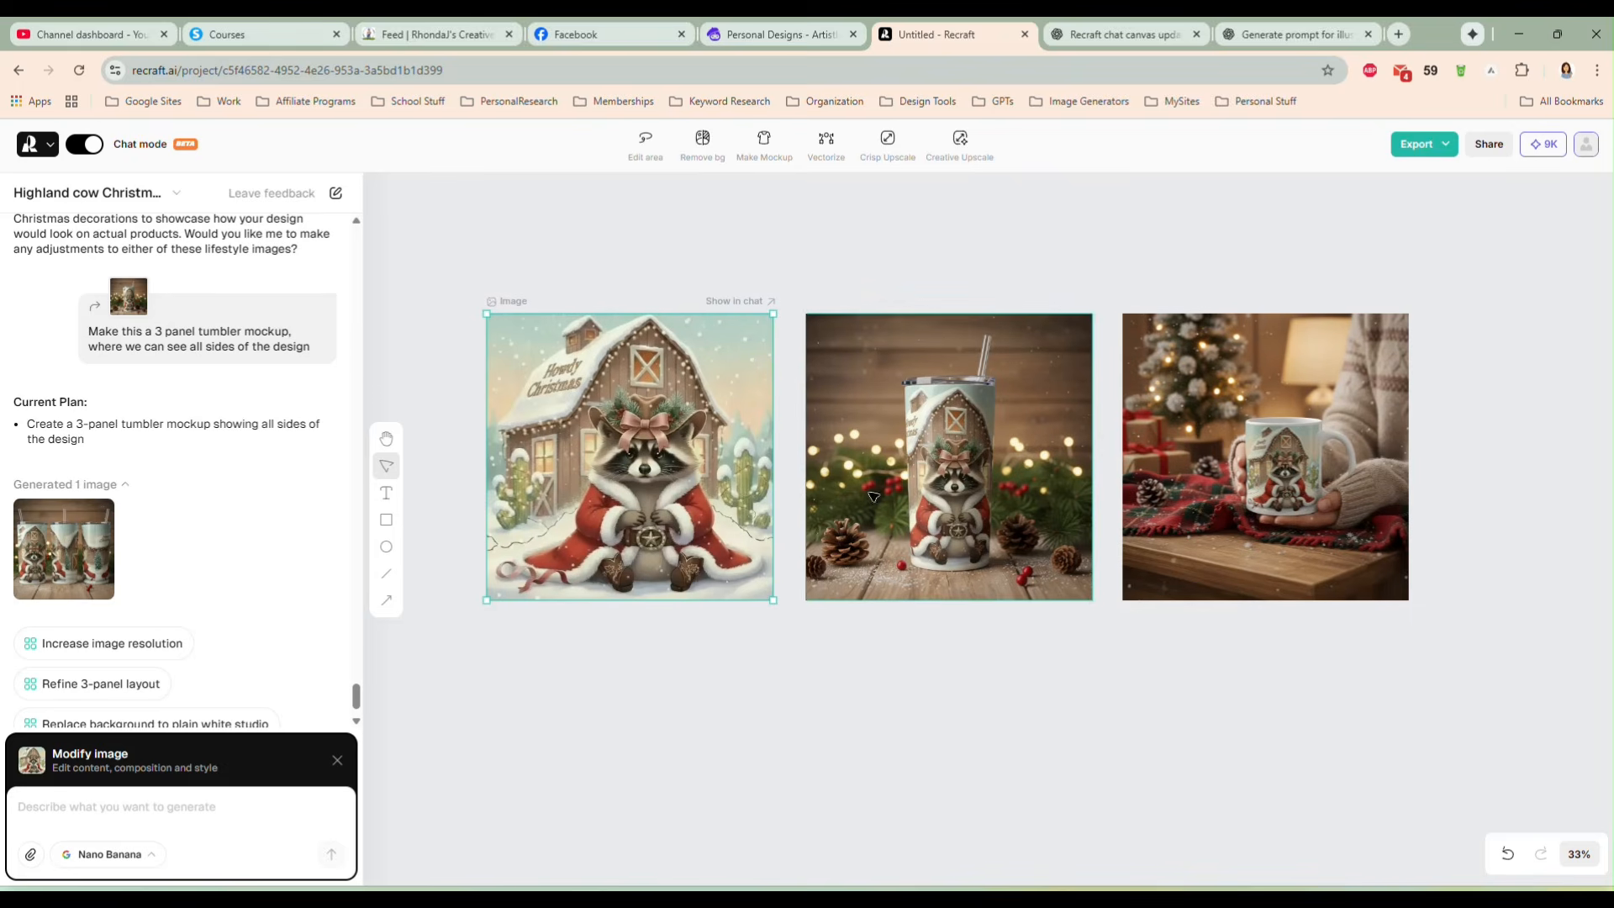
{"action": "key", "text": "Delete"}
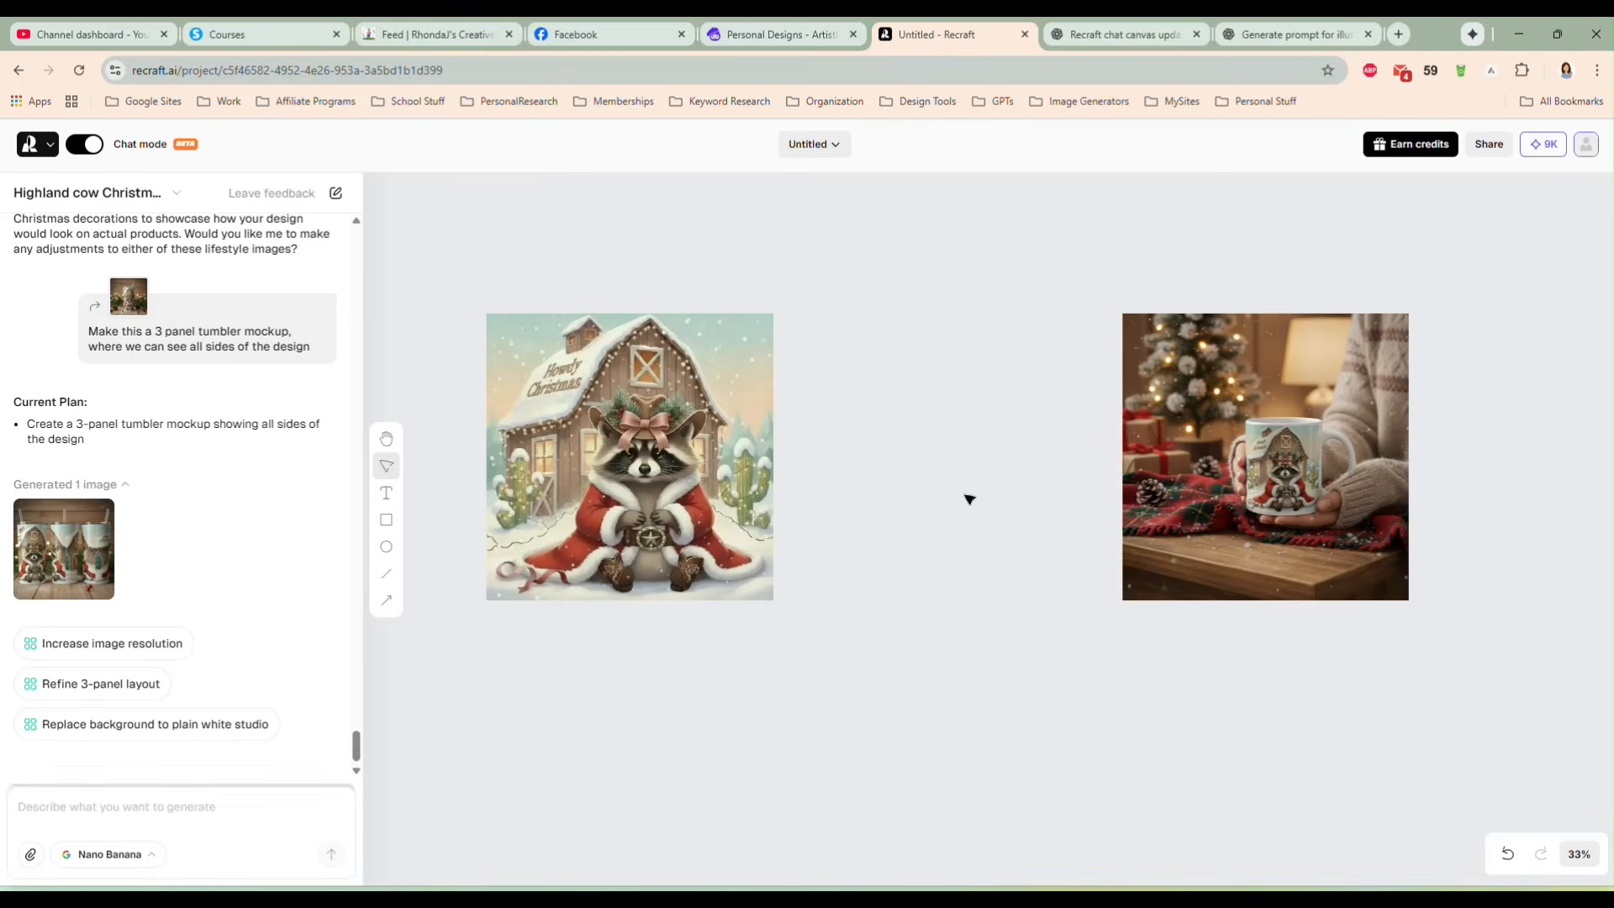
{"action": "left_click", "coordinate": [1192, 467]}
{"action": "key", "text": "Delete"}
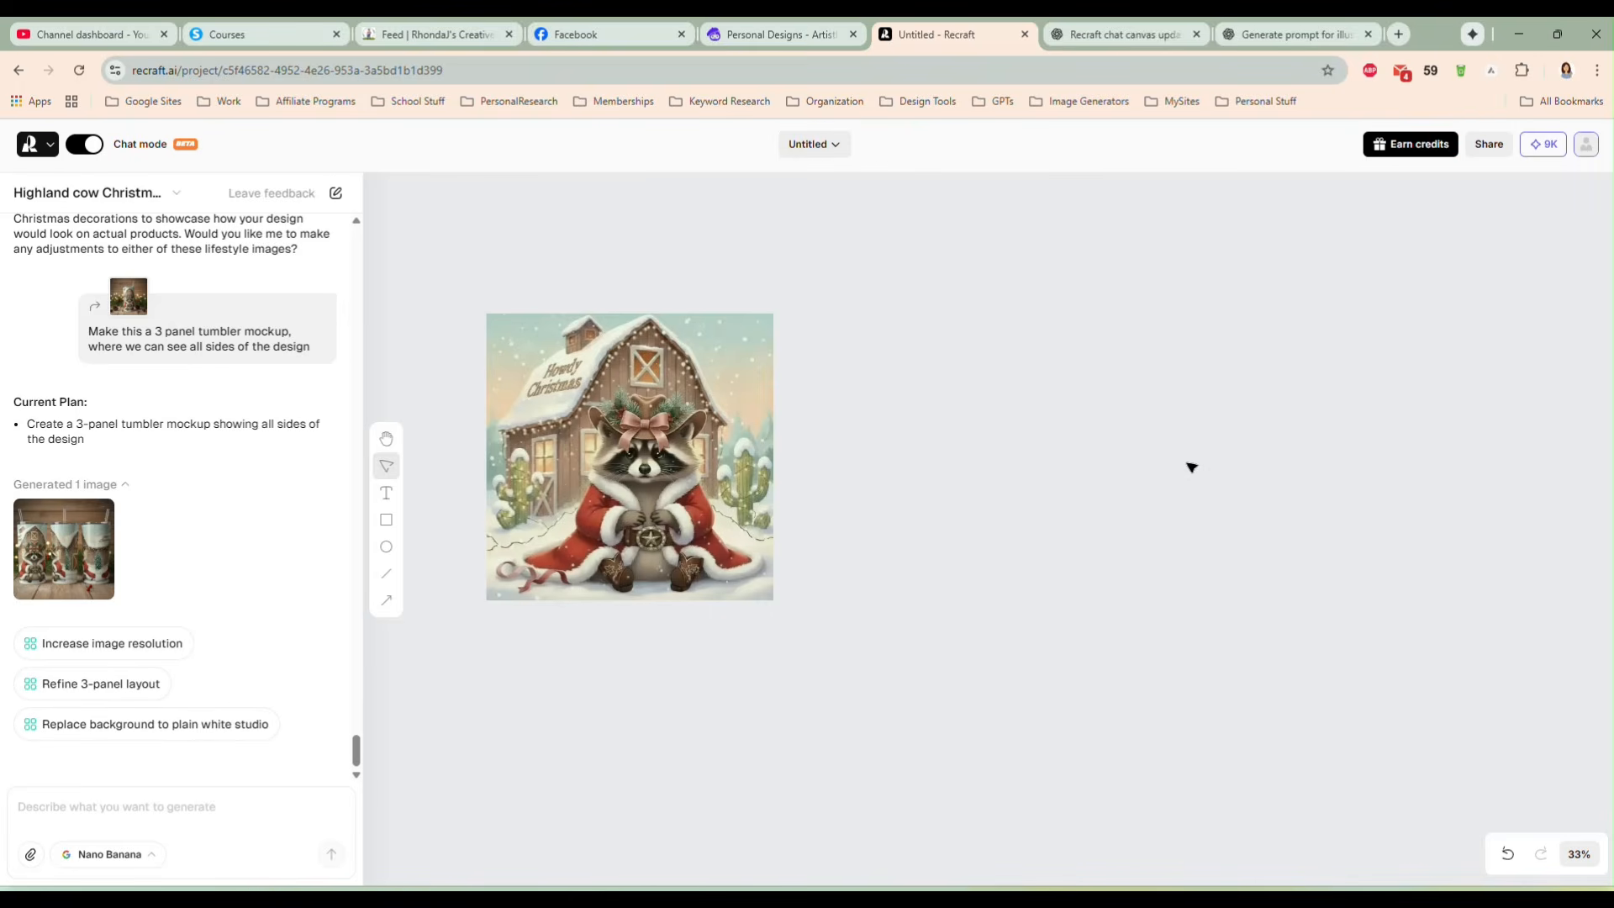
{"action": "left_click_drag", "start_coordinate": [654, 488], "coordinate": [709, 417]}
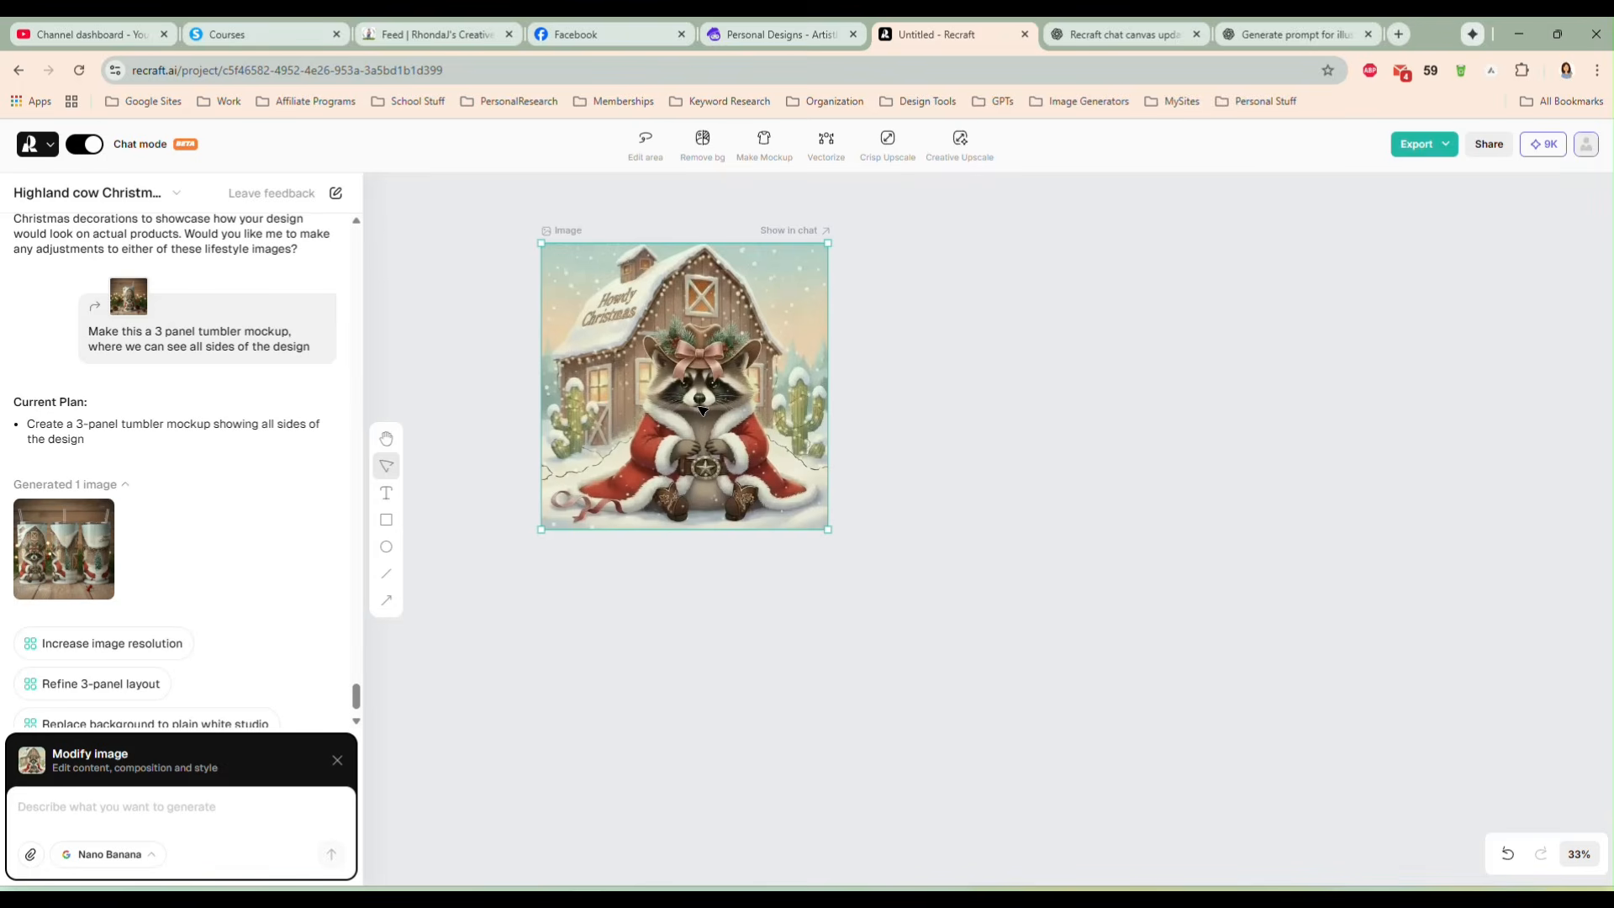
{"action": "key", "text": "Delete"}
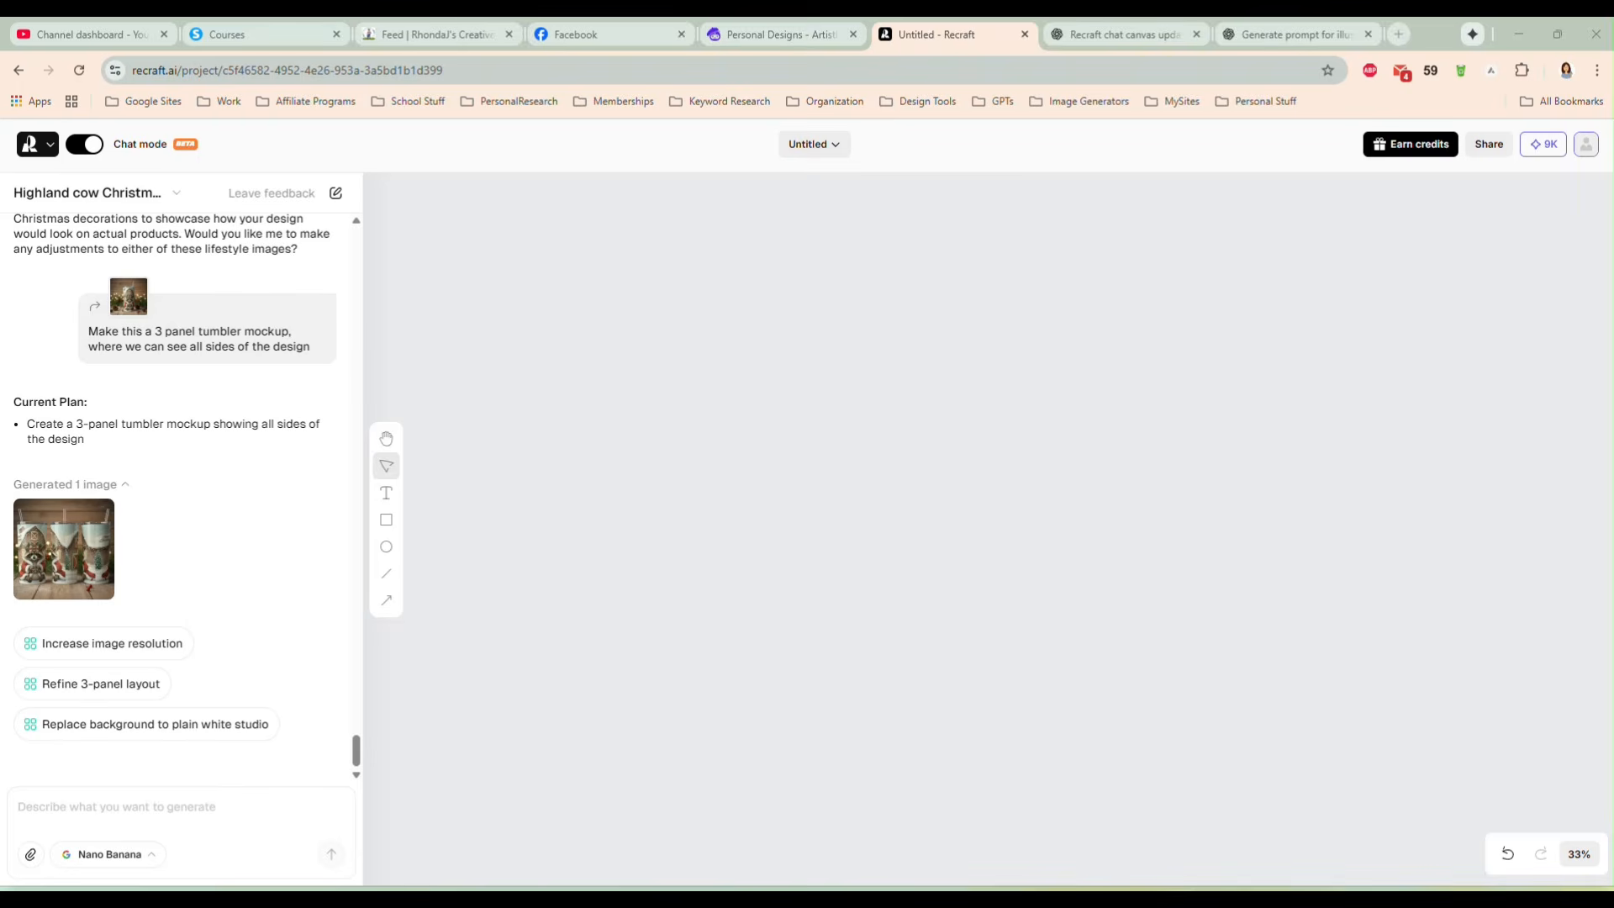
Step: Turn off chat mode and add the father-and-child beach sunset painting from the image history to the canvas
{"action": "left_click", "coordinate": [83, 144]}
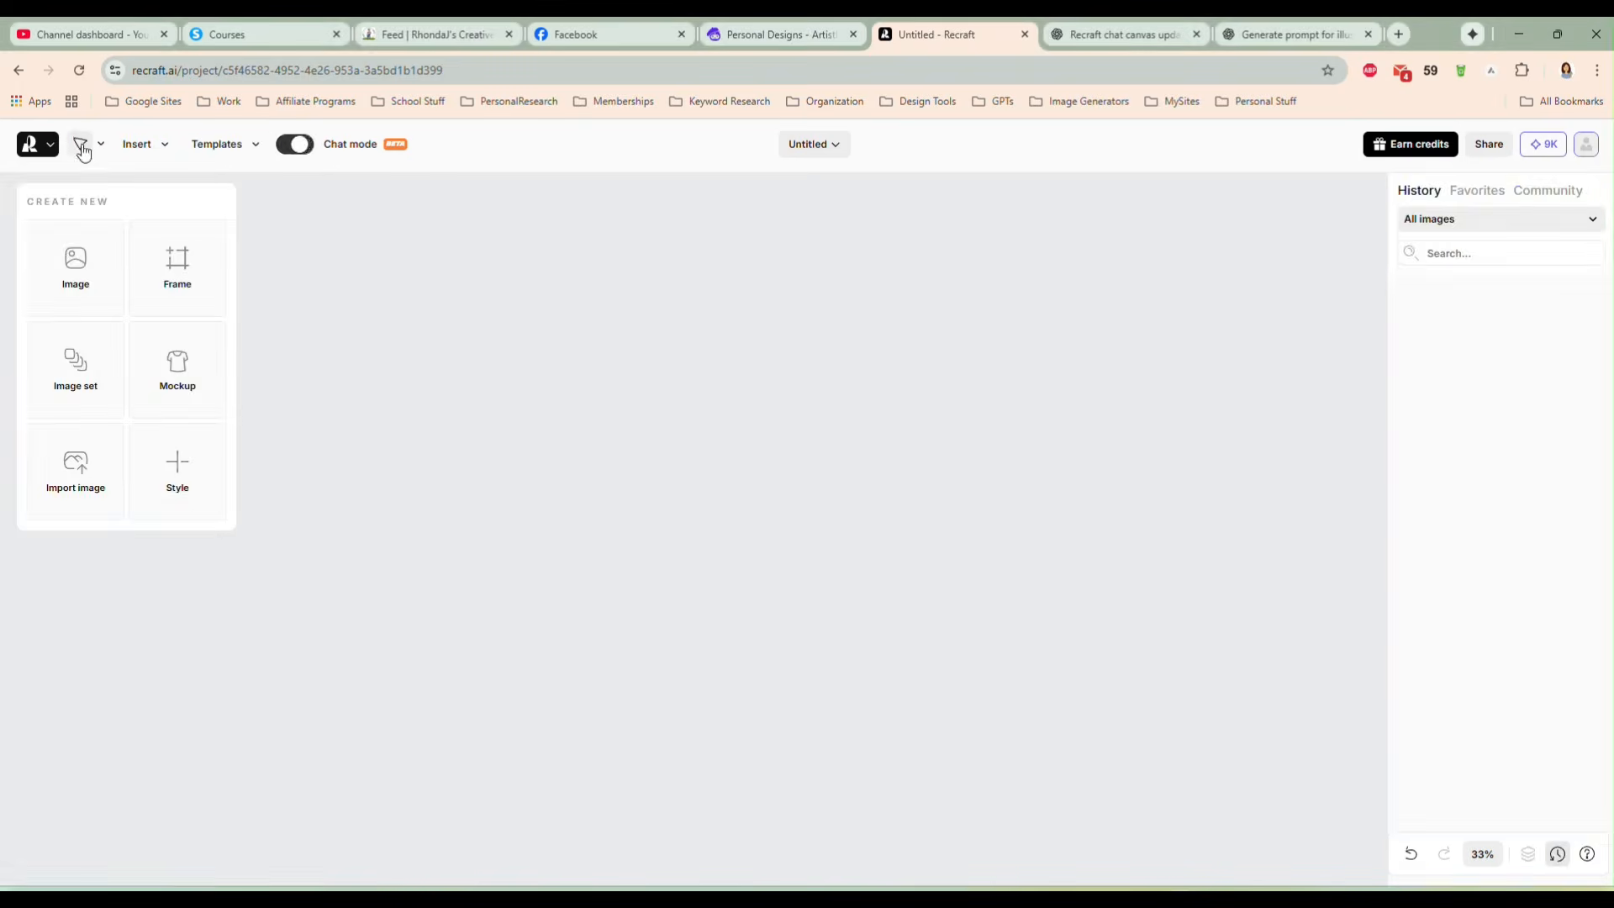
{"action": "scroll", "coordinate": [1497, 546], "scroll_direction": "down", "scroll_amount": 3}
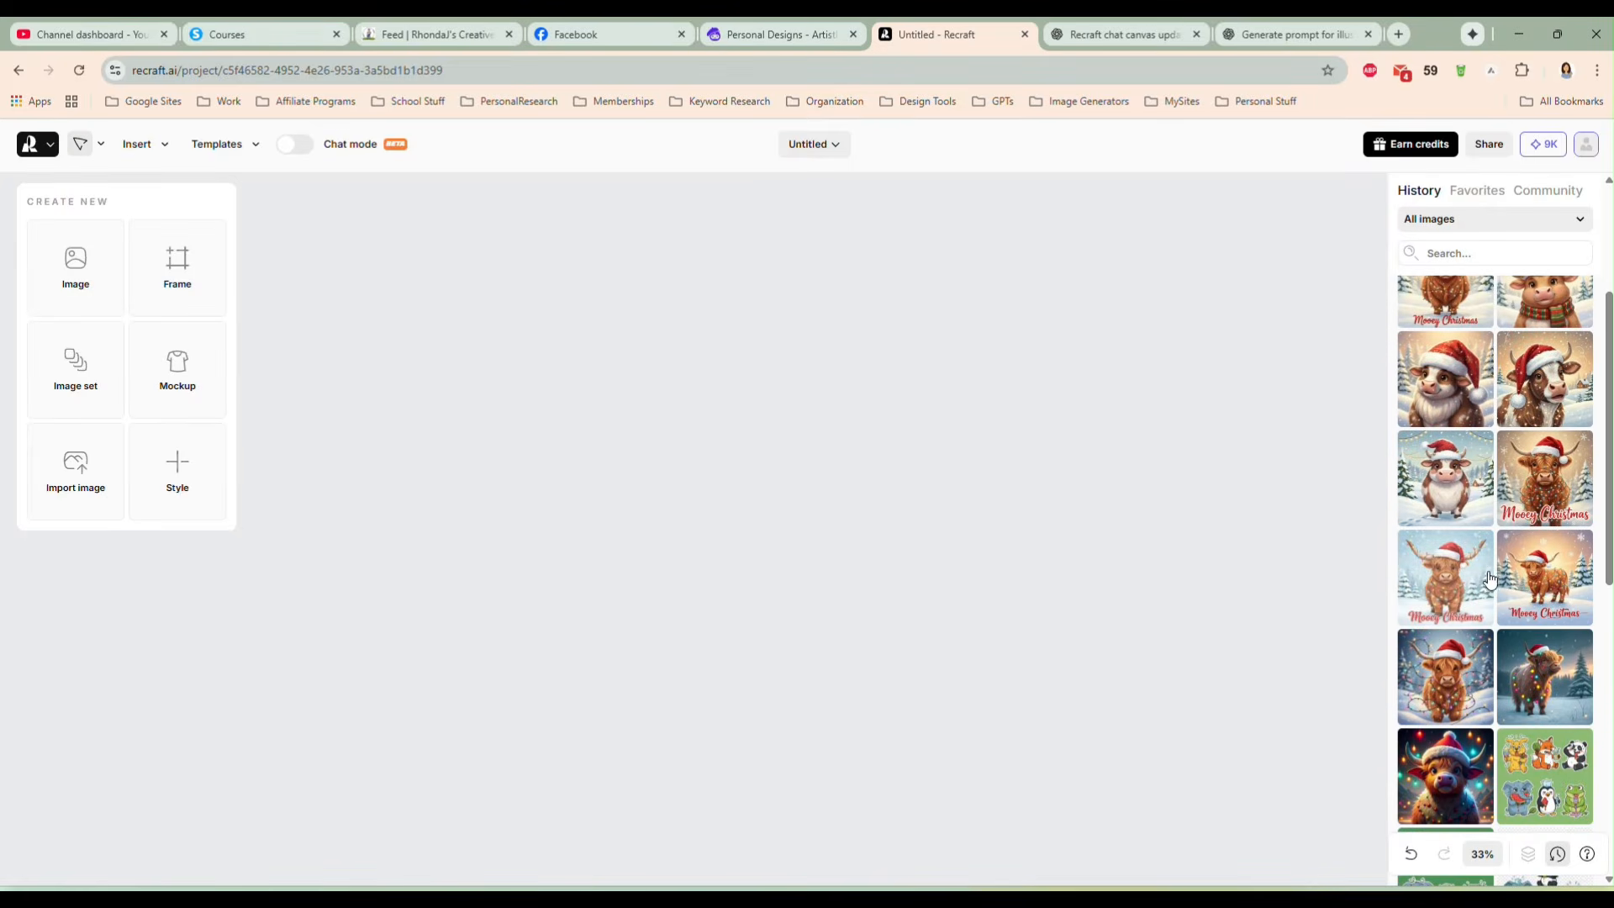
{"action": "scroll", "coordinate": [1525, 580], "scroll_direction": "down", "scroll_amount": 5}
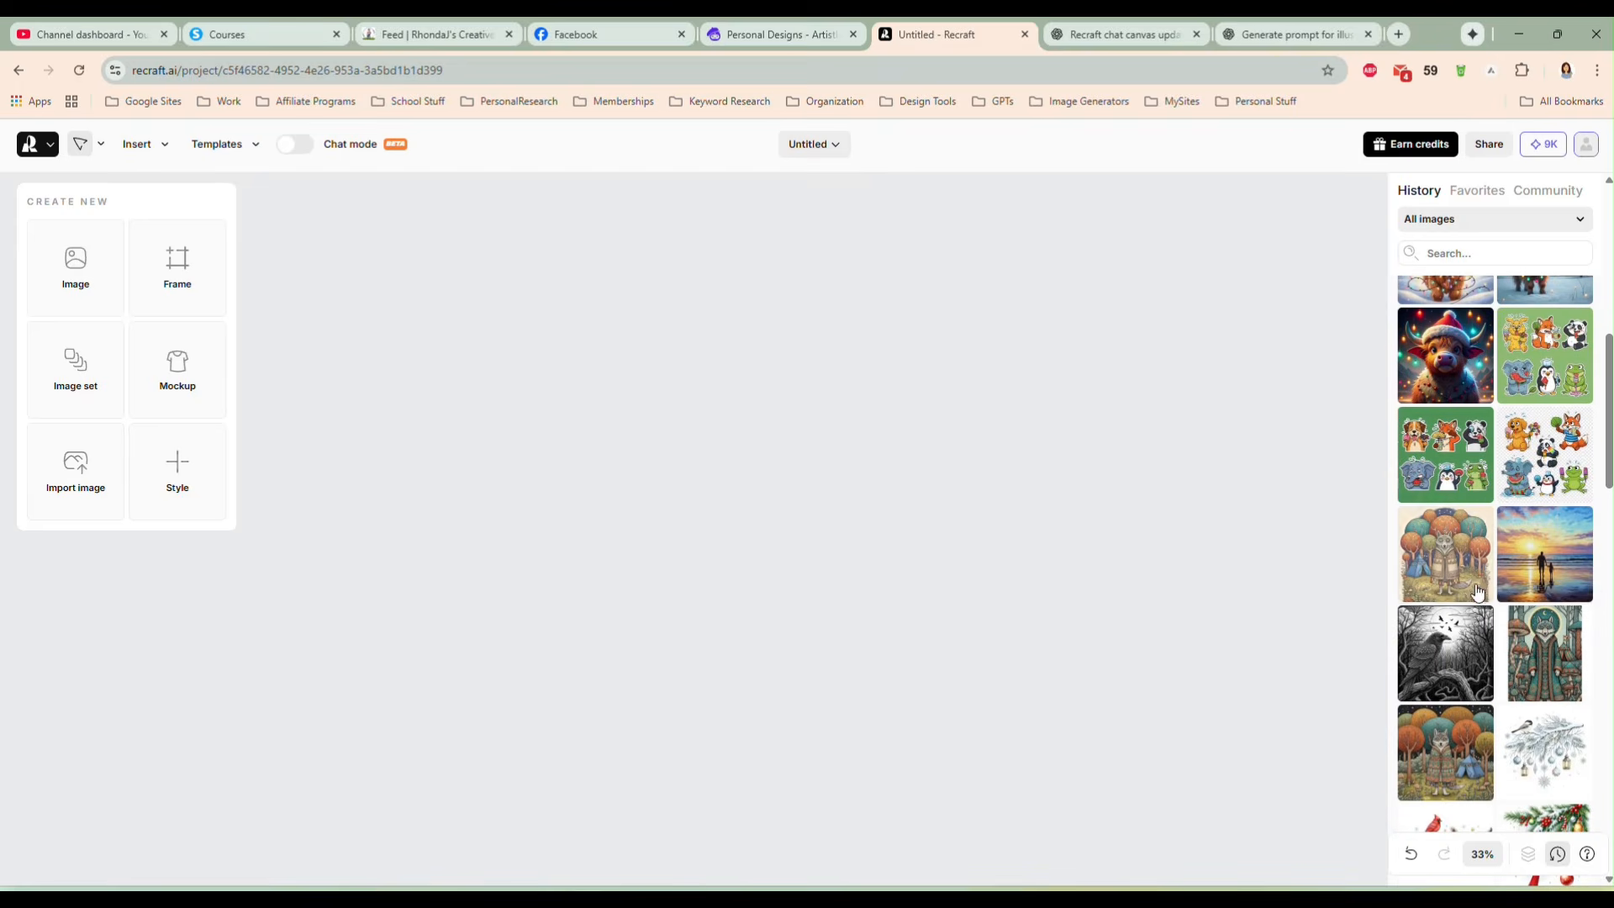
{"action": "left_click", "coordinate": [1546, 566]}
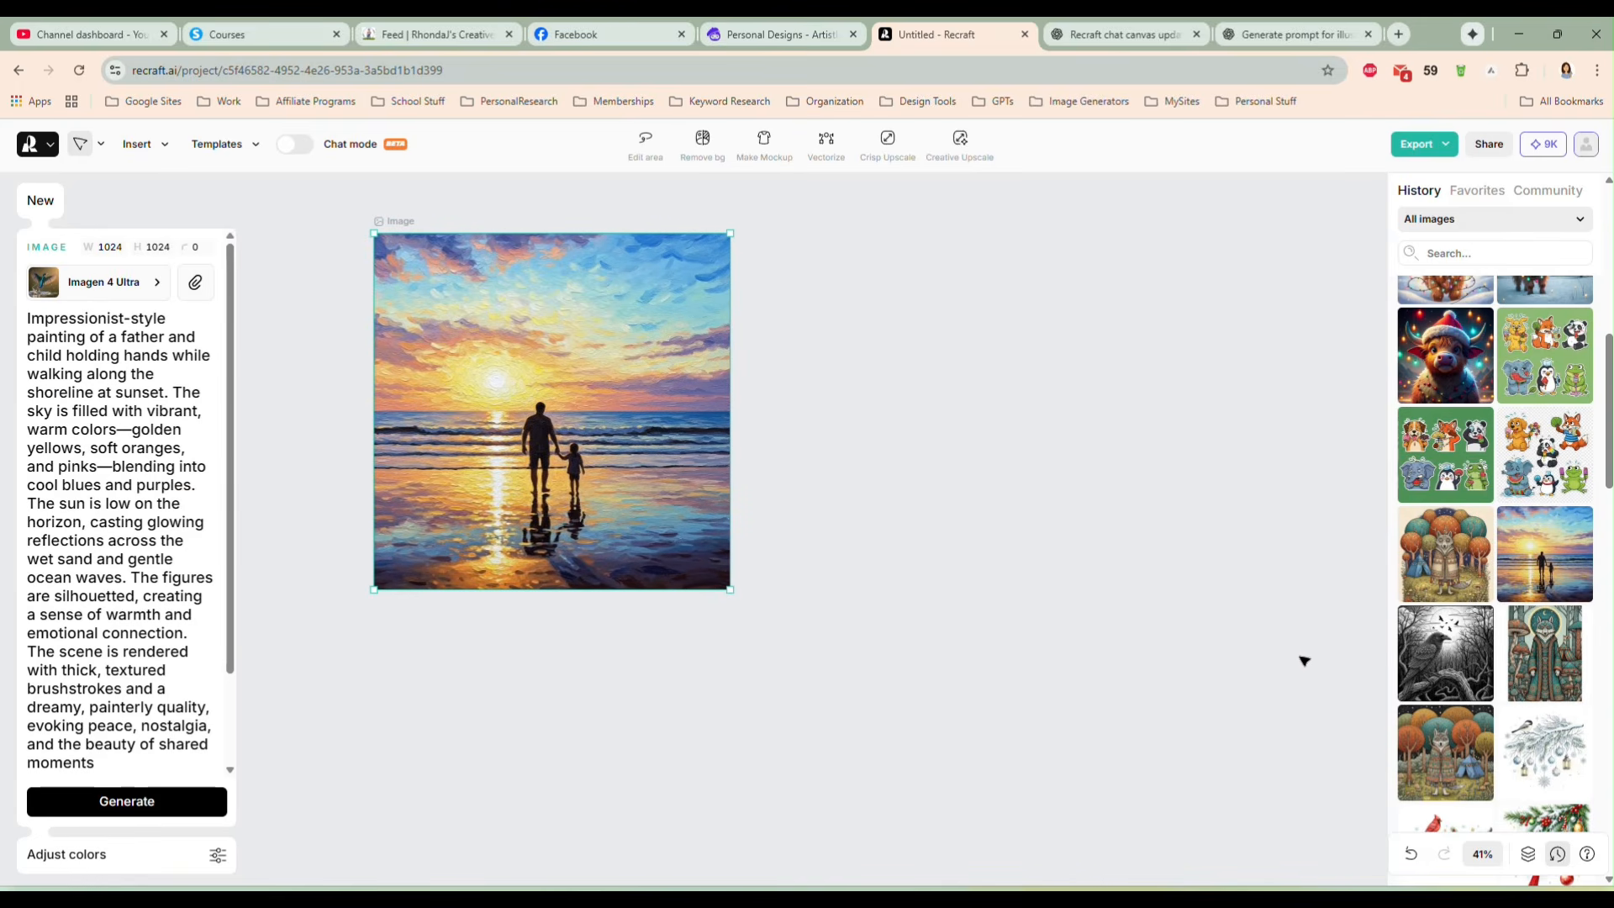
Step: Add the autumn Highland cow illustration with the cream bow from the image history to the canvas
{"action": "scroll", "coordinate": [1527, 641], "scroll_direction": "down", "scroll_amount": 1}
{"action": "scroll", "coordinate": [1528, 643], "scroll_direction": "down", "scroll_amount": 5}
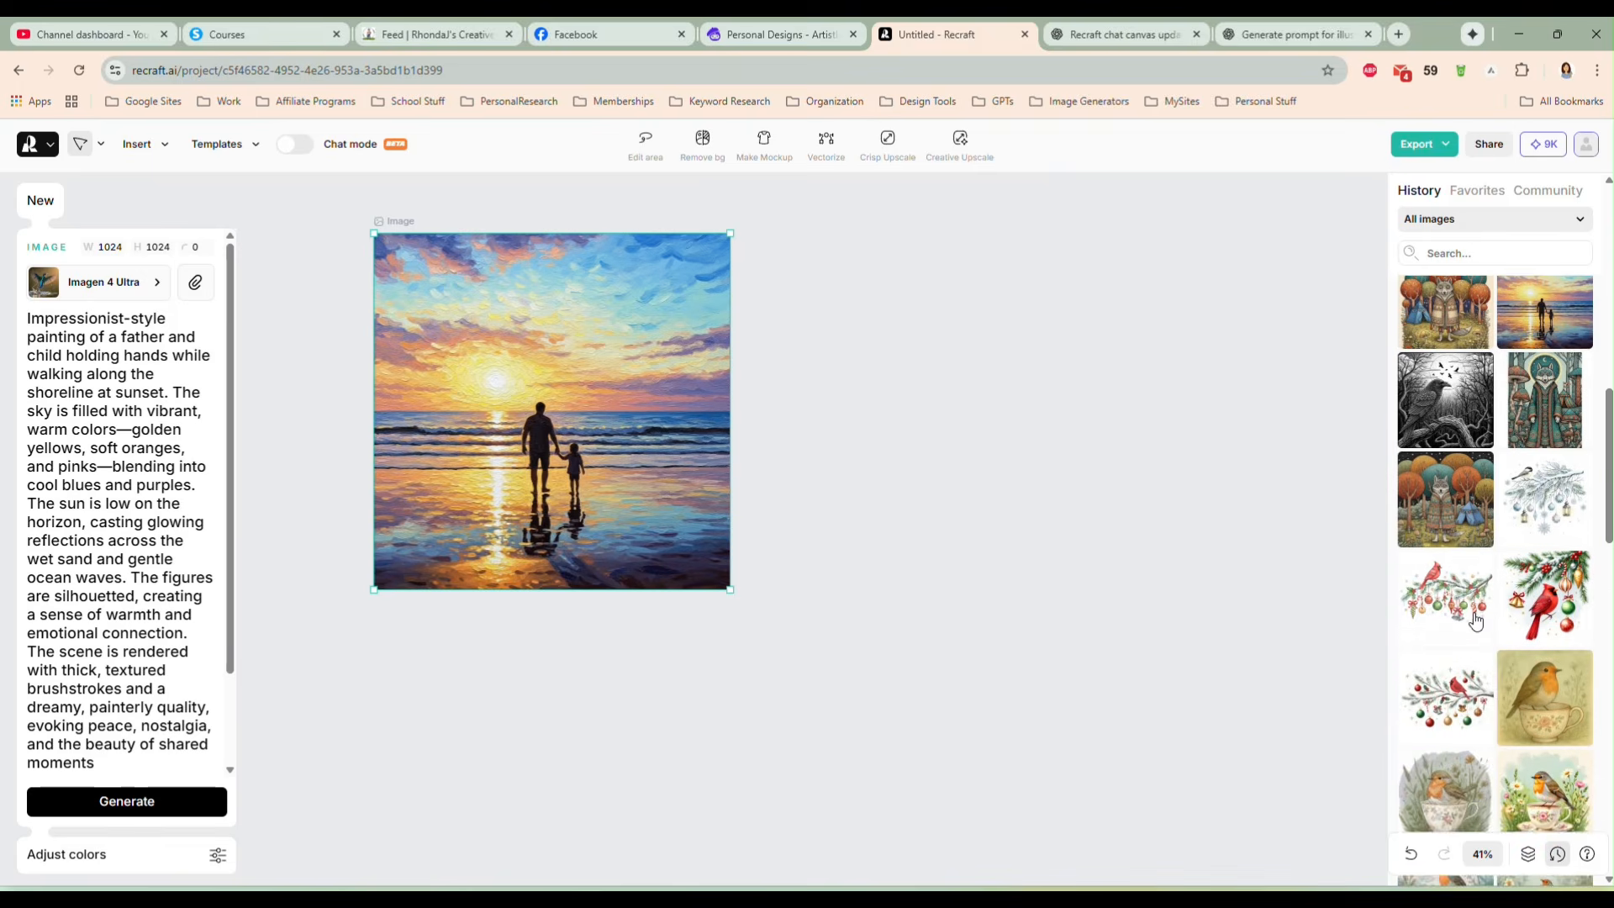
{"action": "scroll", "coordinate": [1471, 635], "scroll_direction": "down", "scroll_amount": 3}
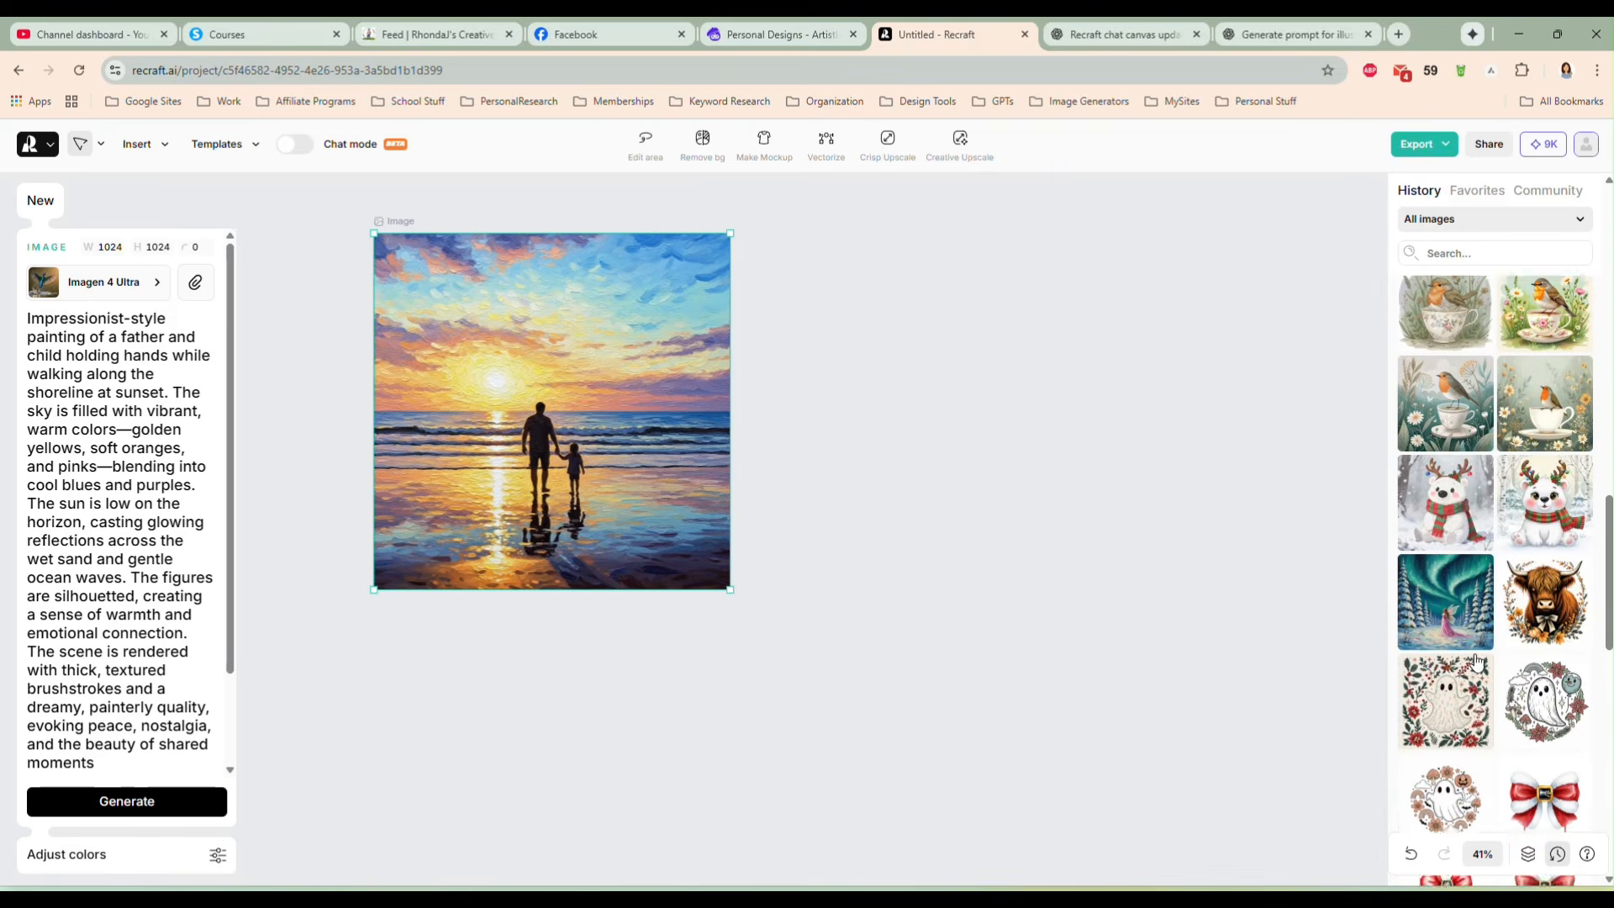
{"action": "left_click", "coordinate": [1548, 611]}
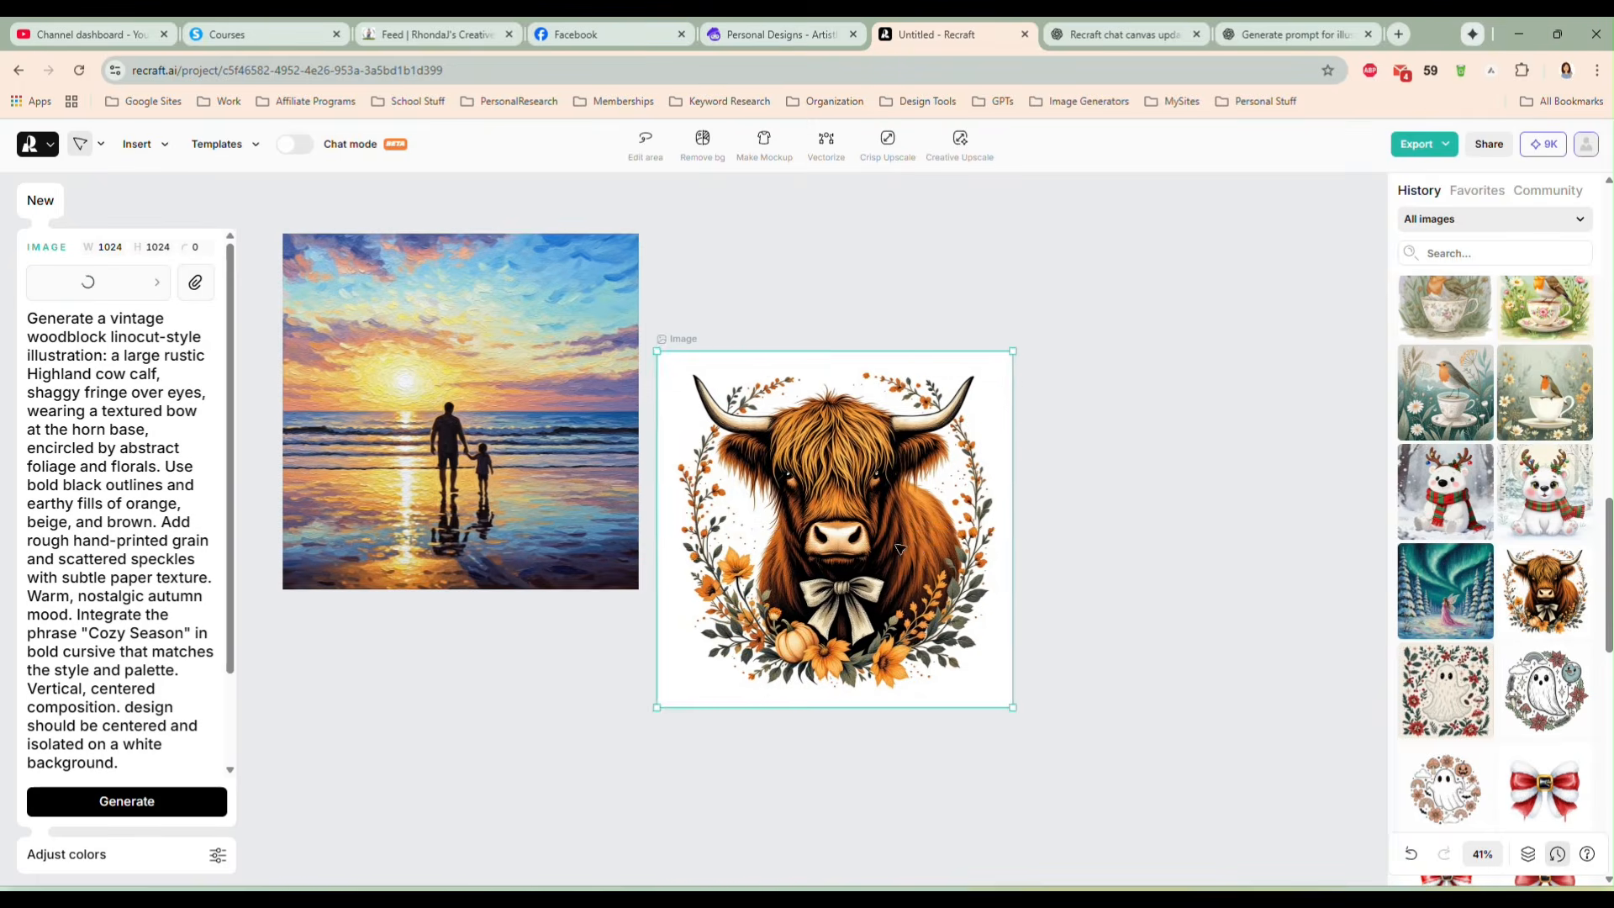
Step: Add a red pickup truck filled with wildflowers from the image history and line it up beside the Highland cow
{"action": "scroll", "coordinate": [1511, 662], "scroll_direction": "down", "scroll_amount": 4}
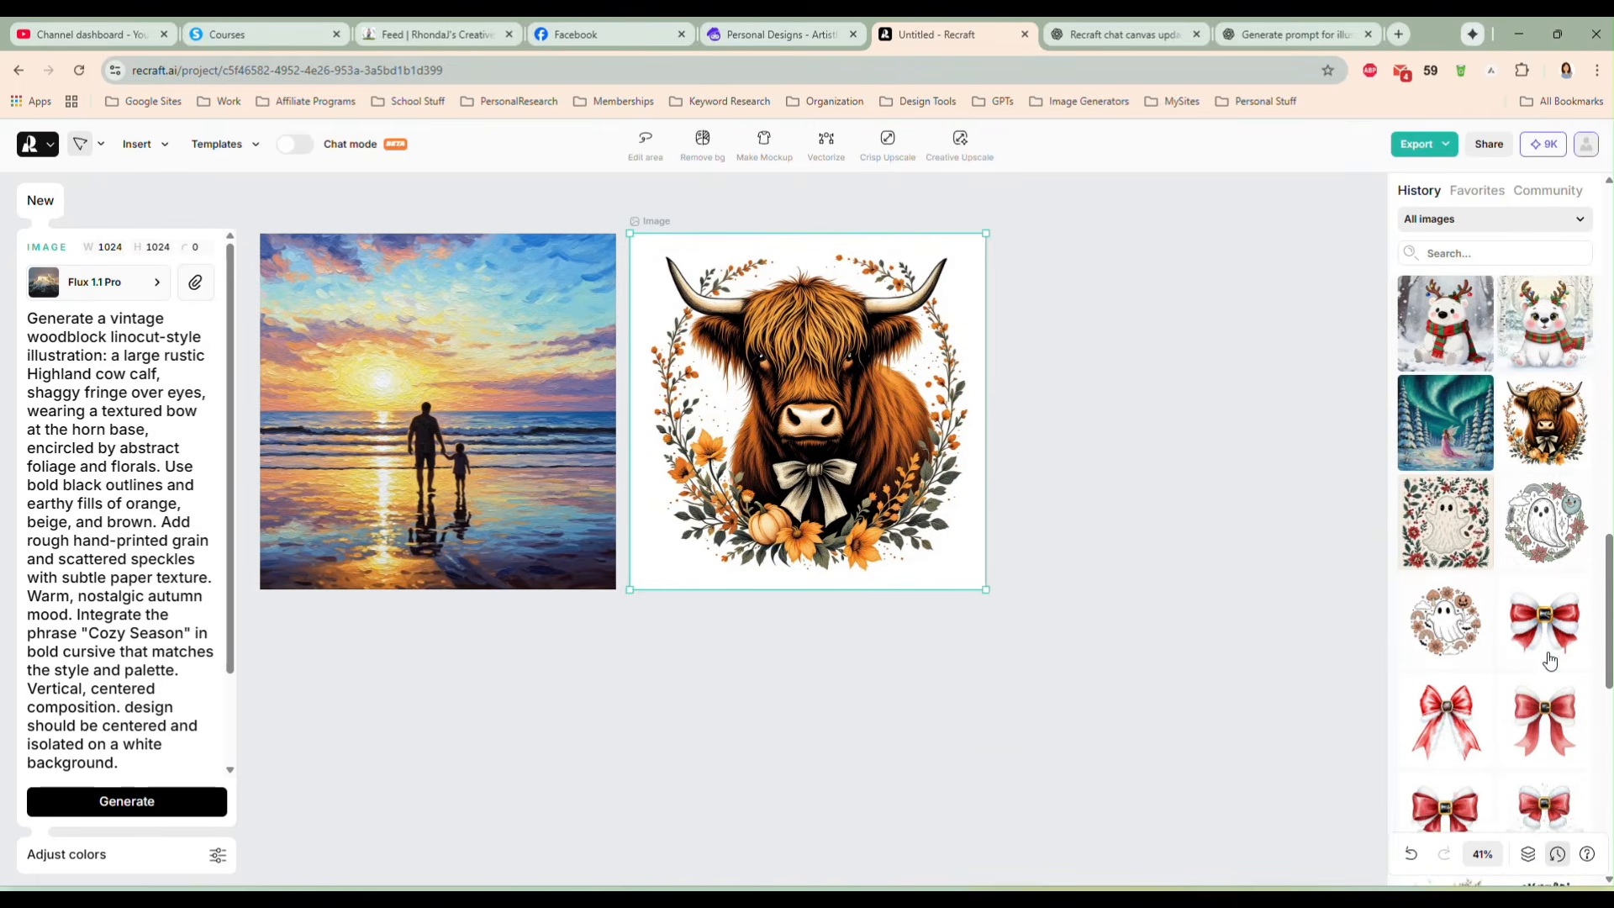
{"action": "scroll", "coordinate": [1511, 662], "scroll_direction": "down", "scroll_amount": 5}
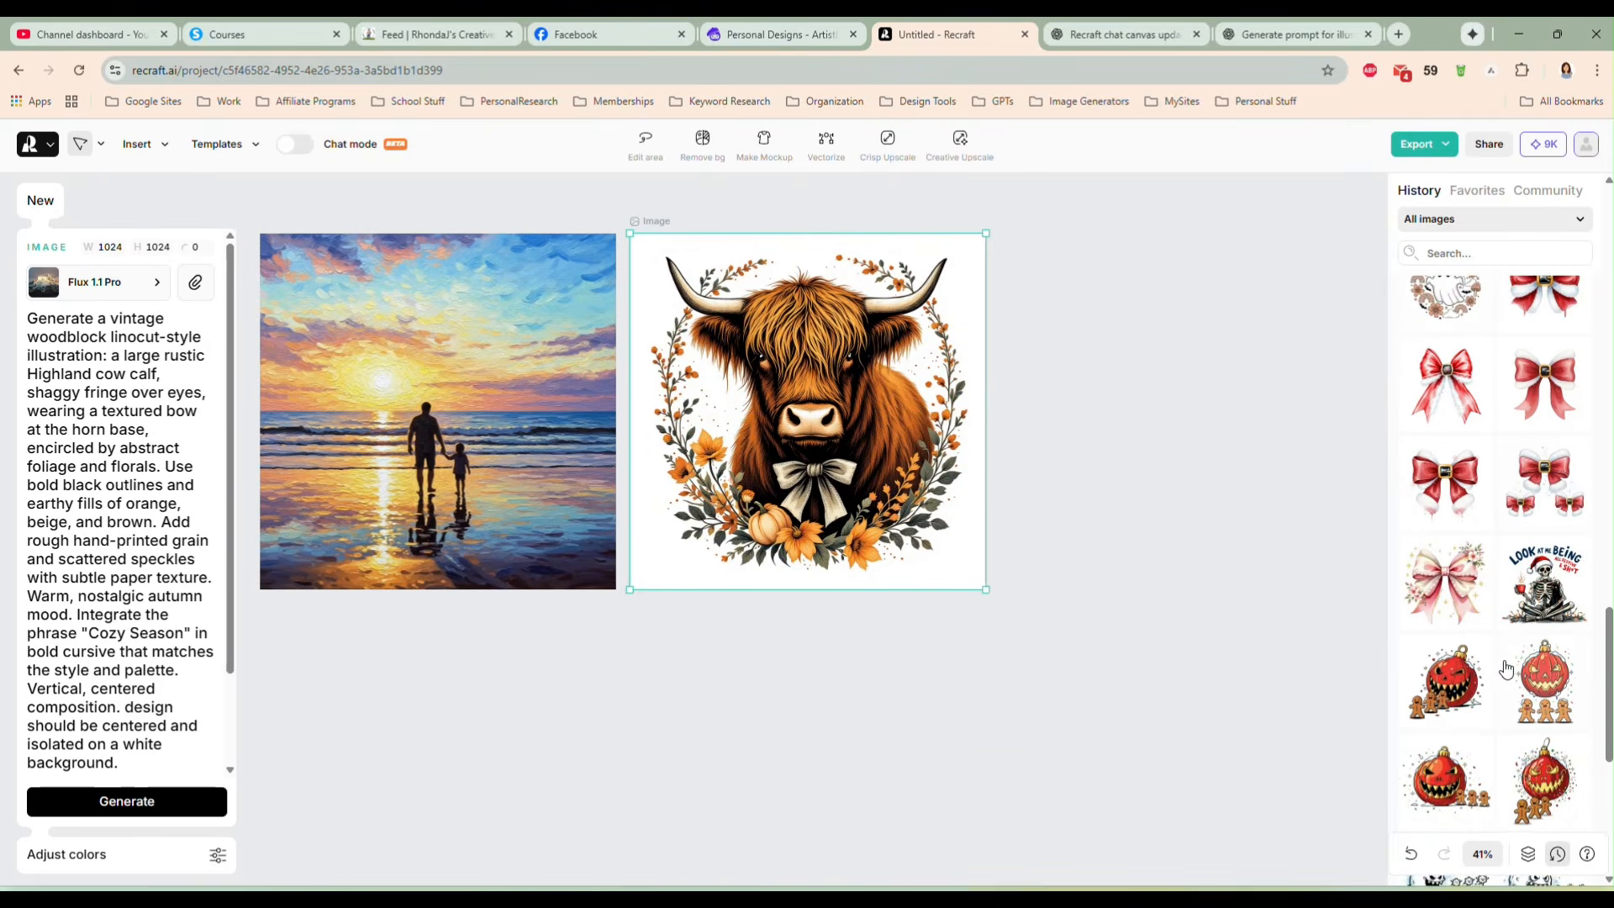
{"action": "scroll", "coordinate": [1507, 669], "scroll_direction": "down", "scroll_amount": 10}
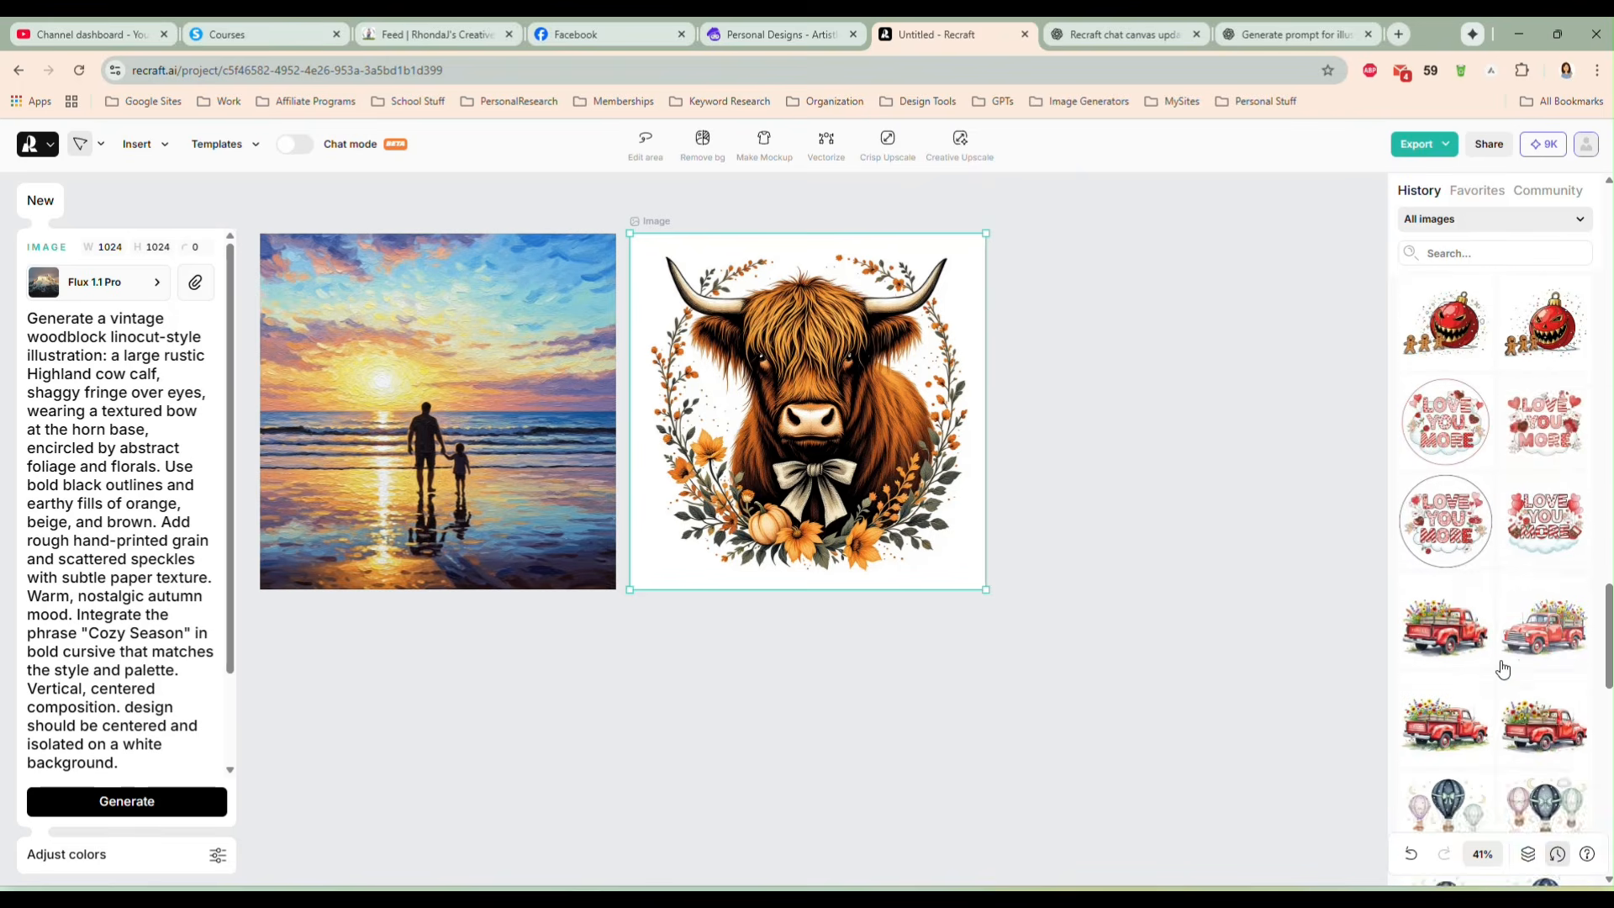
{"action": "scroll", "coordinate": [1504, 668], "scroll_direction": "down", "scroll_amount": 10}
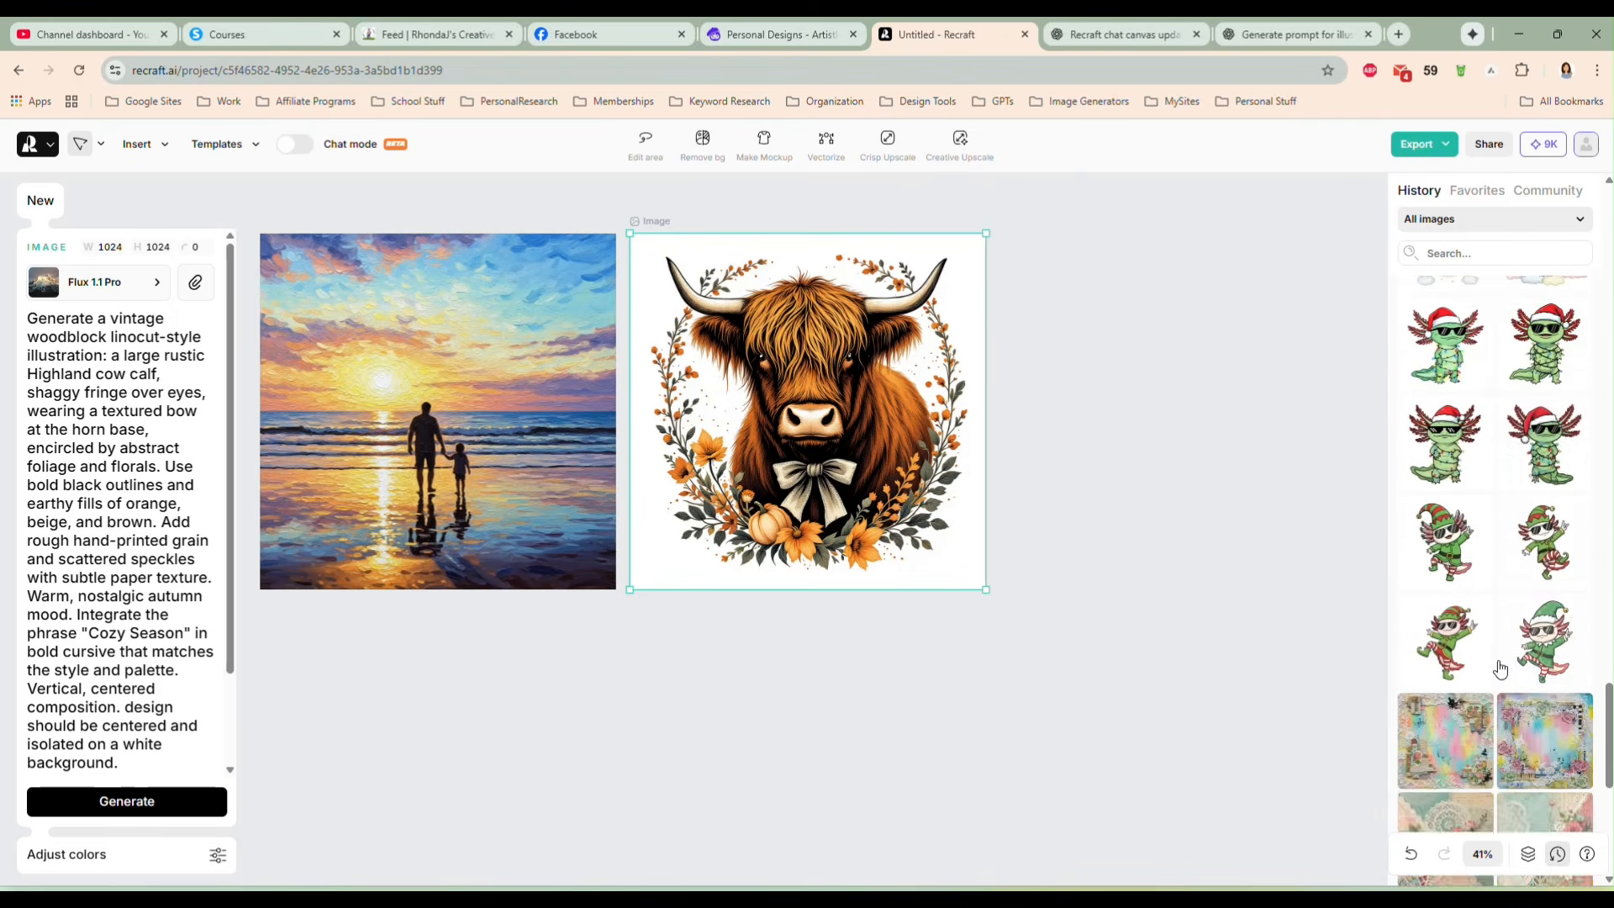
{"action": "scroll", "coordinate": [1496, 662], "scroll_direction": "up", "scroll_amount": 10}
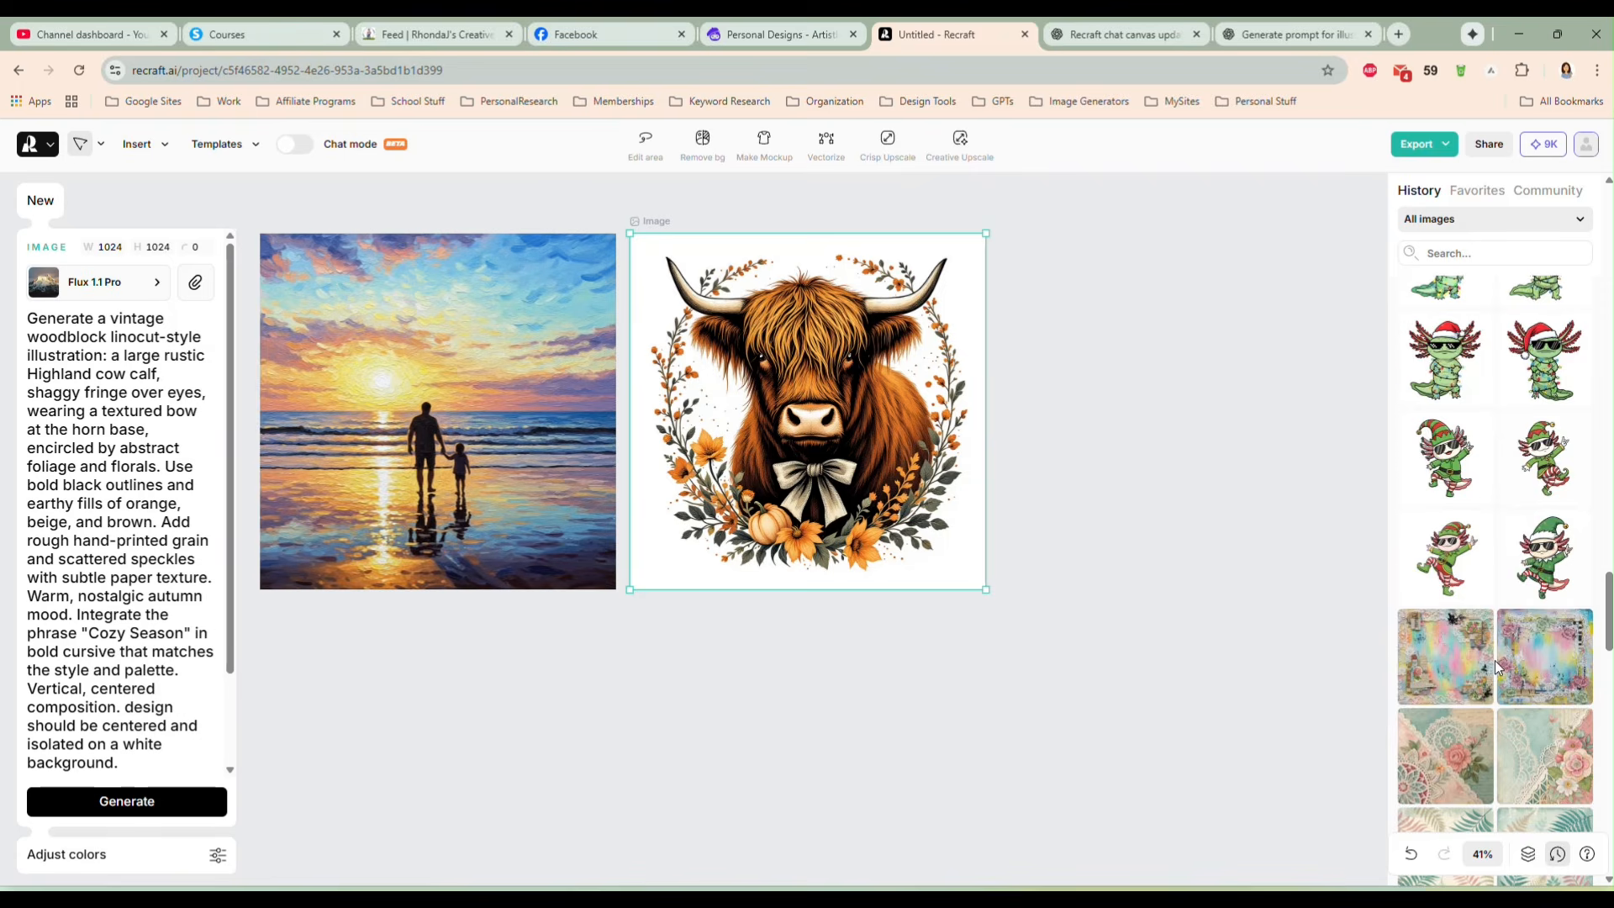
{"action": "scroll", "coordinate": [1495, 660], "scroll_direction": "up", "scroll_amount": 2}
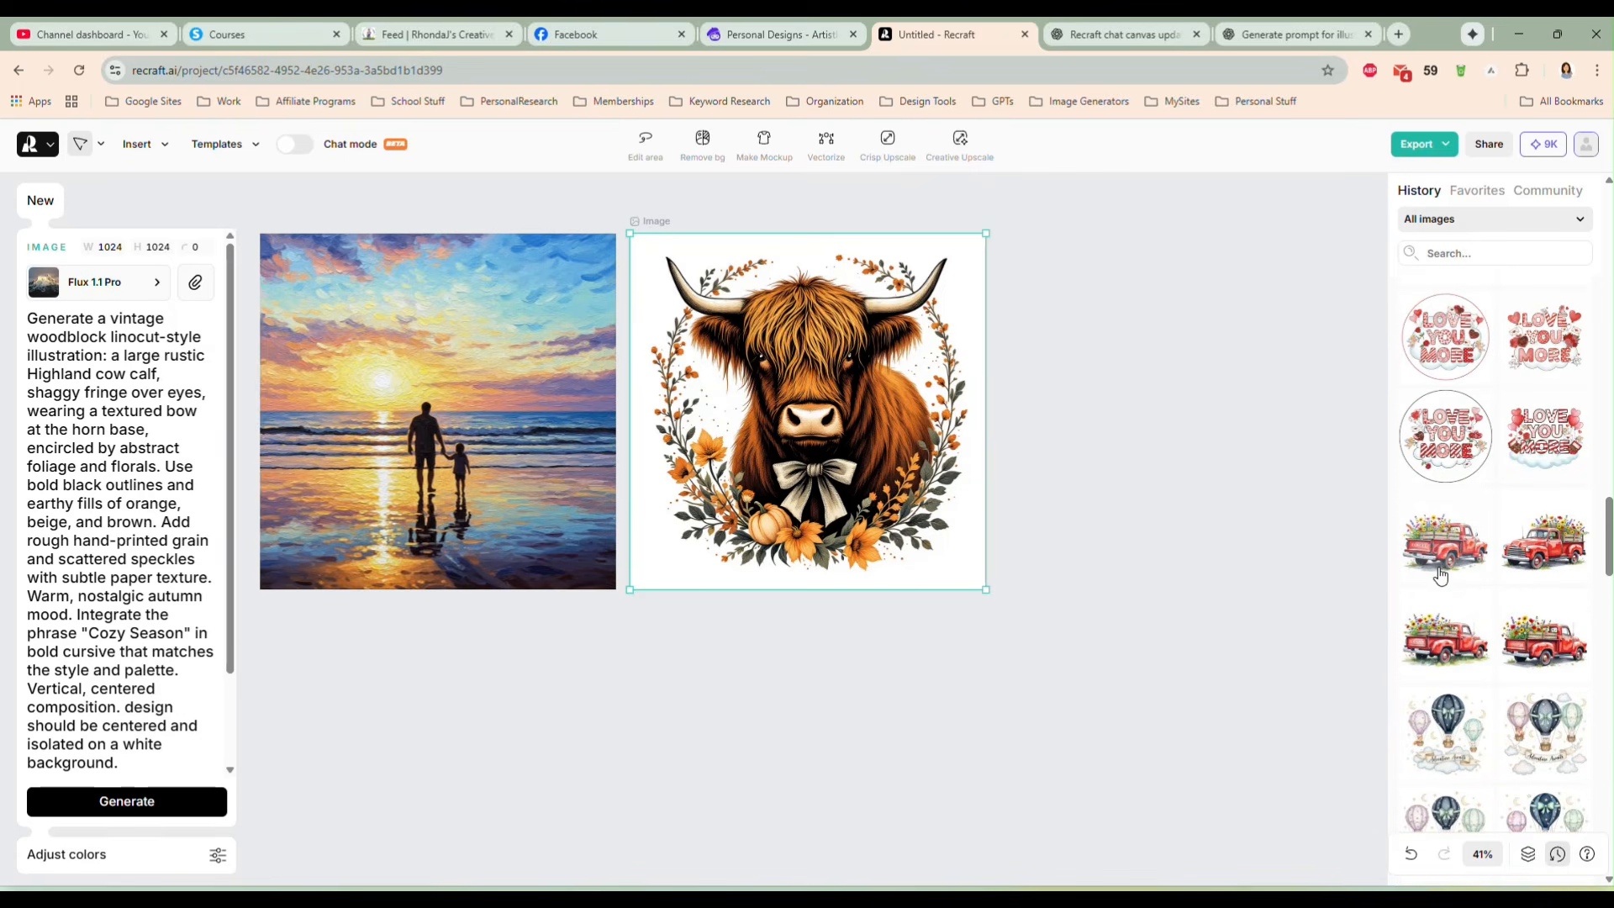
{"action": "left_click_drag", "start_coordinate": [840, 550], "coordinate": [851, 438]}
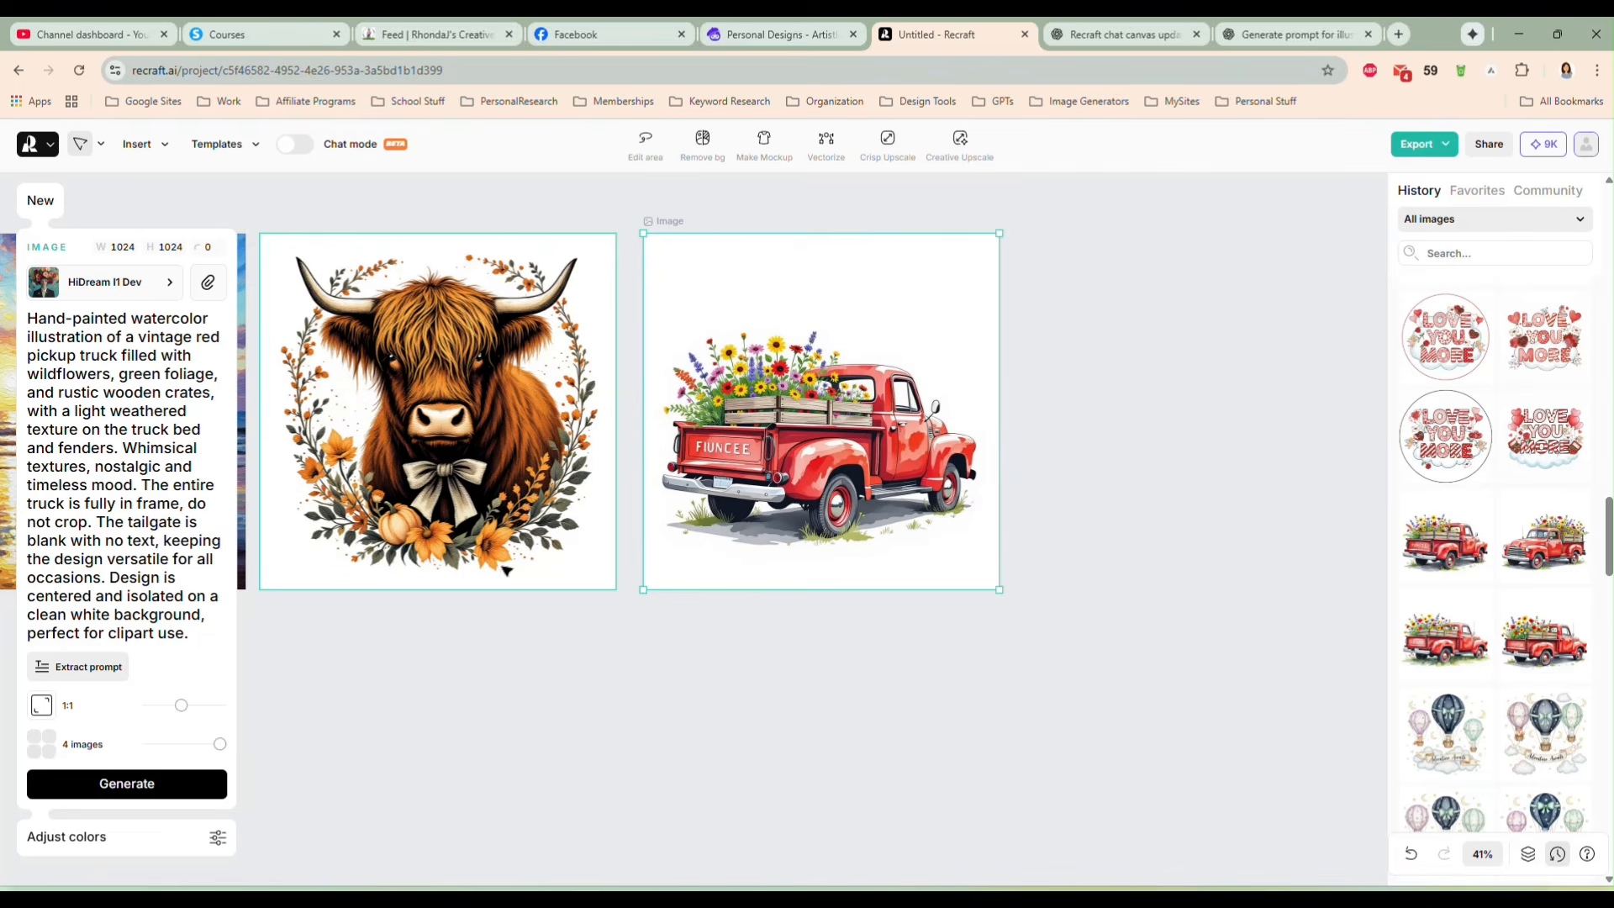
Step: Turn chat mode back on and select the father-and-child beach sunset painting for modification
{"action": "left_click", "coordinate": [301, 154]}
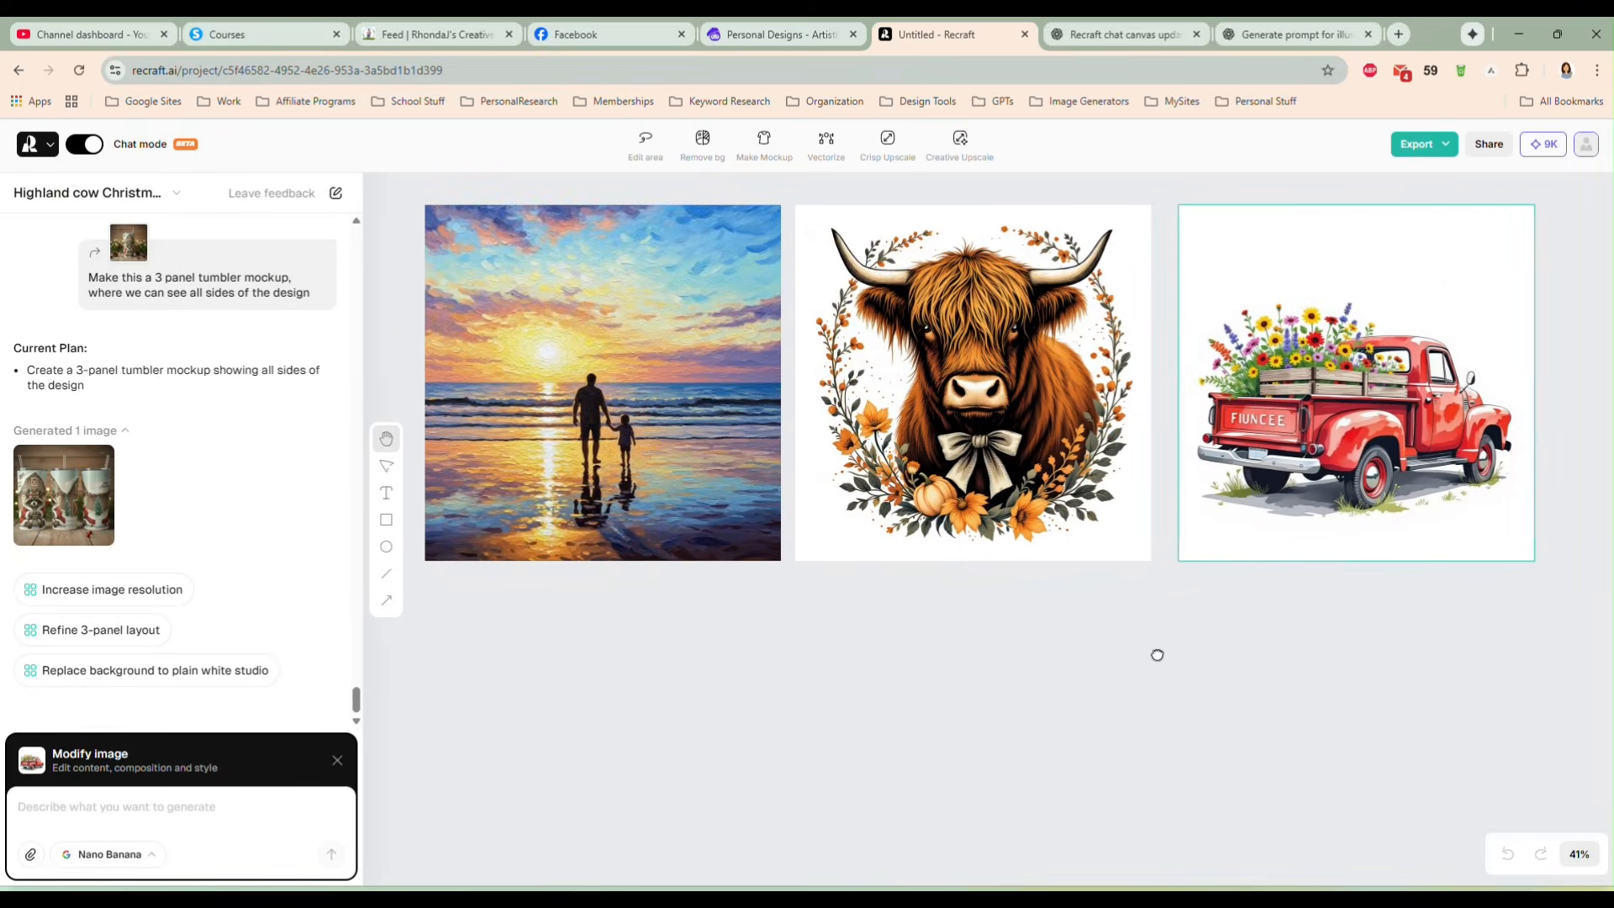
{"action": "left_click", "coordinate": [644, 401]}
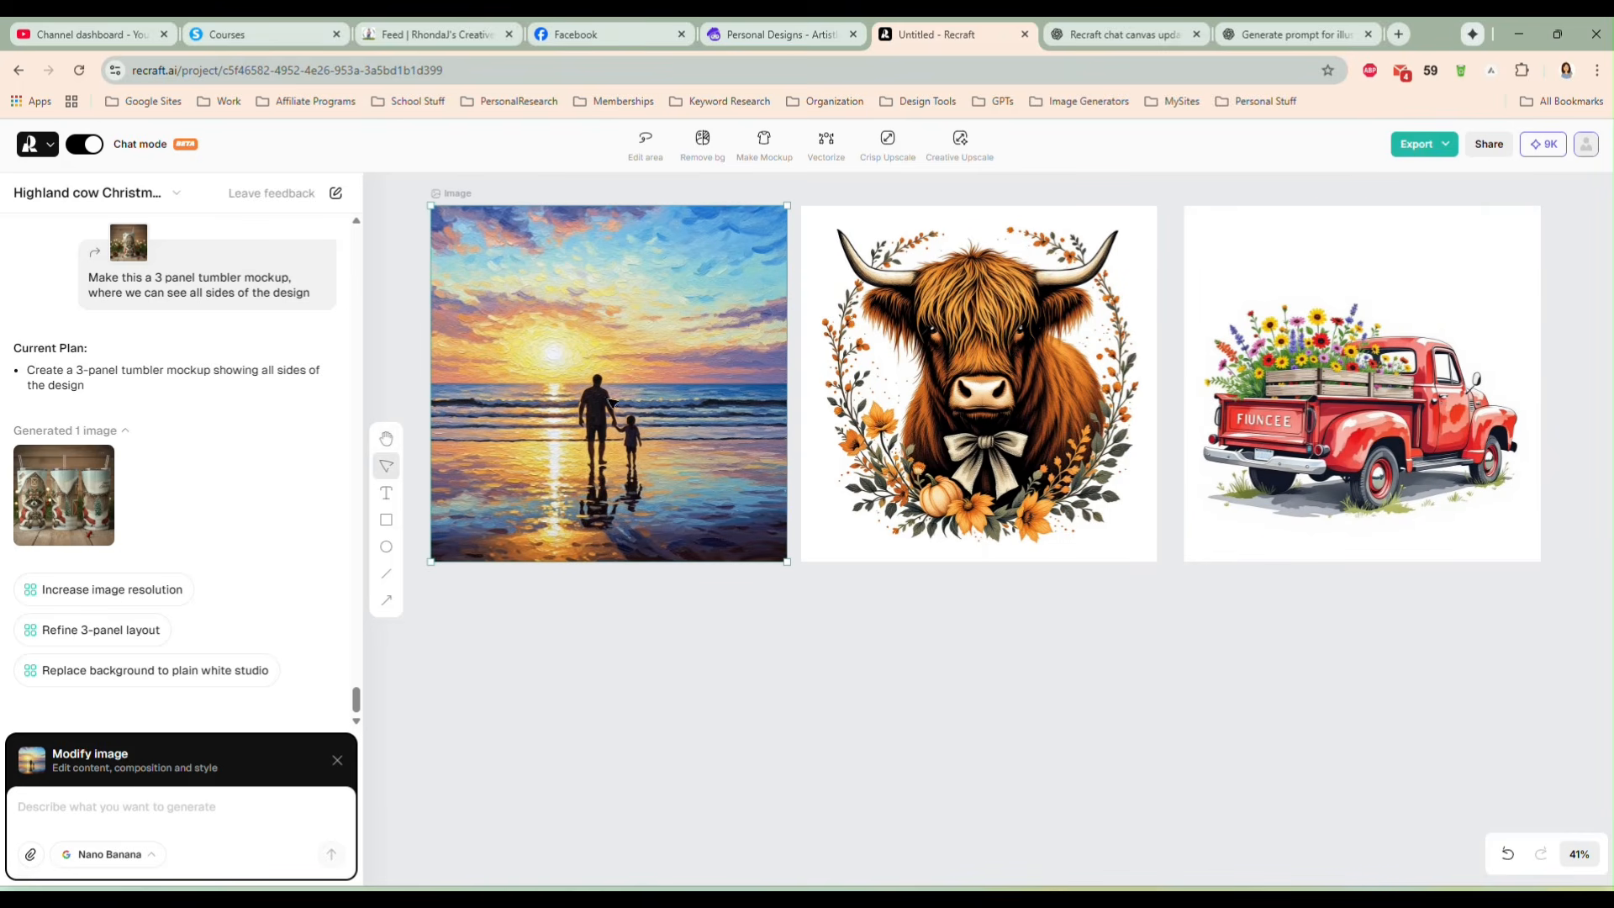
{"action": "left_click_drag", "start_coordinate": [598, 359], "coordinate": [593, 361]}
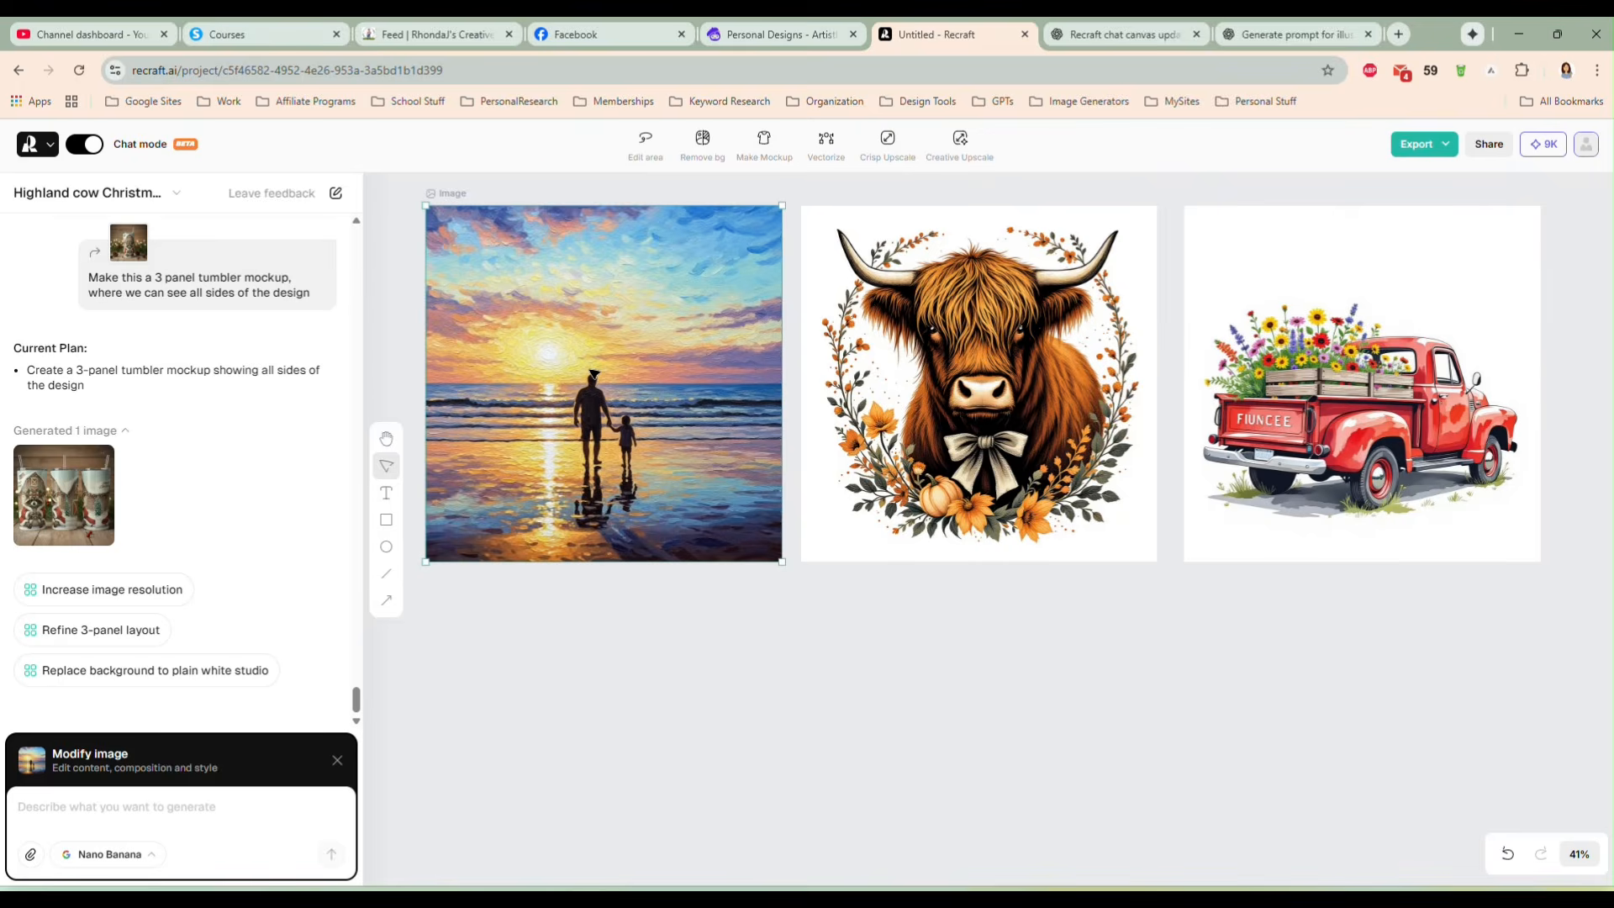
Step: Send the chat request "Can you add another child to this image on the other side of the adult" for the beach painting
{"action": "scroll", "coordinate": [594, 372], "scroll_direction": "up", "scroll_amount": 8}
{"action": "left_click_drag", "start_coordinate": [605, 523], "coordinate": [620, 461]}
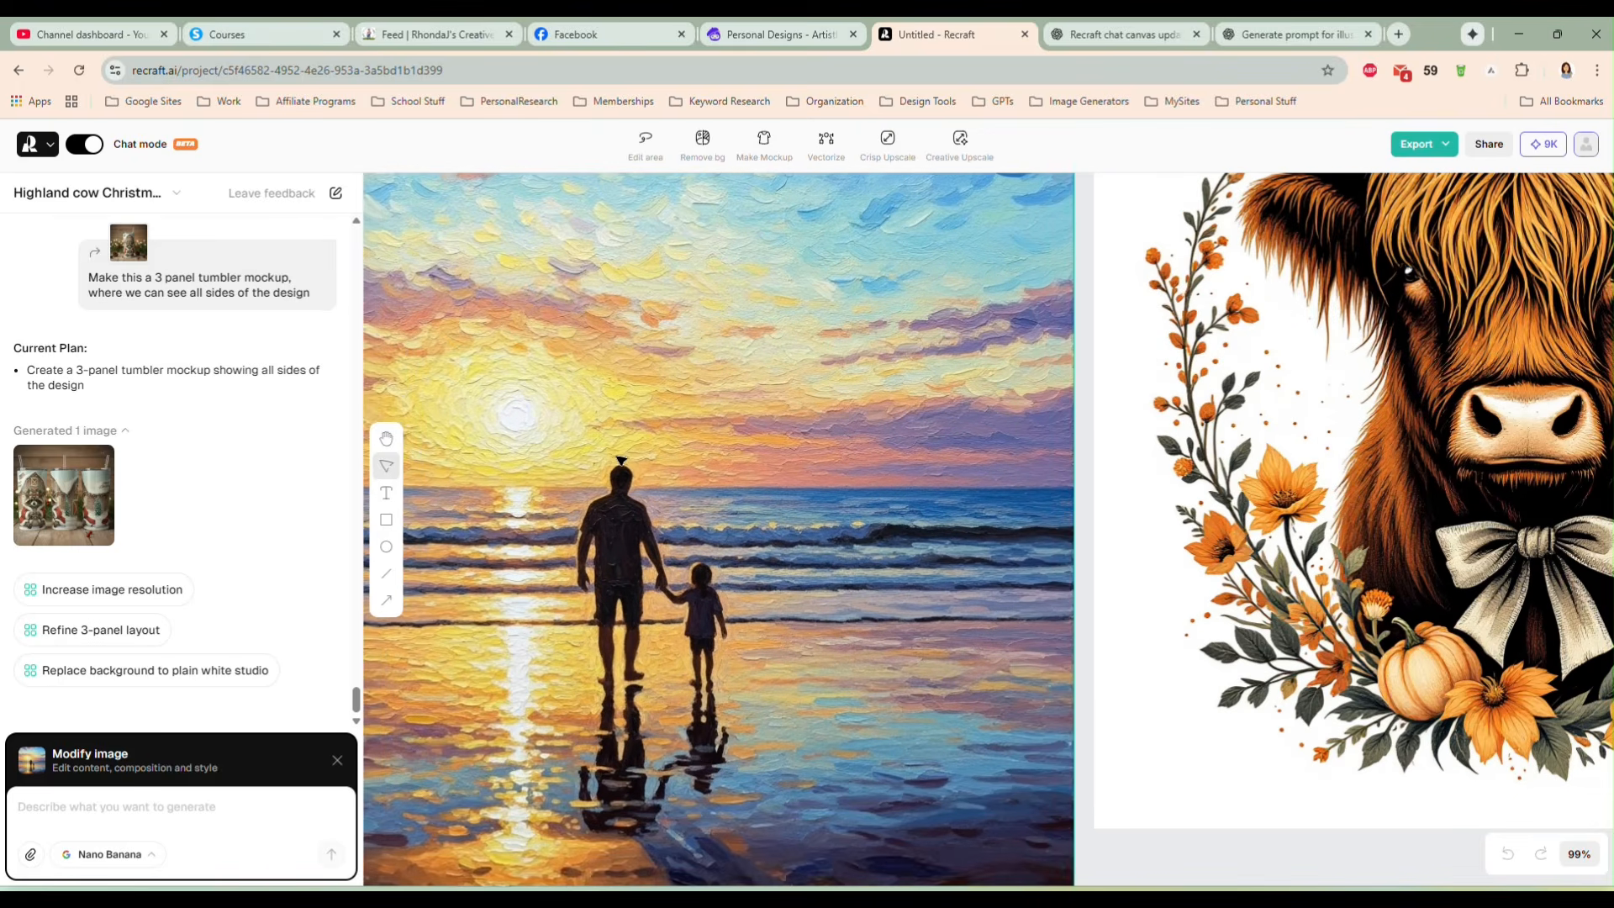
{"action": "scroll", "coordinate": [703, 462], "scroll_direction": "down", "scroll_amount": 5}
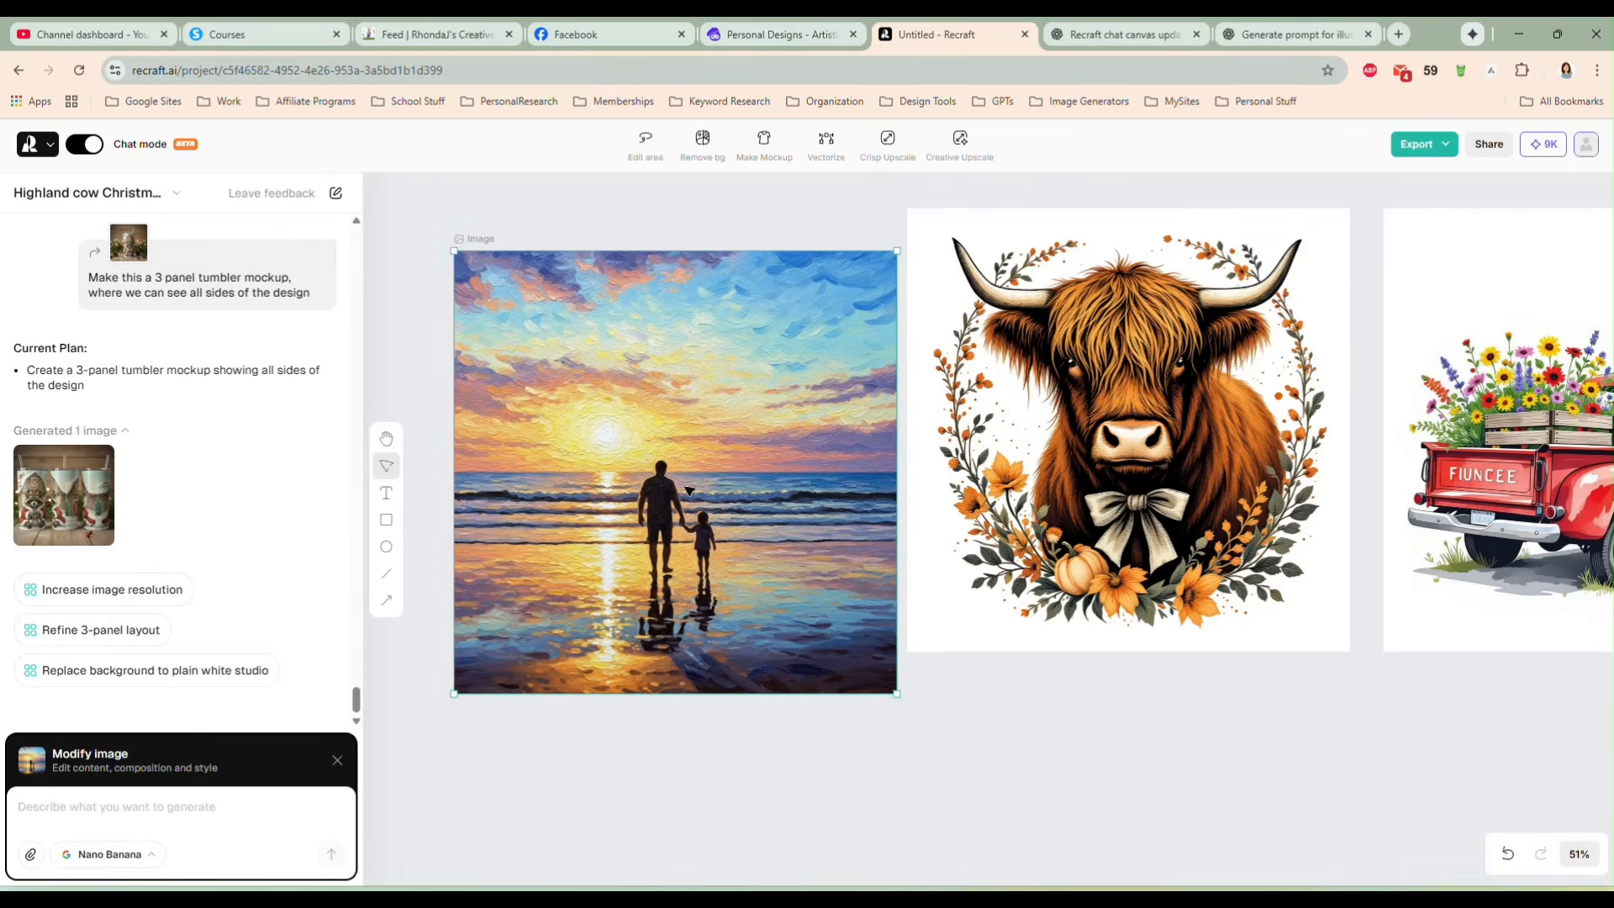
{"action": "scroll", "coordinate": [691, 475], "scroll_direction": "down", "scroll_amount": 3}
{"action": "left_click_drag", "start_coordinate": [691, 467], "coordinate": [678, 458]}
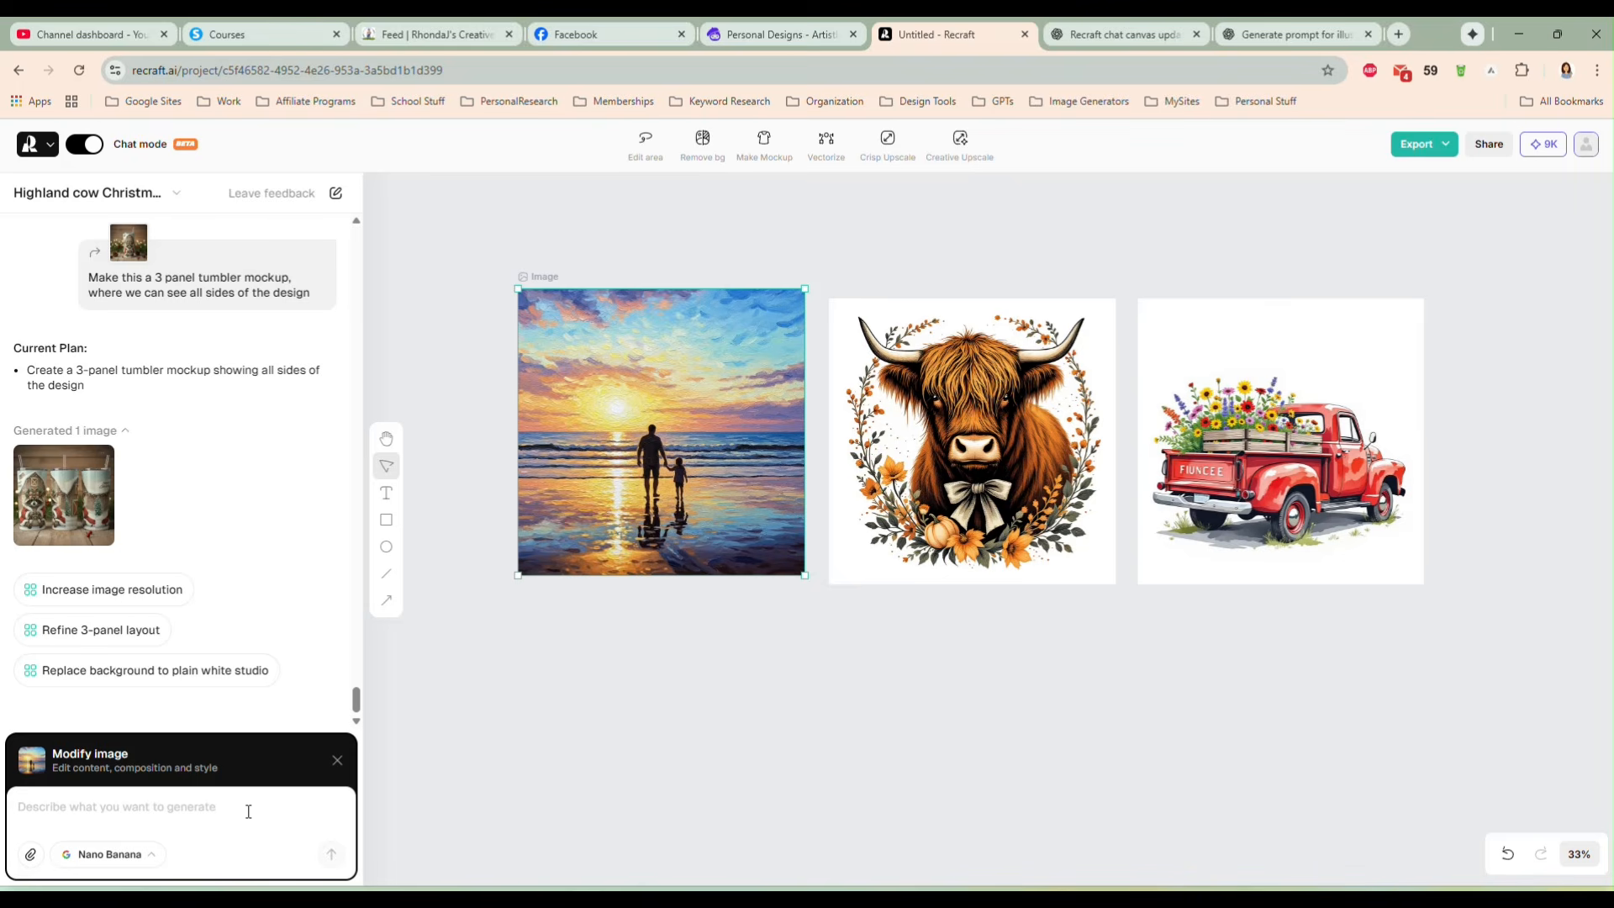
{"action": "type", "text": "Can you add another chil"}
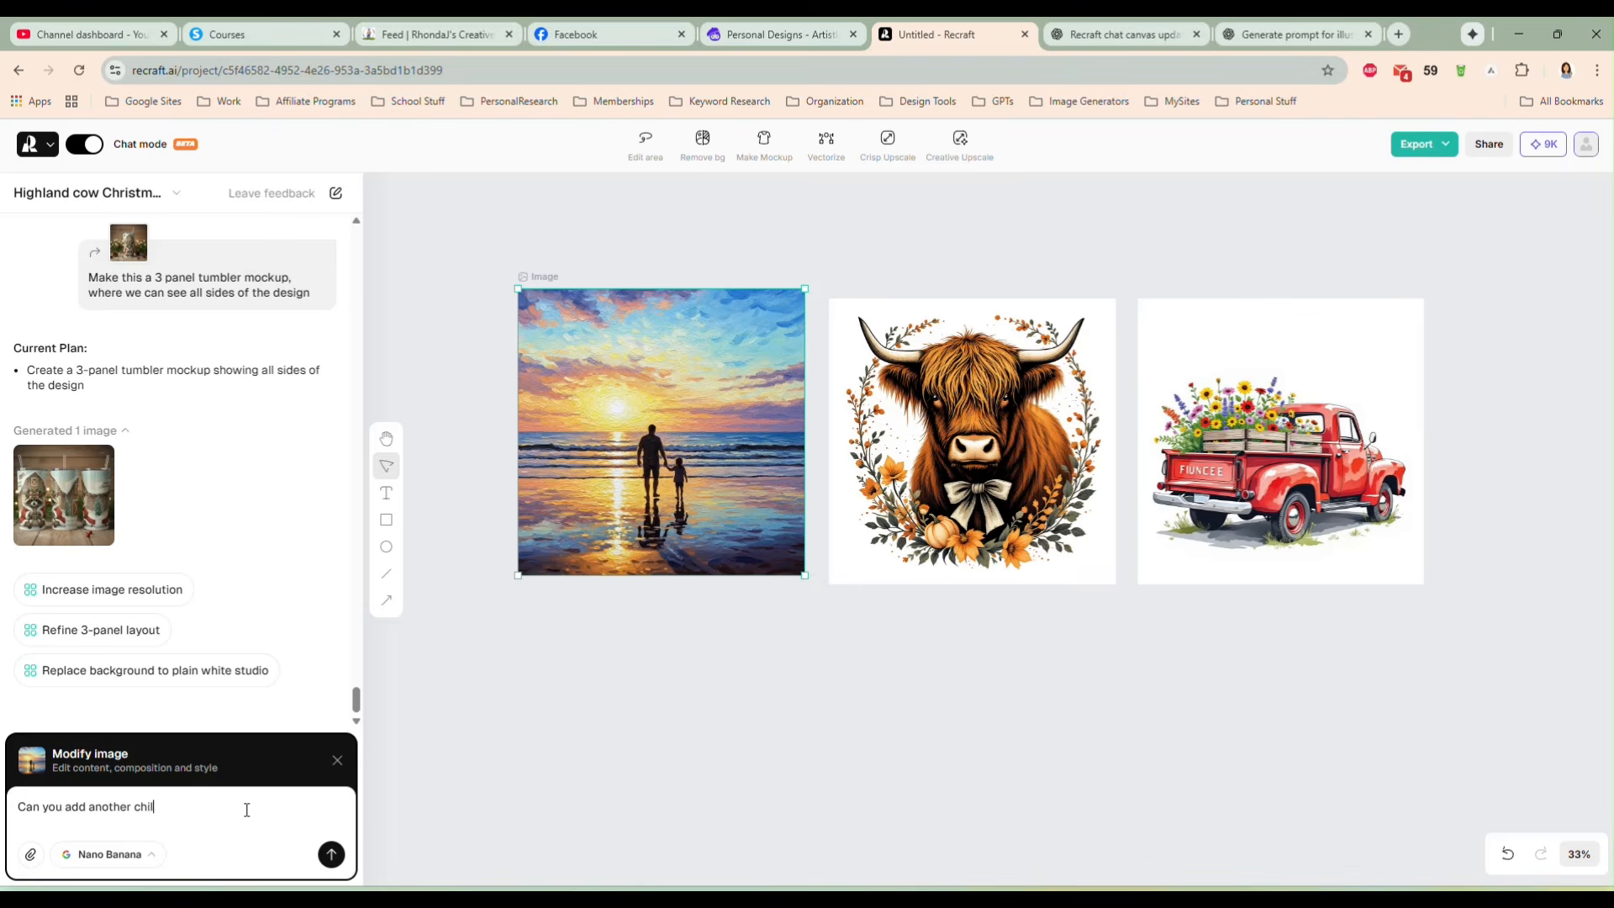
{"action": "type", "text": "image on the other side of the"}
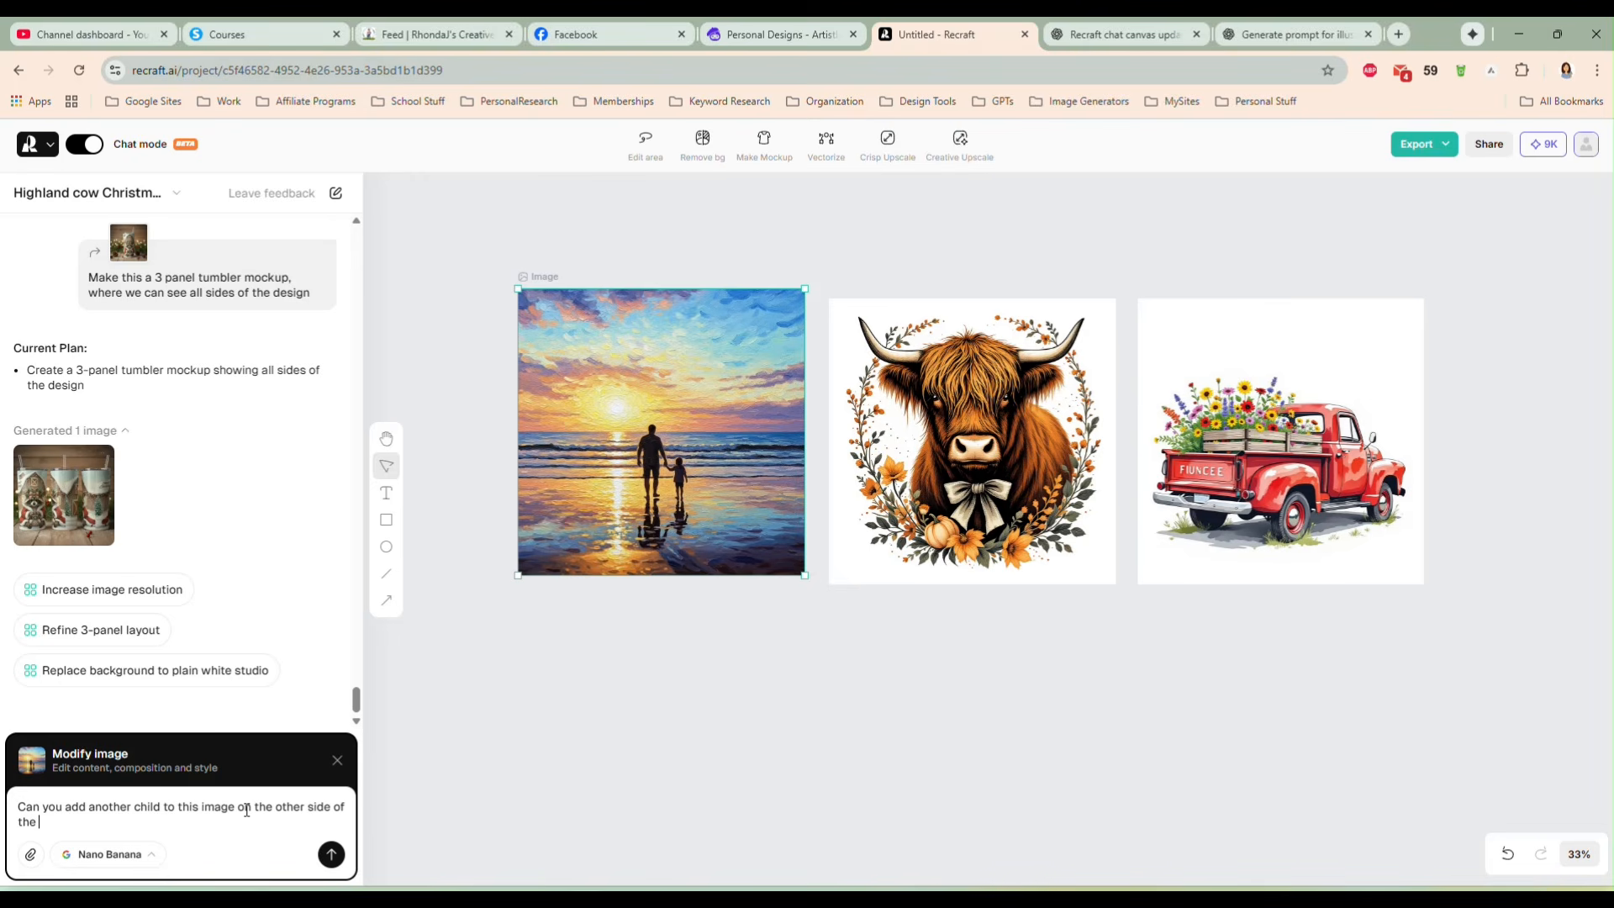
{"action": "key", "text": "Return"}
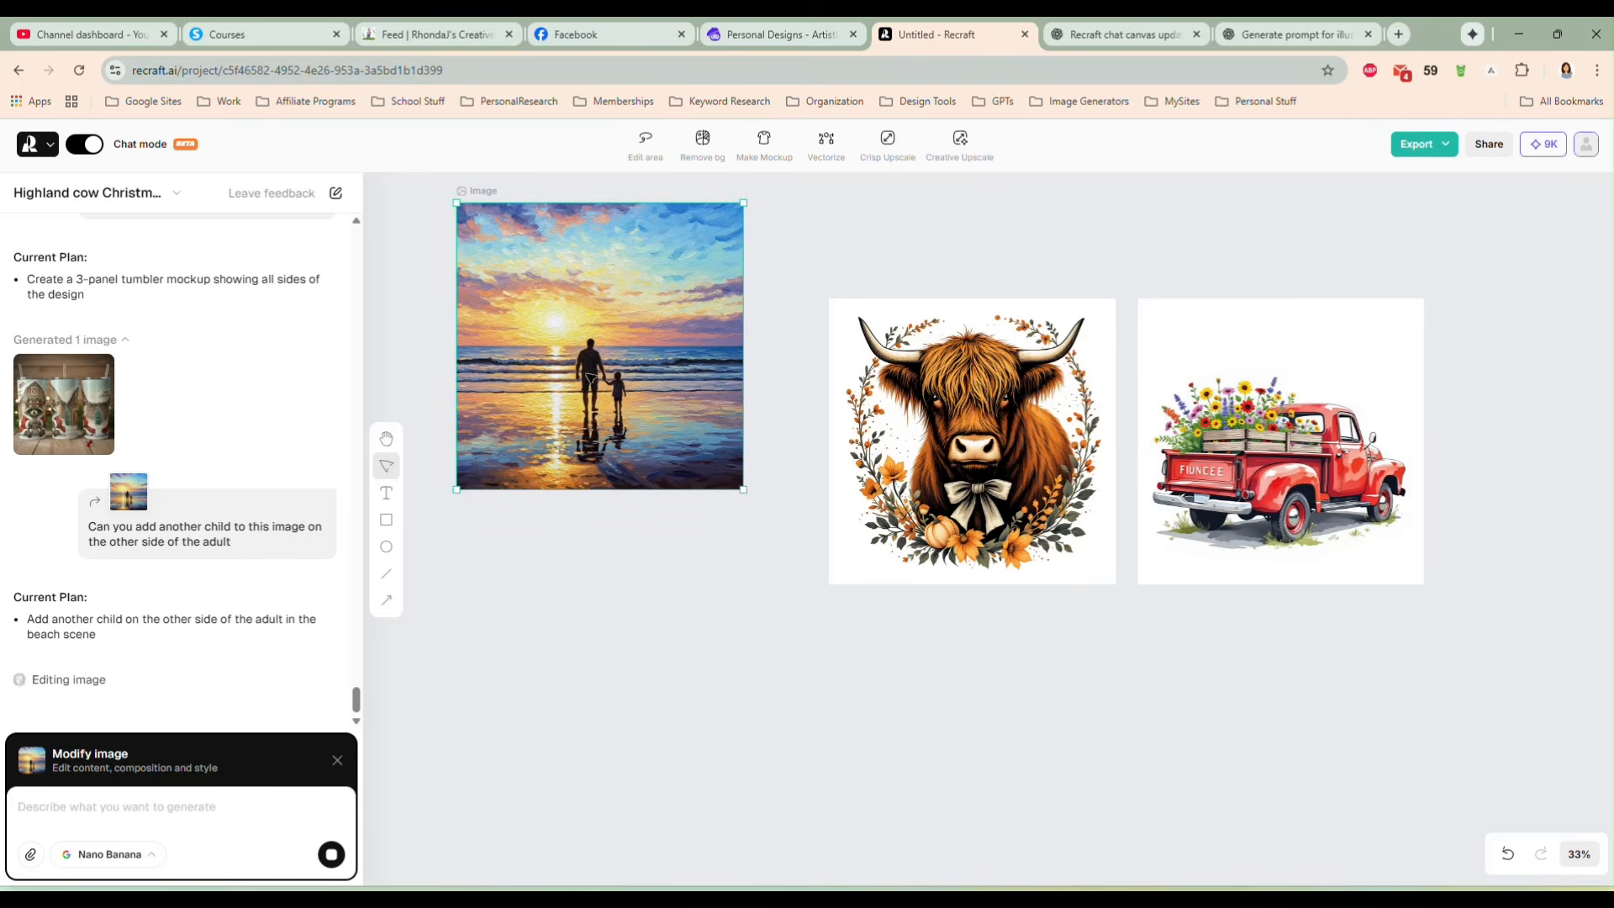
Step: Align the Highland cow and red truck images in one row with the original beach painting
{"action": "left_click_drag", "start_coordinate": [866, 538], "coordinate": [879, 443]}
{"action": "left_click_drag", "start_coordinate": [1274, 570], "coordinate": [1279, 474]}
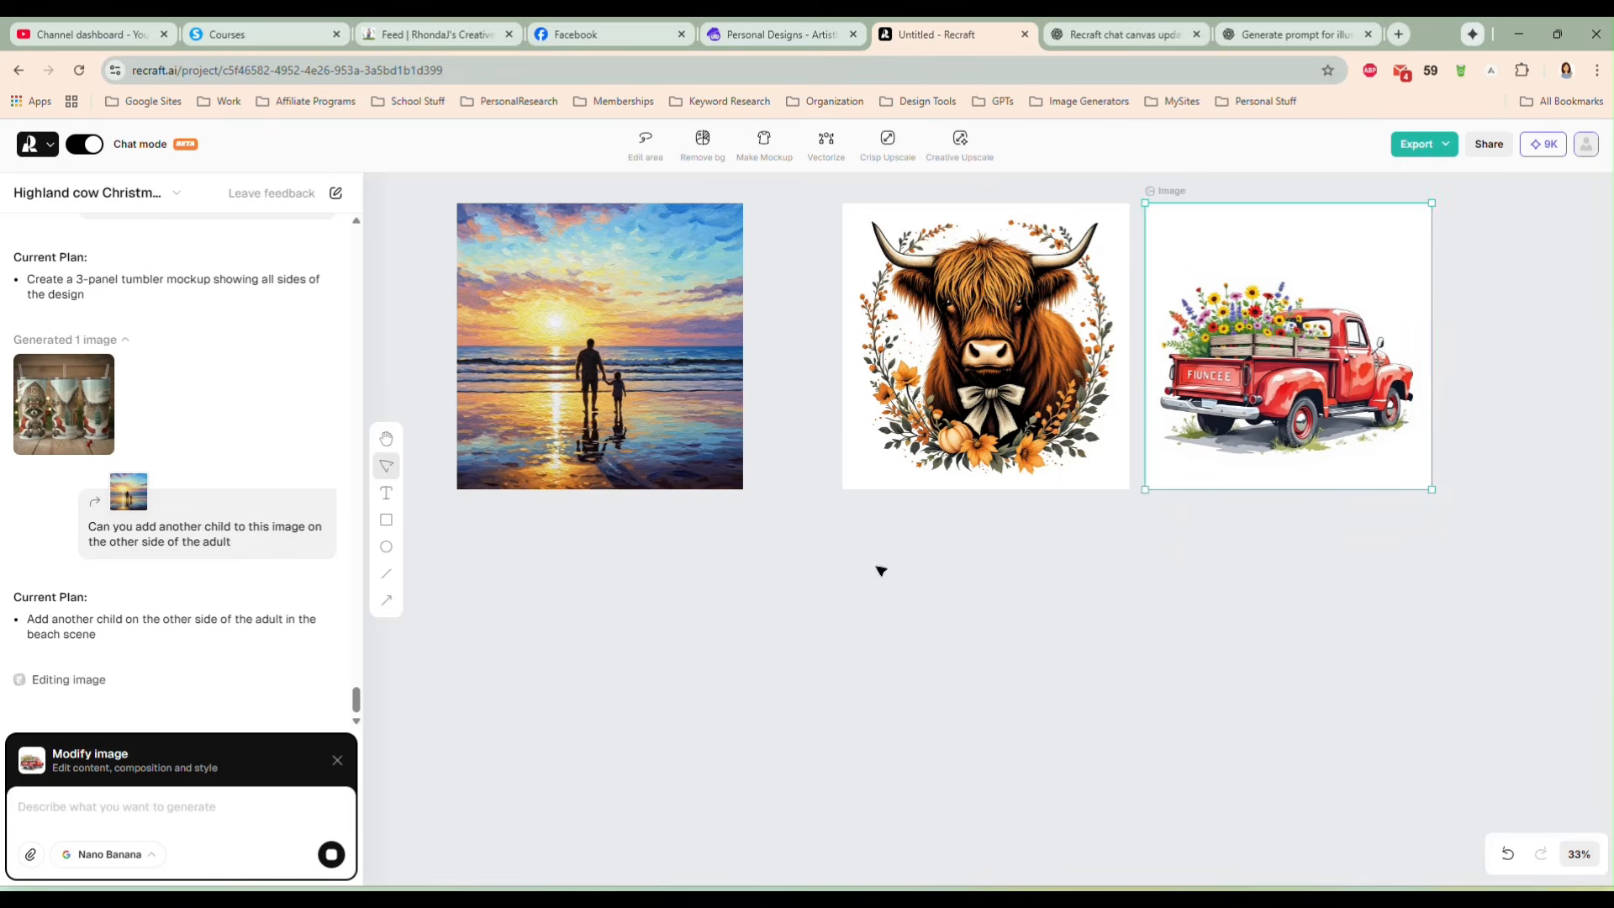
{"action": "left_click", "coordinate": [648, 445]}
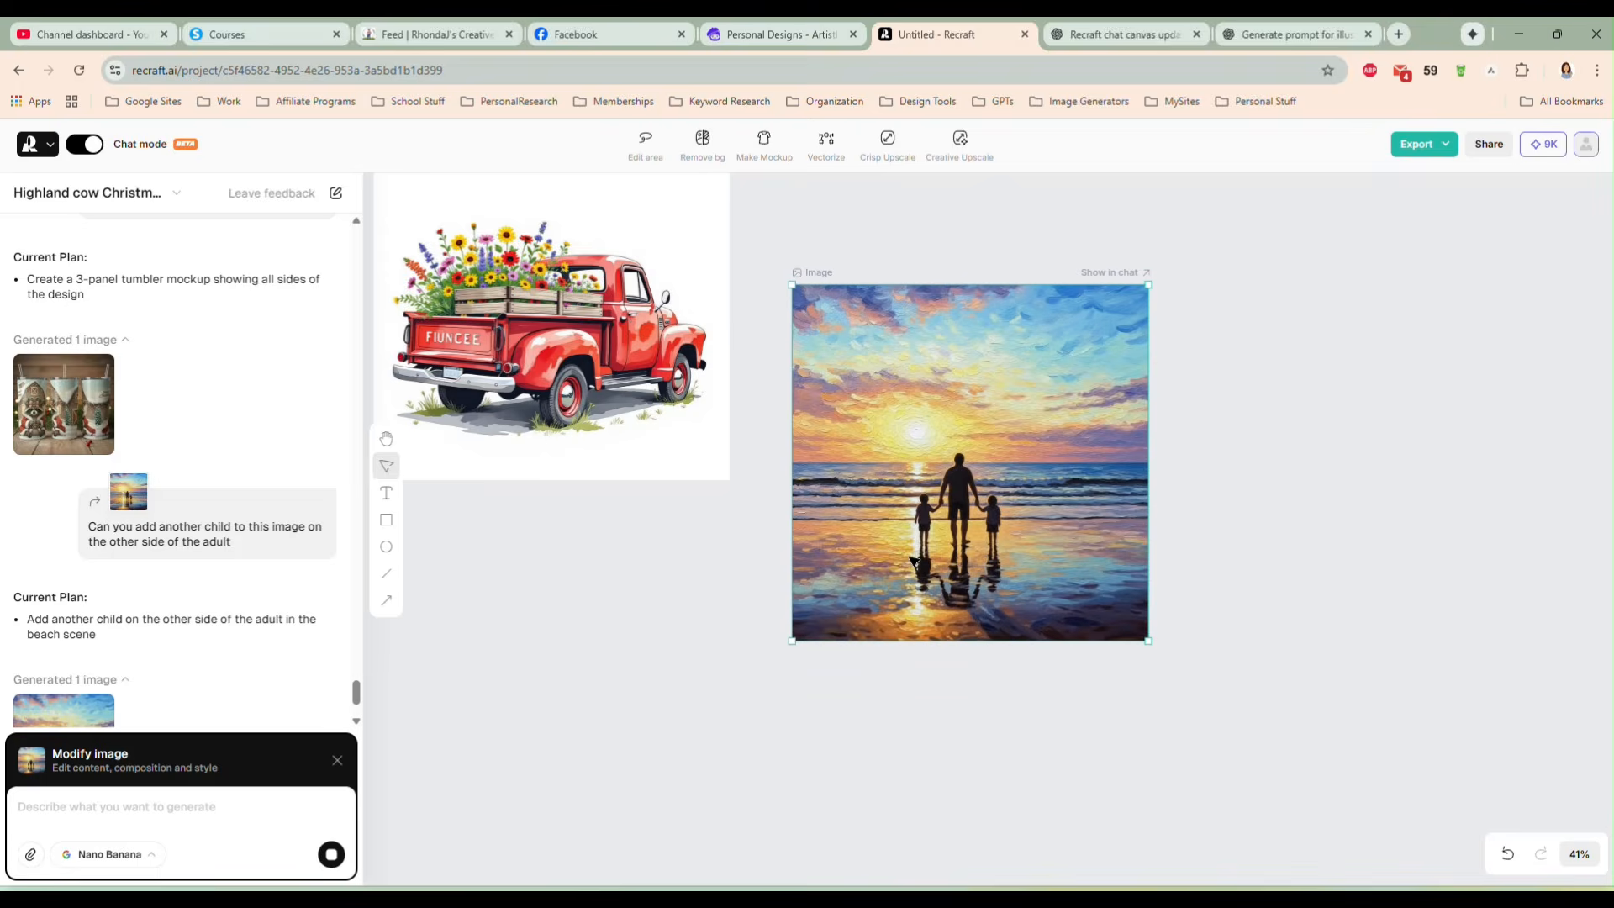
Step: Place the generated beach painting with two children directly beneath the original painting and compare the two
{"action": "scroll", "coordinate": [913, 561], "scroll_direction": "down", "scroll_amount": 2}
{"action": "key", "text": "space"}
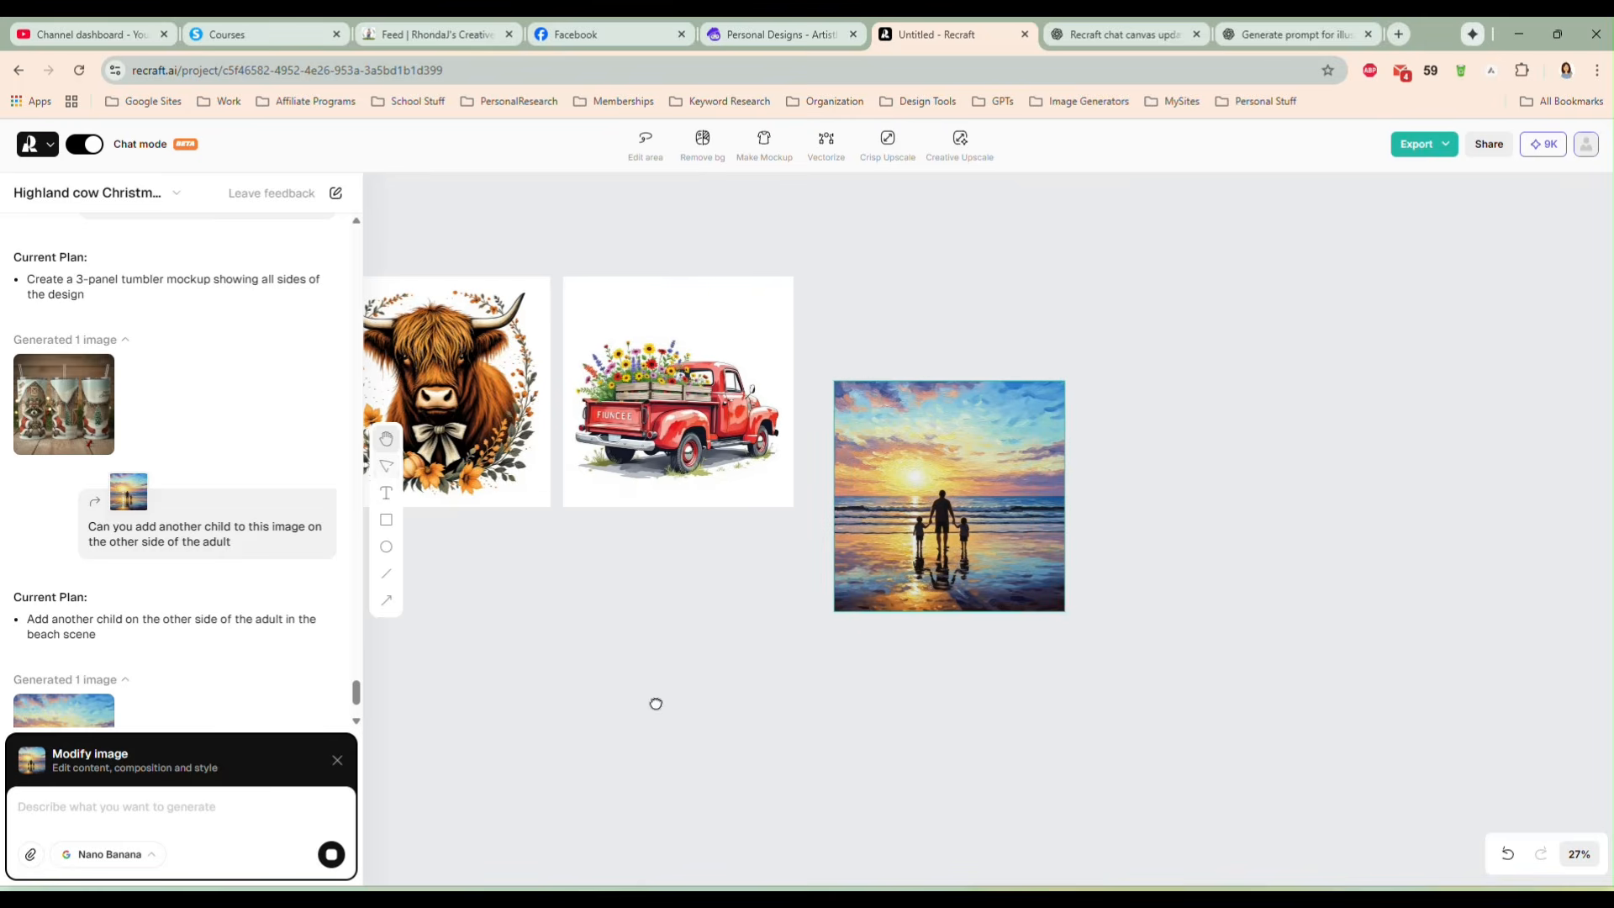
{"action": "left_click_drag", "start_coordinate": [656, 703], "coordinate": [1025, 635]}
{"action": "left_click_drag", "start_coordinate": [1244, 485], "coordinate": [419, 622]}
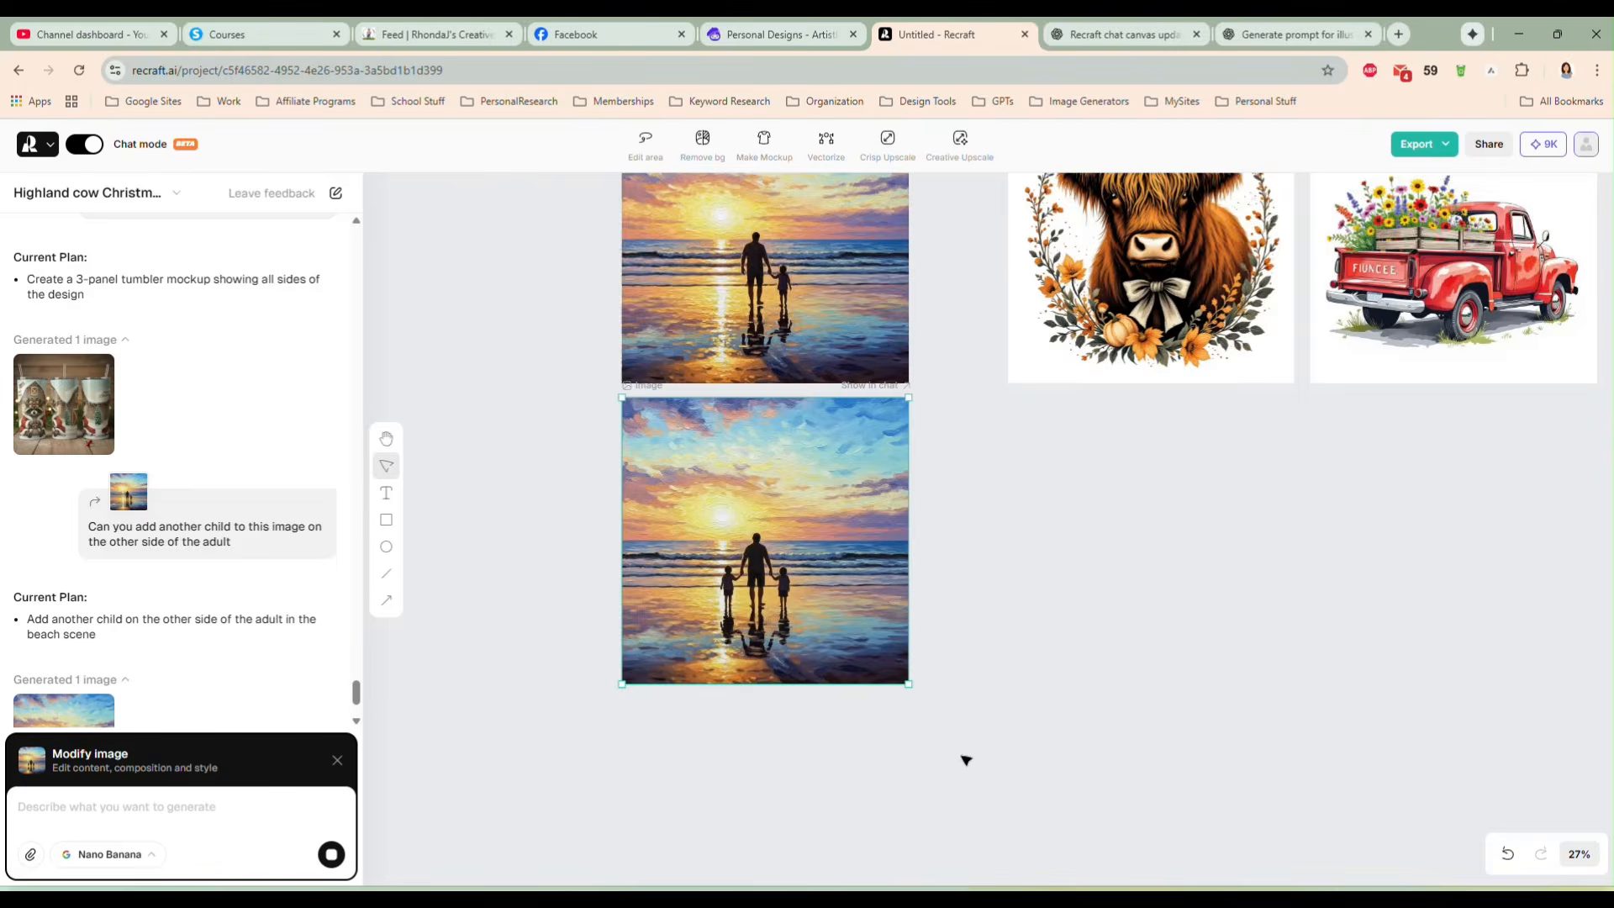
{"action": "scroll", "coordinate": [925, 572], "scroll_direction": "up", "scroll_amount": 1}
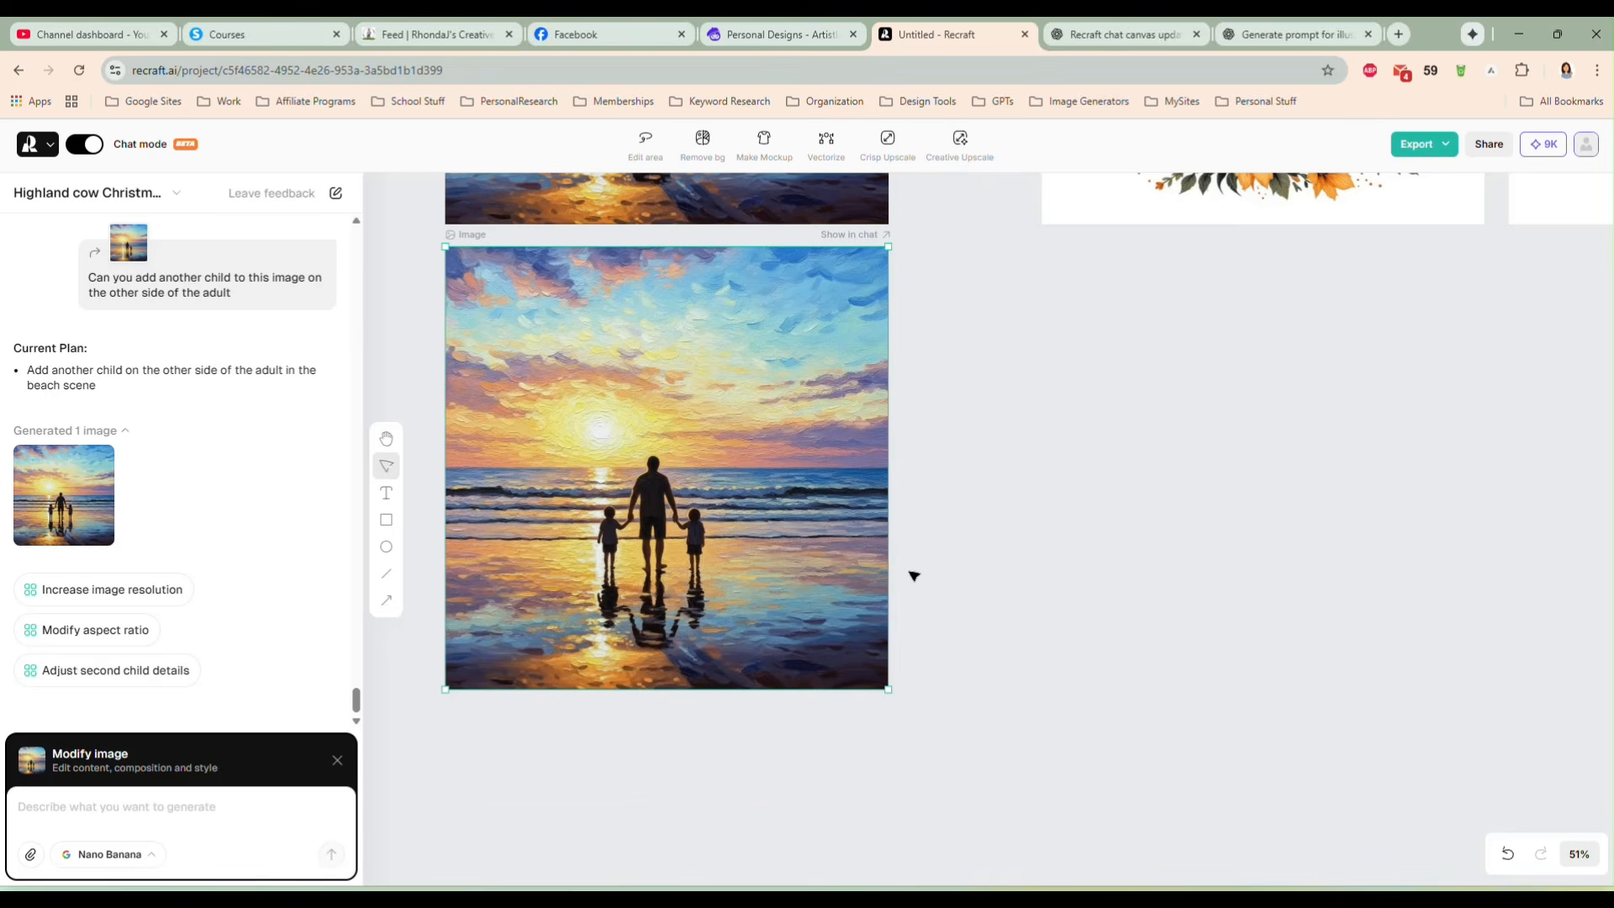
{"action": "key", "text": "space"}
{"action": "left_click_drag", "start_coordinate": [911, 569], "coordinate": [967, 654]}
{"action": "left_click_drag", "start_coordinate": [995, 570], "coordinate": [1092, 624]}
{"action": "left_click_drag", "start_coordinate": [1135, 552], "coordinate": [972, 634]}
{"action": "scroll", "coordinate": [1001, 569], "scroll_direction": "down", "scroll_amount": 4}
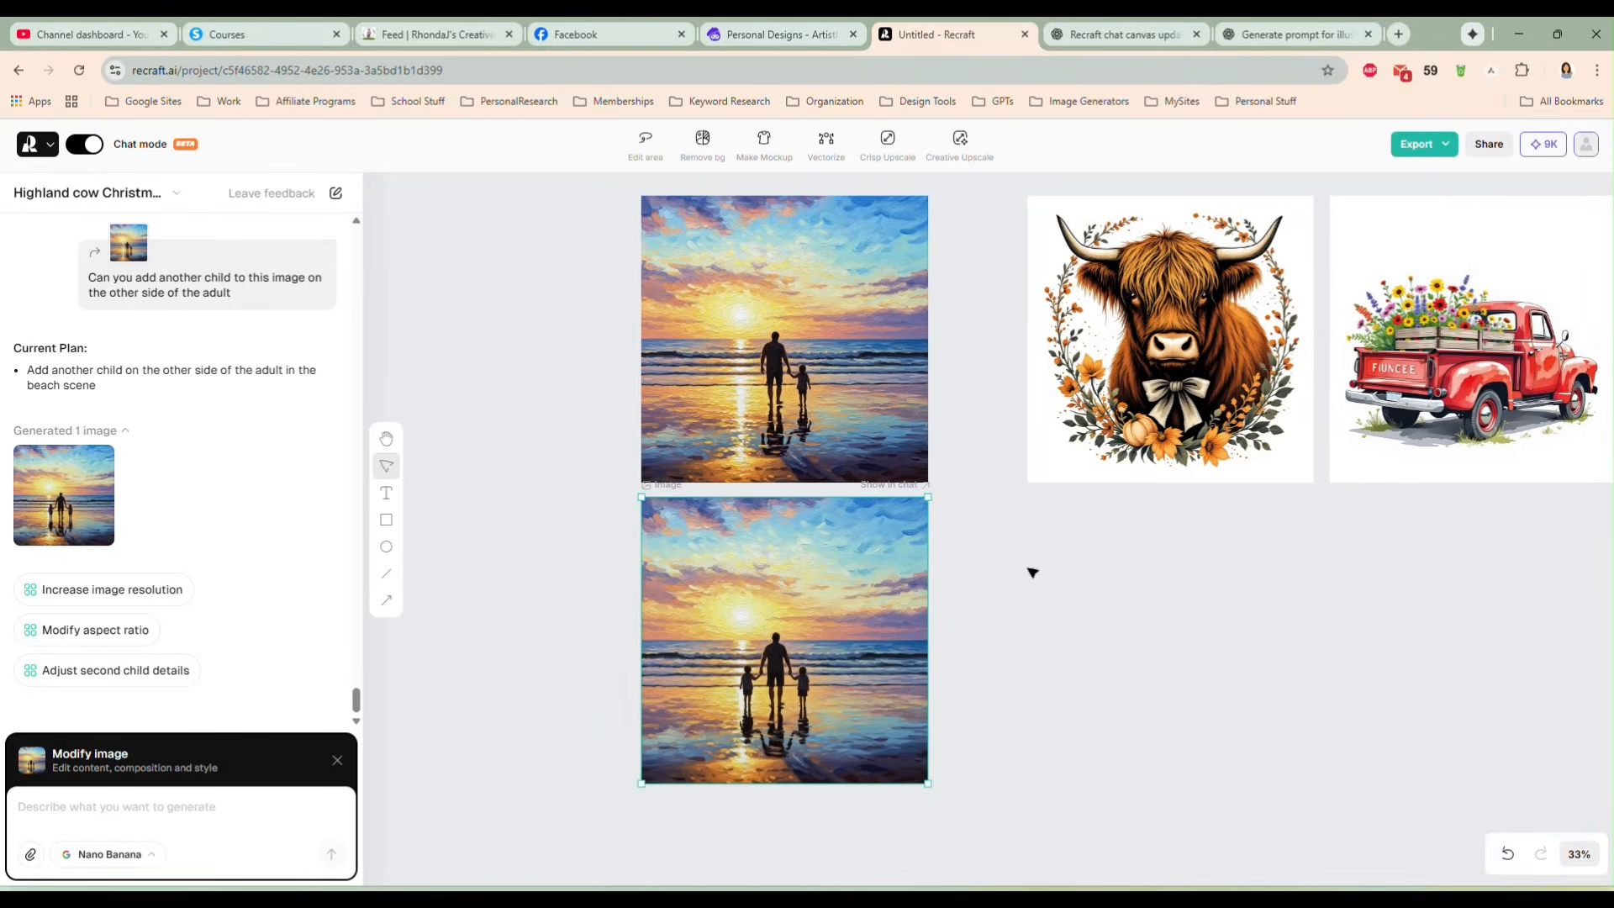
Step: Move the Highland cow closer to the beach painting and request in chat a winter holiday theme edit that keeps the style the same
{"action": "left_click_drag", "start_coordinate": [941, 576], "coordinate": [835, 565]}
{"action": "key", "text": "v"}
{"action": "left_click", "coordinate": [1029, 343]}
{"action": "left_click_drag", "start_coordinate": [1030, 343], "coordinate": [994, 343]}
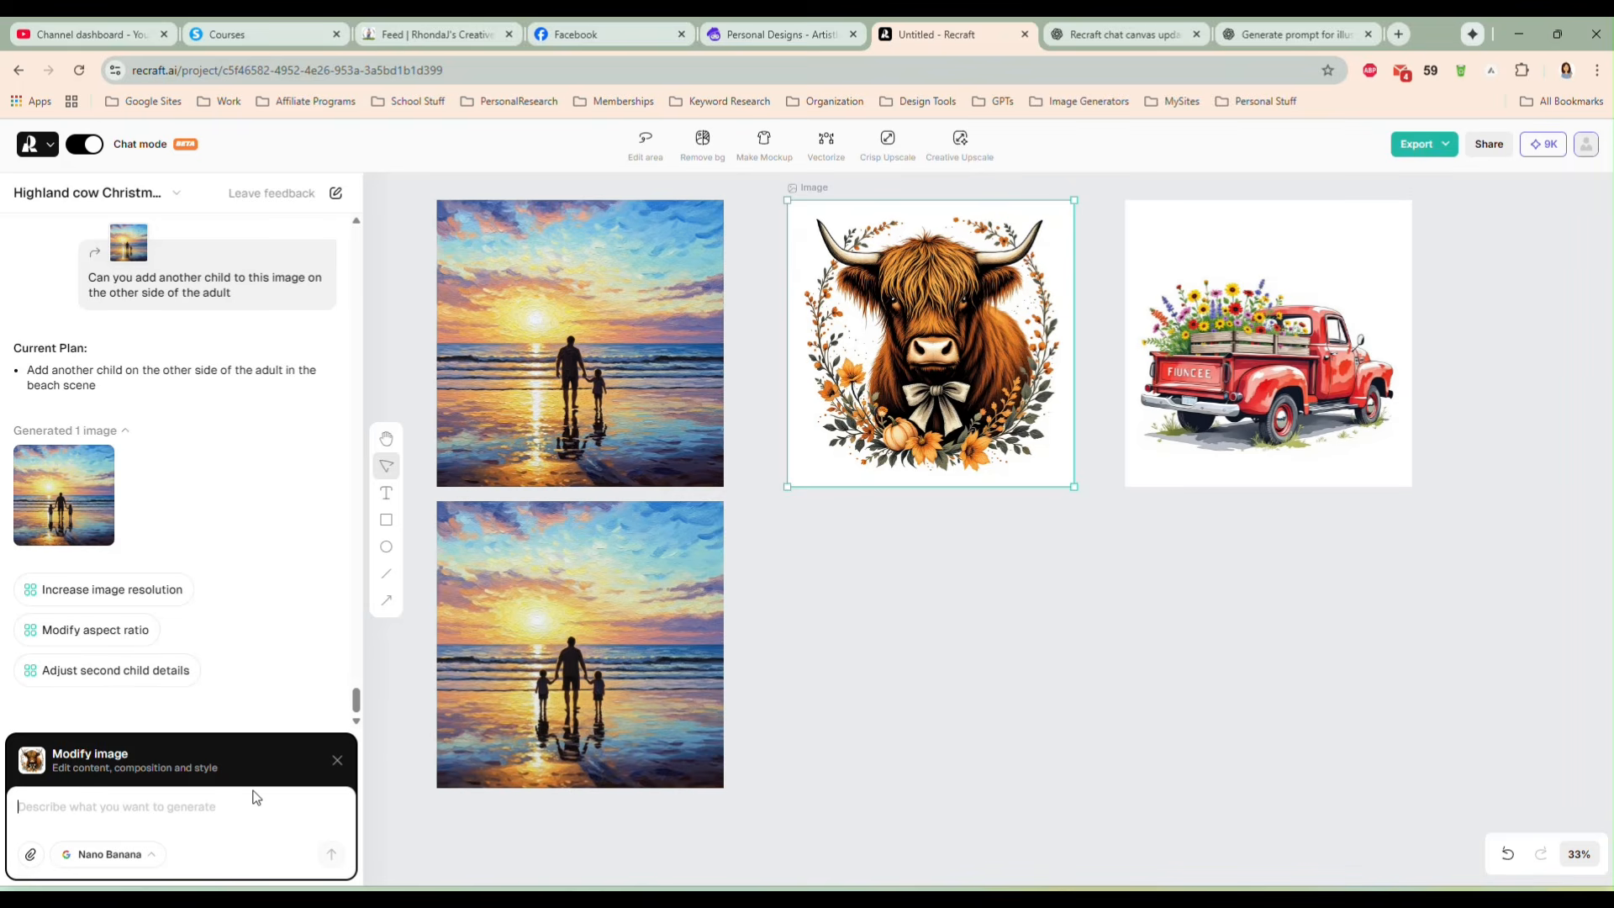
{"action": "type", "text": "Take this design and edit it for a winter holiday theme, keep"}
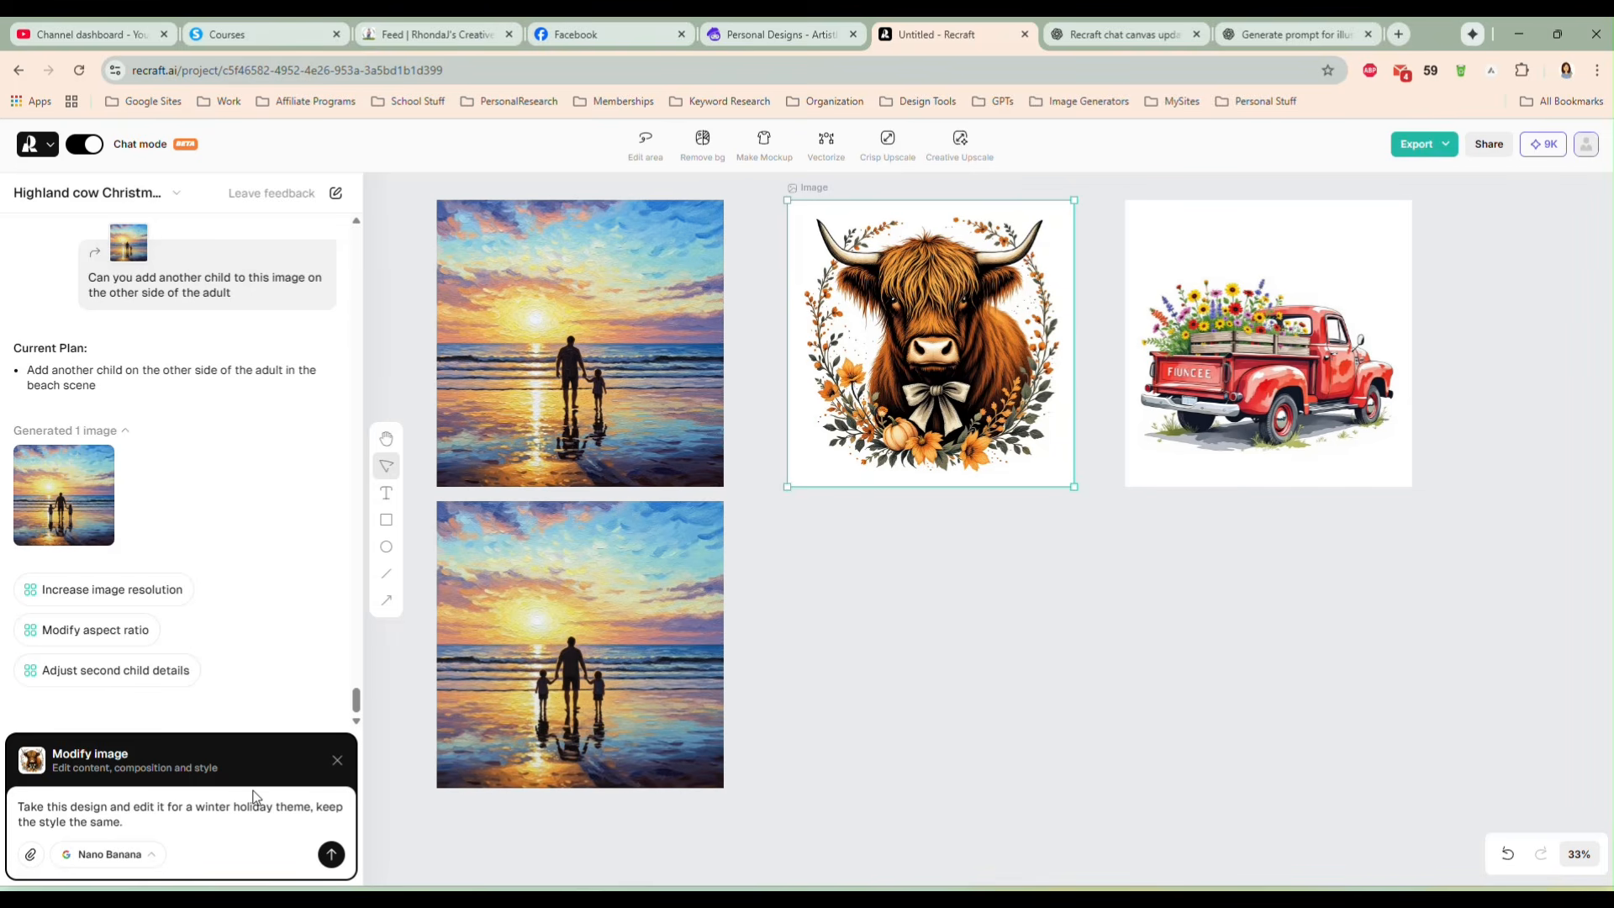
{"action": "left_click", "coordinate": [331, 854]}
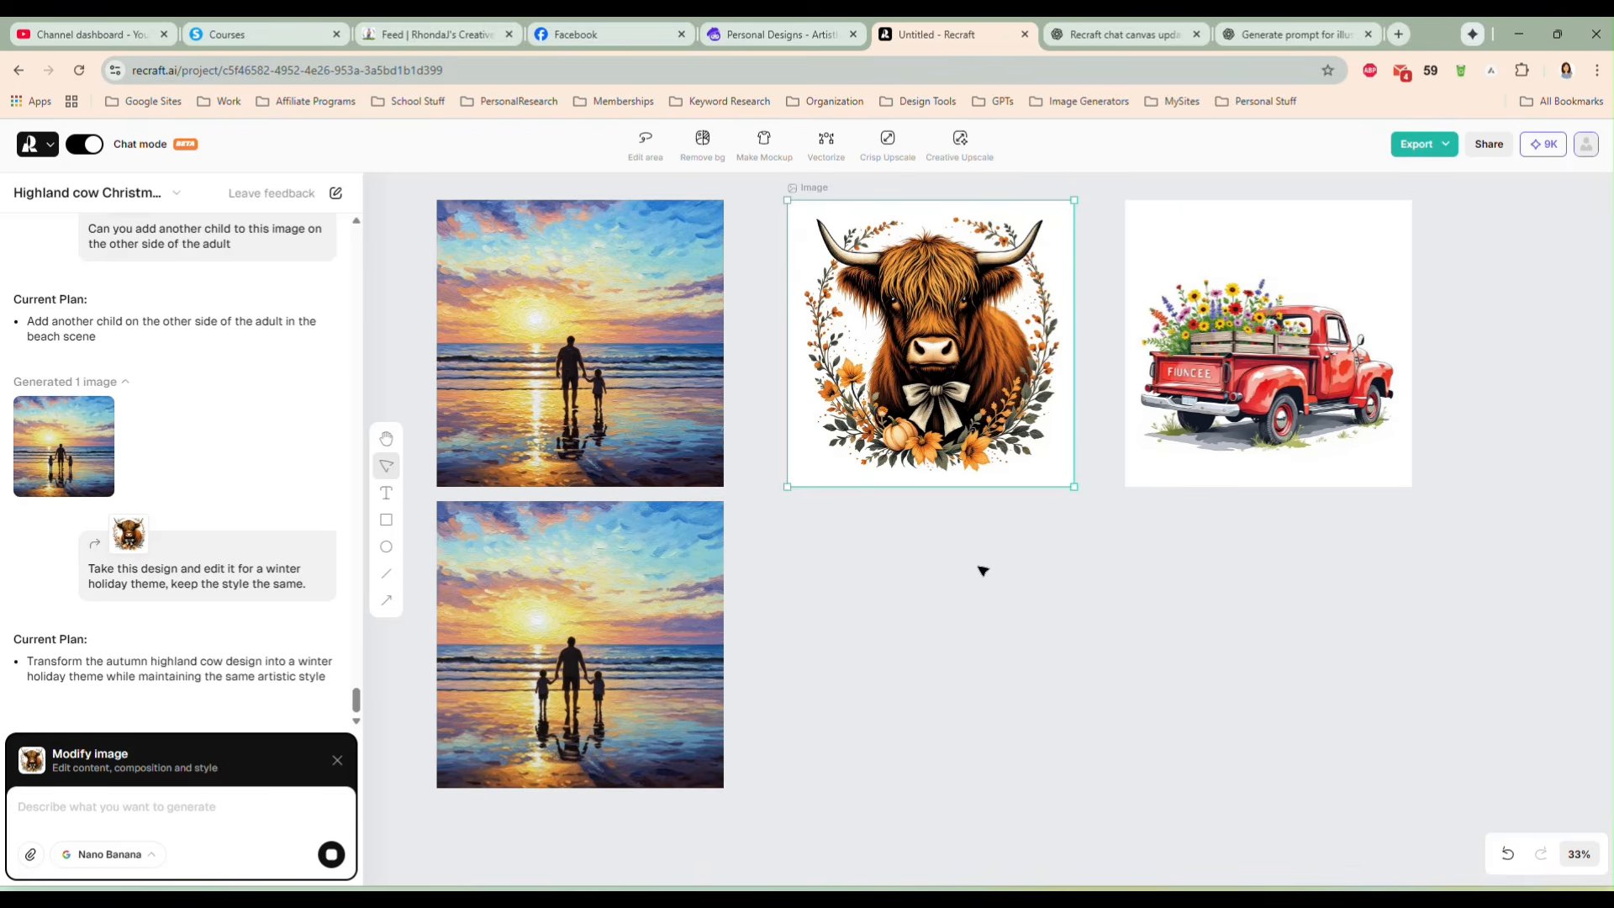
Step: Inspect the generated winter holiday cow and place it directly beneath the original Highland cow illustration
{"action": "scroll", "coordinate": [974, 574], "scroll_direction": "down", "scroll_amount": 1}
{"action": "scroll", "coordinate": [975, 573], "scroll_direction": "down", "scroll_amount": 1}
{"action": "left_click_drag", "start_coordinate": [975, 573], "coordinate": [823, 506]}
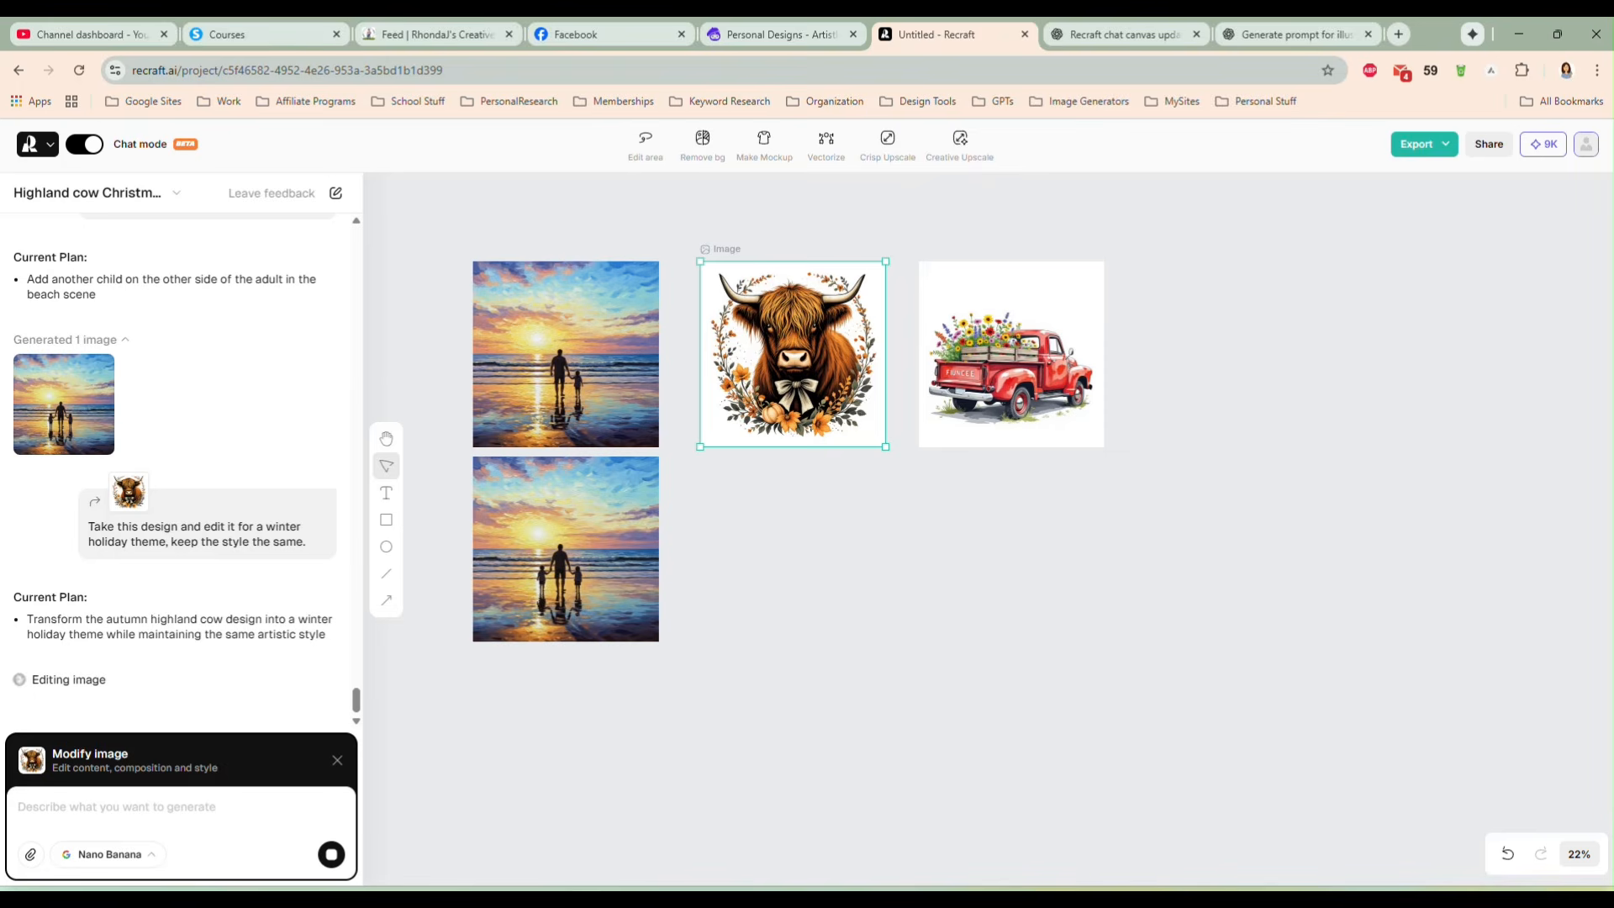
{"action": "mouse_move", "coordinate": [917, 537]}
{"action": "left_mouse_down"}
{"action": "mouse_move", "coordinate": [941, 437]}
{"action": "mouse_move", "coordinate": [939, 515]}
{"action": "left_mouse_up"}
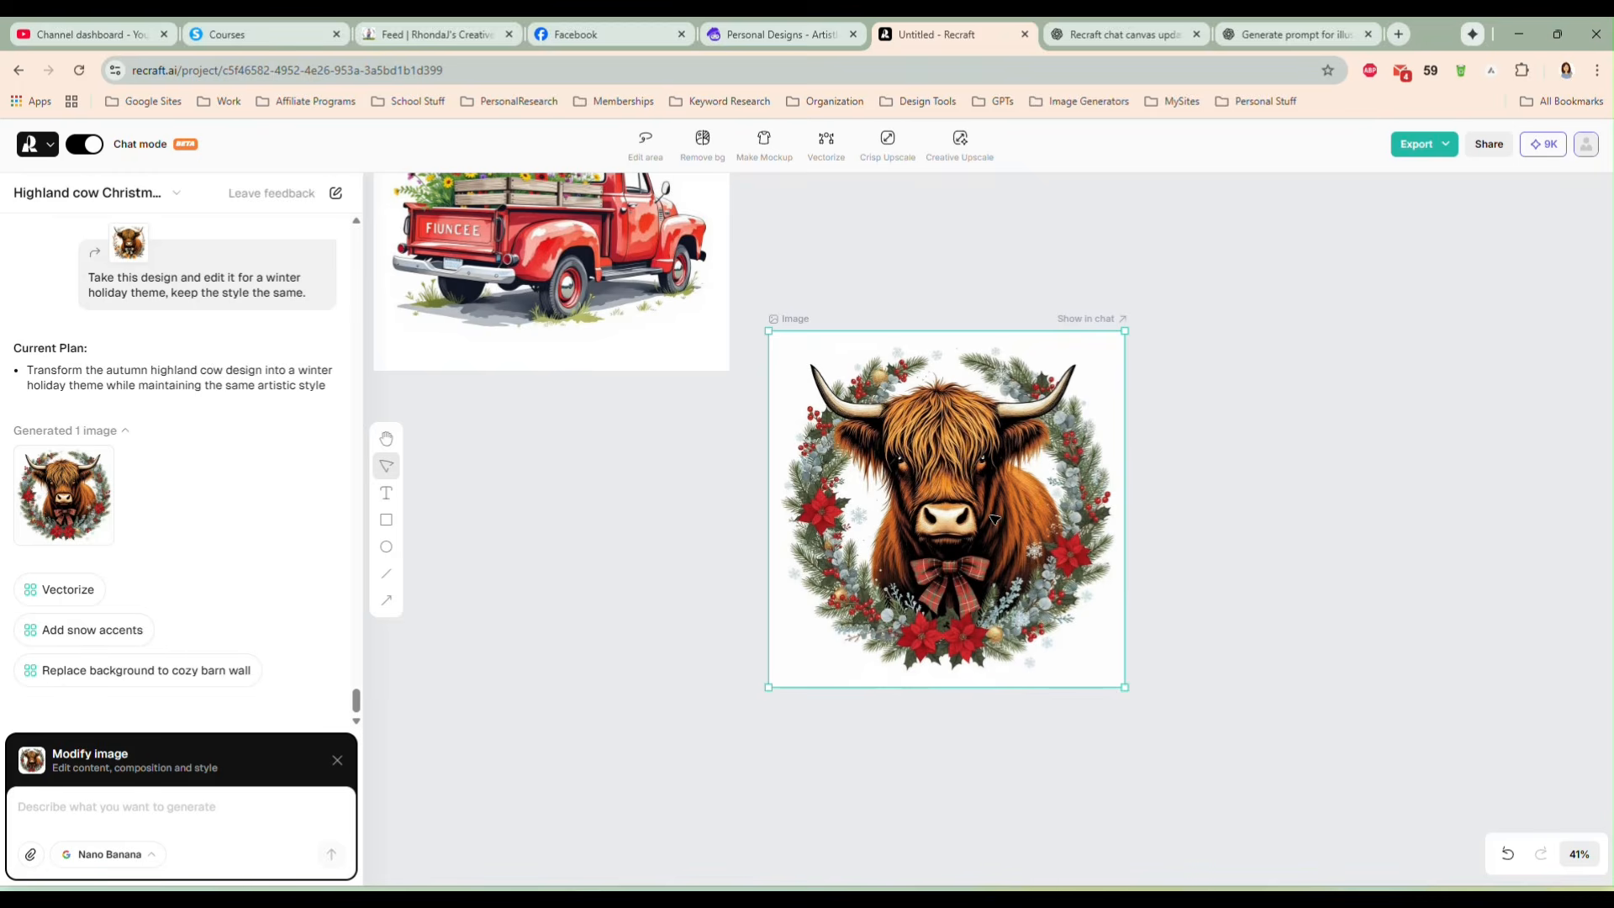
{"action": "scroll", "coordinate": [995, 520], "scroll_direction": "up", "scroll_amount": 5}
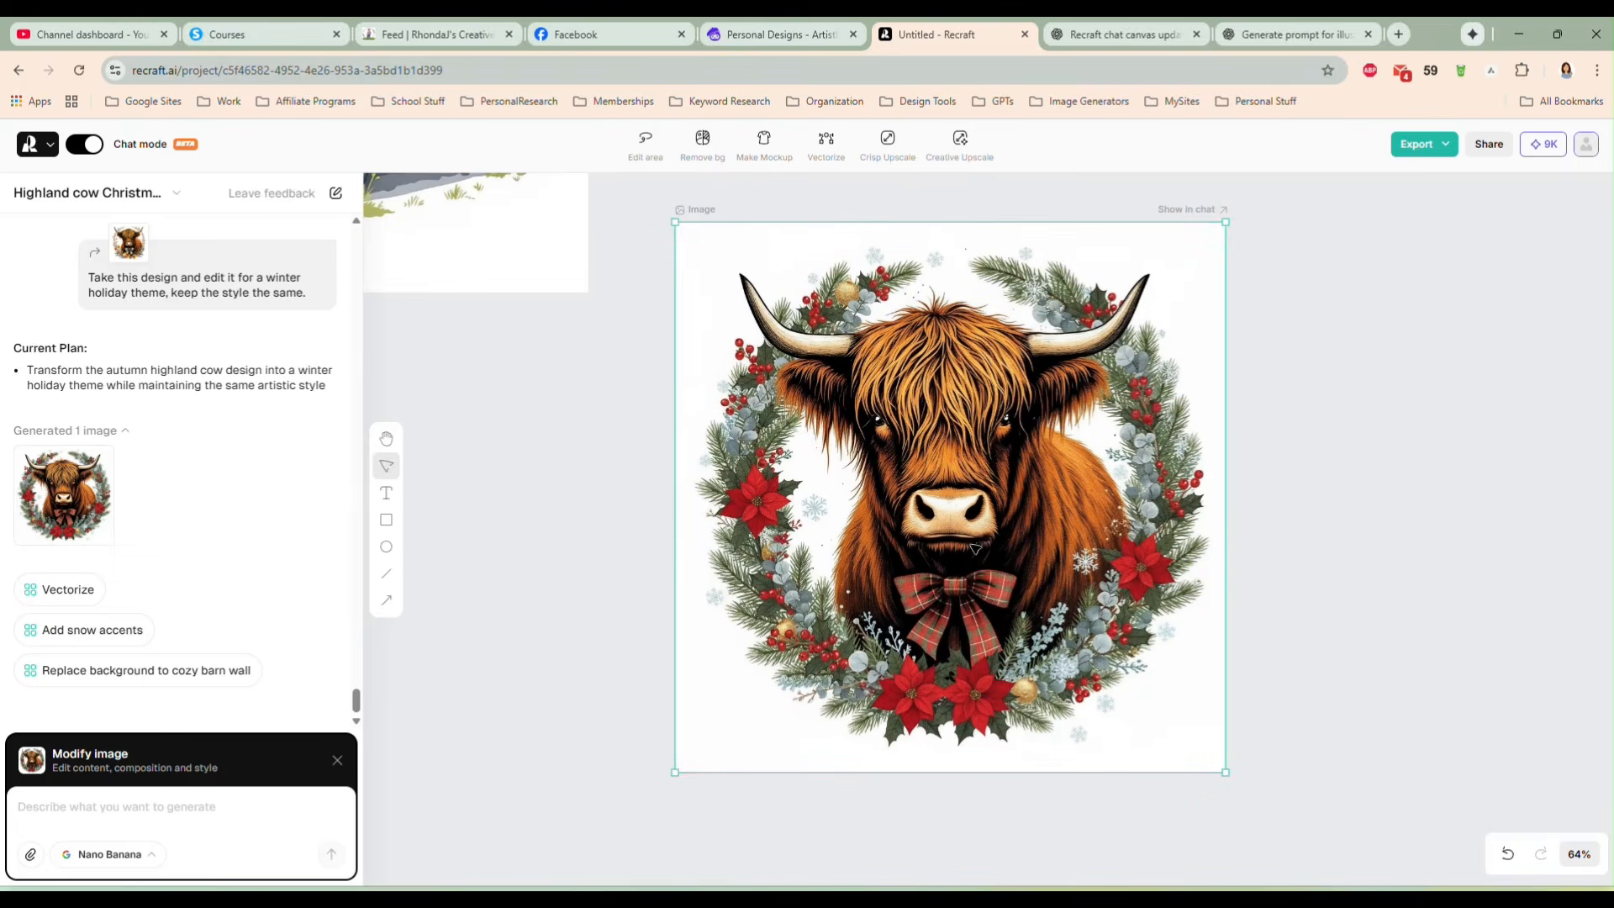
{"action": "left_click_drag", "start_coordinate": [967, 516], "coordinate": [940, 500]}
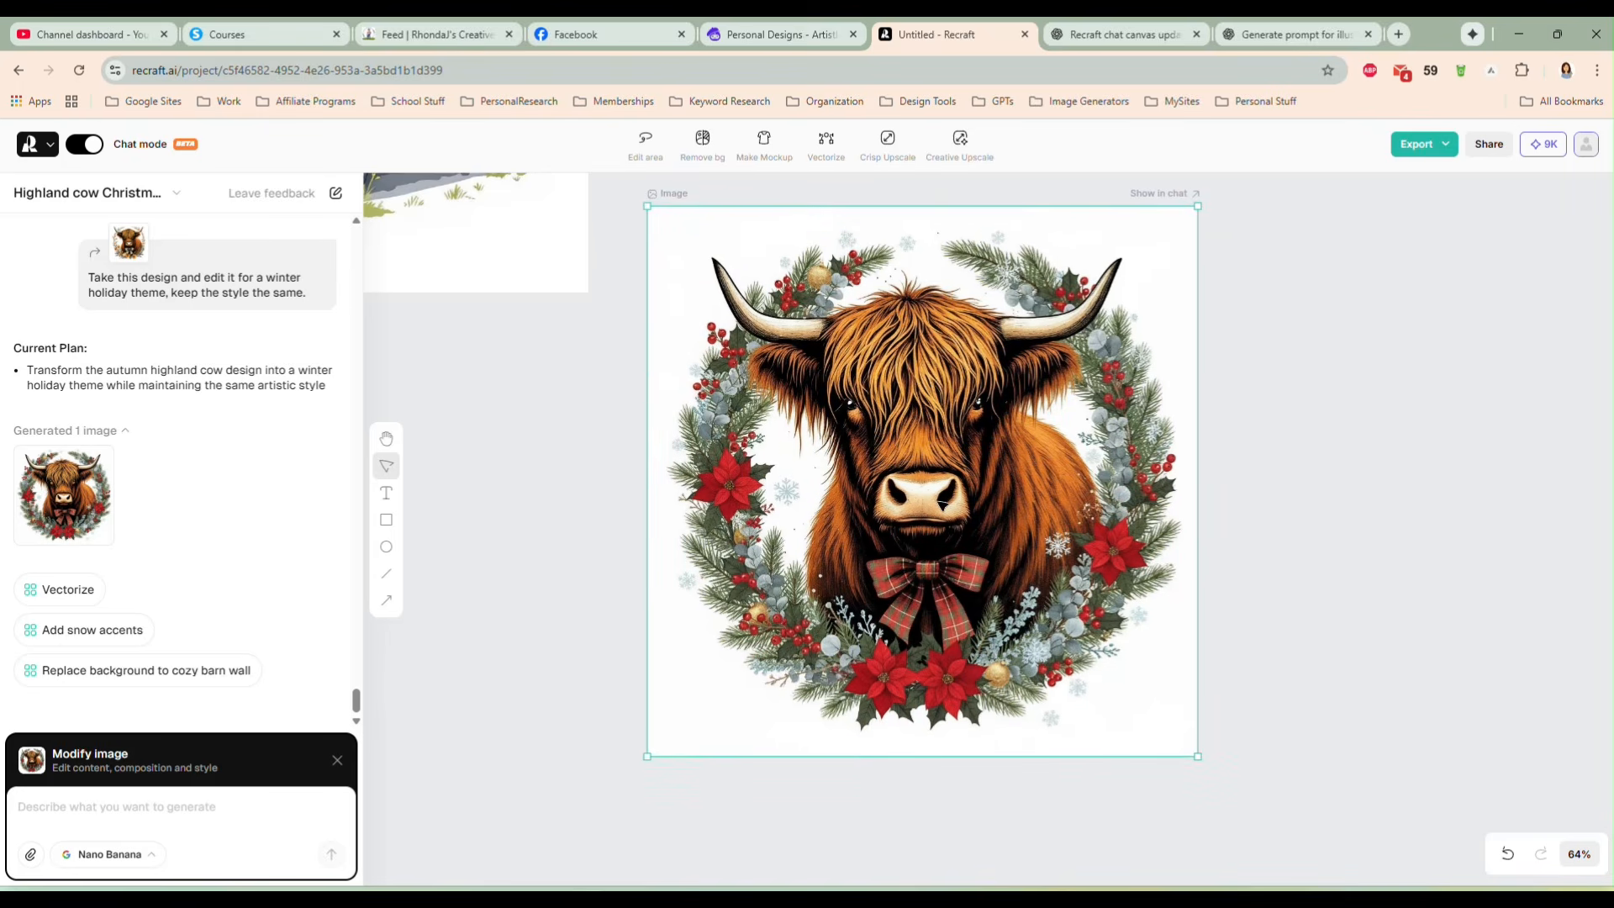
{"action": "scroll", "coordinate": [944, 503], "scroll_direction": "down", "scroll_amount": 6}
{"action": "left_click_drag", "start_coordinate": [692, 555], "coordinate": [1005, 595]}
{"action": "key", "text": "v"}
{"action": "left_click_drag", "start_coordinate": [1265, 523], "coordinate": [629, 580]}
{"action": "left_click_drag", "start_coordinate": [854, 625], "coordinate": [1042, 675]}
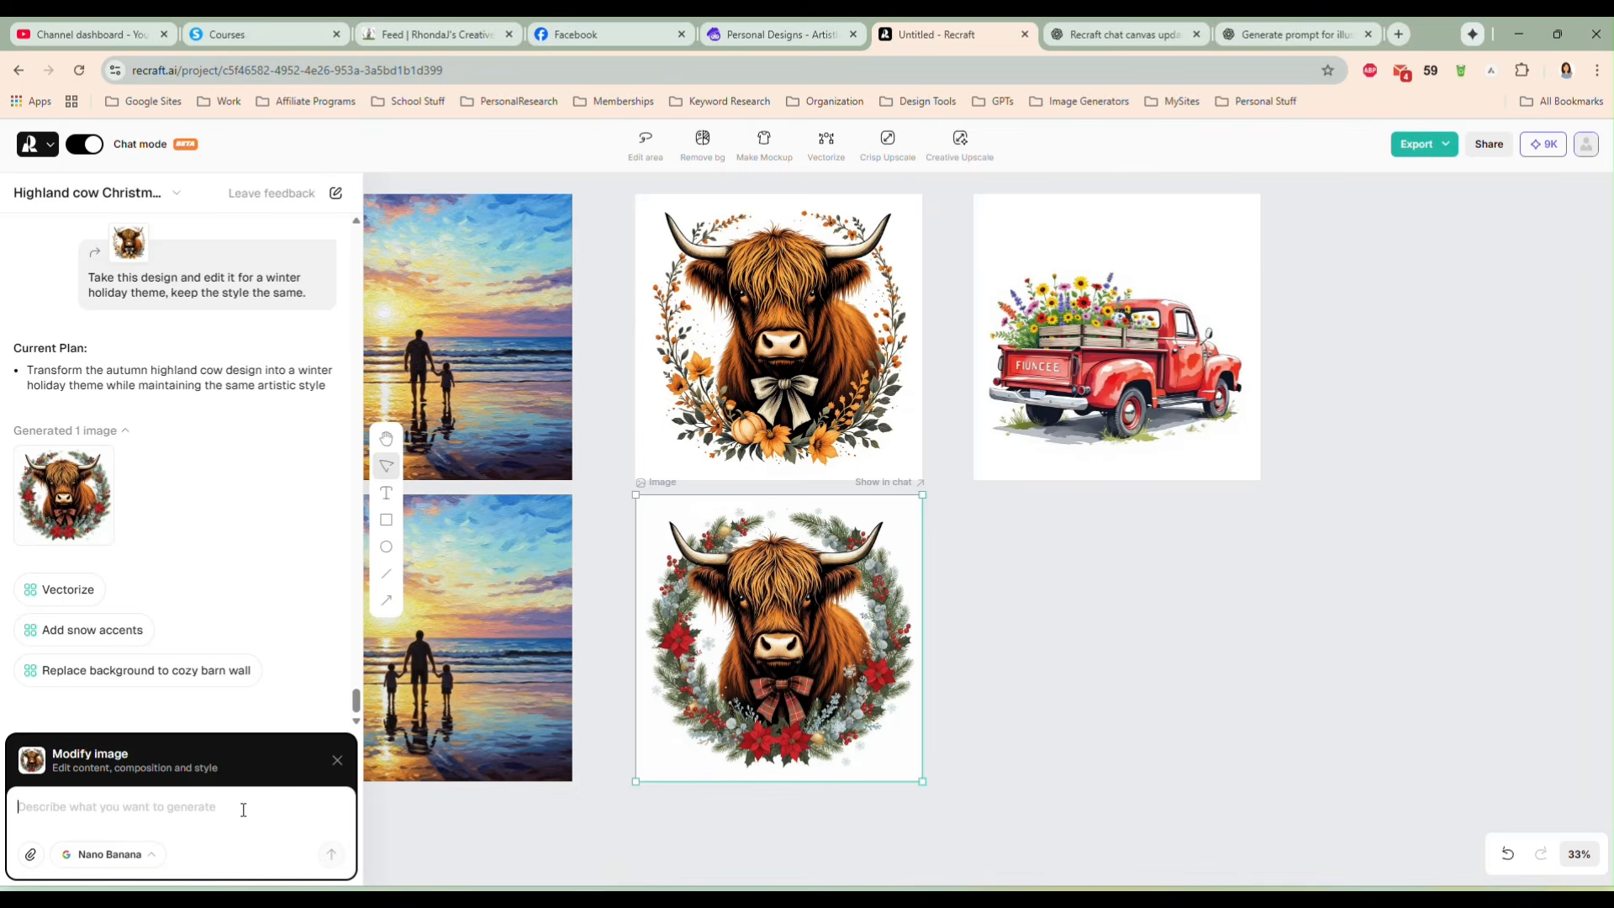
Step: Send the chat request "Edit this for a New Years Eve celebration theme" for the winter holiday cow
{"action": "type", "text": "Edit this for a New Years Eve cele"}
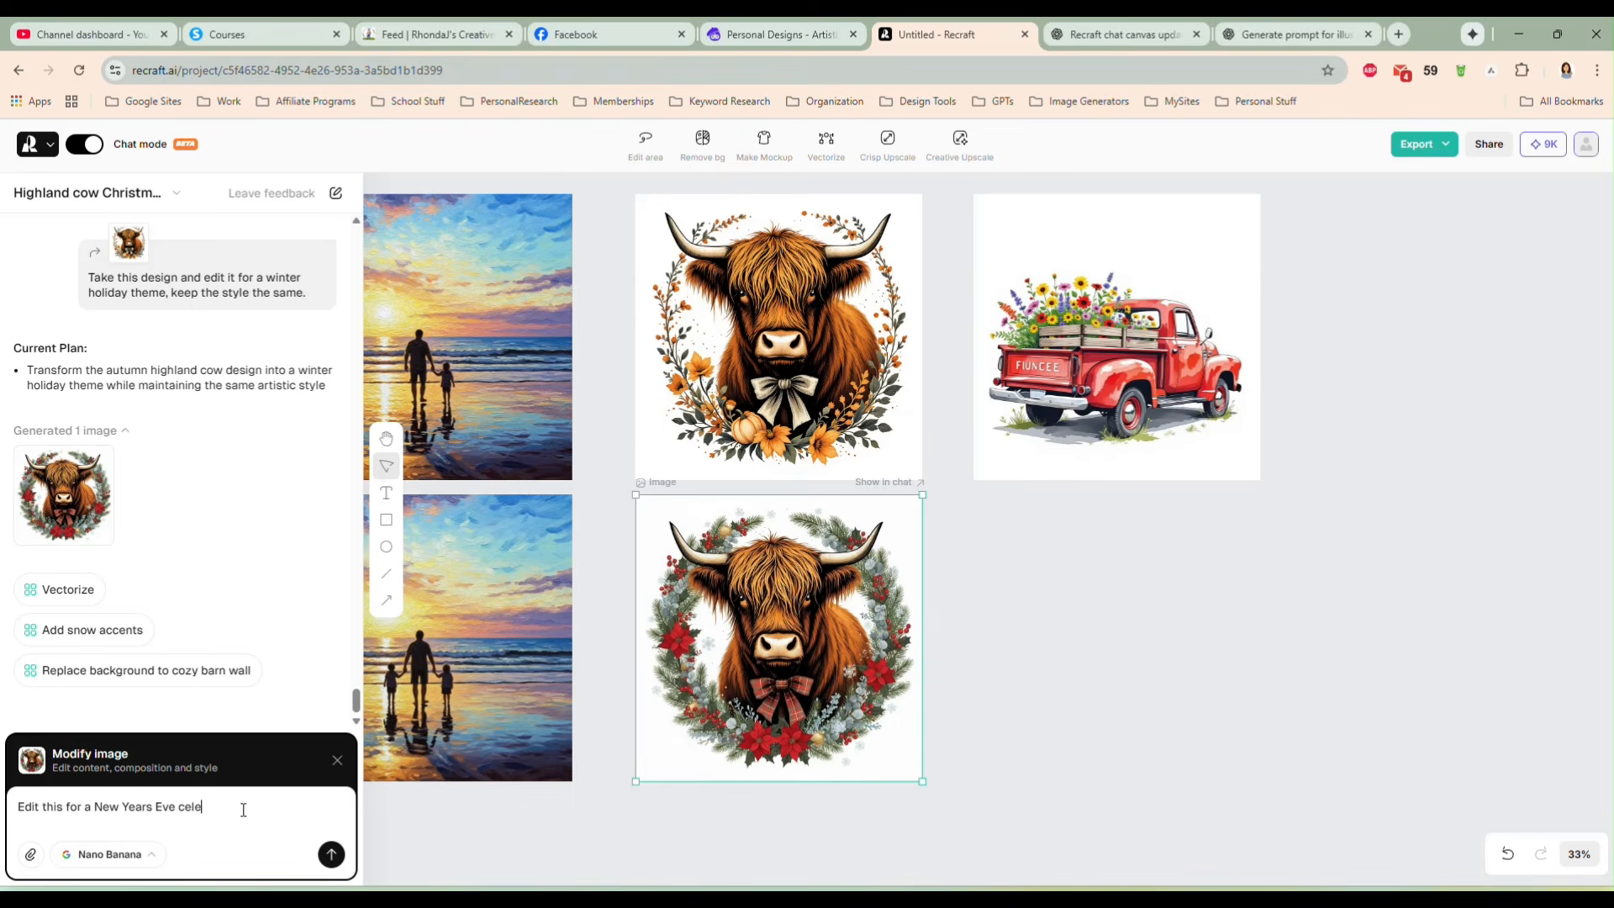
{"action": "type", "text": "bration theme"}
{"action": "key", "text": "Return"}
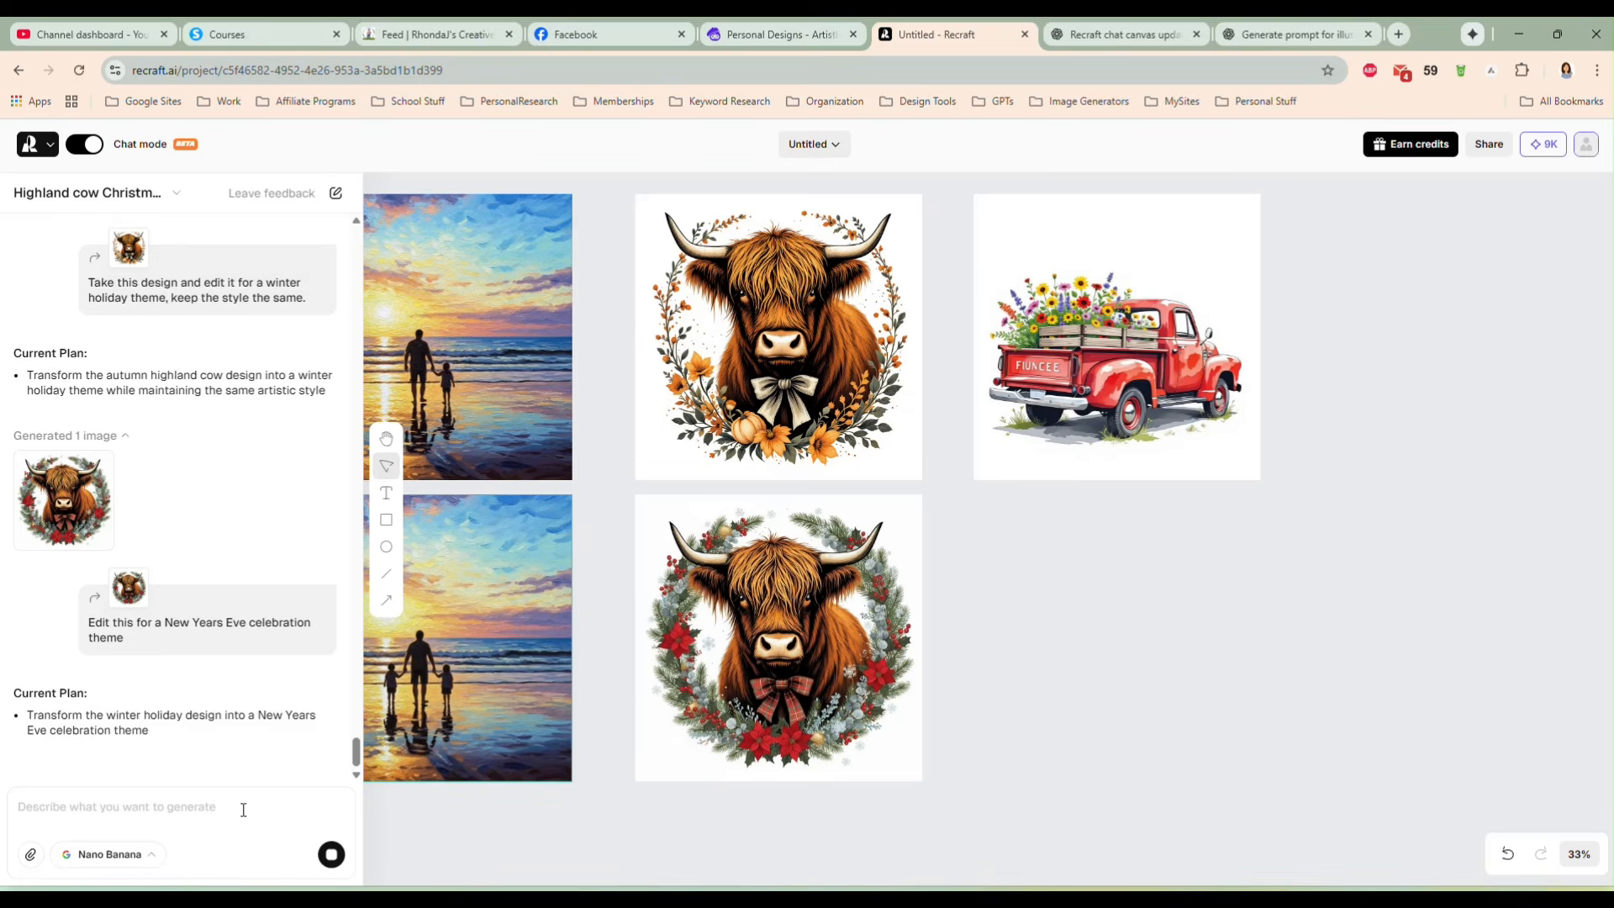
Step: Inspect the generated New Year's Eve version of the Highland cow up close
{"action": "left_click", "coordinate": [751, 677]}
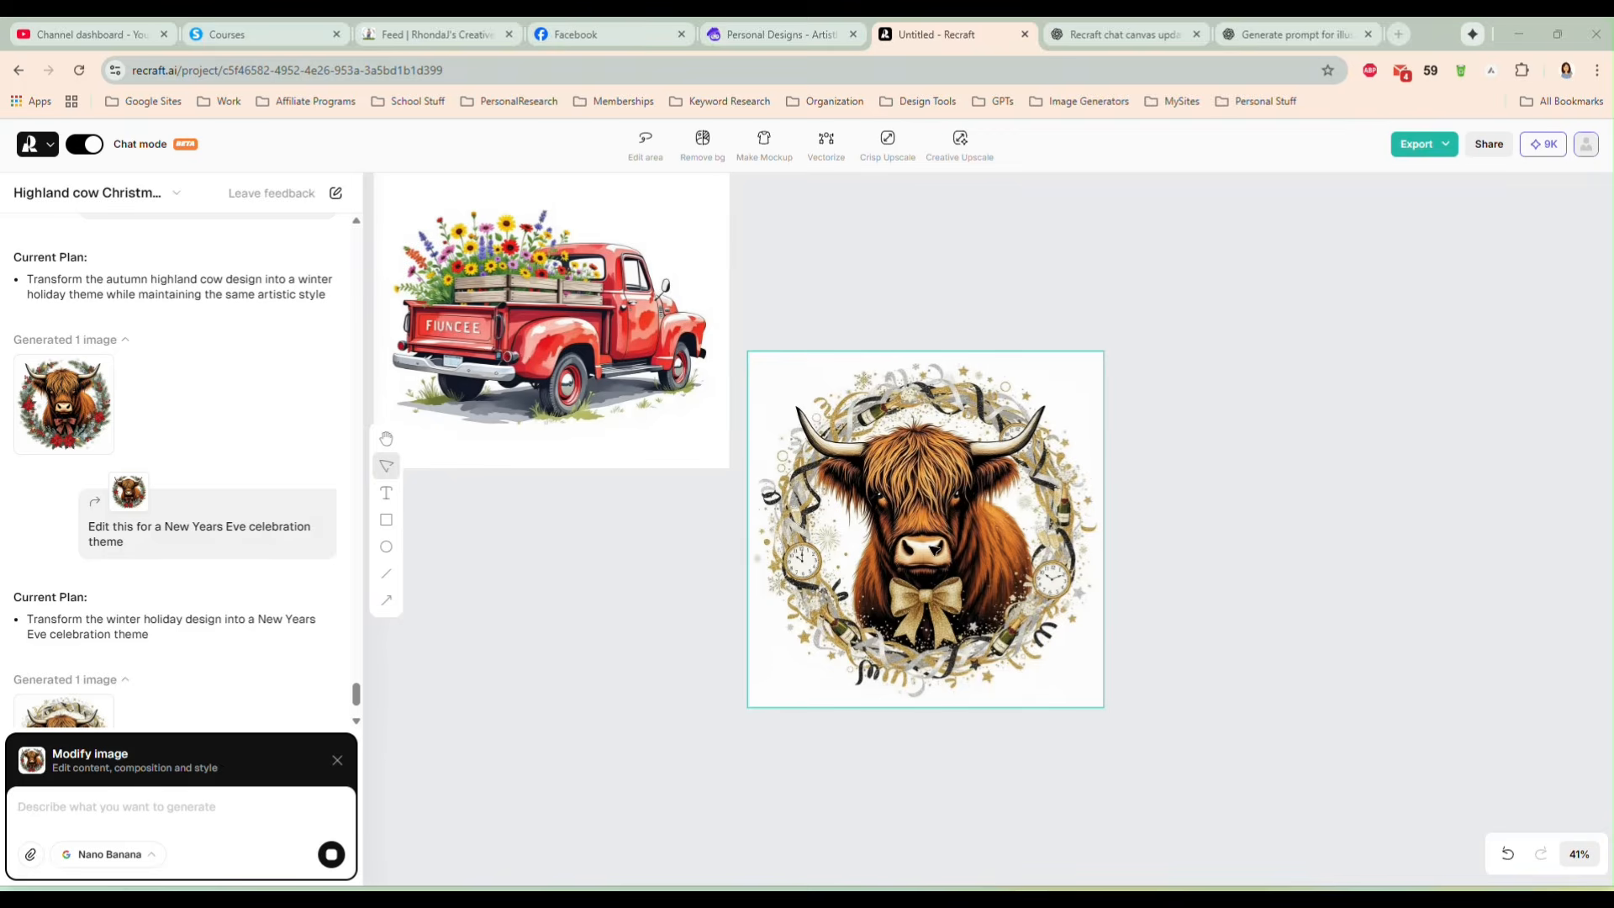
{"action": "scroll", "coordinate": [934, 546], "scroll_direction": "up", "scroll_amount": 3}
{"action": "scroll", "coordinate": [934, 549], "scroll_direction": "up", "scroll_amount": 2}
{"action": "scroll", "coordinate": [934, 548], "scroll_direction": "down", "scroll_amount": 1}
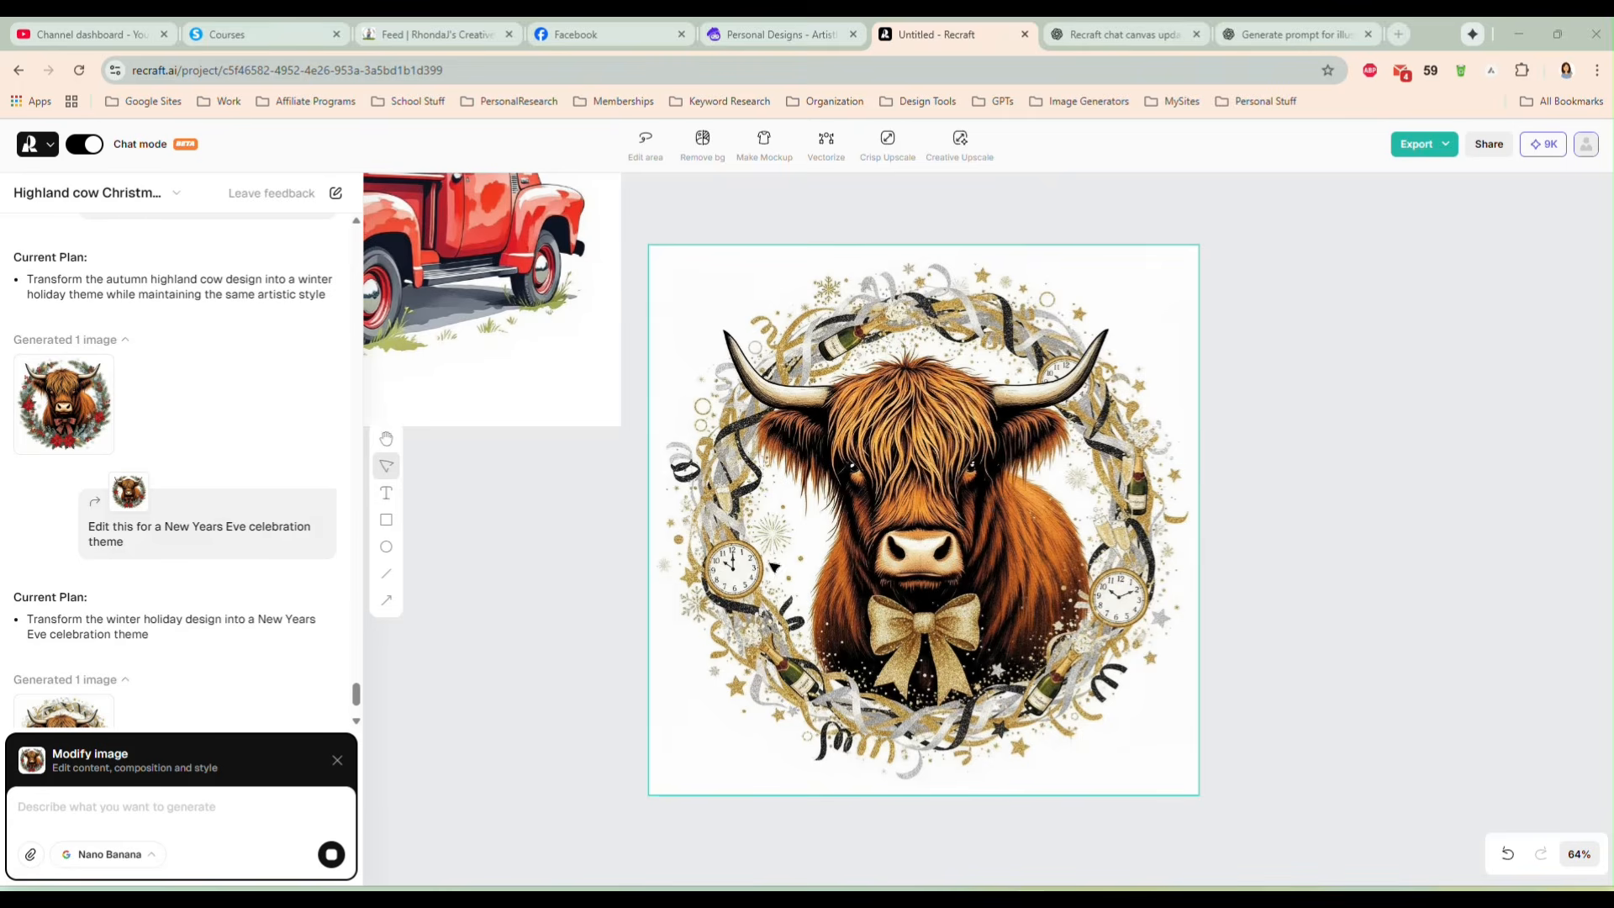
{"action": "scroll", "coordinate": [1012, 485], "scroll_direction": "down", "scroll_amount": 5}
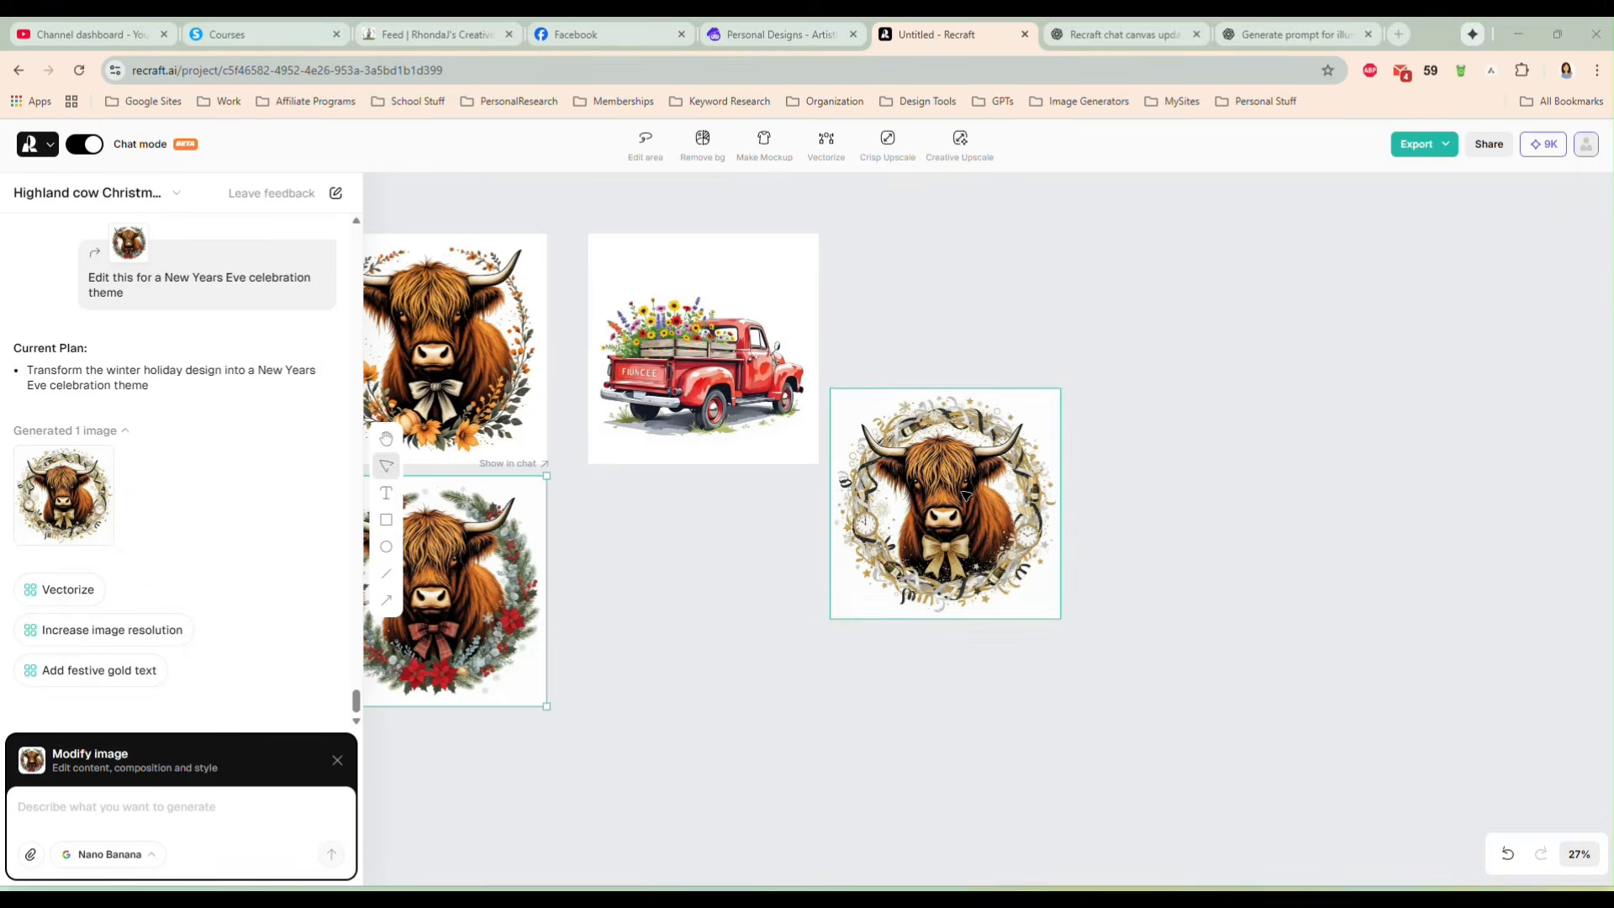
Step: Move the red truck away from the cows and place the New Year's Eve cow beside the original Highland cow
{"action": "left_click_drag", "start_coordinate": [1088, 529], "coordinate": [1355, 497]}
{"action": "left_click_drag", "start_coordinate": [1257, 467], "coordinate": [986, 559]}
{"action": "scroll", "coordinate": [1165, 509], "scroll_direction": "down", "scroll_amount": 1}
{"action": "left_click_drag", "start_coordinate": [1001, 311], "coordinate": [1403, 399]}
{"action": "left_click_drag", "start_coordinate": [874, 598], "coordinate": [897, 451]}
{"action": "scroll", "coordinate": [917, 583], "scroll_direction": "up", "scroll_amount": 1}
{"action": "scroll", "coordinate": [917, 584], "scroll_direction": "left", "scroll_amount": 1}
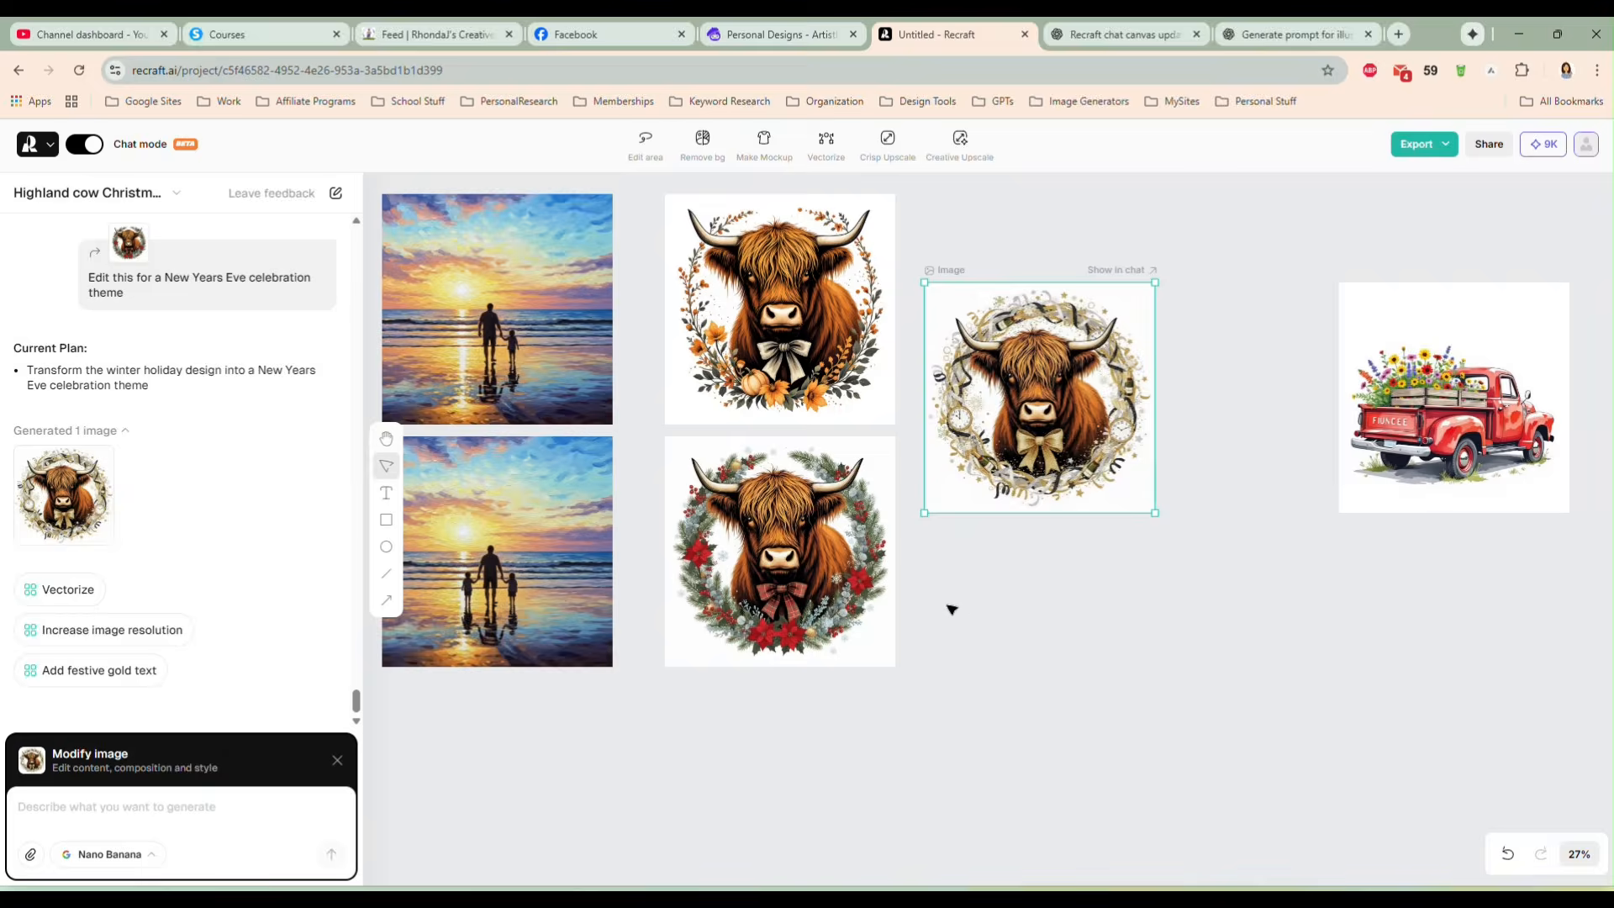
Step: Line up the New Year's Eve cow and red truck with the top row, and leave the winter holiday cow selected below them
{"action": "scroll", "coordinate": [920, 581], "scroll_direction": "down", "scroll_amount": 2}
{"action": "left_click_drag", "start_coordinate": [922, 579], "coordinate": [890, 533]}
{"action": "left_click_drag", "start_coordinate": [719, 488], "coordinate": [719, 539]}
{"action": "left_click", "coordinate": [933, 544]}
{"action": "left_click", "coordinate": [754, 530]}
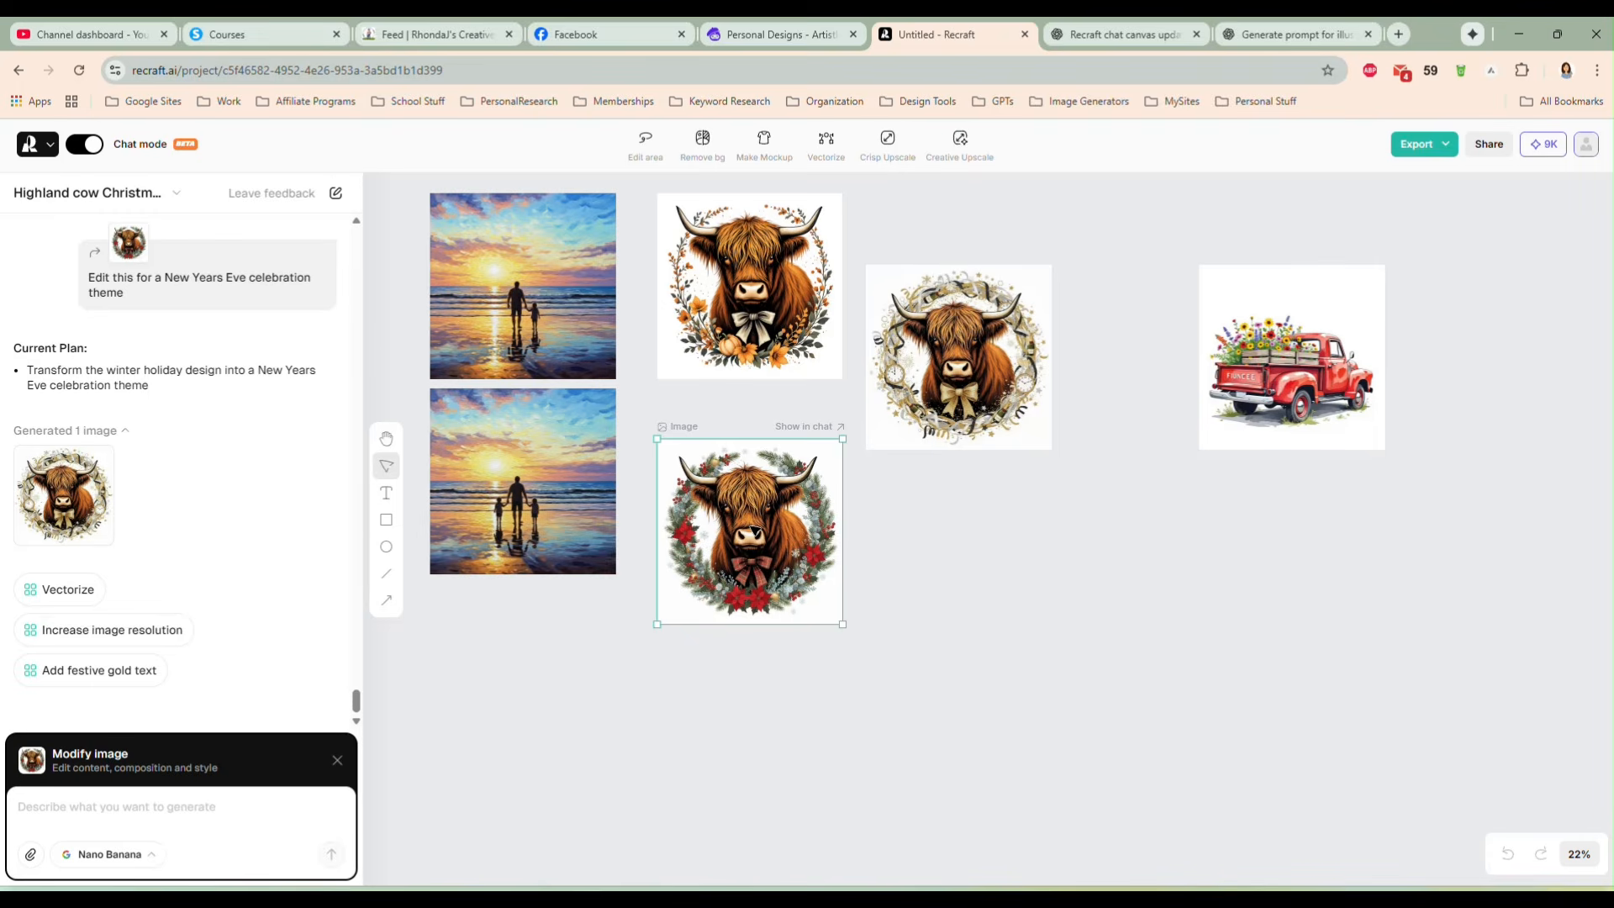
{"action": "left_click_drag", "start_coordinate": [976, 376], "coordinate": [965, 305]}
{"action": "left_click_drag", "start_coordinate": [1309, 397], "coordinate": [1242, 326]}
{"action": "left_click_drag", "start_coordinate": [757, 508], "coordinate": [814, 509]}
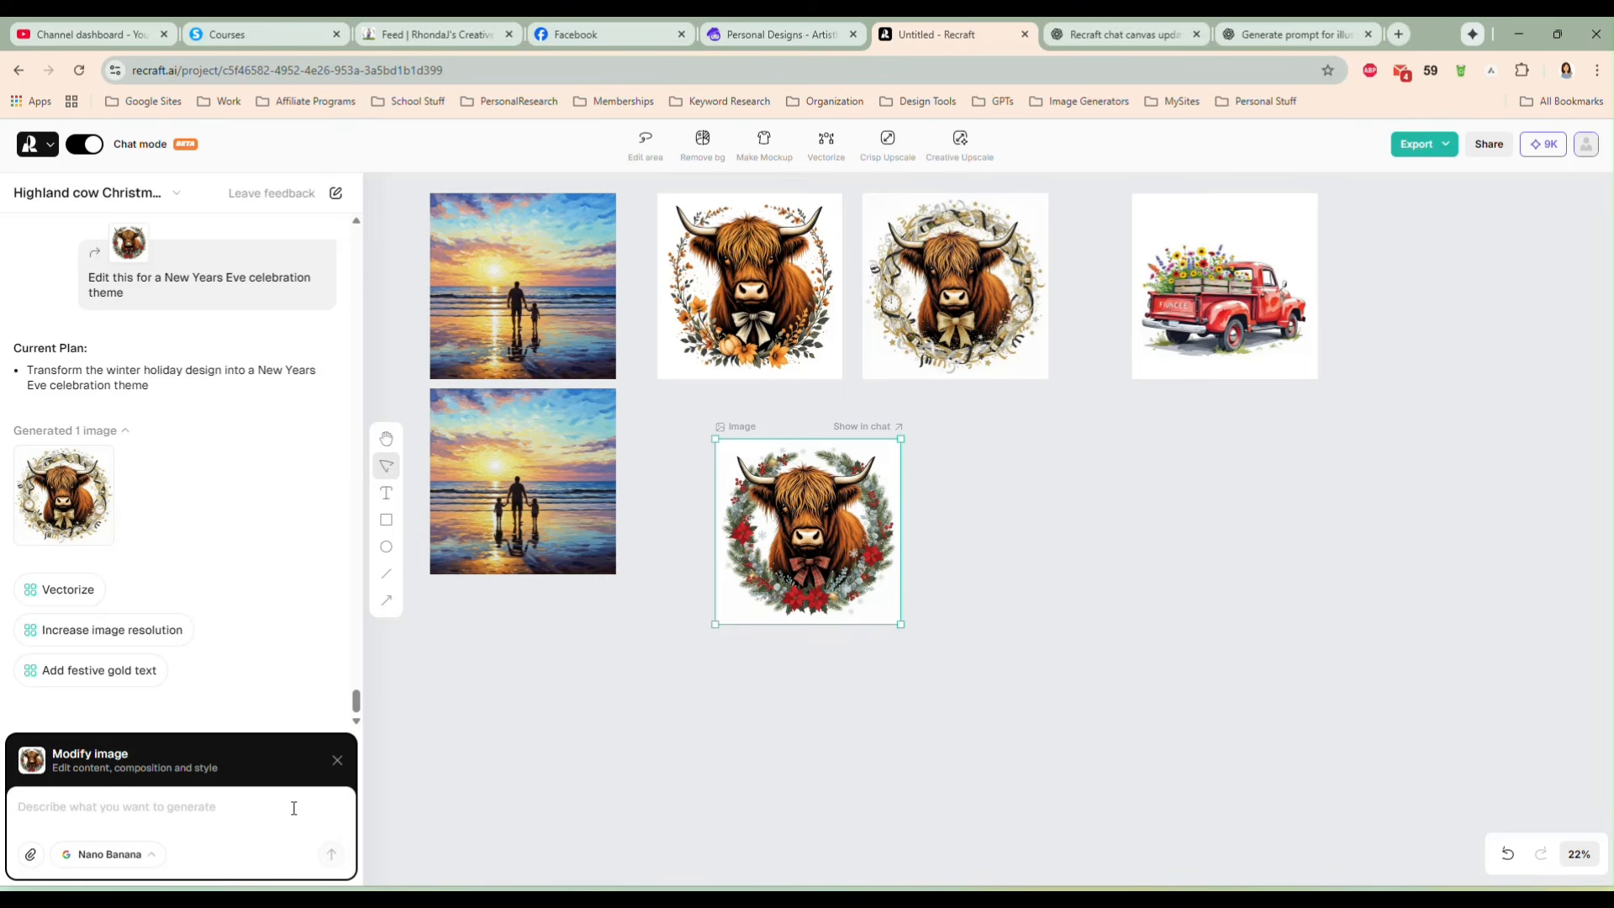
Step: Send the chat request "create 5 more images for me using this design, change it up for various holidays, season, and sports" for the winter holiday cow
{"action": "type", "text": "create"}
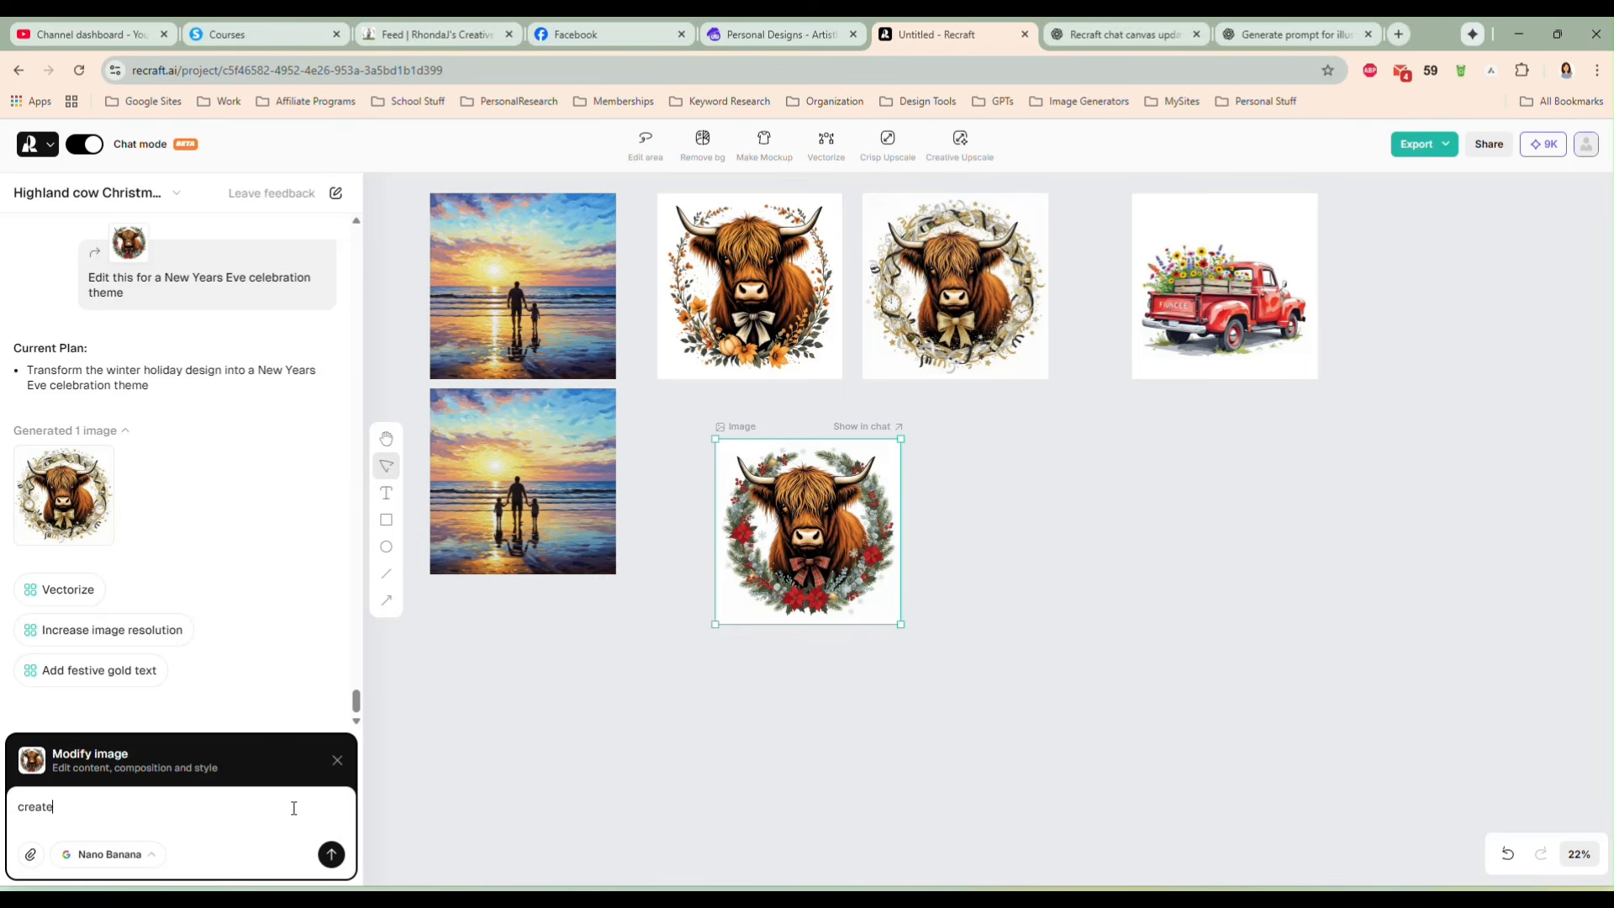
{"action": "type", "text": " 5 more images for me using this de"}
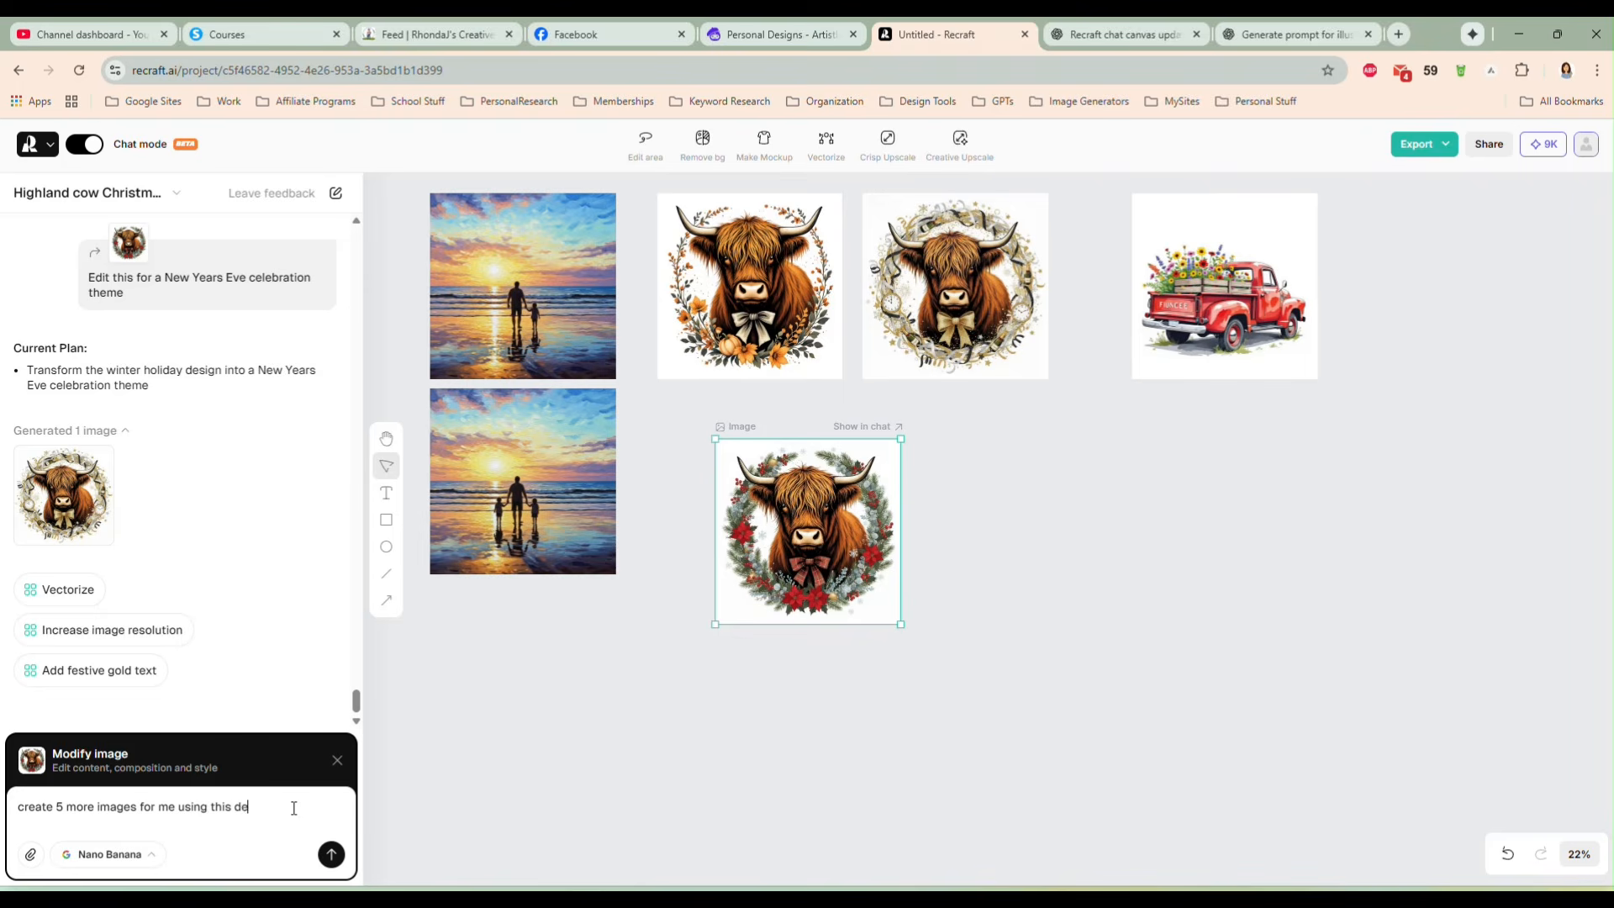
{"action": "type", "text": "designs"}
{"action": "type", "text": " change it up for various holidays and seasons"}
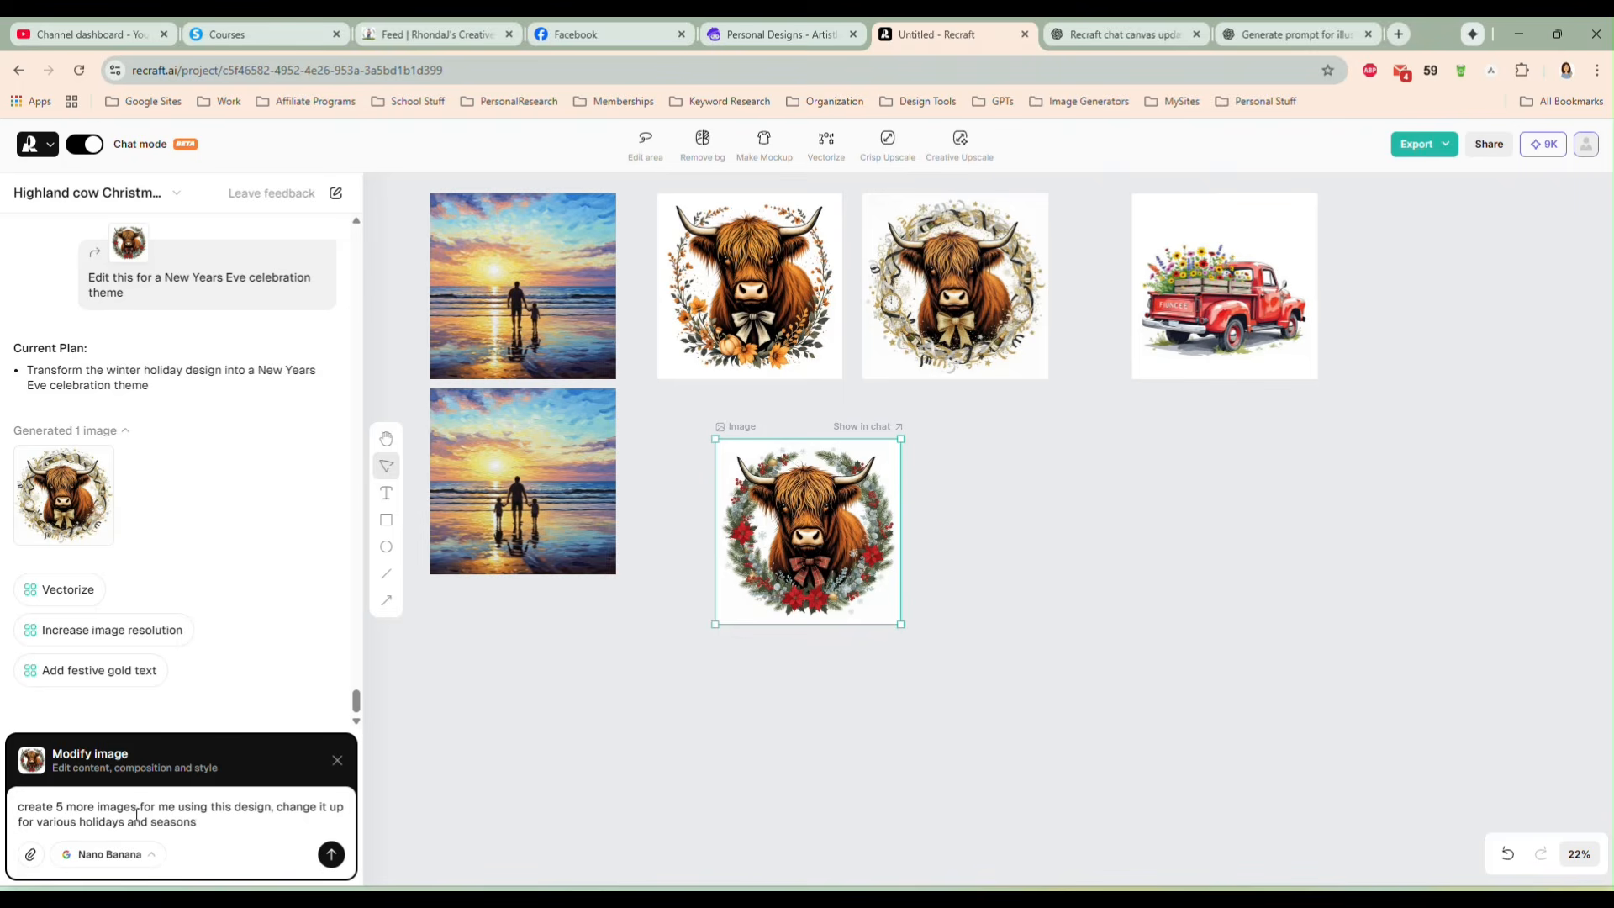
{"action": "left_click_drag", "start_coordinate": [125, 822], "coordinate": [236, 838]}
{"action": "key", "text": "BackSpace"}
{"action": "type", "text": ", season, and sports"}
{"action": "key", "text": "Return"}
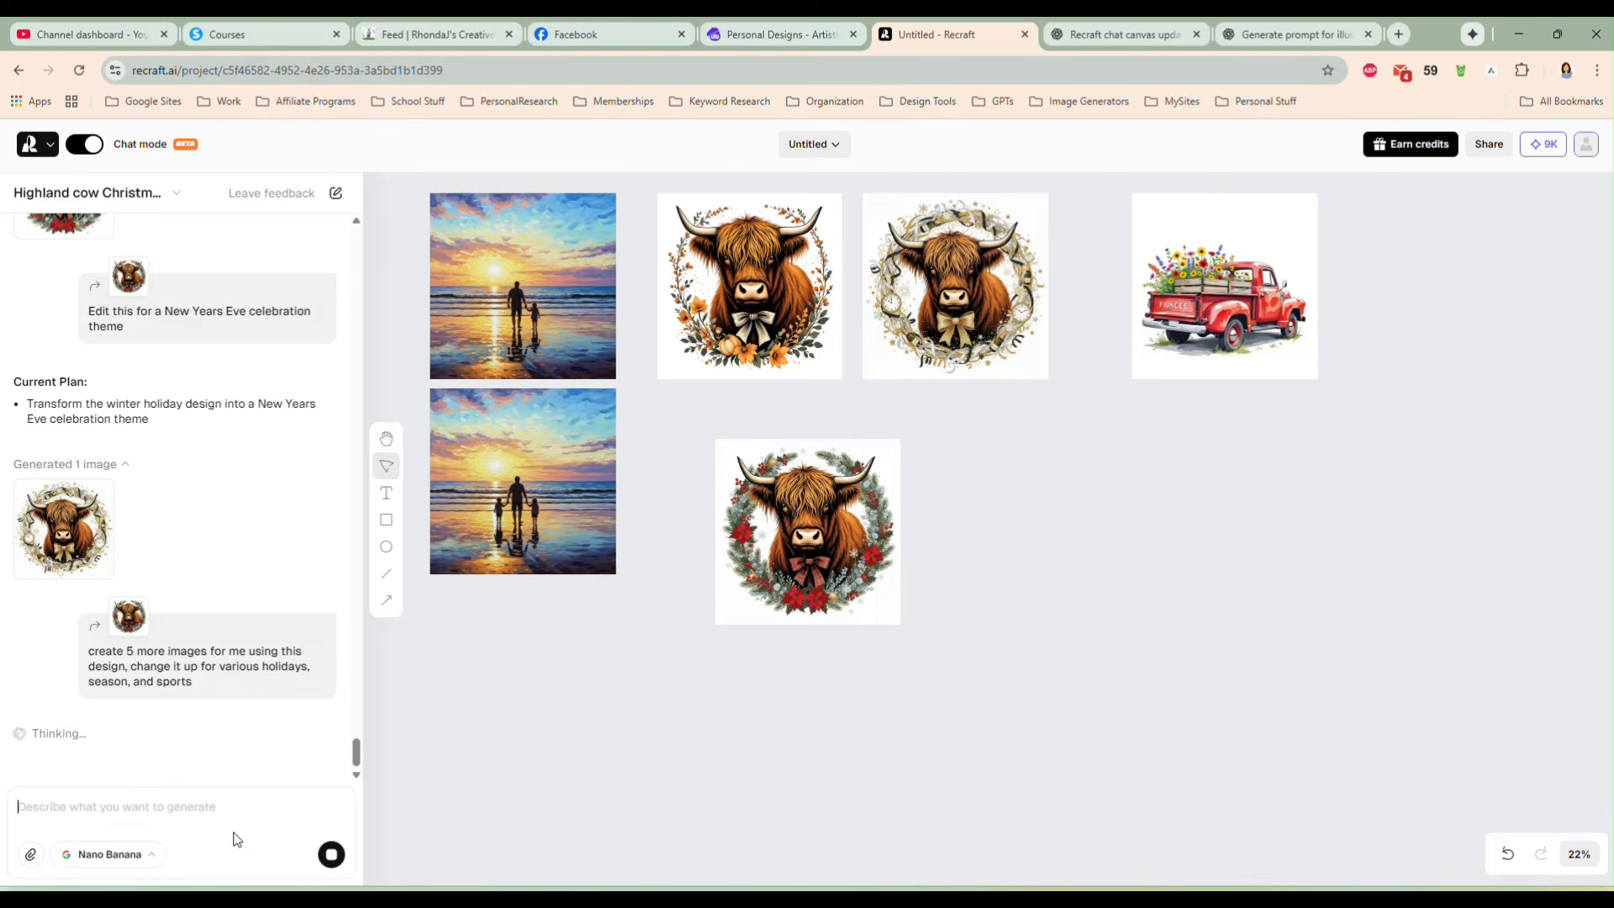
Step: Move the winter holiday cow back beneath the original Highland cow and view it beside the generated Valentine's cow
{"action": "left_click_drag", "start_coordinate": [796, 538], "coordinate": [738, 507]}
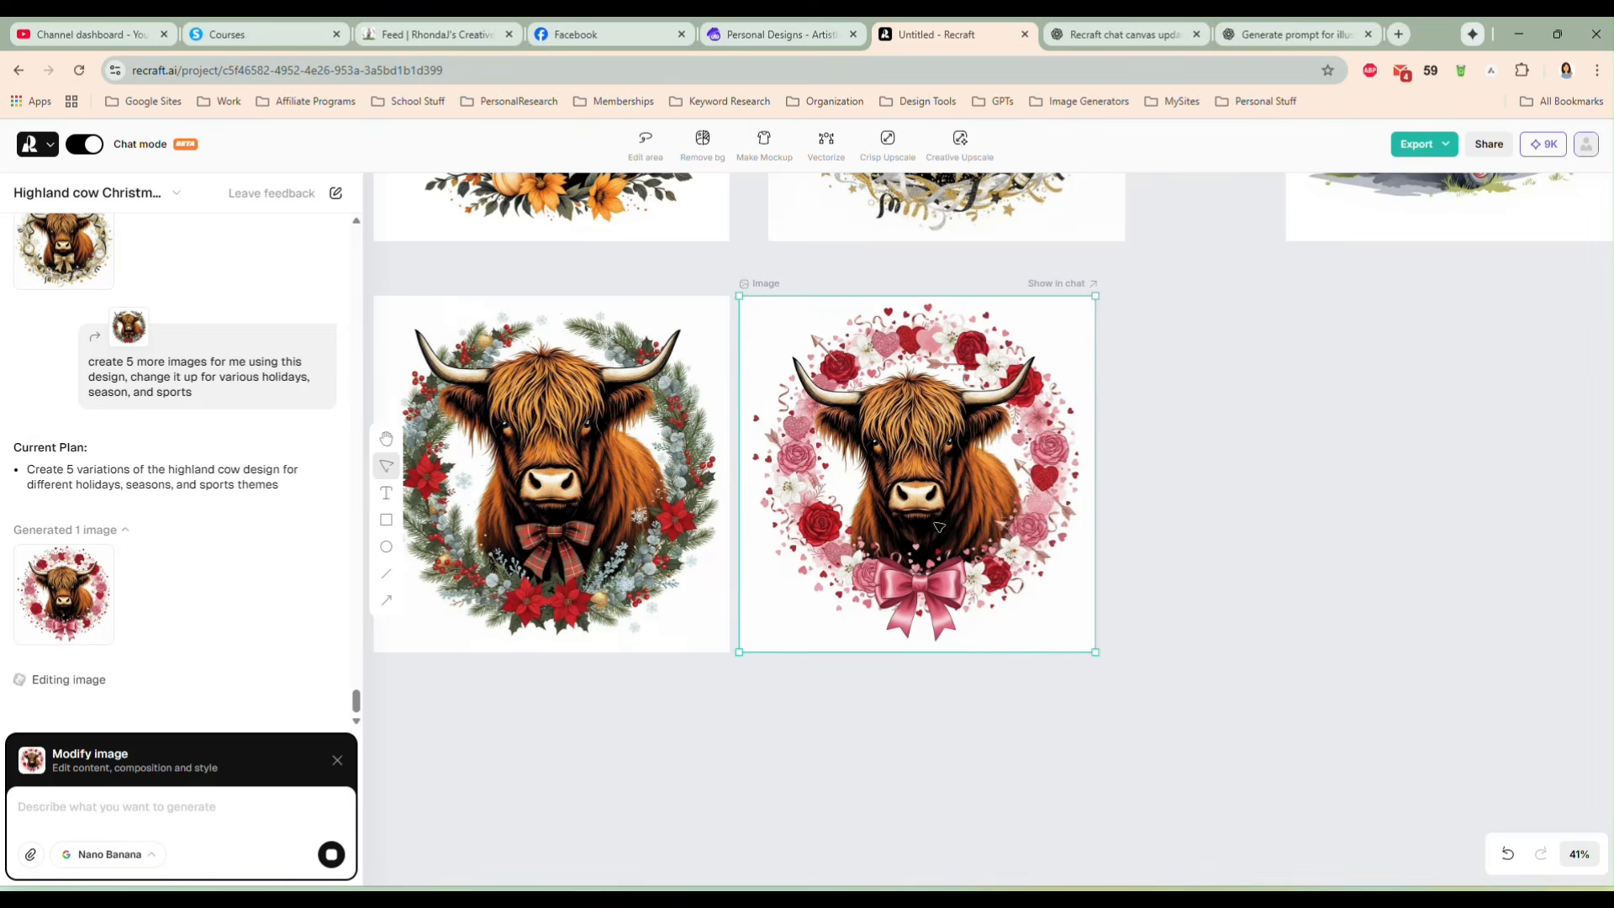
{"action": "scroll", "coordinate": [944, 530], "scroll_direction": "down", "scroll_amount": 3}
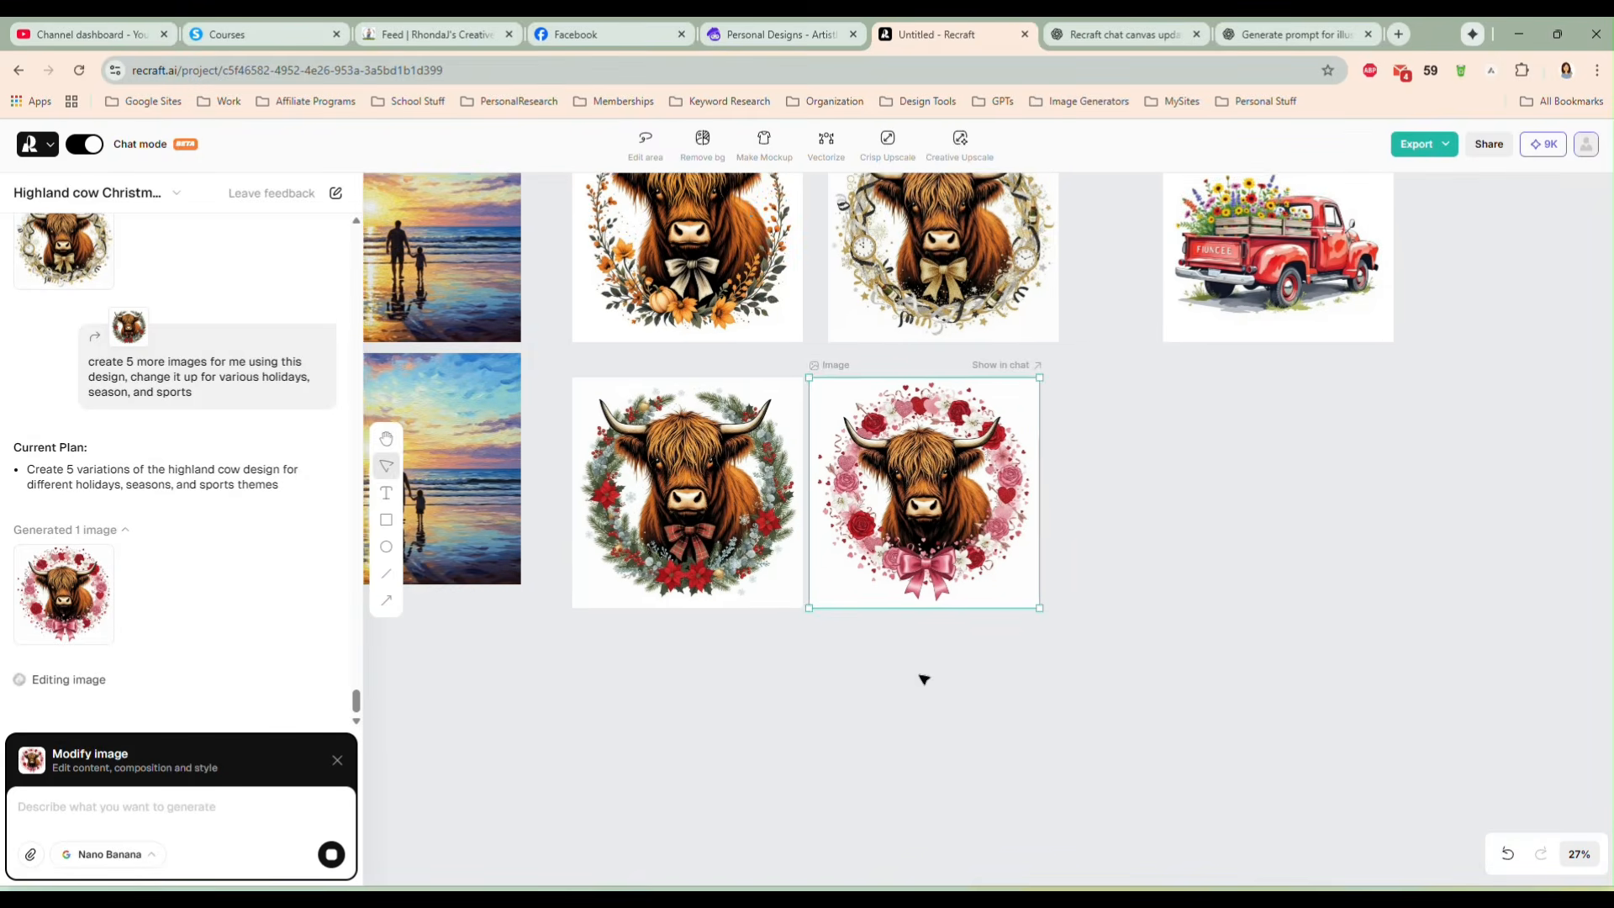
{"action": "left_click_drag", "start_coordinate": [922, 692], "coordinate": [955, 677]}
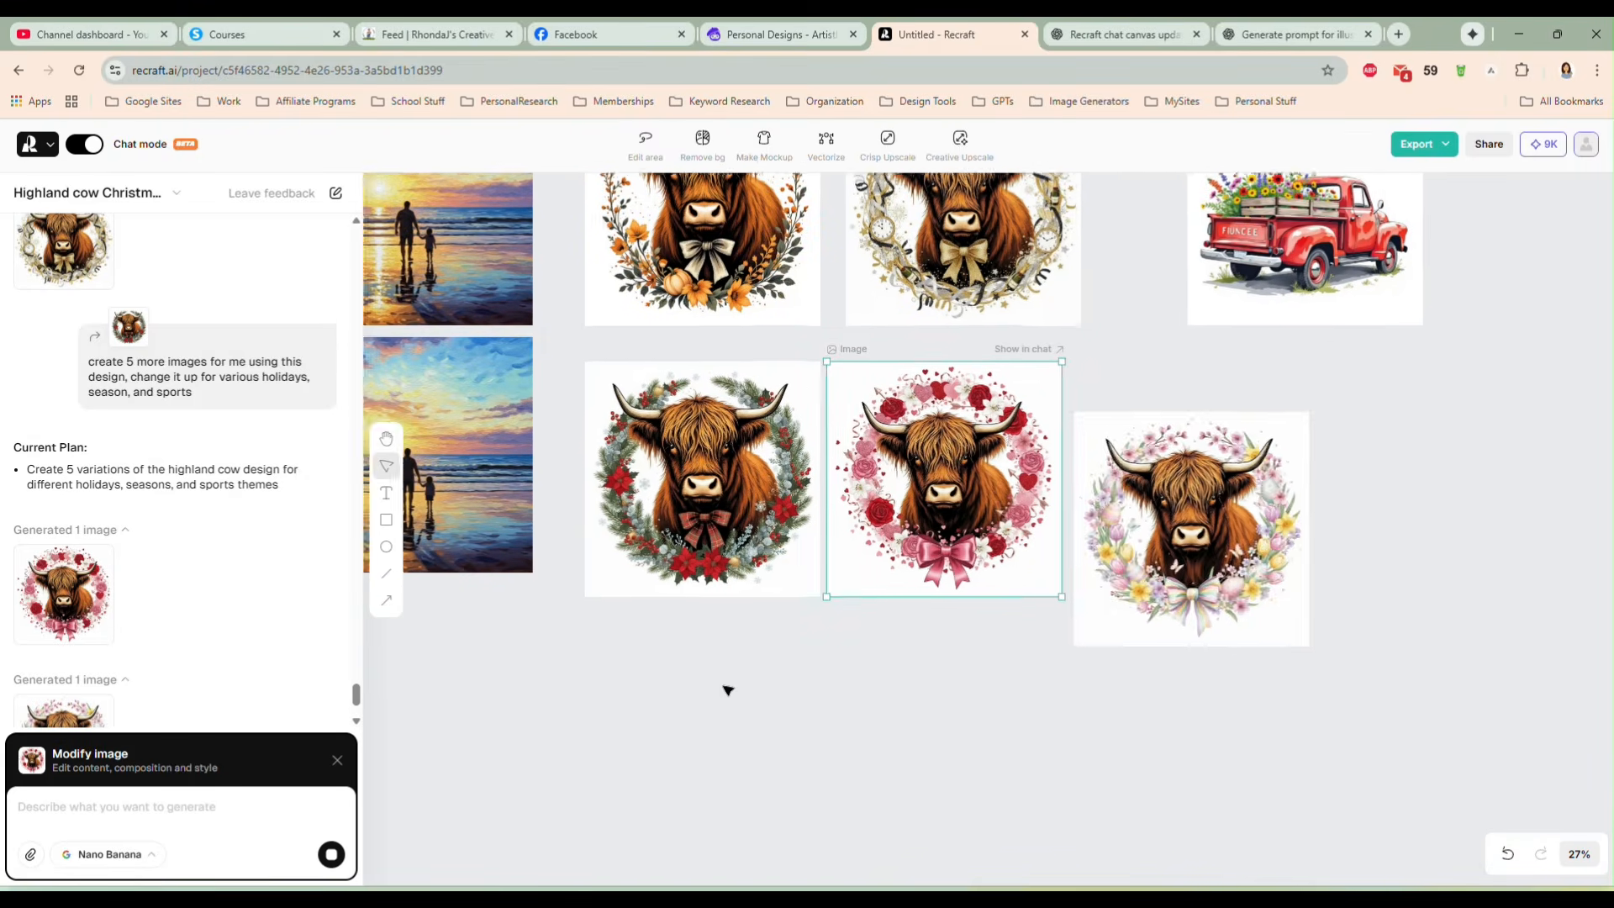
Step: Place the generated spring flower cow level beside the Valentine's cow and inspect it
{"action": "scroll", "coordinate": [726, 692], "scroll_direction": "up", "scroll_amount": 3}
{"action": "left_click", "coordinate": [859, 626]}
{"action": "left_click_drag", "start_coordinate": [859, 626], "coordinate": [859, 551]}
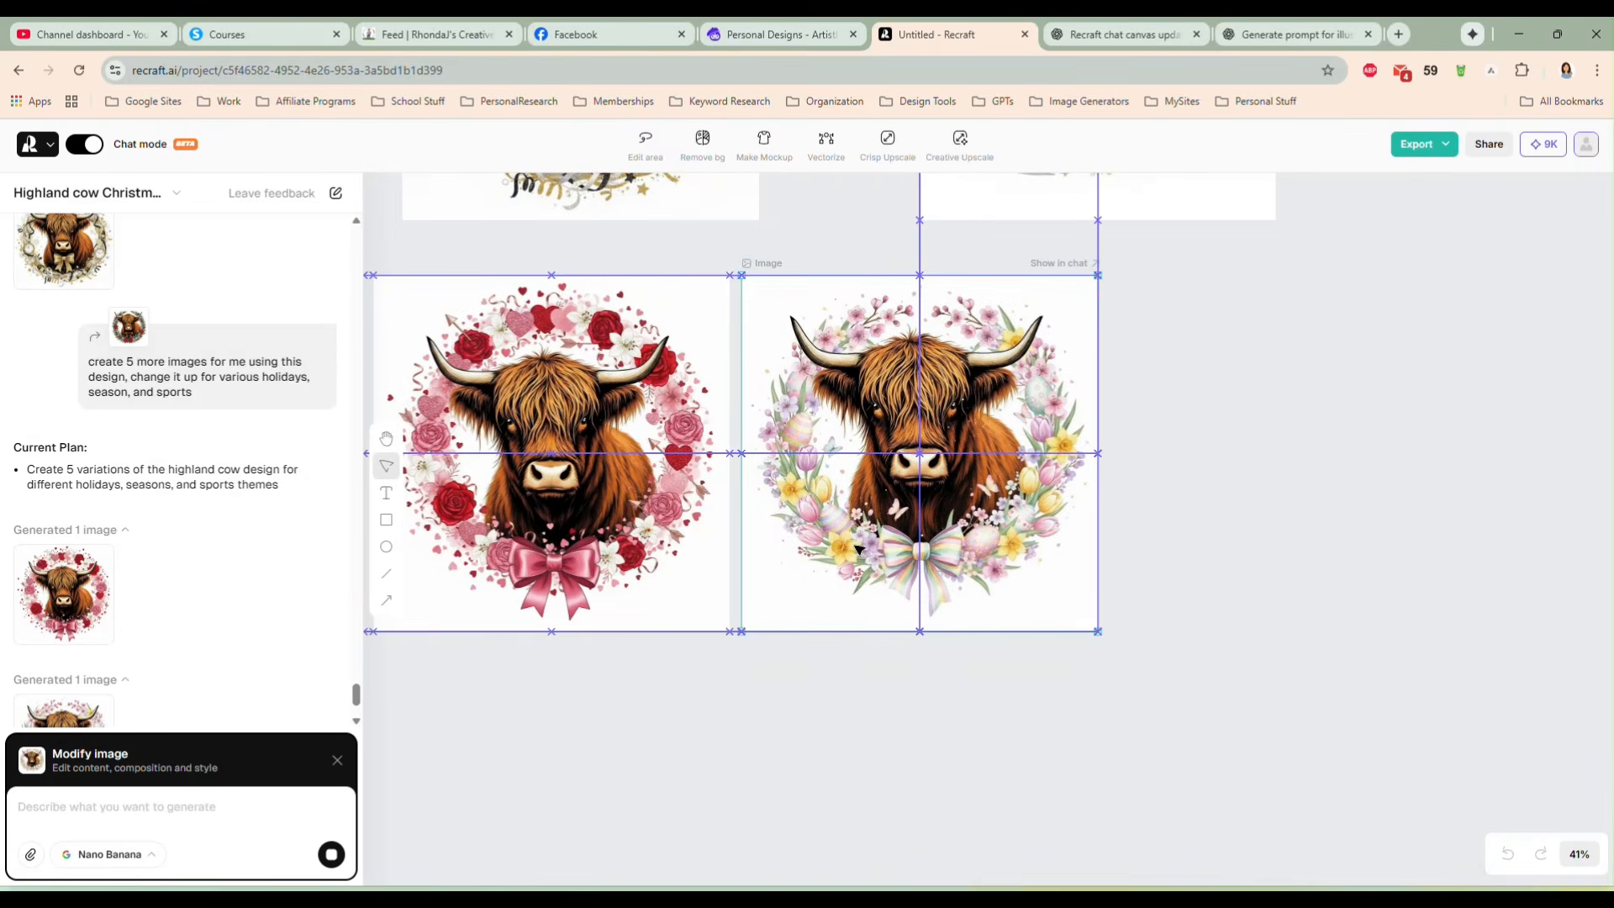
{"action": "scroll", "coordinate": [874, 585], "scroll_direction": "up", "scroll_amount": 2}
{"action": "scroll", "coordinate": [879, 588], "scroll_direction": "down", "scroll_amount": 2}
{"action": "left_click_drag", "start_coordinate": [786, 688], "coordinate": [927, 681]}
{"action": "scroll", "coordinate": [902, 694], "scroll_direction": "down", "scroll_amount": 2}
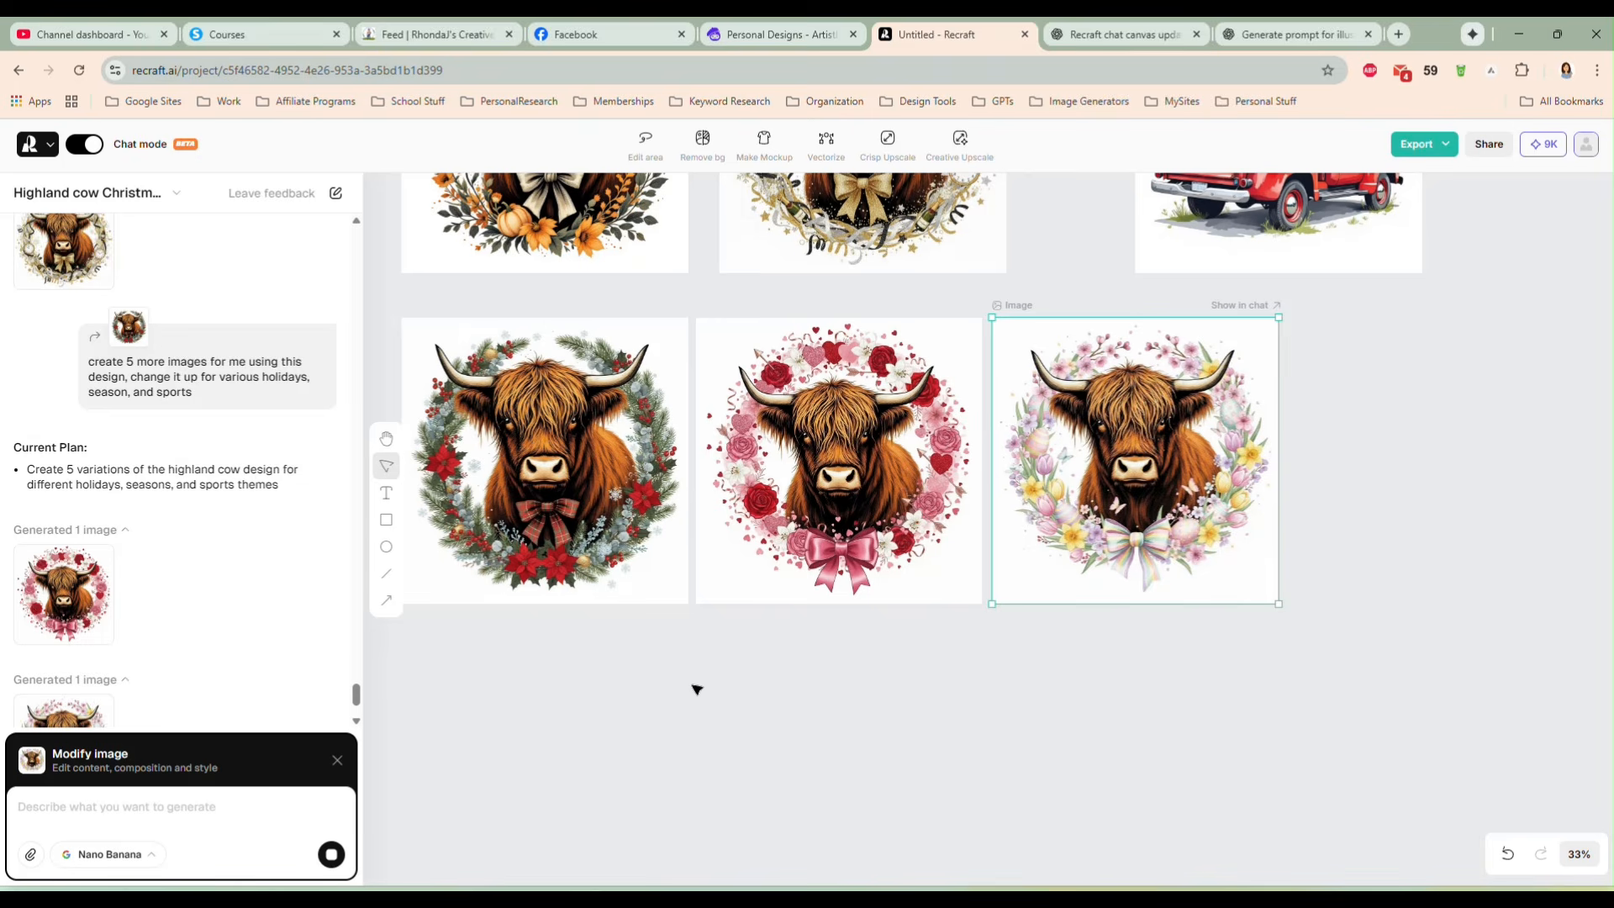
{"action": "scroll", "coordinate": [179, 568], "scroll_direction": "down", "scroll_amount": 2}
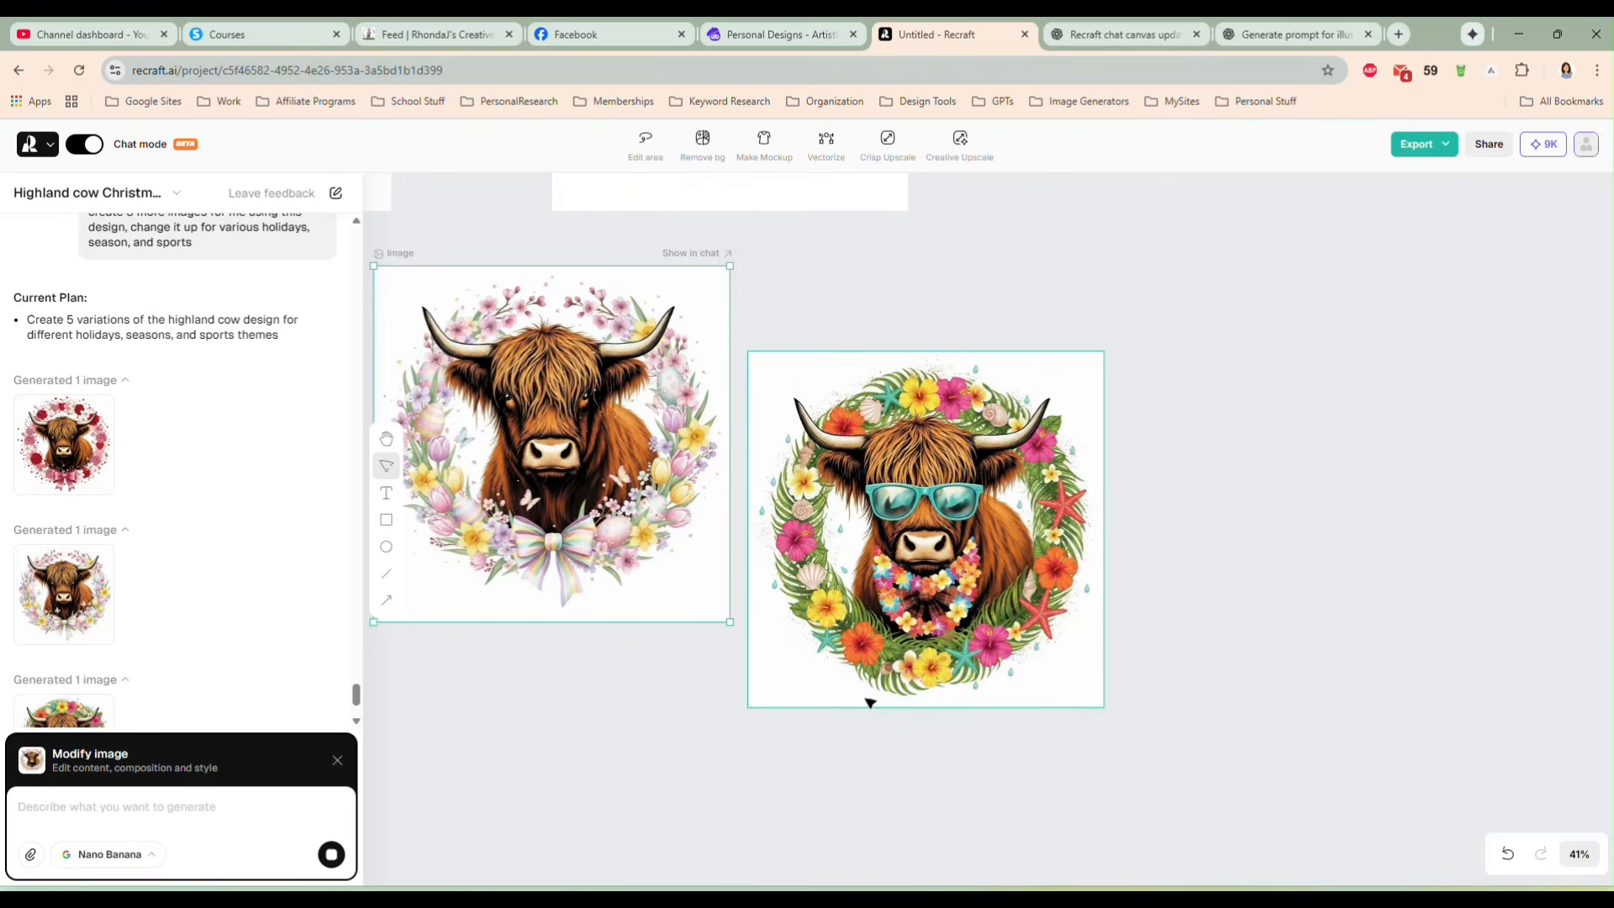
Step: Place the generated summer beach cow level beside the spring flower cow and view the row
{"action": "left_click_drag", "start_coordinate": [911, 574], "coordinate": [905, 582]}
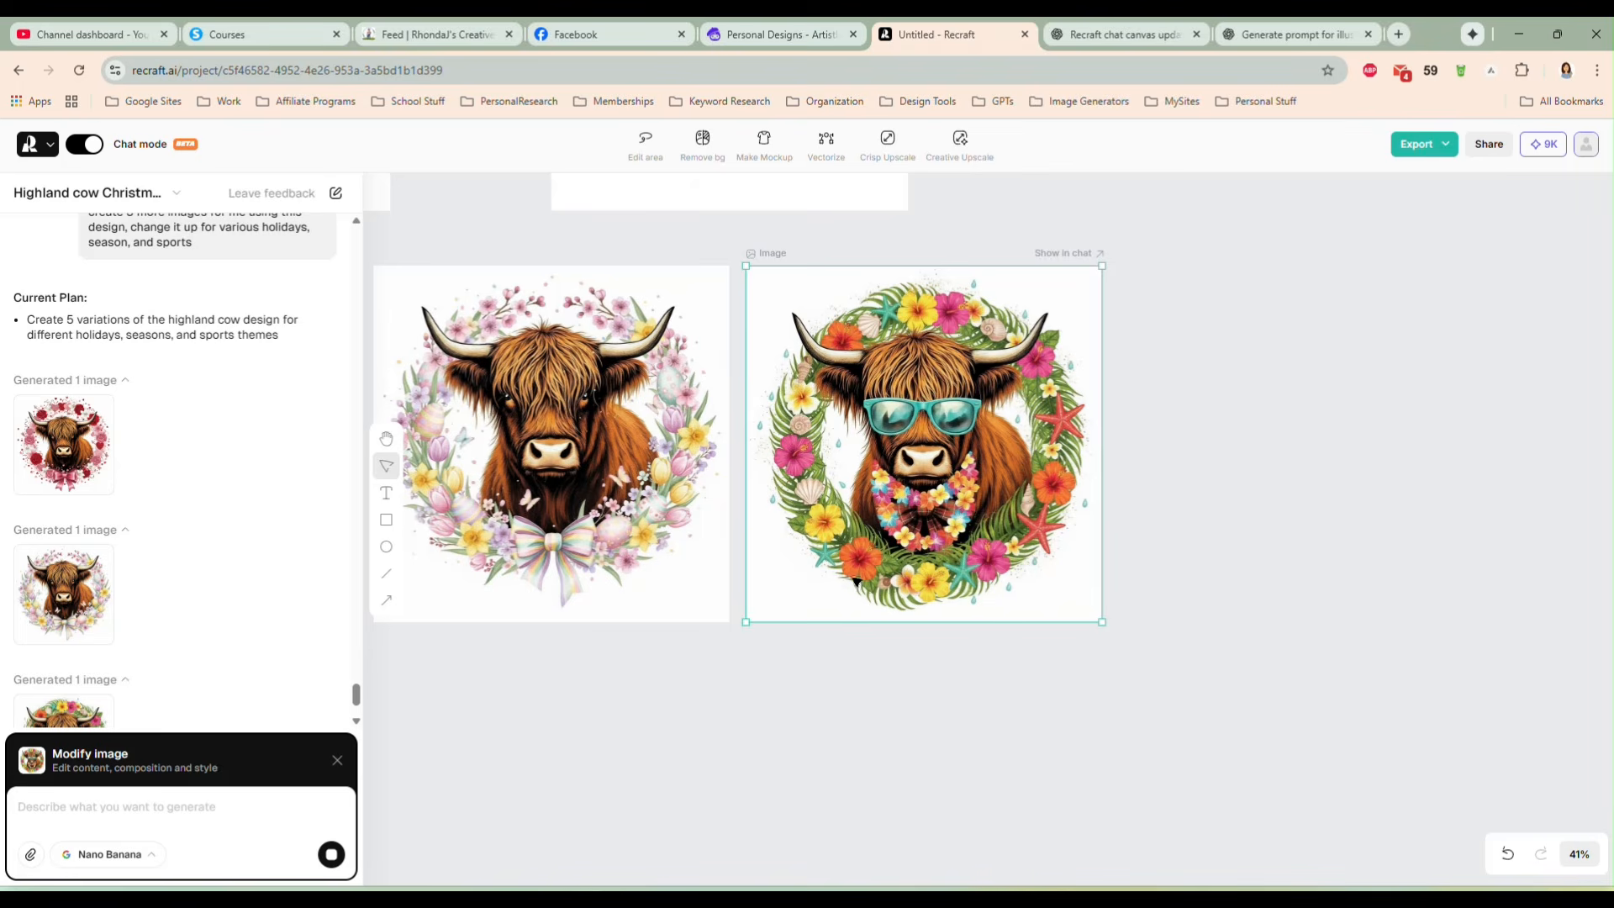
{"action": "scroll", "coordinate": [829, 667], "scroll_direction": "down", "scroll_amount": 2}
{"action": "scroll", "coordinate": [767, 689], "scroll_direction": "down", "scroll_amount": 2}
{"action": "left_click_drag", "start_coordinate": [1025, 577], "coordinate": [1065, 572]}
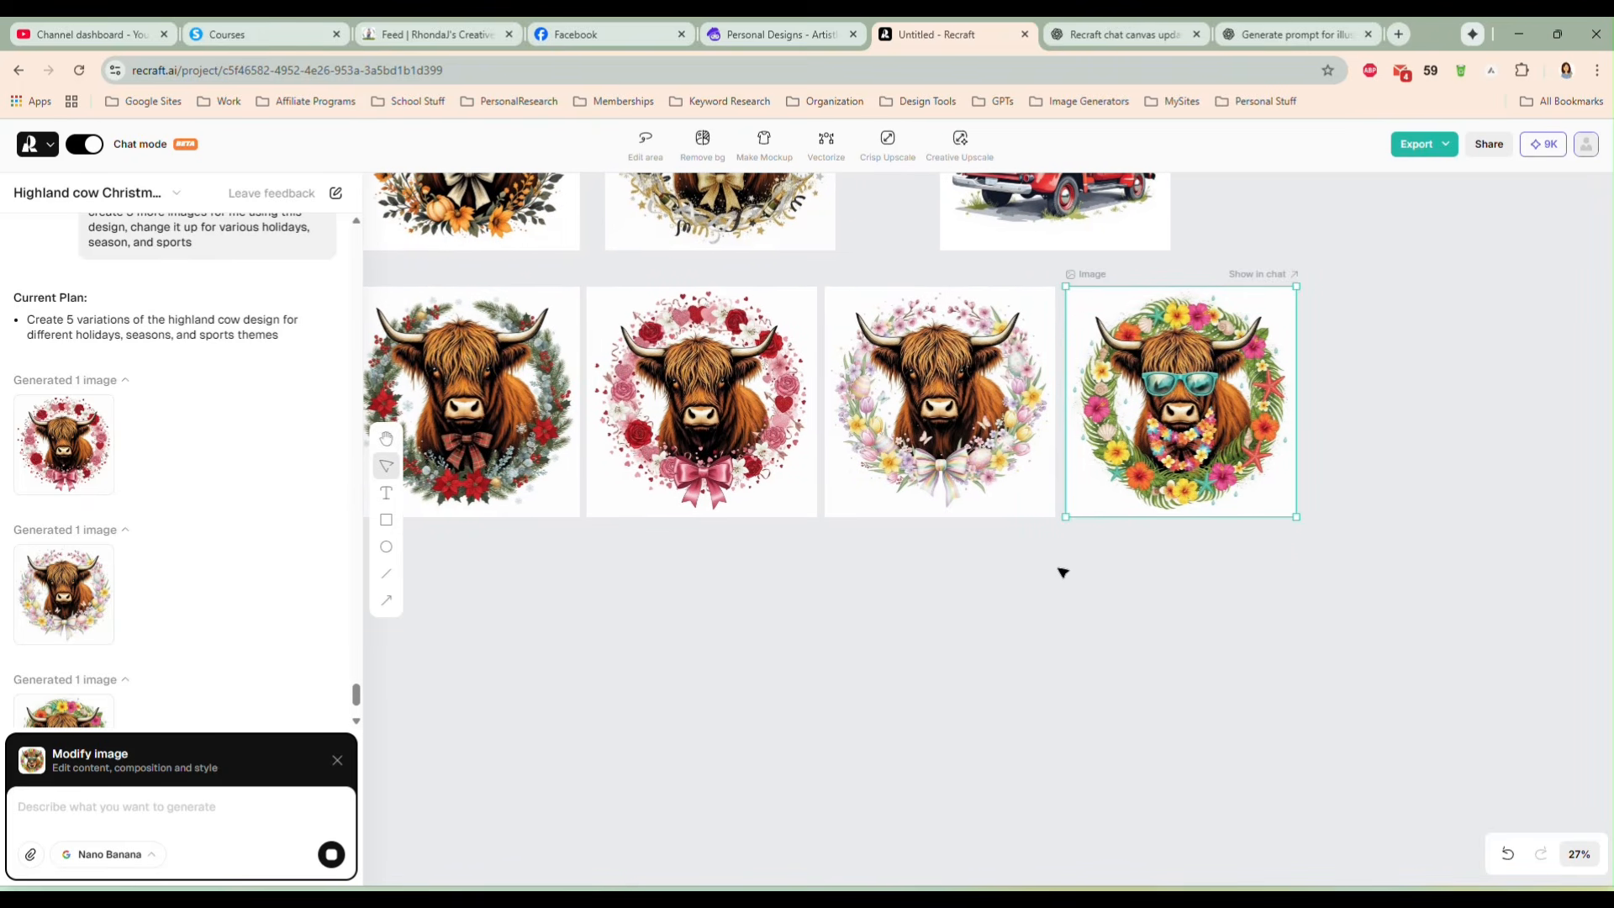
{"action": "left_click", "coordinate": [989, 588]}
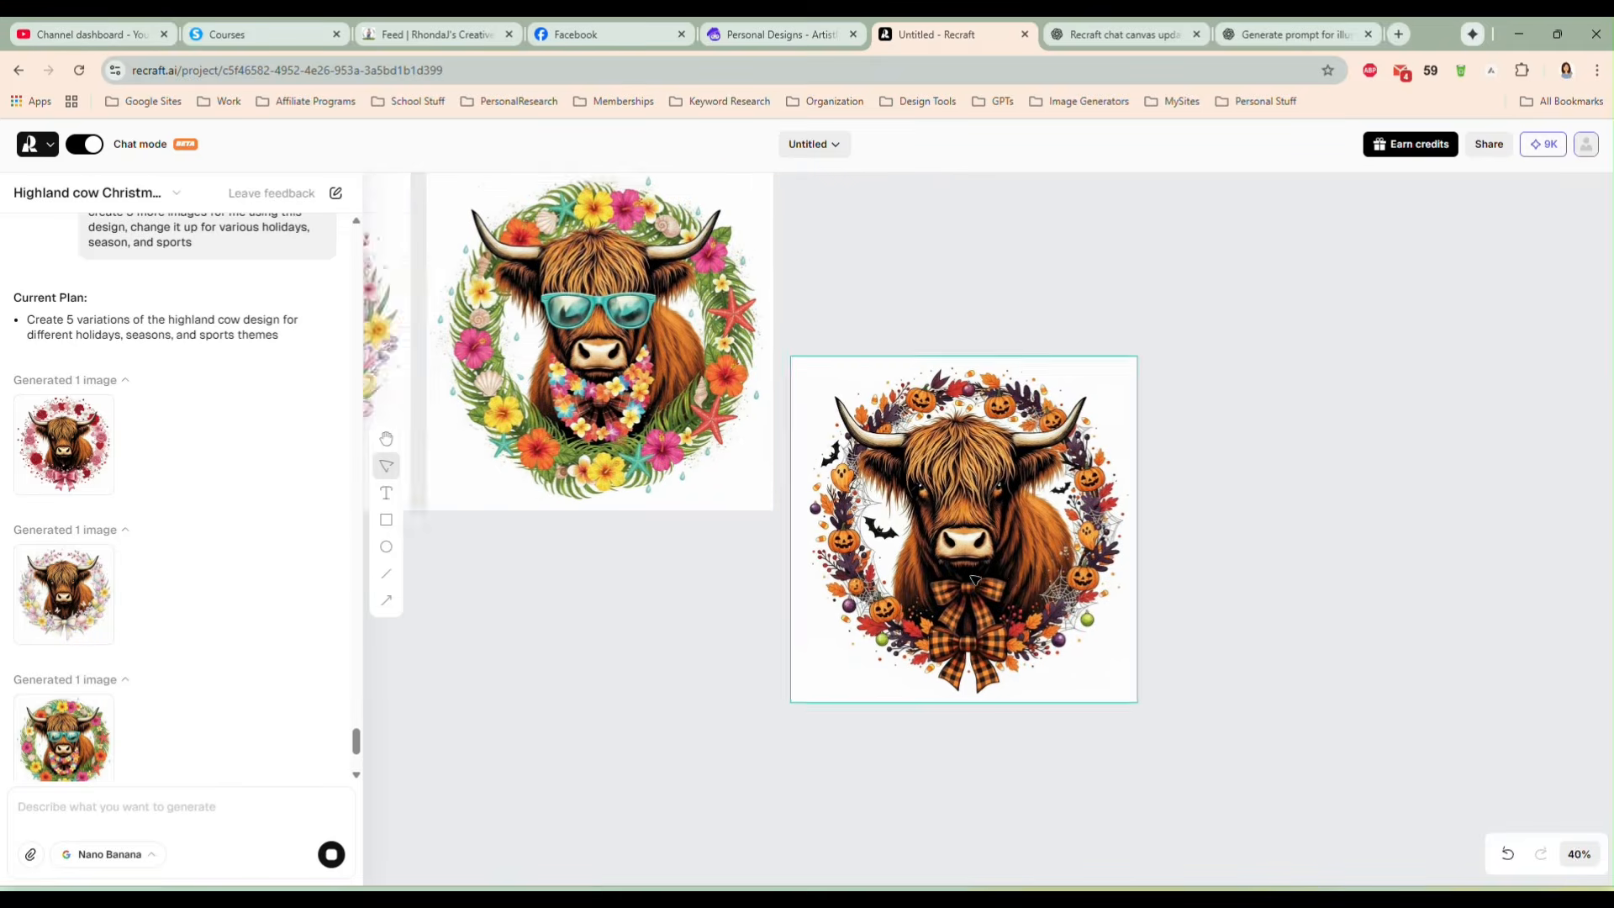
Step: Move the generated Halloween cow up beside the summer beach cow and position the American football cow after it
{"action": "left_click_drag", "start_coordinate": [976, 580], "coordinate": [976, 431]}
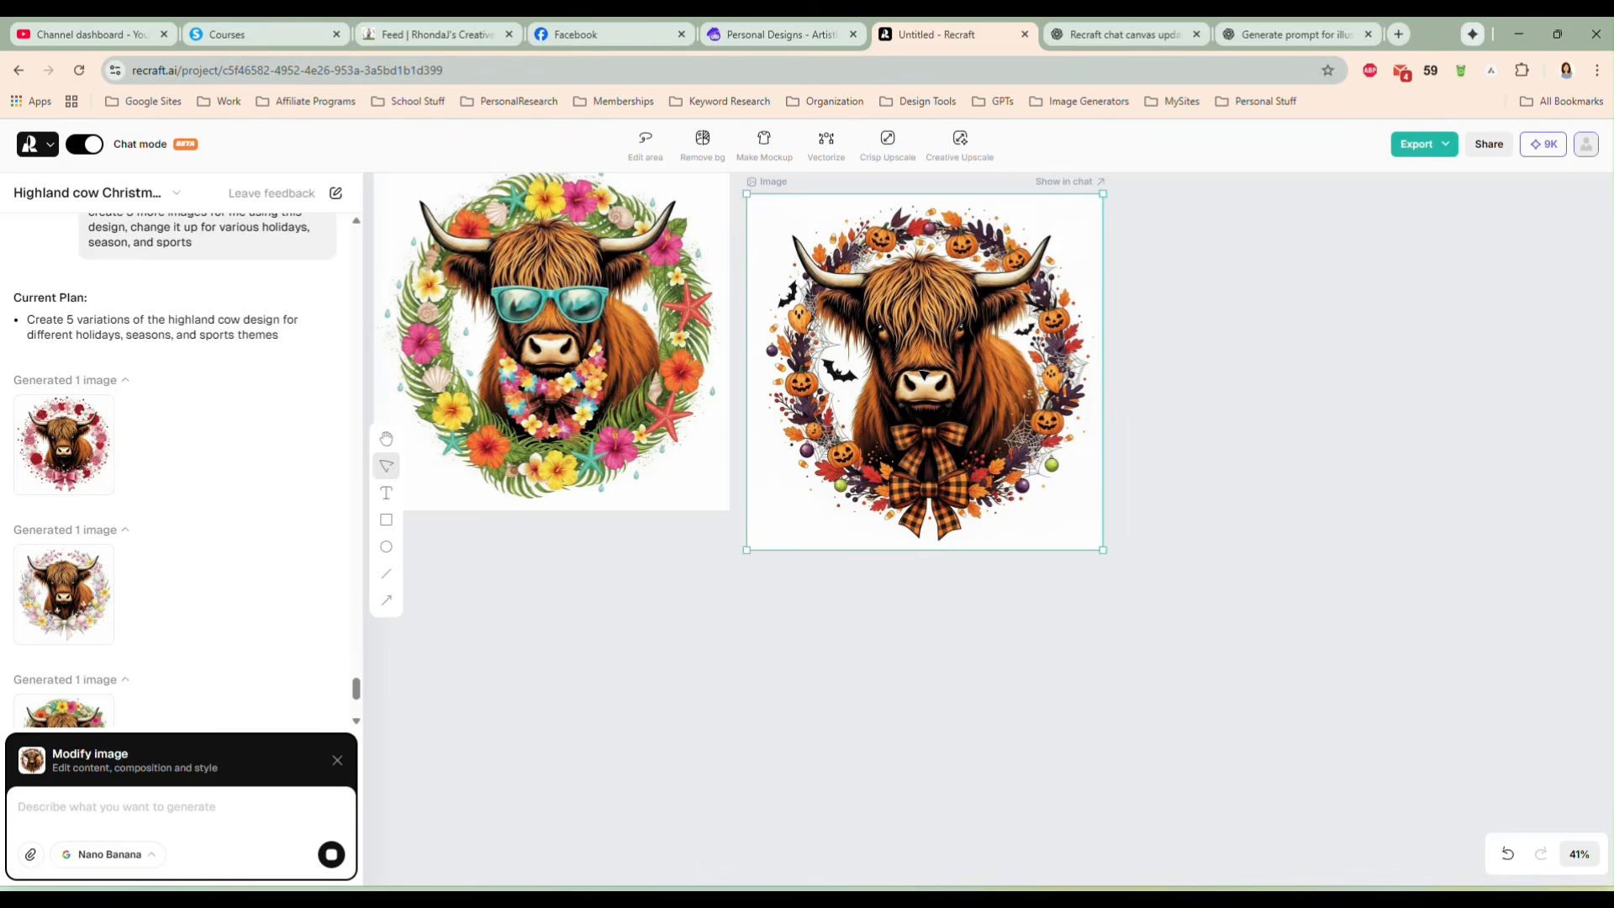
{"action": "left_click_drag", "start_coordinate": [905, 368], "coordinate": [904, 359]}
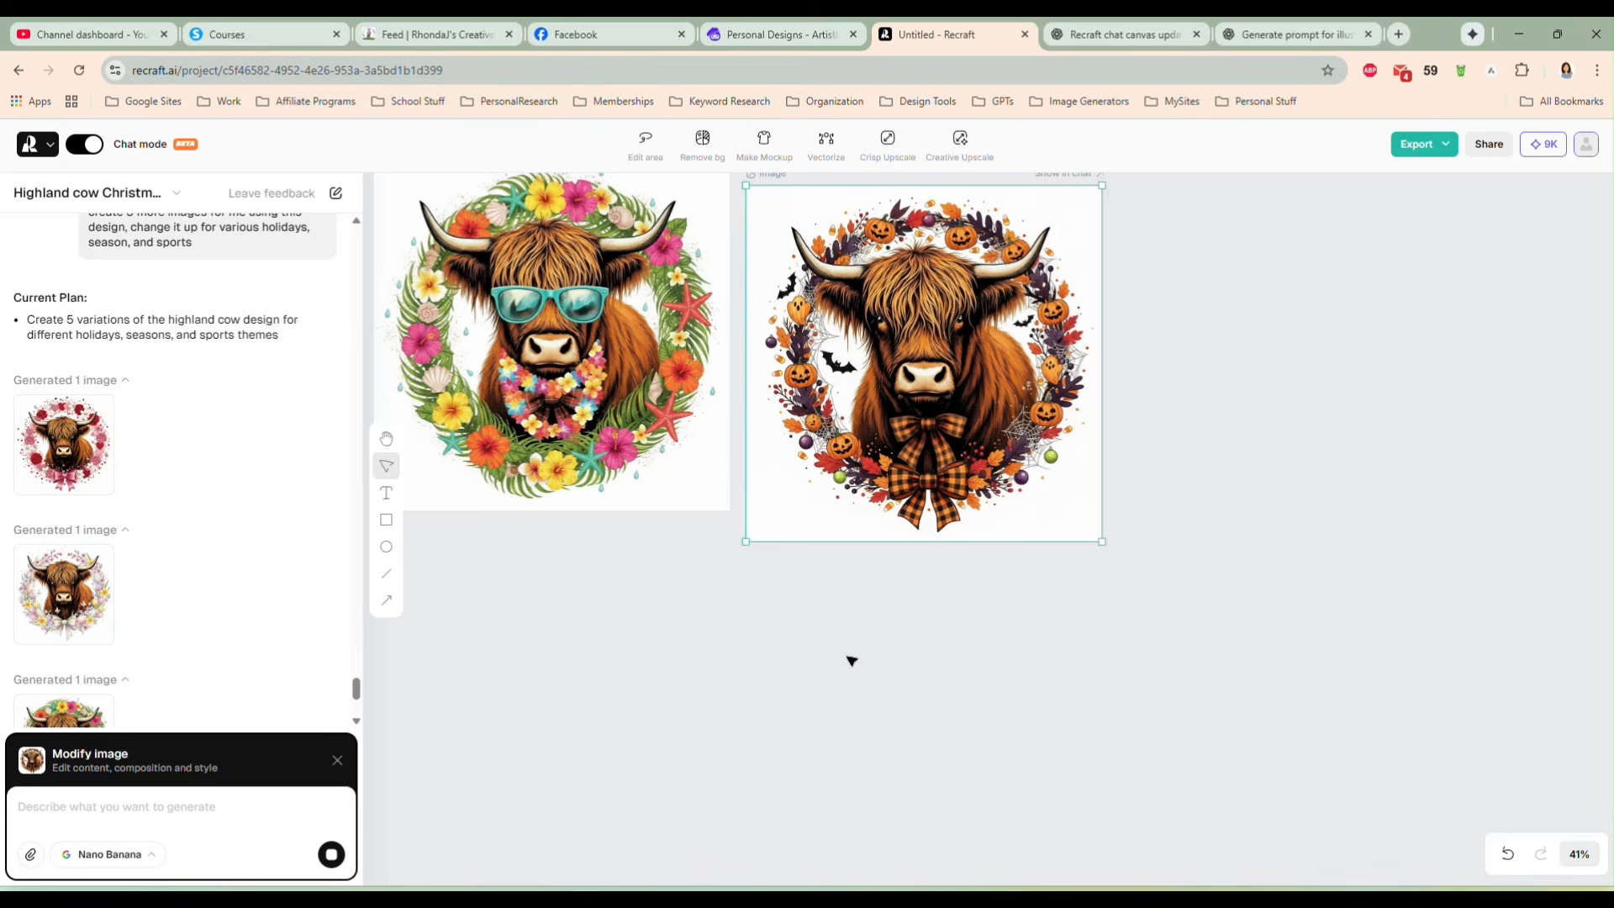
{"action": "scroll", "coordinate": [240, 625], "scroll_direction": "down", "scroll_amount": 2}
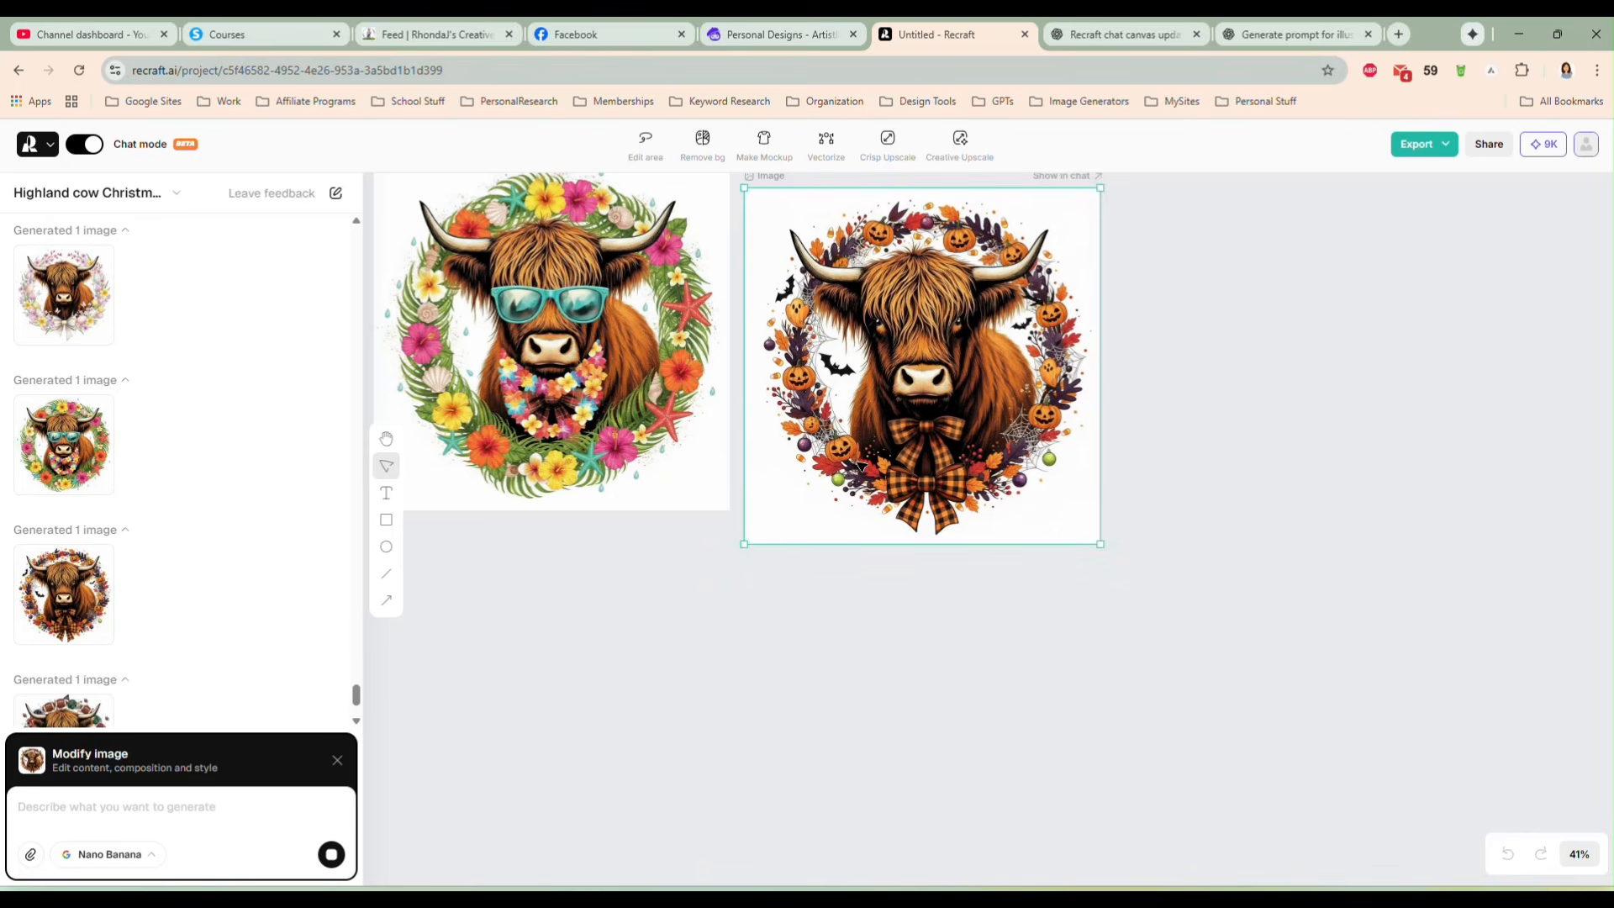
{"action": "left_click_drag", "start_coordinate": [890, 635], "coordinate": [910, 598]}
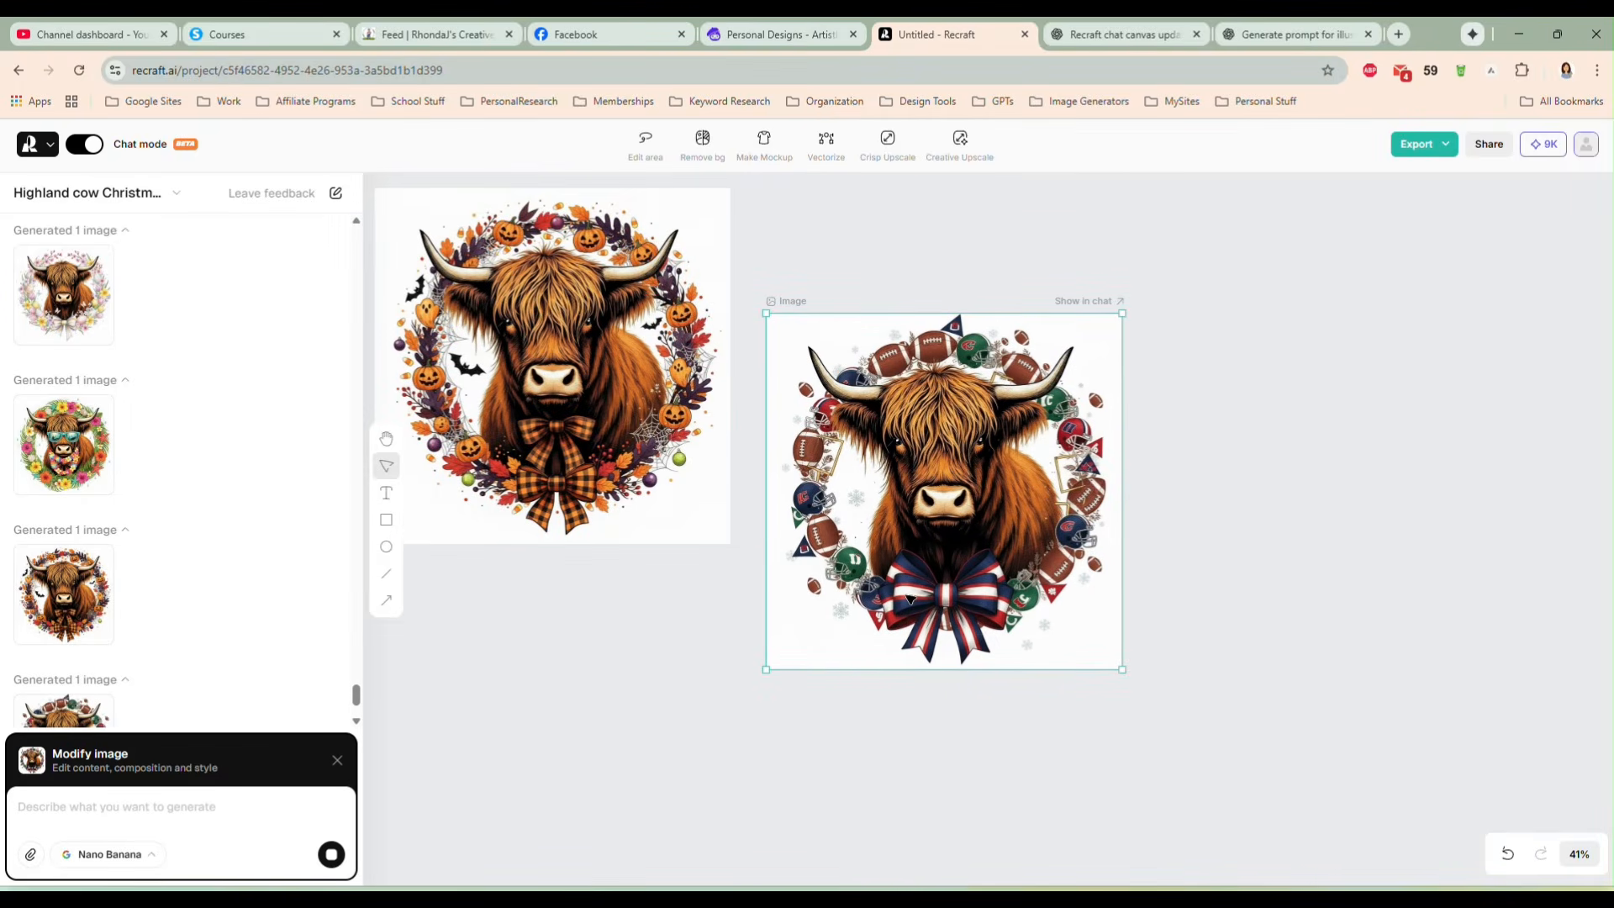
Step: Examine the themed cow variations up close, from the American football cow back to the Valentine's cow
{"action": "scroll", "coordinate": [918, 602], "scroll_direction": "up", "scroll_amount": 4}
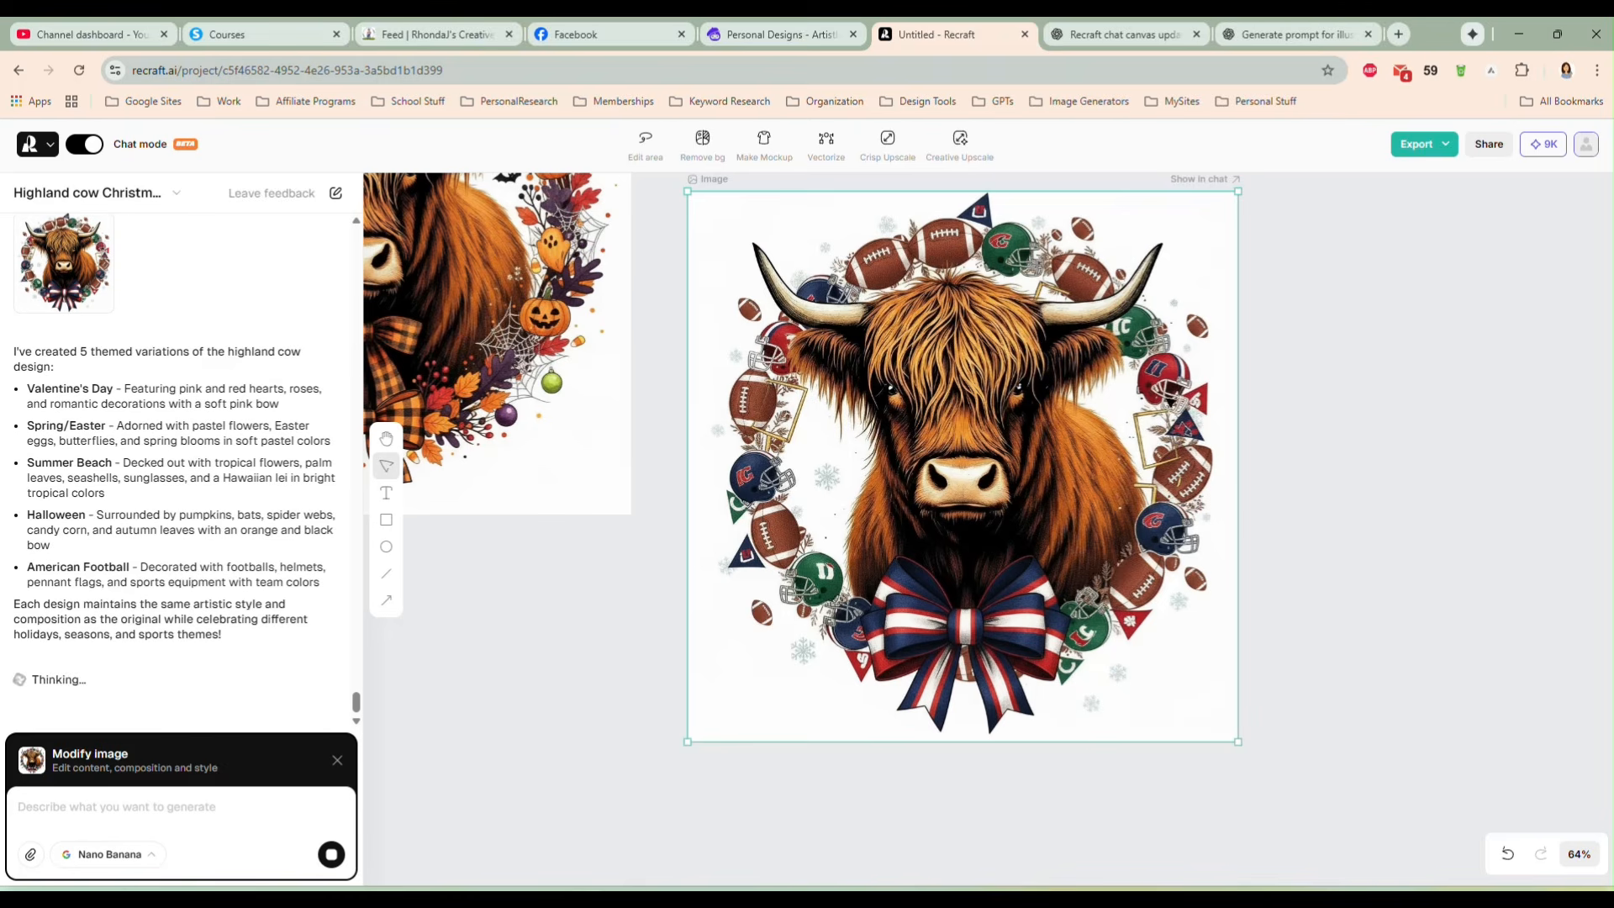
{"action": "left_click_drag", "start_coordinate": [613, 616], "coordinate": [1113, 833]}
{"action": "left_click_drag", "start_coordinate": [874, 510], "coordinate": [890, 543]}
{"action": "left_click_drag", "start_coordinate": [468, 746], "coordinate": [1091, 821]}
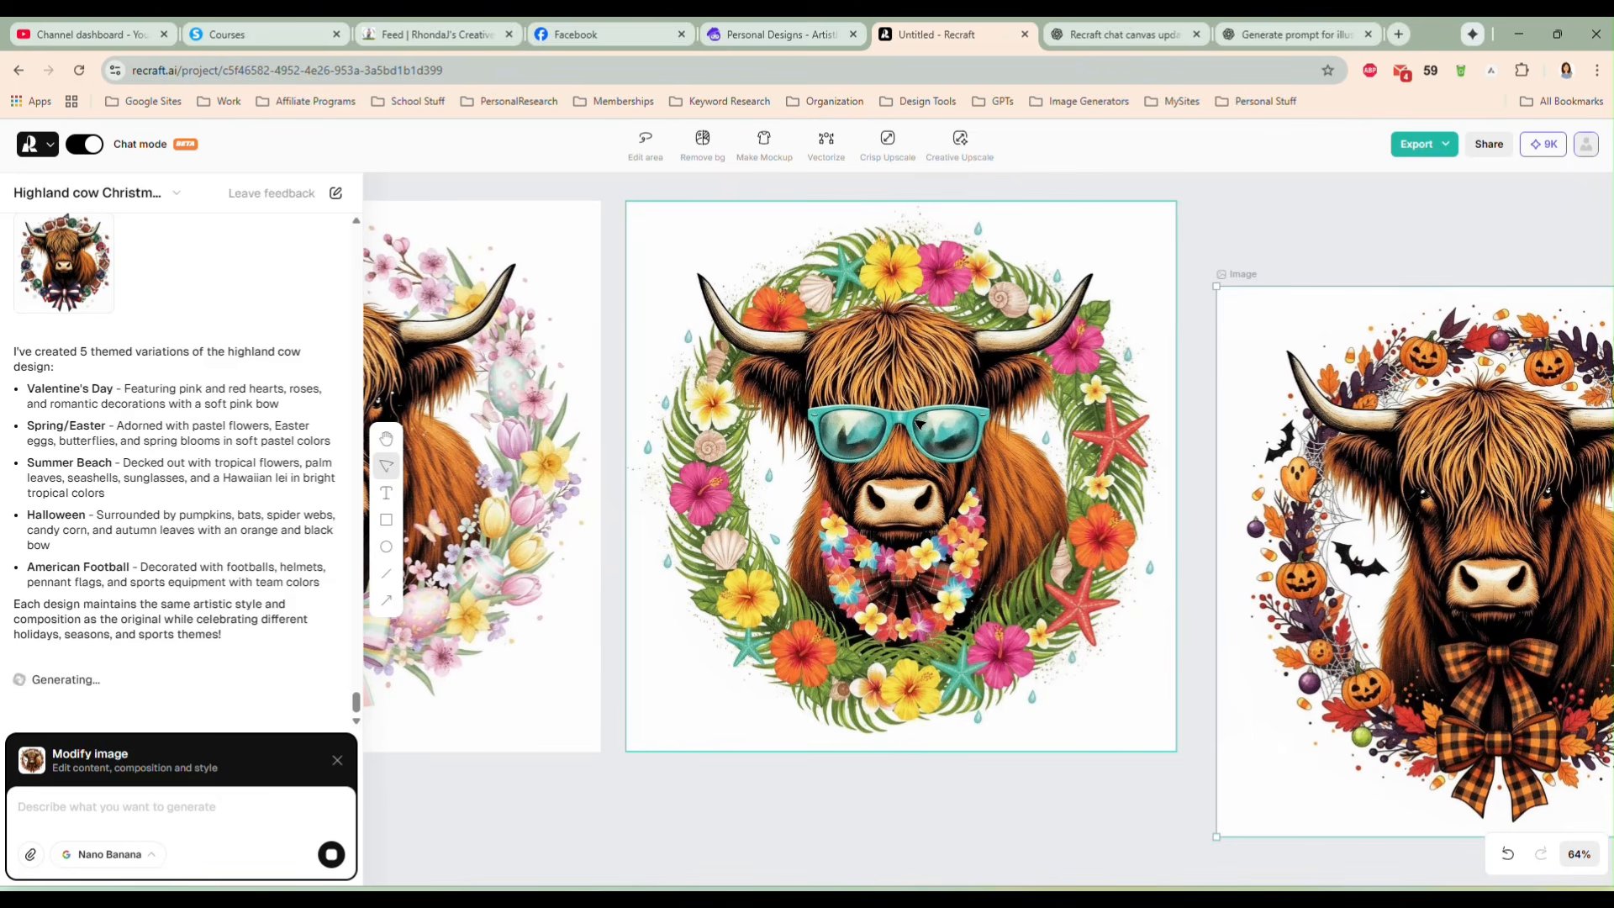
{"action": "left_click_drag", "start_coordinate": [631, 822], "coordinate": [1240, 815]}
{"action": "left_click_drag", "start_coordinate": [790, 816], "coordinate": [1128, 814]}
{"action": "scroll", "coordinate": [1041, 685], "scroll_direction": "down", "scroll_amount": 5}
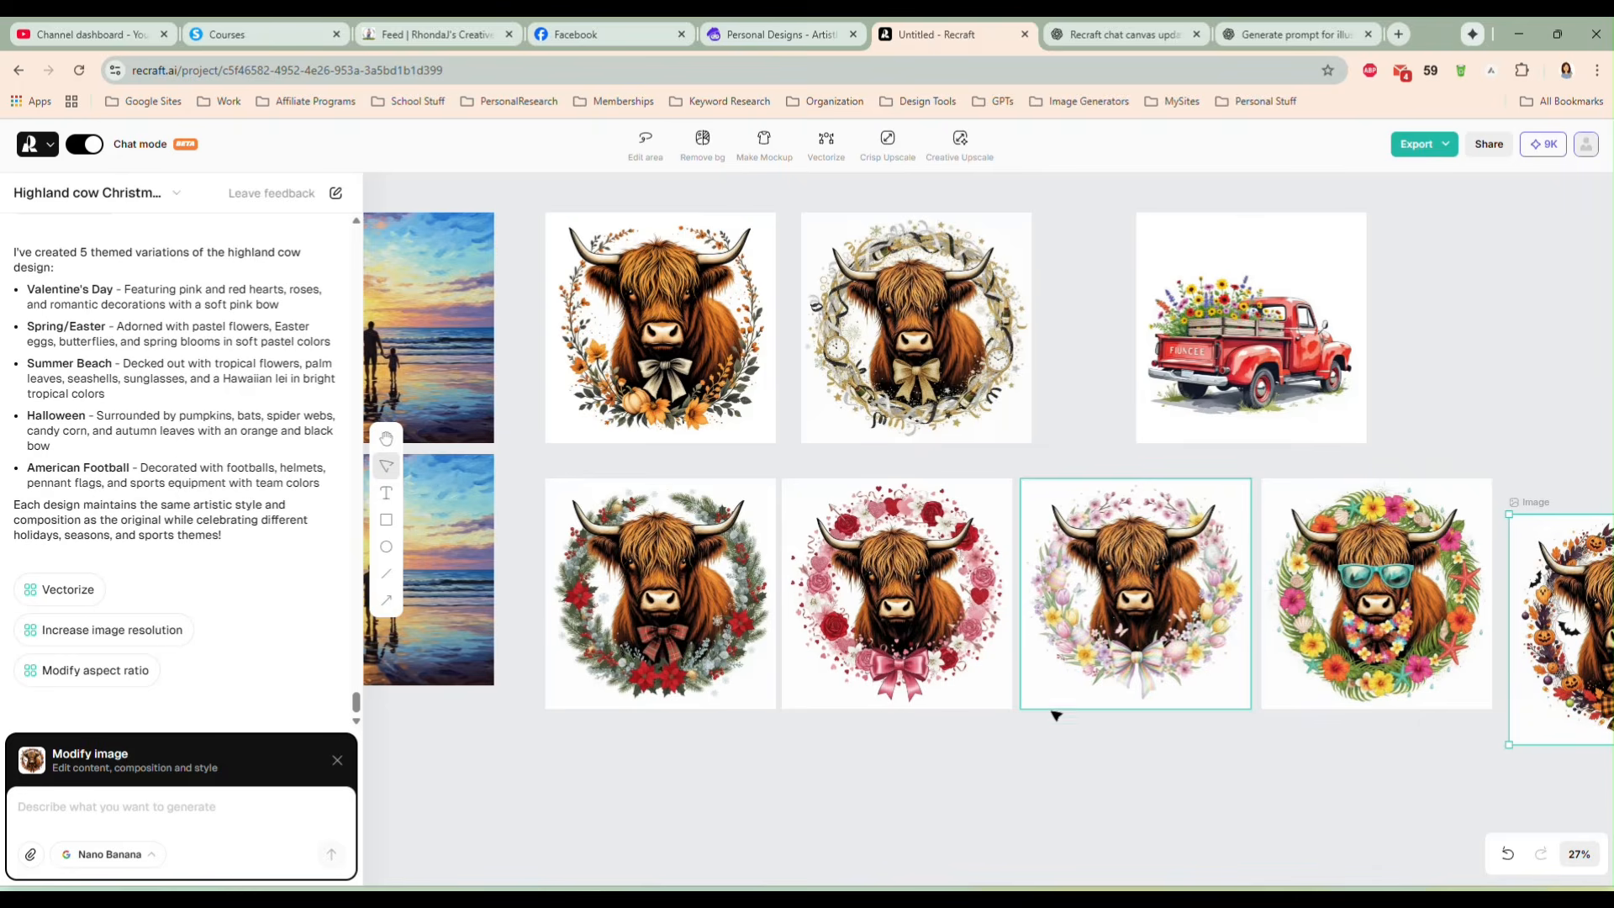
{"action": "scroll", "coordinate": [998, 630], "scroll_direction": "down", "scroll_amount": 2}
{"action": "scroll", "coordinate": [1002, 634], "scroll_direction": "down", "scroll_amount": 2}
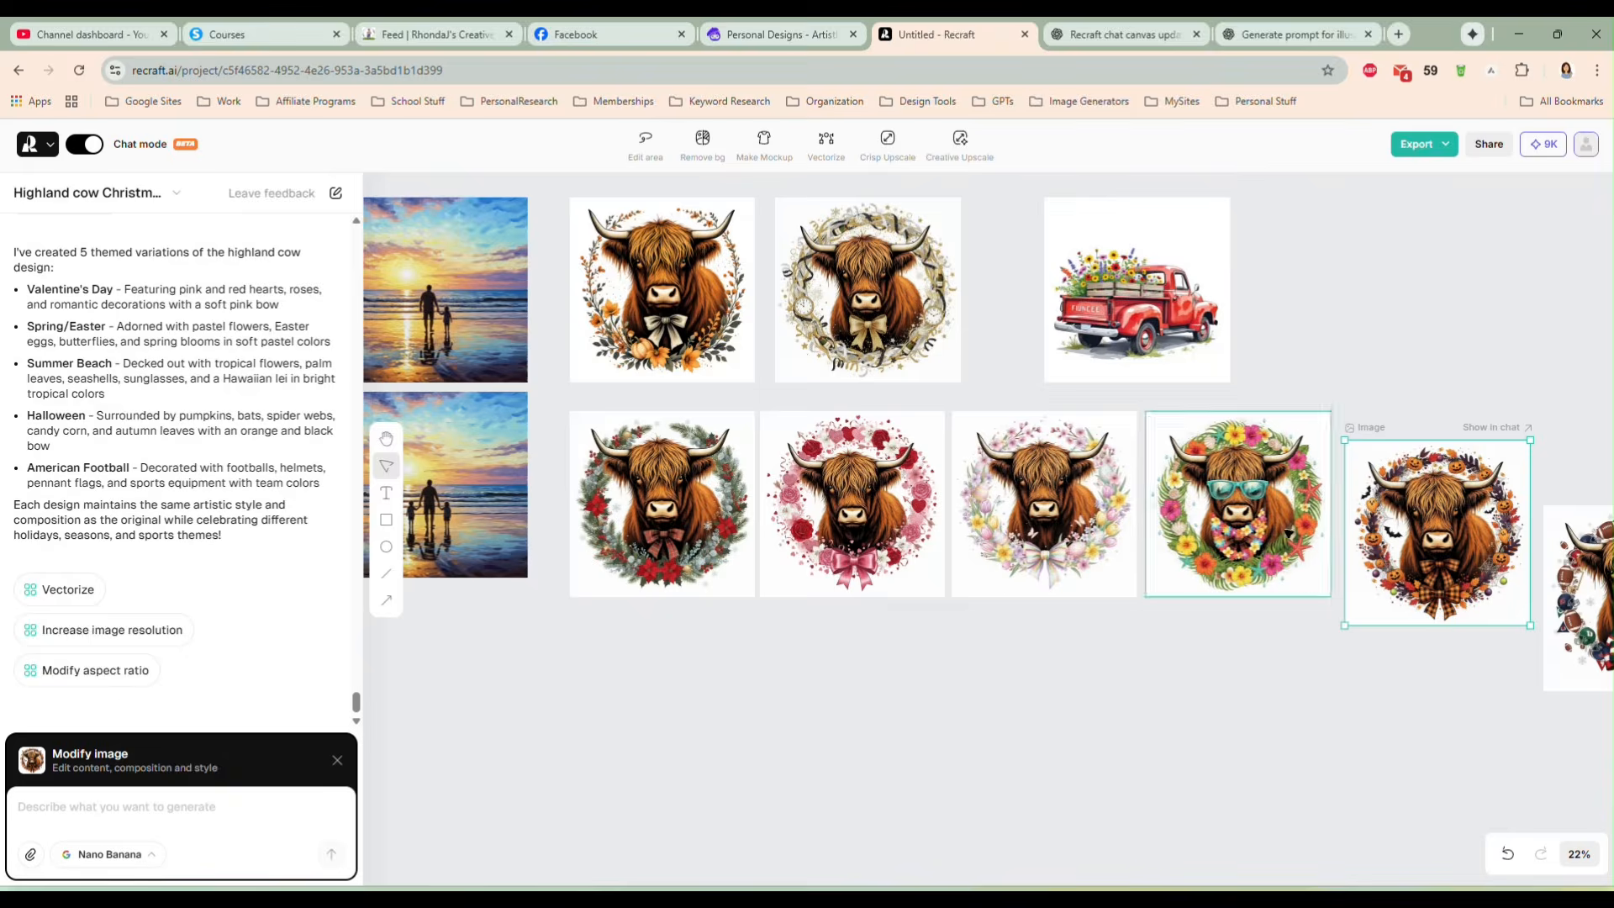
Step: Arrange the cow designs in a three-column grid, with the summer beach, Halloween and football cows as the third row
{"action": "scroll", "coordinate": [1155, 662], "scroll_direction": "down", "scroll_amount": 2}
{"action": "left_click_drag", "start_coordinate": [1156, 662], "coordinate": [1102, 609]}
{"action": "left_click_drag", "start_coordinate": [1136, 485], "coordinate": [674, 645]}
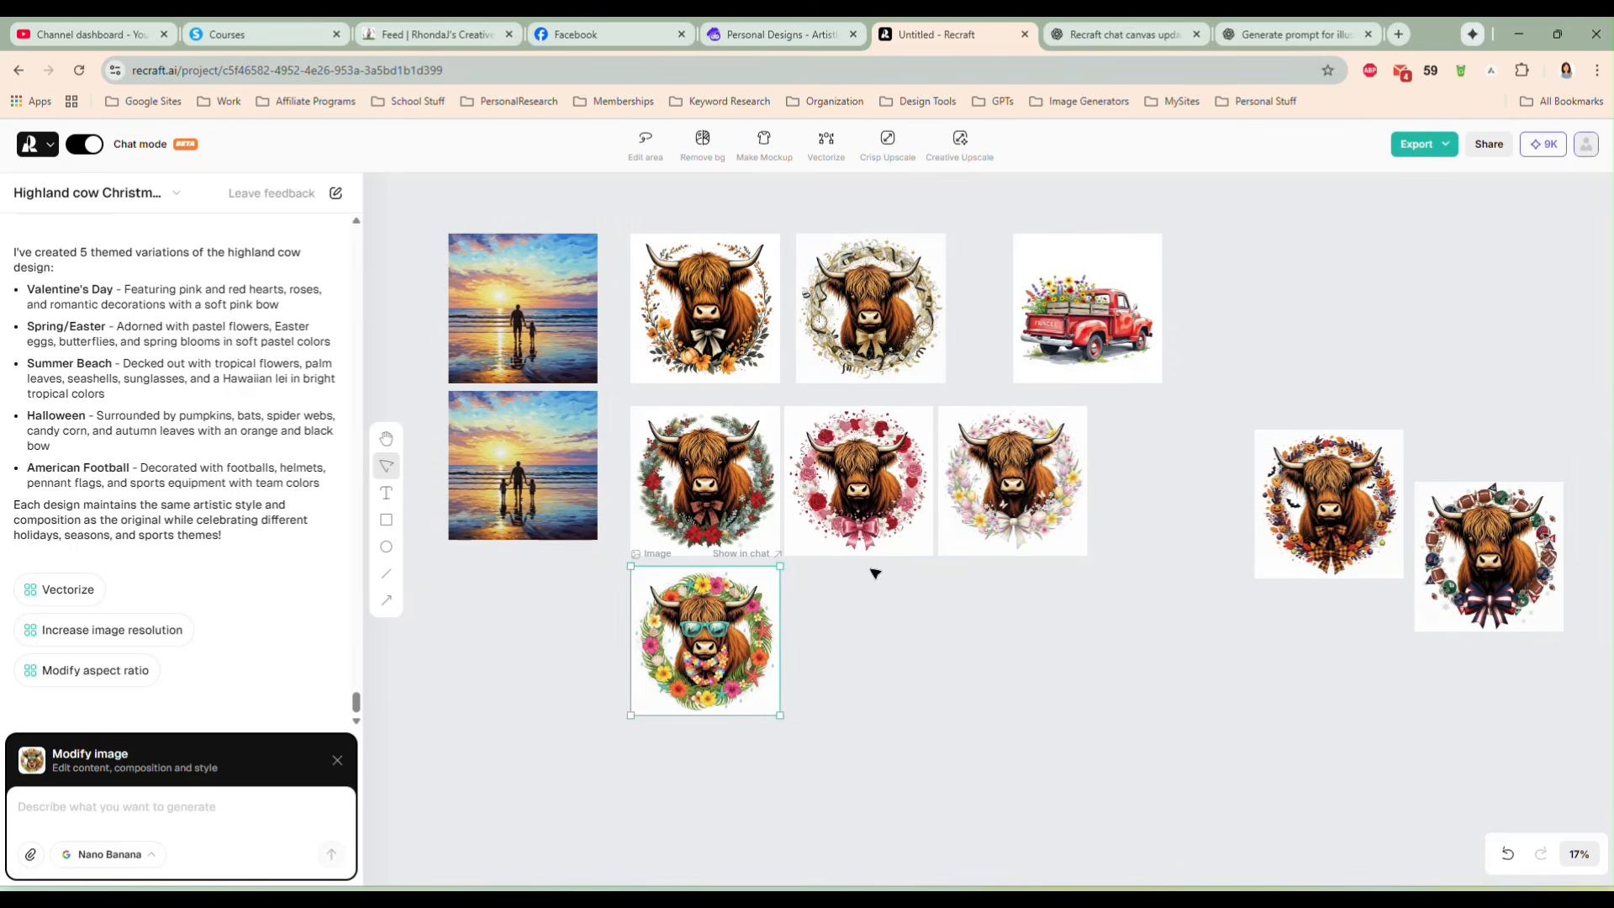
{"action": "left_click_drag", "start_coordinate": [1348, 488], "coordinate": [883, 625]}
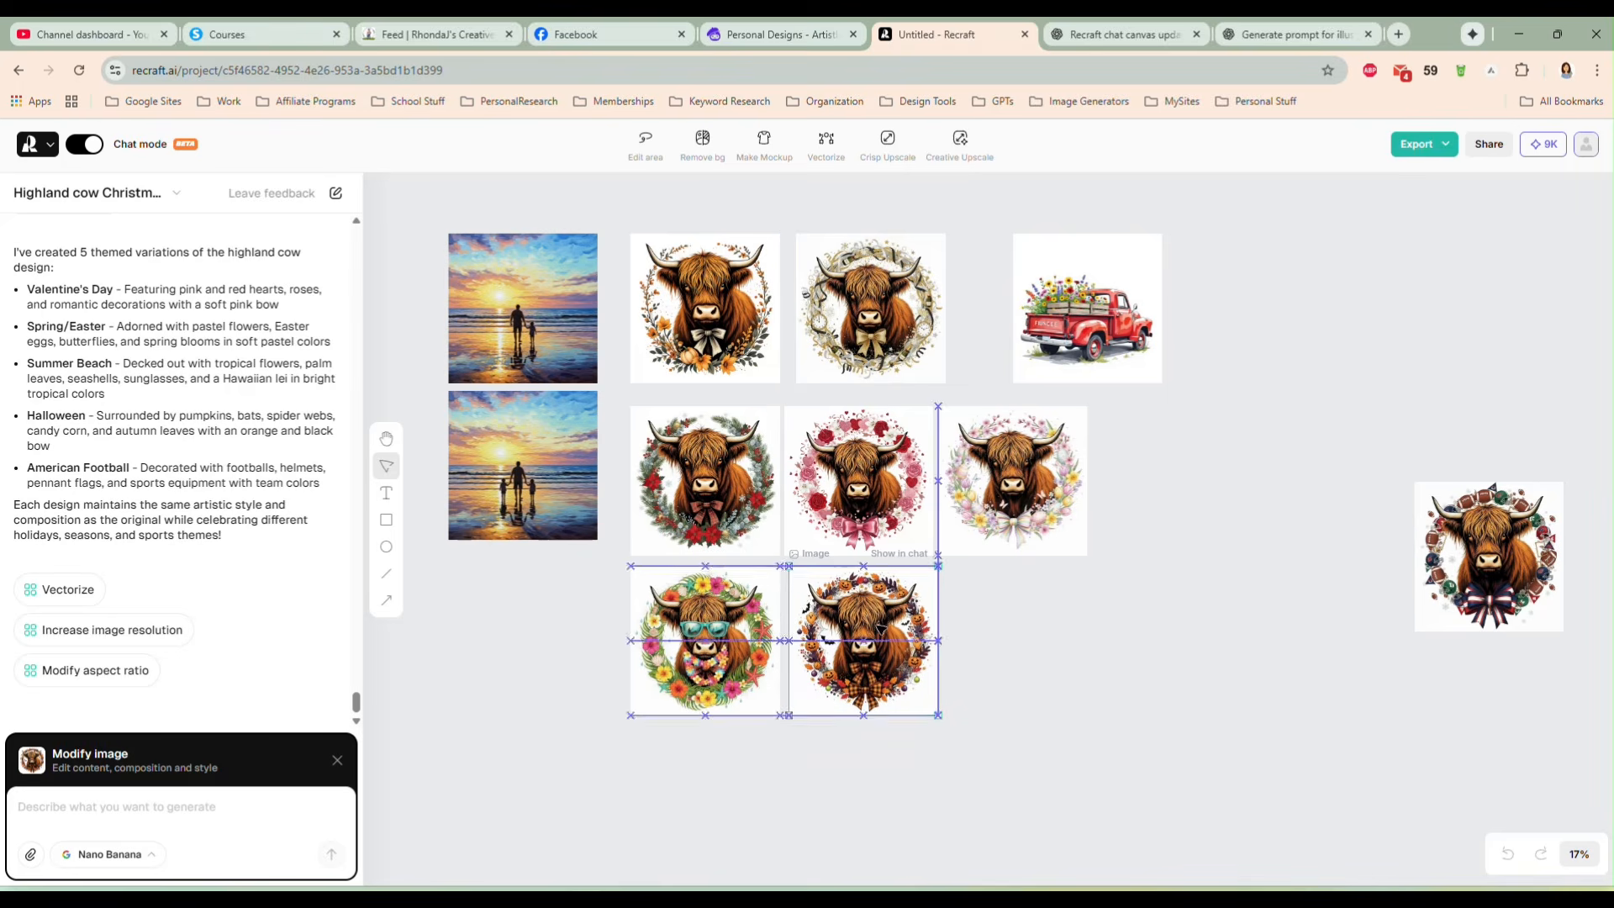
{"action": "left_click_drag", "start_coordinate": [1446, 559], "coordinate": [1014, 639]}
{"action": "left_click_drag", "start_coordinate": [986, 483], "coordinate": [994, 483]}
{"action": "left_click_drag", "start_coordinate": [864, 479], "coordinate": [869, 479]}
{"action": "left_click_drag", "start_coordinate": [865, 340], "coordinate": [857, 345]}
{"action": "left_click_drag", "start_coordinate": [681, 334], "coordinate": [686, 344]}
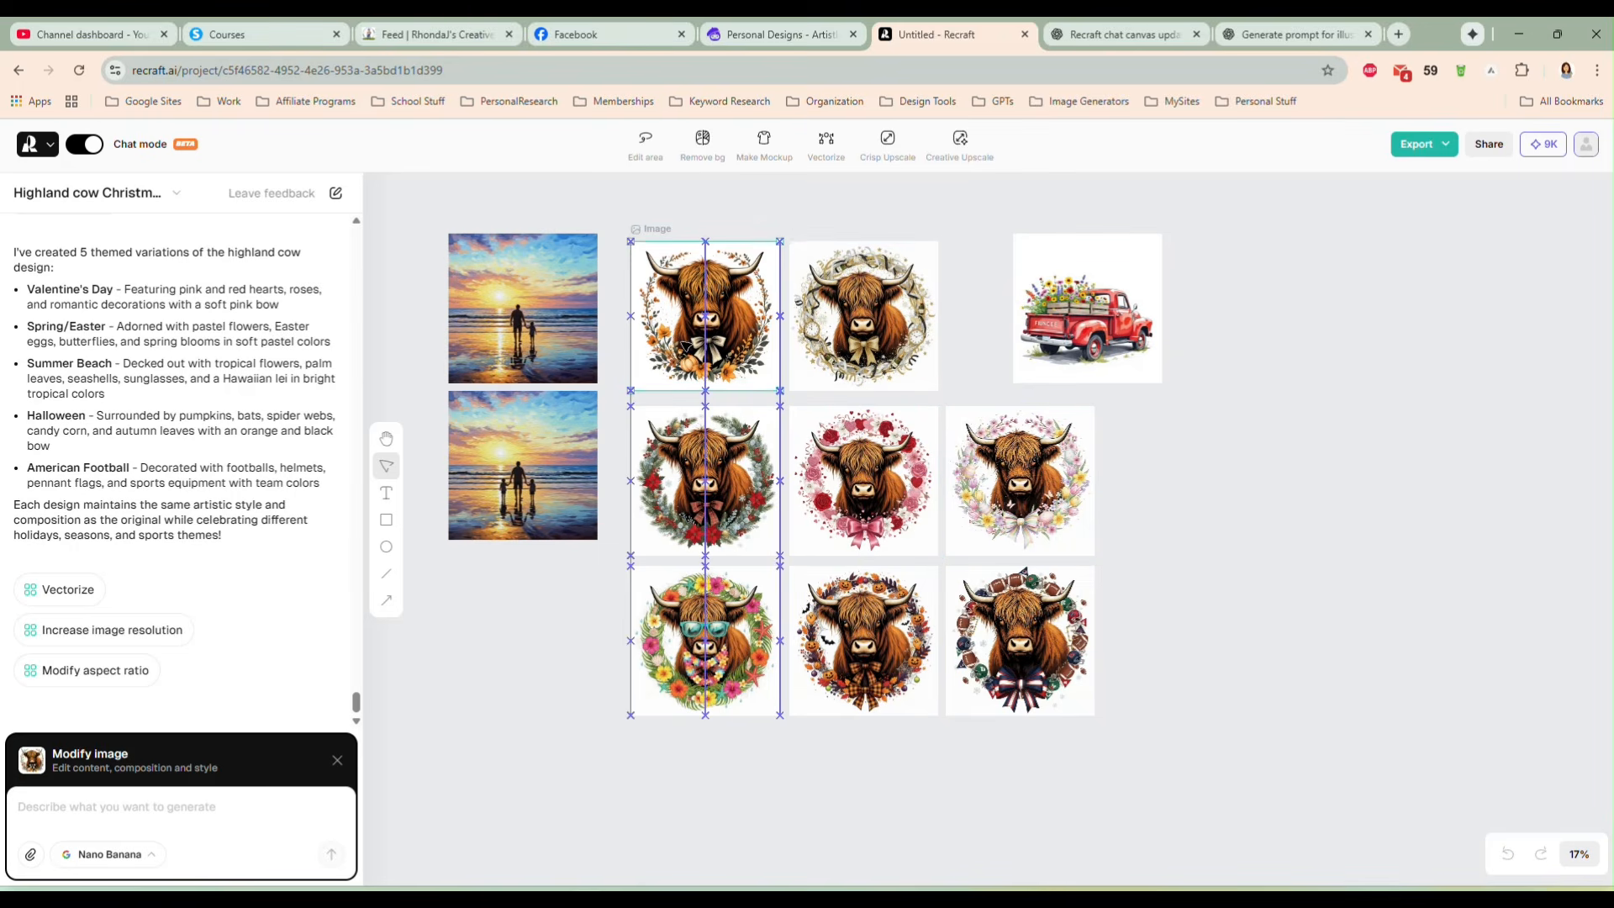
{"action": "left_click", "coordinate": [1189, 515]}
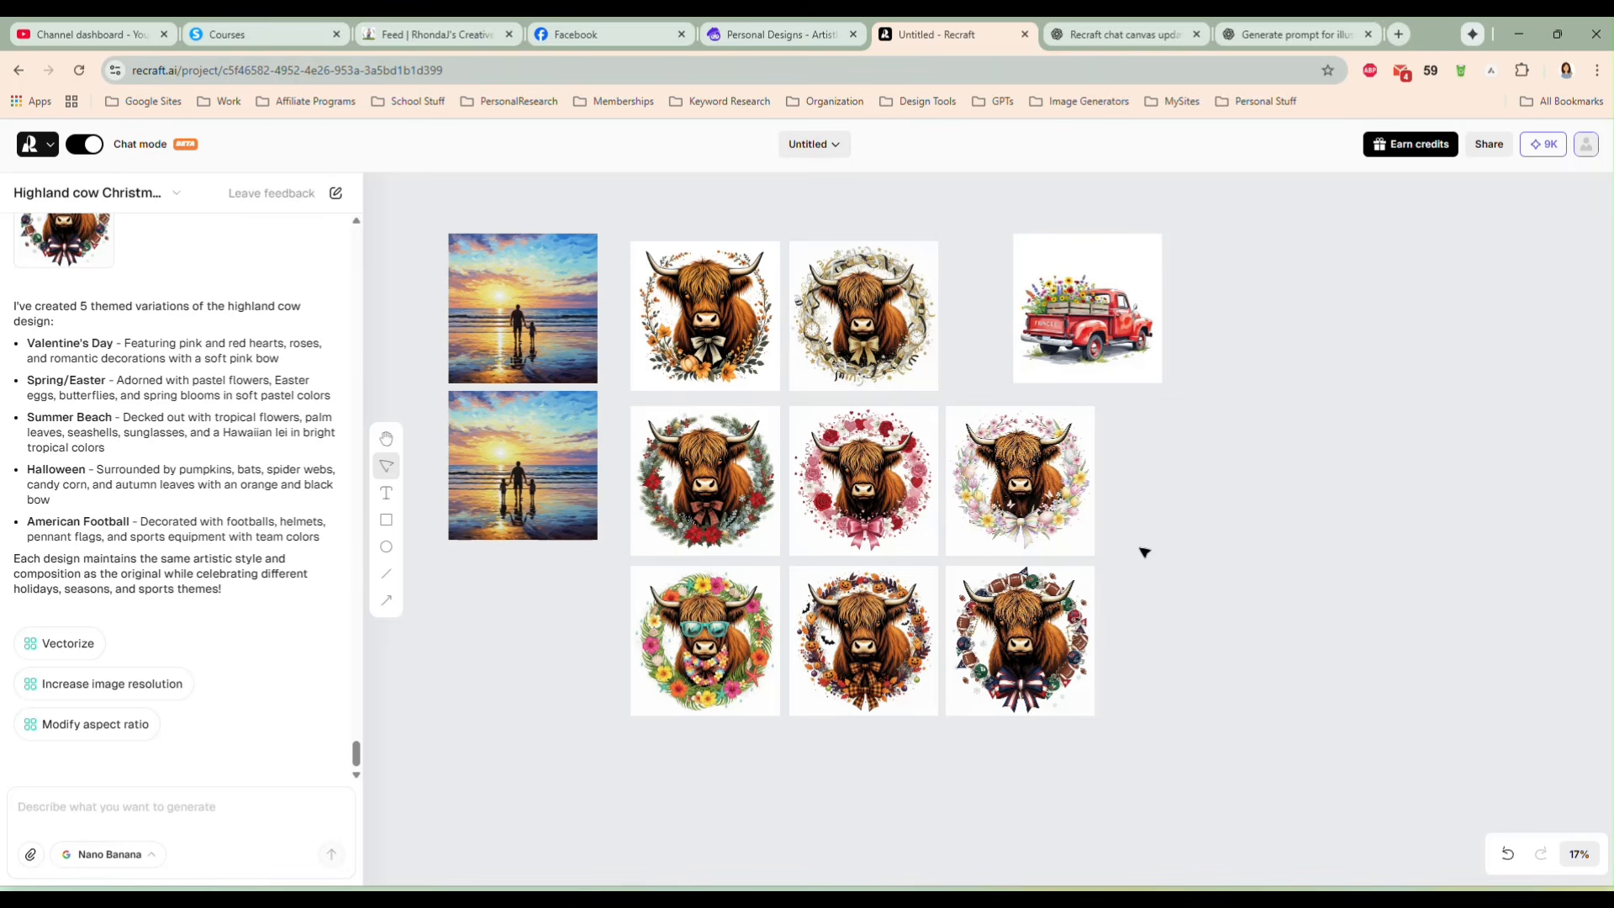
Step: Delete the red truck image from the canvas
{"action": "left_click_drag", "start_coordinate": [1141, 558], "coordinate": [955, 508]}
{"action": "left_click", "coordinate": [900, 255]}
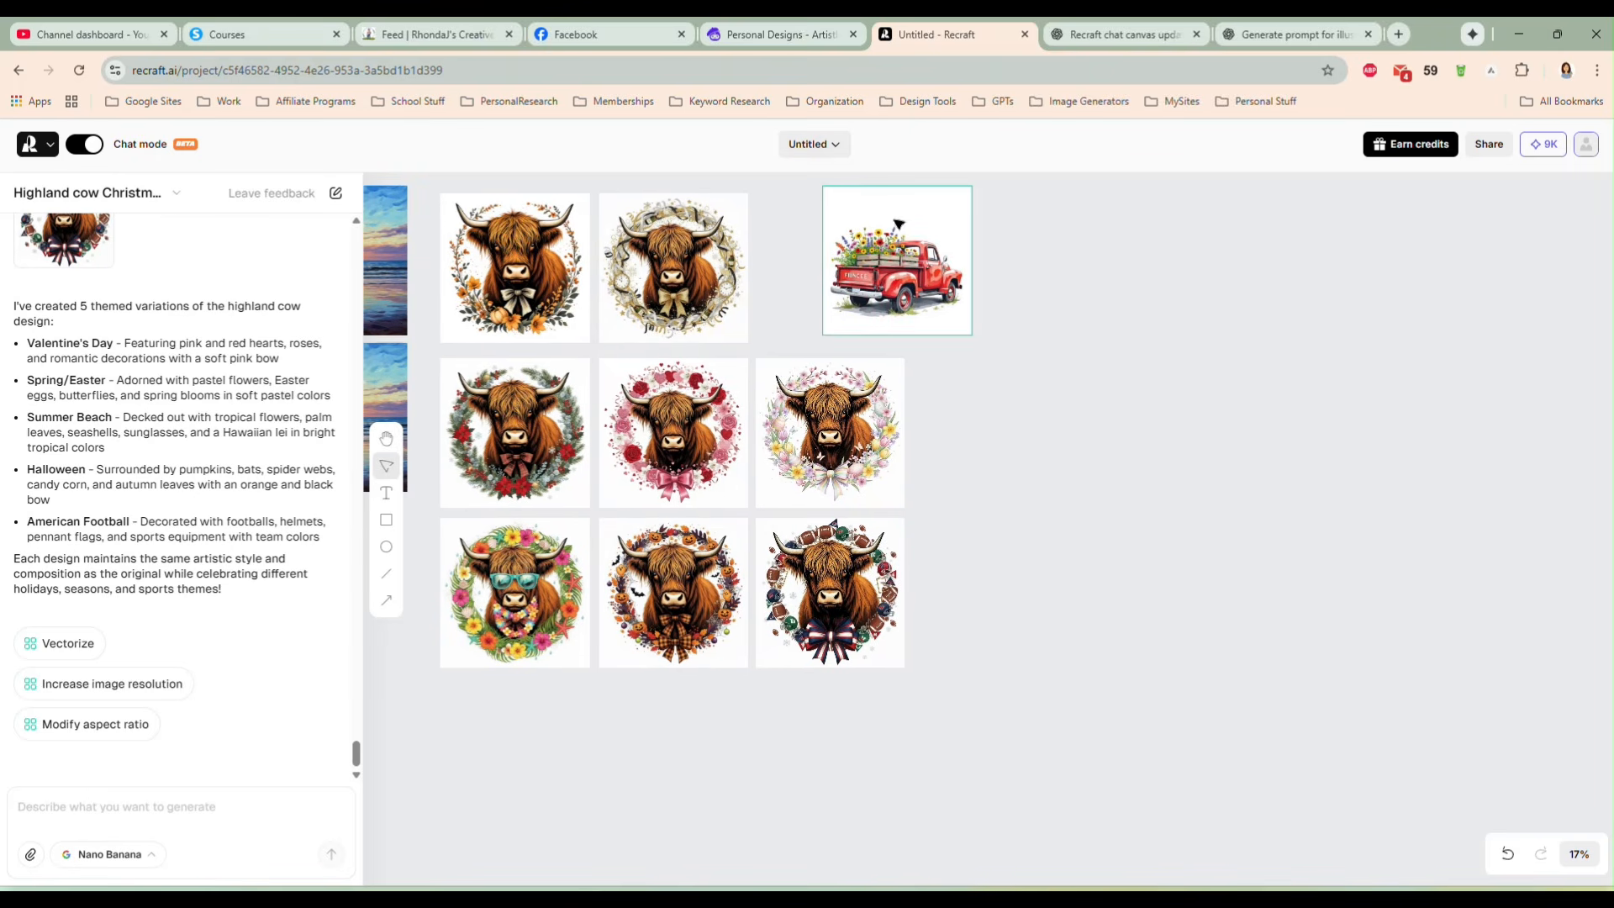
{"action": "left_click_drag", "start_coordinate": [901, 254], "coordinate": [1067, 272]}
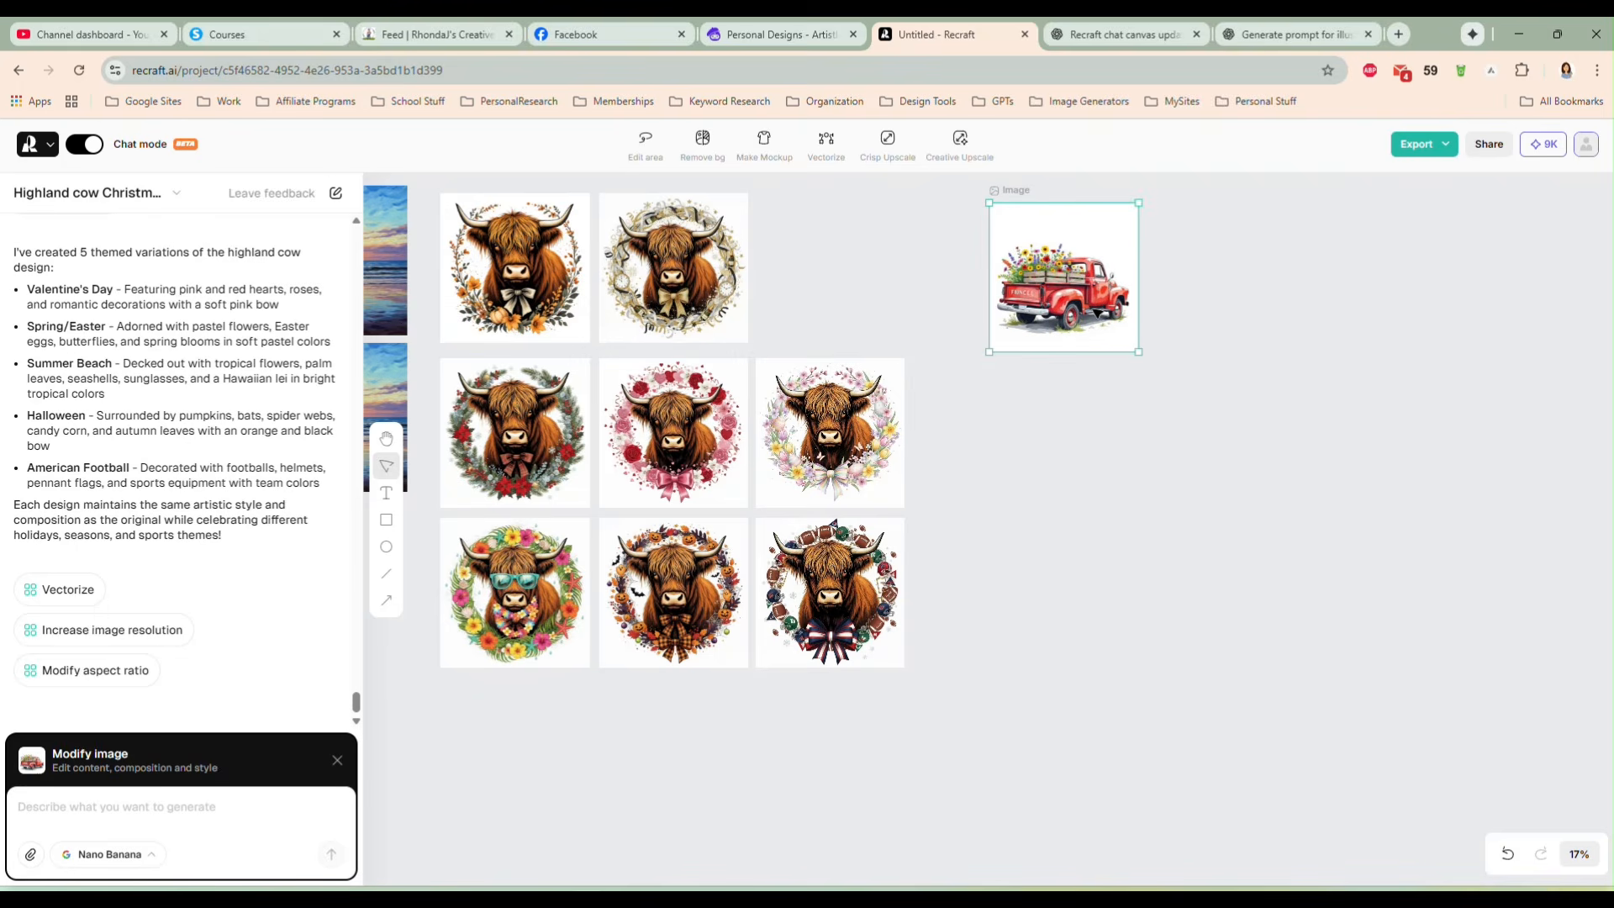
{"action": "key", "text": "Delete"}
{"action": "mouse_move", "coordinate": [965, 468]}
{"action": "left_mouse_down"}
{"action": "mouse_move", "coordinate": [1059, 512]}
{"action": "mouse_move", "coordinate": [1322, 558]}
{"action": "mouse_move", "coordinate": [980, 493]}
{"action": "left_mouse_up"}
{"action": "key", "text": "v"}
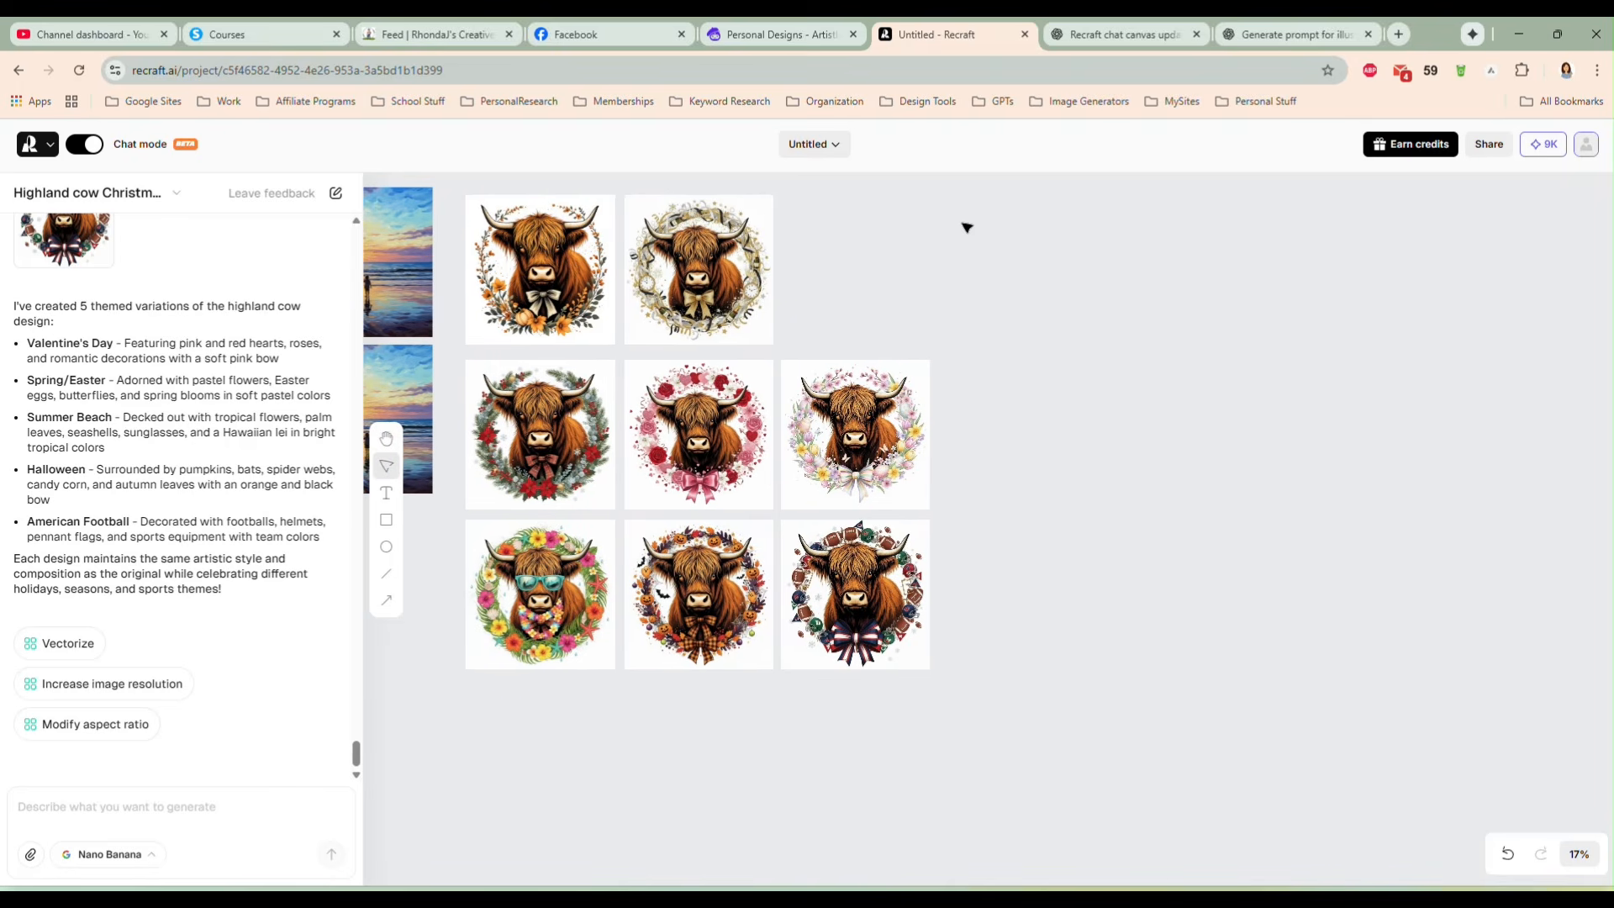
Step: Copy the golden seahorse design from the Artistly personal designs page and return to the Recraft project
{"action": "left_click", "coordinate": [765, 32]}
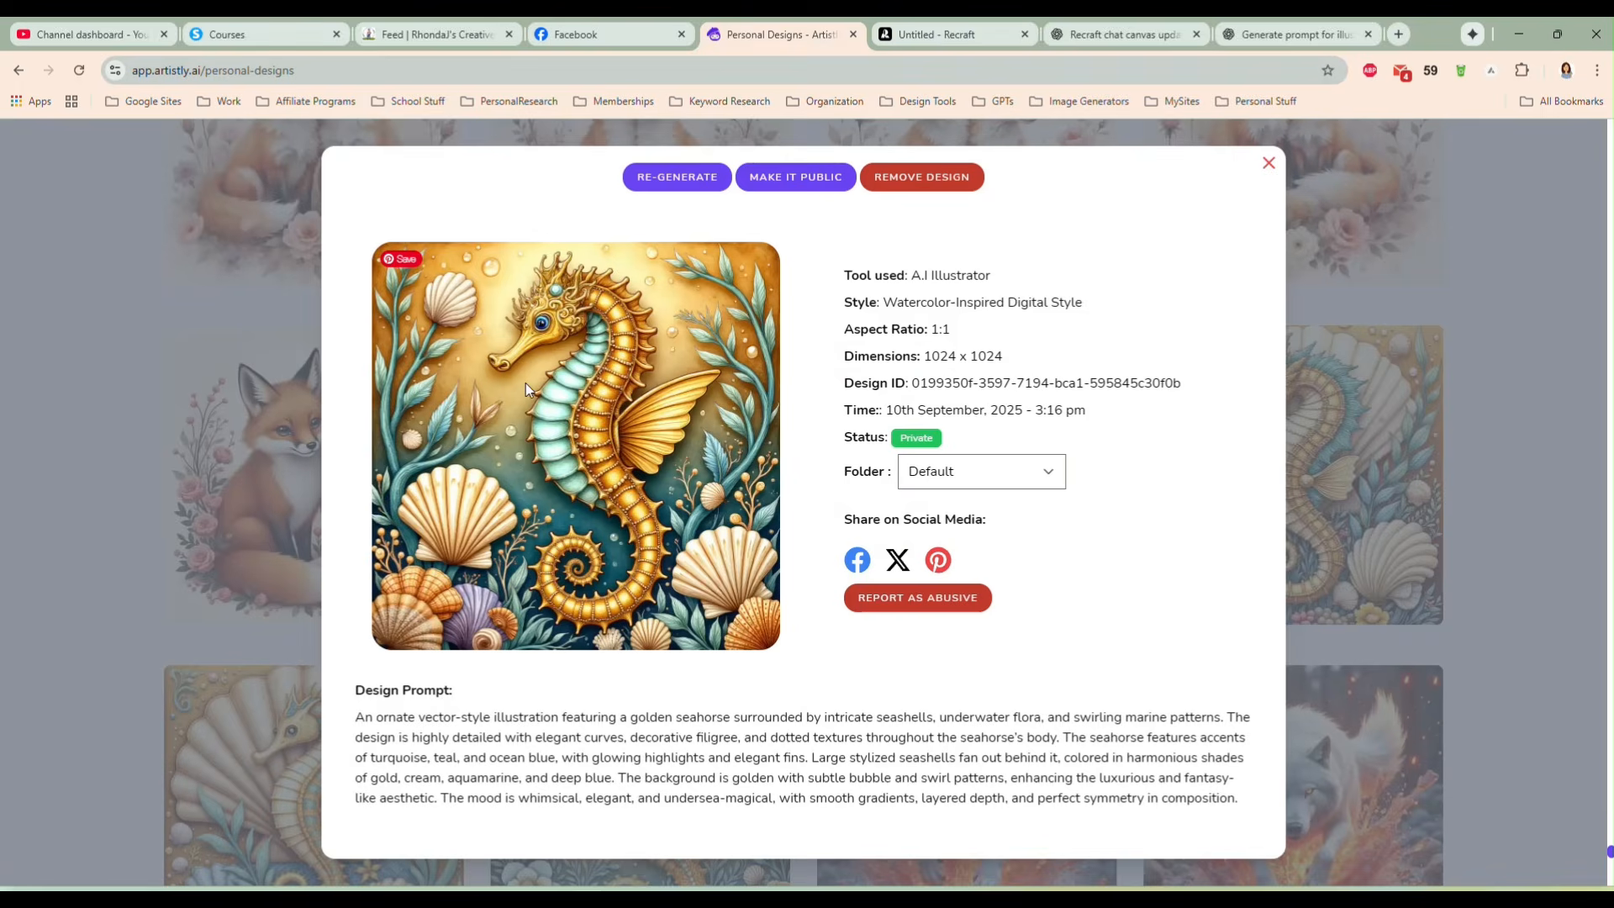
{"action": "right_click", "coordinate": [599, 425]}
{"action": "left_click", "coordinate": [641, 492]}
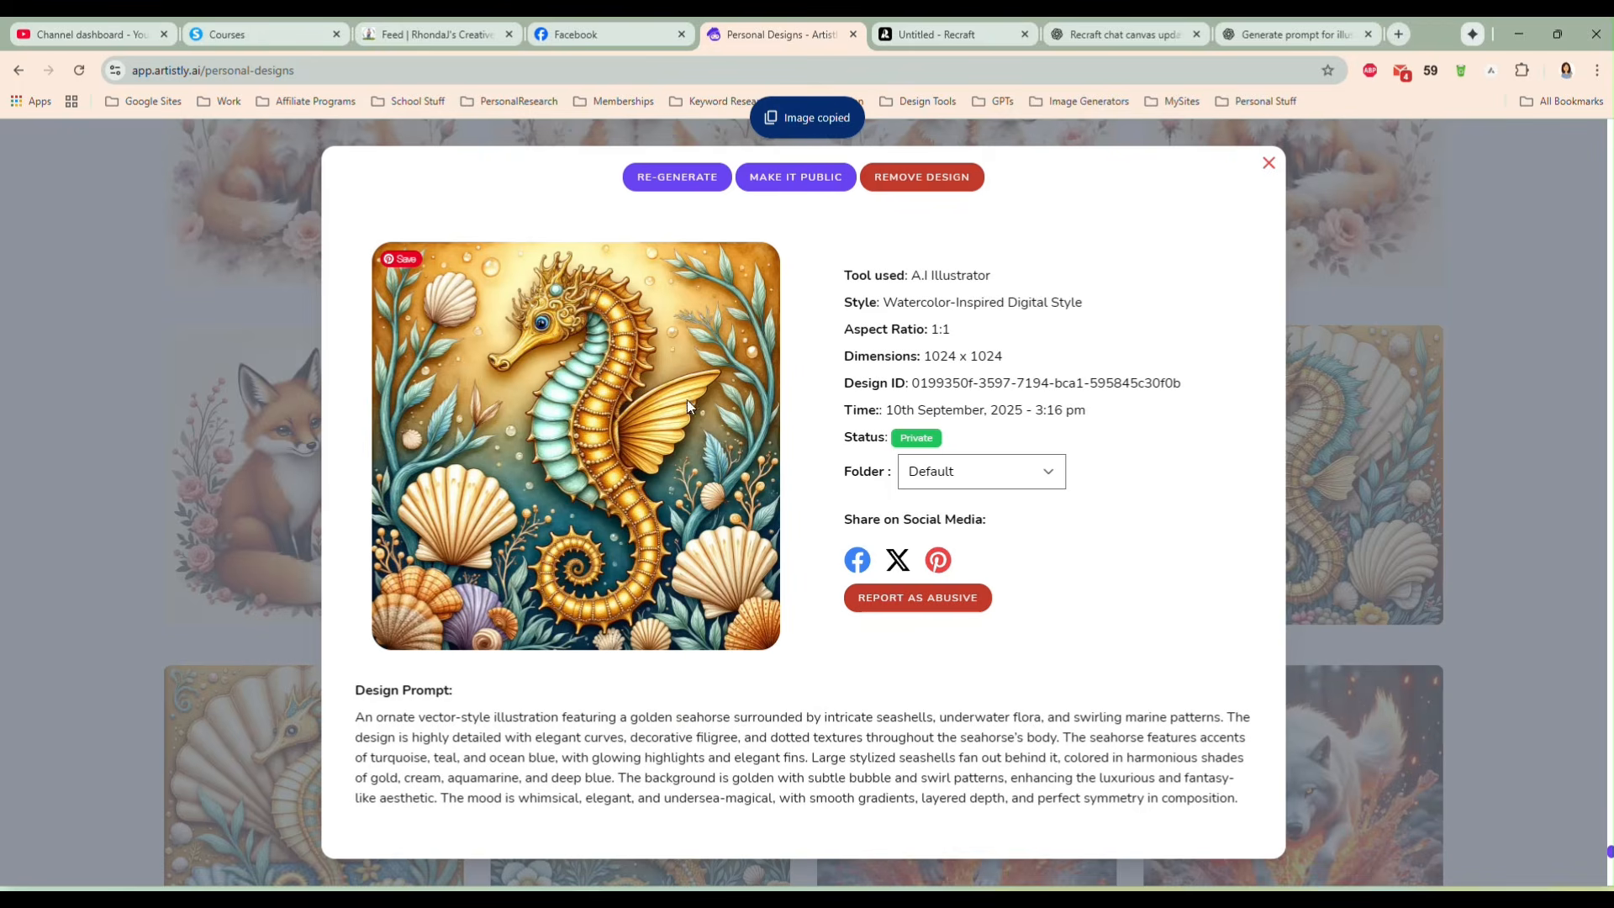
{"action": "left_click", "coordinate": [985, 29]}
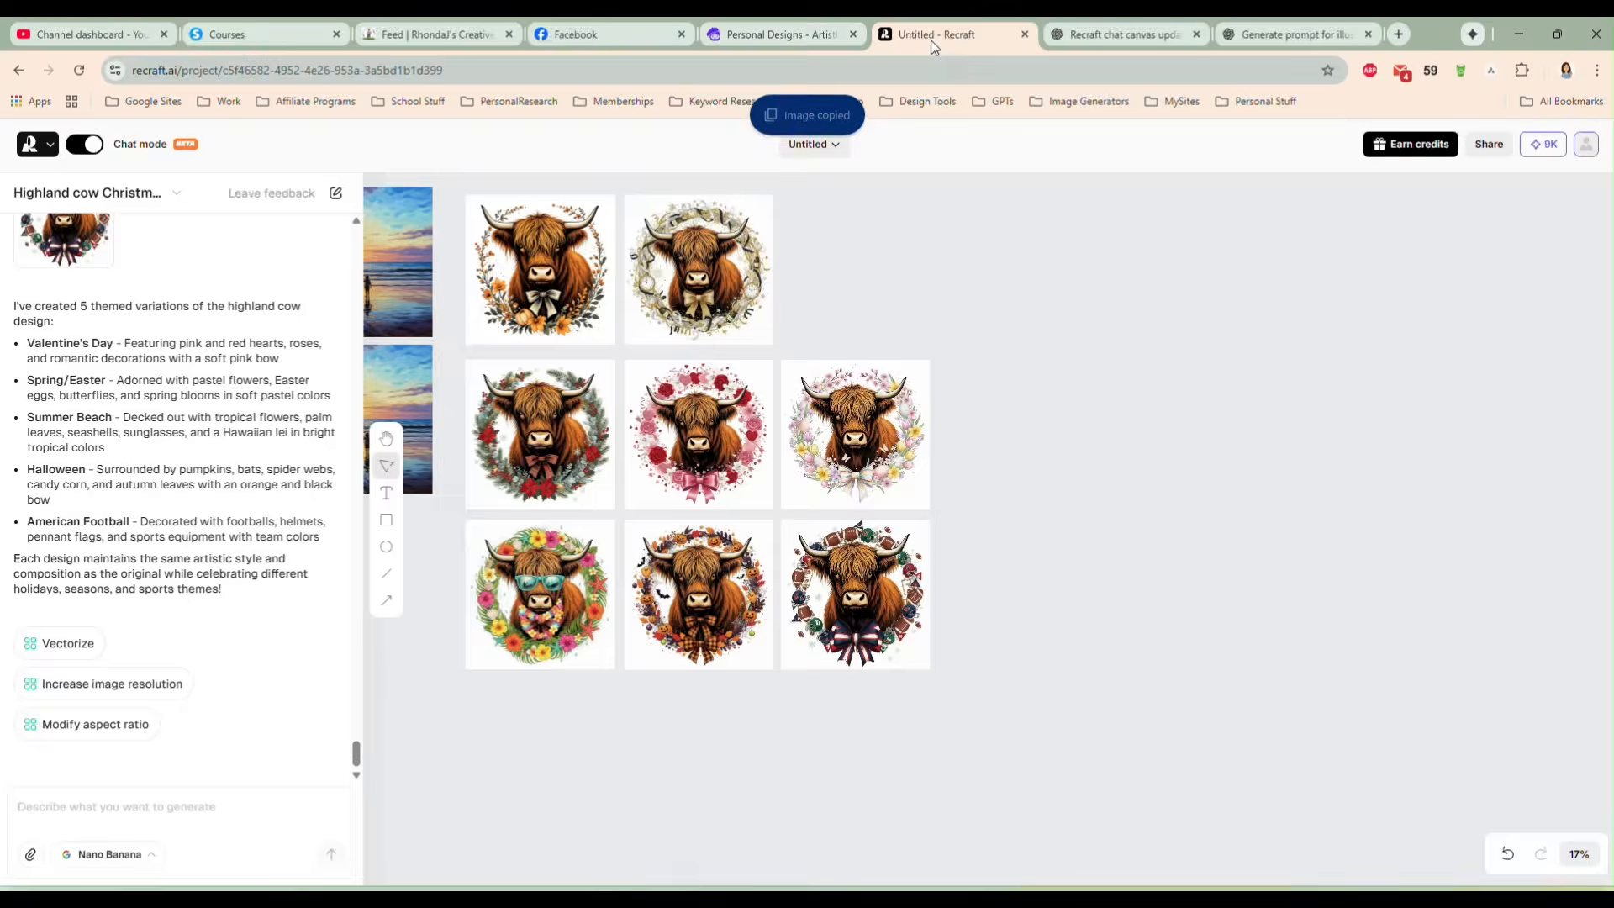
Step: Paste the seahorse image onto the canvas and position it in the empty space beside the cow designs
{"action": "scroll", "coordinate": [1035, 462], "scroll_direction": "down", "scroll_amount": 2}
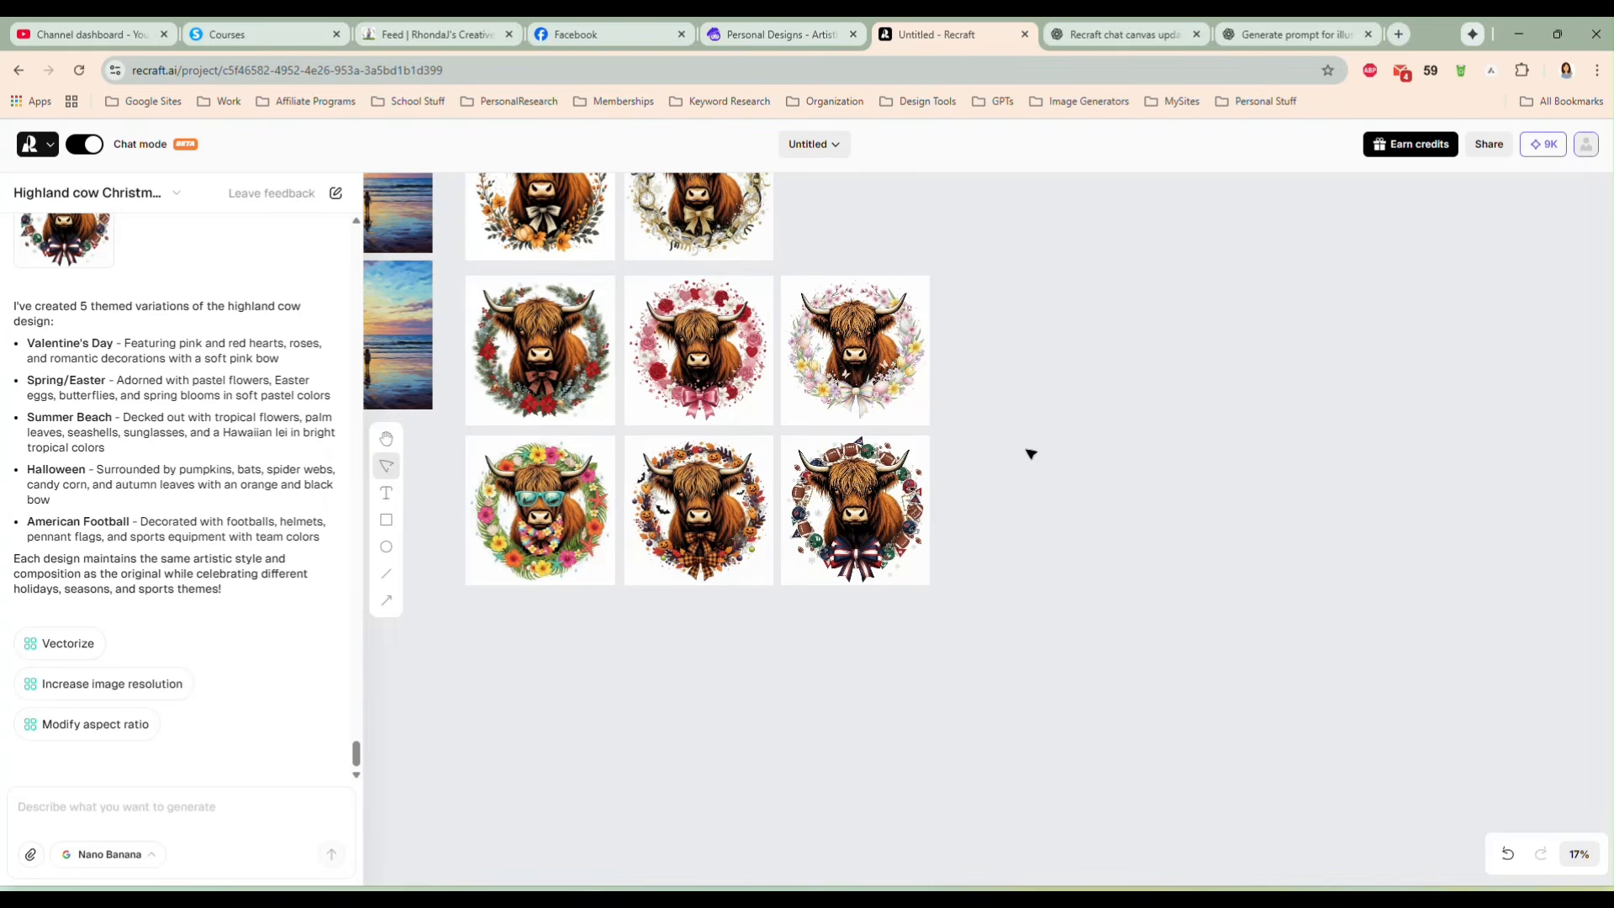
{"action": "scroll", "coordinate": [1028, 452], "scroll_direction": "right", "scroll_amount": 5}
{"action": "scroll", "coordinate": [1028, 452], "scroll_direction": "up", "scroll_amount": 1}
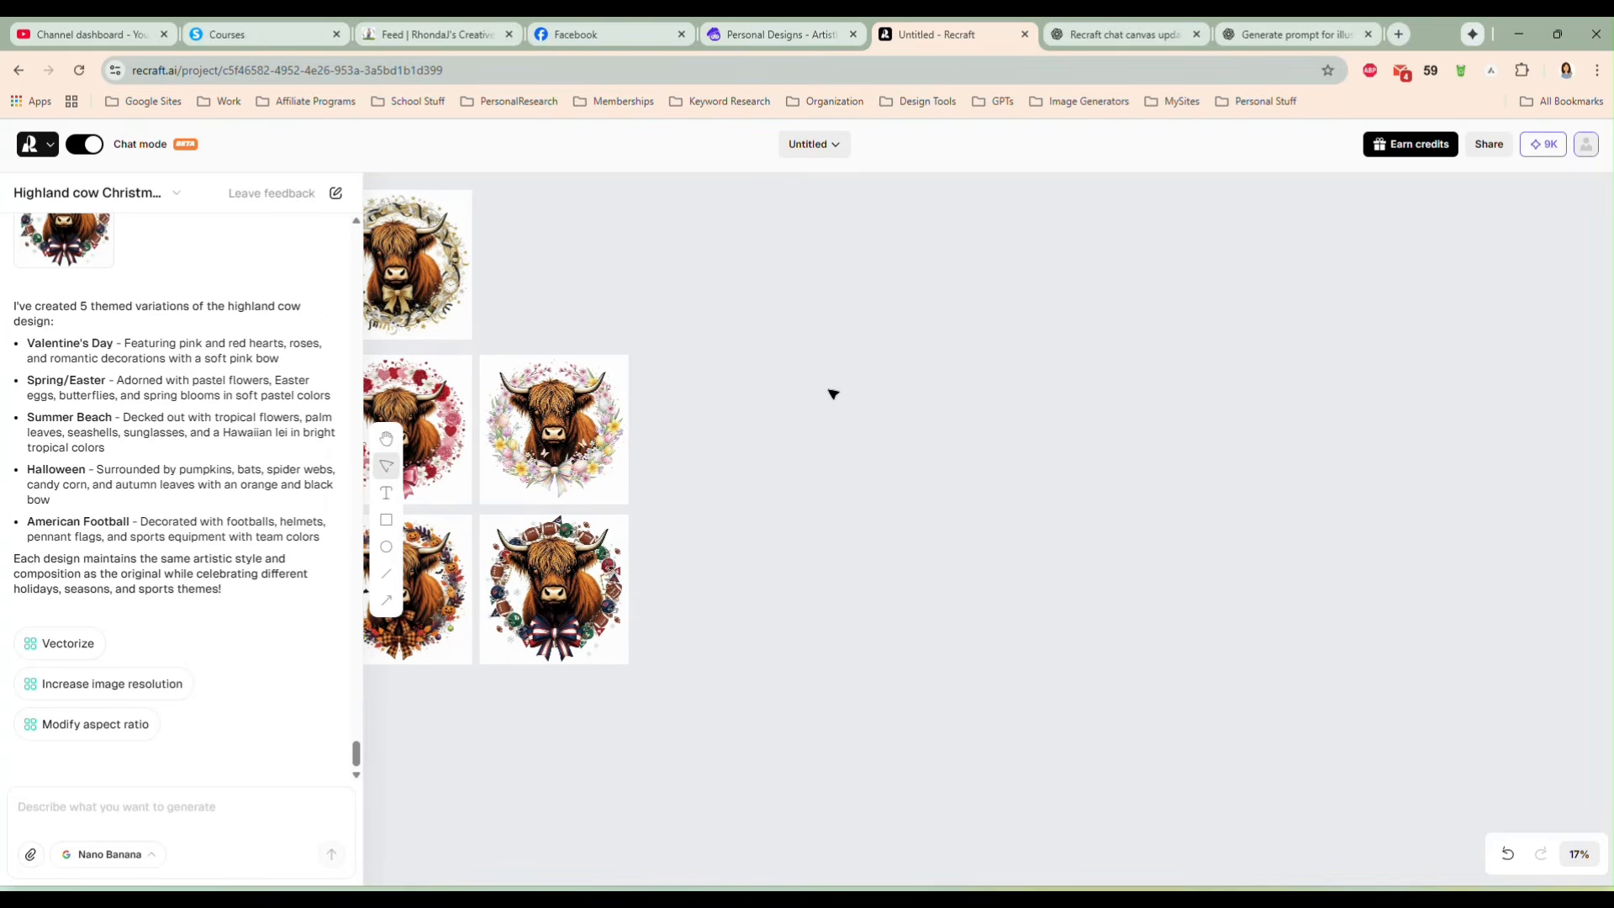
{"action": "key", "text": "ctrl+v"}
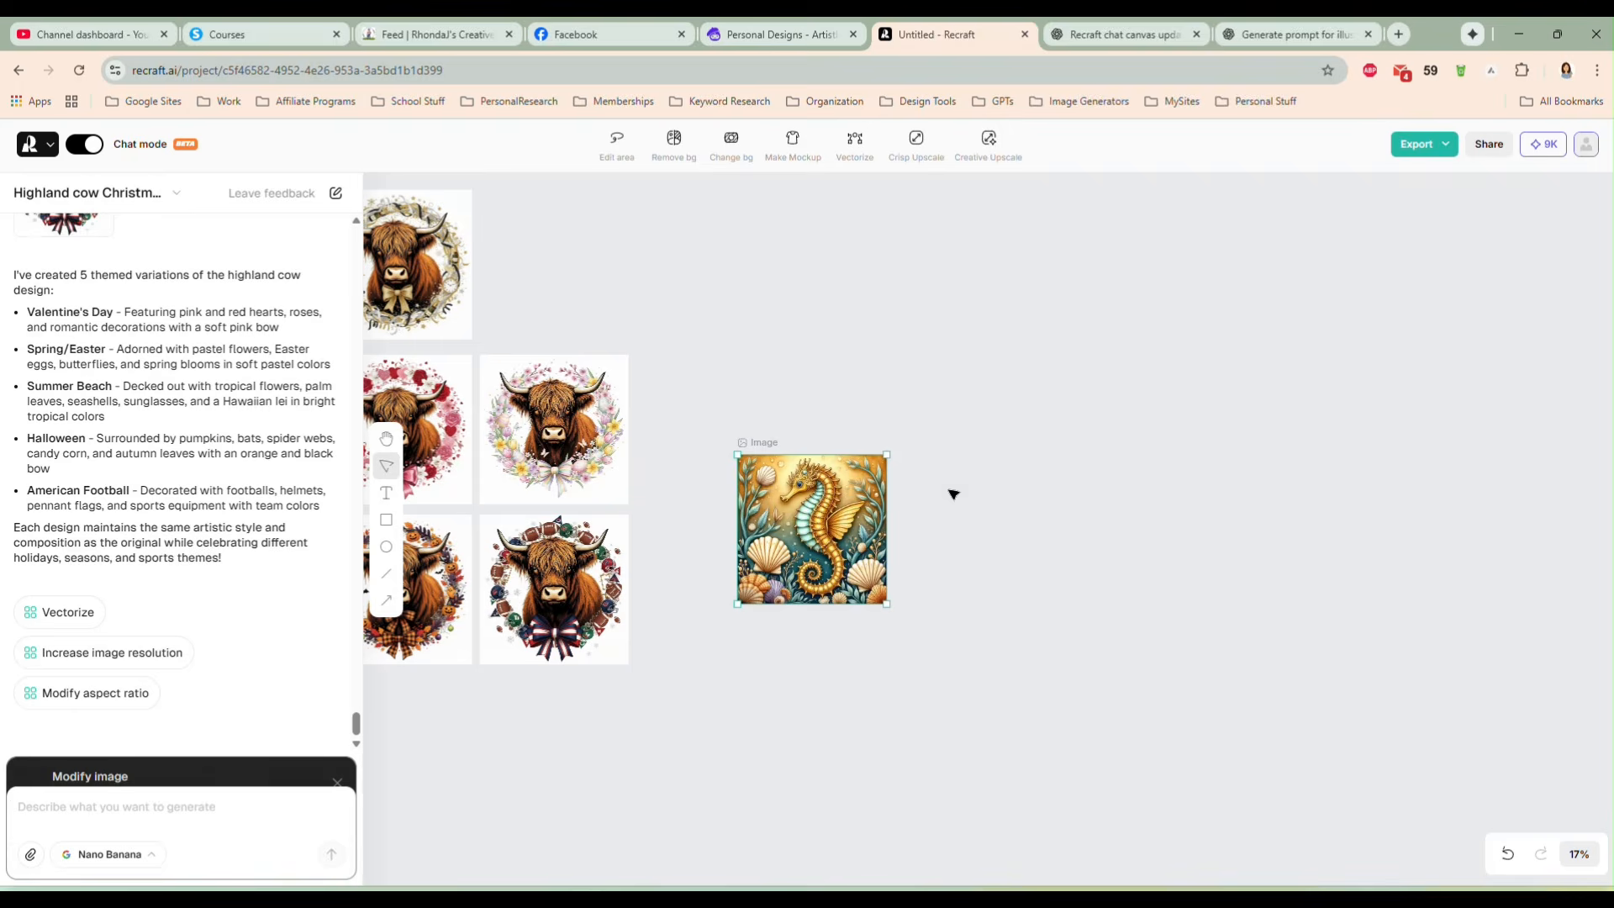
{"action": "left_click_drag", "start_coordinate": [839, 519], "coordinate": [887, 309]}
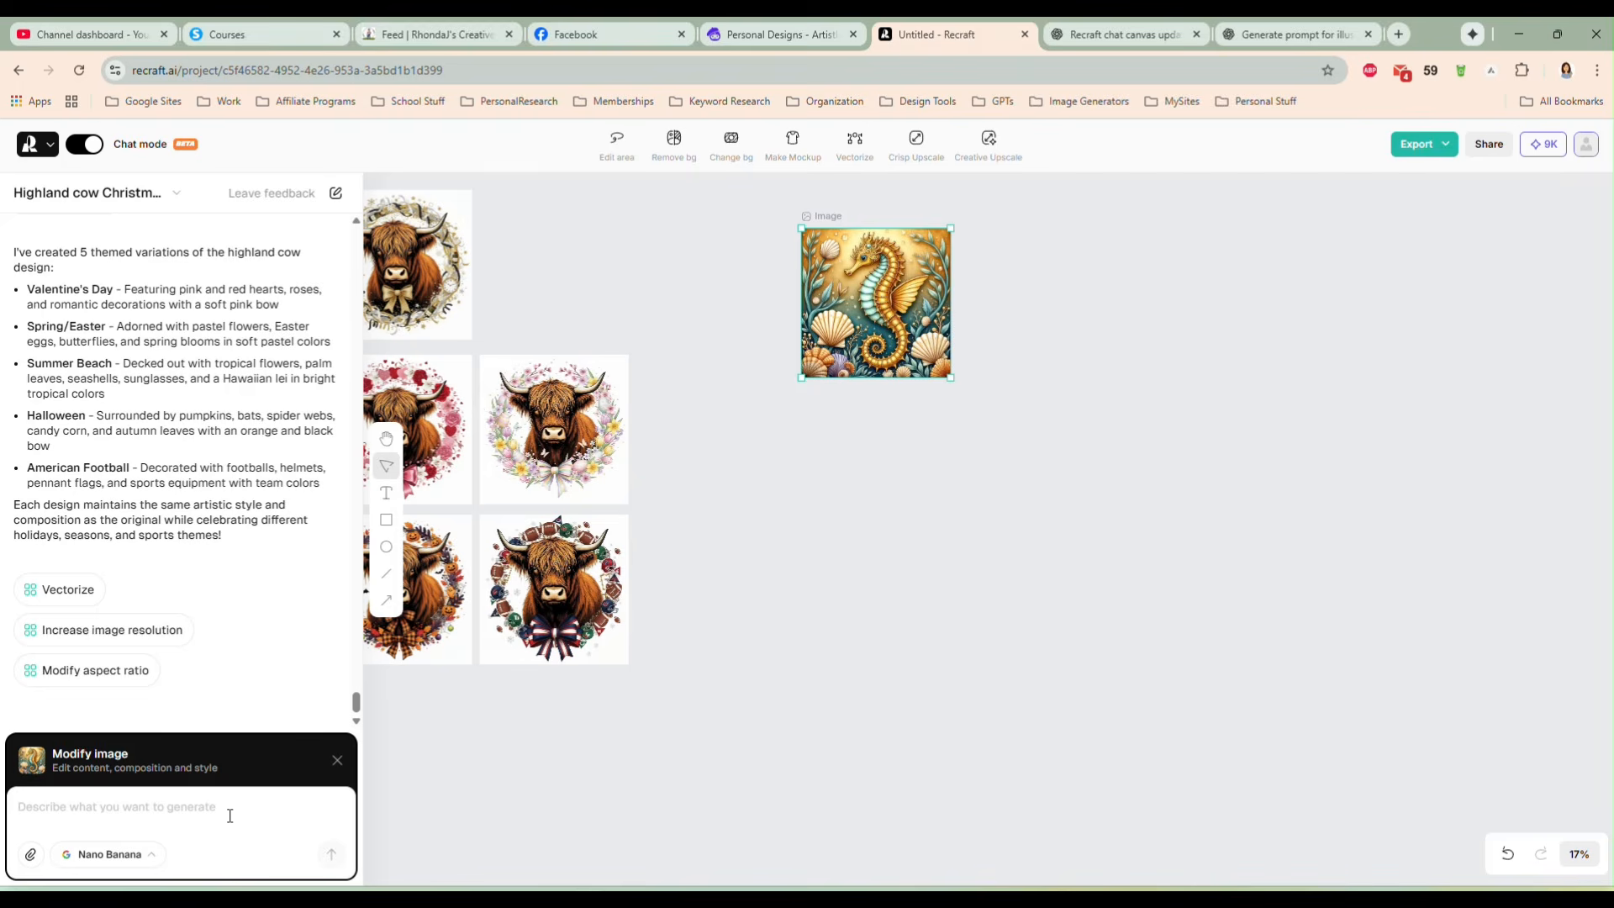
Step: Ask the chat for 4 more images using the seahorse's theme with different sea life, and shift the seahorse closer to the cow designs
{"action": "type", "text": "Create for me 4 more images using this theme, I'd like different sea life on them"}
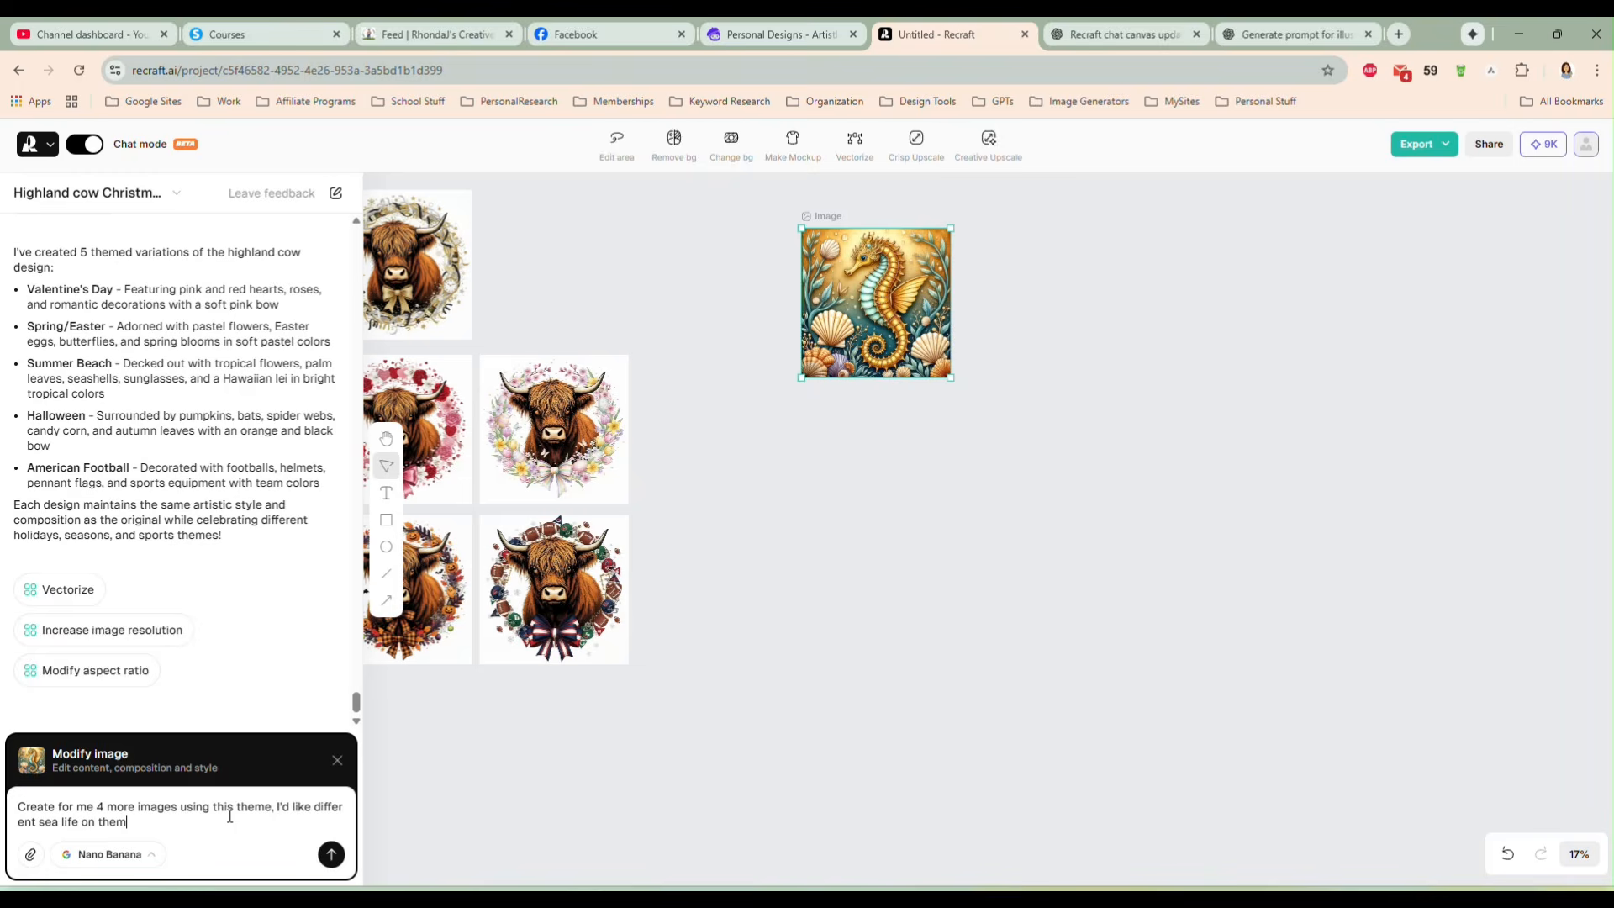
{"action": "key", "text": "Return"}
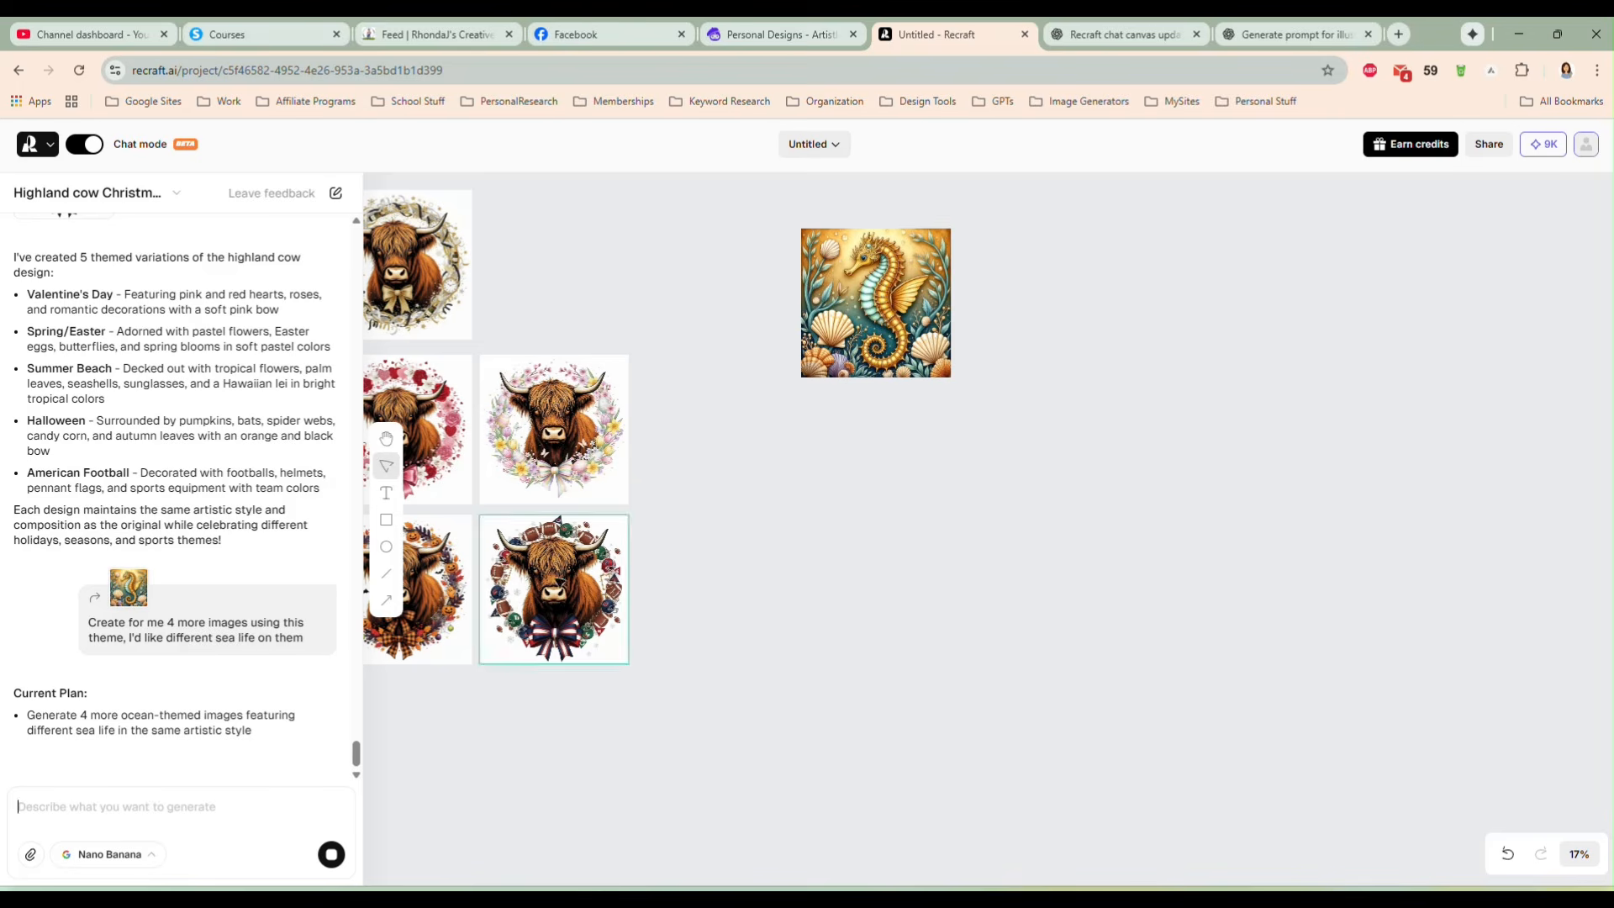
{"action": "left_click_drag", "start_coordinate": [864, 309], "coordinate": [799, 334]}
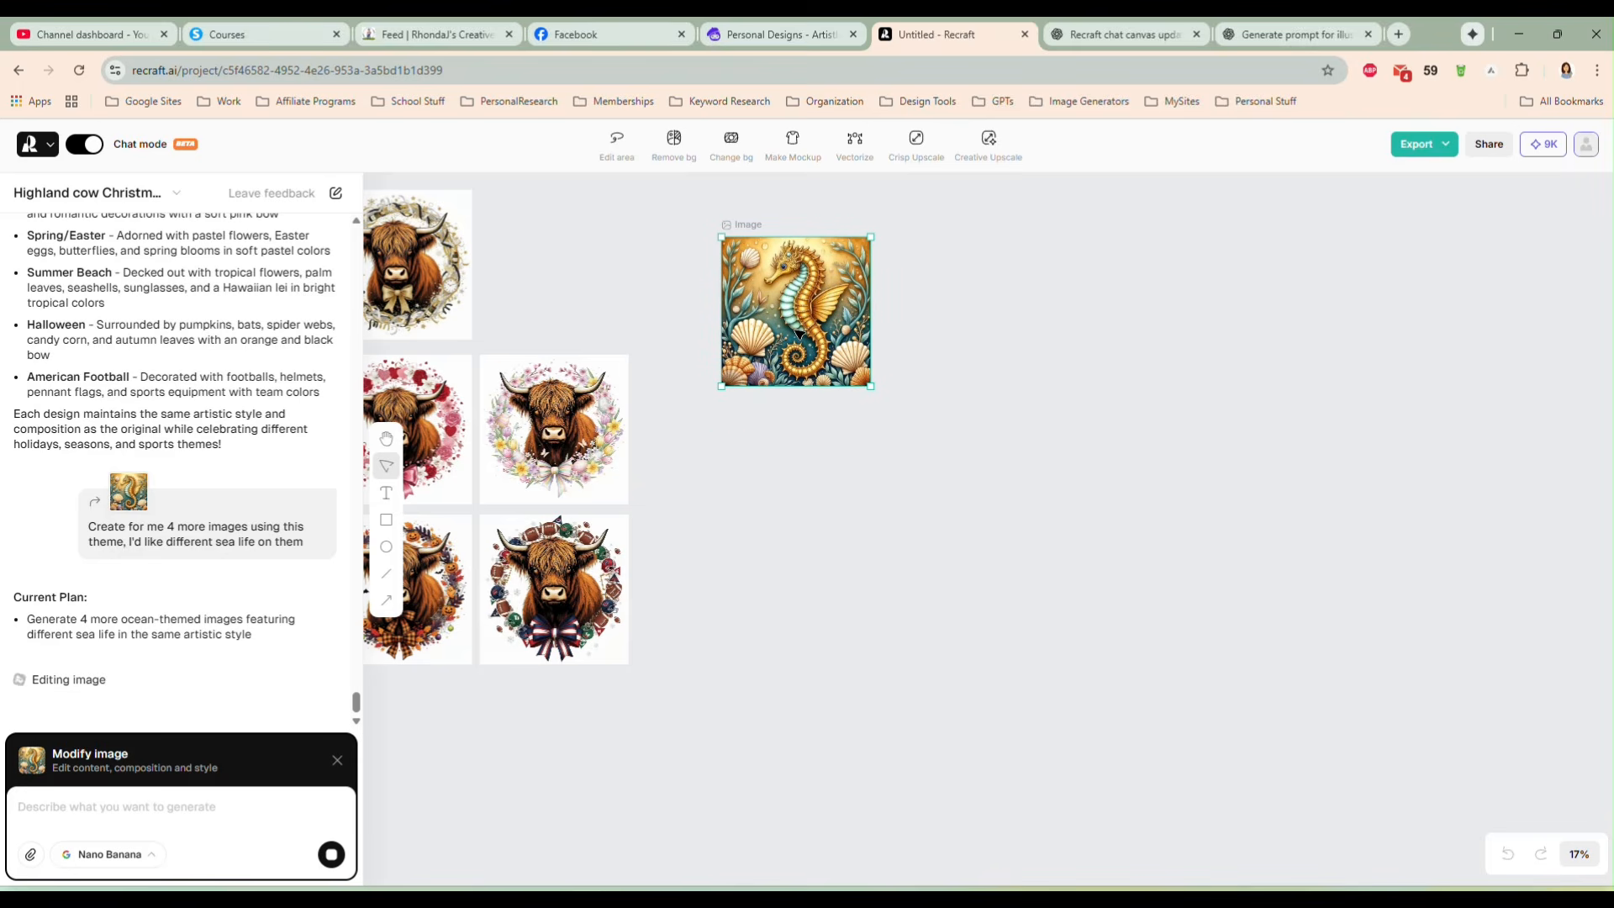
{"action": "left_click", "coordinate": [815, 471]}
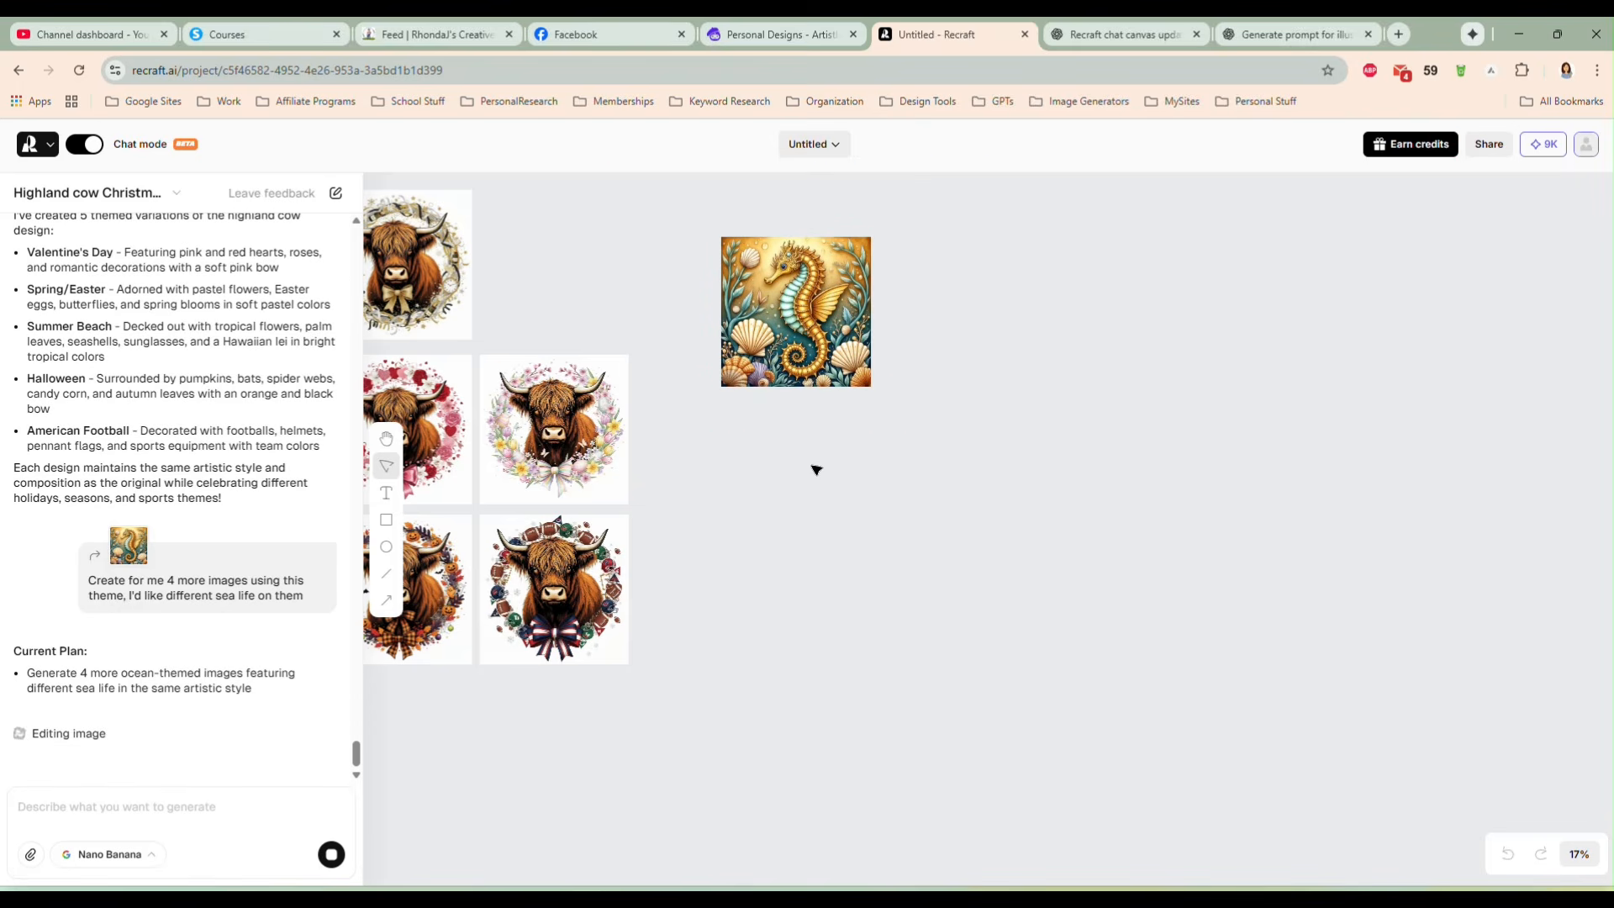
{"action": "left_click", "coordinate": [811, 372]}
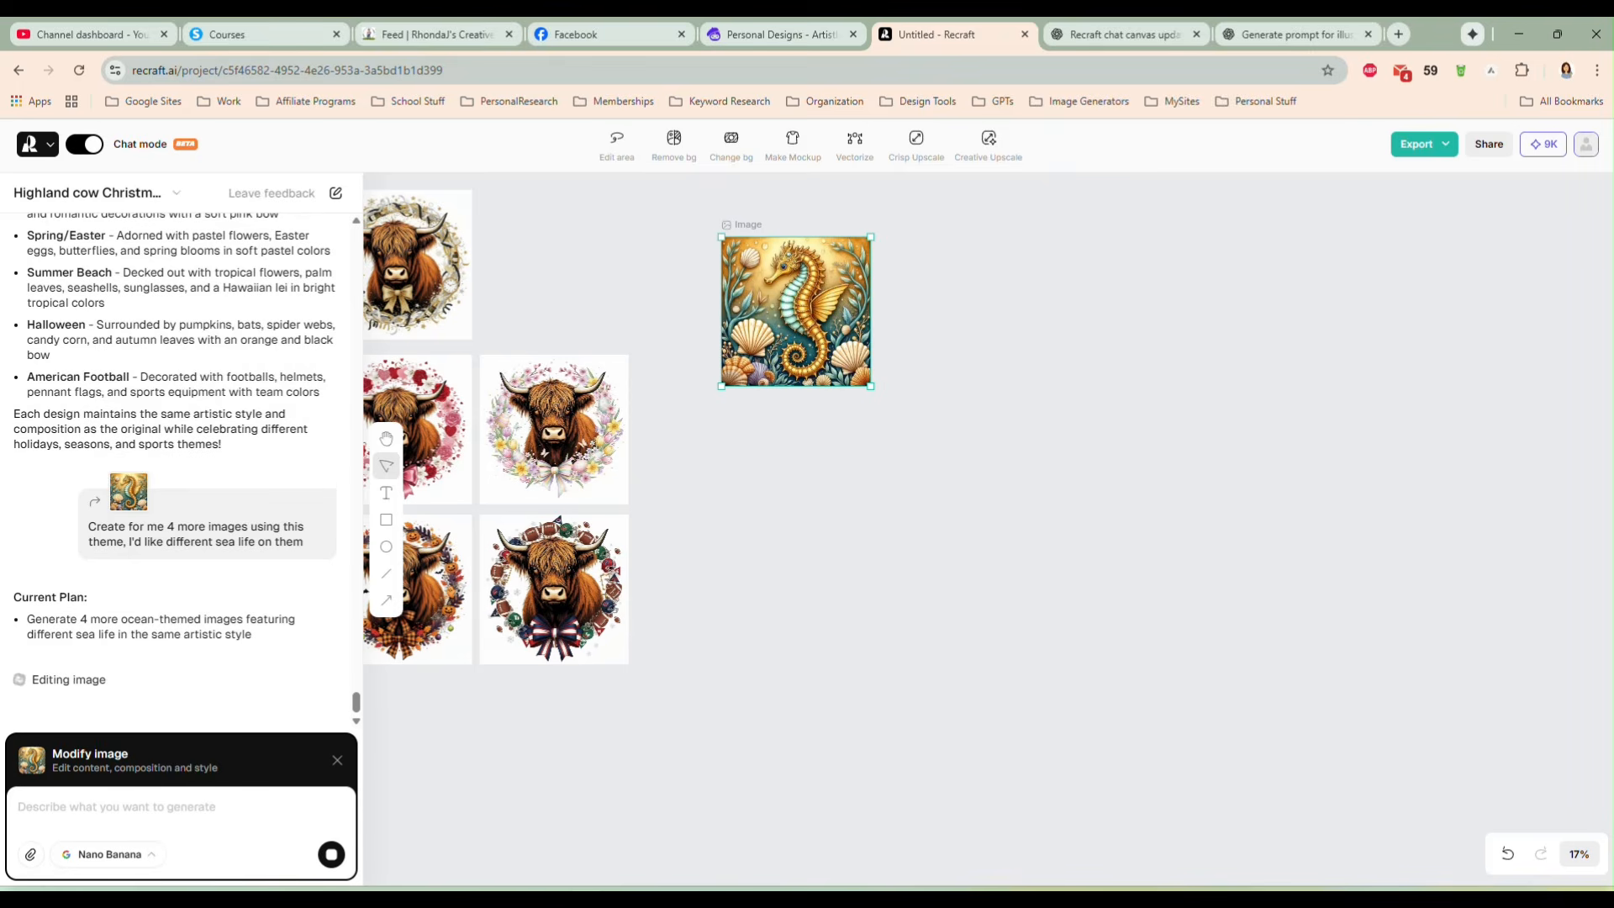
Step: Position the generated sea turtle below the seahorse and the generated octopus beside the seahorse, aligned with it
{"action": "left_click_drag", "start_coordinate": [887, 530], "coordinate": [845, 417]}
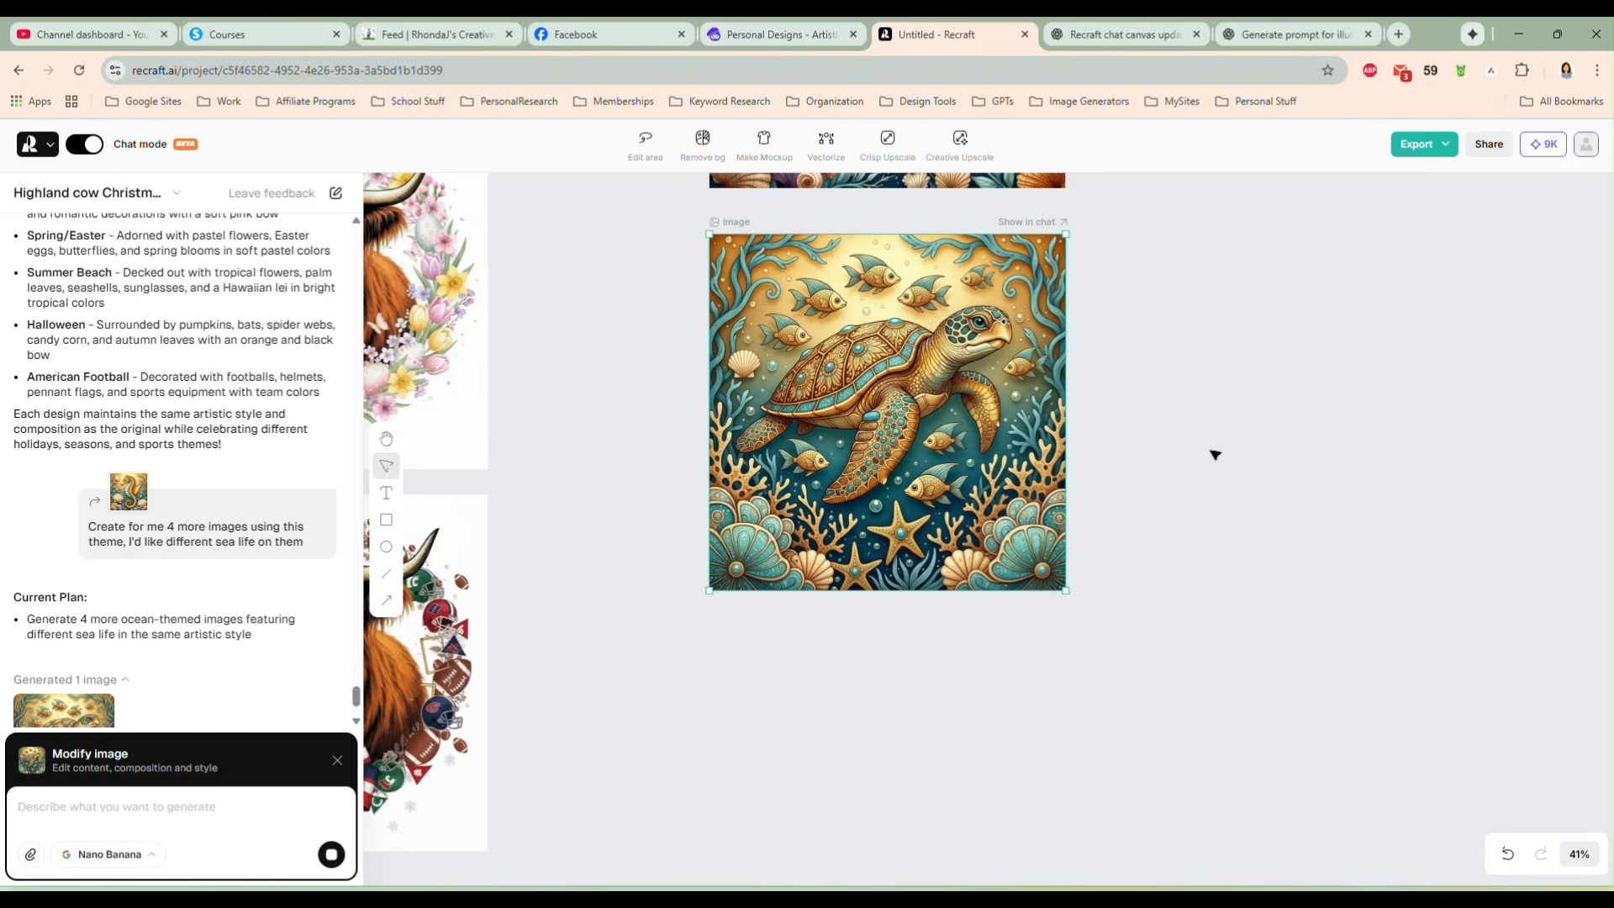
{"action": "scroll", "coordinate": [1141, 492], "scroll_direction": "up", "scroll_amount": 2}
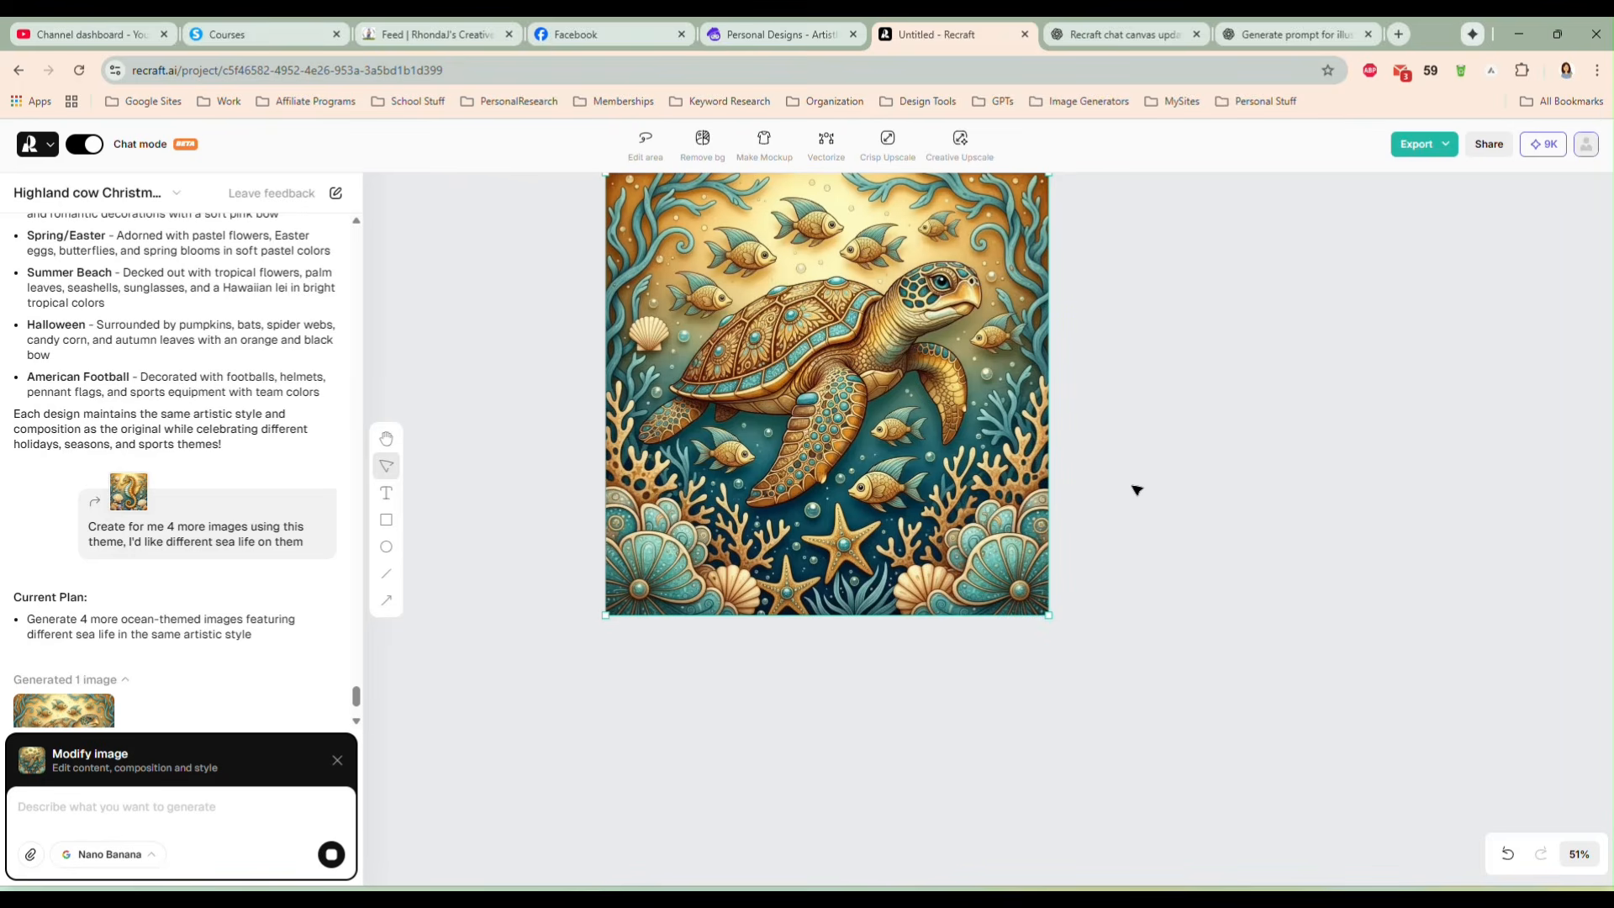
{"action": "scroll", "coordinate": [1138, 490], "scroll_direction": "up", "scroll_amount": 3}
{"action": "scroll", "coordinate": [1208, 550], "scroll_direction": "down", "scroll_amount": 2}
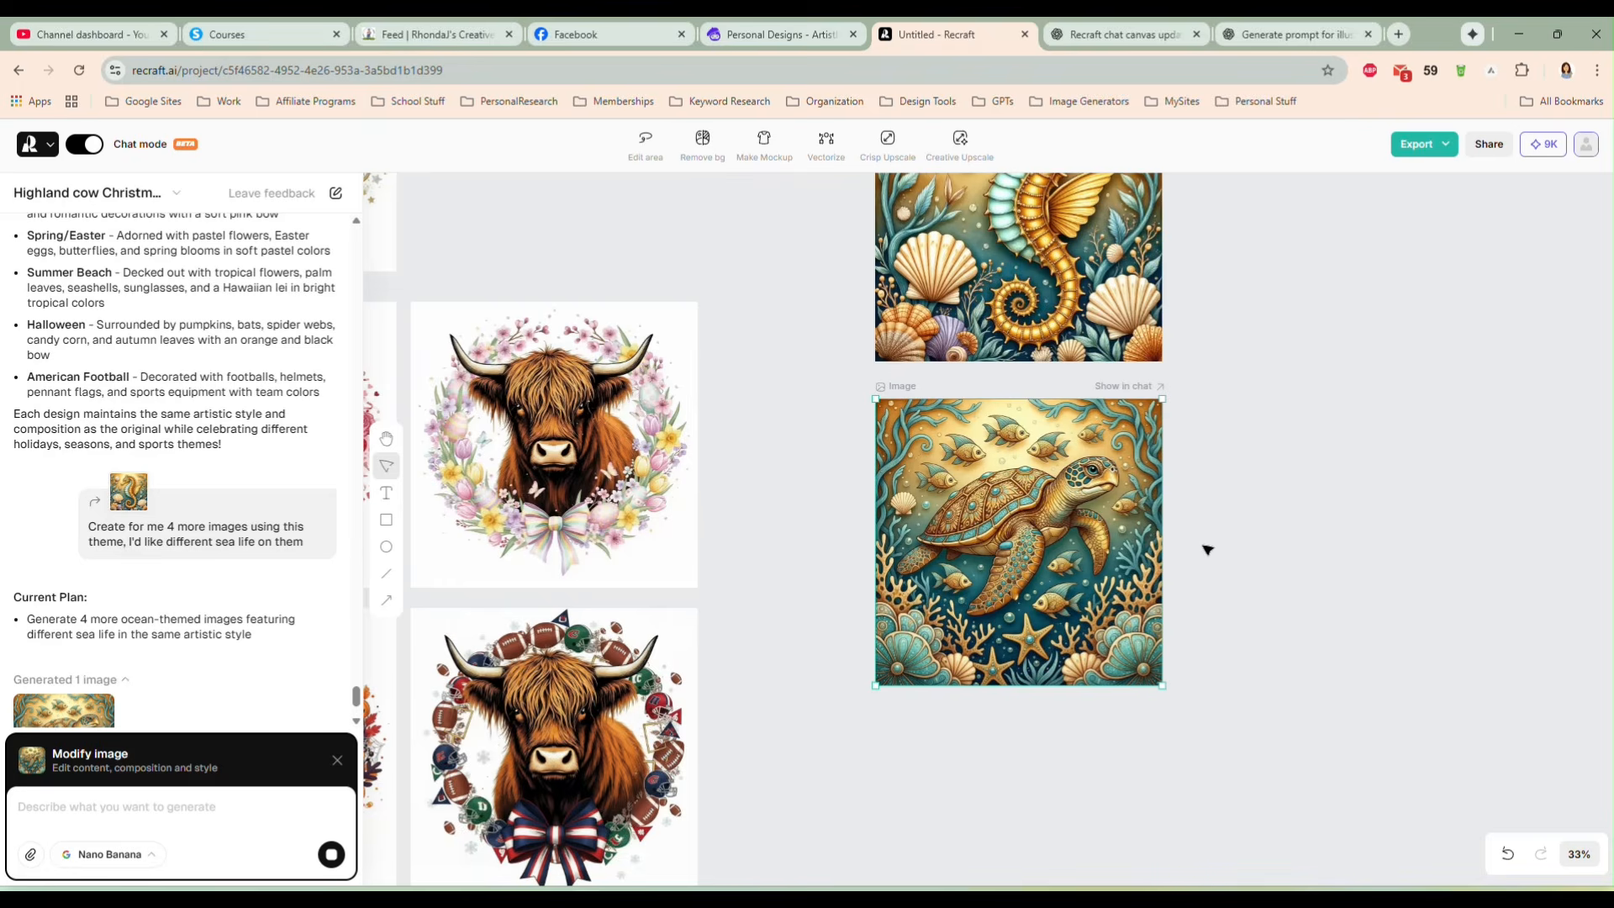
{"action": "left_click_drag", "start_coordinate": [1206, 550], "coordinate": [1020, 674]}
{"action": "scroll", "coordinate": [1047, 510], "scroll_direction": "up", "scroll_amount": 1}
{"action": "left_click_drag", "start_coordinate": [921, 602], "coordinate": [935, 458]}
{"action": "left_click_drag", "start_coordinate": [1020, 694], "coordinate": [1053, 822]}
{"action": "left_click_drag", "start_coordinate": [980, 613], "coordinate": [974, 525]}
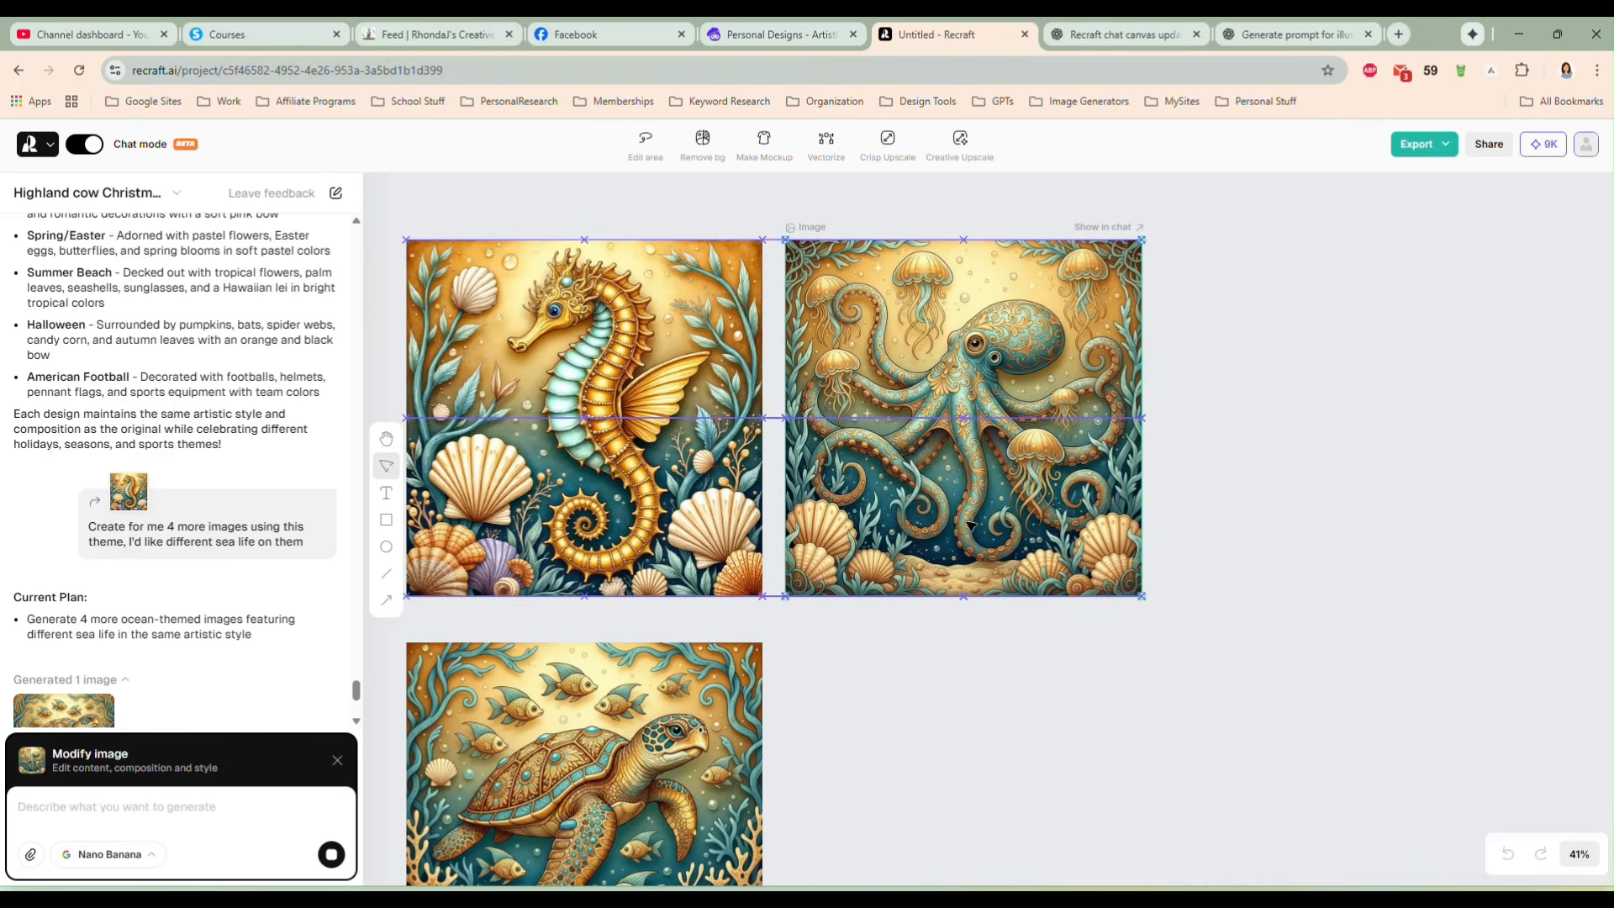
{"action": "left_click", "coordinate": [1129, 732]}
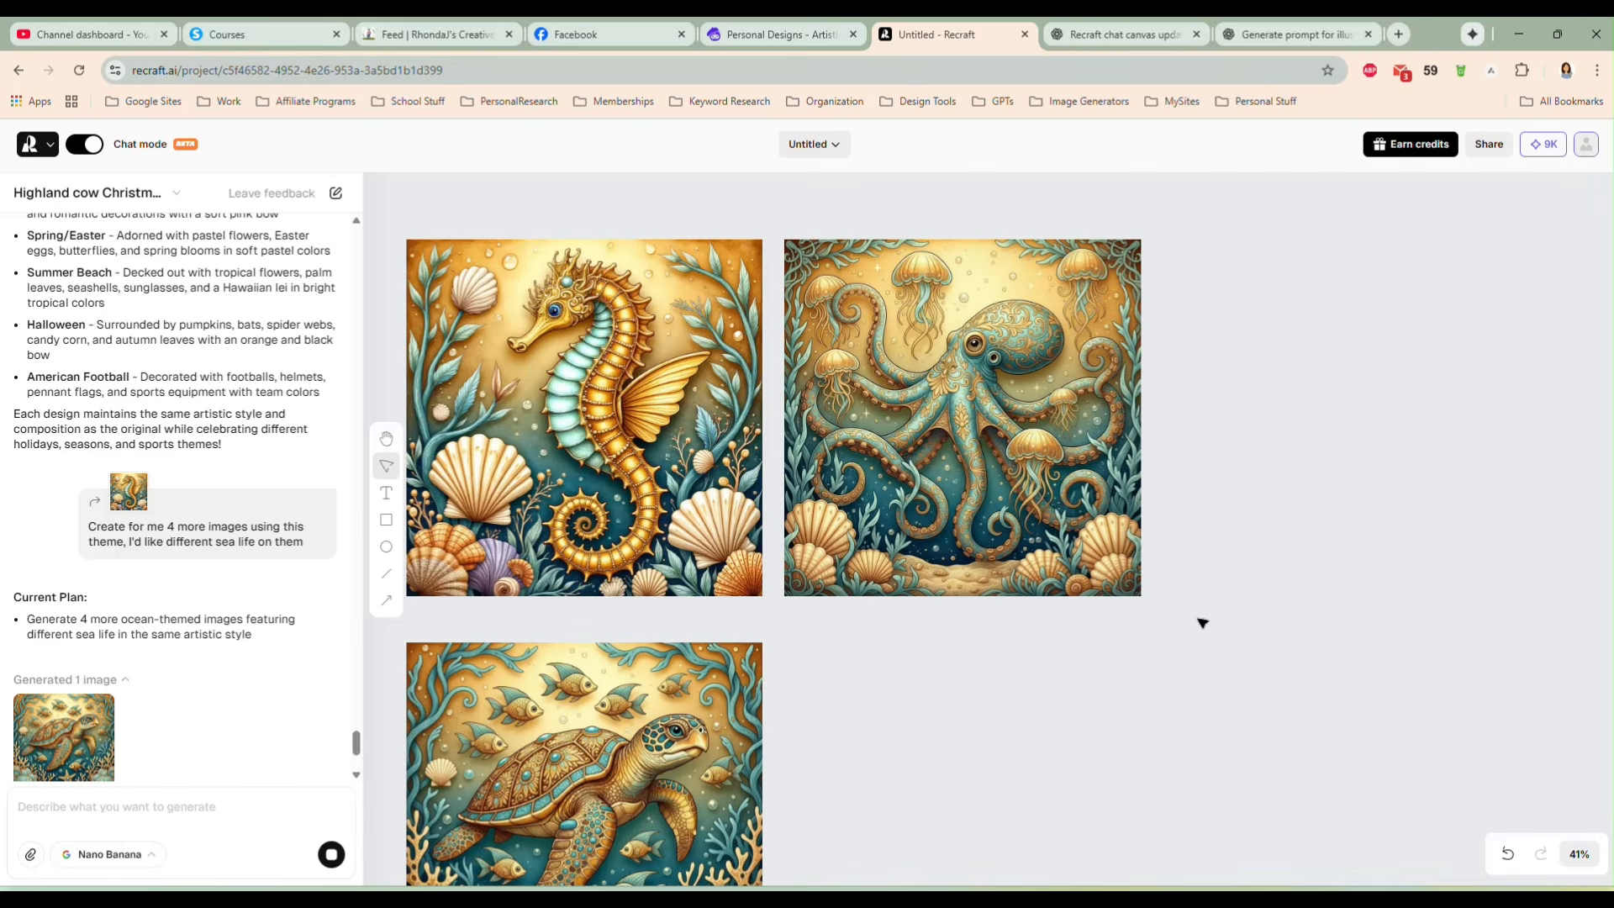
Step: Close the gap between the turtle and the seahorse, place the dolphin beside the turtle and examine it up close
{"action": "scroll", "coordinate": [1202, 623], "scroll_direction": "down", "scroll_amount": 3}
{"action": "scroll", "coordinate": [1174, 689], "scroll_direction": "down", "scroll_amount": 2}
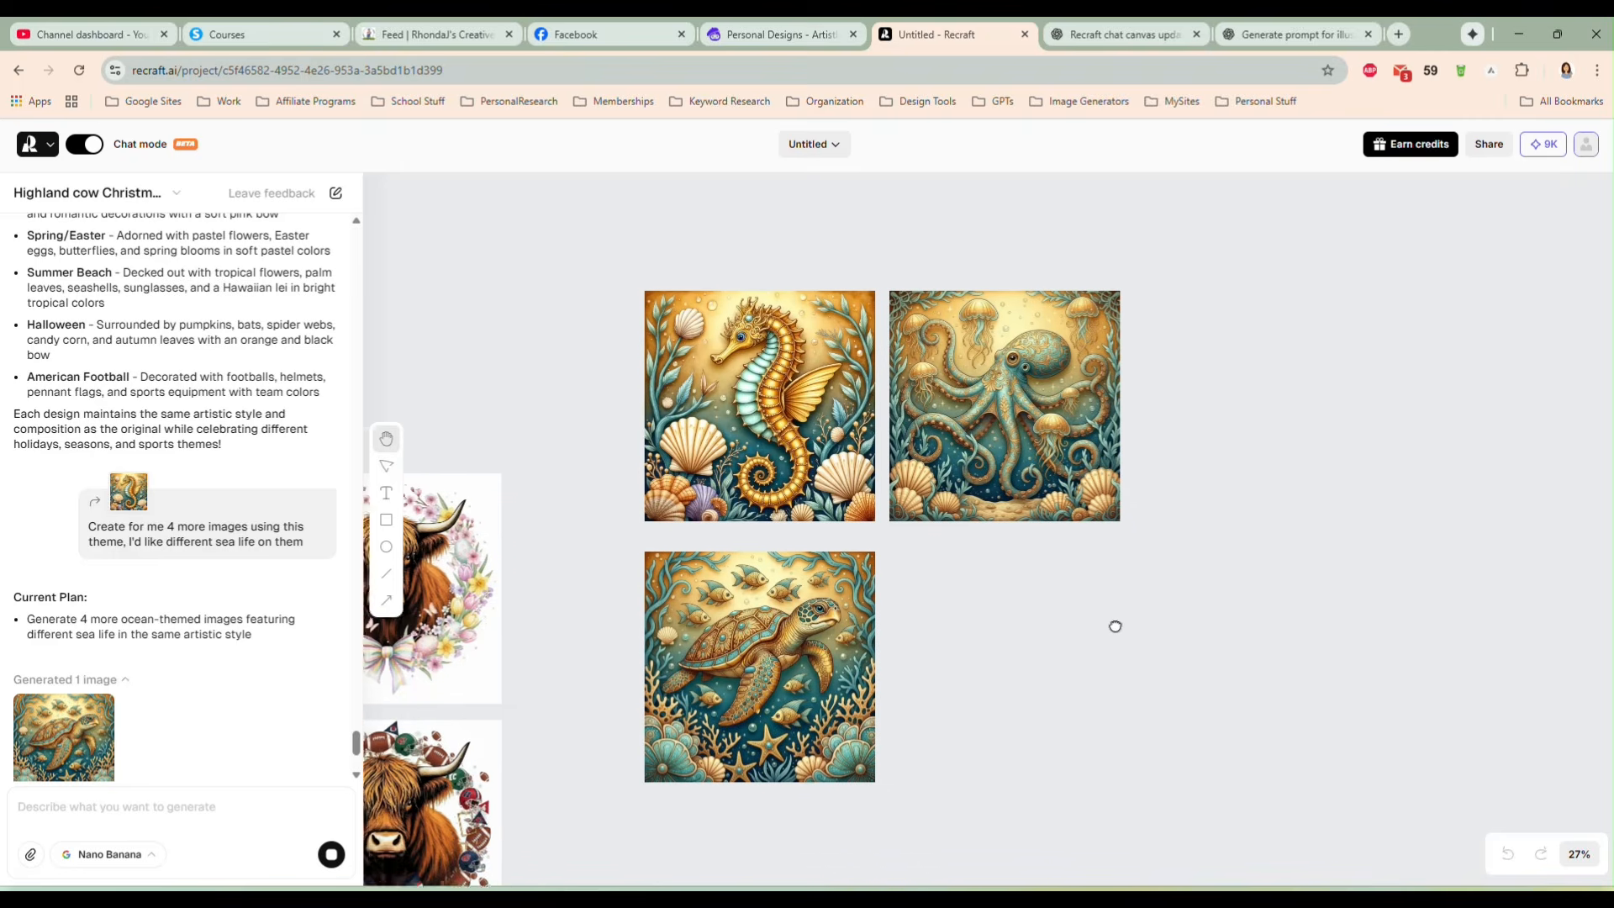
{"action": "left_click_drag", "start_coordinate": [762, 597], "coordinate": [764, 575]}
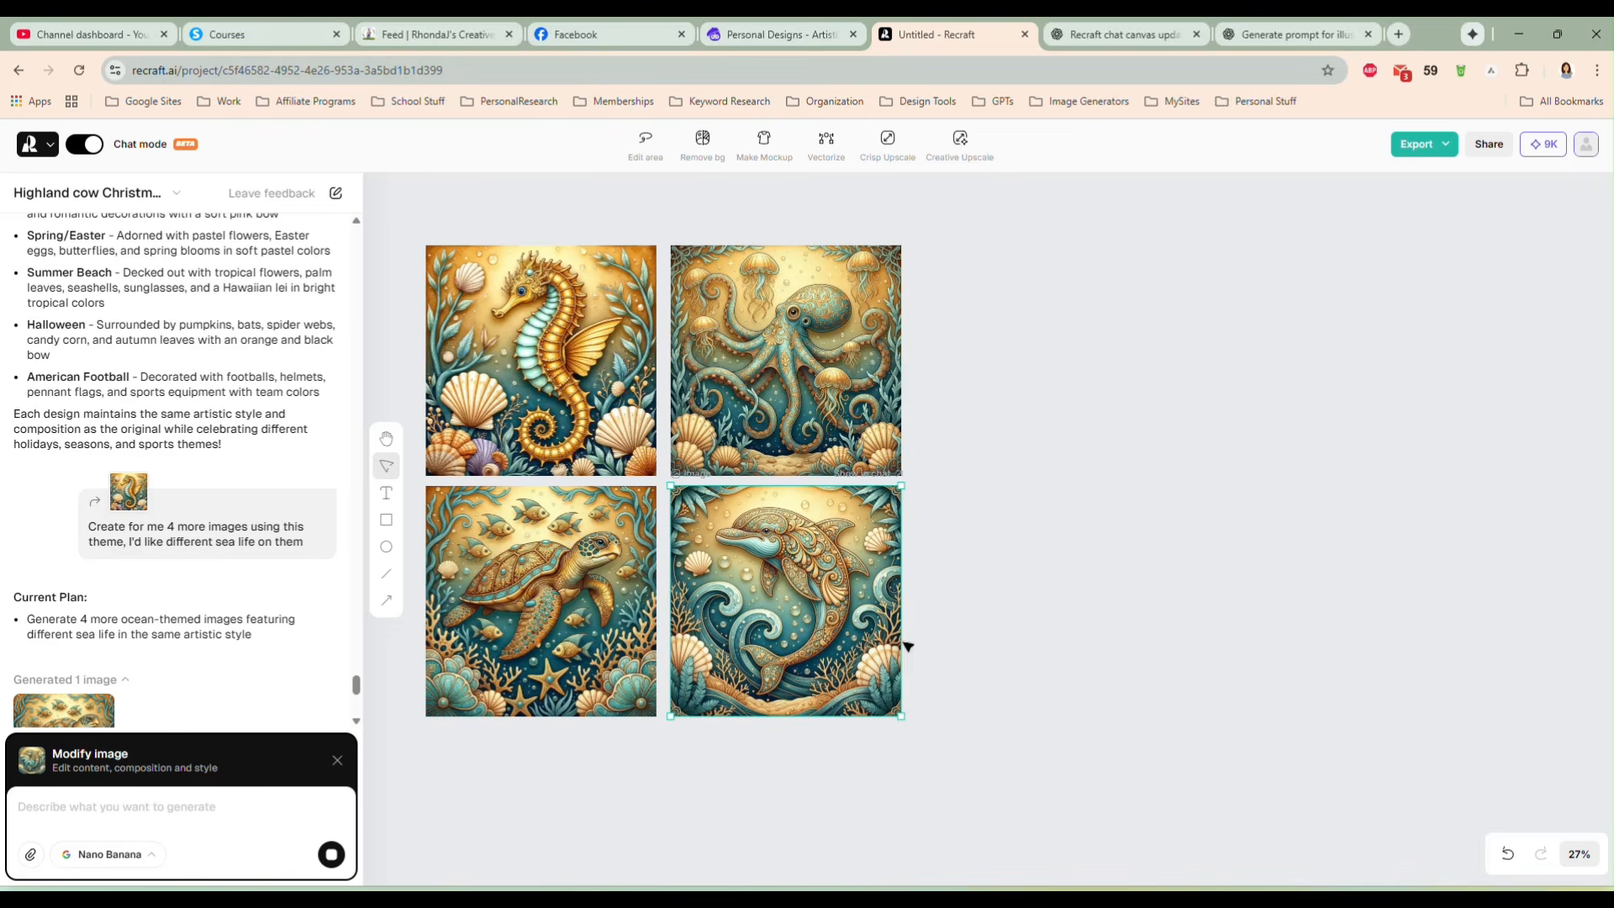
{"action": "scroll", "coordinate": [926, 642], "scroll_direction": "up", "scroll_amount": 5}
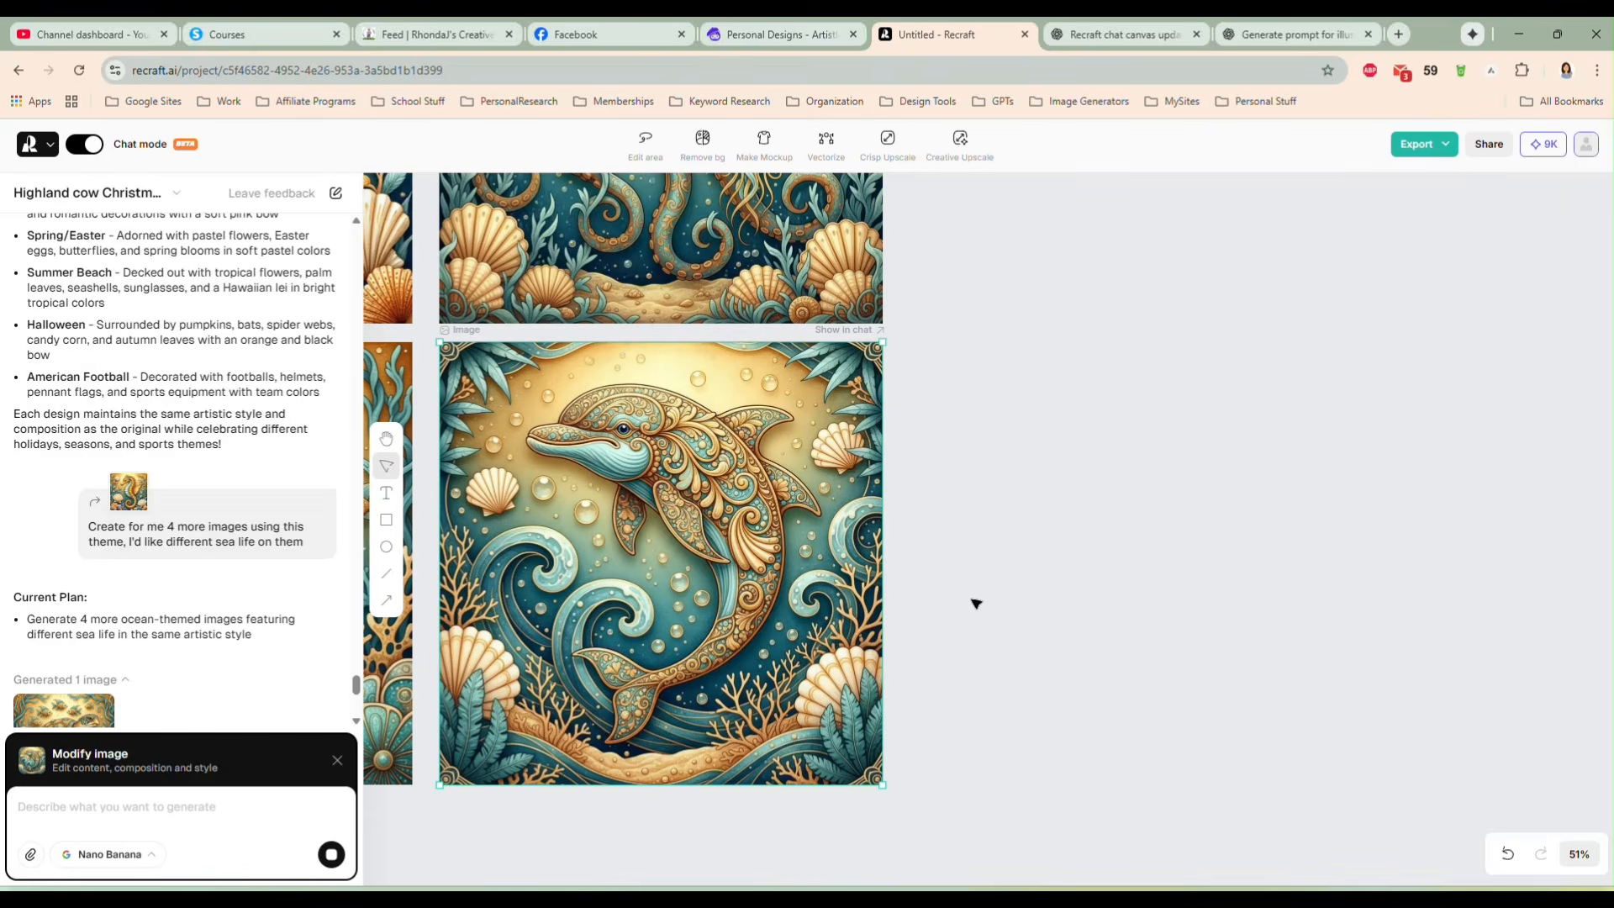
{"action": "scroll", "coordinate": [975, 591], "scroll_direction": "down", "scroll_amount": 5}
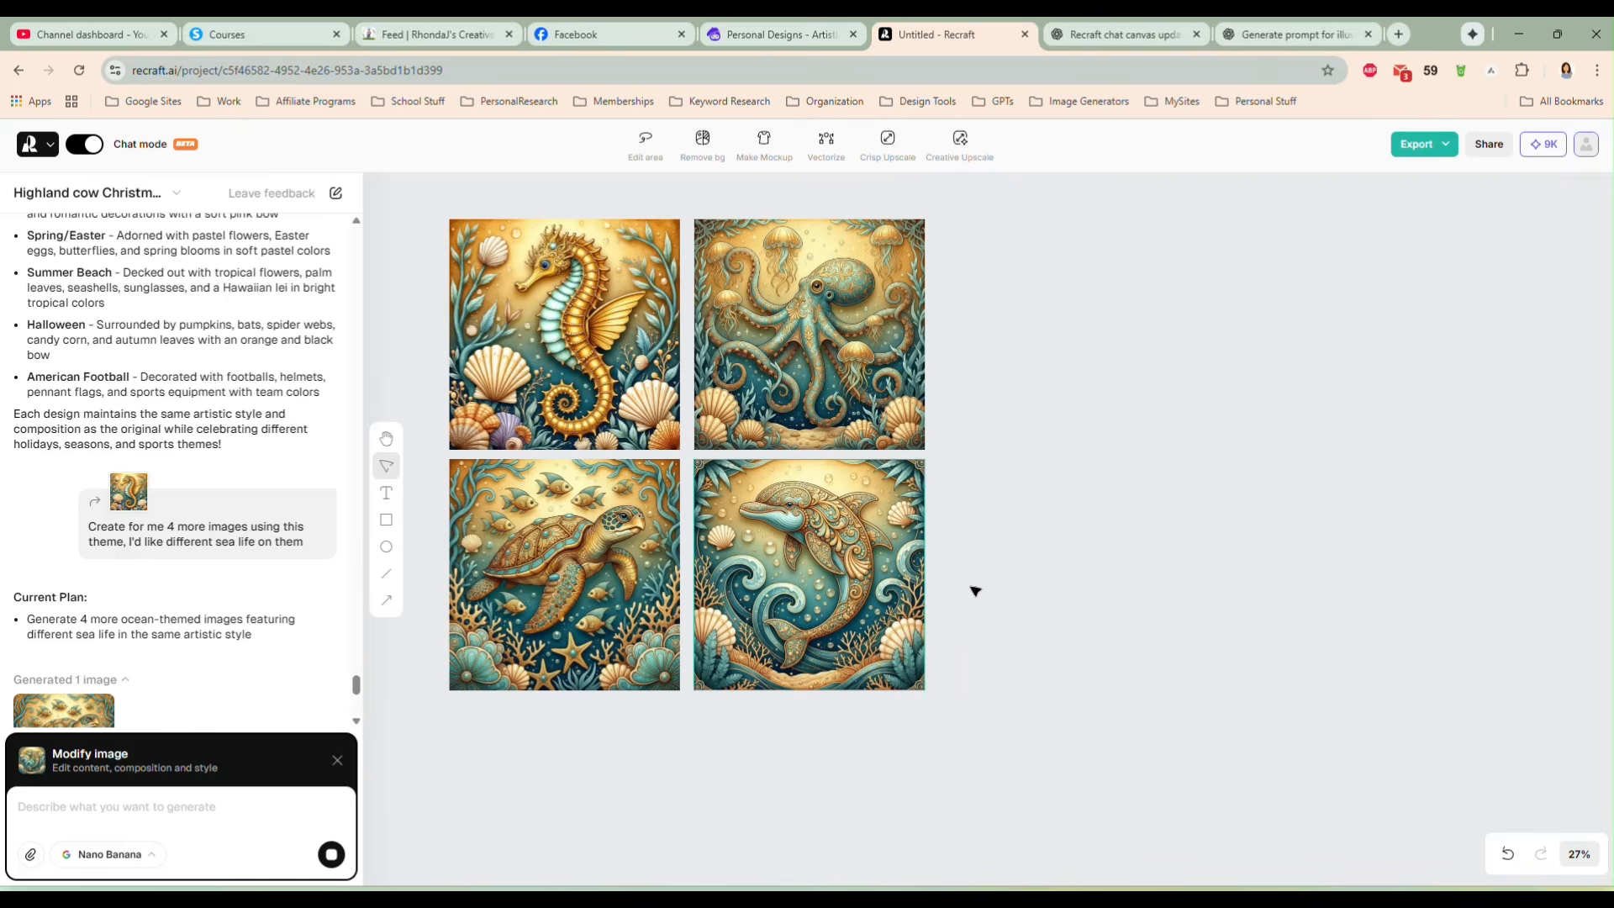
Step: Place the generated tropical fish beside the octopus as the third image of the upper row
{"action": "left_click_drag", "start_coordinate": [976, 591], "coordinate": [1047, 613]}
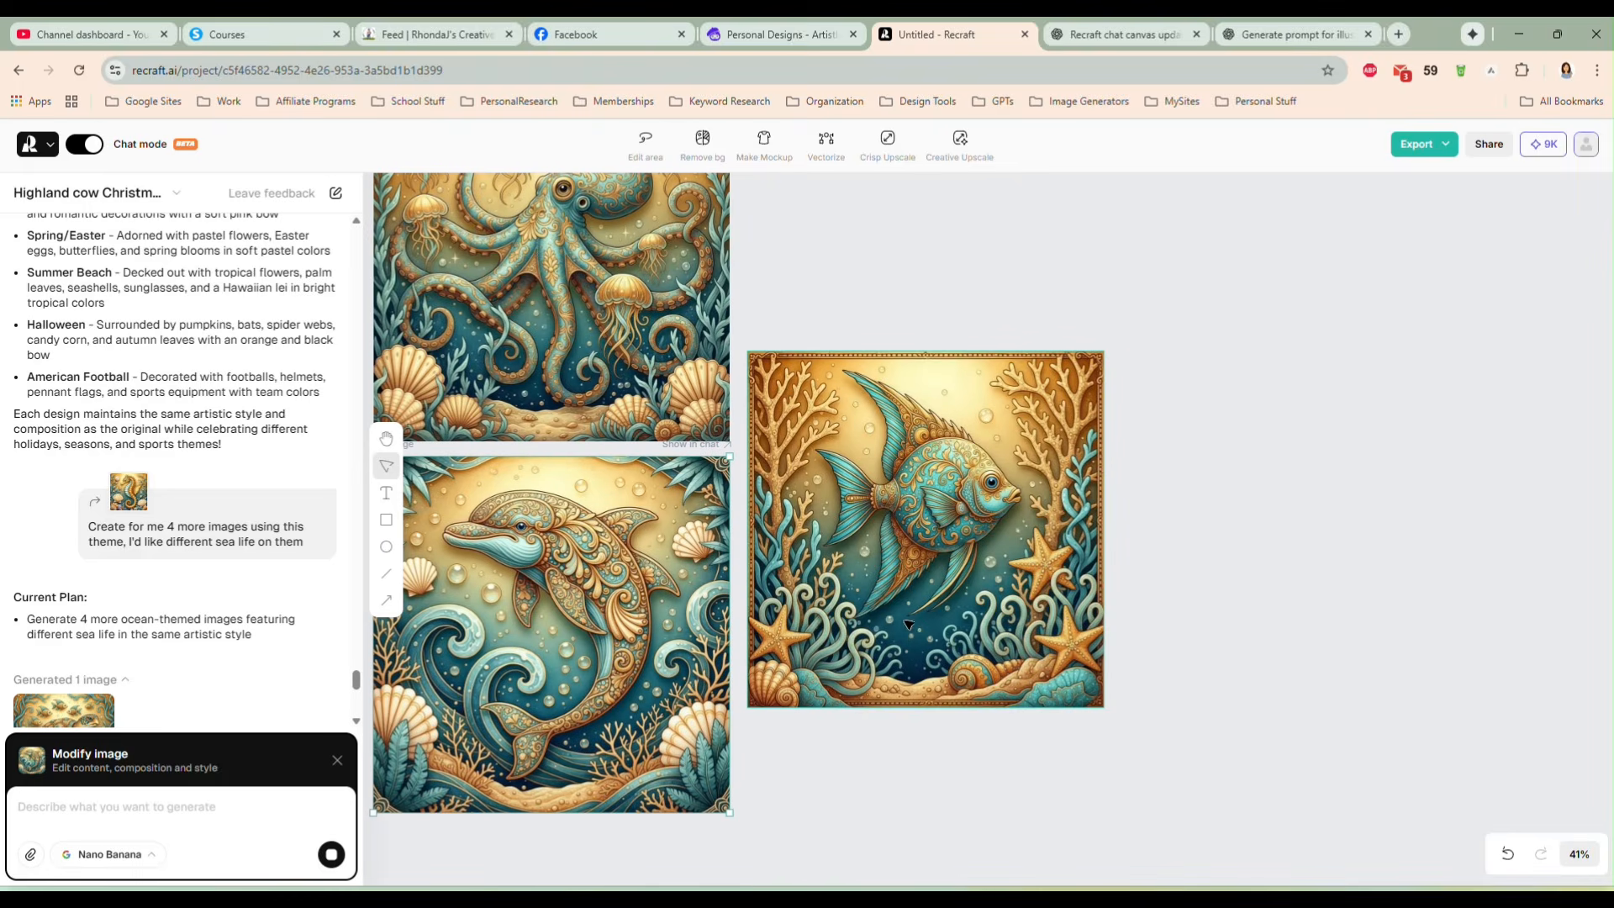
{"action": "scroll", "coordinate": [1139, 592], "scroll_direction": "down", "scroll_amount": 1}
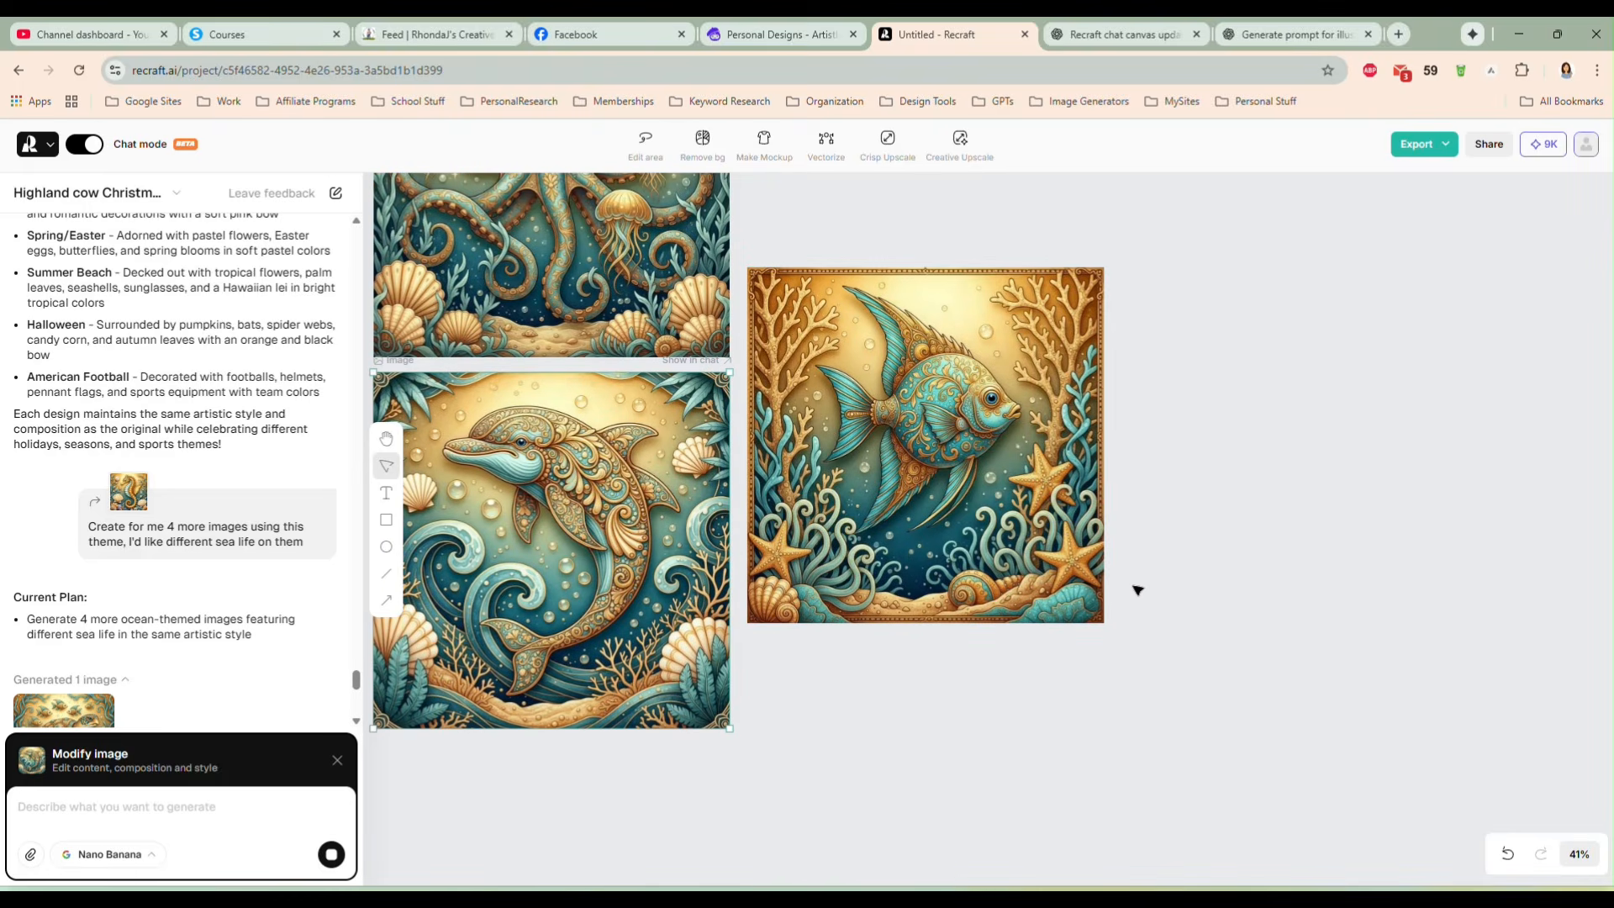
{"action": "scroll", "coordinate": [1130, 583], "scroll_direction": "down", "scroll_amount": 3}
{"action": "left_click_drag", "start_coordinate": [951, 558], "coordinate": [954, 392]}
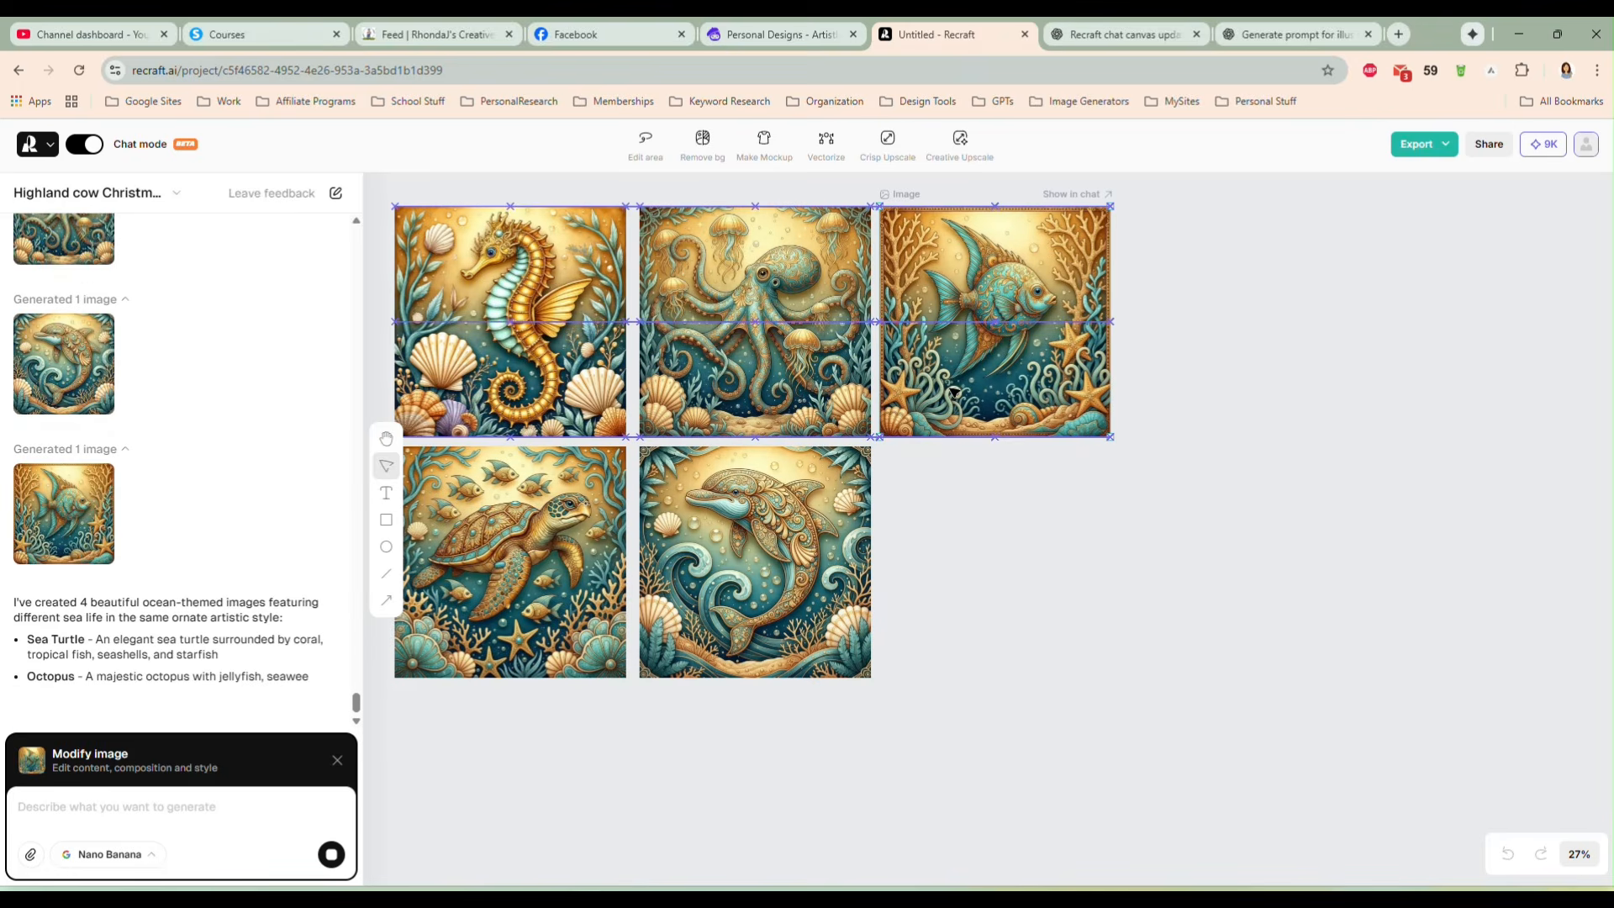
{"action": "left_click", "coordinate": [980, 530]}
Step: Select the octopus image and send the chat request "Edit this to make the octopus a sea horse"
{"action": "left_click", "coordinate": [929, 372]}
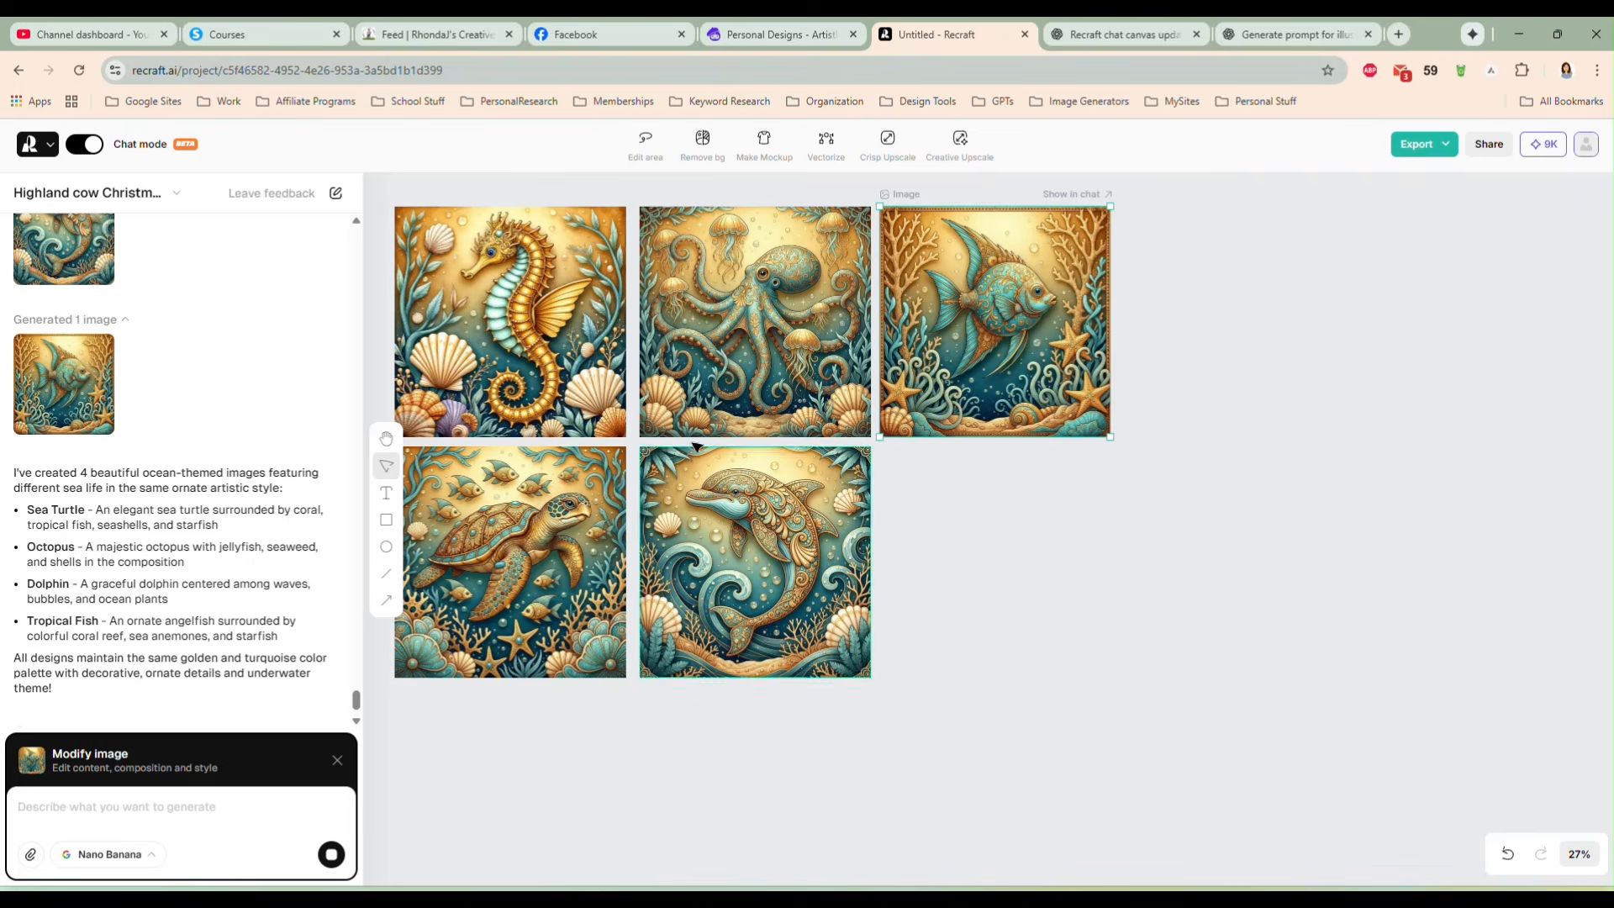
{"action": "left_click", "coordinate": [743, 357]}
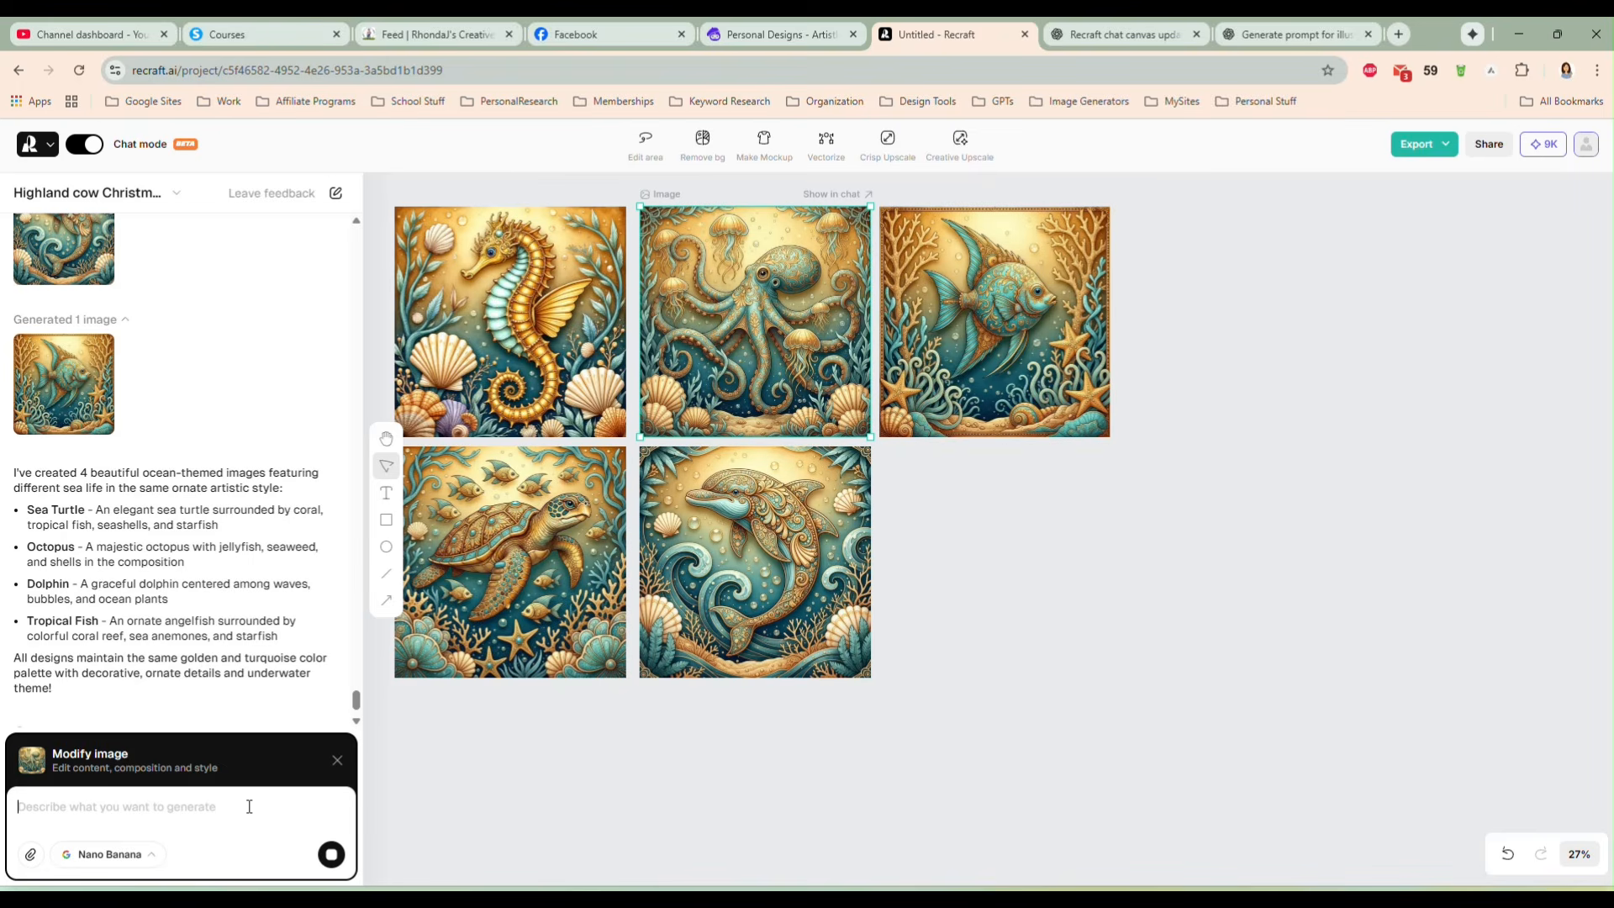
{"action": "left_click", "coordinate": [491, 358]}
{"action": "left_click", "coordinate": [724, 372]}
{"action": "type", "text": "Edit this to make the octopus a sea horse"}
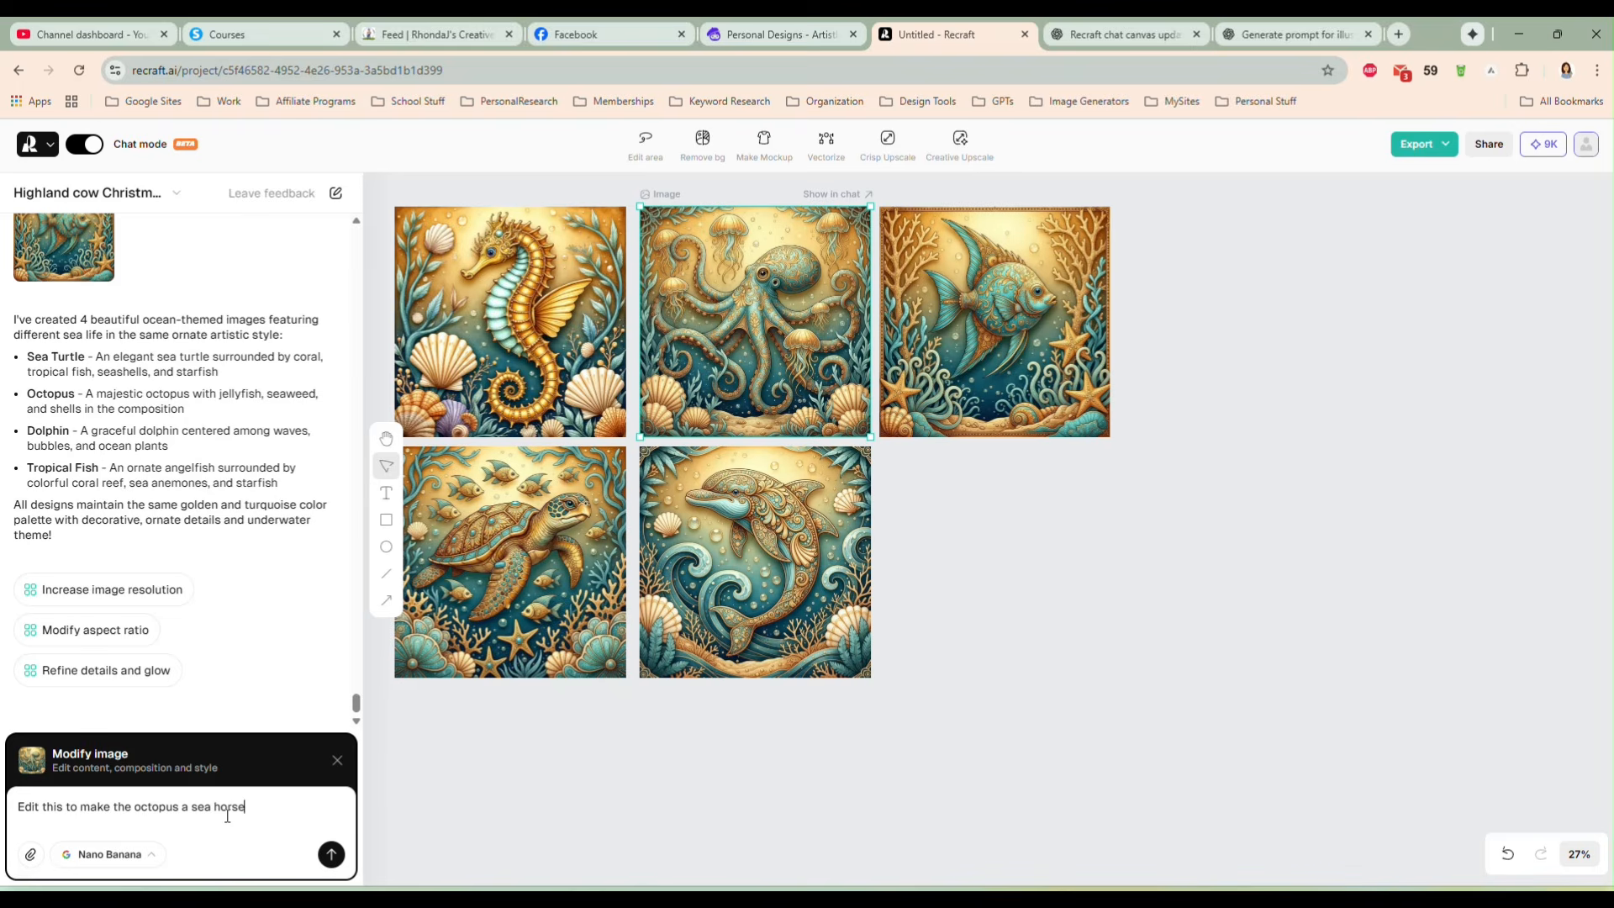
{"action": "key", "text": "Return"}
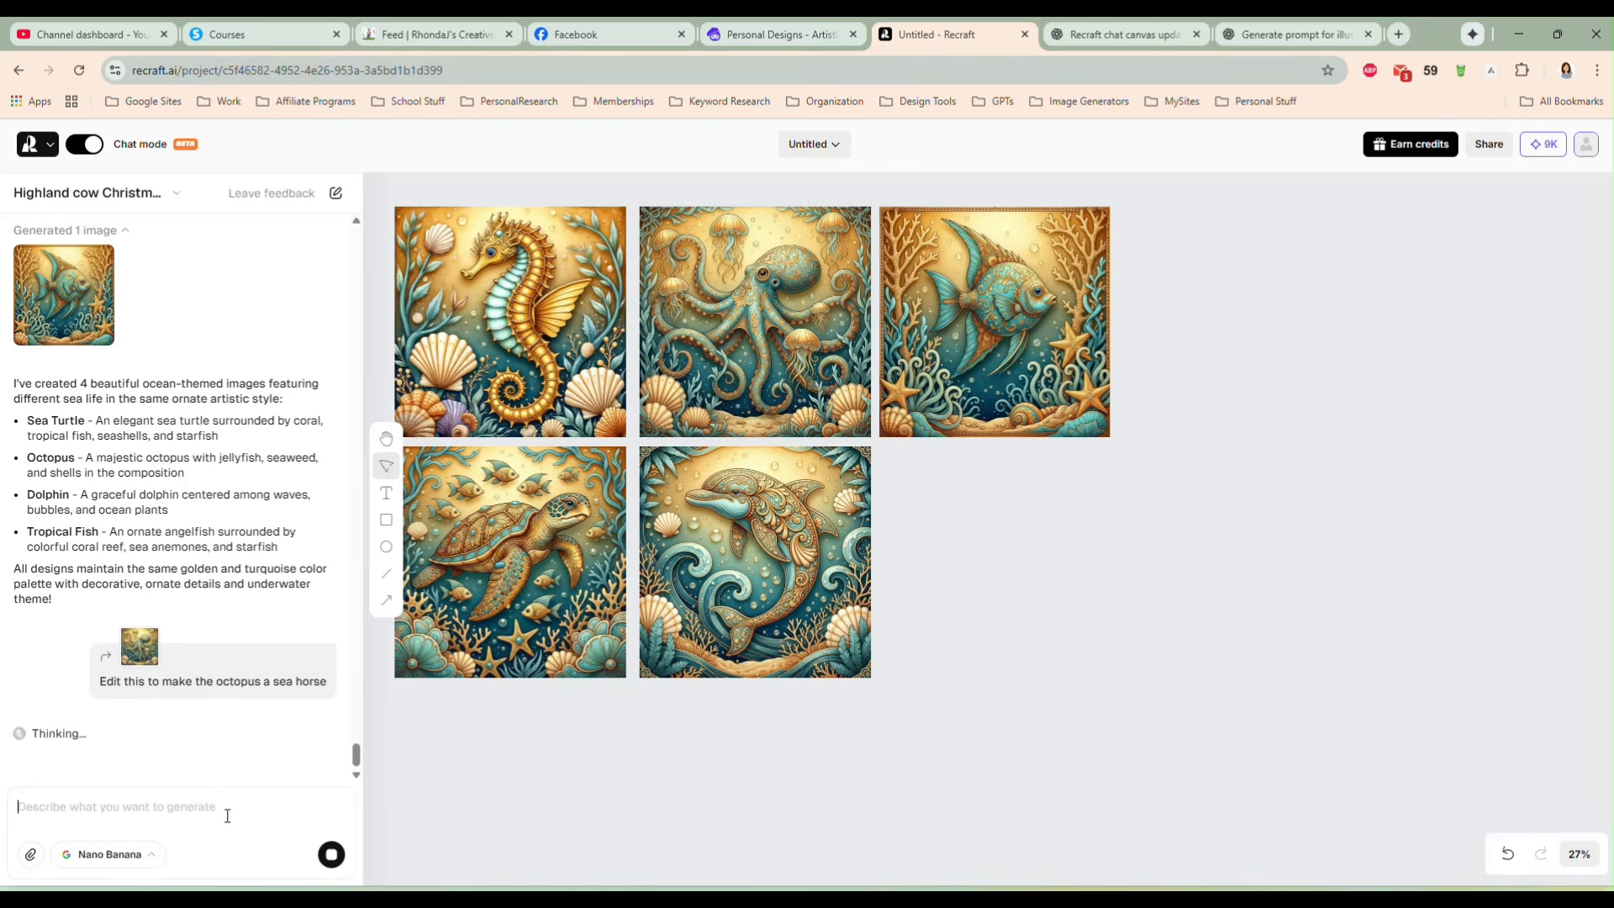
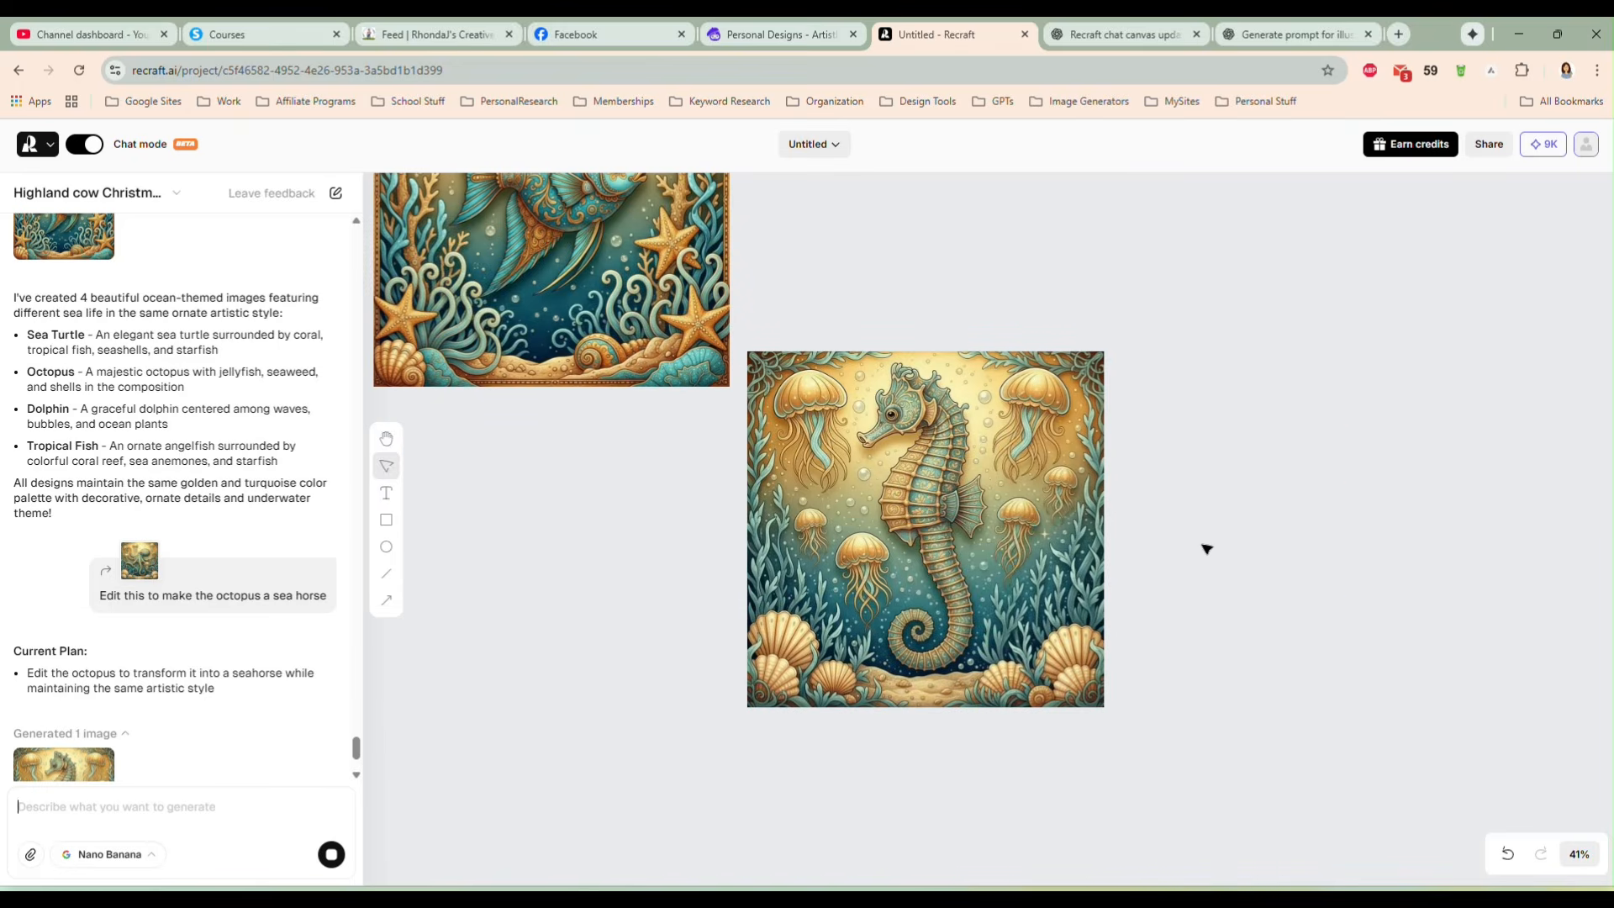
Step: Position the newly generated seahorse below the tropical fish, beside the dolphin
{"action": "scroll", "coordinate": [1224, 530], "scroll_direction": "down", "scroll_amount": 3}
{"action": "scroll", "coordinate": [1223, 527], "scroll_direction": "down", "scroll_amount": 2}
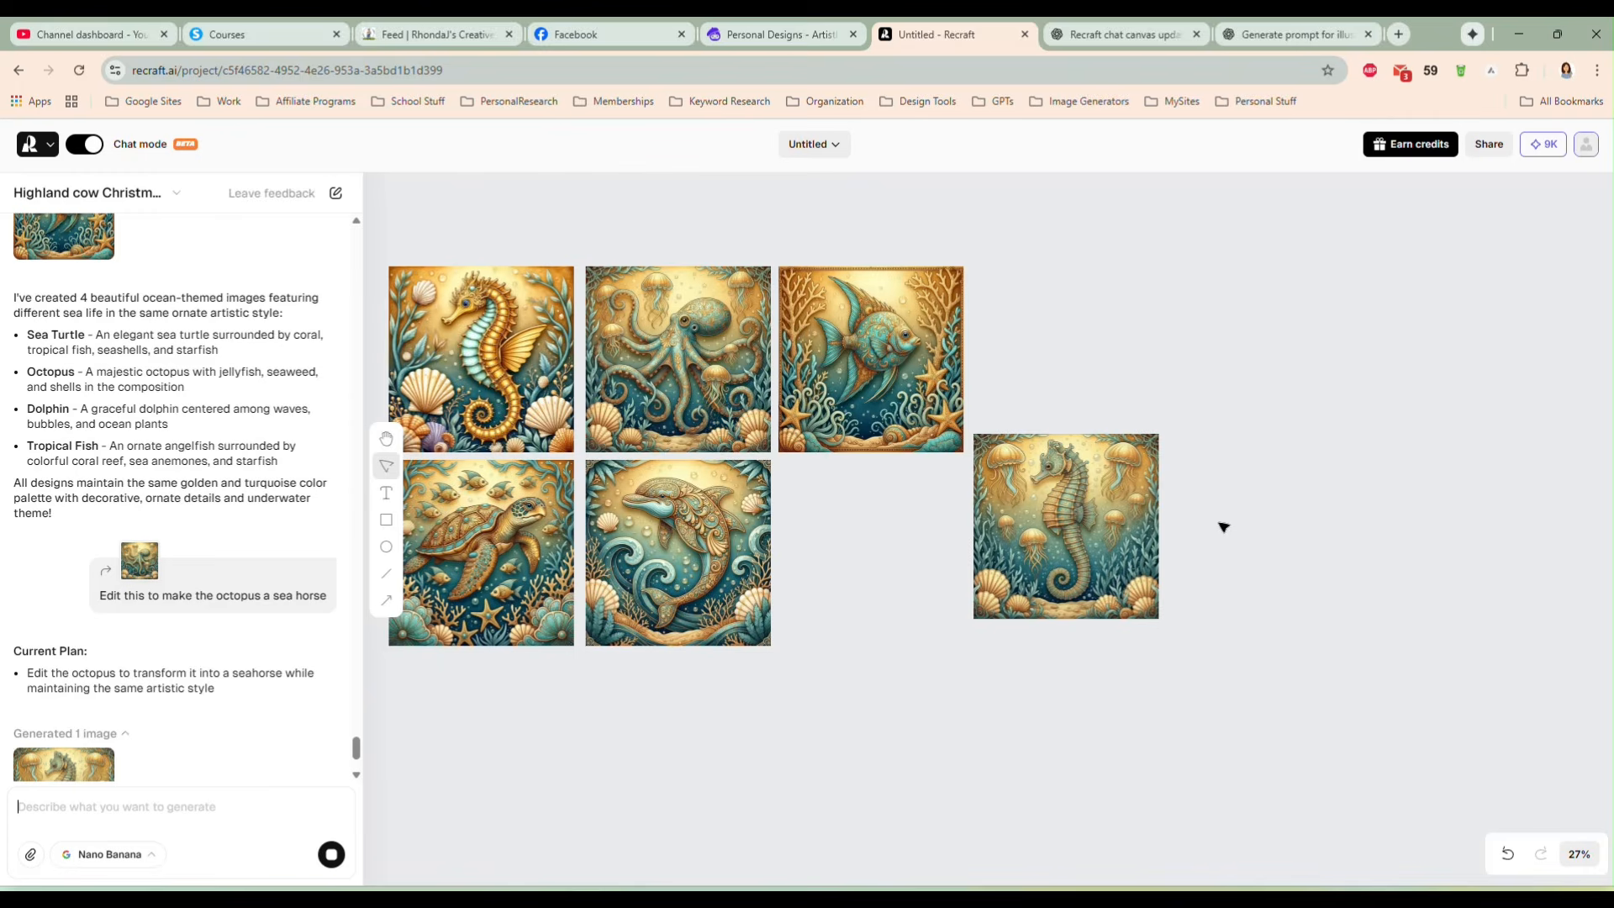
{"action": "left_click", "coordinate": [1043, 593]}
{"action": "left_click_drag", "start_coordinate": [1043, 593], "coordinate": [1001, 566]}
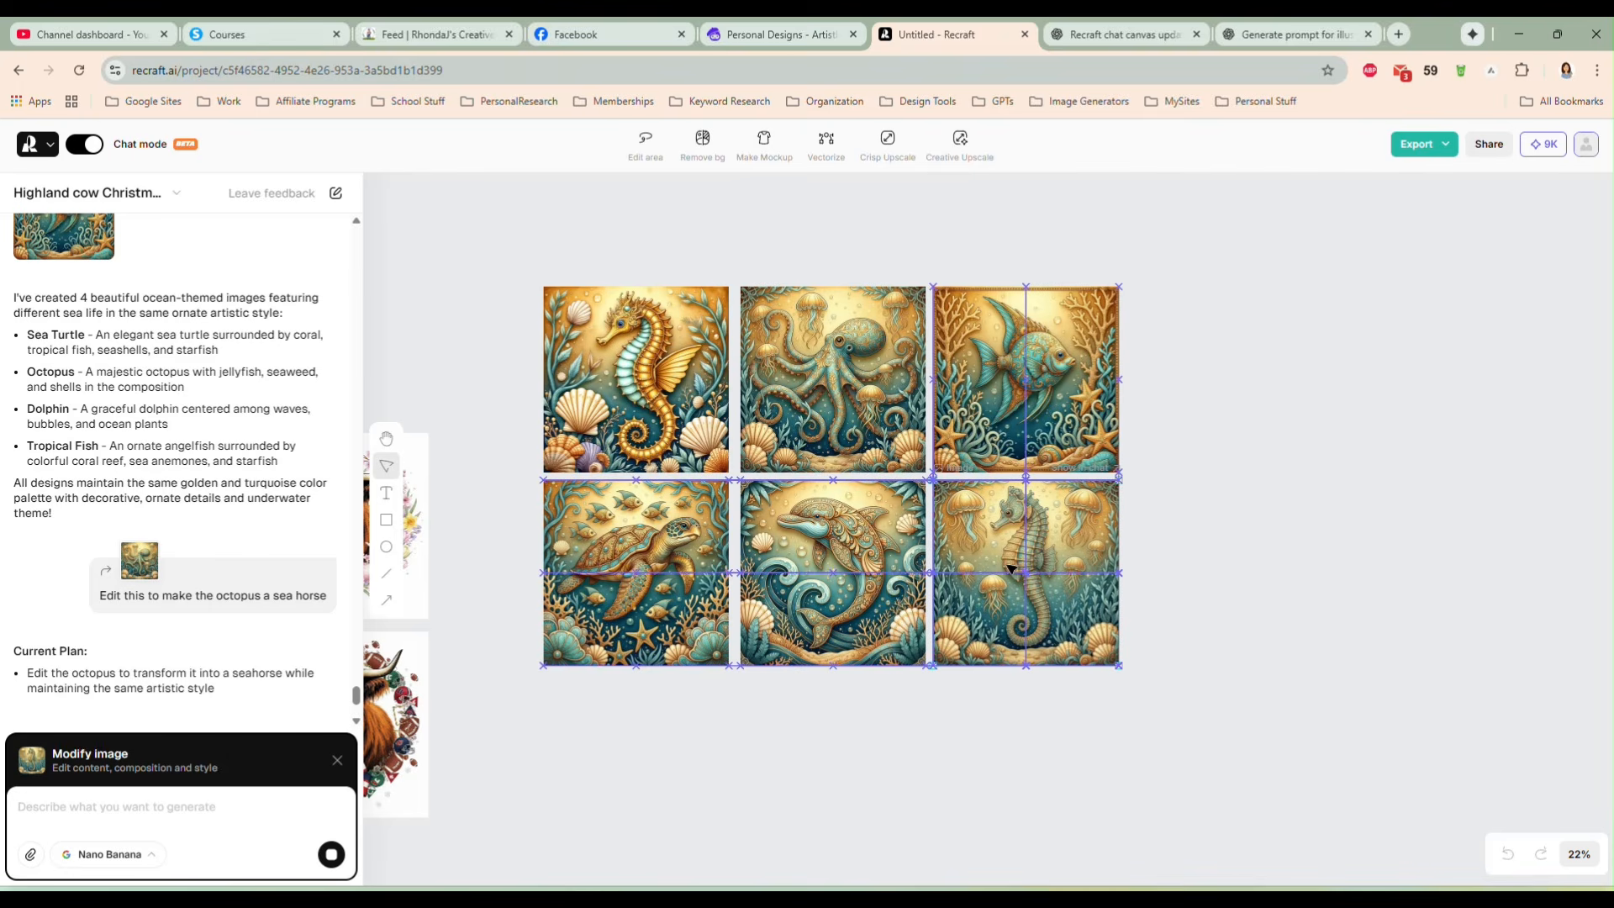
Step: Delete the original golden seahorse and rearrange the octopus, tropical fish and new seahorse as the upper row
{"action": "left_click", "coordinate": [599, 380]}
{"action": "key", "text": "Delete"}
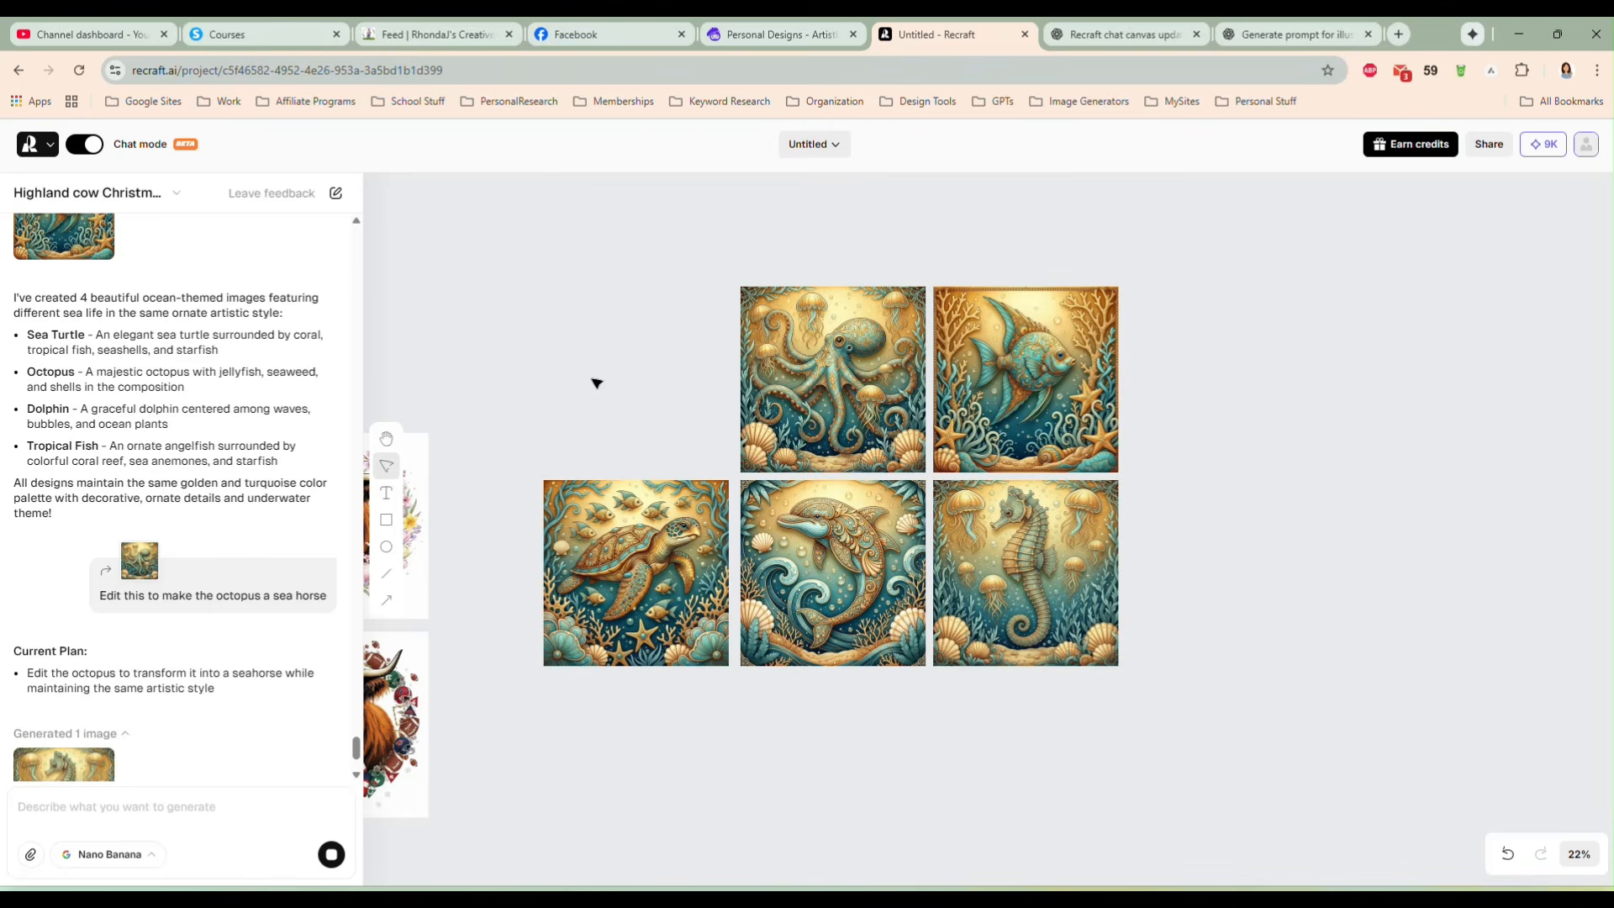
{"action": "left_click_drag", "start_coordinate": [772, 372], "coordinate": [575, 373]}
{"action": "left_click", "coordinate": [995, 391]}
{"action": "left_click_drag", "start_coordinate": [995, 392], "coordinate": [802, 387]}
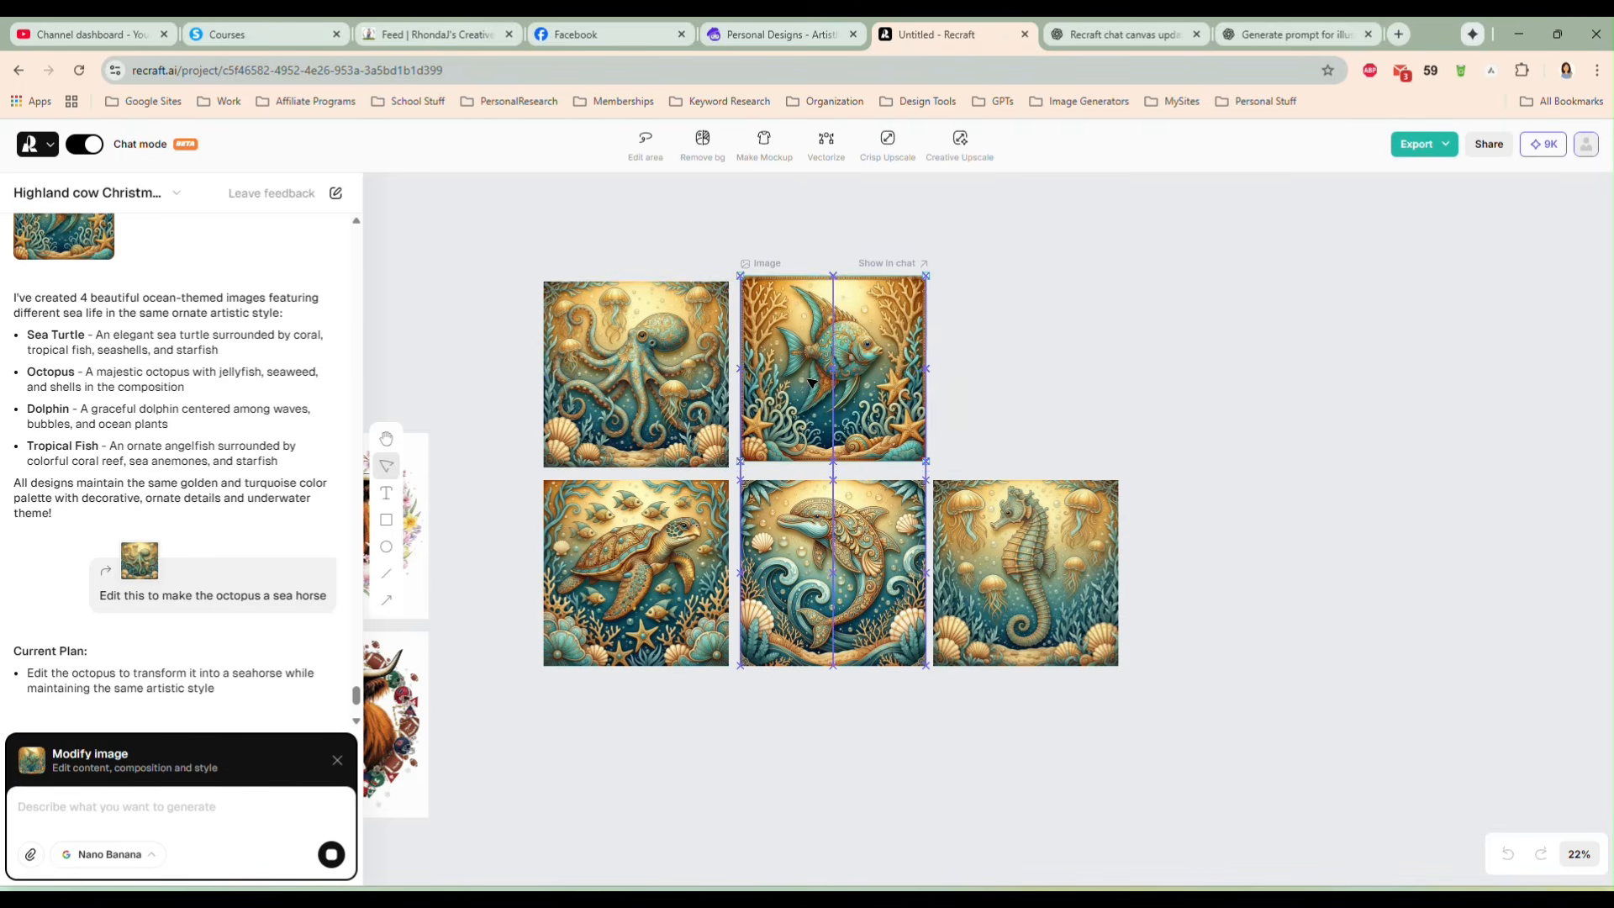
{"action": "left_click_drag", "start_coordinate": [990, 543], "coordinate": [990, 381]}
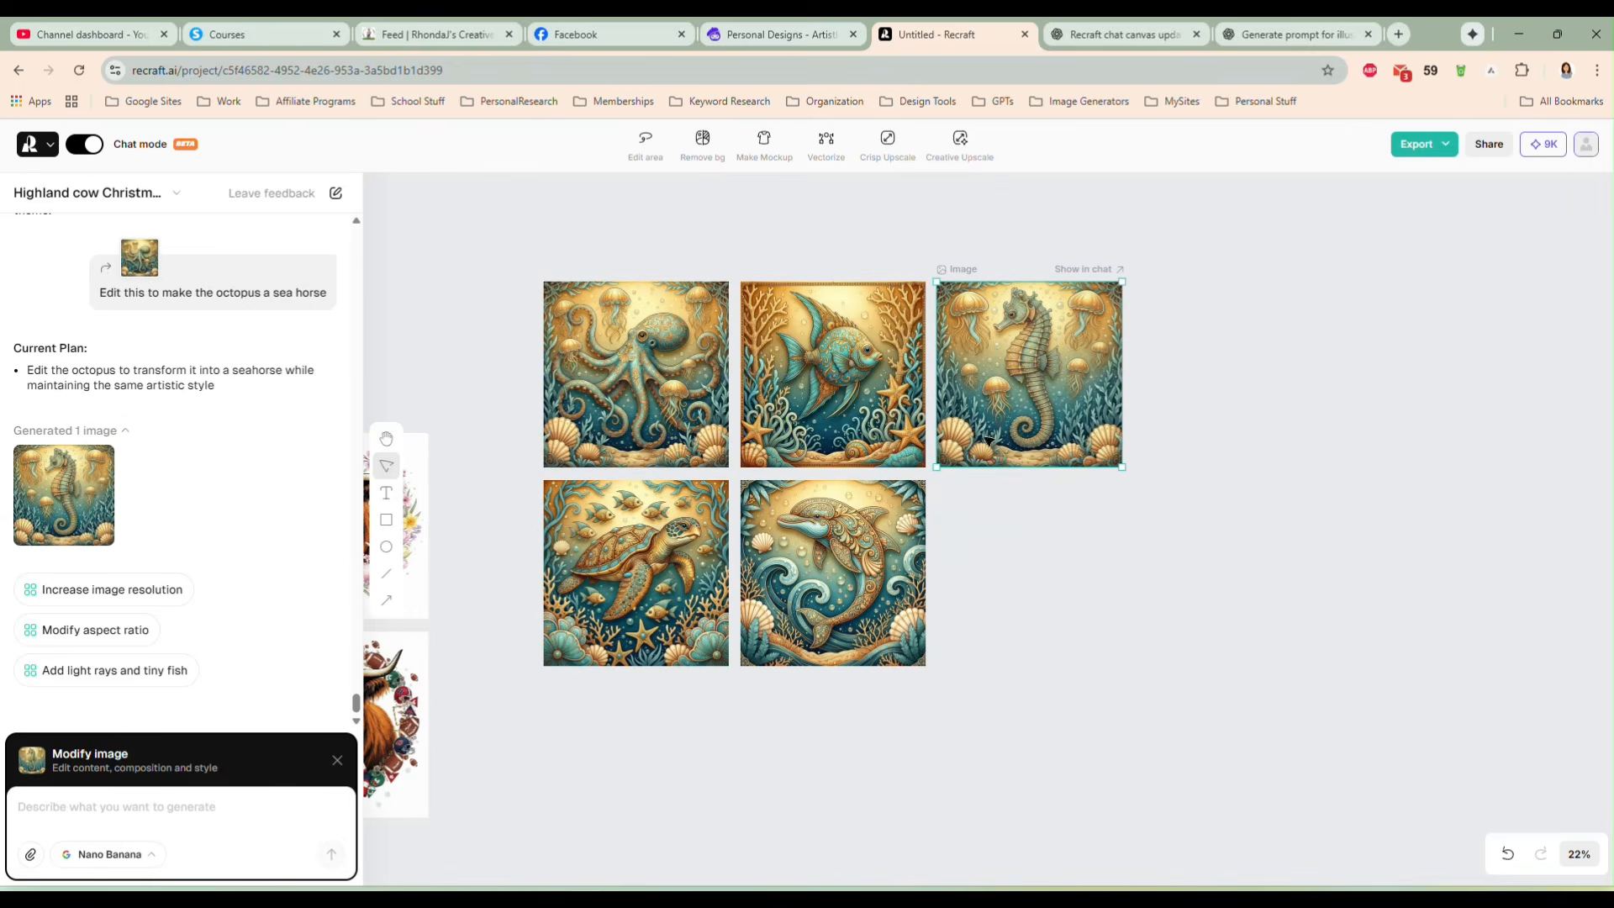
{"action": "scroll", "coordinate": [1016, 620], "scroll_direction": "up", "scroll_amount": 4}
{"action": "left_click_drag", "start_coordinate": [1016, 619], "coordinate": [1252, 764]}
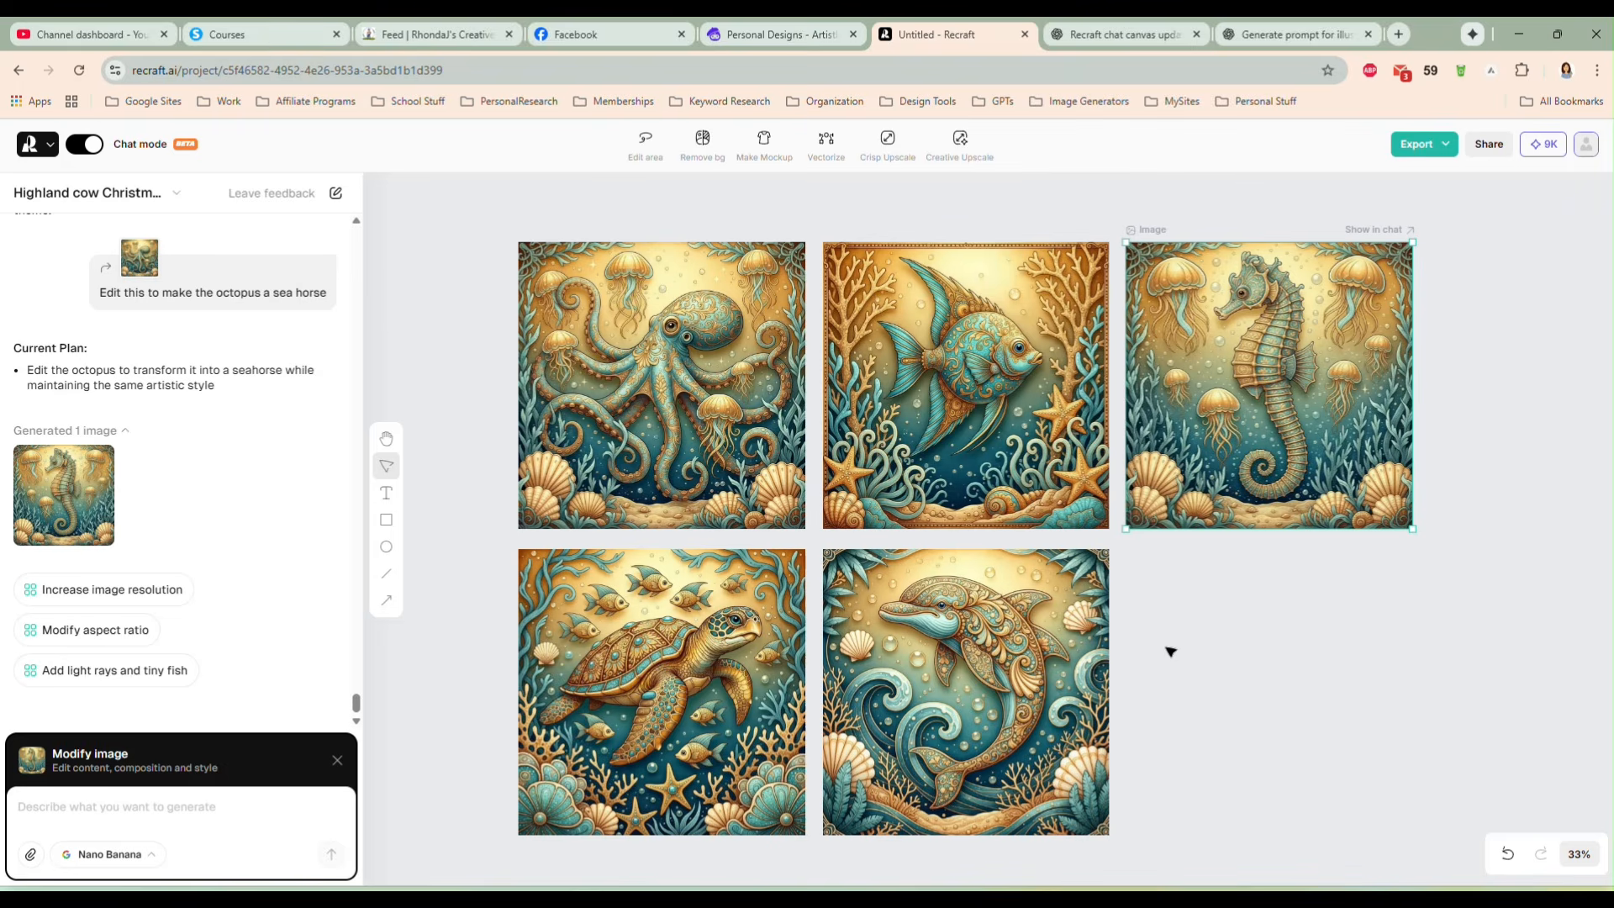
Step: Paste the photo of three patchwork ghosts onto the empty canvas area near the sea life images
{"action": "scroll", "coordinate": [1173, 652], "scroll_direction": "down", "scroll_amount": 3}
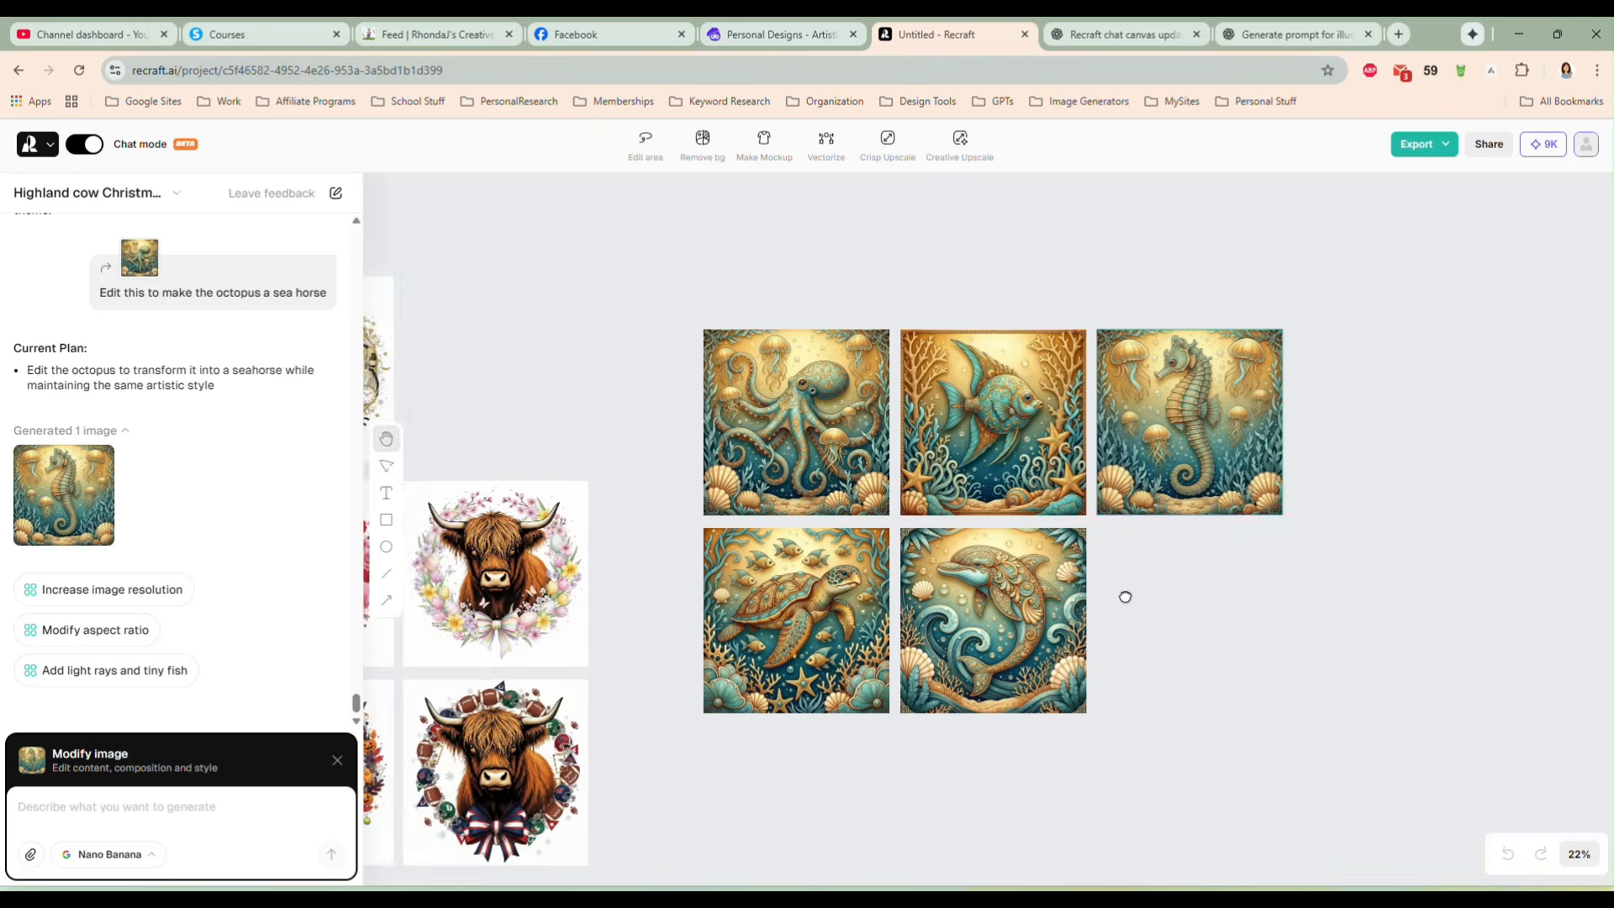
{"action": "left_click_drag", "start_coordinate": [1006, 513], "coordinate": [907, 480]}
{"action": "key", "text": "v"}
{"action": "left_click", "coordinate": [1030, 548]}
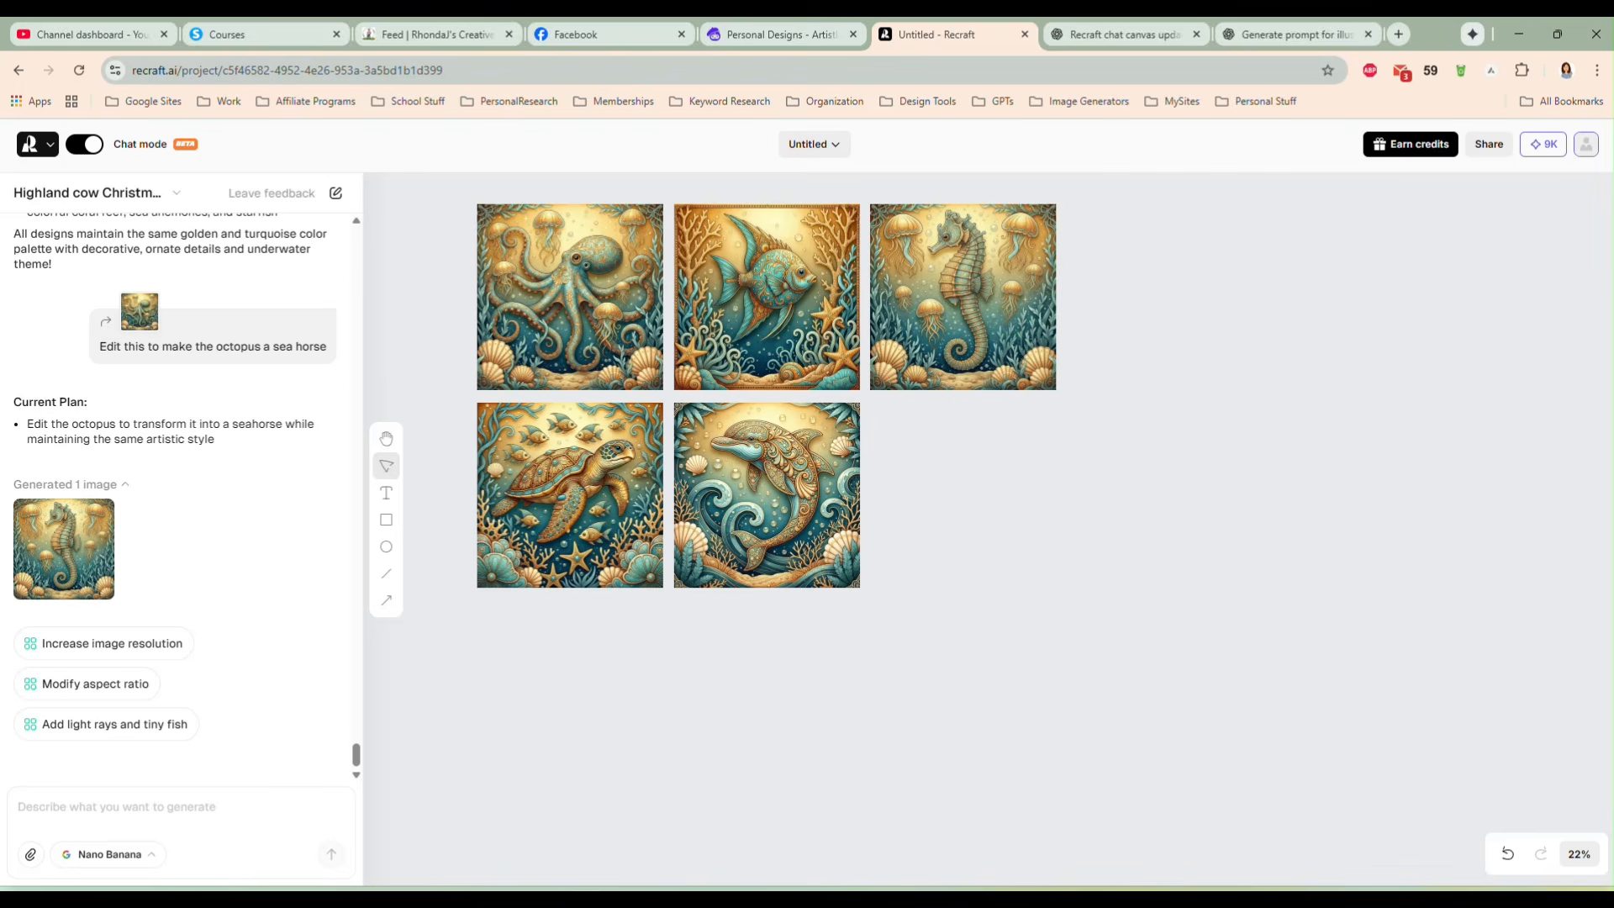
{"action": "left_click_drag", "start_coordinate": [1613, 580], "coordinate": [1009, 556]}
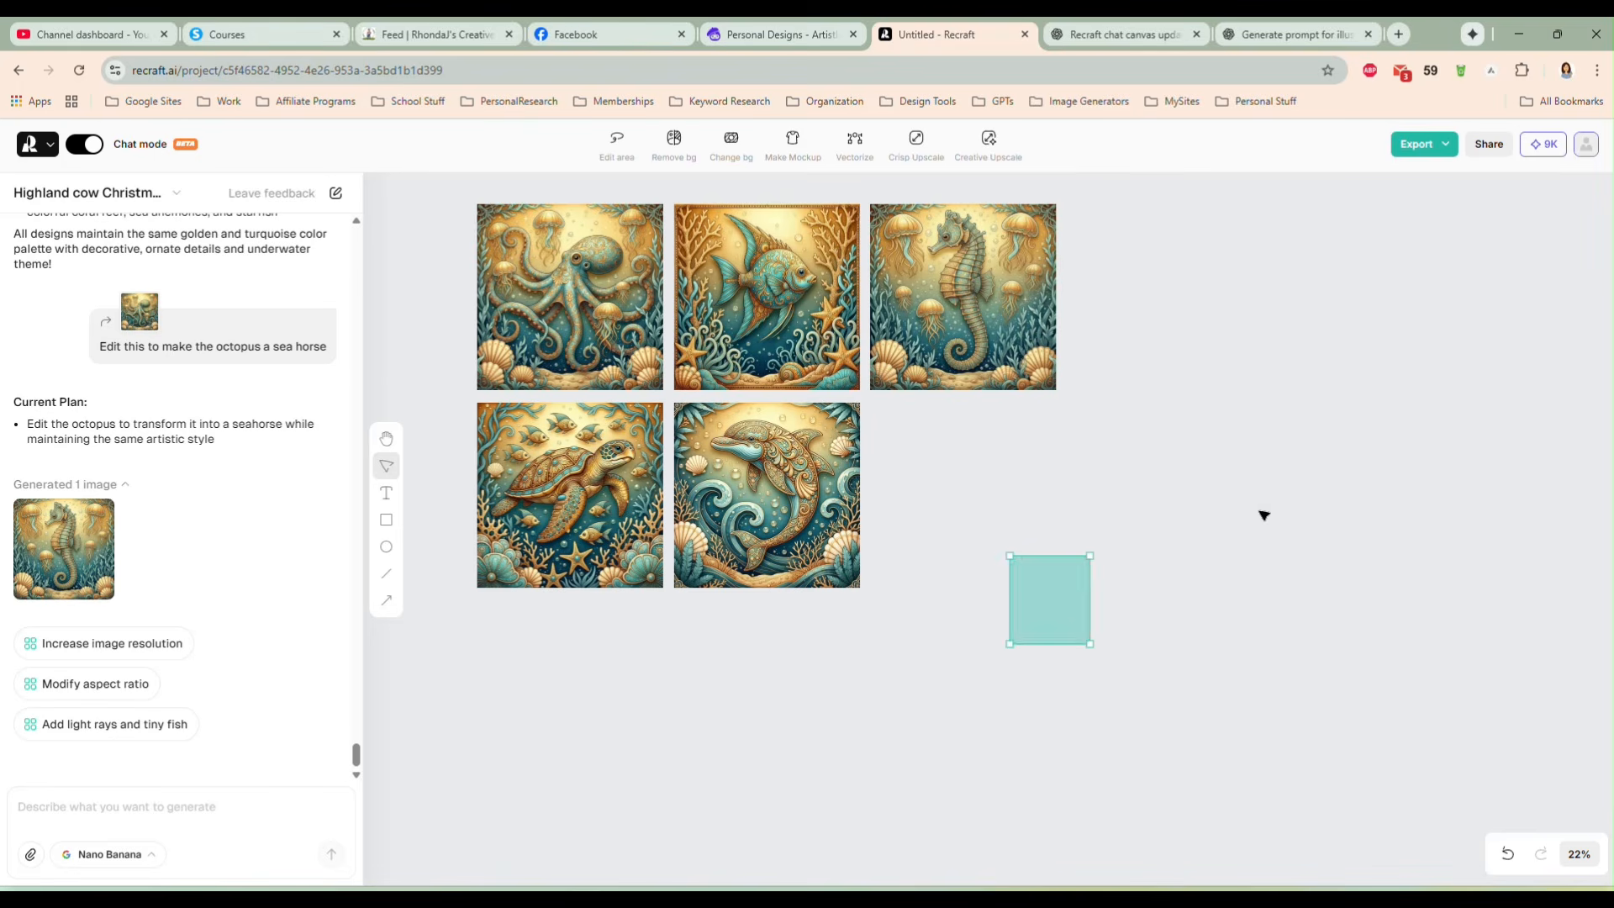
{"action": "scroll", "coordinate": [1270, 509], "scroll_direction": "down", "scroll_amount": 1}
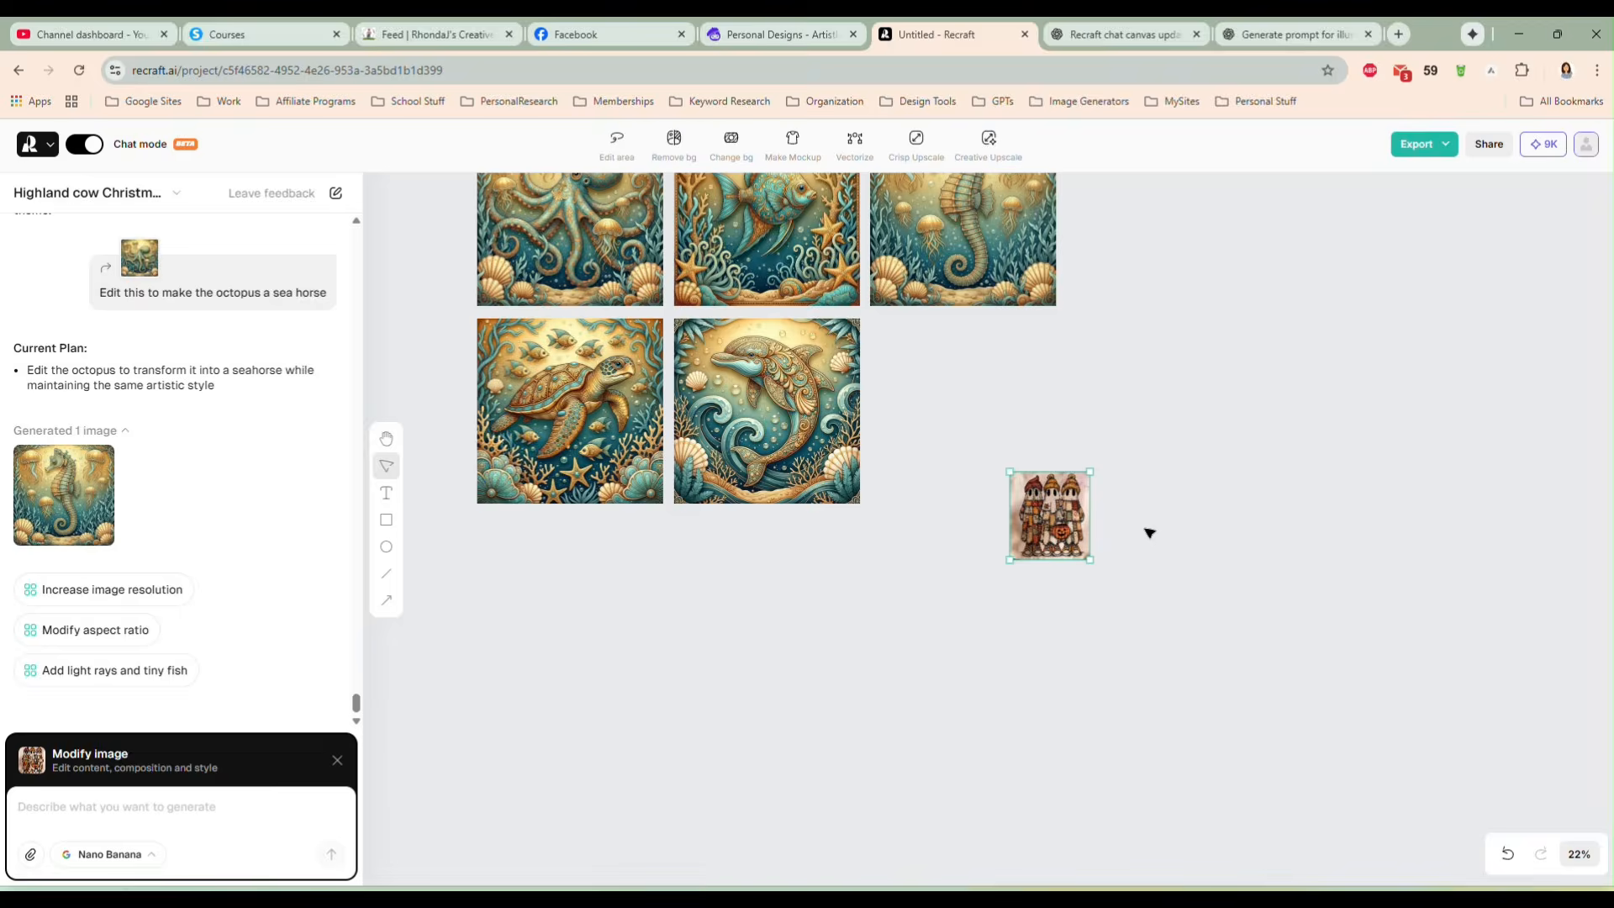
{"action": "scroll", "coordinate": [1149, 532], "scroll_direction": "up", "scroll_amount": 1}
{"action": "scroll", "coordinate": [1150, 532], "scroll_direction": "up", "scroll_amount": 6}
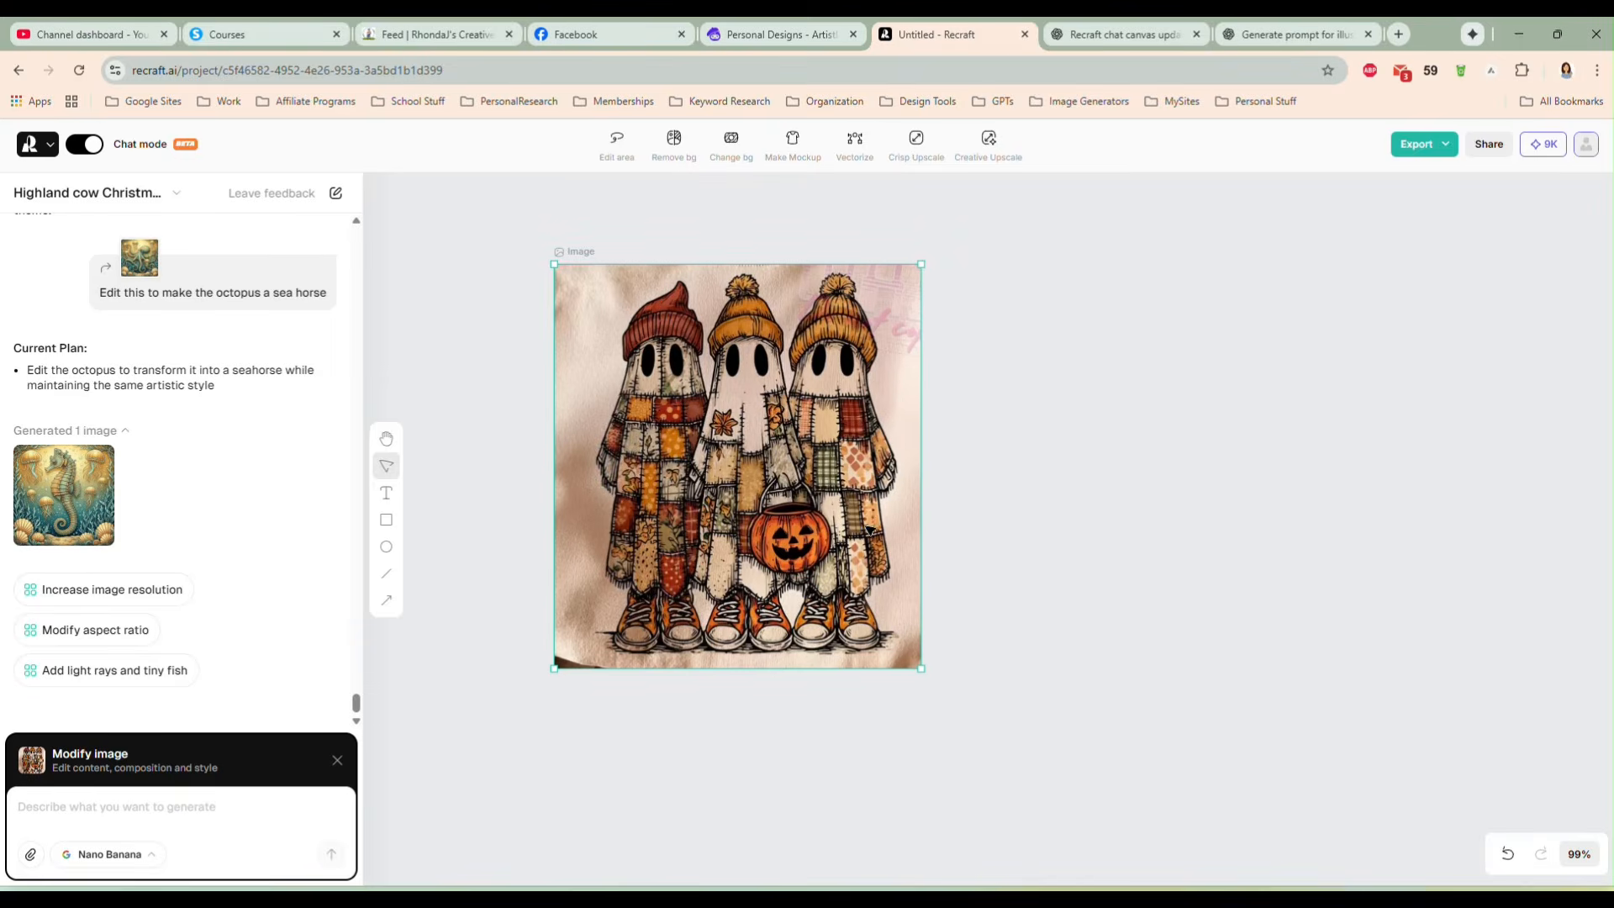
Step: Position the patchwork ghosts photo and send the chat request "Recreate this design on a solid white background" for it
{"action": "left_click_drag", "start_coordinate": [940, 491], "coordinate": [908, 490]}
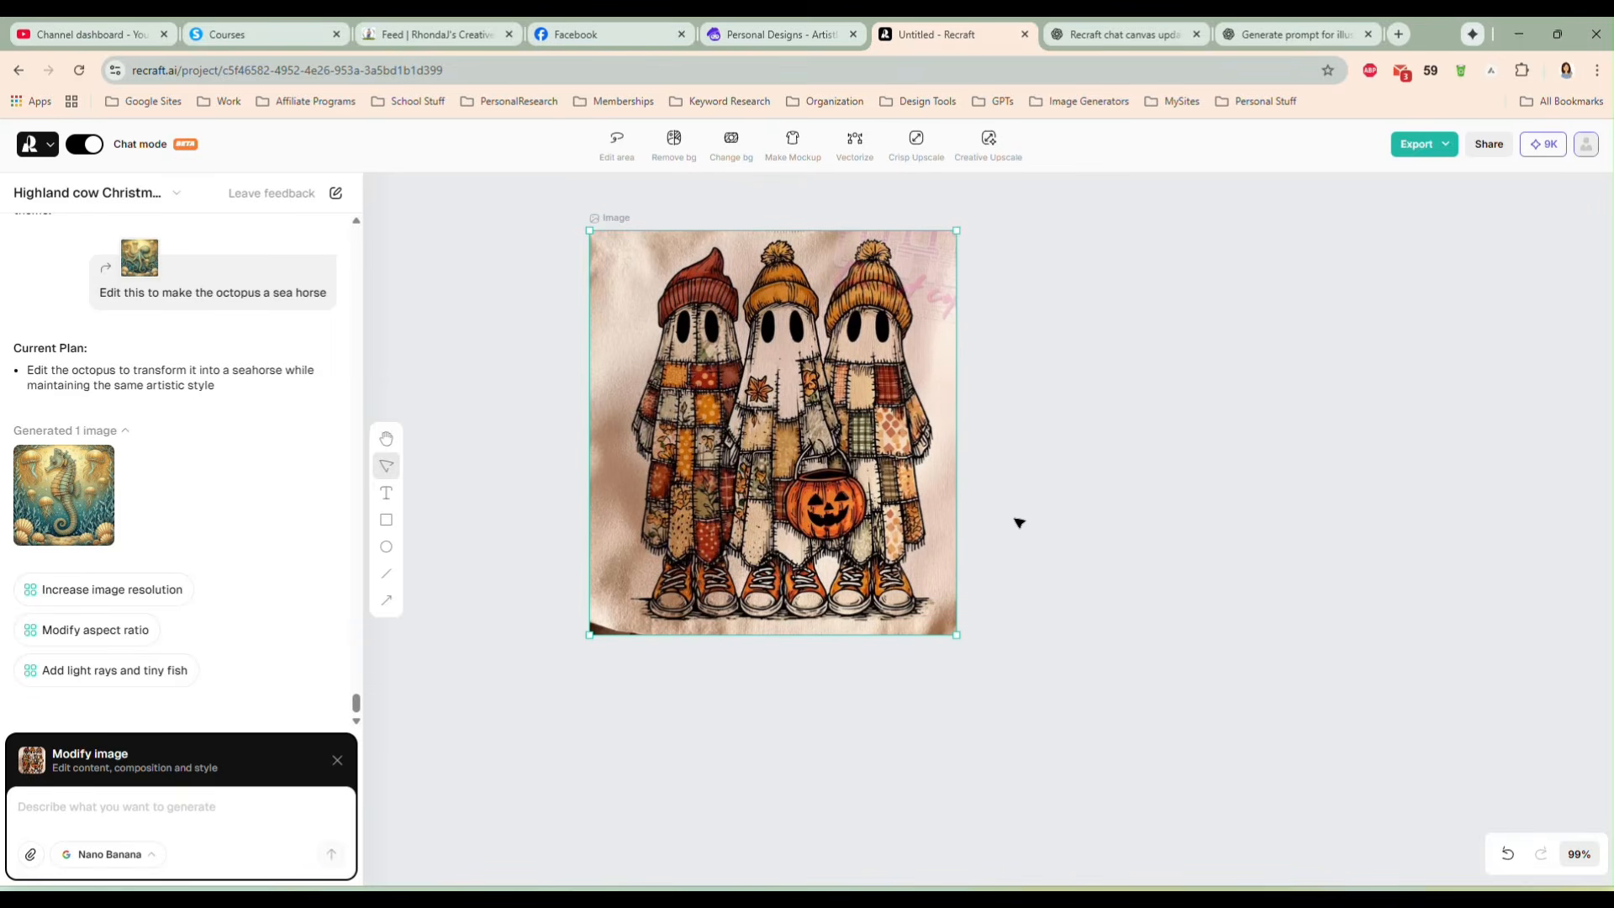
{"action": "left_click_drag", "start_coordinate": [775, 397], "coordinate": [736, 372]}
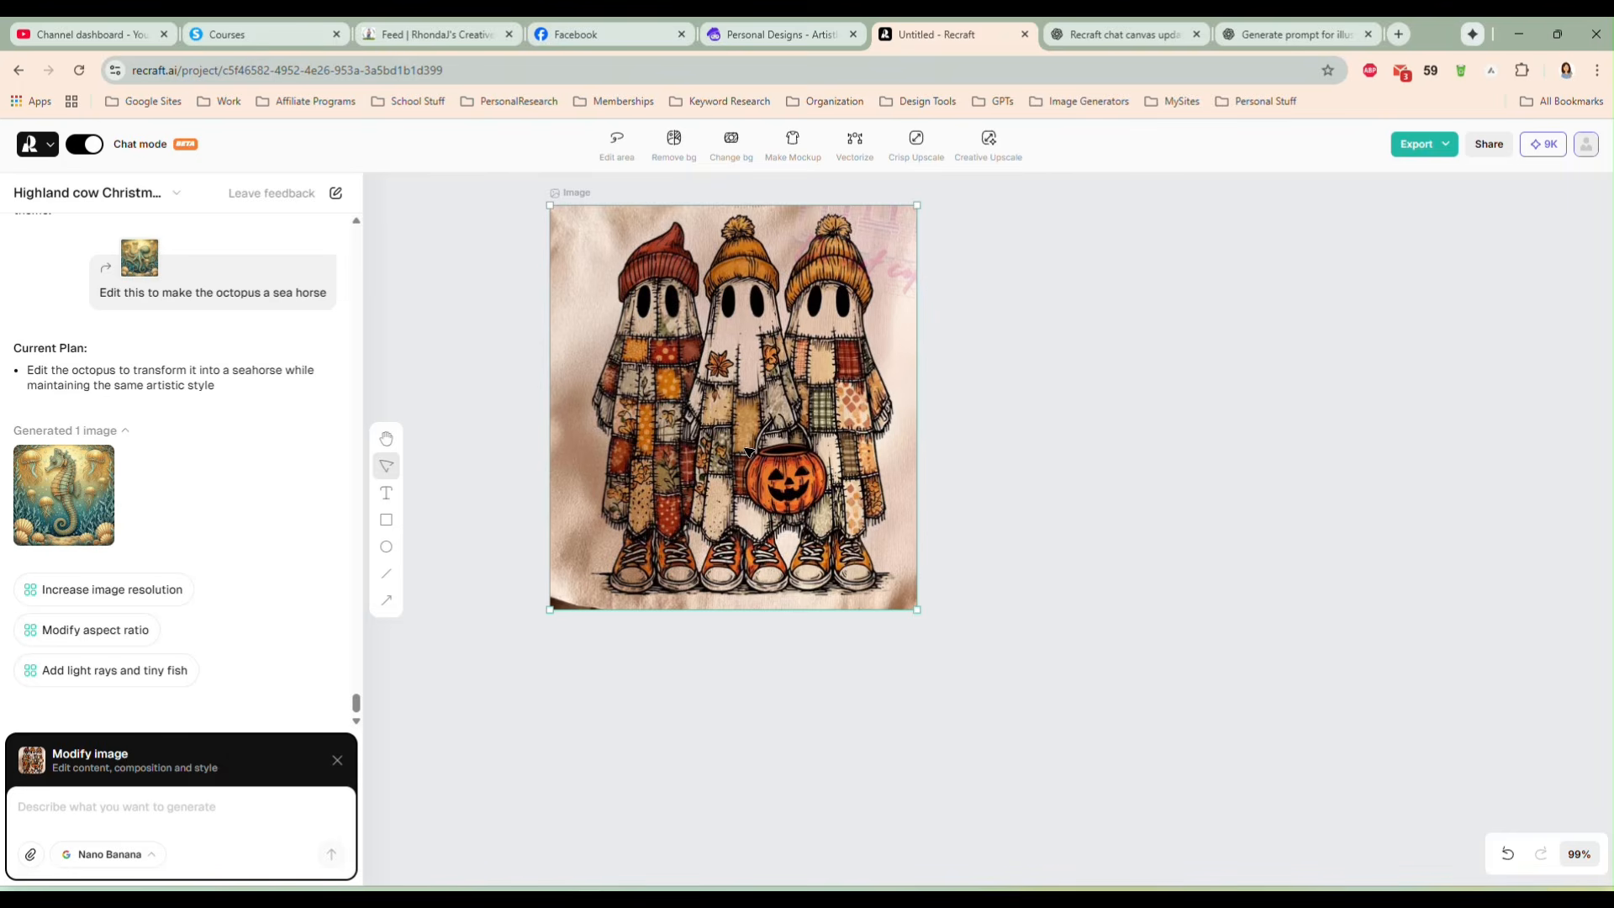
{"action": "left_click_drag", "start_coordinate": [749, 409], "coordinate": [710, 415]}
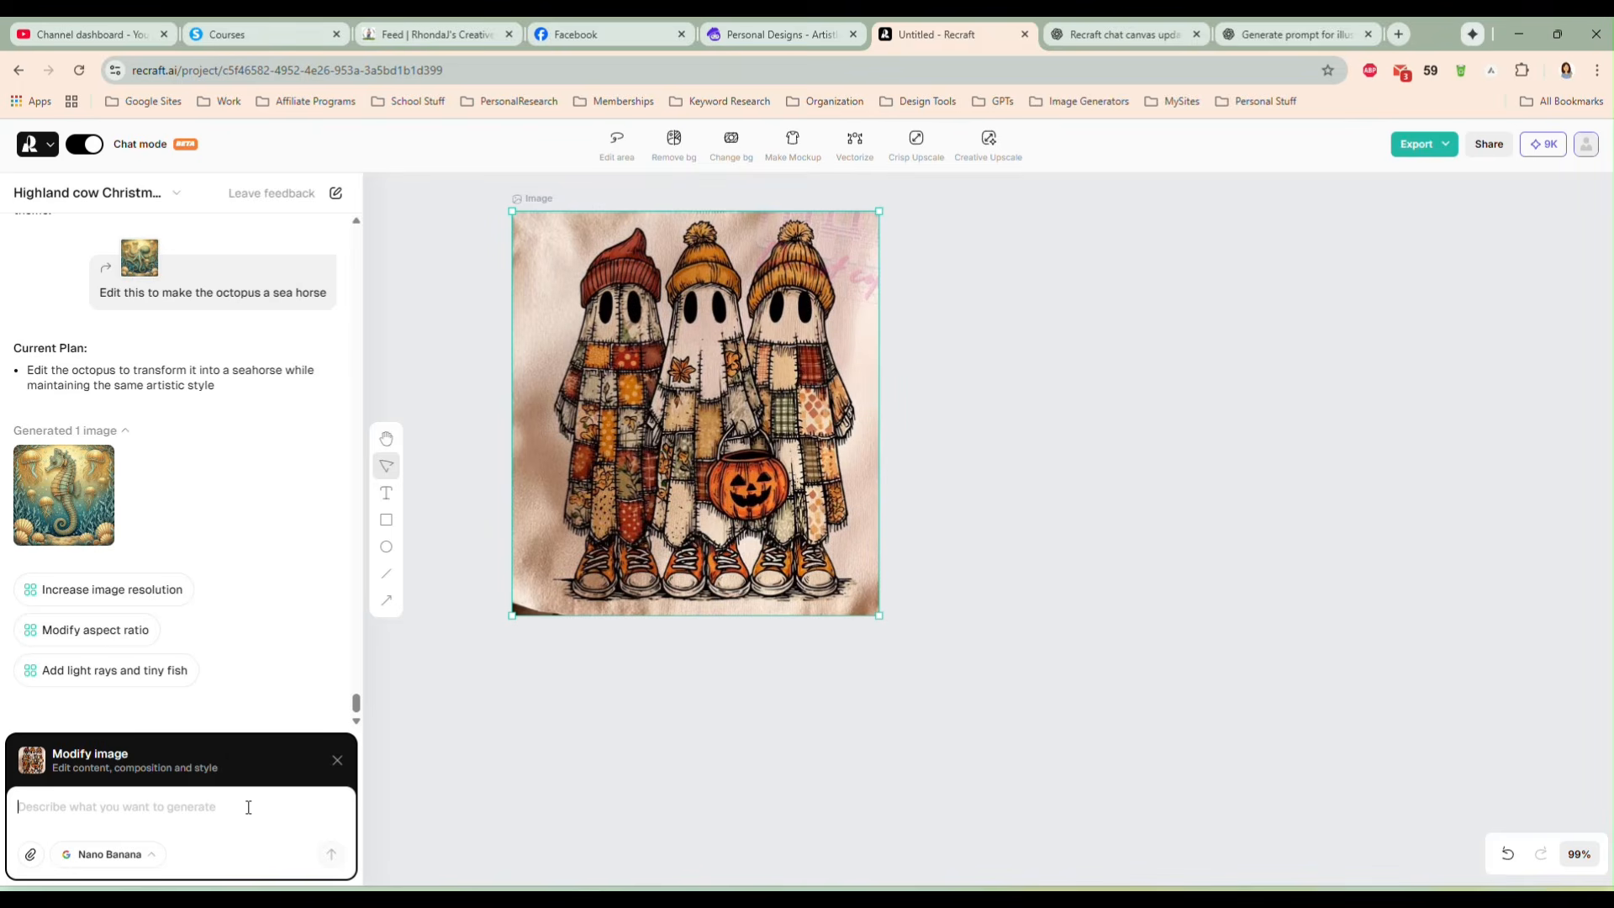
{"action": "type", "text": "Recreate this"}
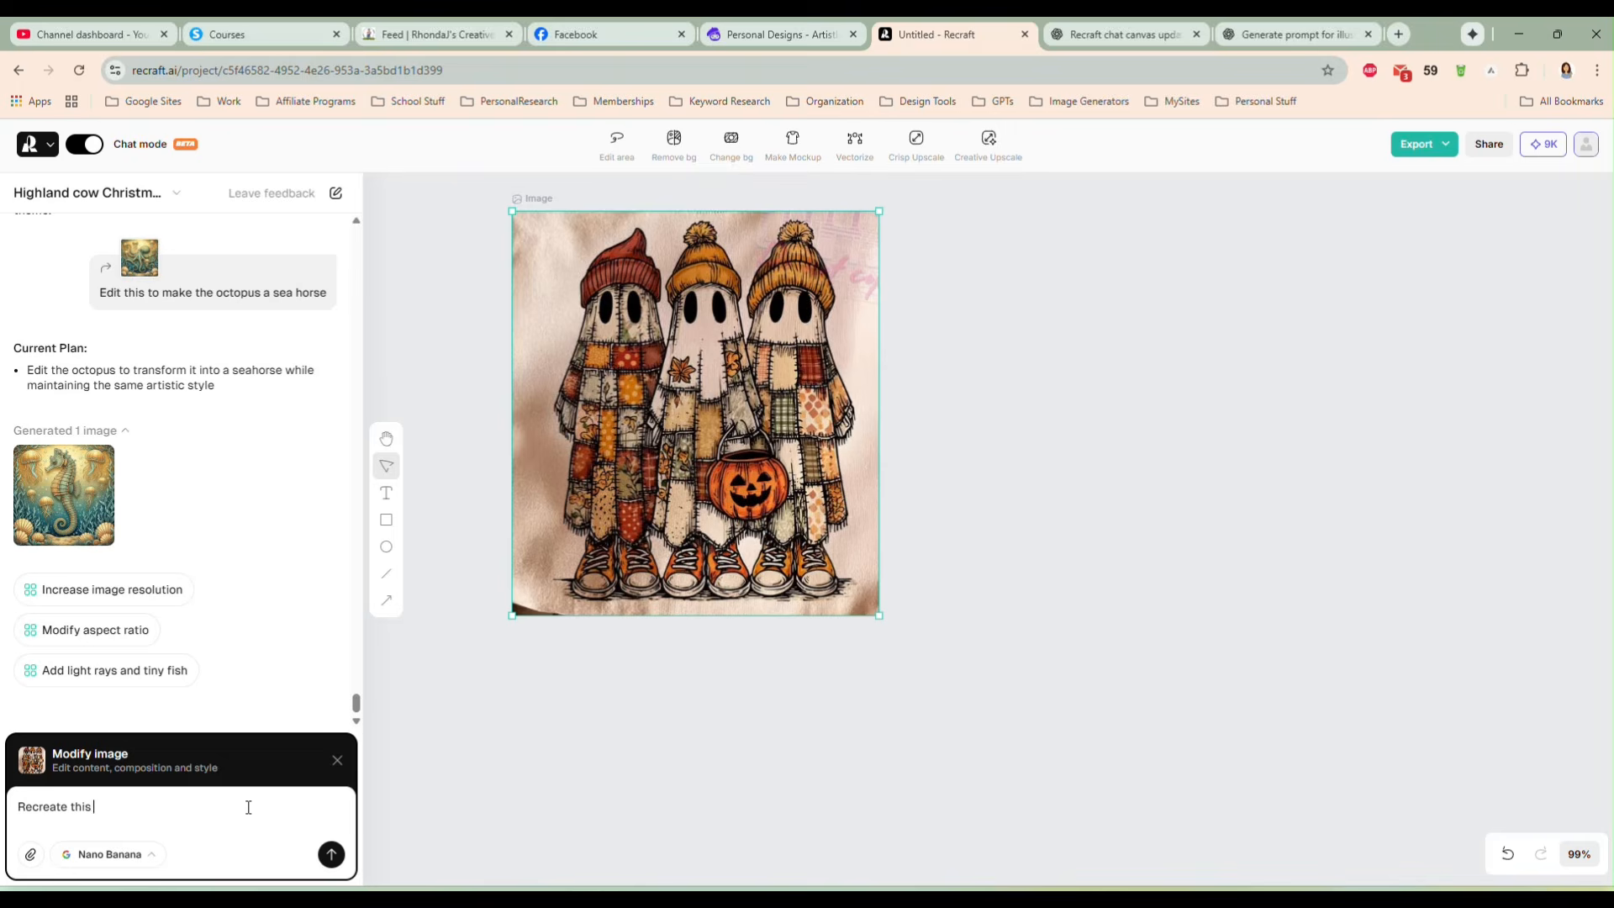
{"action": "type", "text": " design on a solid white background"}
{"action": "key", "text": "Return"}
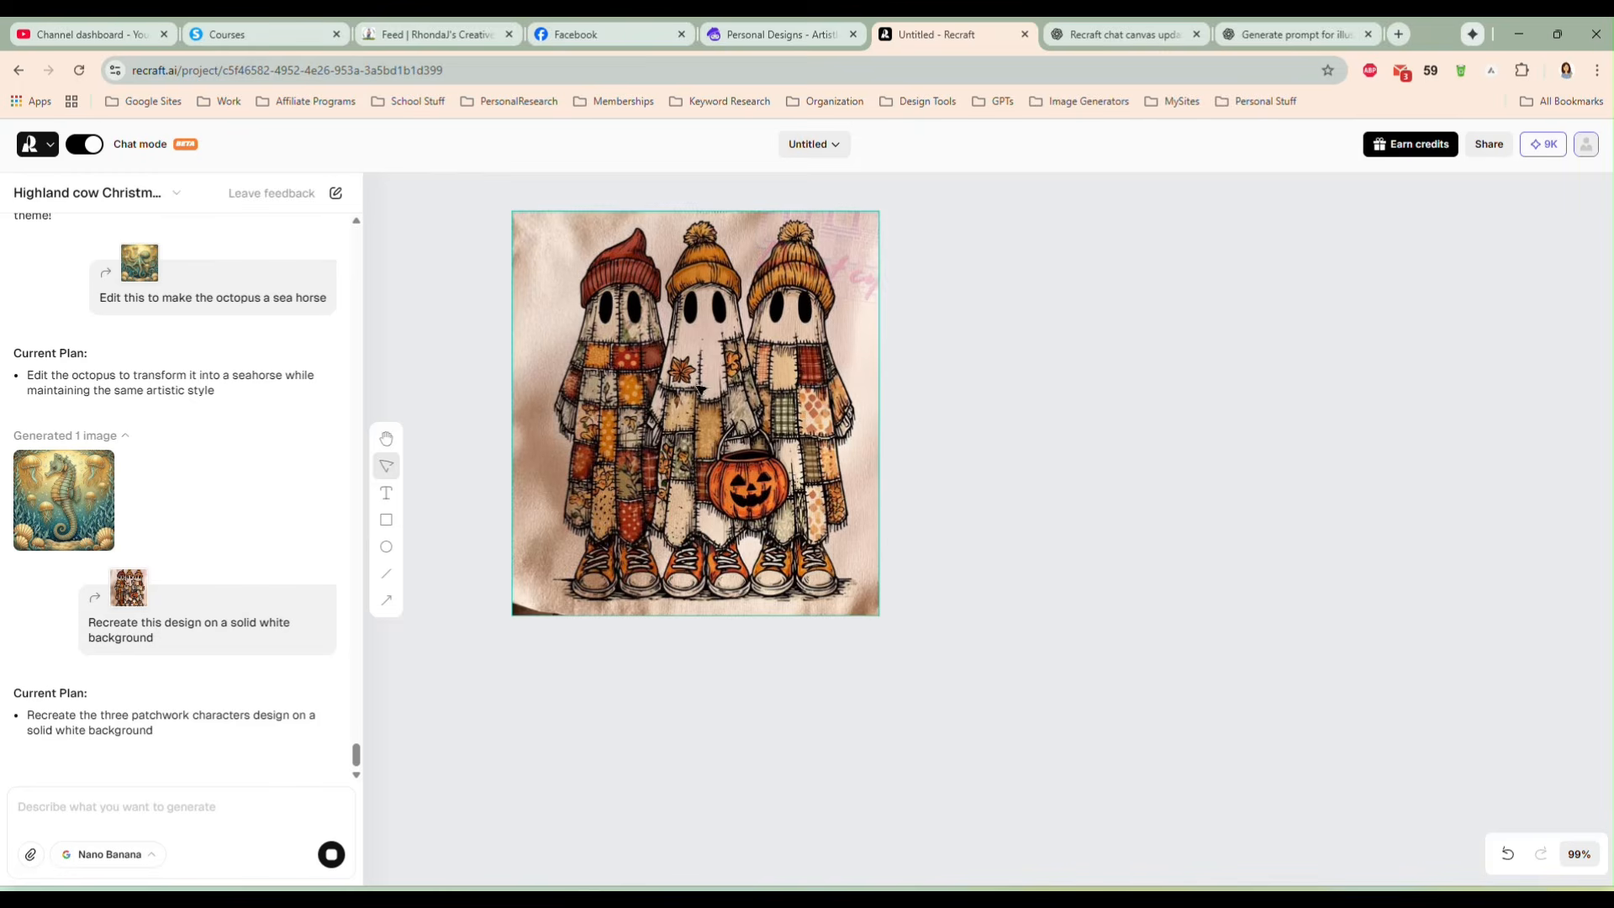
Step: Compare the original ghosts photo beside the white-background version at matching size, and delete the original photo
{"action": "left_click", "coordinate": [683, 407]}
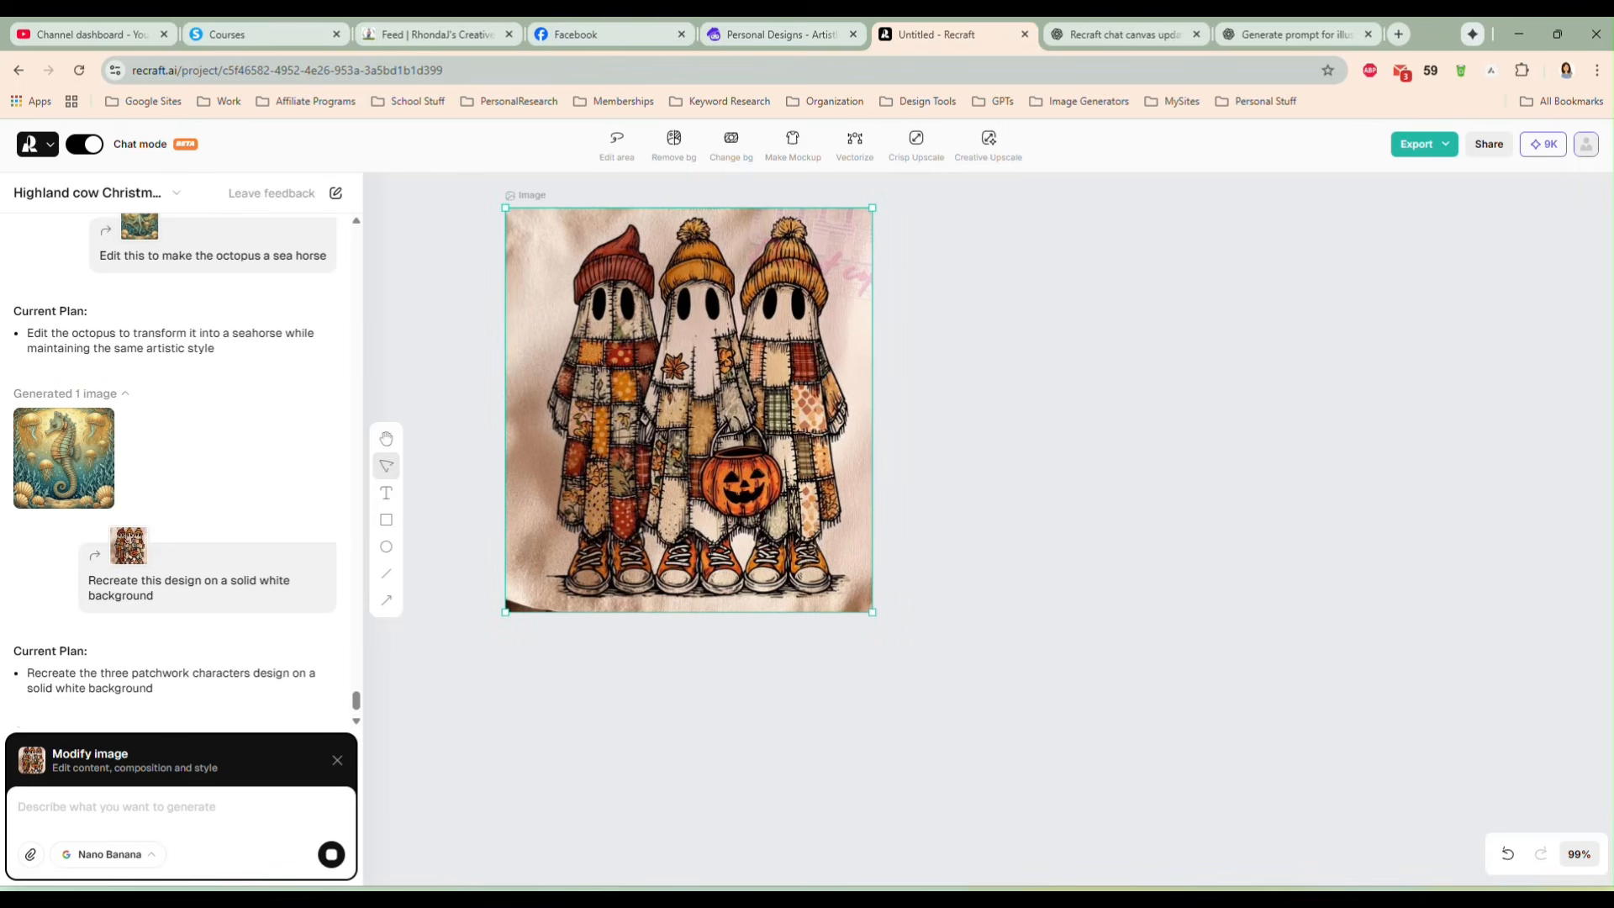
{"action": "left_click_drag", "start_coordinate": [717, 514], "coordinate": [1190, 441]}
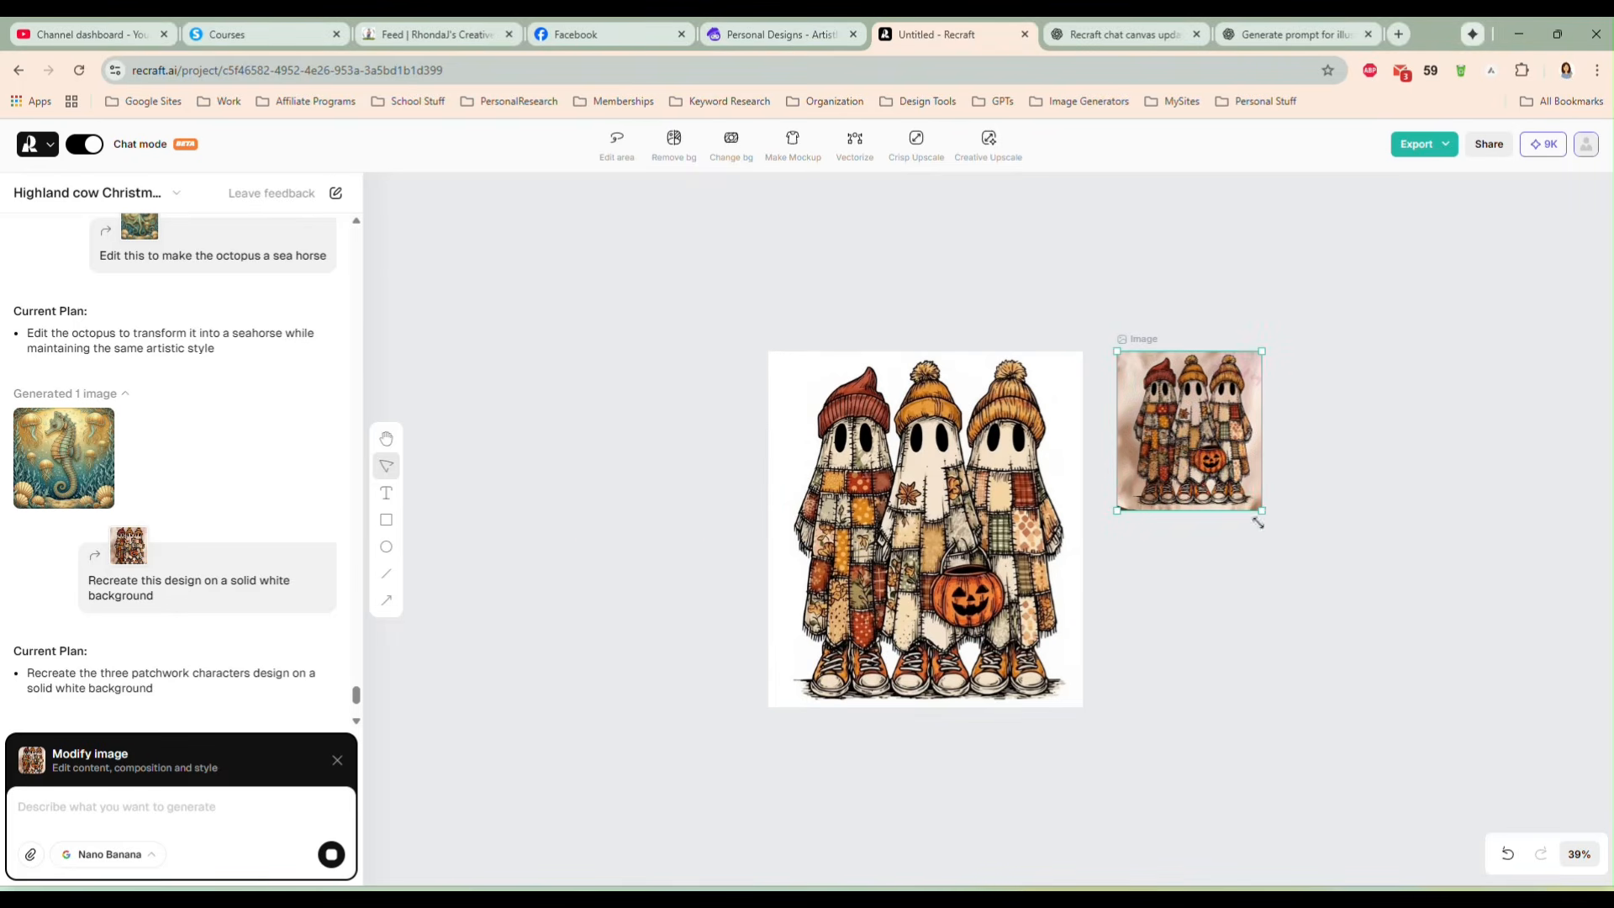
{"action": "left_click_drag", "start_coordinate": [1262, 514], "coordinate": [1390, 710]}
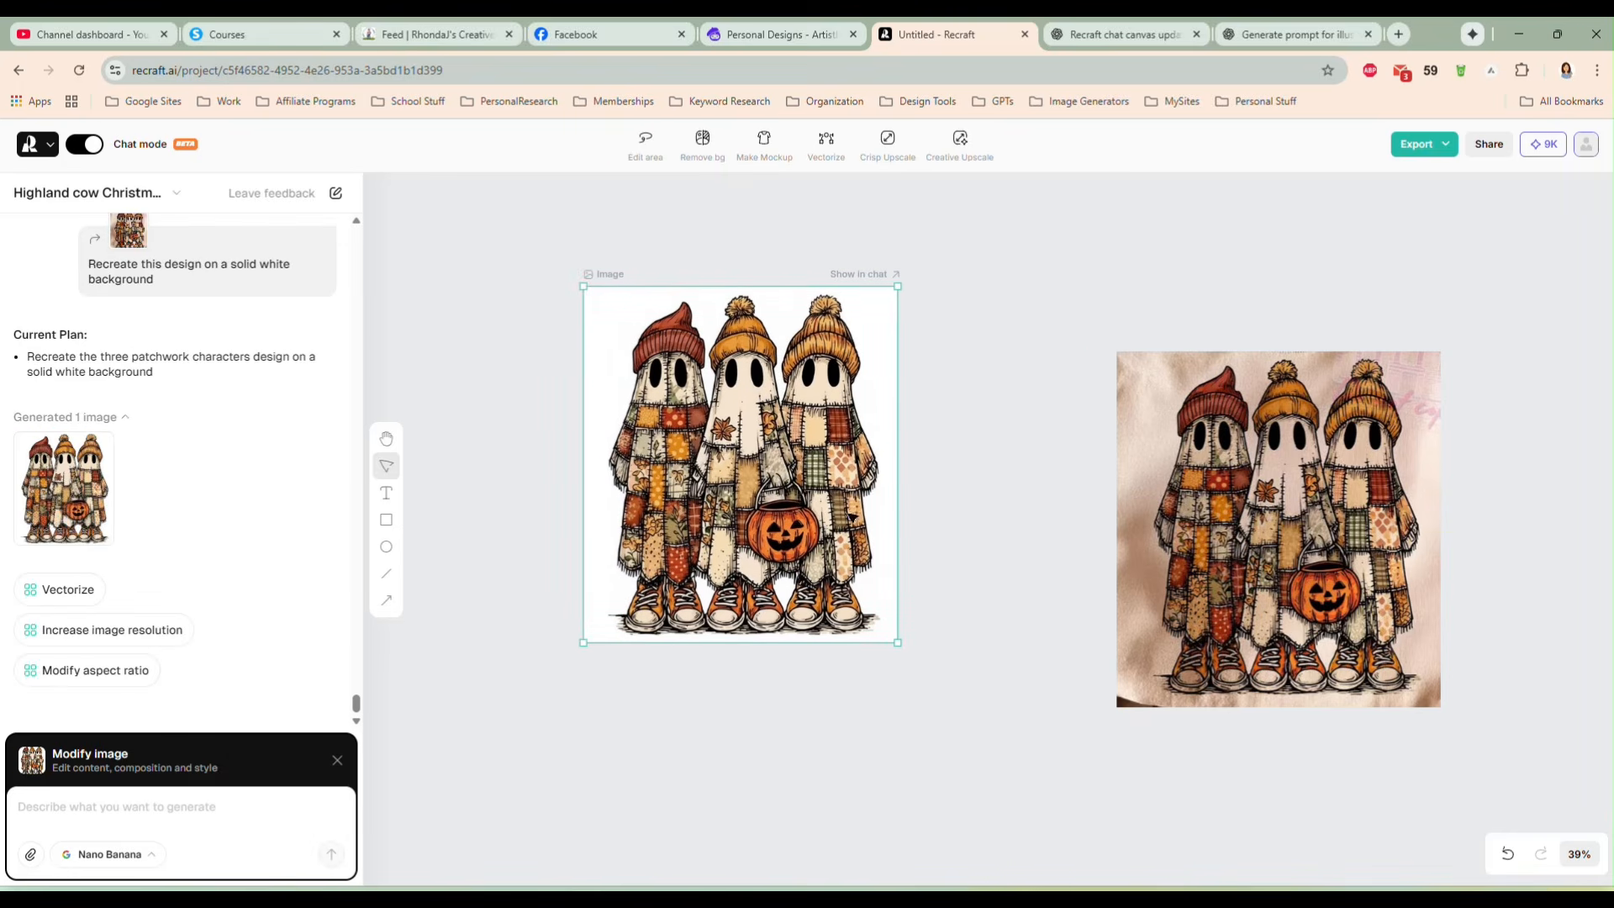
{"action": "left_click", "coordinate": [1125, 549]}
{"action": "key", "text": "Delete"}
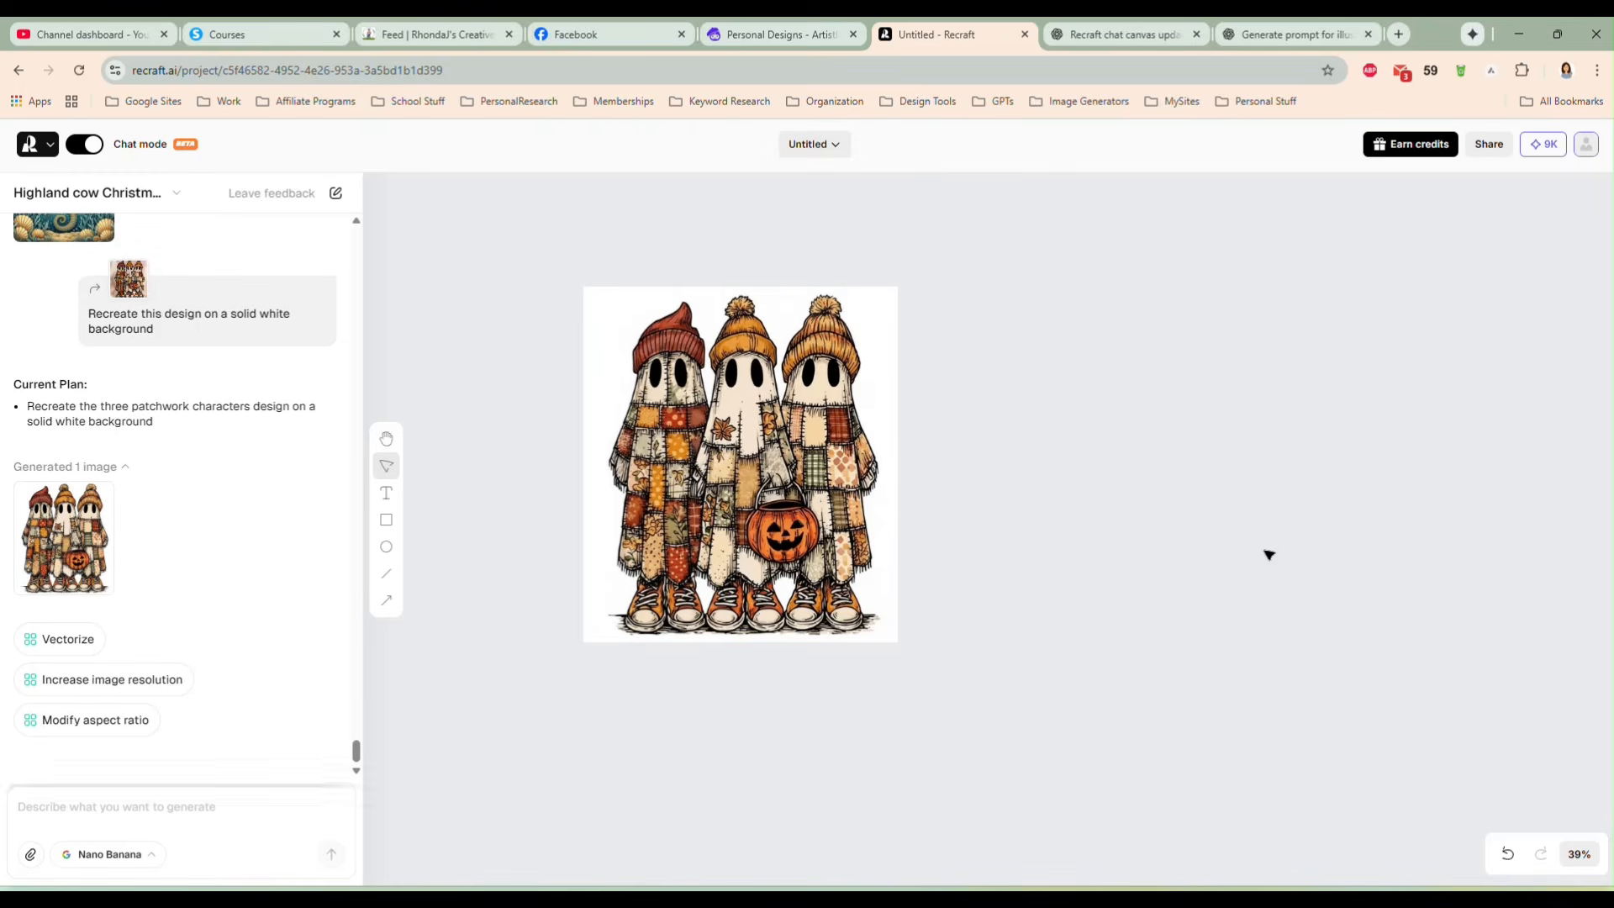
Step: For the white-background ghosts, send "change the ghosts sheets to a denim patchwork, make the hats cowboy hats, and their sneakers should be blue"
{"action": "left_click", "coordinate": [782, 412]}
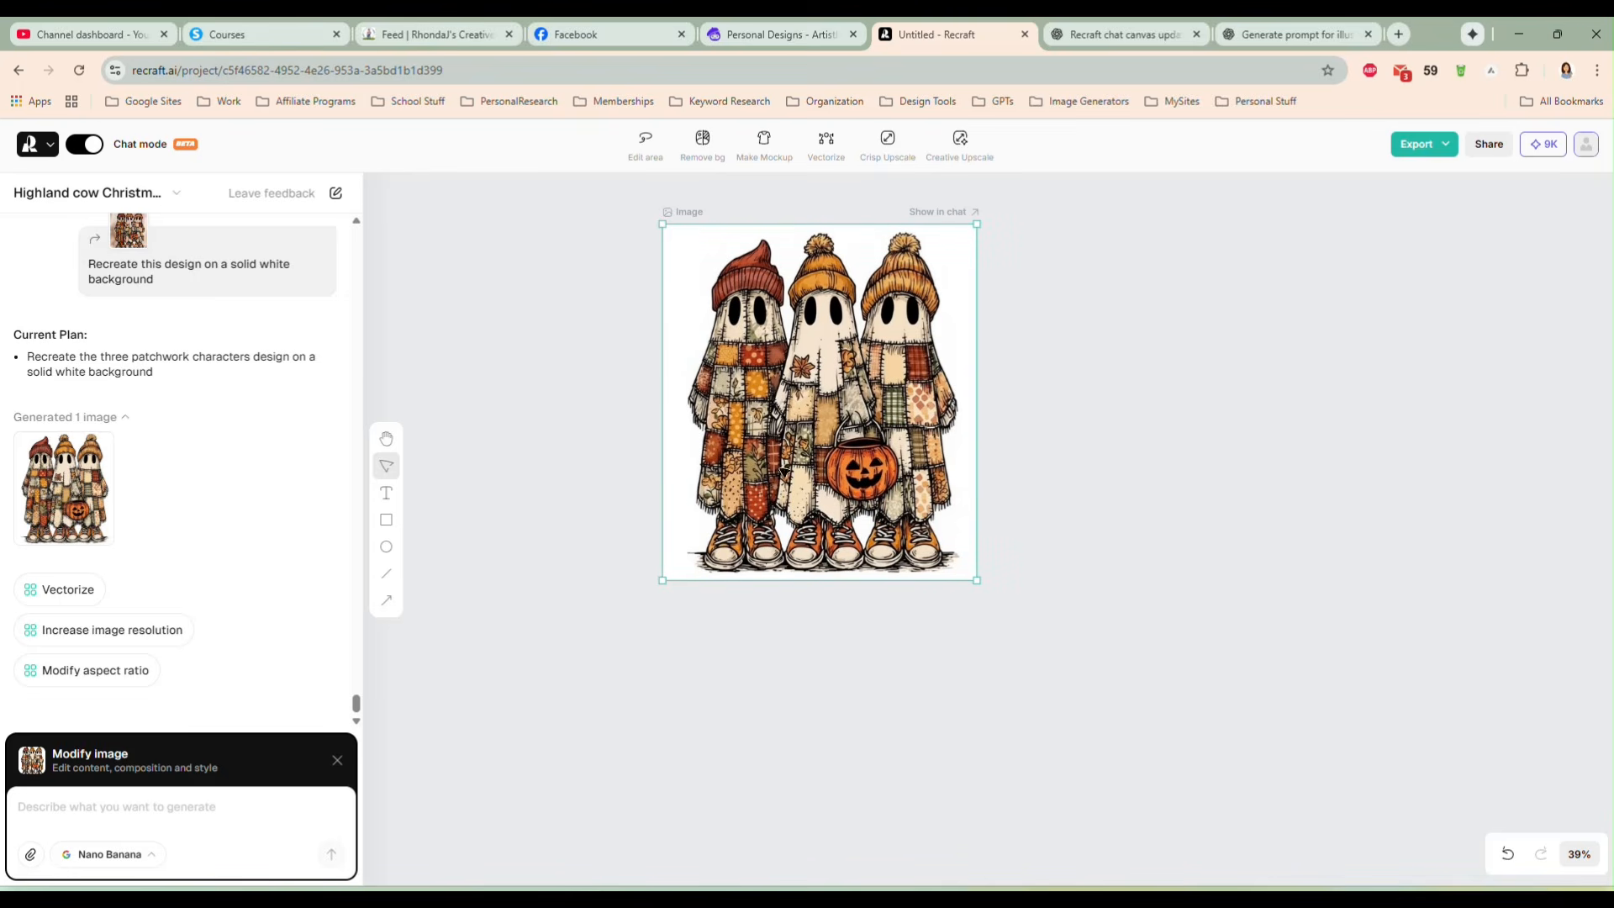
{"action": "left_click_drag", "start_coordinate": [815, 417], "coordinate": [749, 431]}
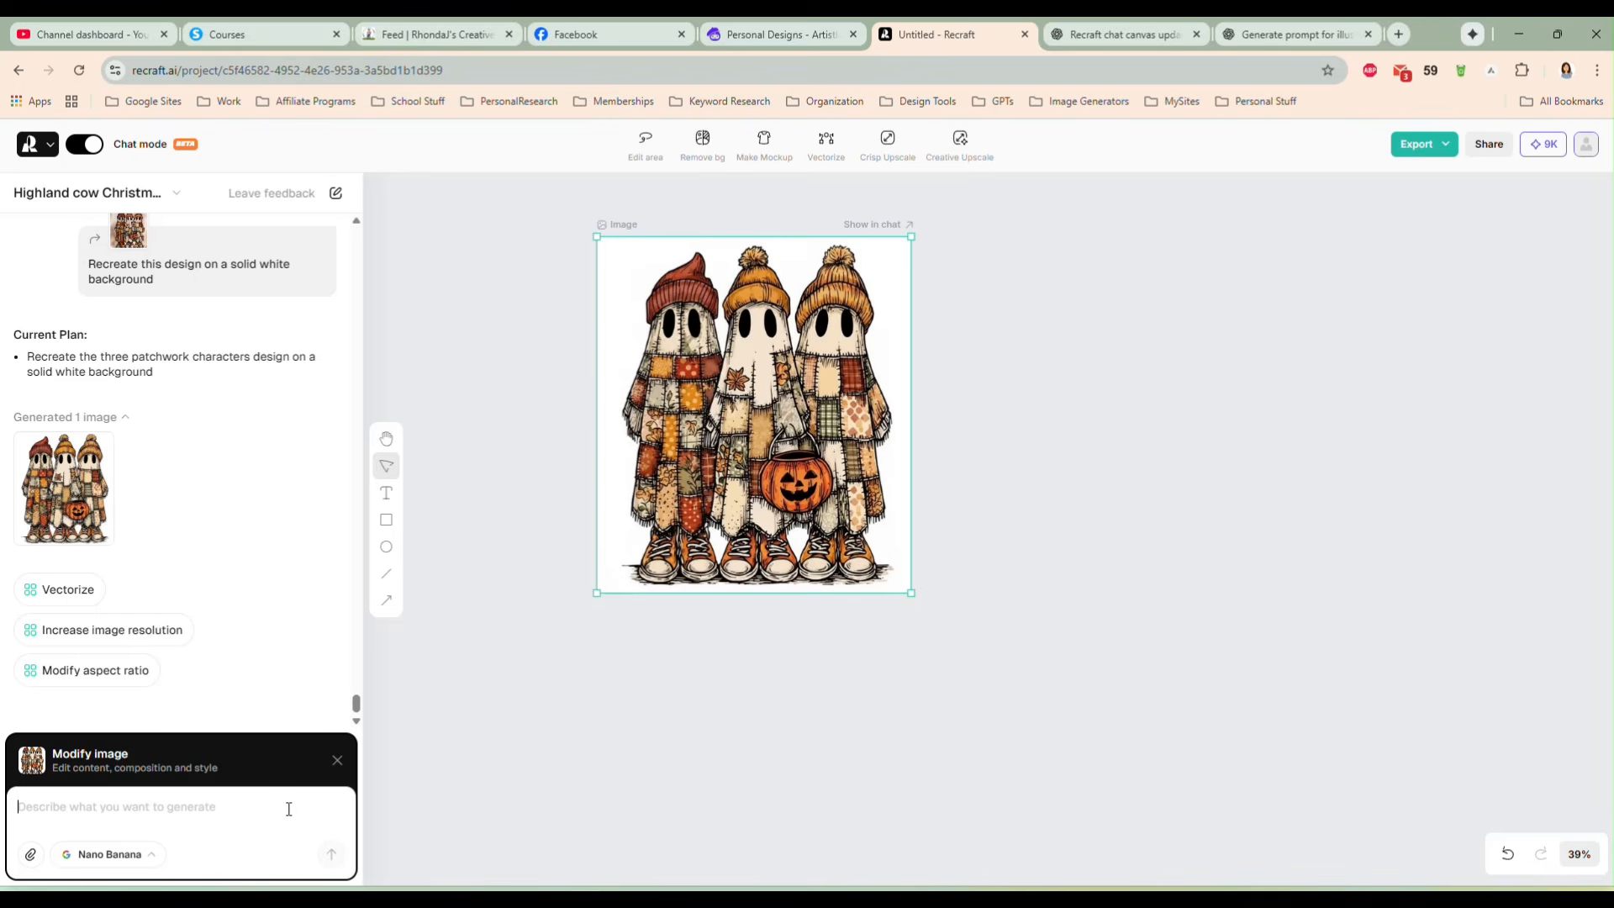
{"action": "type", "text": "c"}
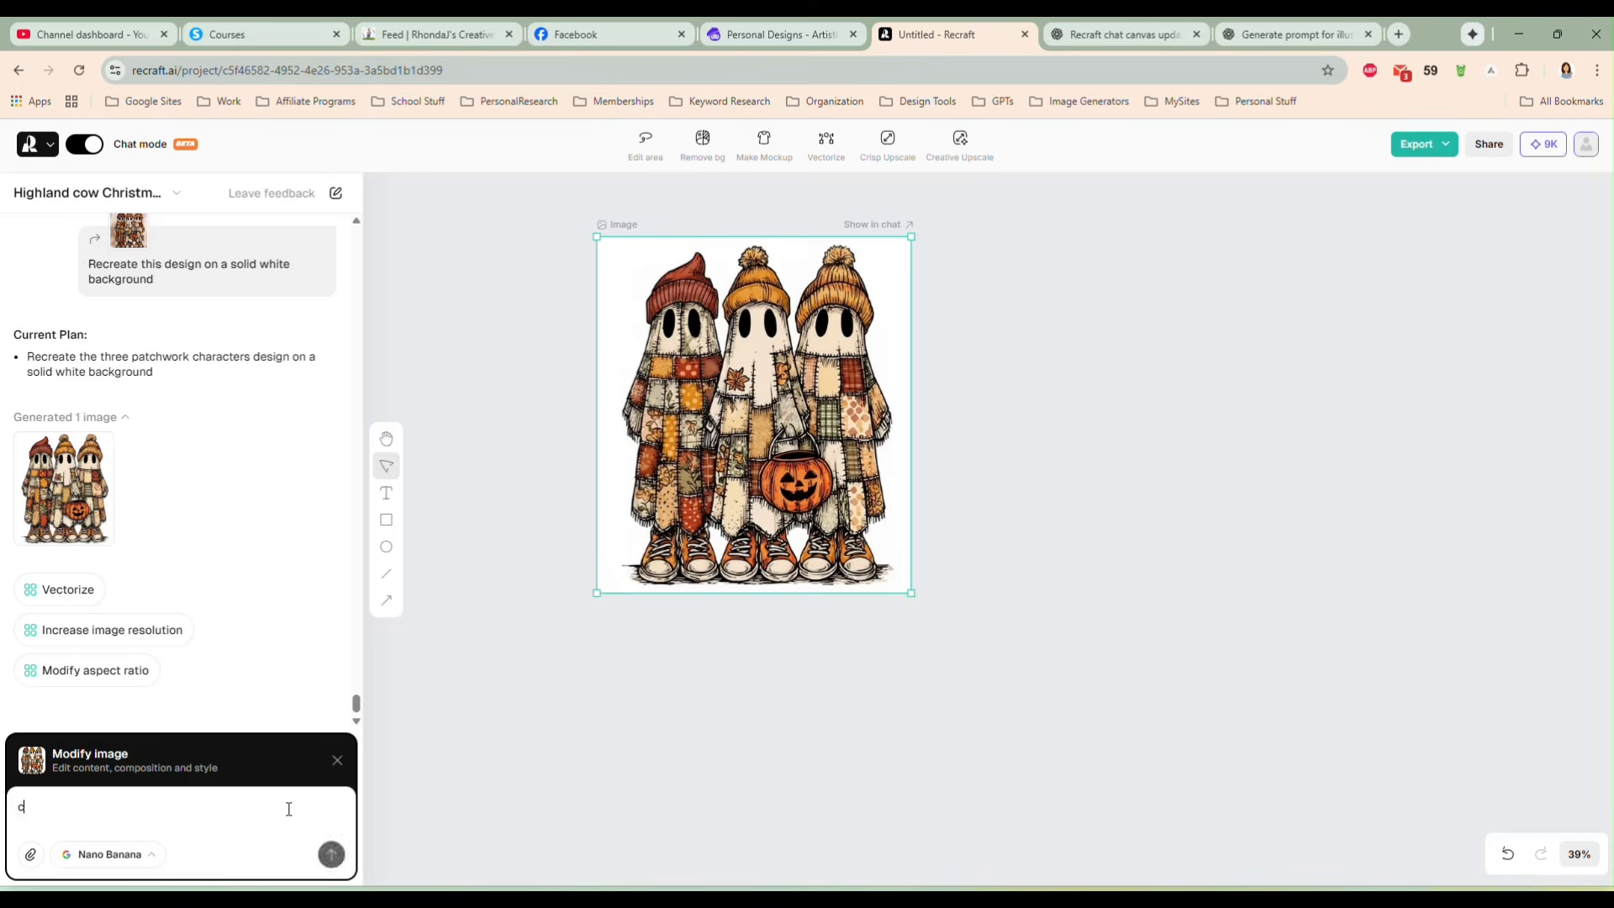
{"action": "type", "text": "hange the ghosts sheets to a denim patchwork a"}
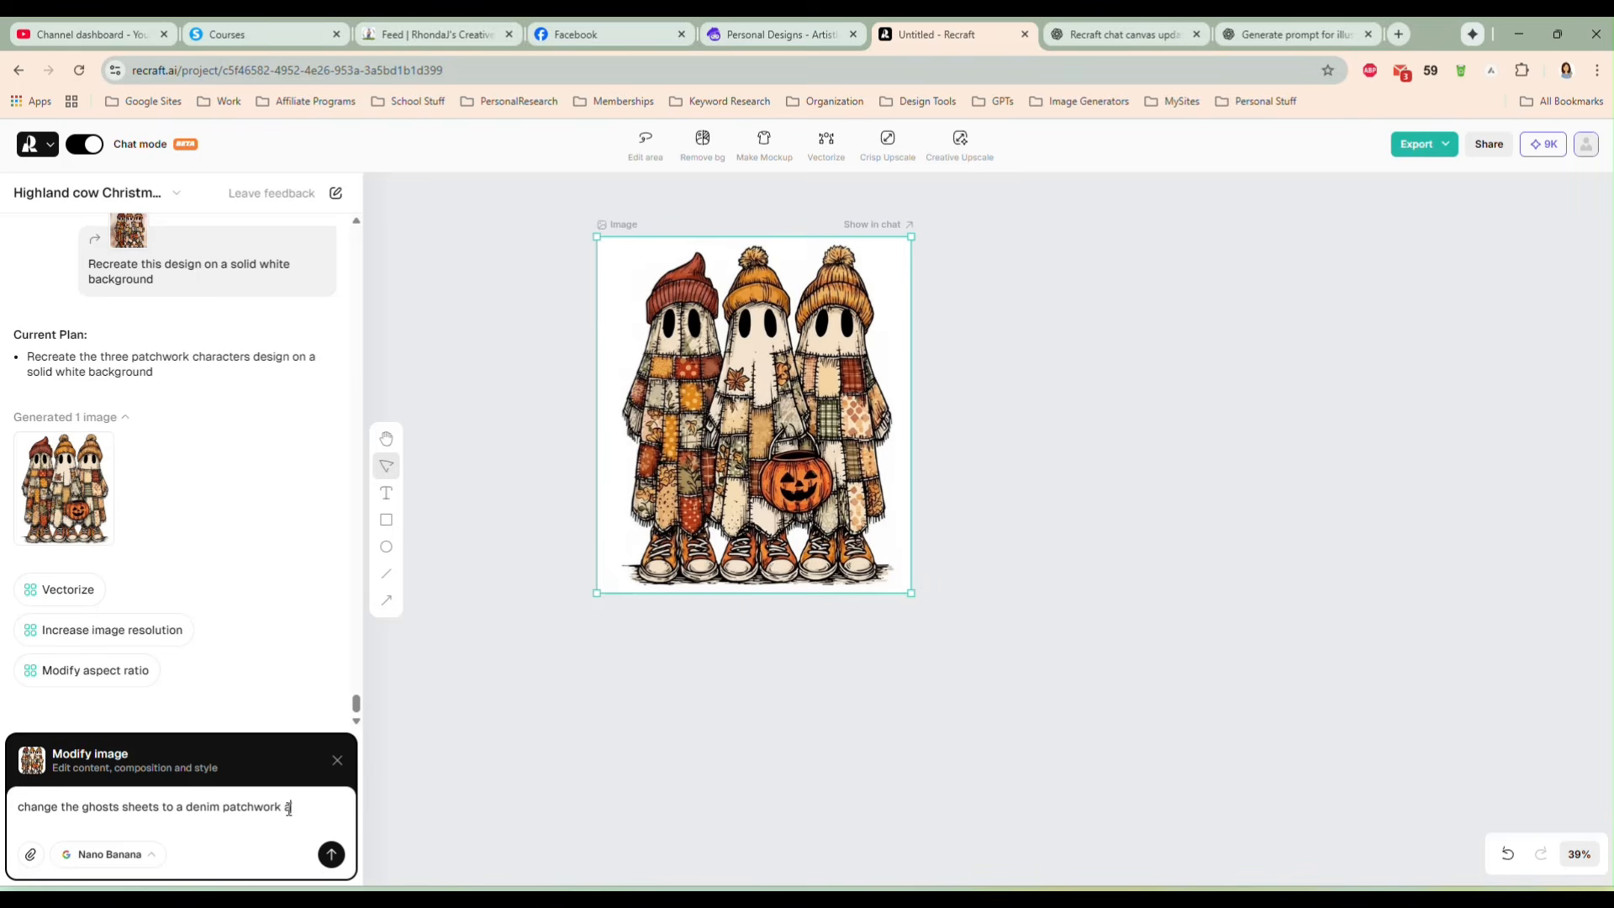
{"action": "type", "text": "kers should be blue"}
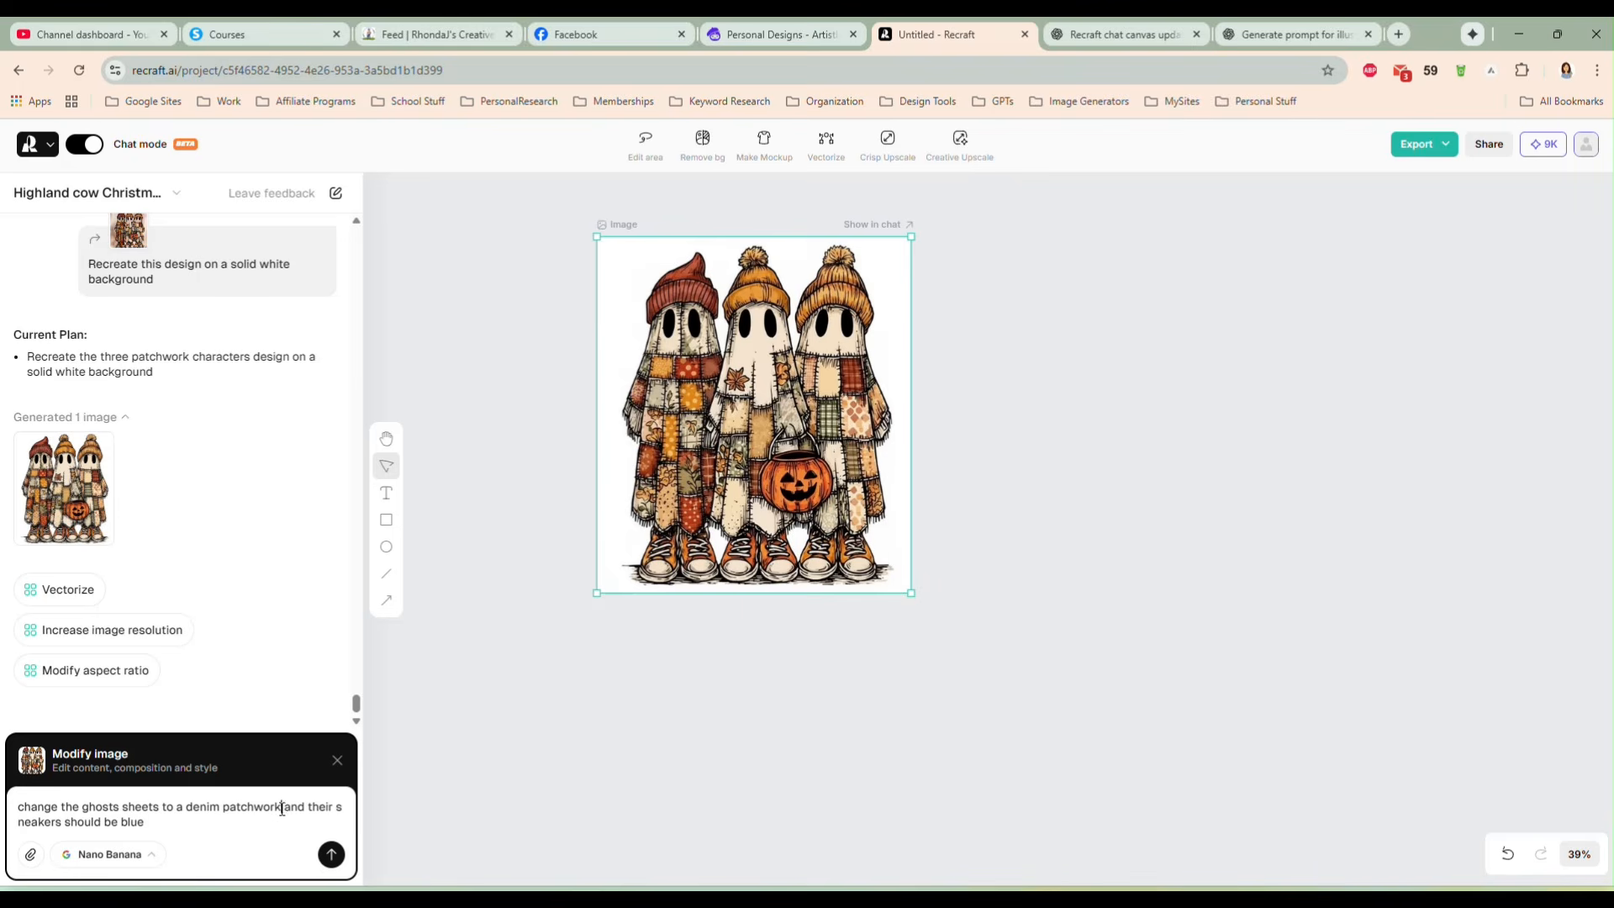
{"action": "left_click", "coordinate": [286, 817]}
{"action": "type", "text": ", make the ha"}
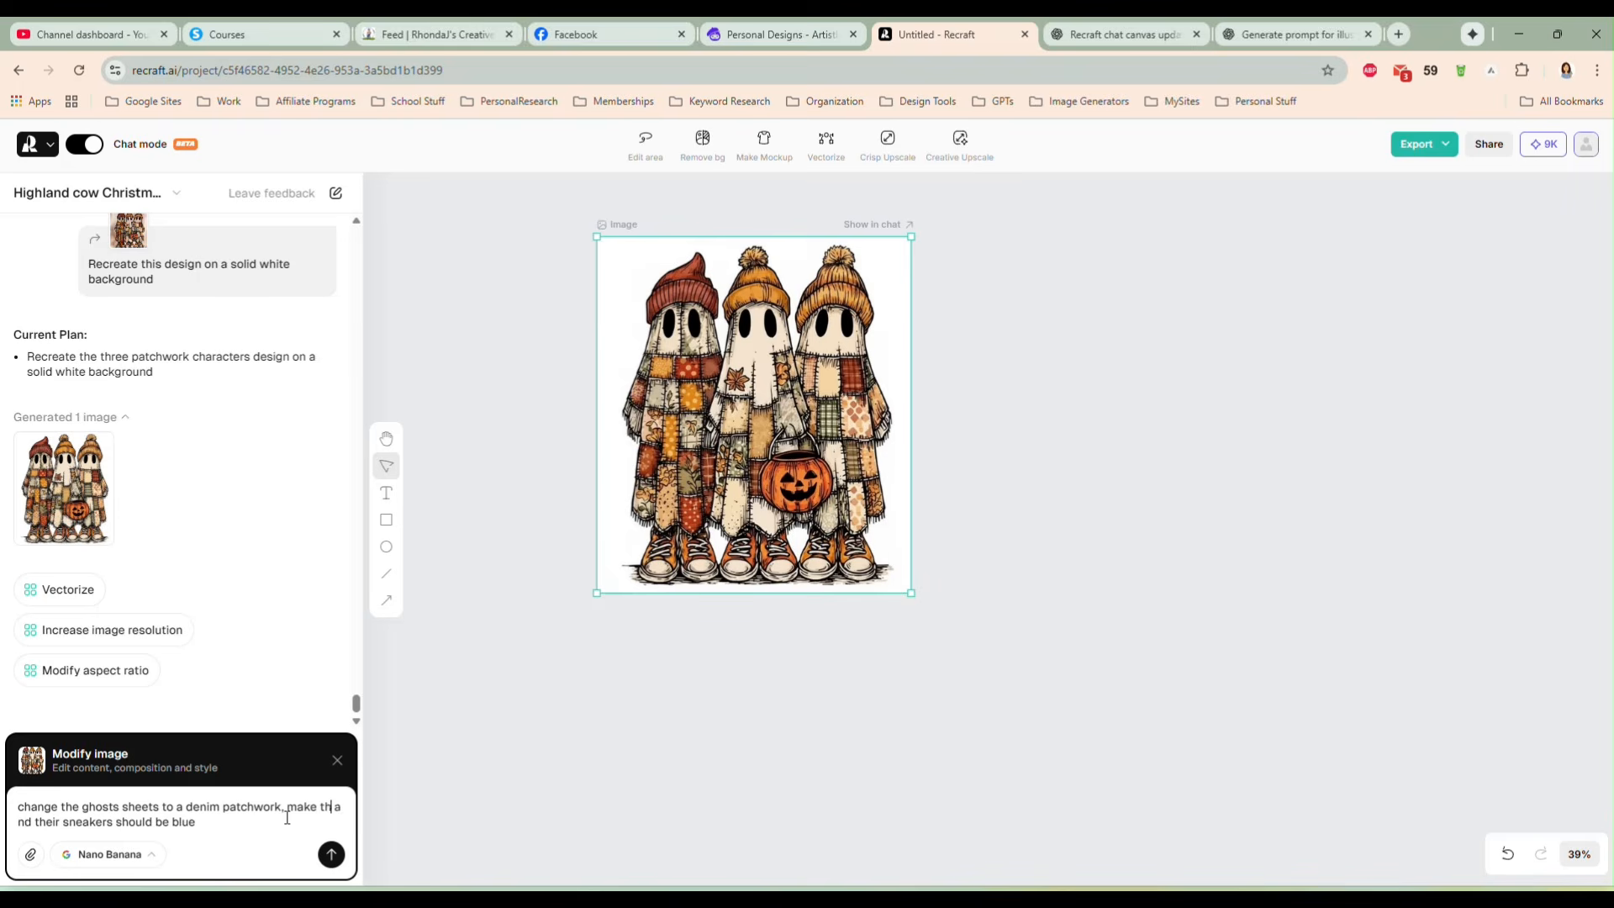
{"action": "type", "text": "ts "}
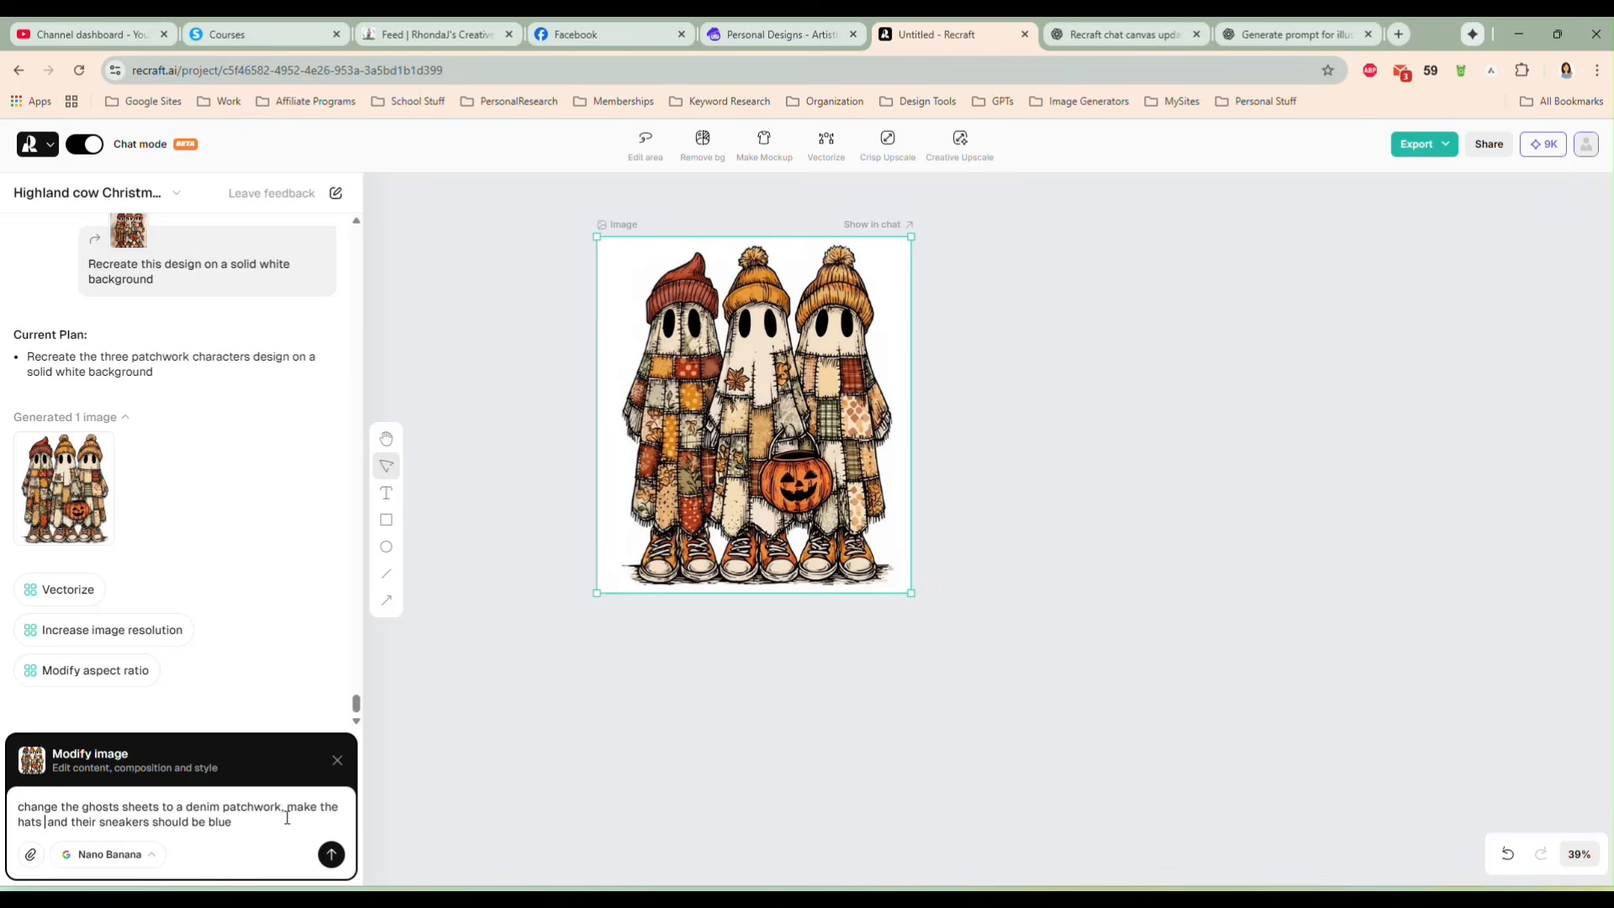
{"action": "type", "text": "cowboy ha"}
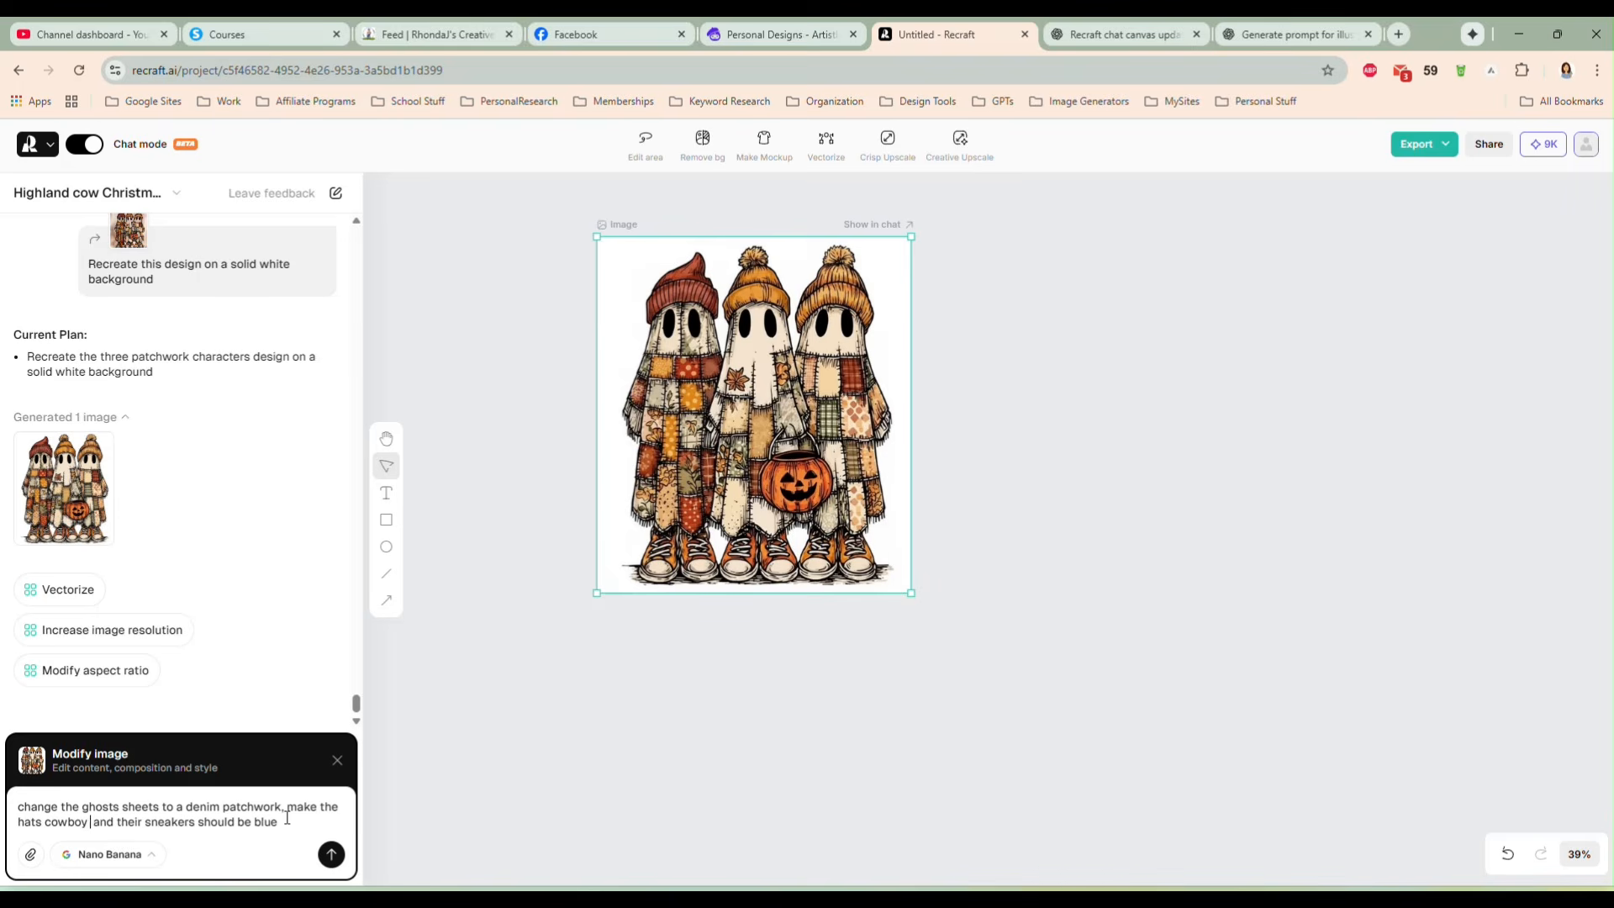
{"action": "type", "text": "ts"}
{"action": "left_click", "coordinate": [331, 855]}
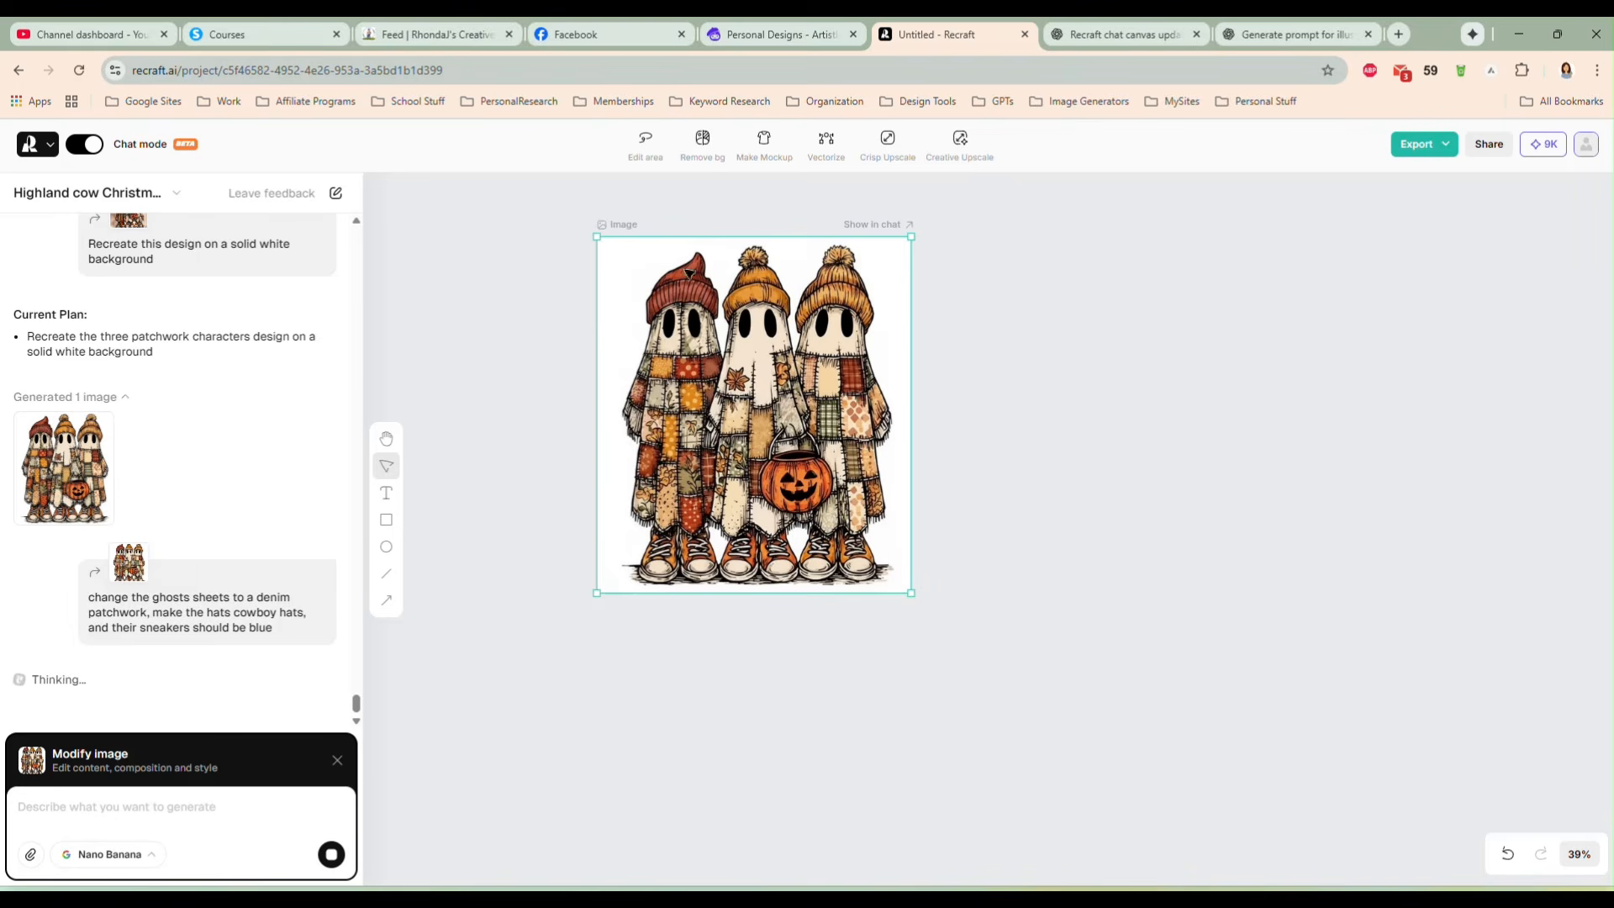
Step: Arrange the generated denim ghosts image beside the patchwork ghosts with their upper edges roughly level
{"action": "left_click_drag", "start_coordinate": [874, 275], "coordinate": [818, 274]}
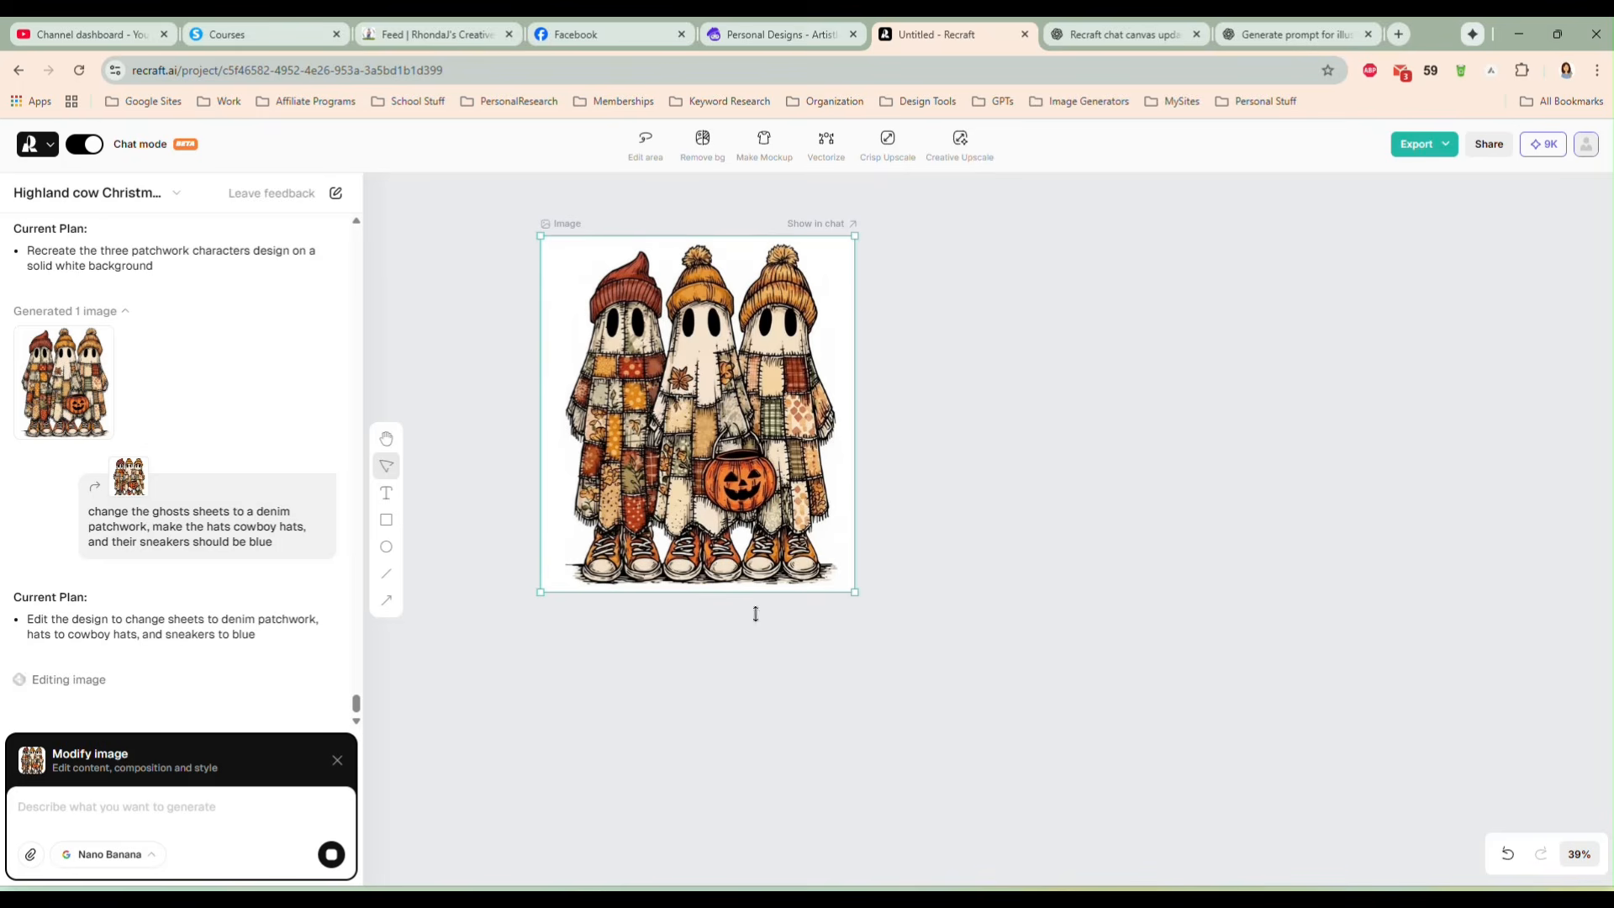
{"action": "mouse_move", "coordinate": [772, 565]}
{"action": "left_mouse_down"}
{"action": "mouse_move", "coordinate": [747, 571]}
{"action": "mouse_move", "coordinate": [734, 540]}
{"action": "mouse_move", "coordinate": [745, 554]}
{"action": "left_mouse_up"}
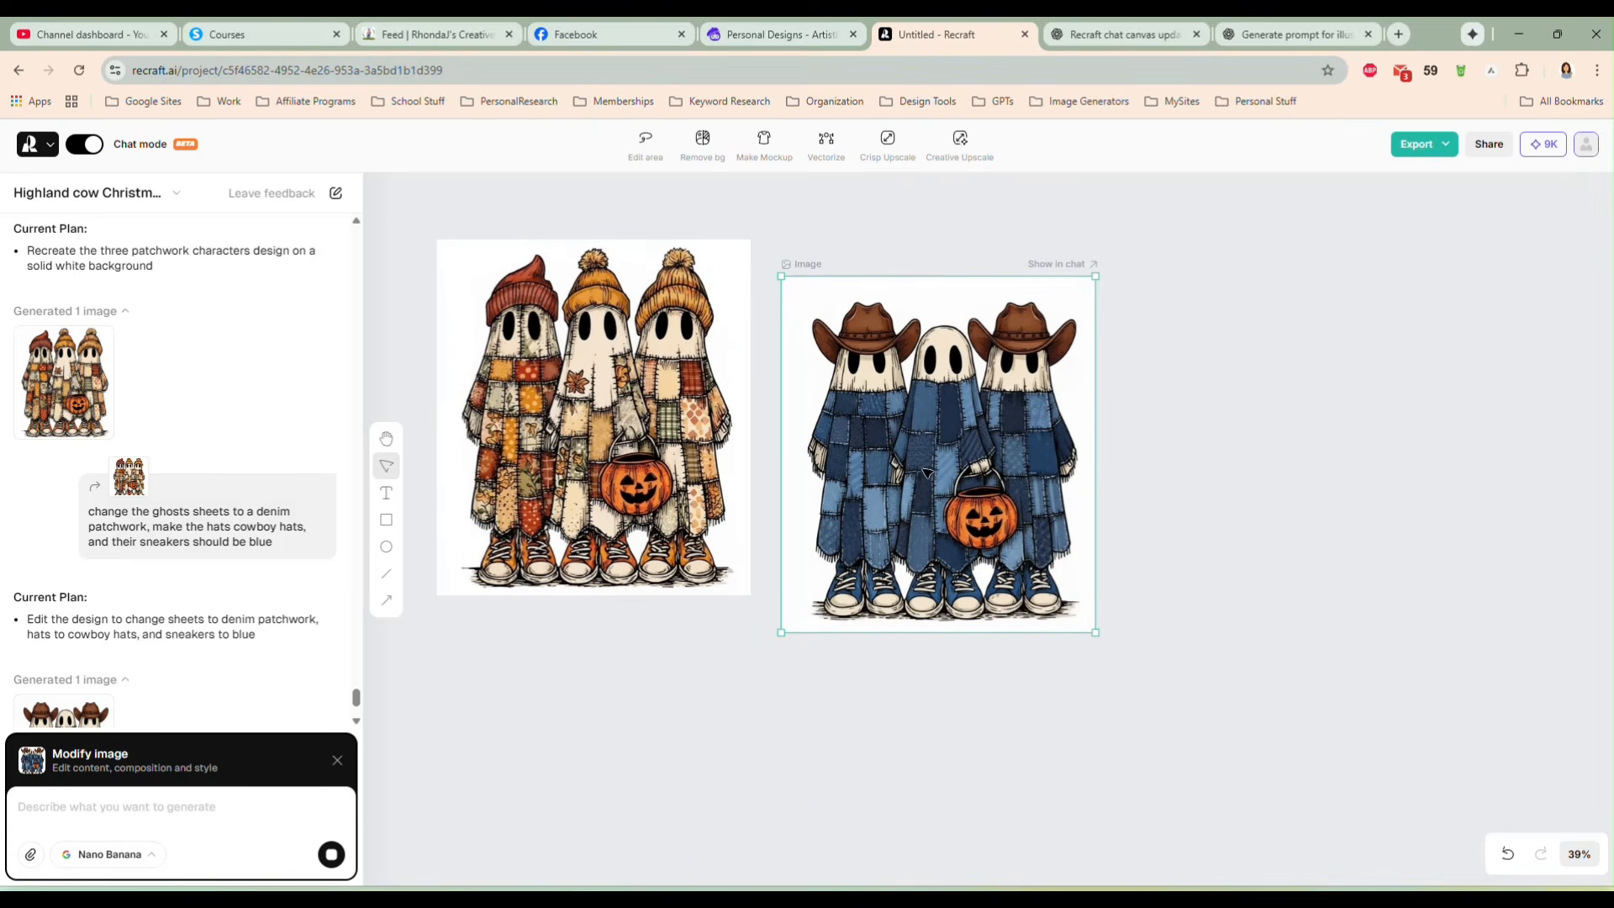
{"action": "mouse_move", "coordinate": [921, 493]}
{"action": "left_mouse_down"}
{"action": "mouse_move", "coordinate": [904, 462]}
{"action": "mouse_move", "coordinate": [919, 466]}
{"action": "left_mouse_up"}
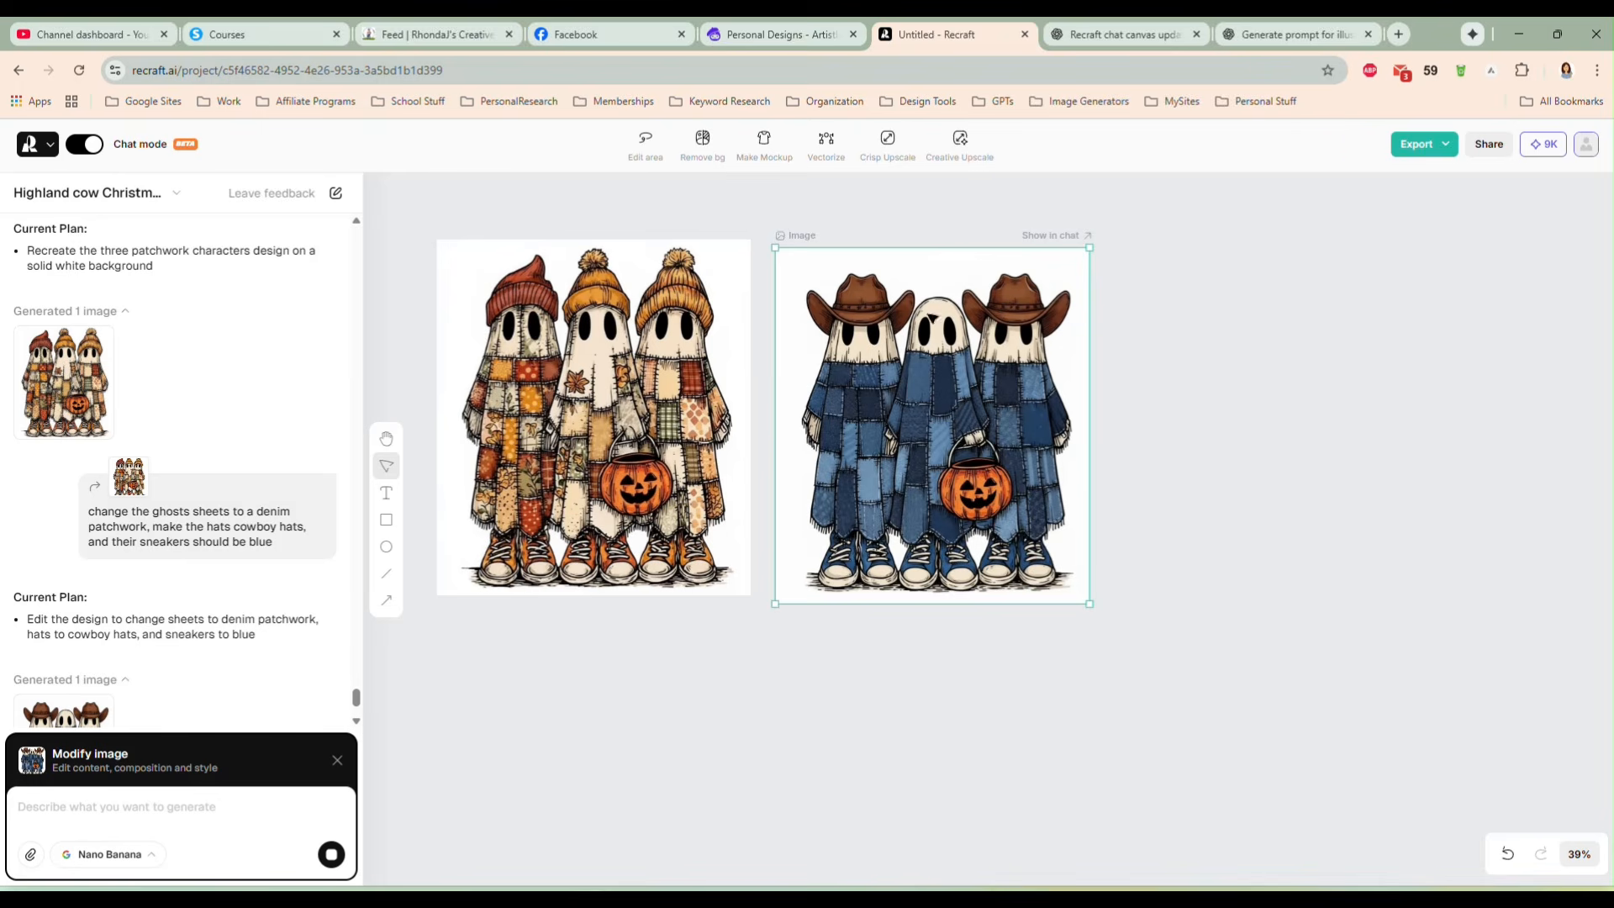
Step: Send the chat request "change the sneaker to cowboy boots" for the selected denim ghosts image
{"action": "left_click", "coordinate": [263, 803]}
{"action": "type", "text": "change th3e"}
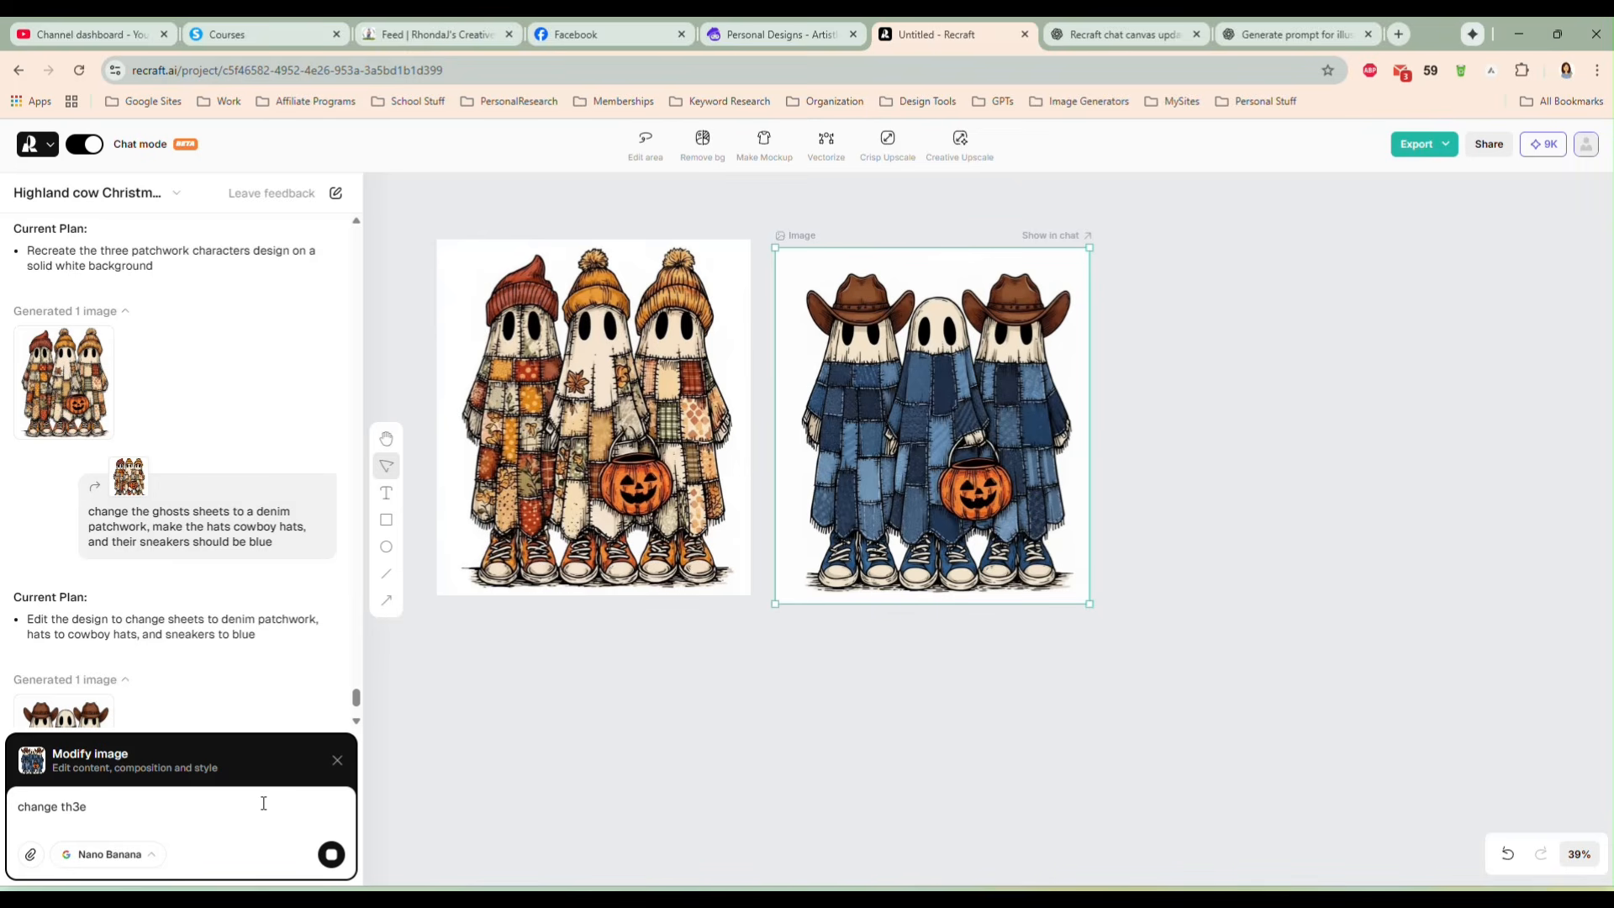
{"action": "key", "text": "BackSpace"}
{"action": "key", "text": "BackSpace"}
{"action": "type", "text": "e sneaker to cowboy boots"}
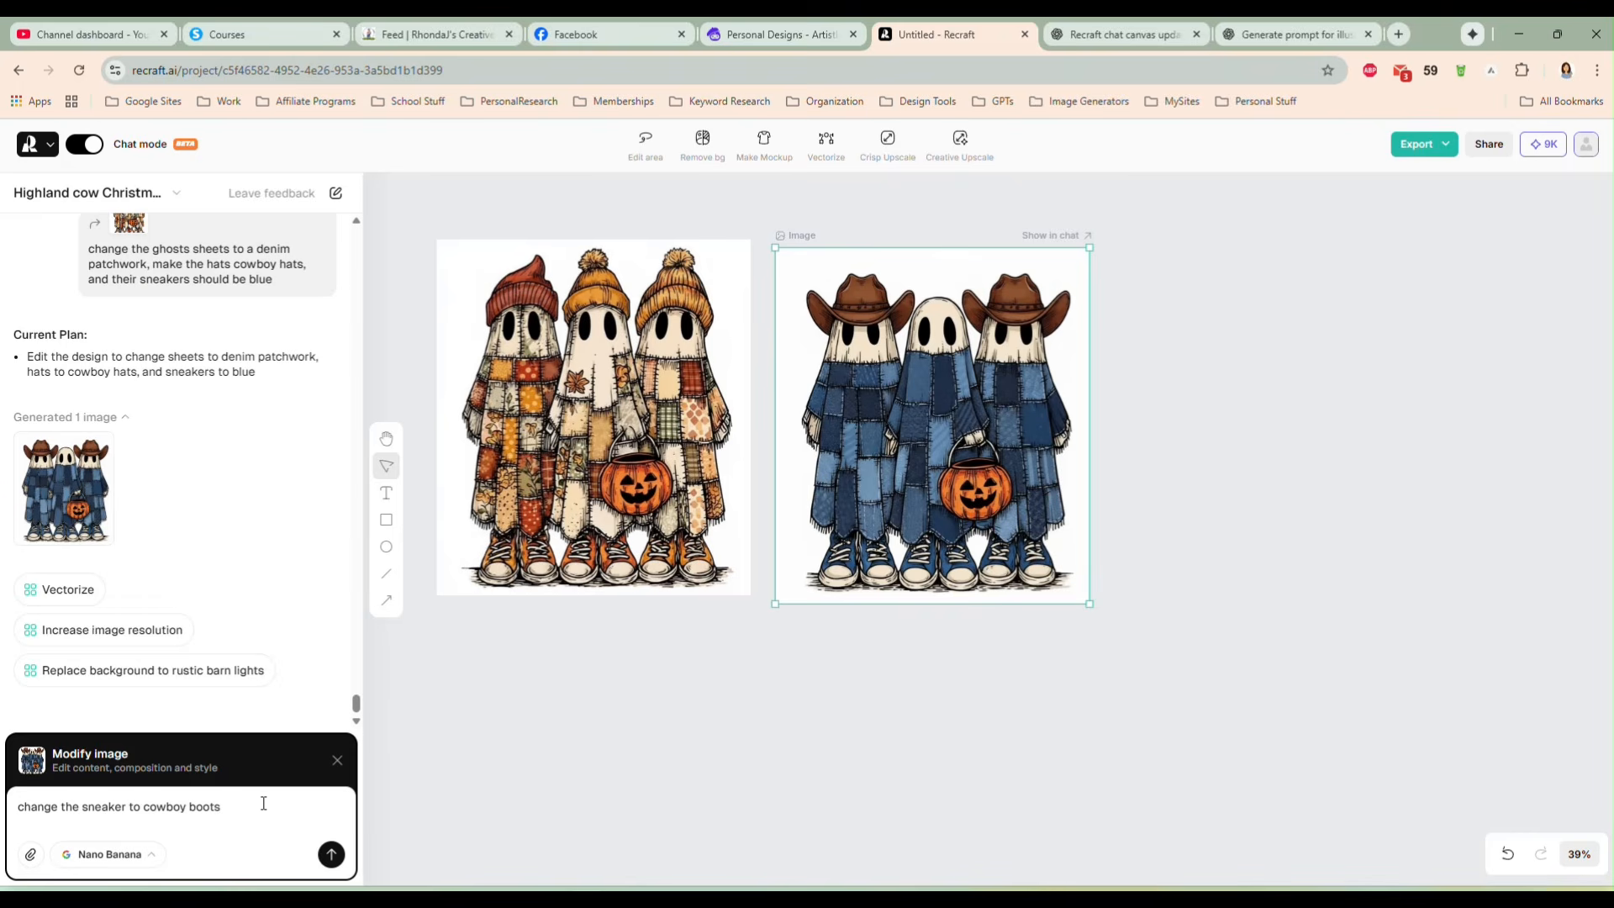
{"action": "key", "text": "Return"}
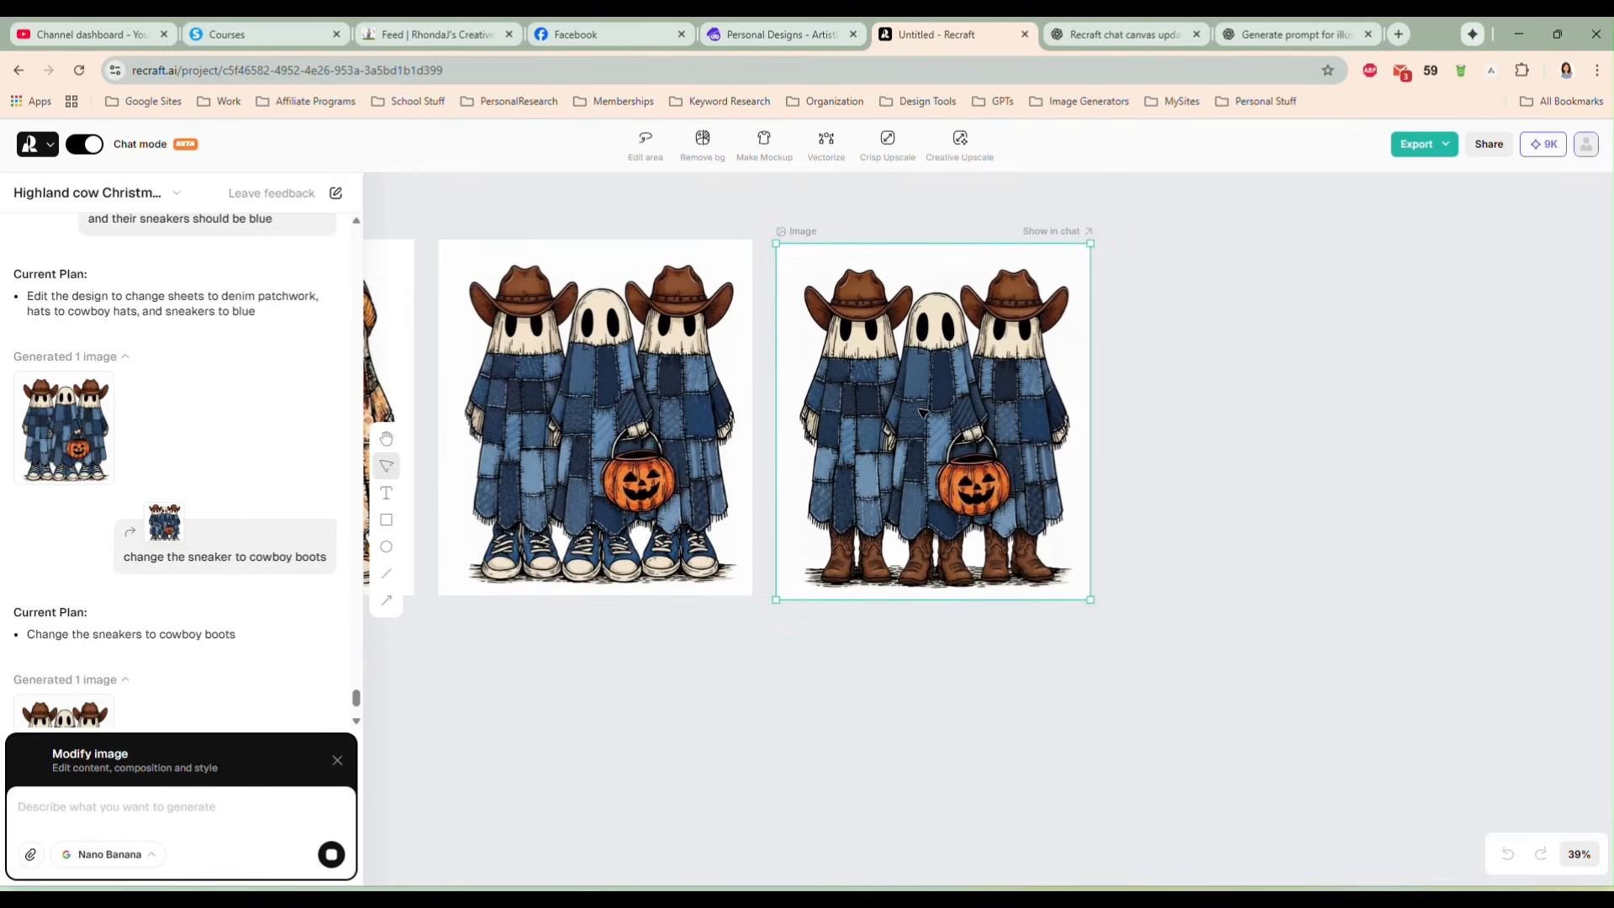
Step: Line up the cowboy-boots ghosts image with the other ghost images and resize it to match them
{"action": "left_click_drag", "start_coordinate": [1093, 601], "coordinate": [1155, 670]}
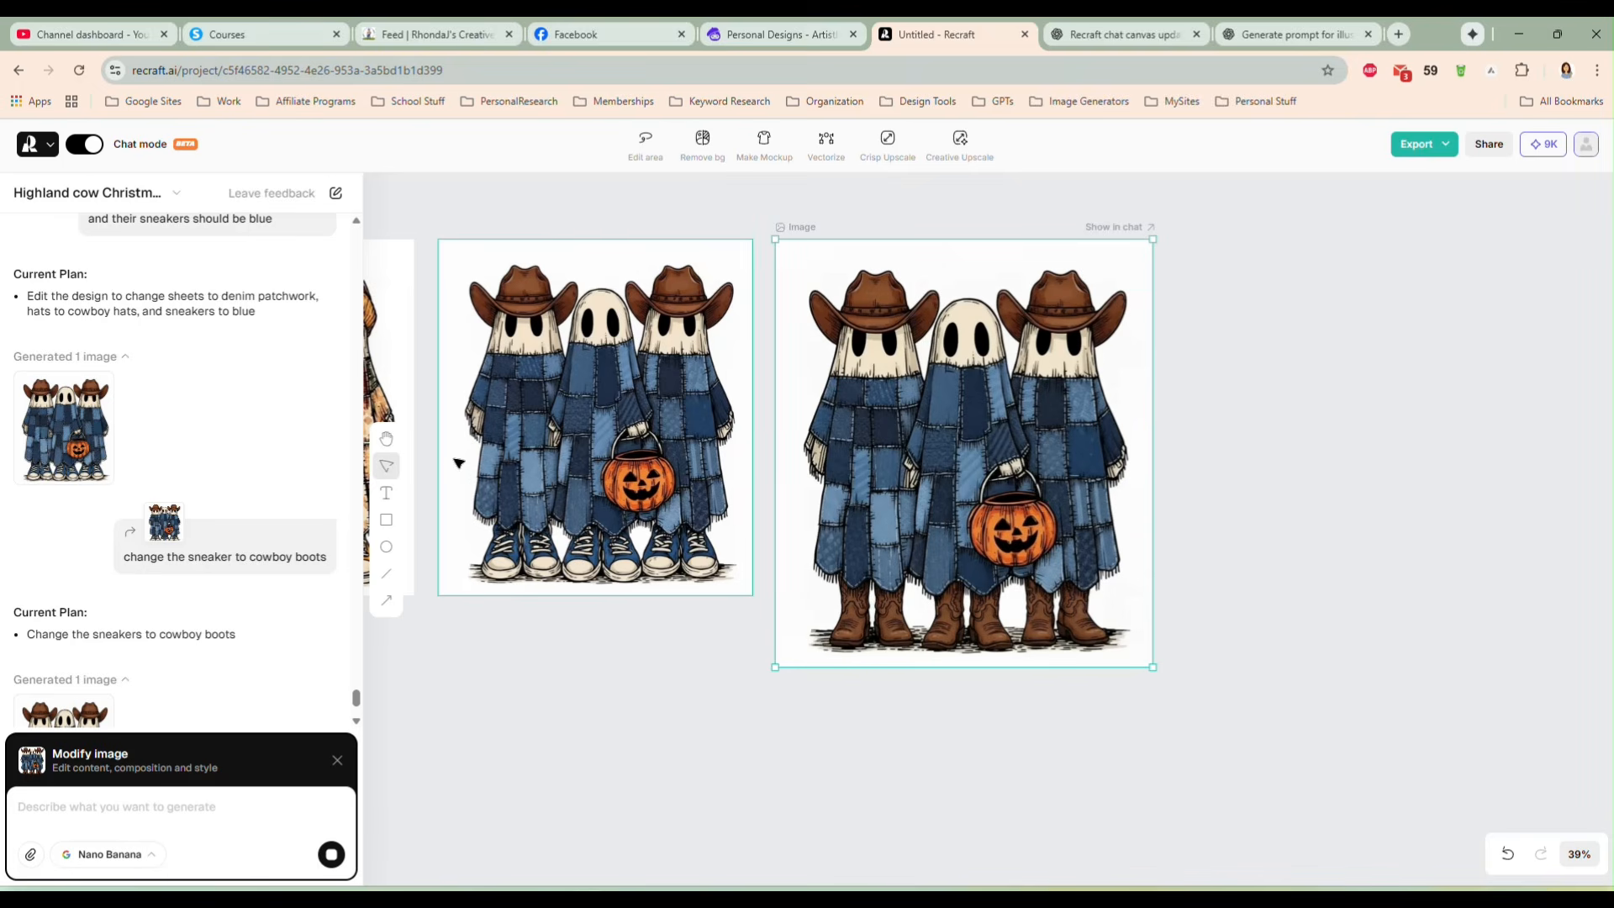
{"action": "left_click_drag", "start_coordinate": [432, 443], "coordinate": [674, 445]}
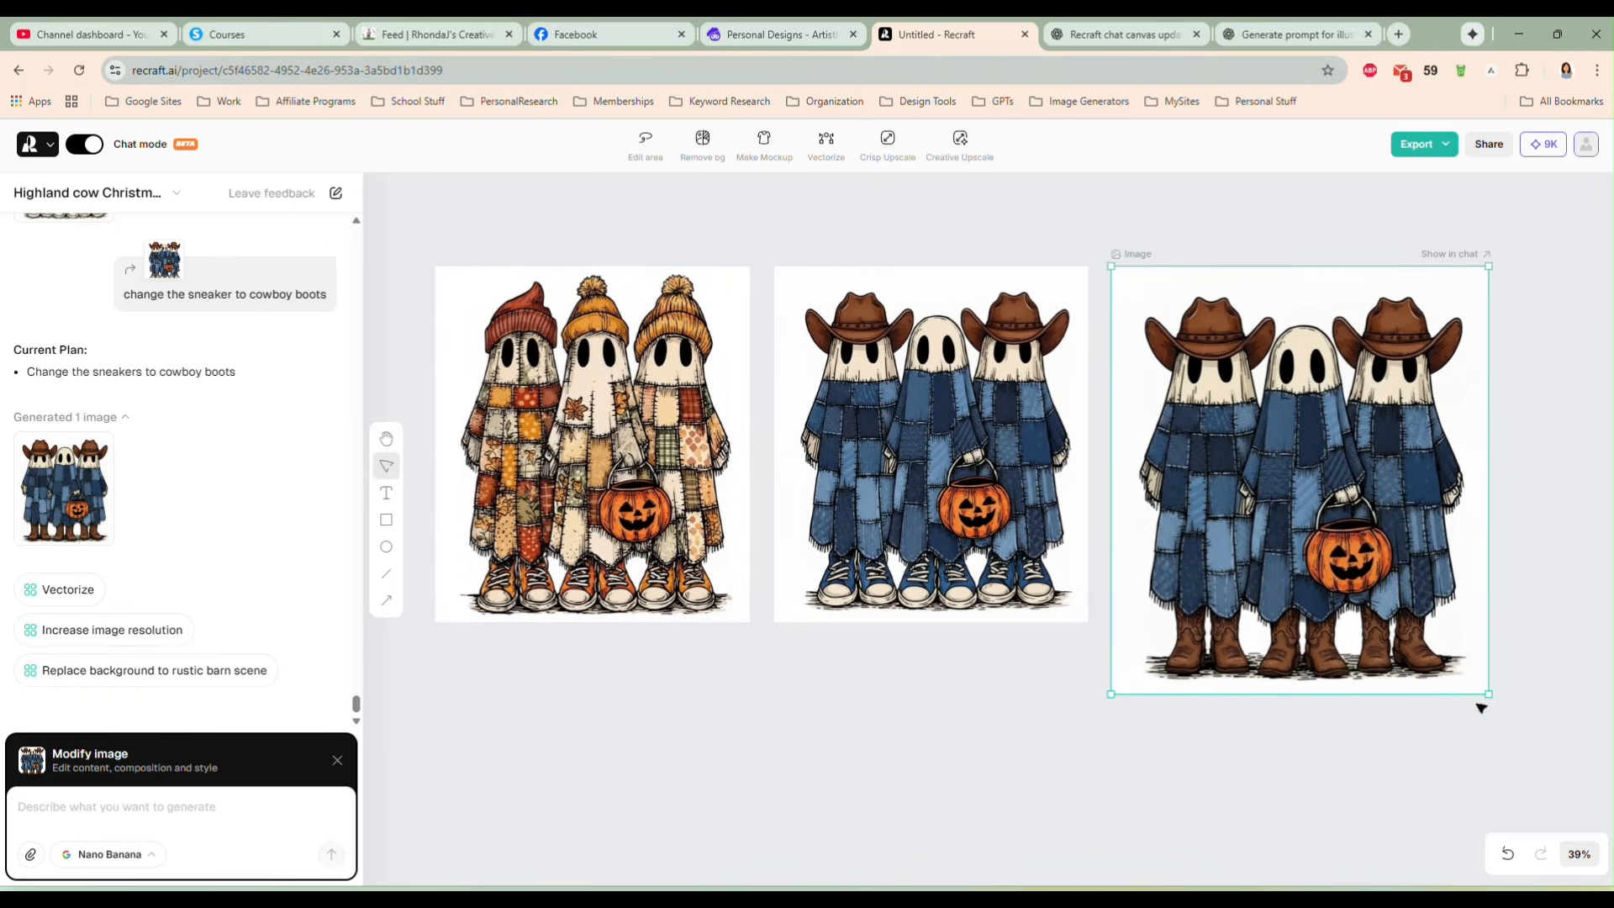
{"action": "left_click_drag", "start_coordinate": [1488, 694], "coordinate": [1426, 623]}
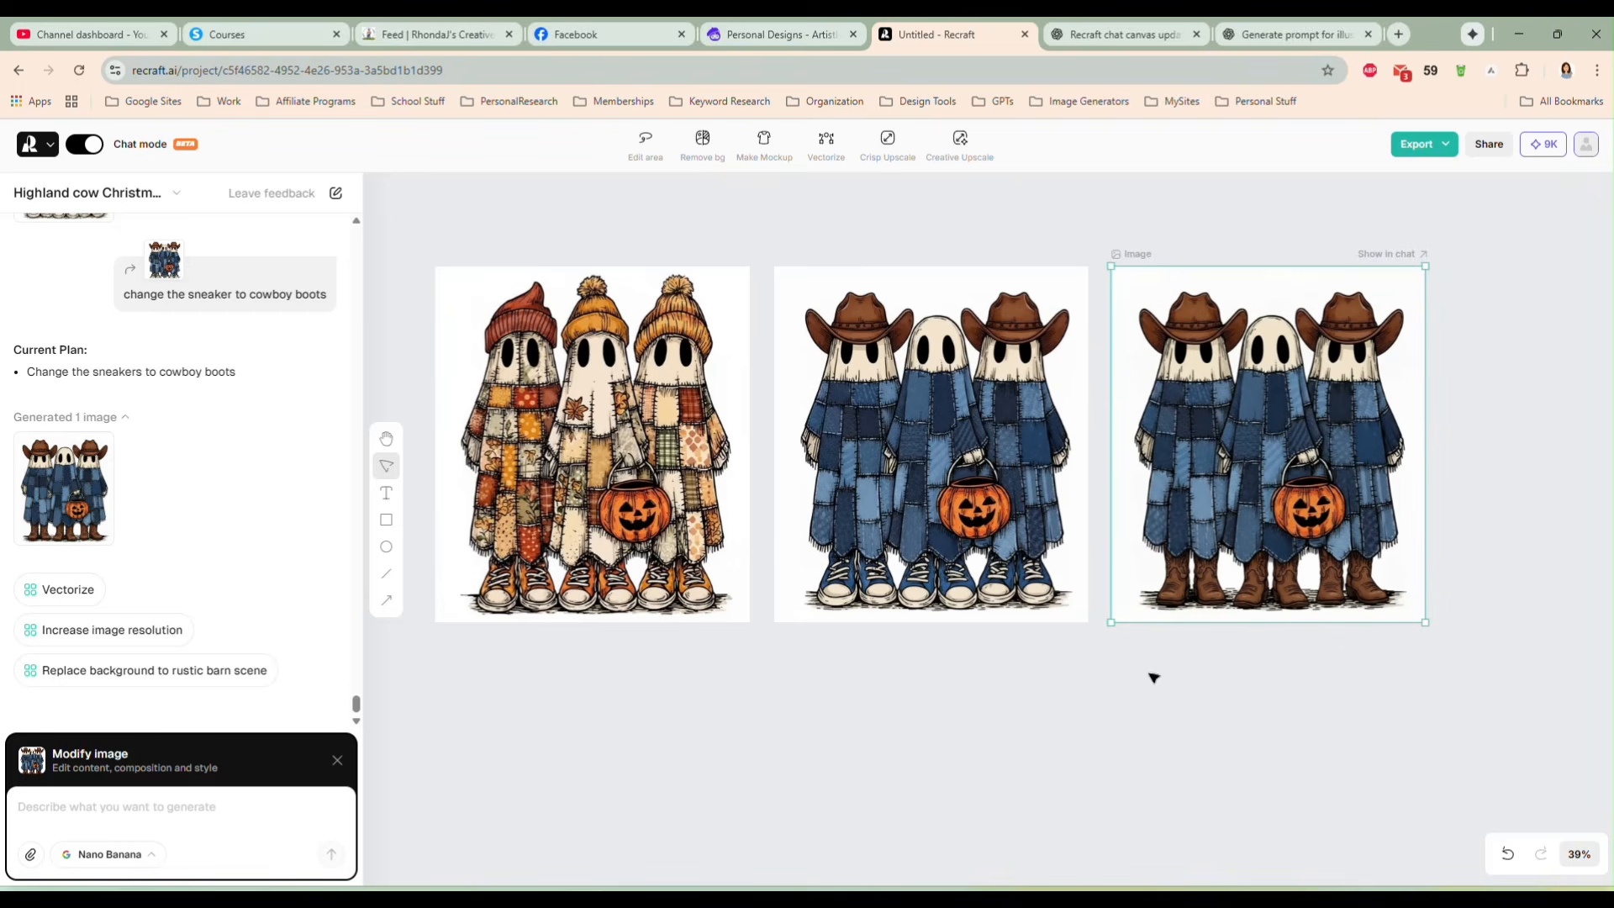
Step: Delete the blue-sneaker denim ghosts image and move the cowboy-boots version beside the patchwork ghosts
{"action": "left_click", "coordinate": [953, 475]}
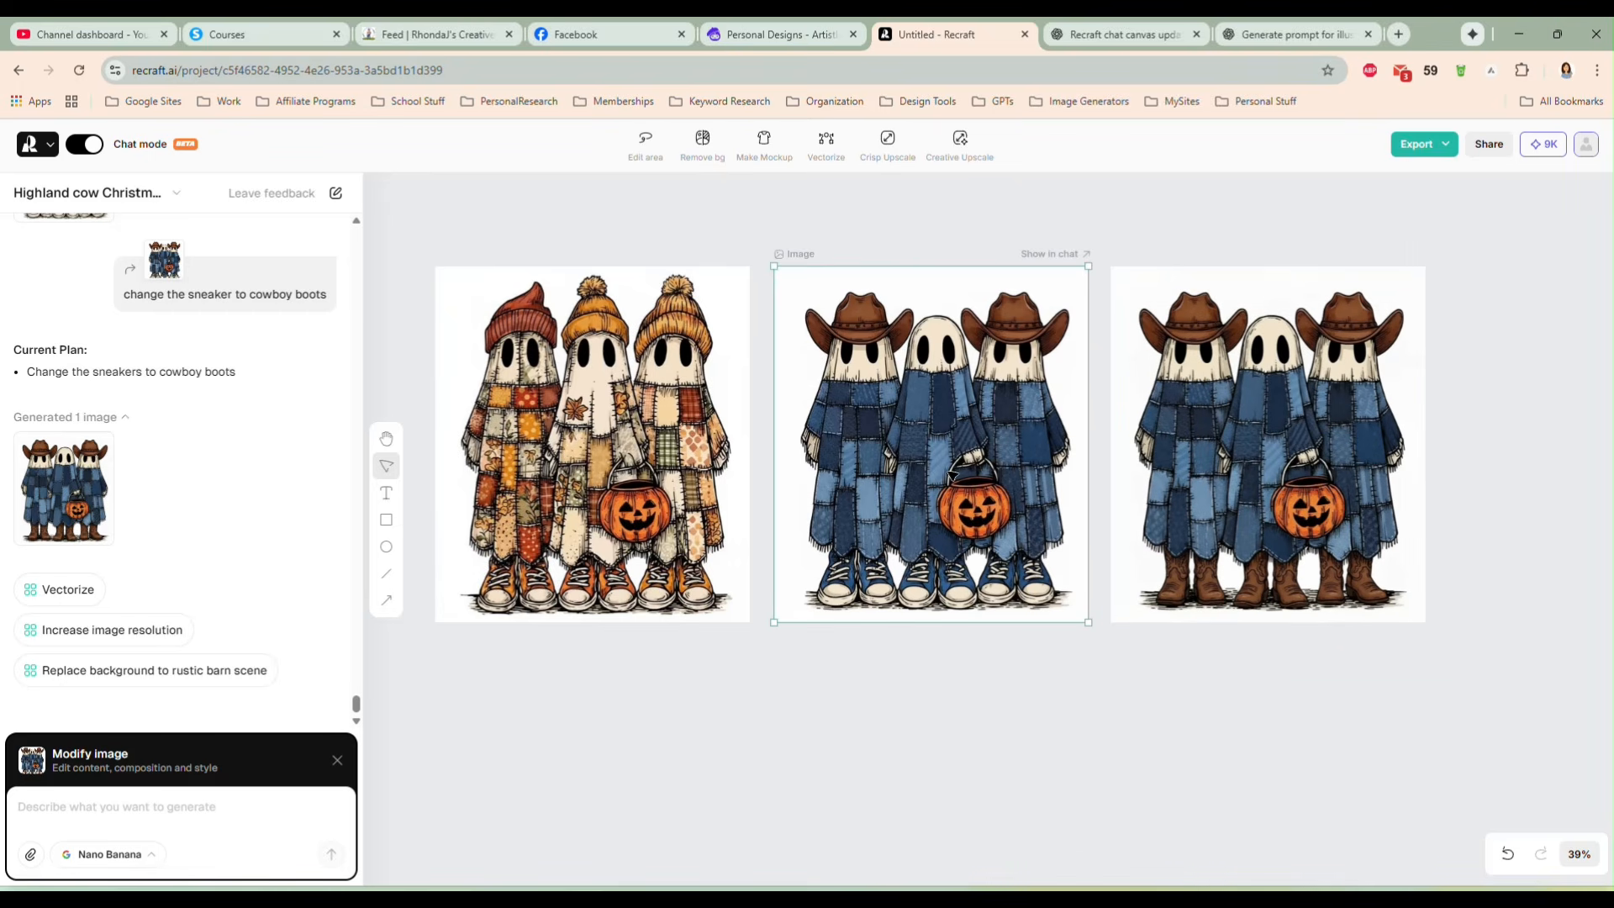
{"action": "key", "text": "Delete"}
{"action": "left_click_drag", "start_coordinate": [1138, 454], "coordinate": [820, 454]}
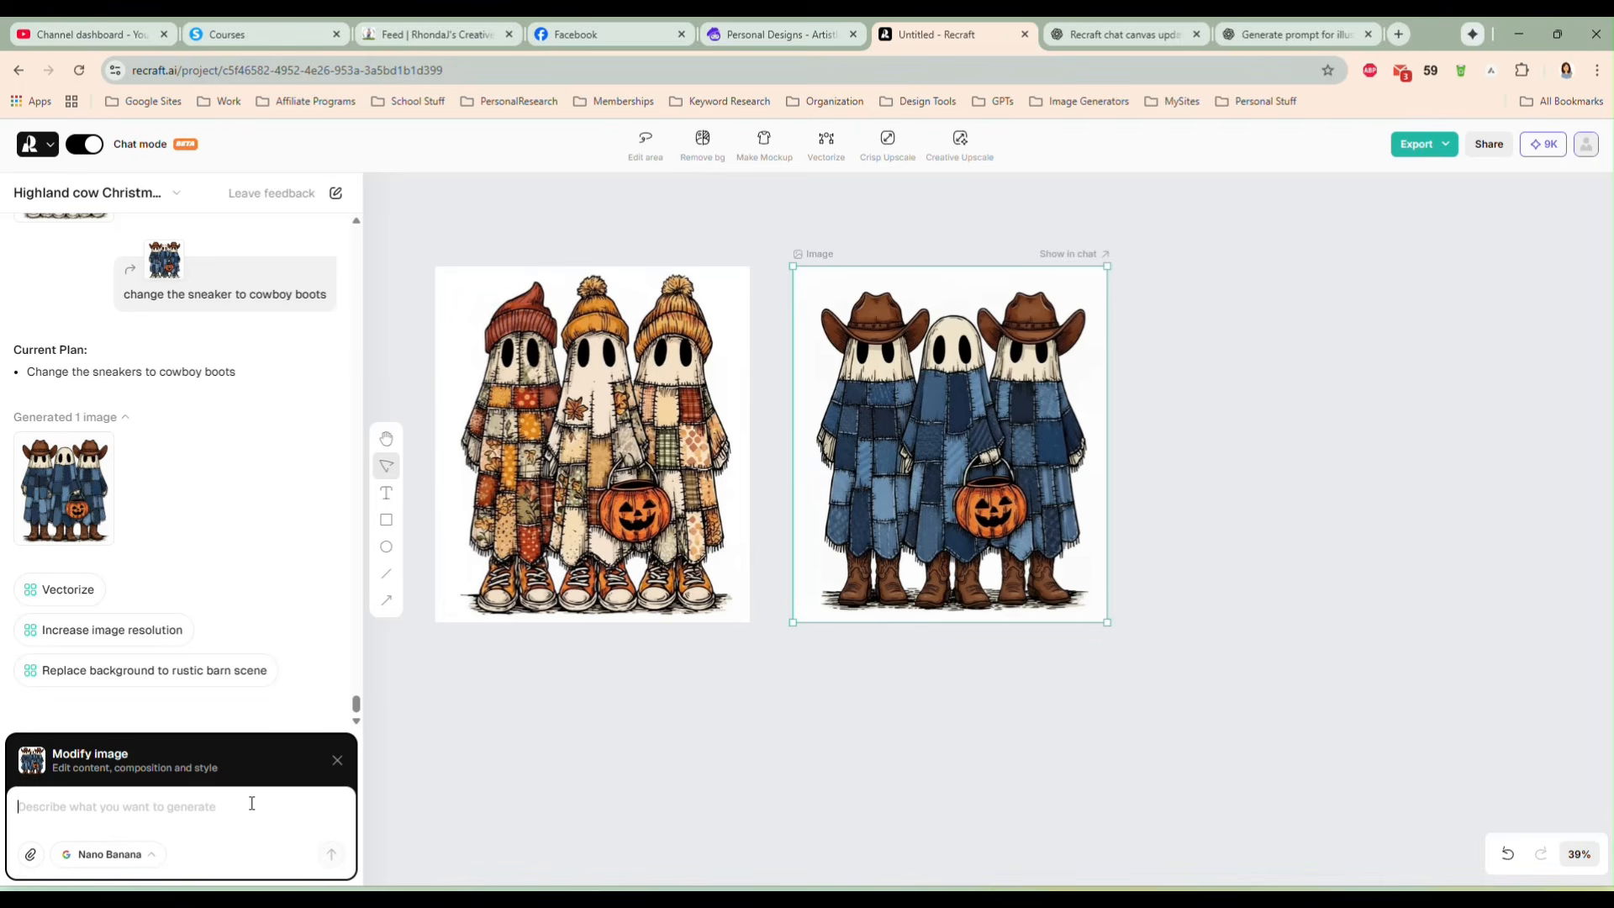
Step: Send the chat request "change the jack o lantern to a wood water bucket filled with candy" for the selected cowboy-boots ghosts image
{"action": "type", "text": "change the jack o"}
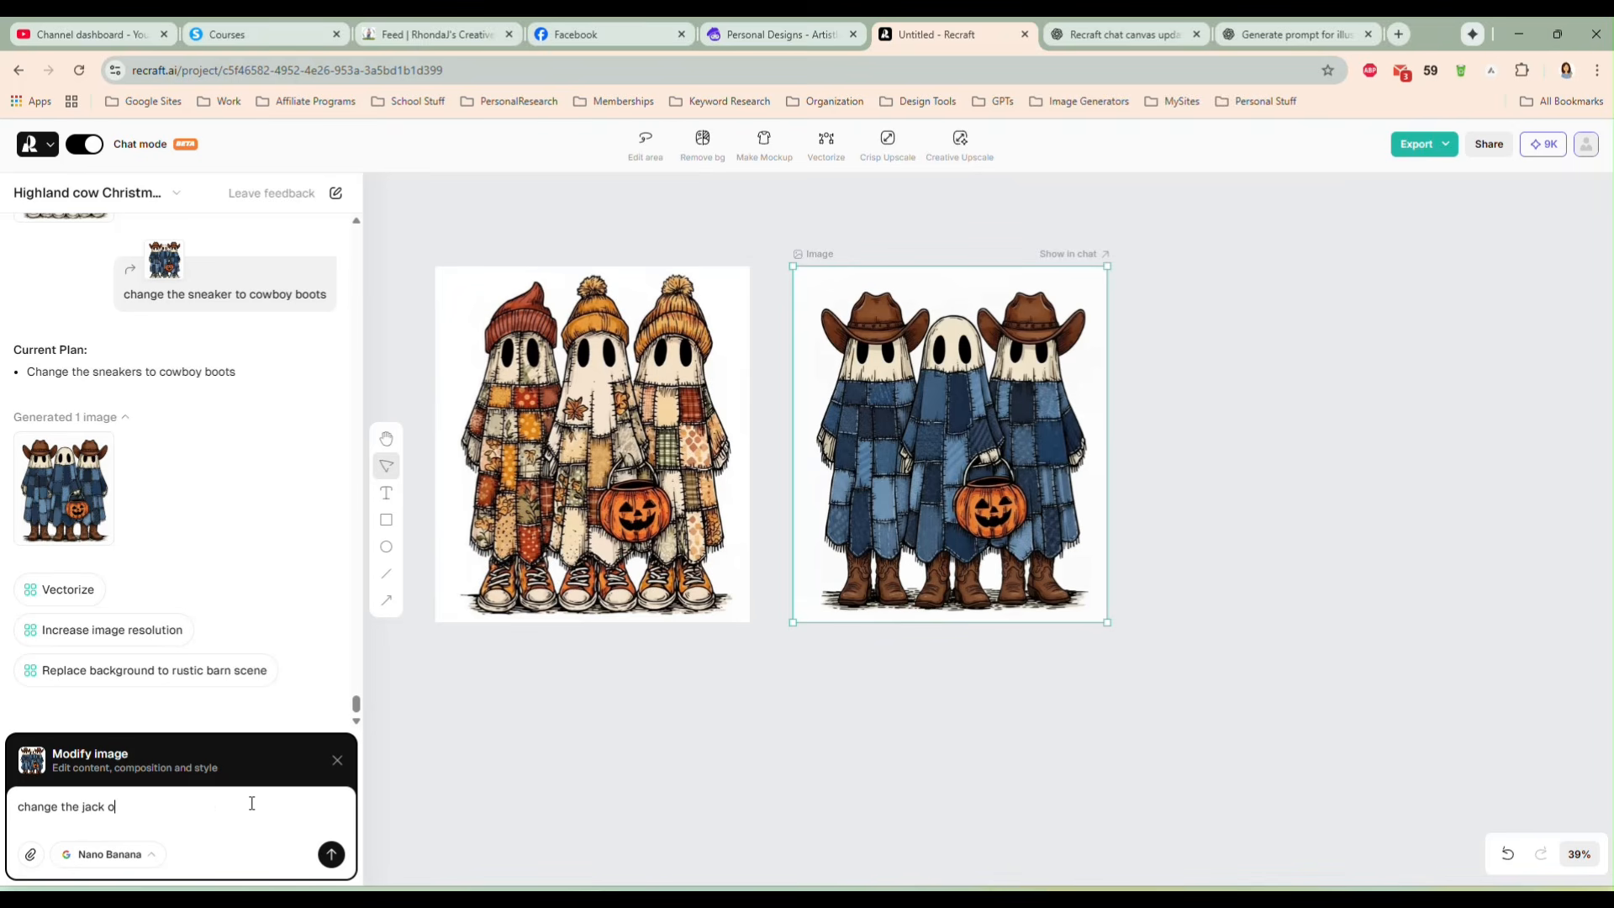
{"action": "type", "text": " lantern to a wood water bucket filled with candy"}
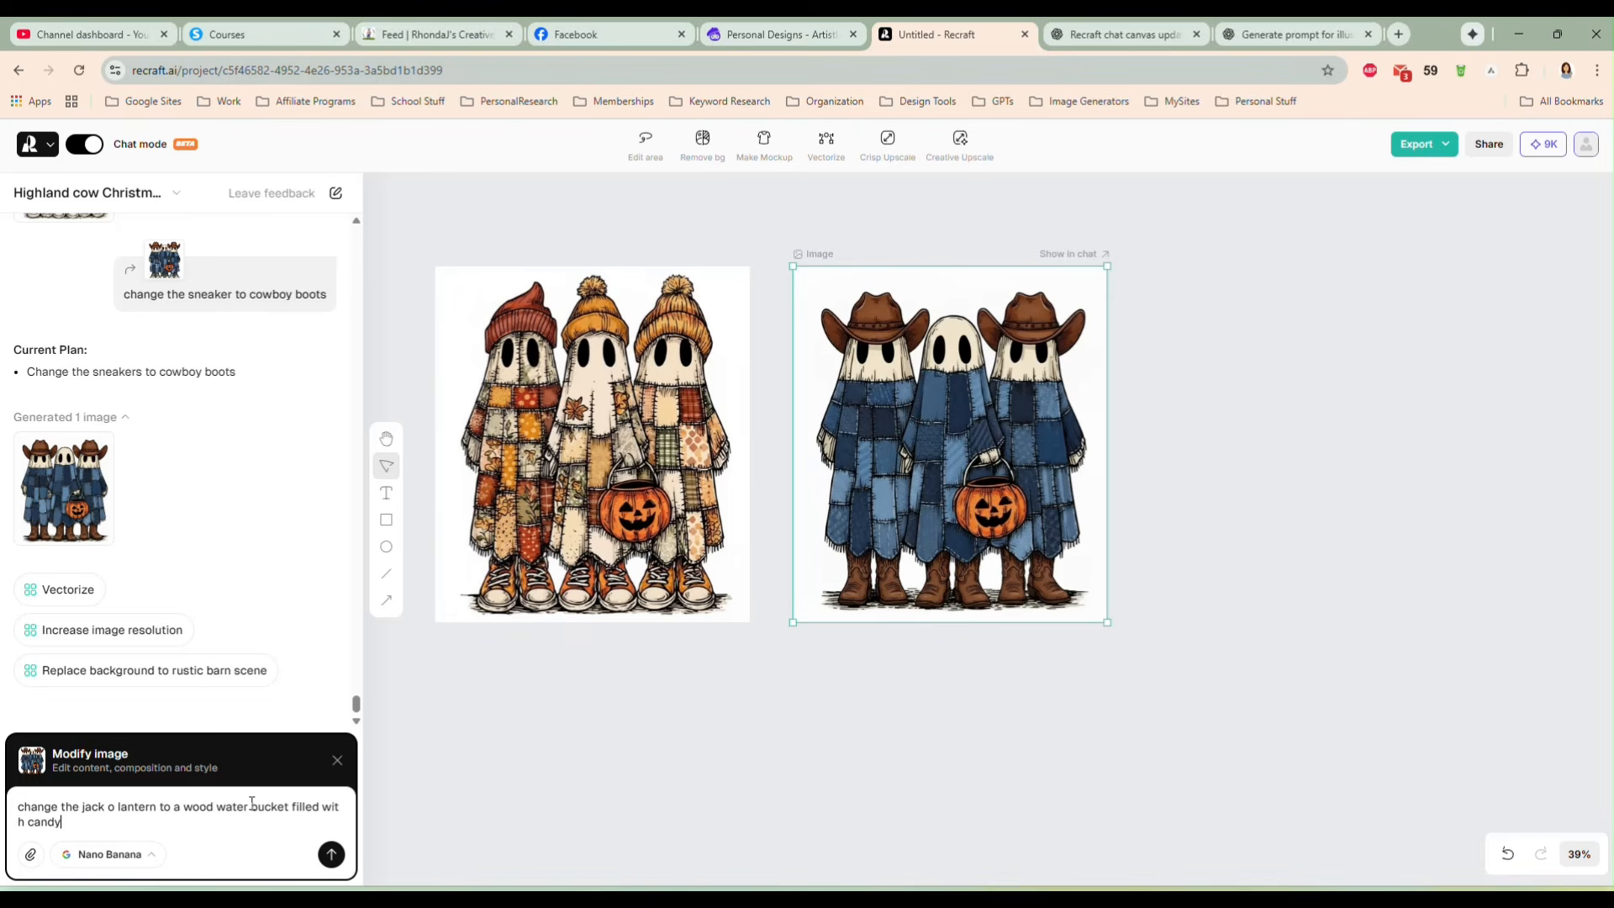
{"action": "key", "text": "Return"}
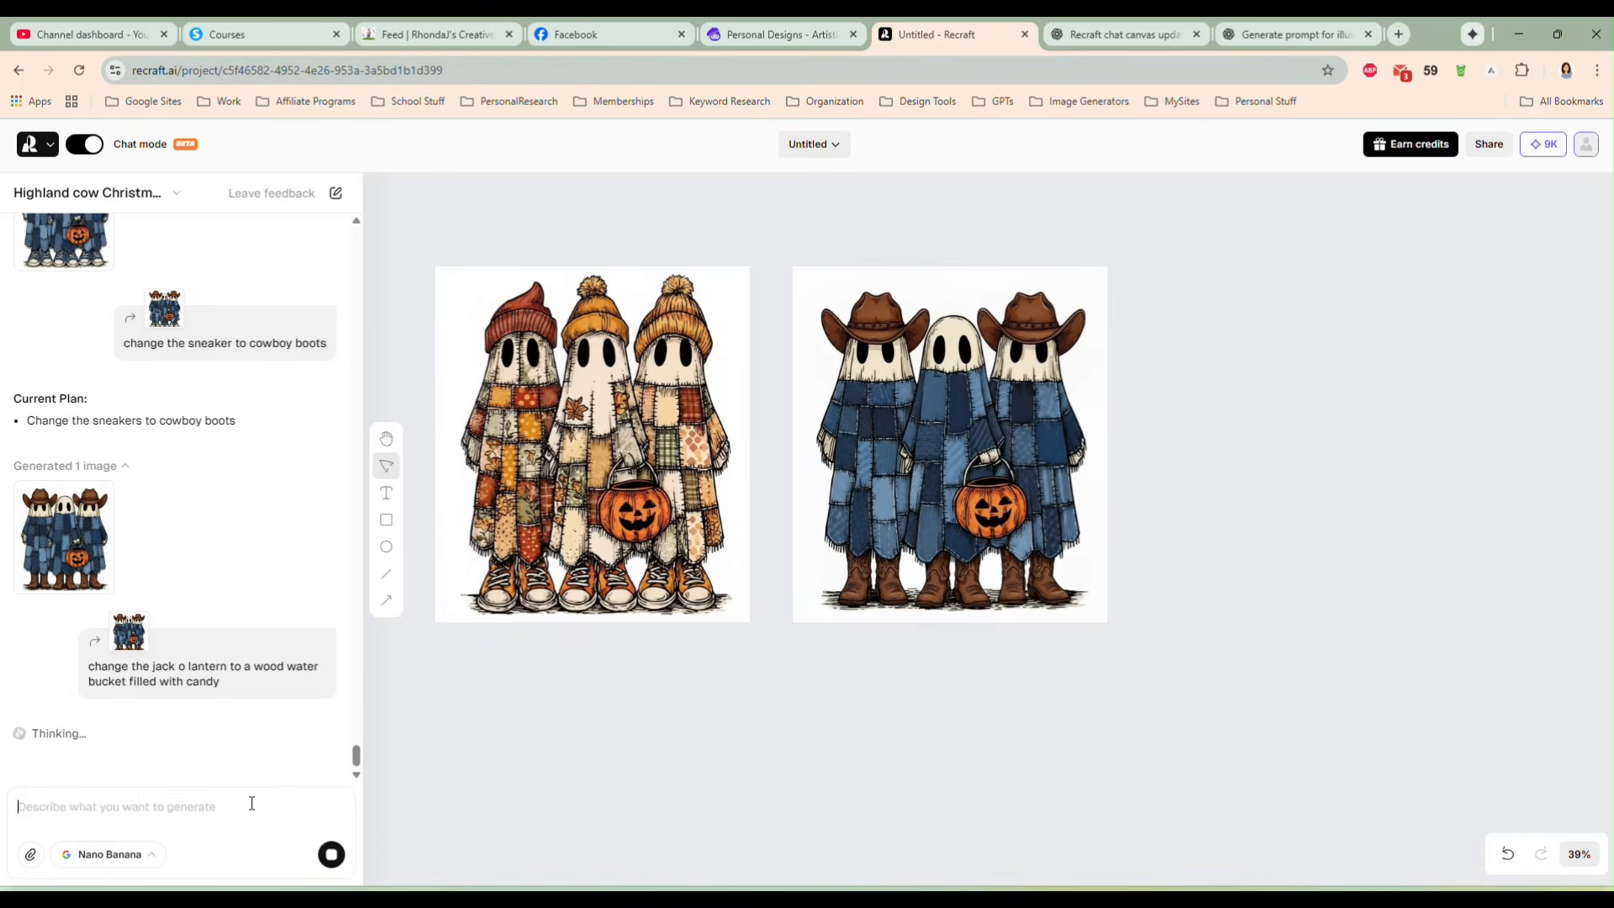
Step: Send the chat request "add a few rustic cowboy themed pumpkins at their feet to give it a Halloween vibe" for the candy-bucket ghosts image
{"action": "left_click", "coordinate": [950, 345]}
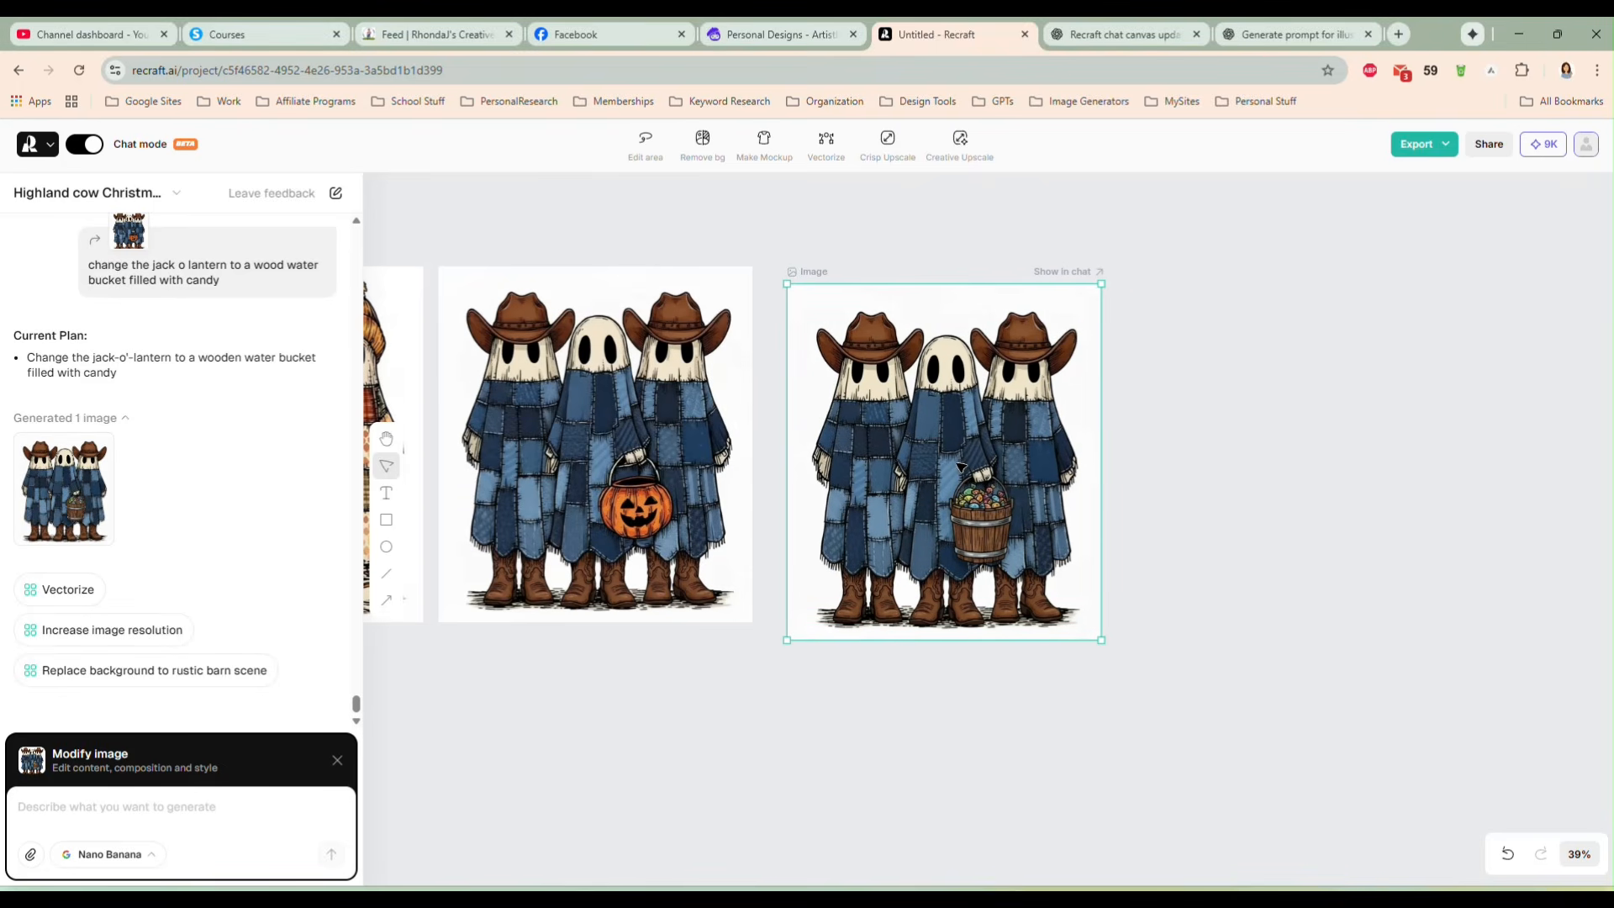
{"action": "scroll", "coordinate": [961, 467], "scroll_direction": "up", "scroll_amount": 5}
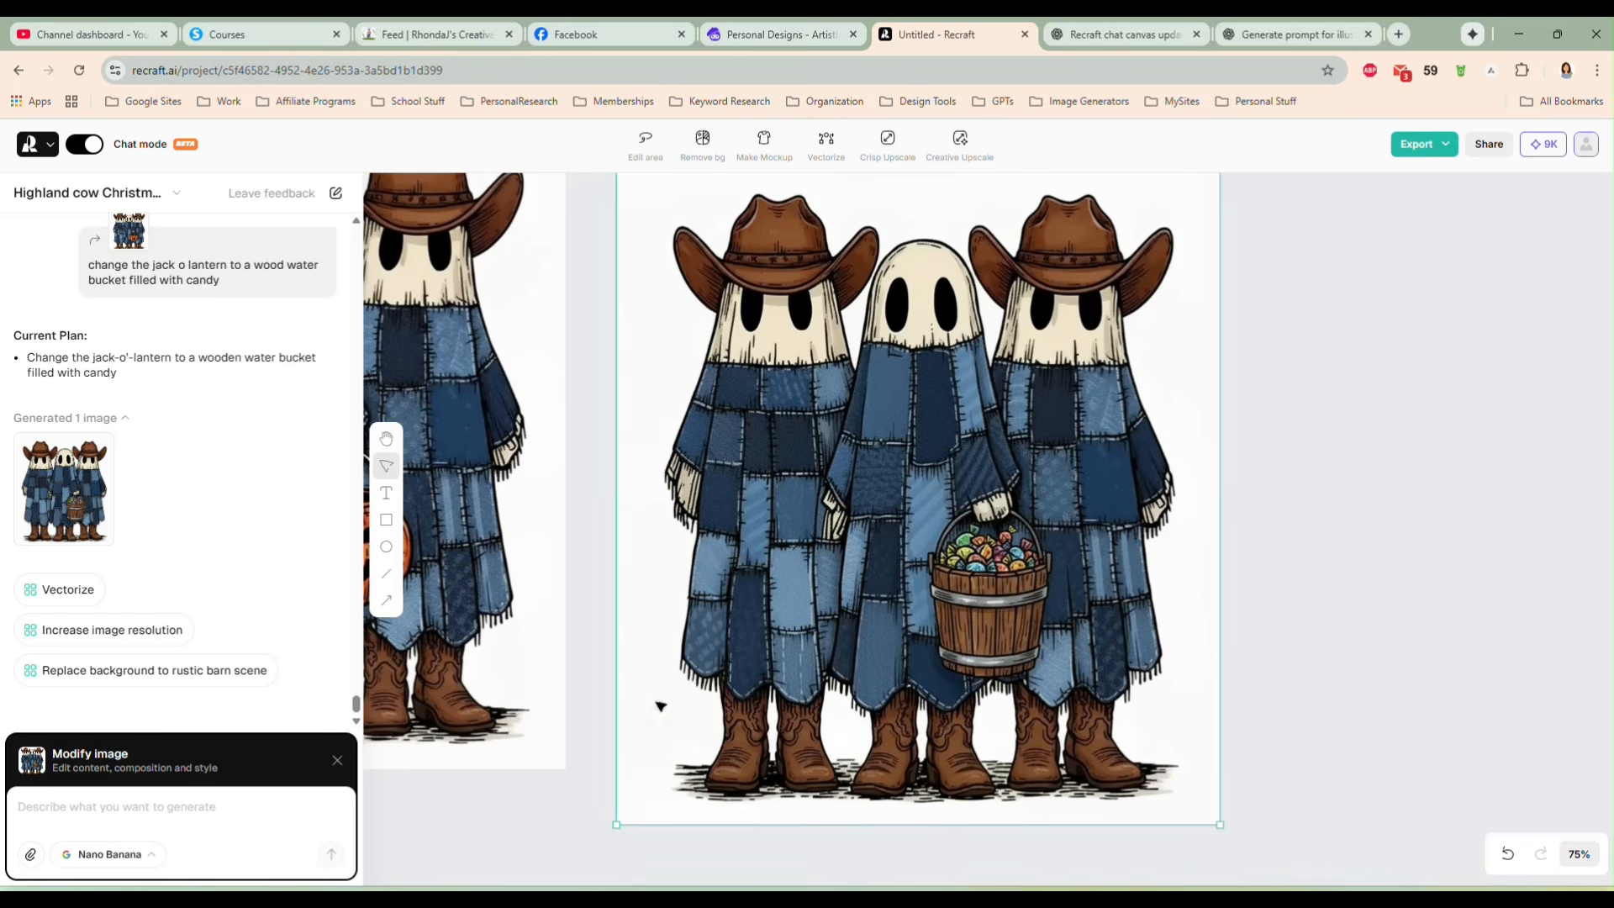
{"action": "left_click", "coordinate": [234, 813]}
{"action": "type", "text": "add a few"}
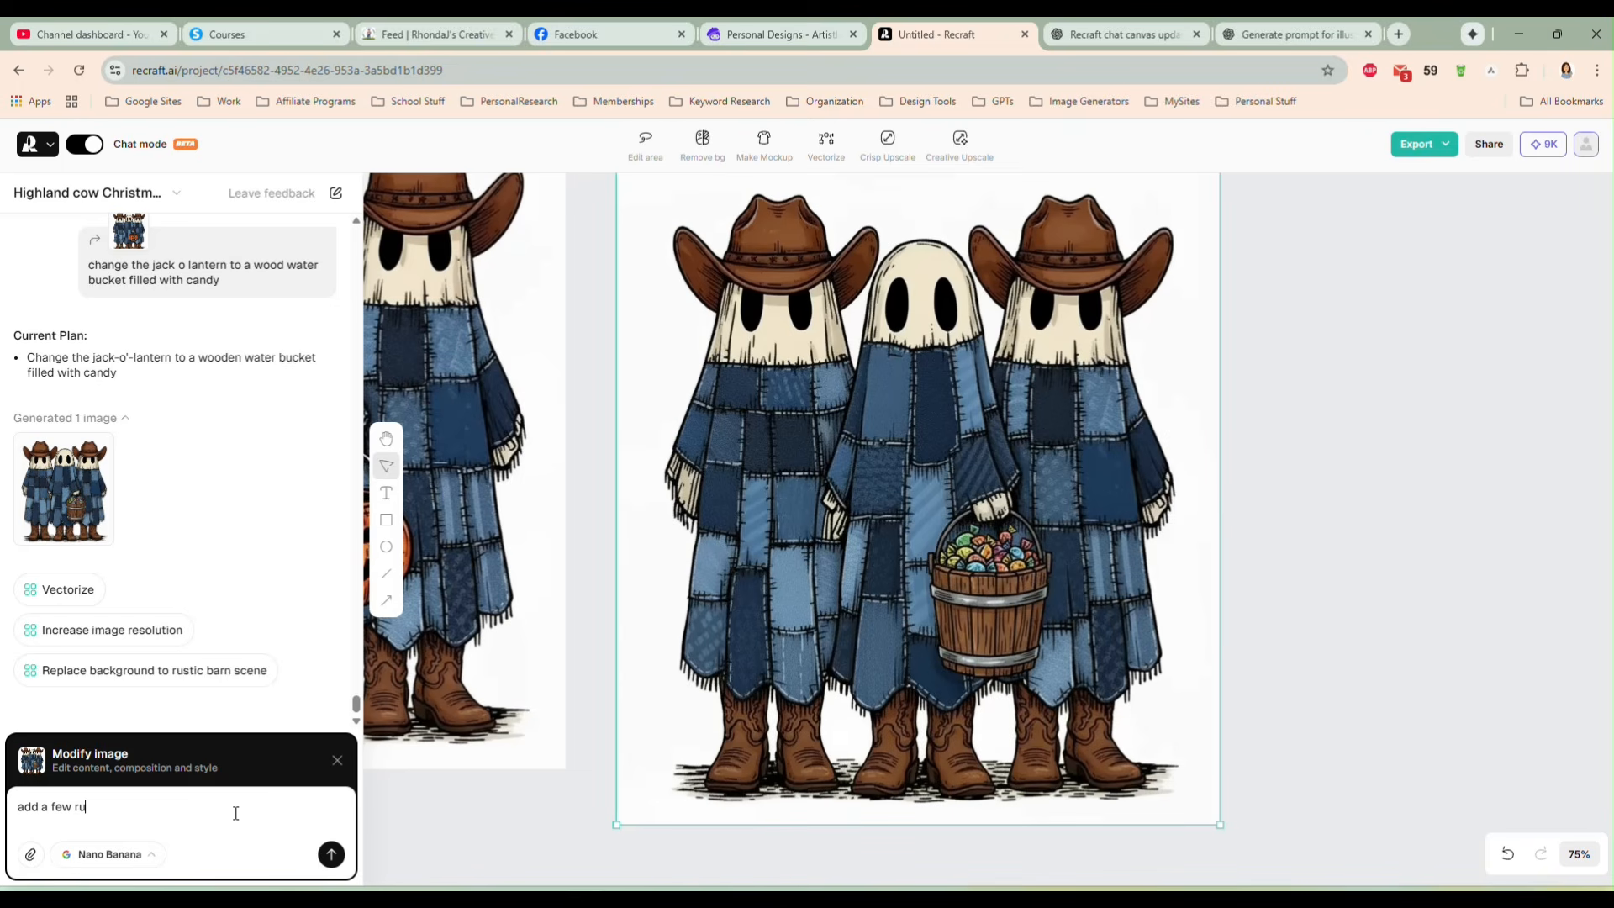
{"action": "type", "text": "rustic cowboy themed pumpkins at their feet to give i"}
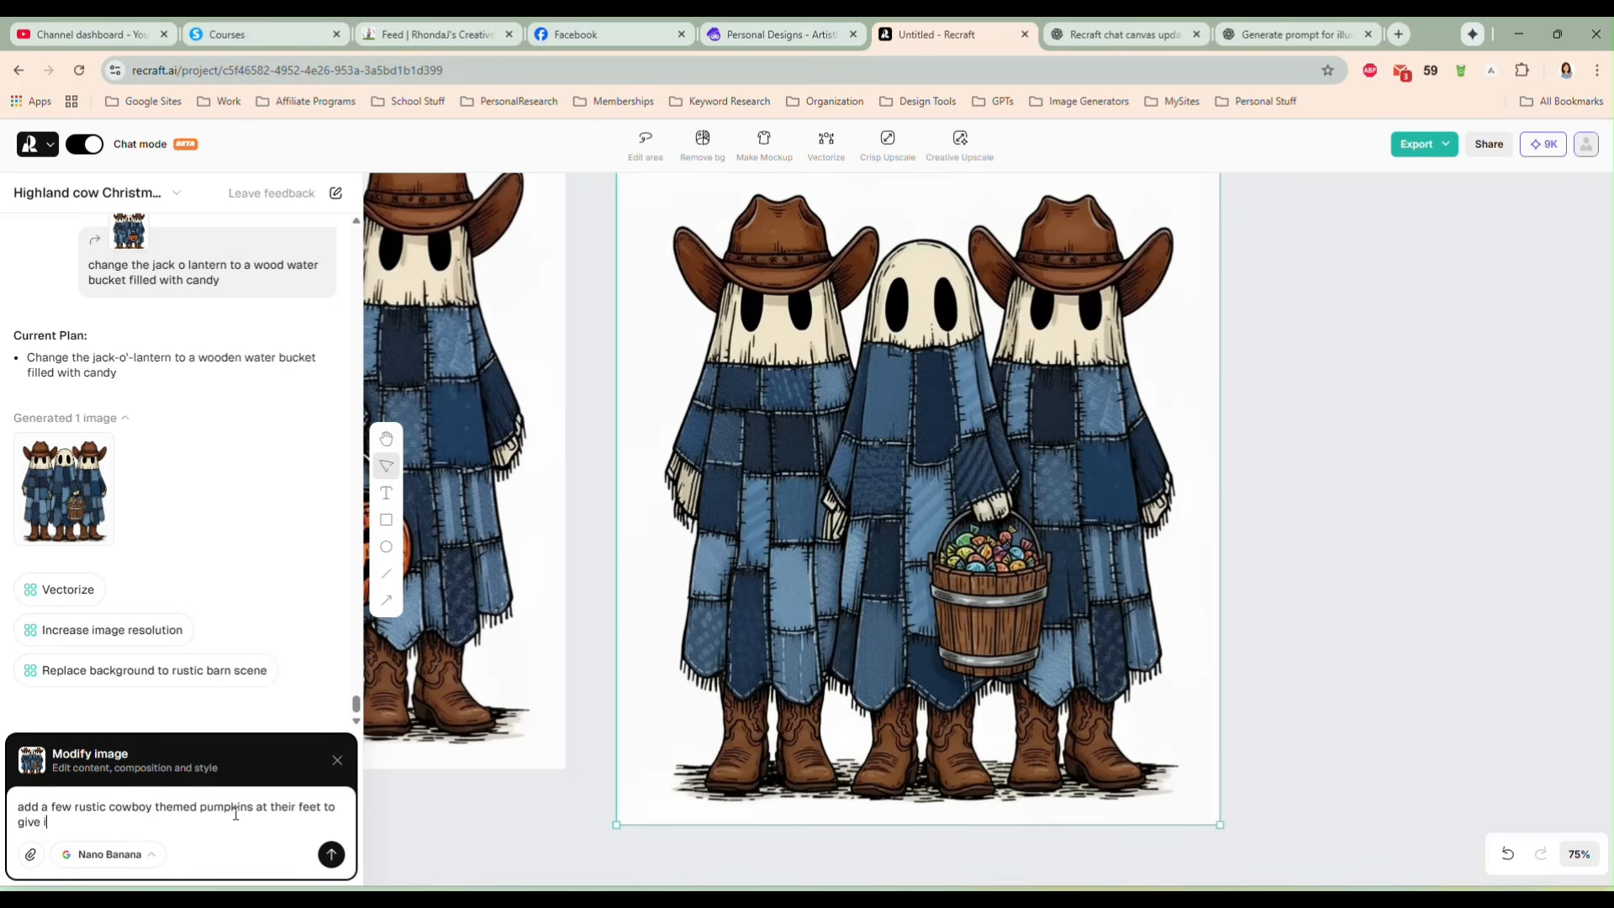
{"action": "type", "text": "t a Halloween vibe"}
{"action": "key", "text": "Return"}
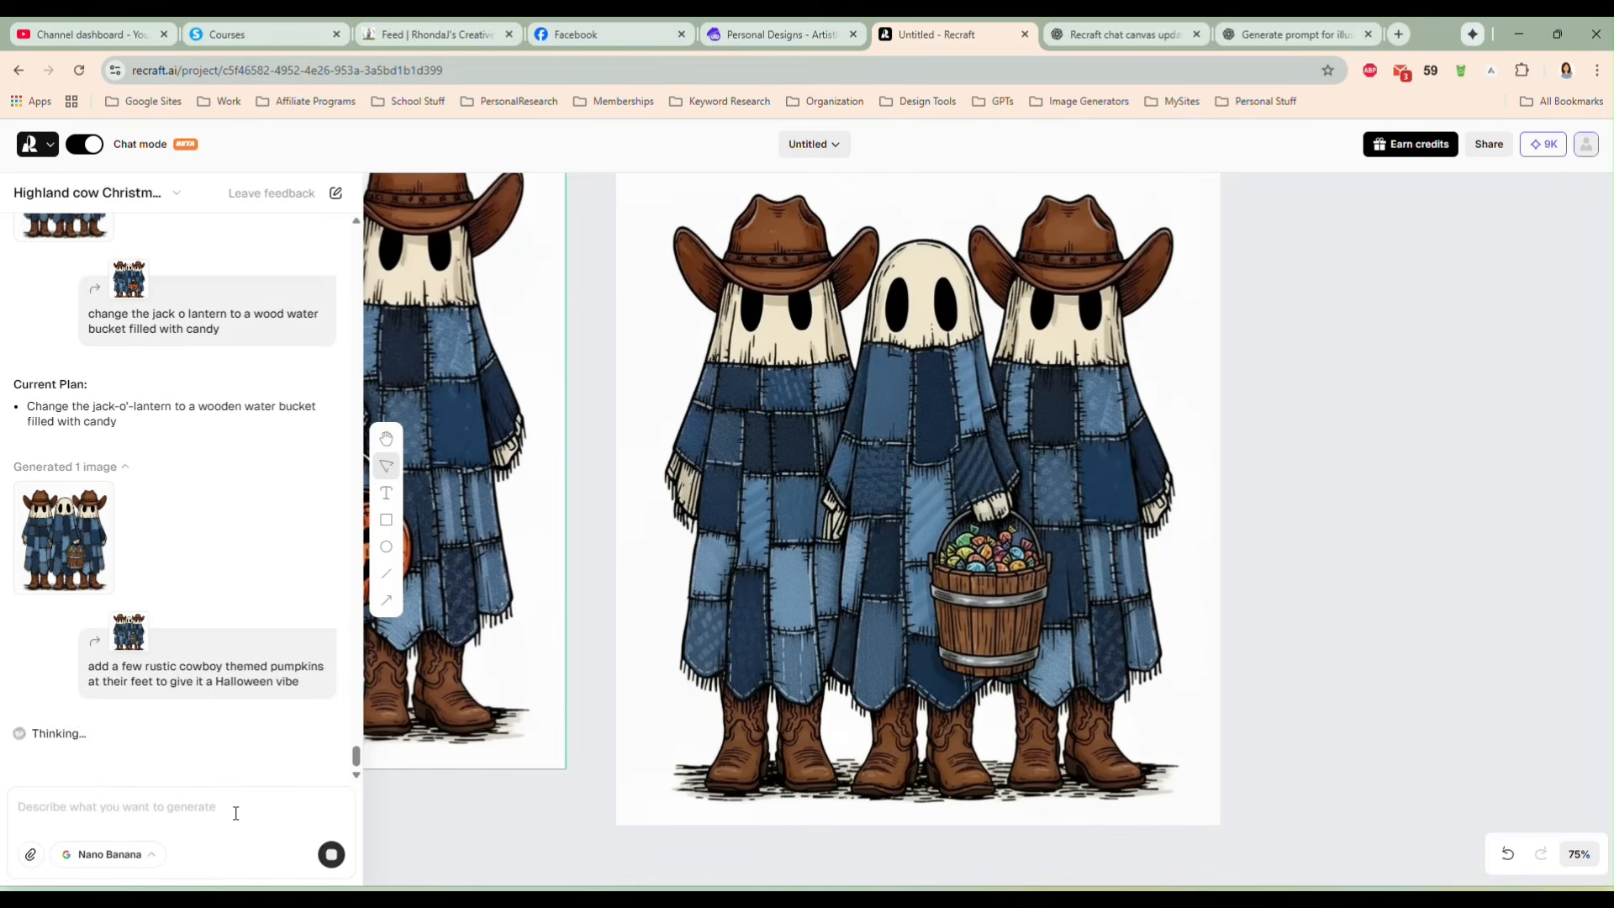
Step: Delete the denim ghosts image with the jack-o'-lantern and bring the patchwork ghosts and the candy-bucket version side by side, upper edges level
{"action": "scroll", "coordinate": [992, 481], "scroll_direction": "down", "scroll_amount": 1}
{"action": "scroll", "coordinate": [924, 505], "scroll_direction": "up", "scroll_amount": 1}
{"action": "scroll", "coordinate": [885, 521], "scroll_direction": "down", "scroll_amount": 4}
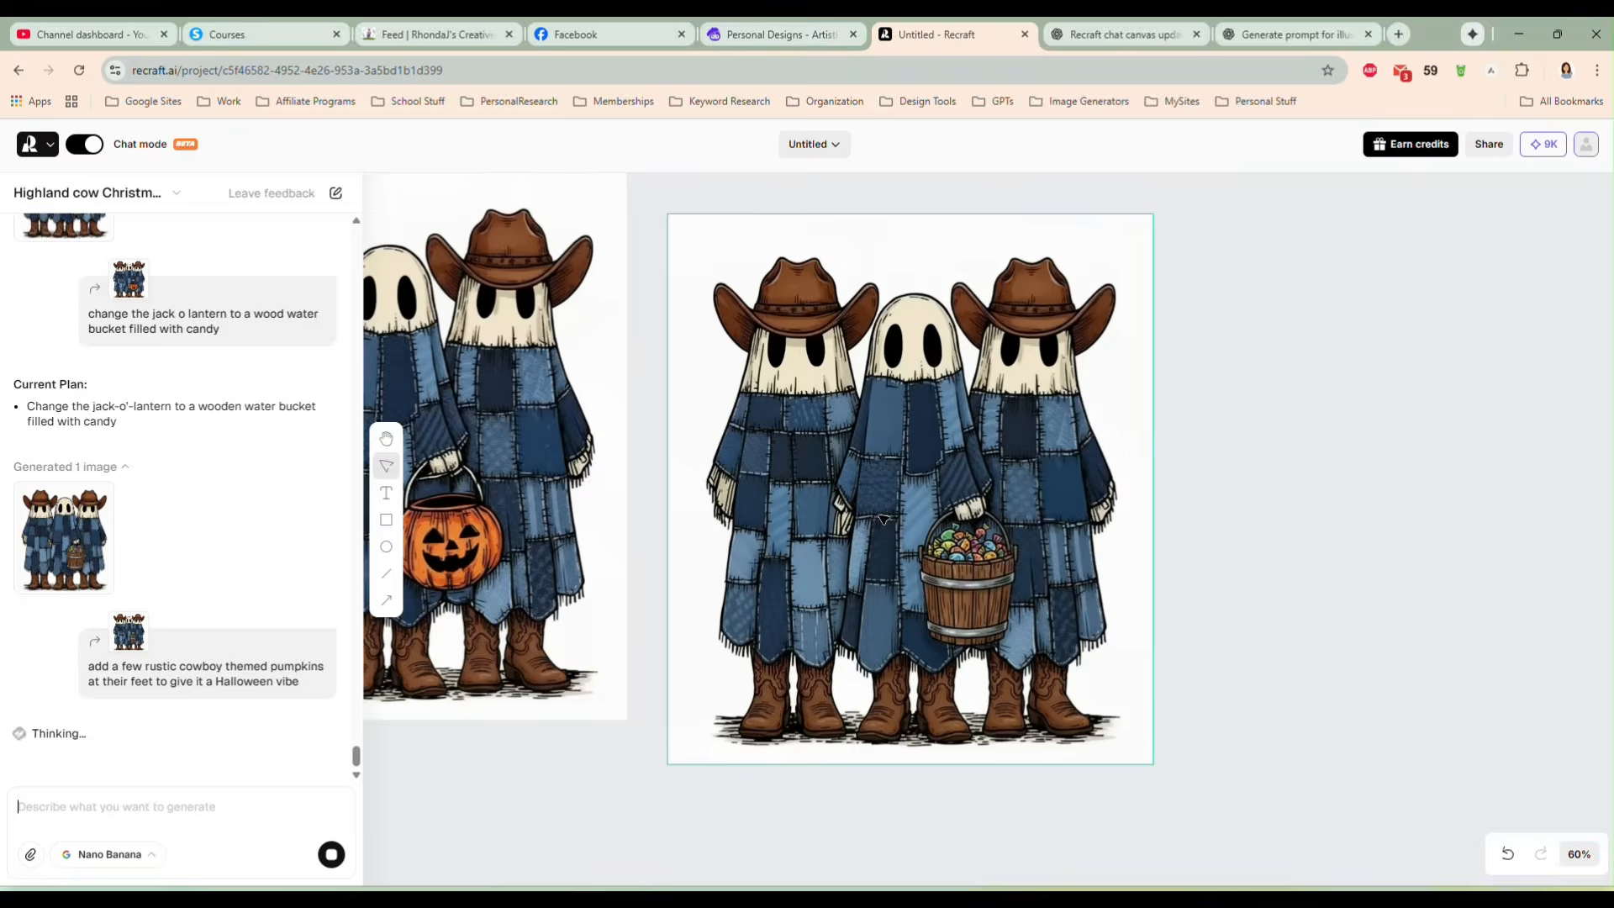
{"action": "left_click_drag", "start_coordinate": [710, 756], "coordinate": [1063, 724]}
{"action": "left_click", "coordinate": [529, 448]}
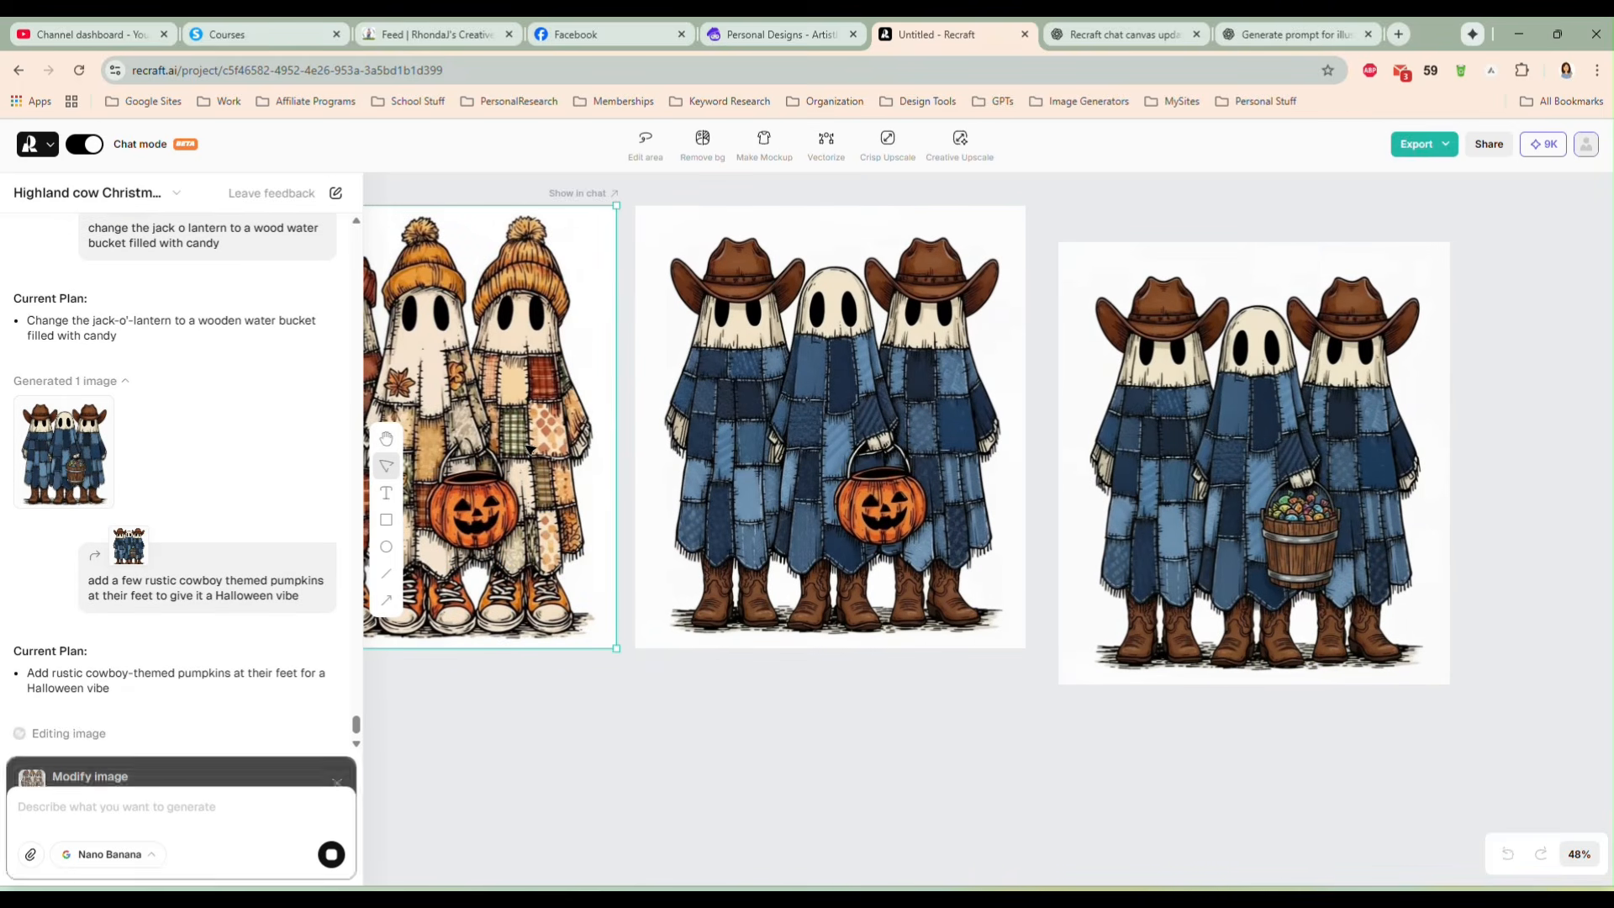
{"action": "left_click", "coordinate": [788, 468]}
{"action": "key", "text": "Delete"}
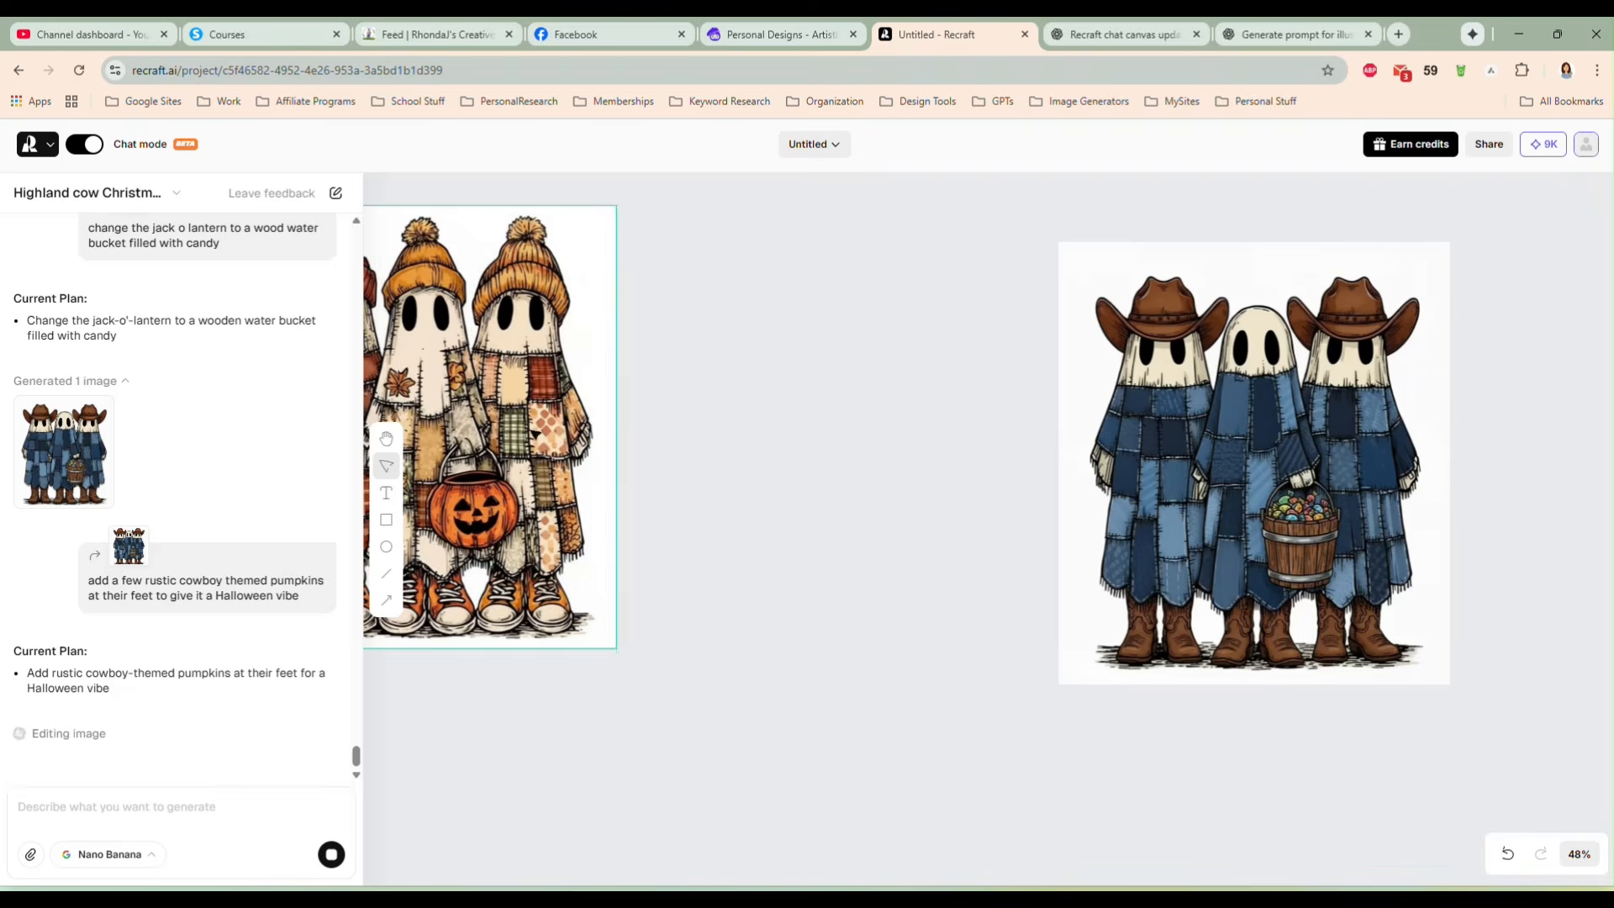
{"action": "left_click", "coordinate": [470, 439]}
{"action": "left_click_drag", "start_coordinate": [471, 439], "coordinate": [758, 463]}
{"action": "left_click_drag", "start_coordinate": [1236, 444], "coordinate": [1130, 433]}
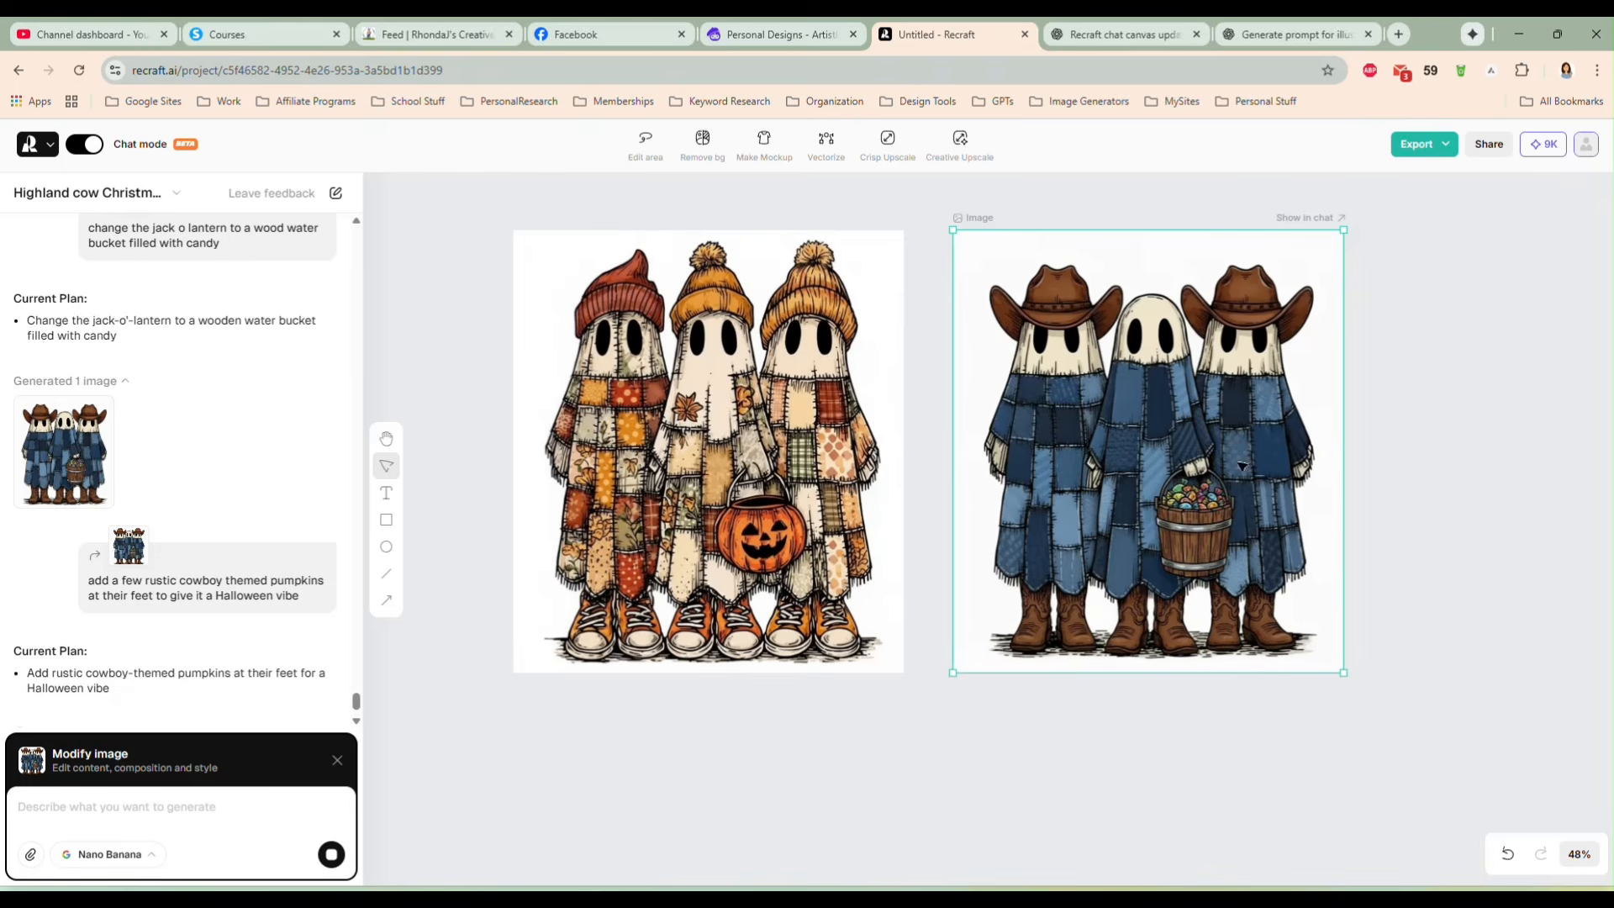
{"action": "key", "text": "h"}
{"action": "left_click_drag", "start_coordinate": [1367, 559], "coordinate": [1294, 558]}
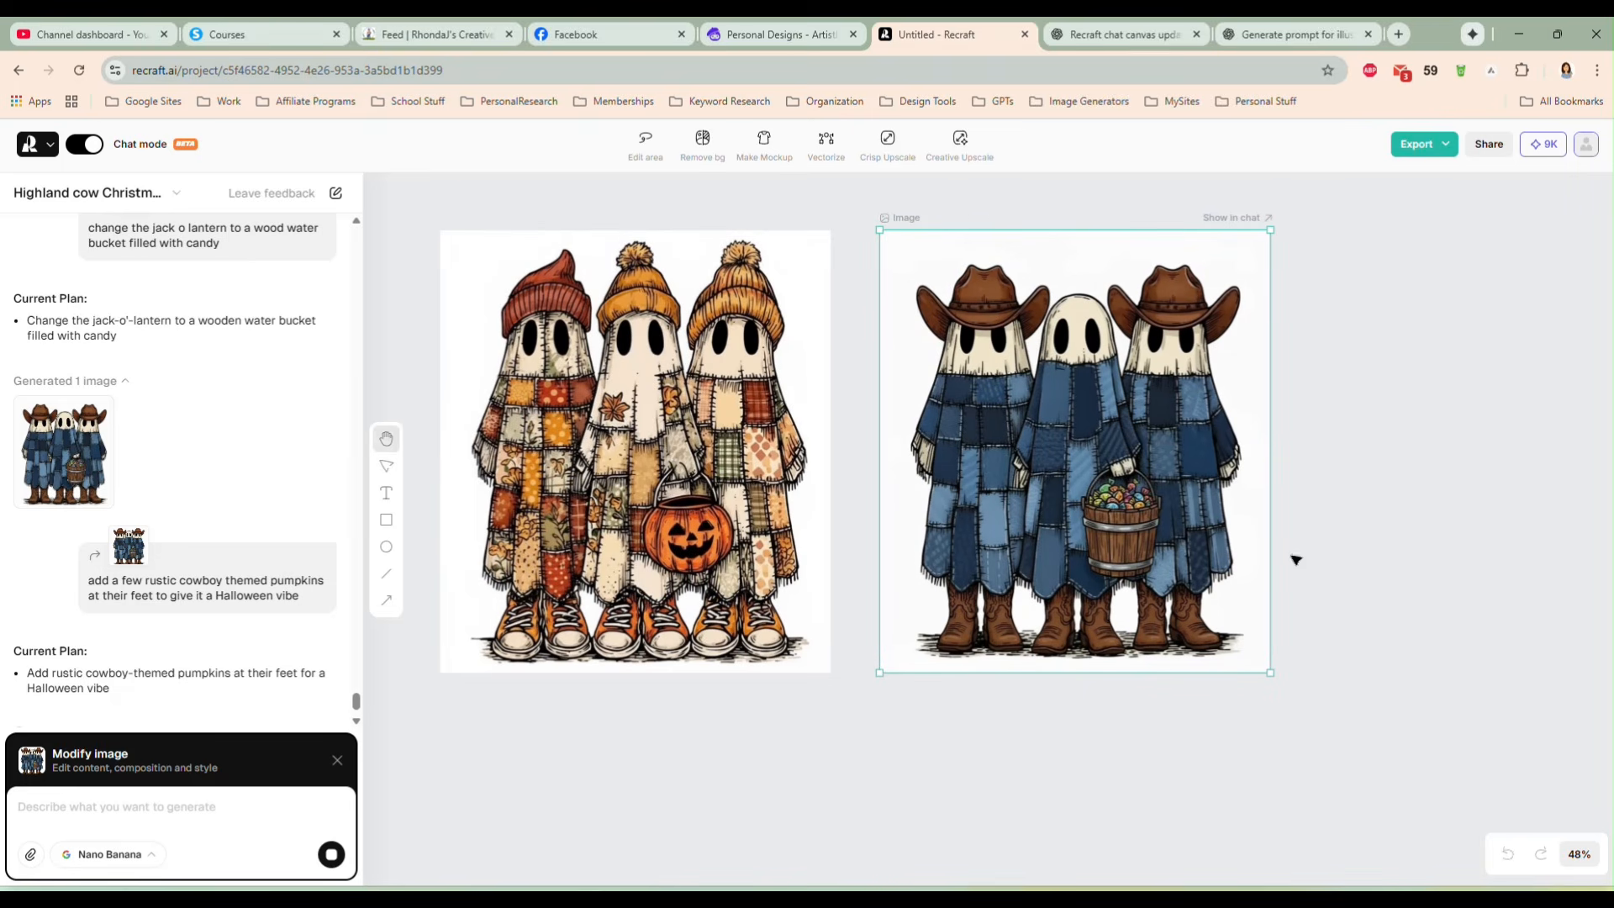
{"action": "key", "text": "v"}
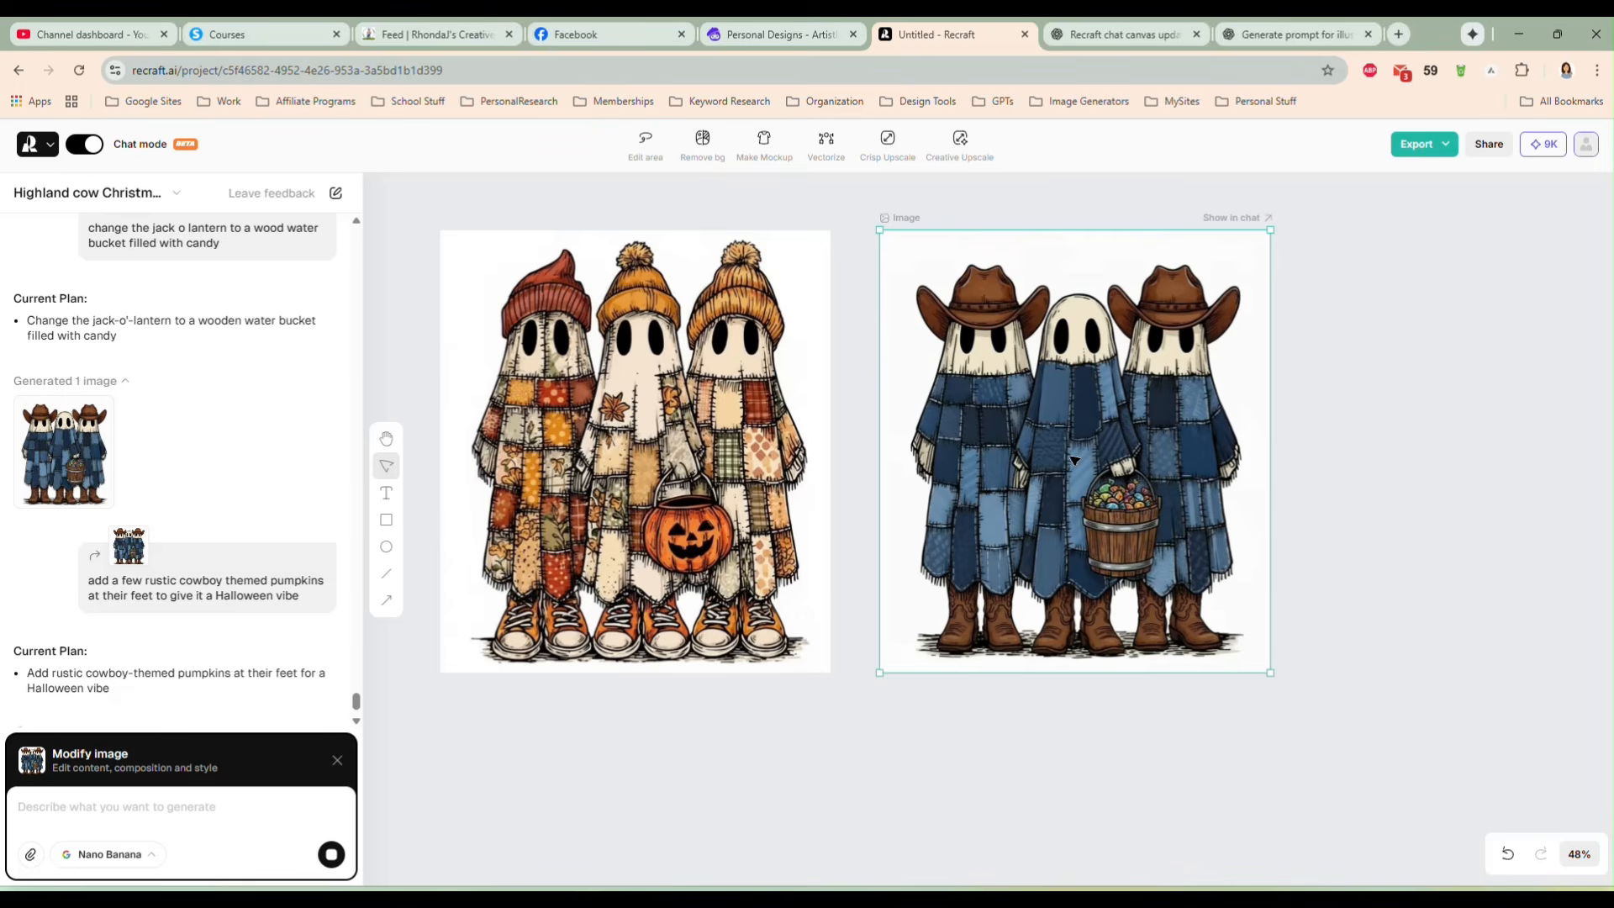
{"action": "key", "text": "h"}
{"action": "left_click_drag", "start_coordinate": [1035, 460], "coordinate": [998, 463]}
{"action": "key", "text": "v"}
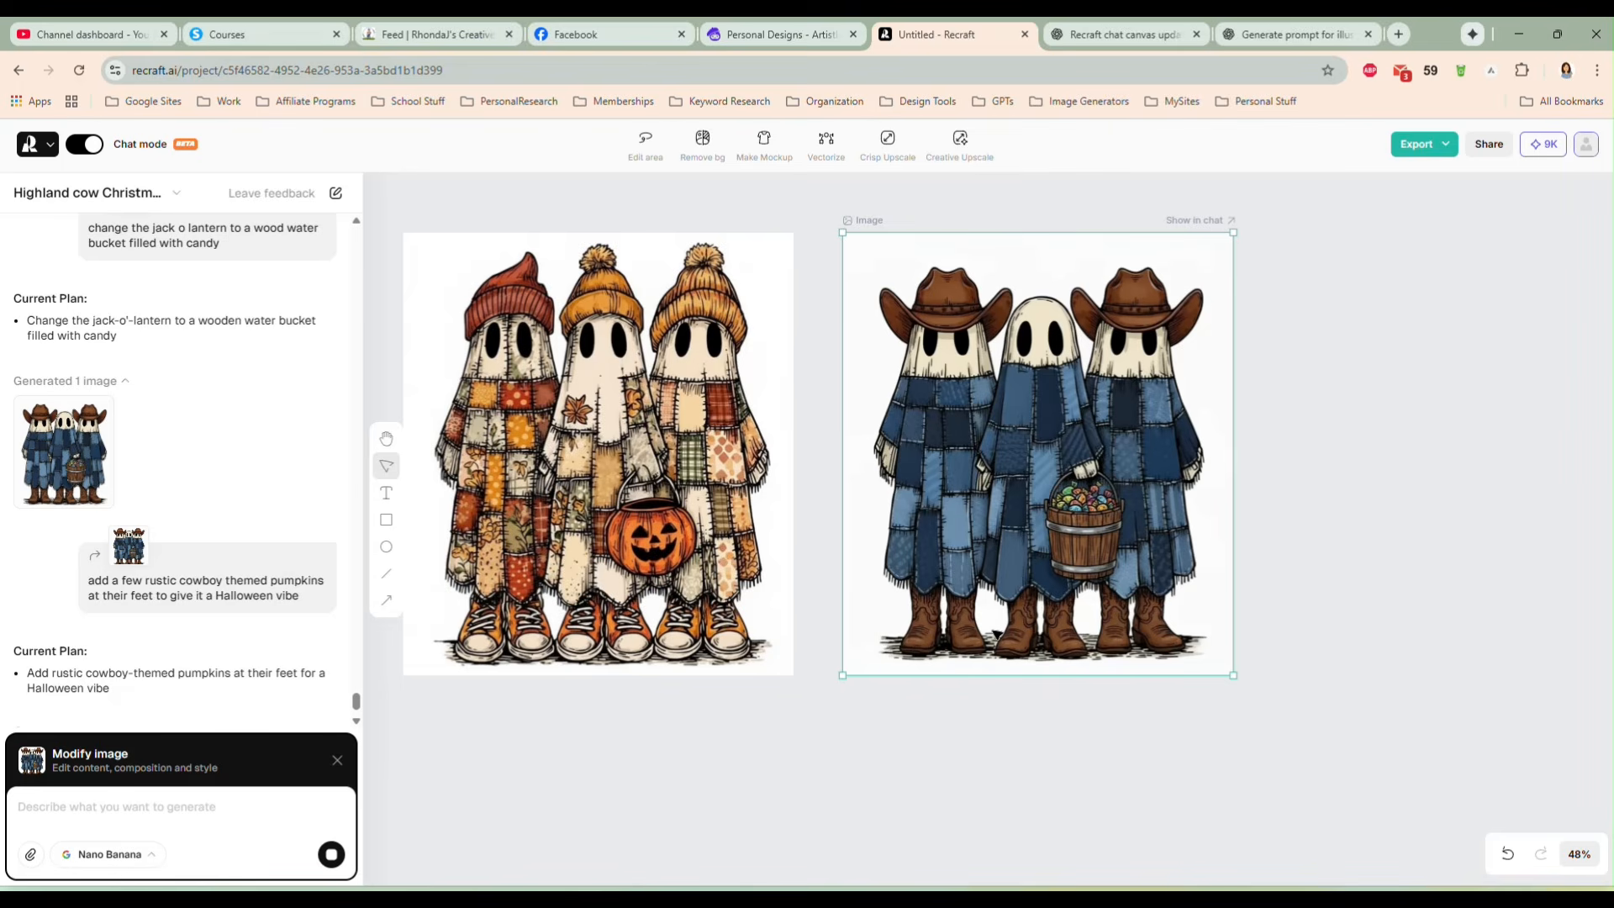
{"action": "key", "text": "h"}
{"action": "mouse_move", "coordinate": [1137, 494]}
{"action": "left_mouse_down"}
{"action": "mouse_move", "coordinate": [1125, 474]}
{"action": "mouse_move", "coordinate": [1113, 484]}
{"action": "left_mouse_up"}
{"action": "key", "text": "v"}
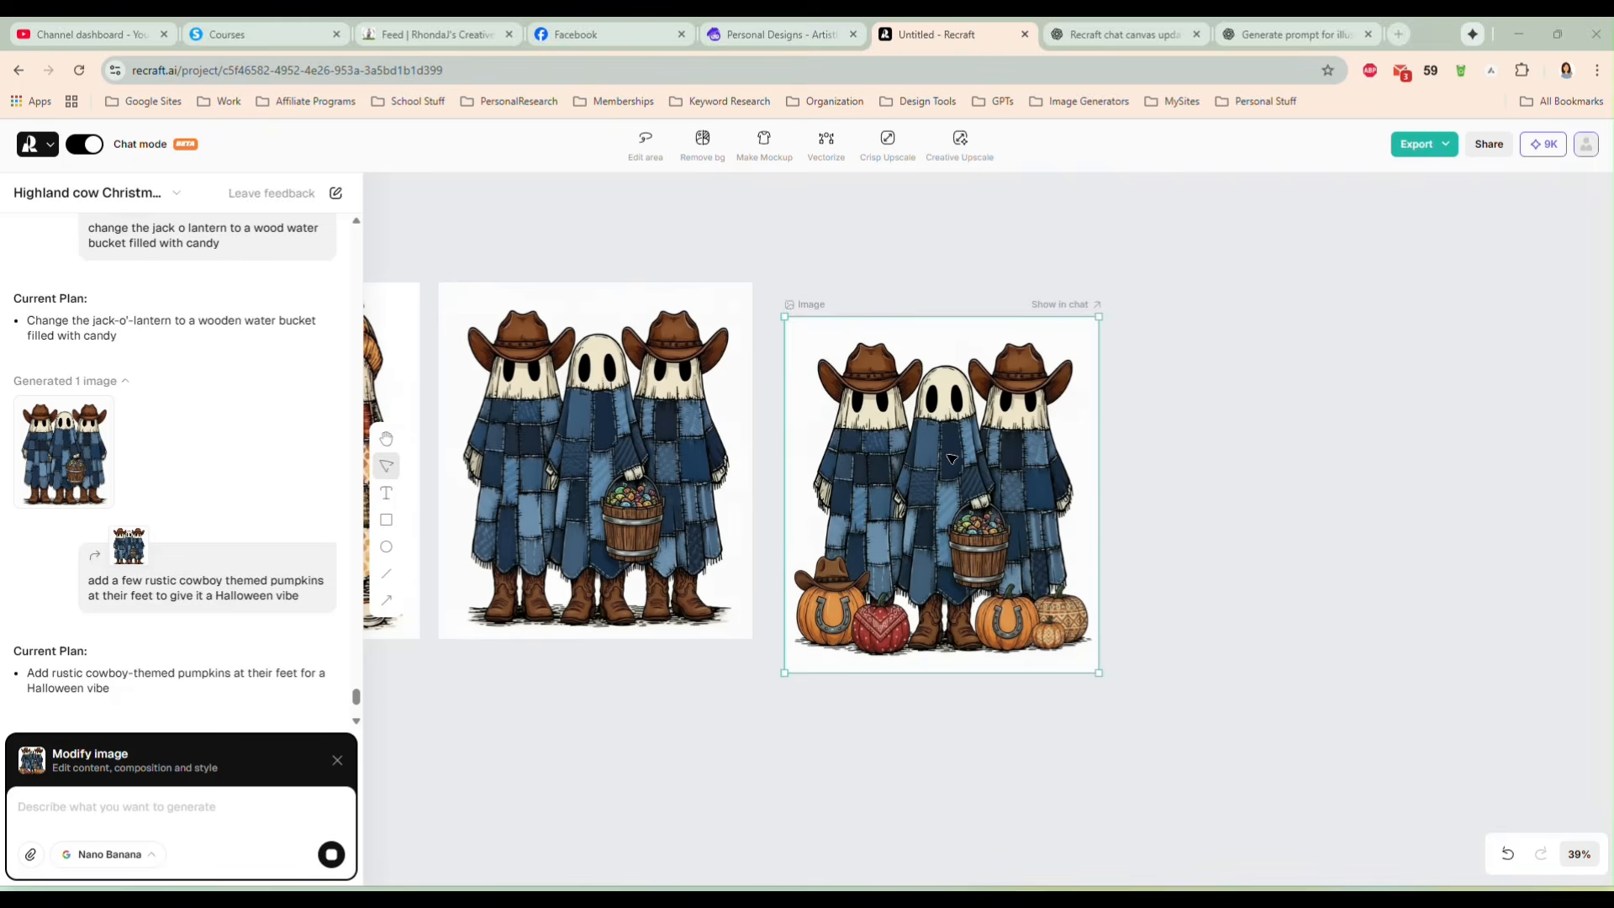
Step: Request for the pumpkin ghosts image: "Add the text "Howdy Halloween" above the ghosts in a creepy western style font hang some spiders from the text"
{"action": "scroll", "coordinate": [965, 469], "scroll_direction": "up", "scroll_amount": 5}
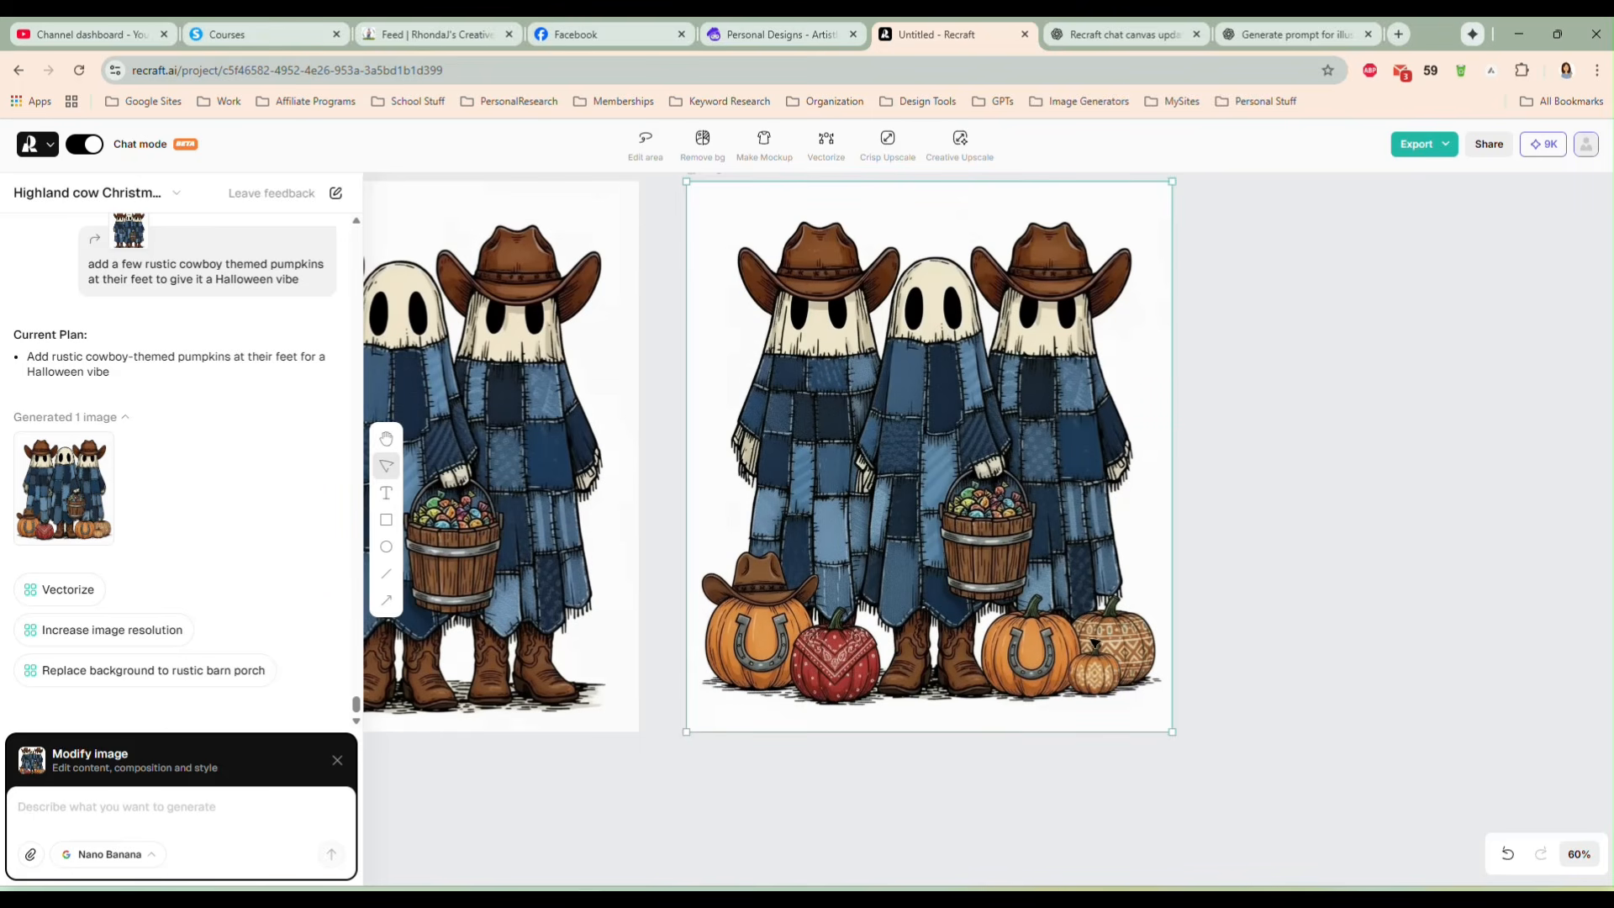
{"action": "left_click_drag", "start_coordinate": [976, 652], "coordinate": [1002, 707]}
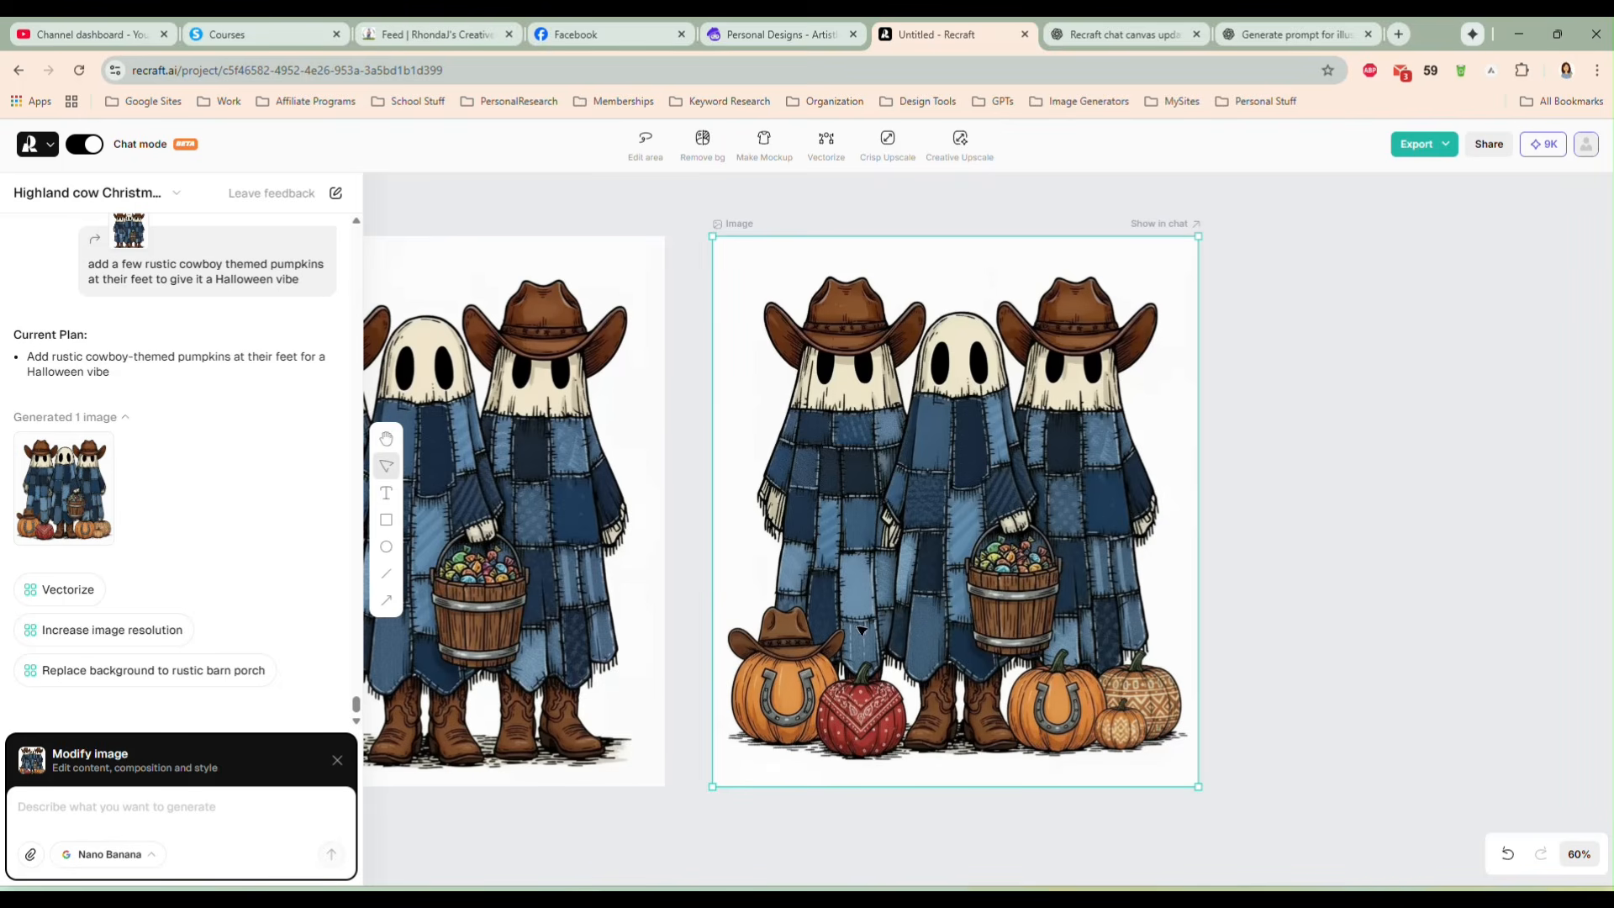
{"action": "left_click_drag", "start_coordinate": [945, 649], "coordinate": [984, 622]}
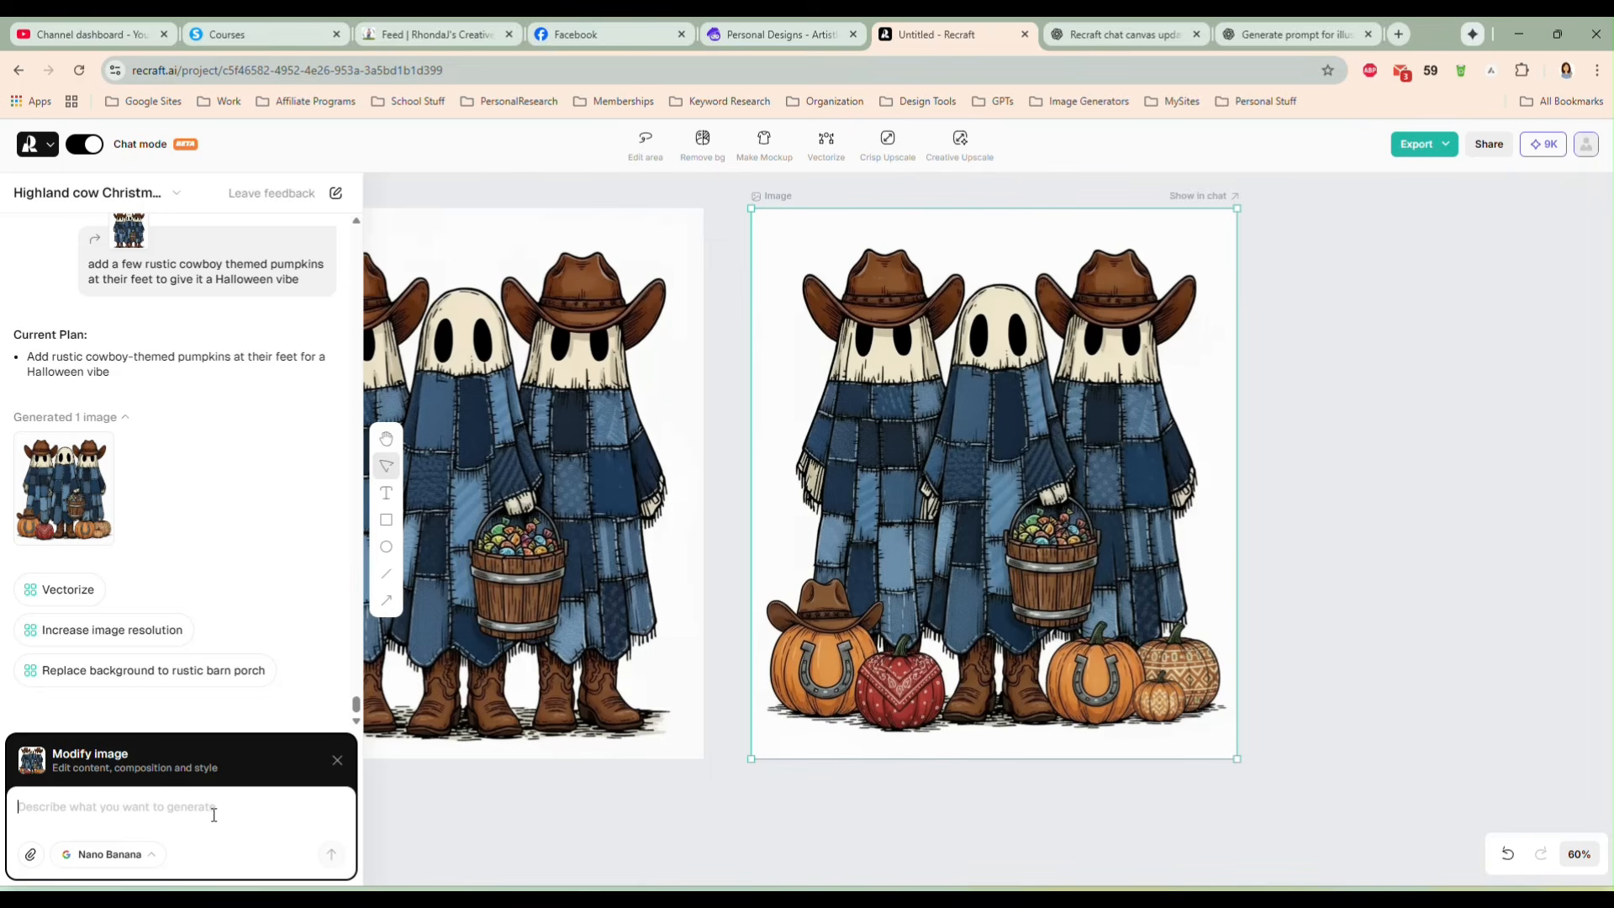
{"action": "type", "text": "Add"}
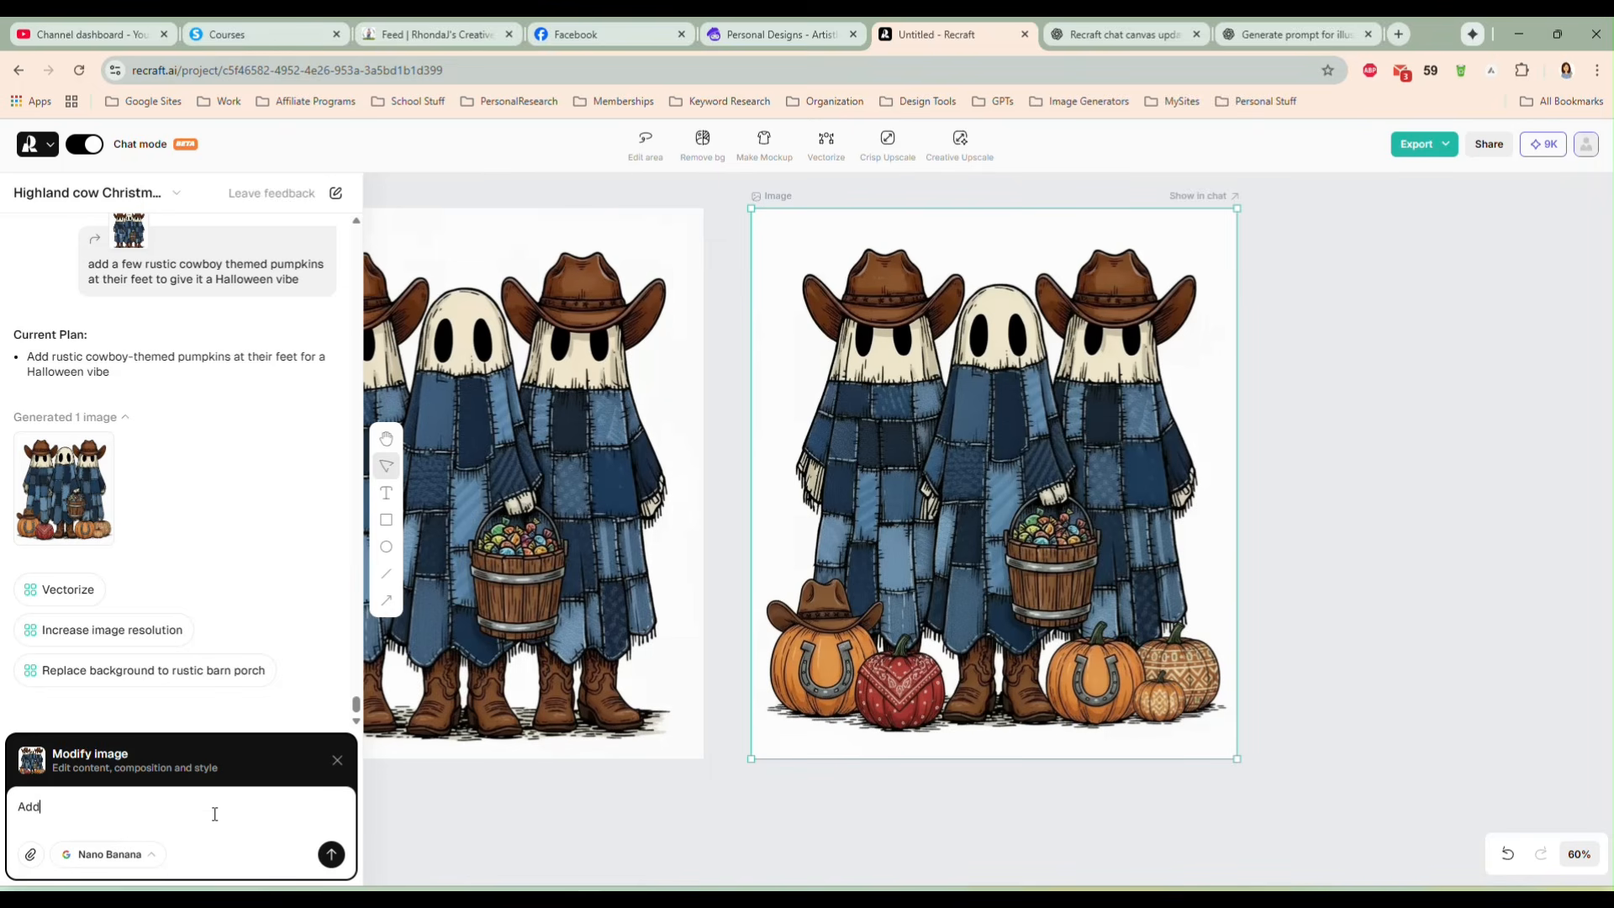
{"action": "type", "text": " the text \"Howdy Halloween\" above the gh"}
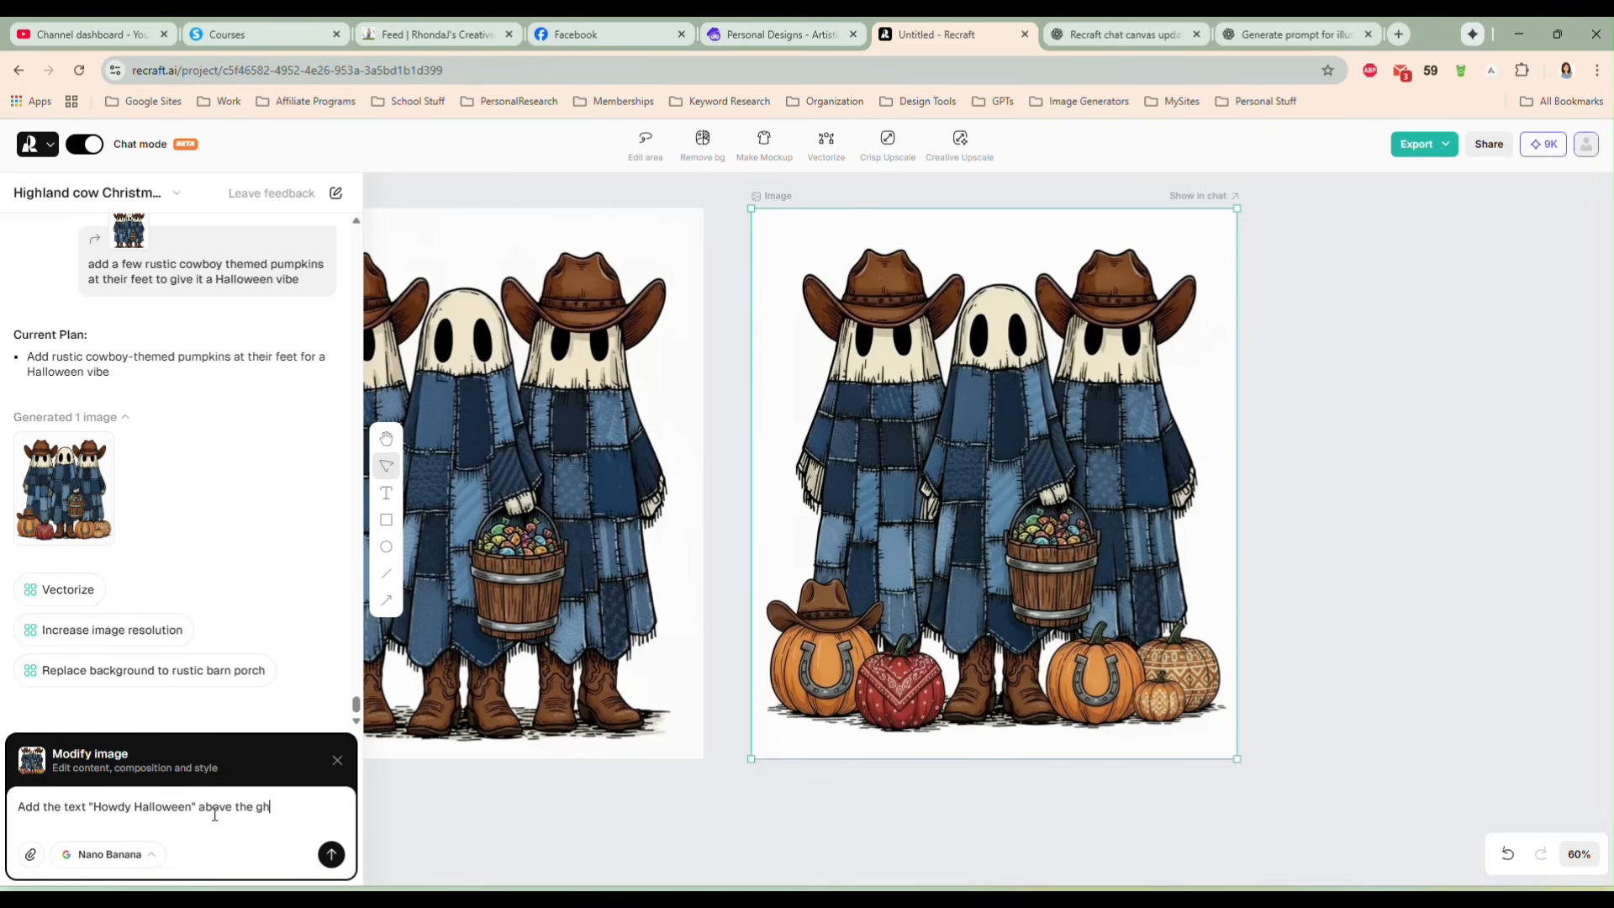
{"action": "type", "text": "osts in a creepy we"}
{"action": "type", "text": "ern style font"}
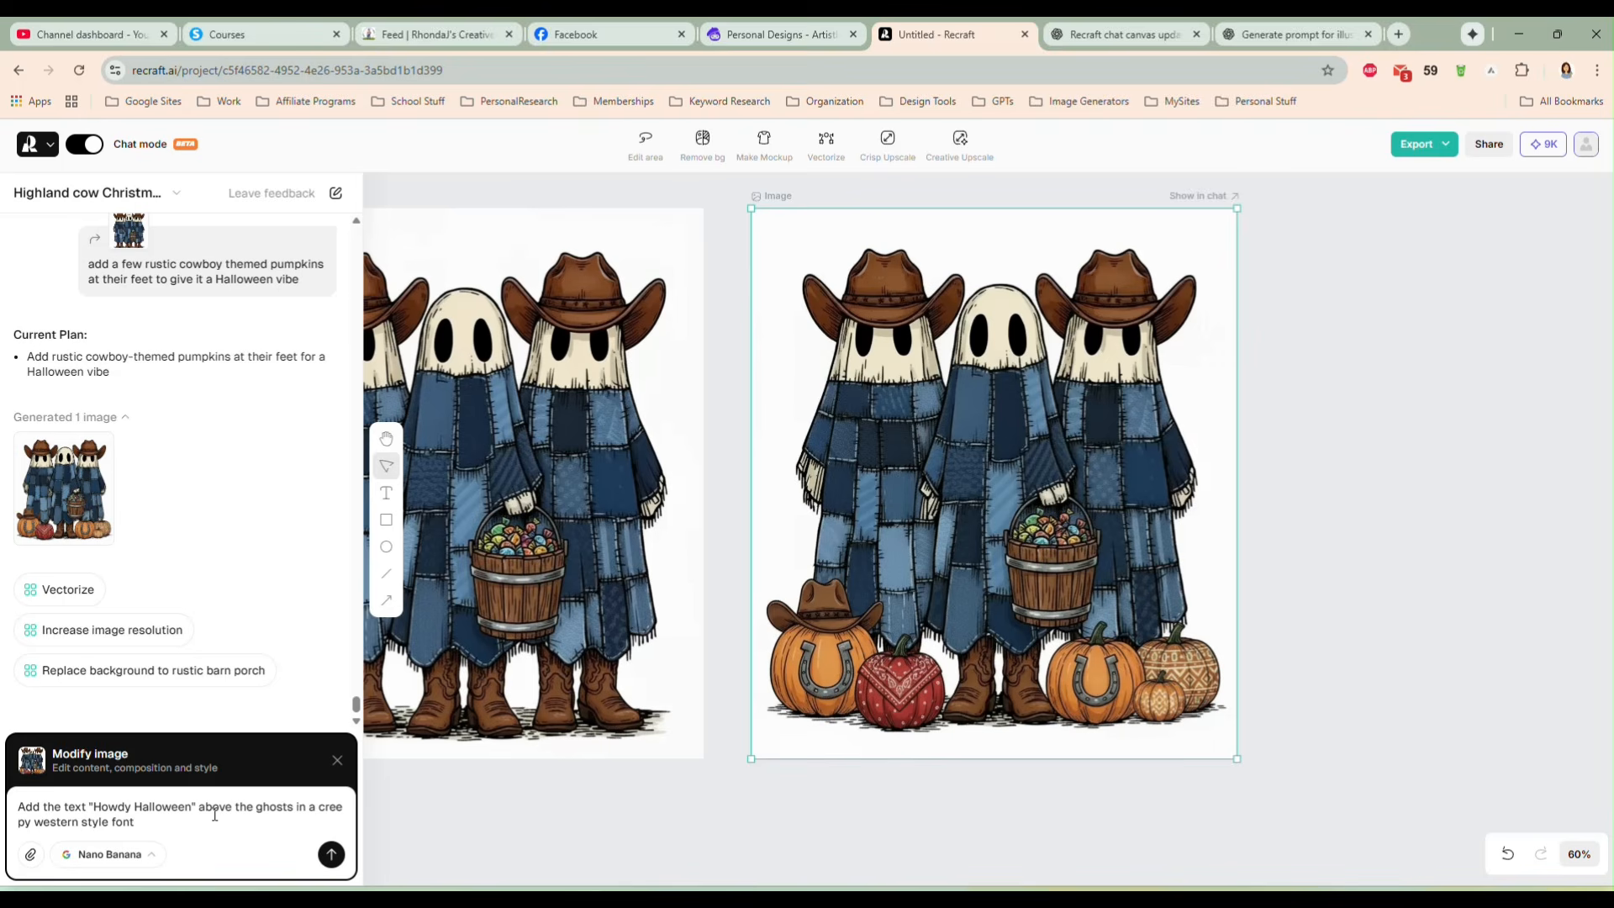
{"action": "type", "text": " hang some spiders from the text"}
{"action": "key", "text": "Return"}
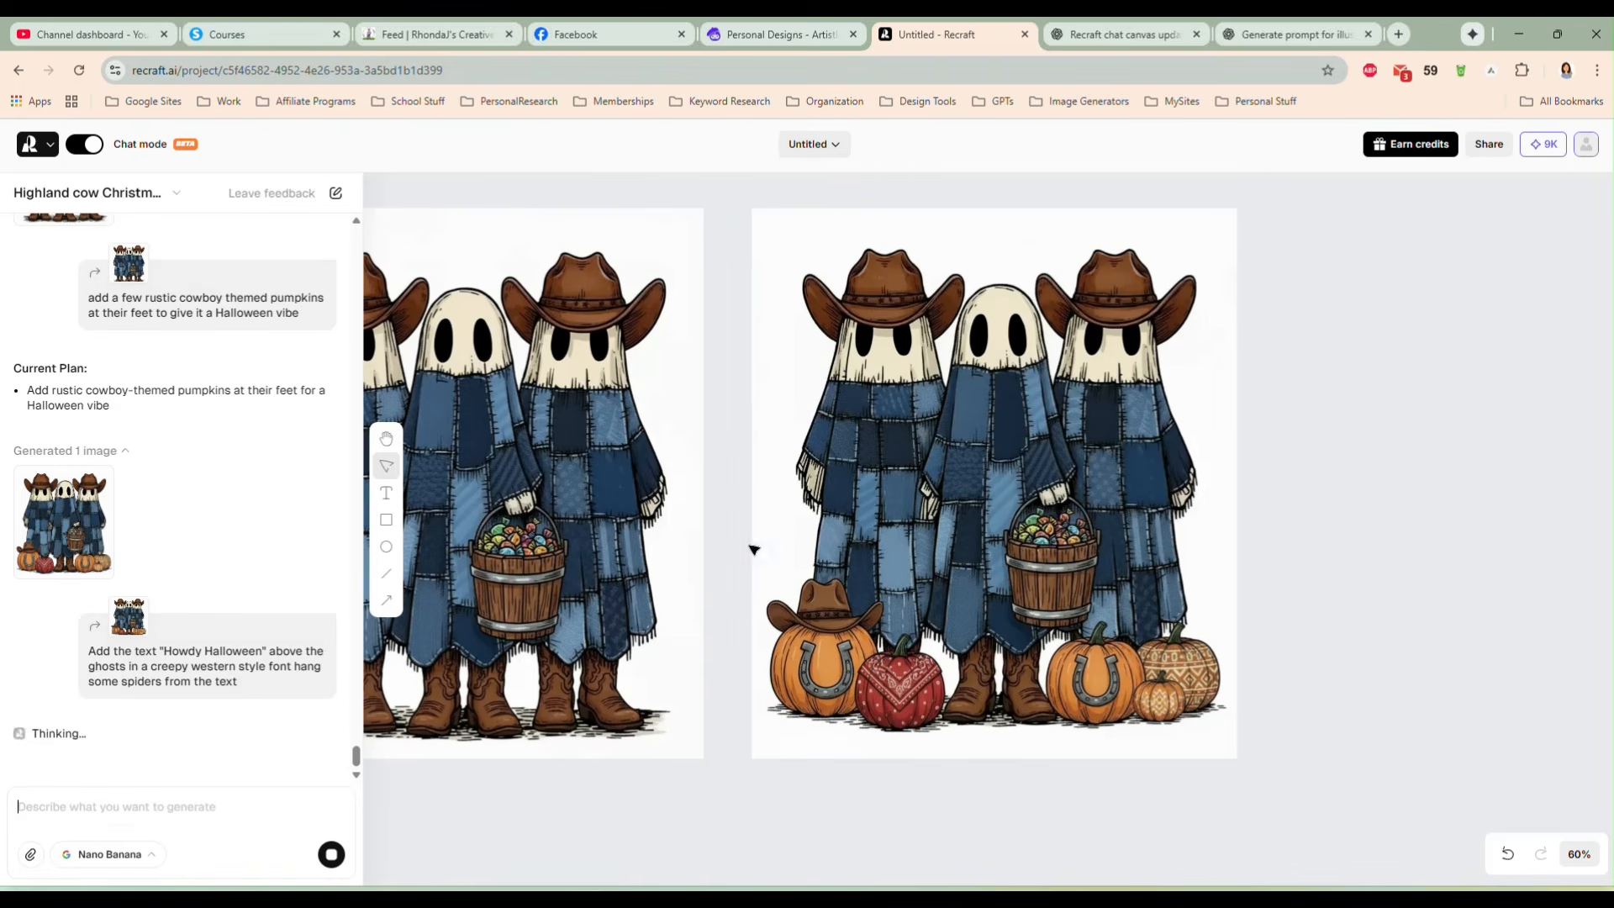
Step: Delete the two intermediate denim ghosts images: the pumpkin version without text and the candy-bucket version without pumpkins
{"action": "left_click", "coordinate": [926, 482]}
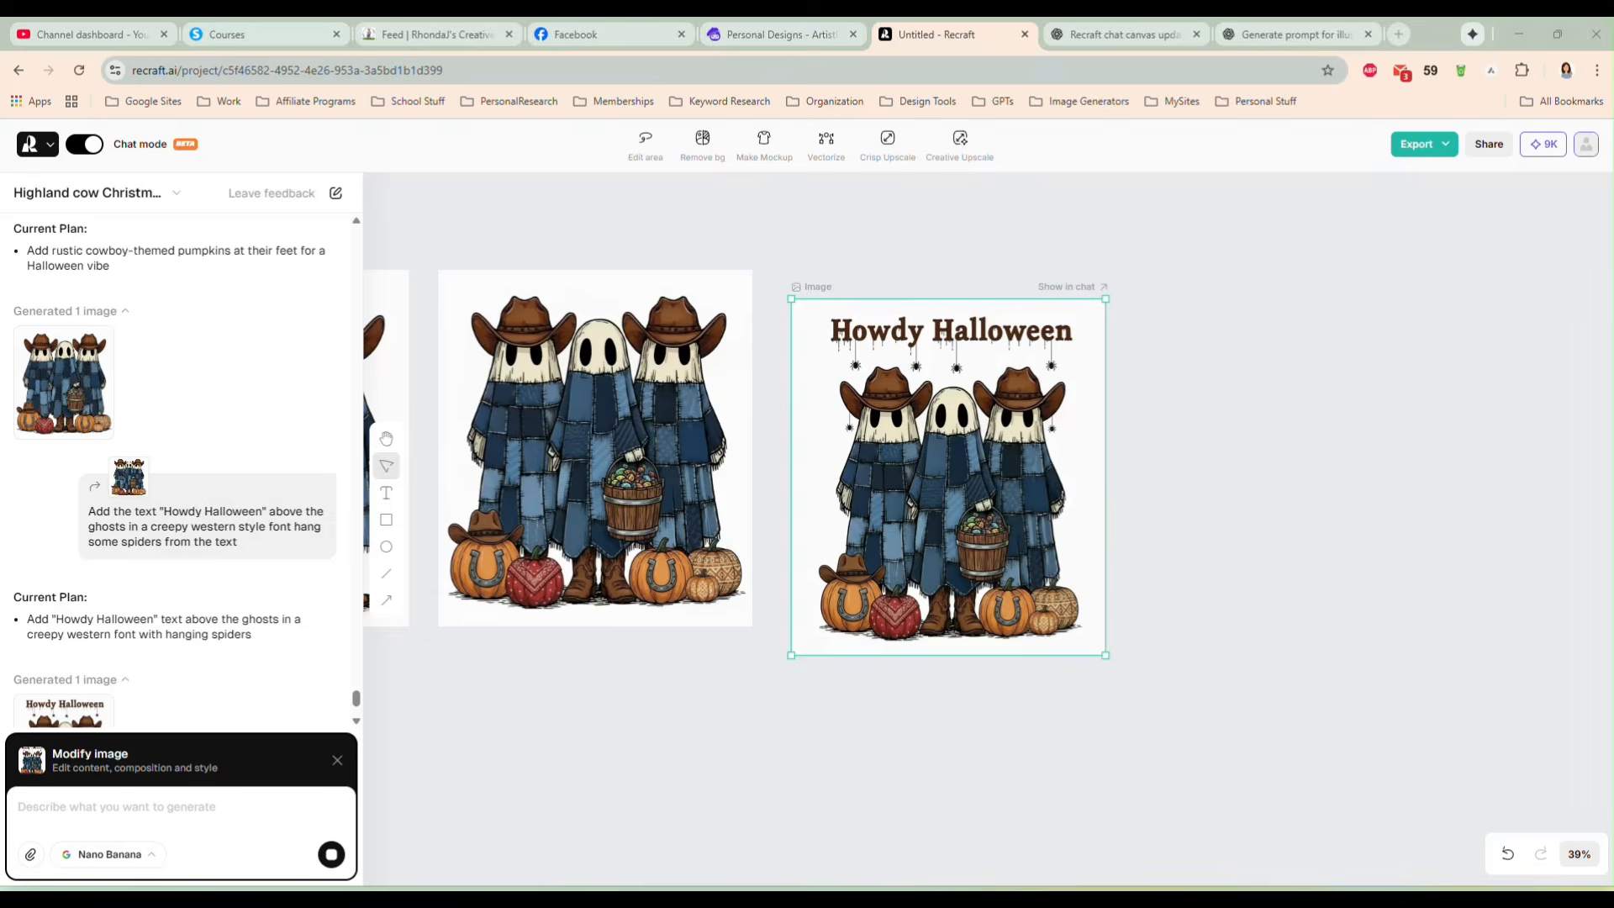
{"action": "scroll", "coordinate": [982, 497], "scroll_direction": "up", "scroll_amount": 5}
{"action": "scroll", "coordinate": [982, 498], "scroll_direction": "up", "scroll_amount": 3}
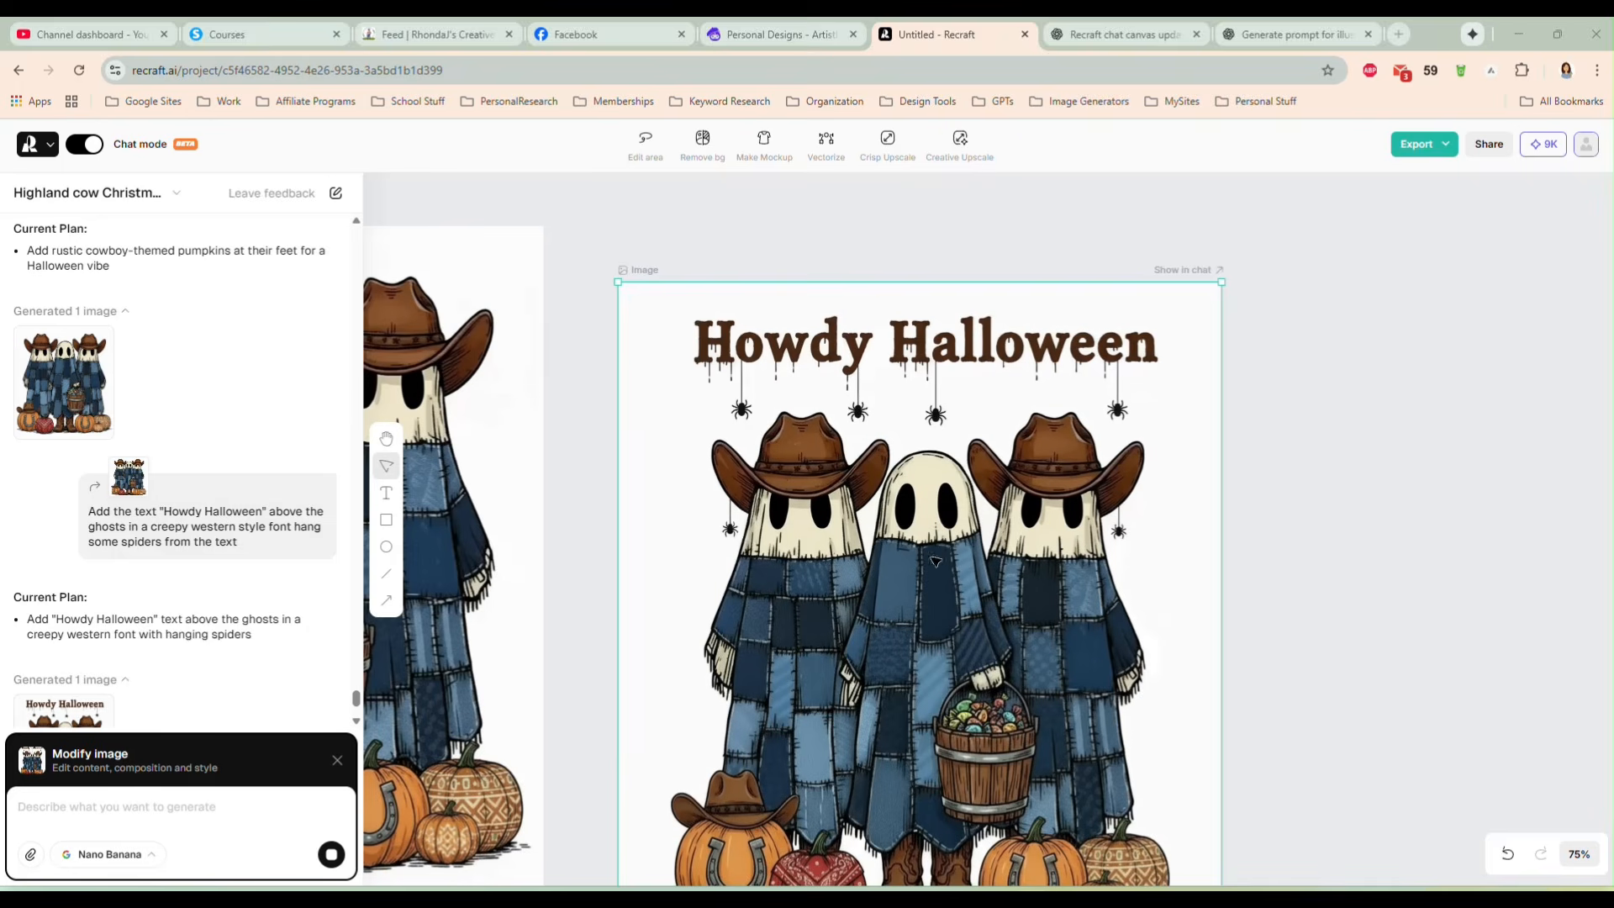
{"action": "left_click_drag", "start_coordinate": [917, 489], "coordinate": [917, 485]}
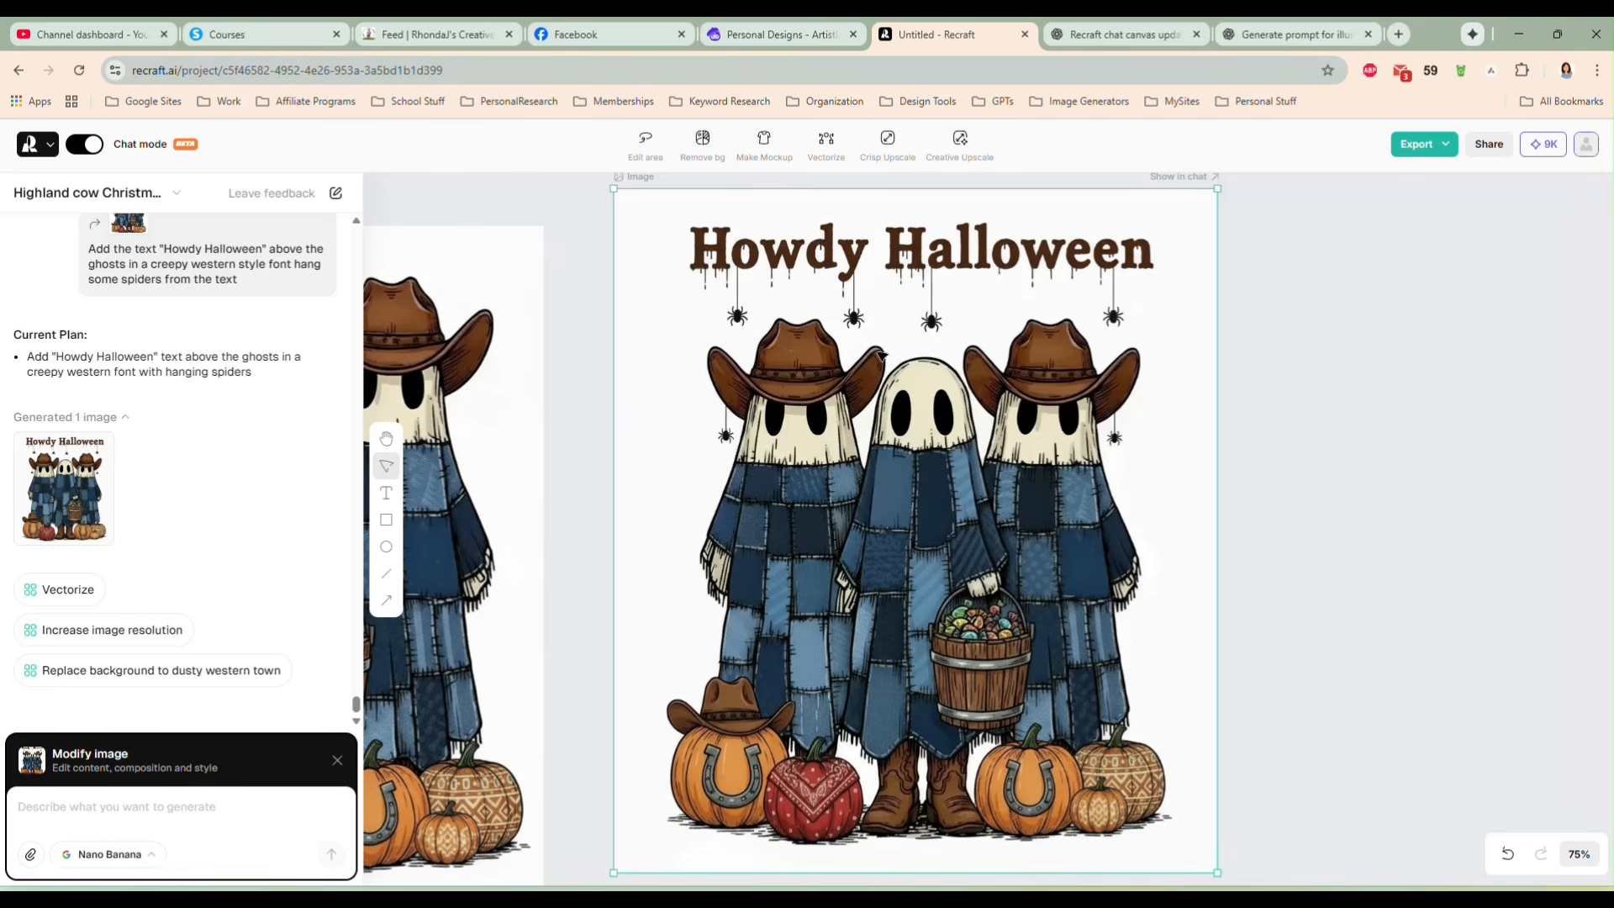
{"action": "scroll", "coordinate": [1103, 455], "scroll_direction": "down", "scroll_amount": 3}
{"action": "scroll", "coordinate": [1102, 455], "scroll_direction": "down", "scroll_amount": 1}
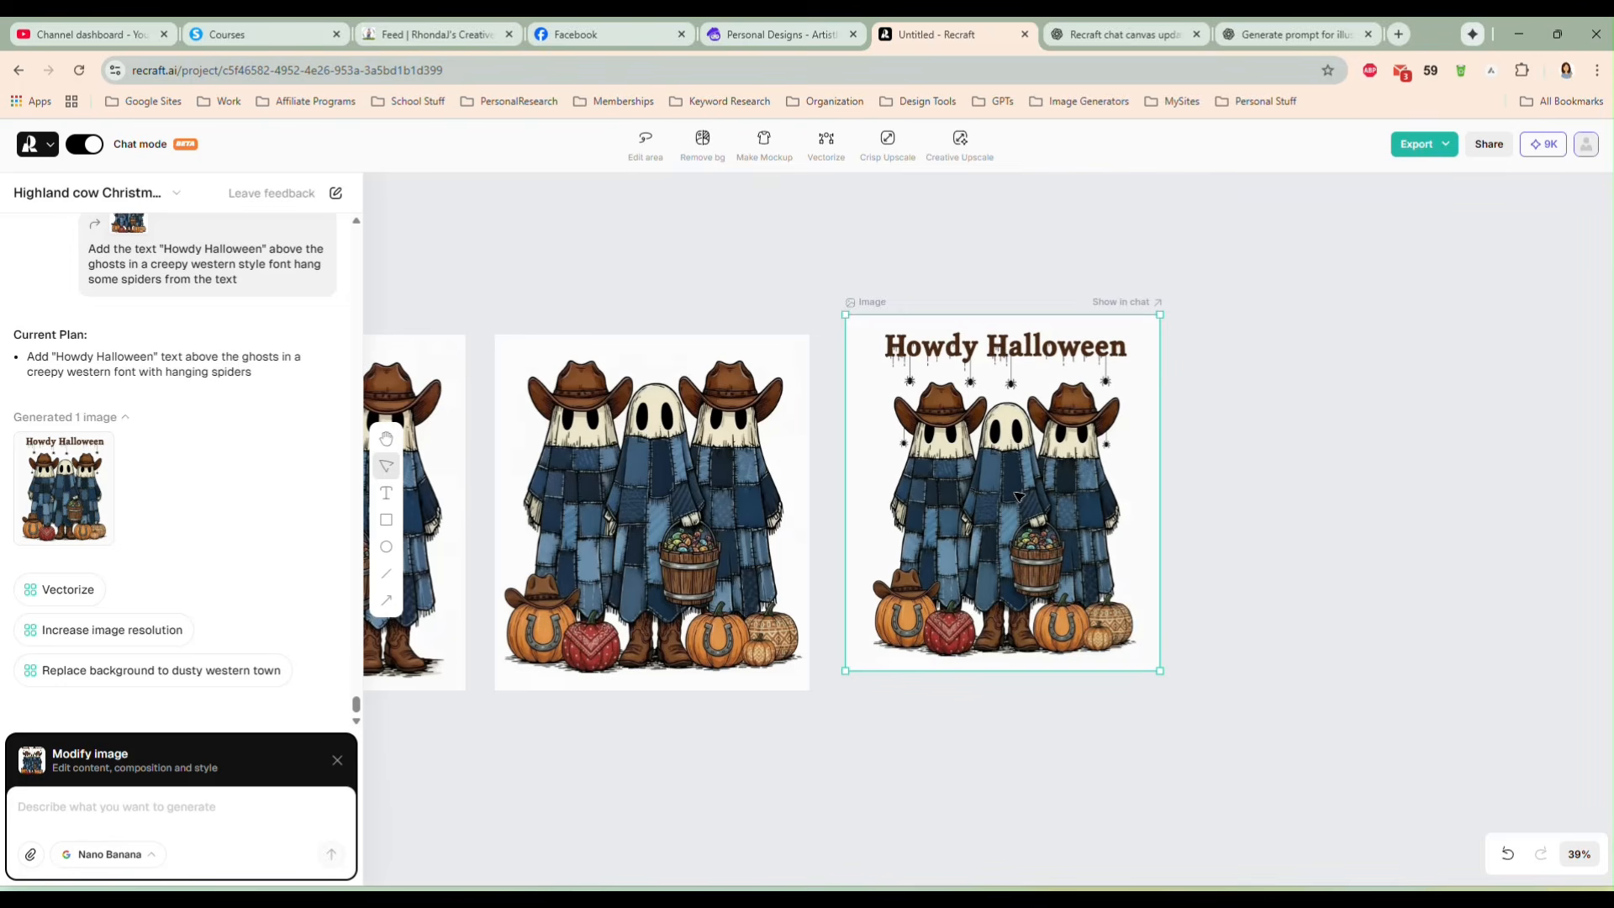
{"action": "left_click_drag", "start_coordinate": [1019, 497], "coordinate": [1076, 493]}
{"action": "left_click", "coordinate": [714, 519]}
{"action": "left_click_drag", "start_coordinate": [715, 519], "coordinate": [767, 515]}
{"action": "key", "text": "Delete"}
{"action": "left_click_drag", "start_coordinate": [452, 452], "coordinate": [811, 422]}
{"action": "key", "text": "Delete"}
Step: Place the "Howdy Halloween" ghosts image beside the patchwork ghosts image with their upper edges level and a narrow gap
{"action": "left_click_drag", "start_coordinate": [544, 451], "coordinate": [854, 427]}
{"action": "left_click_drag", "start_coordinate": [414, 381], "coordinate": [941, 357]}
{"action": "left_click", "coordinate": [1392, 444]}
{"action": "left_click_drag", "start_coordinate": [1392, 444], "coordinate": [1163, 442]}
{"action": "left_click_drag", "start_coordinate": [913, 462], "coordinate": [894, 461]}
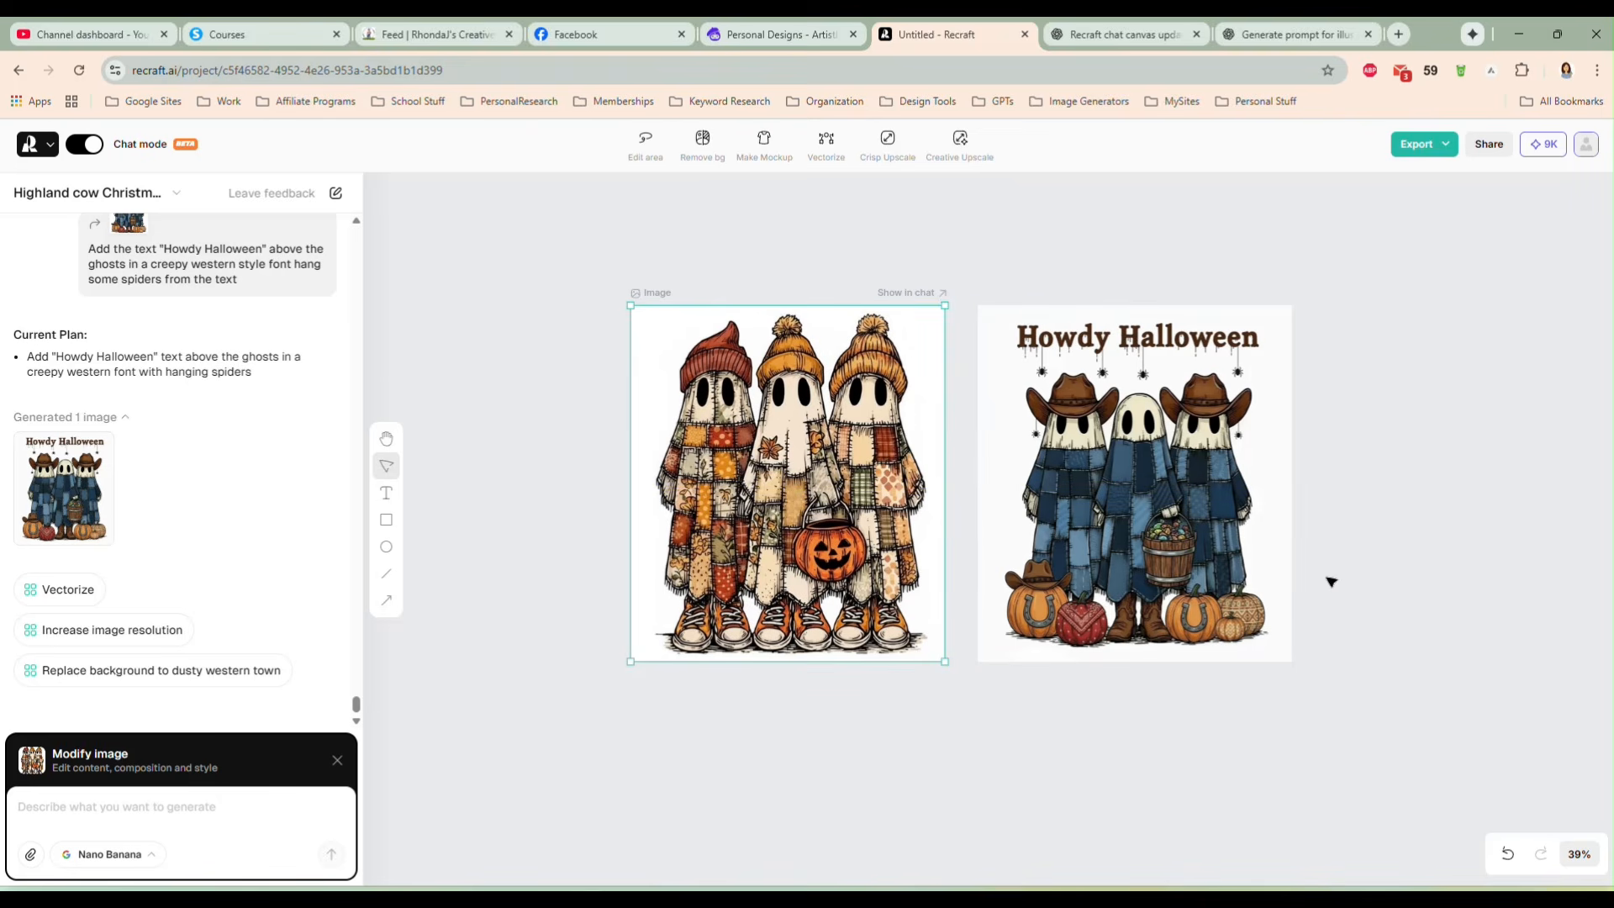
{"action": "scroll", "coordinate": [1329, 577], "scroll_direction": "up", "scroll_amount": 3}
{"action": "left_click_drag", "start_coordinate": [1460, 563], "coordinate": [1387, 544]}
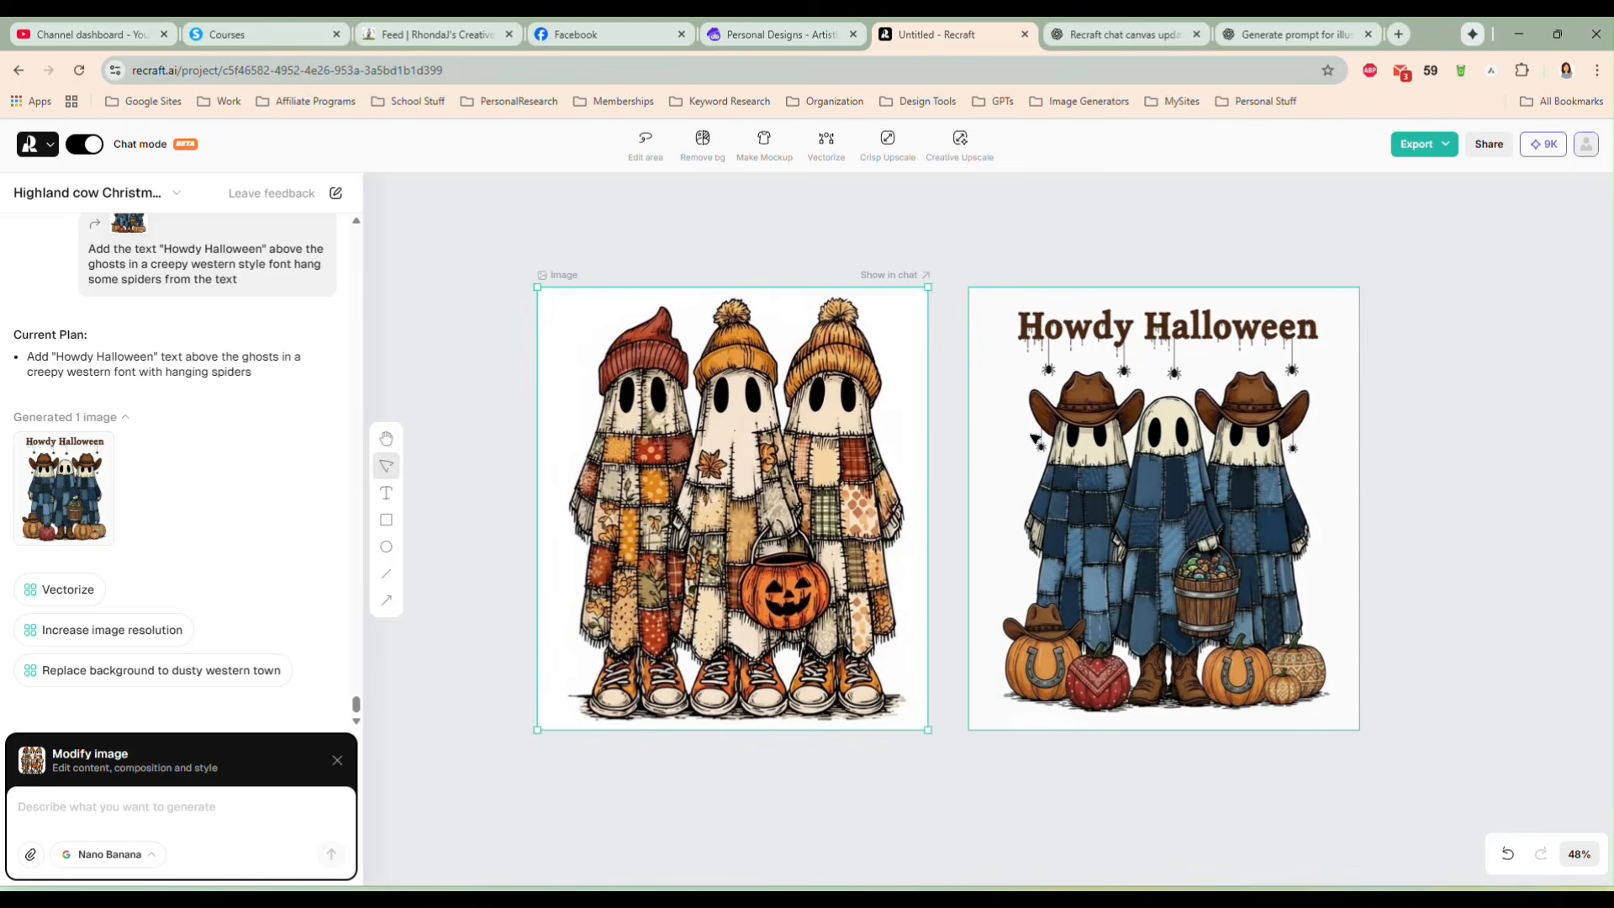
{"action": "left_click_drag", "start_coordinate": [947, 450], "coordinate": [923, 415]}
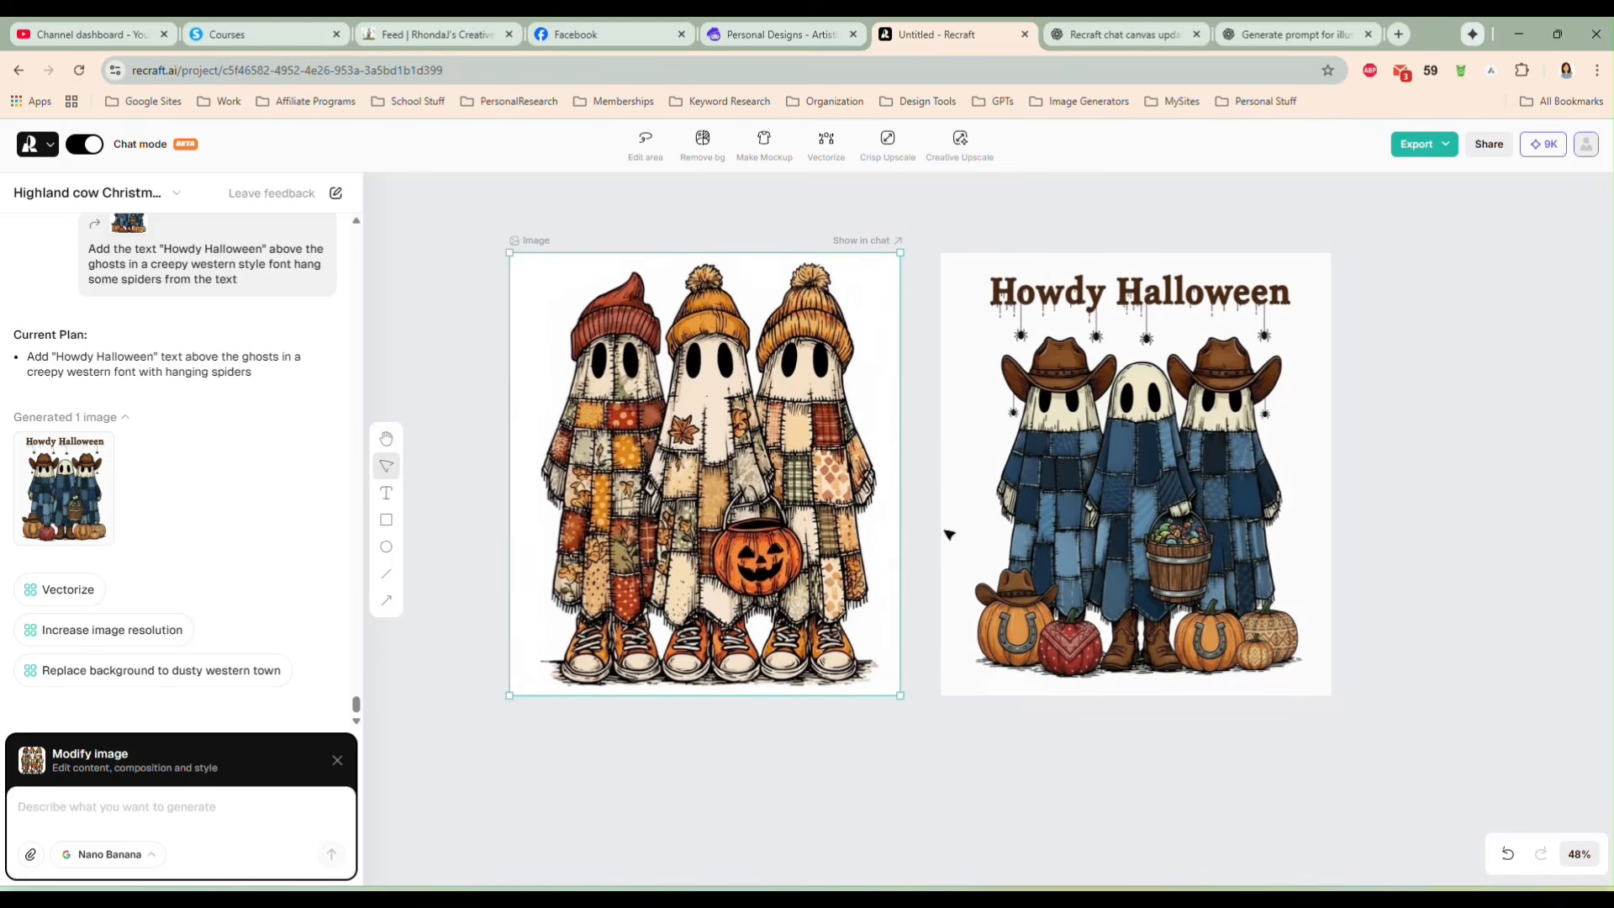
{"action": "left_click_drag", "start_coordinate": [1175, 464], "coordinate": [1168, 461]}
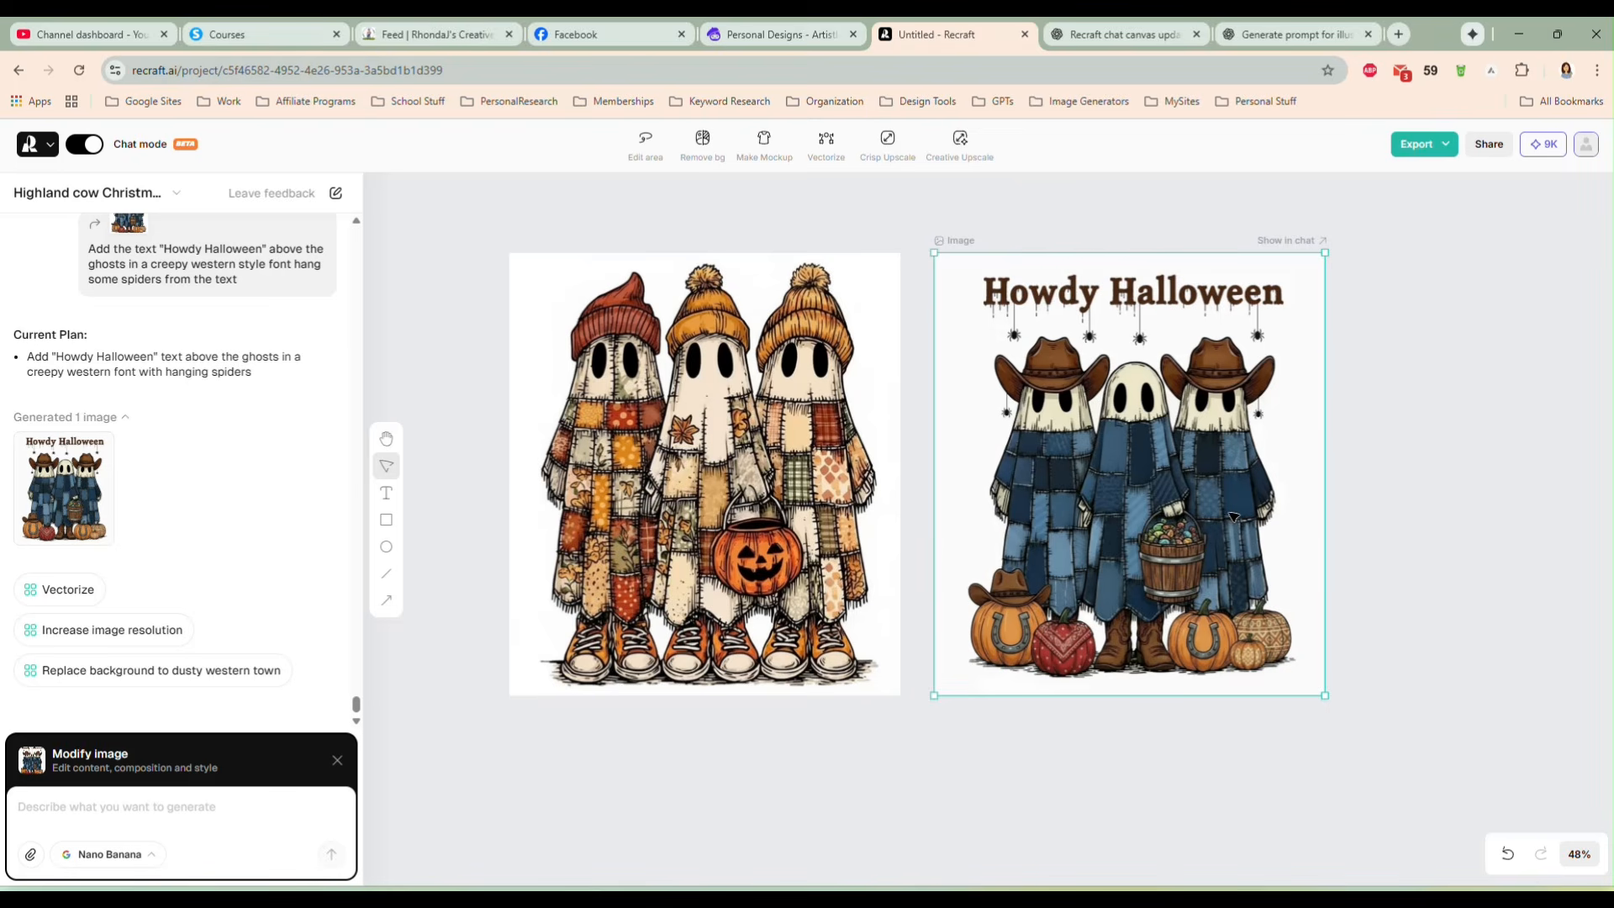
{"action": "scroll", "coordinate": [1233, 516], "scroll_direction": "up", "scroll_amount": 2}
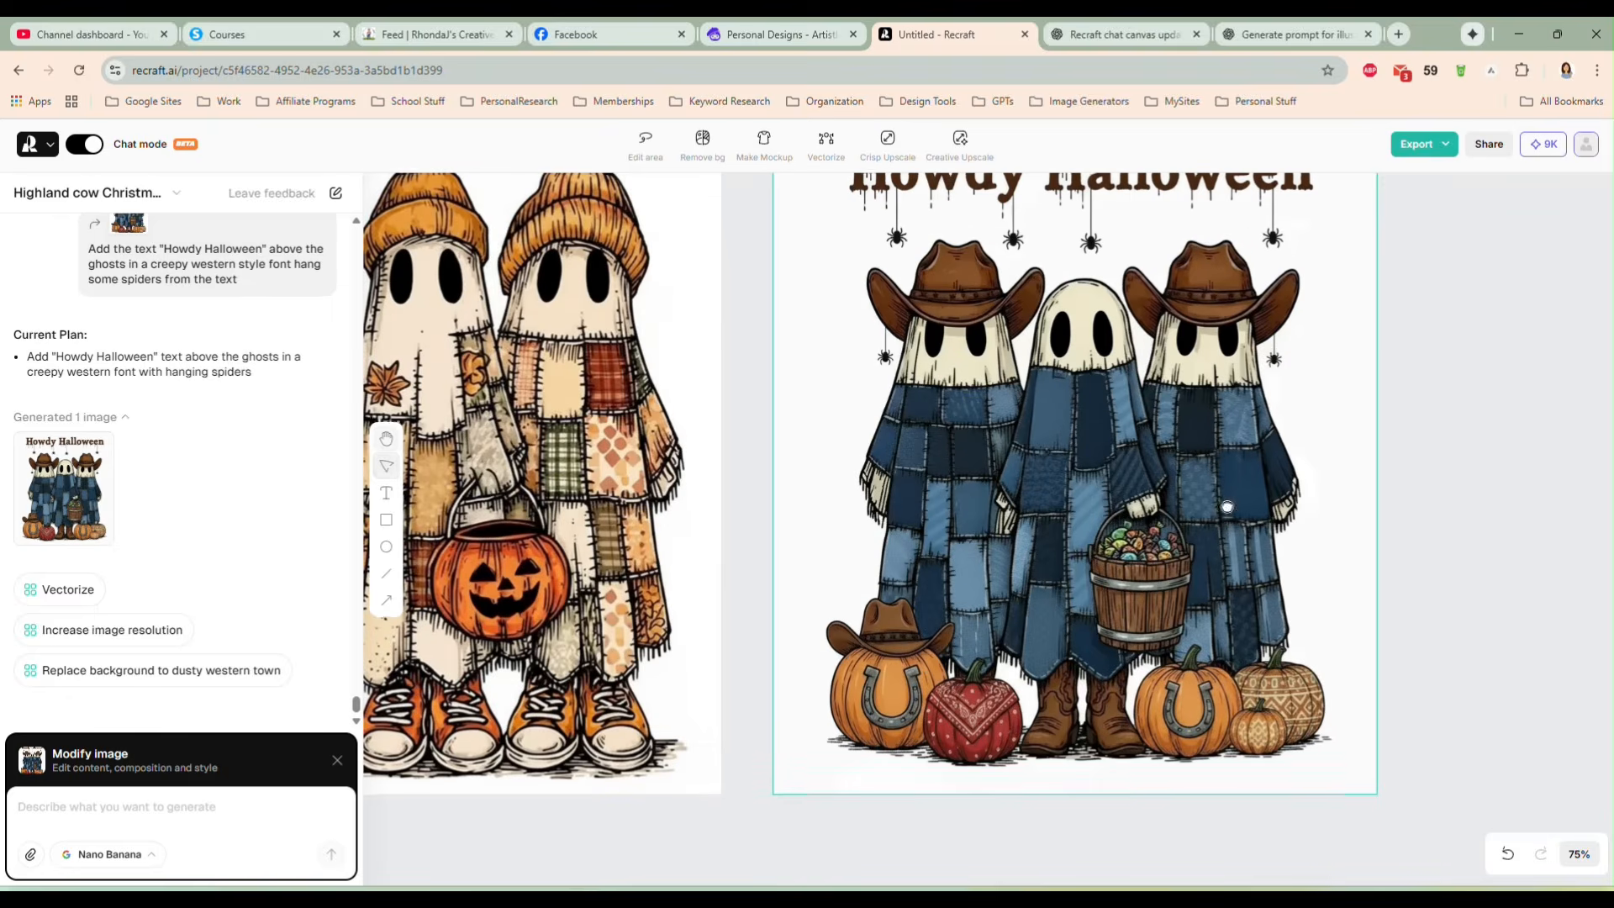
{"action": "scroll", "coordinate": [1211, 522], "scroll_direction": "up", "scroll_amount": 2}
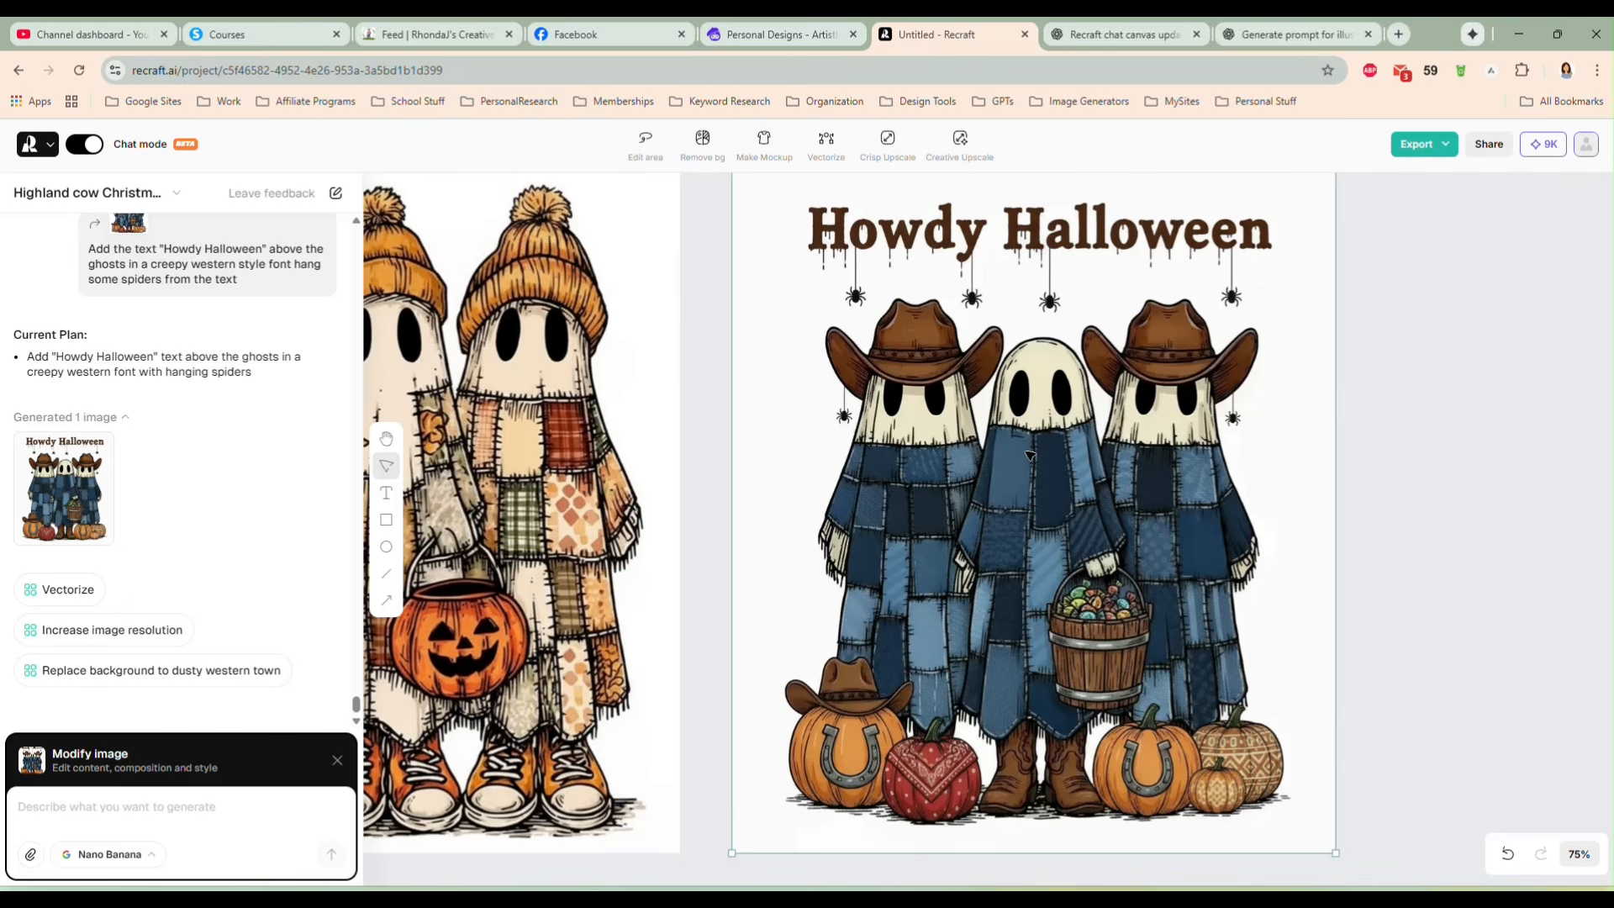
{"action": "scroll", "coordinate": [1033, 456], "scroll_direction": "down", "scroll_amount": 4}
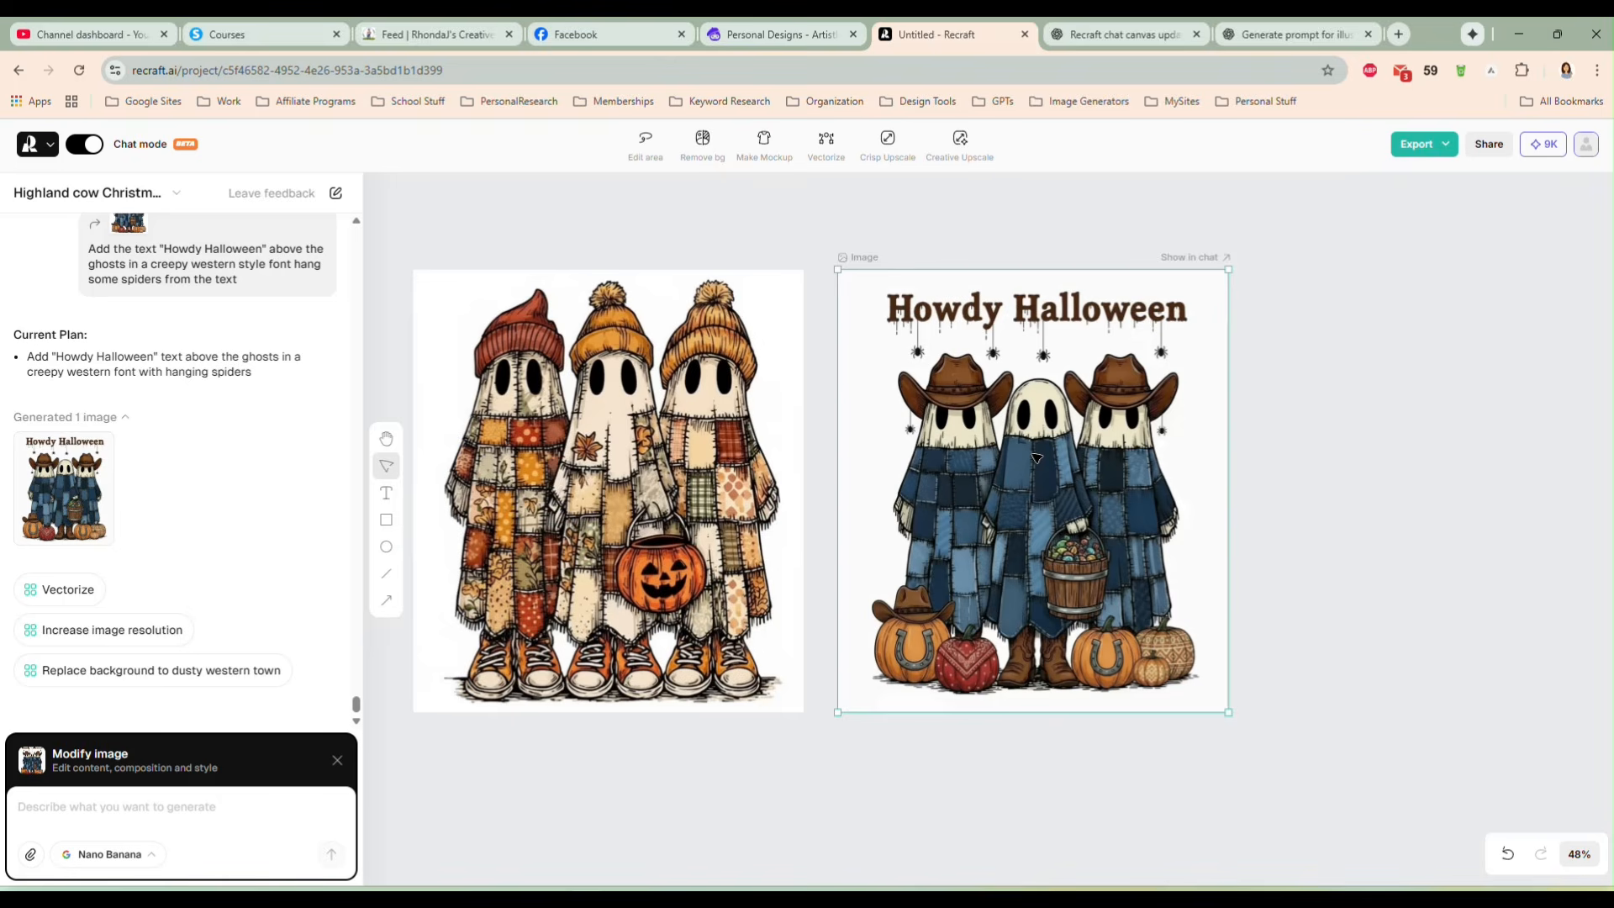
{"action": "left_click", "coordinate": [1291, 486]}
{"action": "left_click_drag", "start_coordinate": [1286, 491], "coordinate": [1382, 492]}
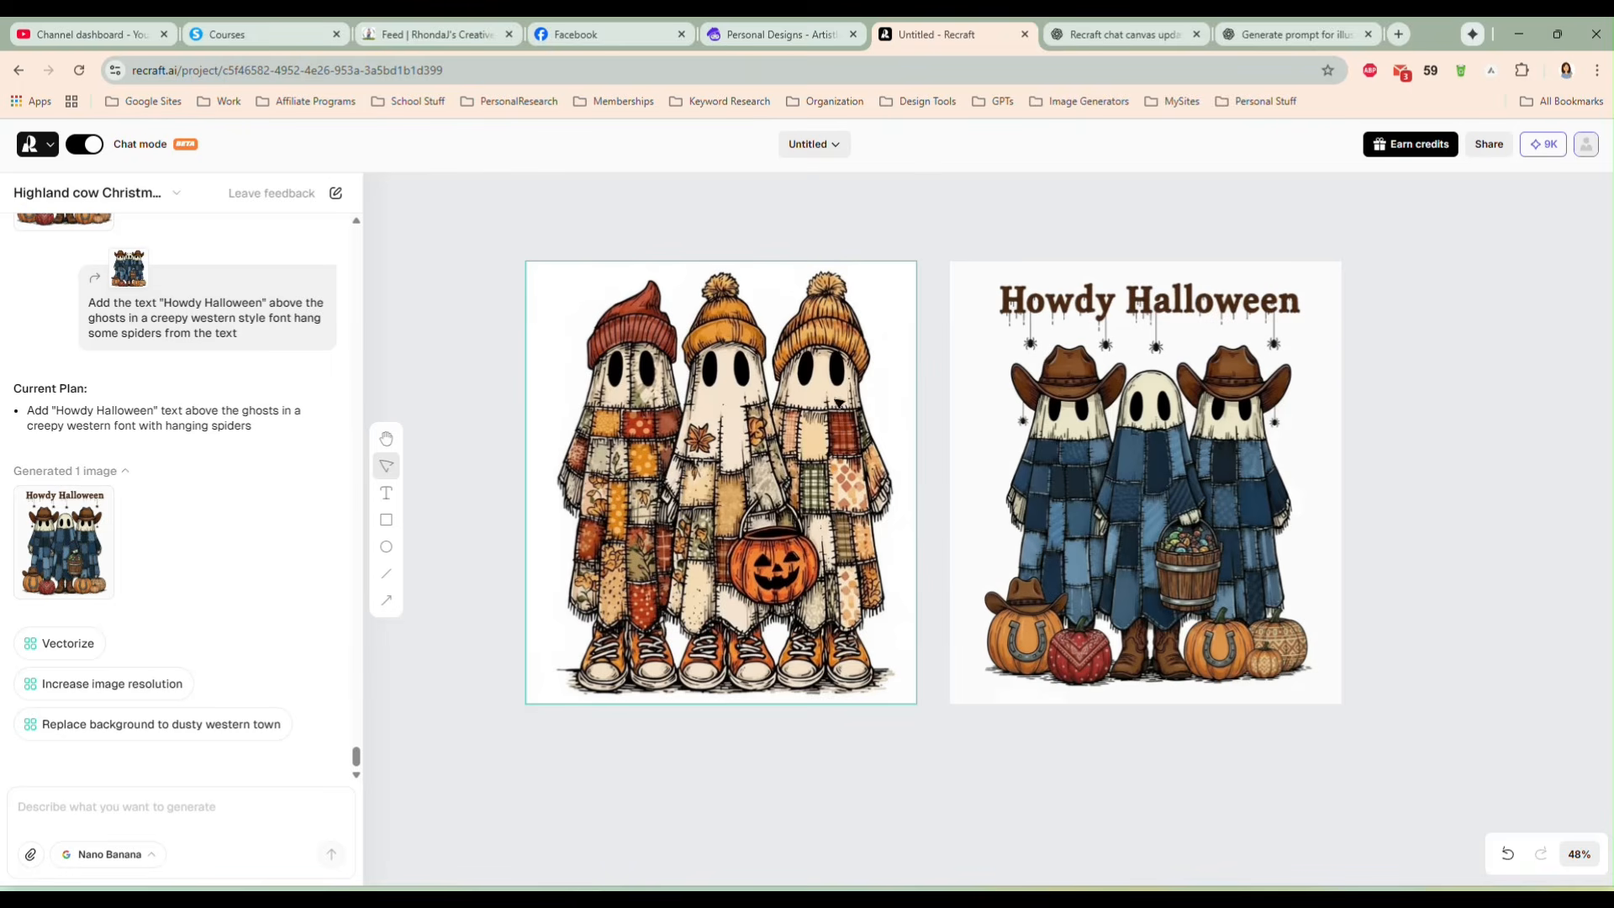
Step: Delete the patchwork ghosts image and move the "Howdy Halloween" ghosts image into its place
{"action": "left_click", "coordinate": [724, 487]}
{"action": "left_click_drag", "start_coordinate": [724, 487], "coordinate": [714, 447]}
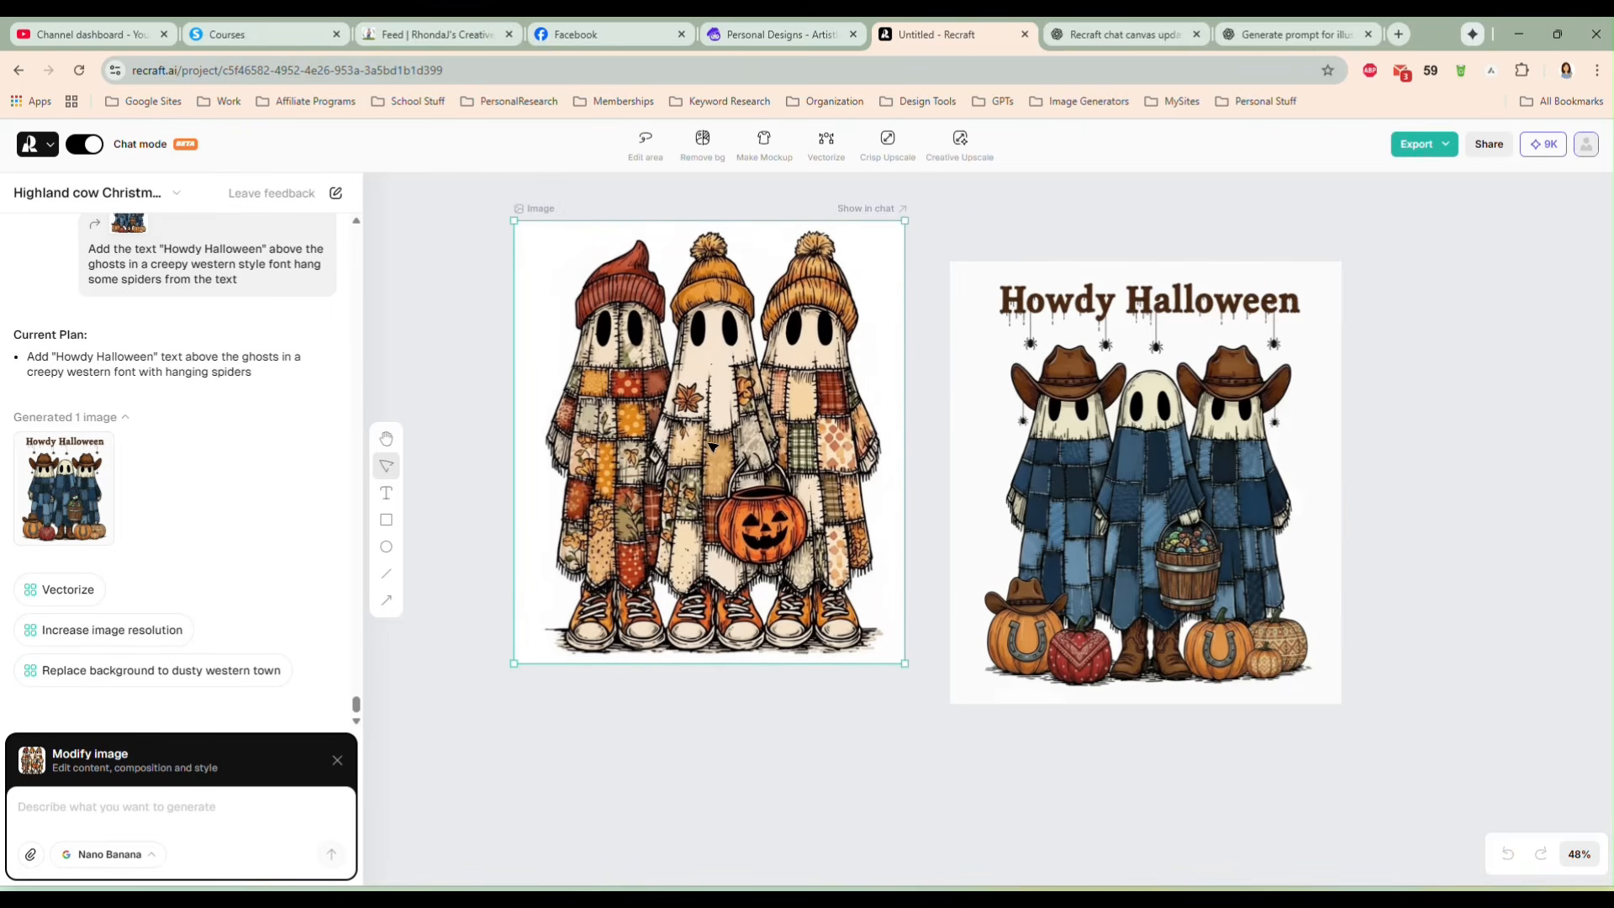
{"action": "left_click_drag", "start_coordinate": [1036, 502], "coordinate": [1013, 459]}
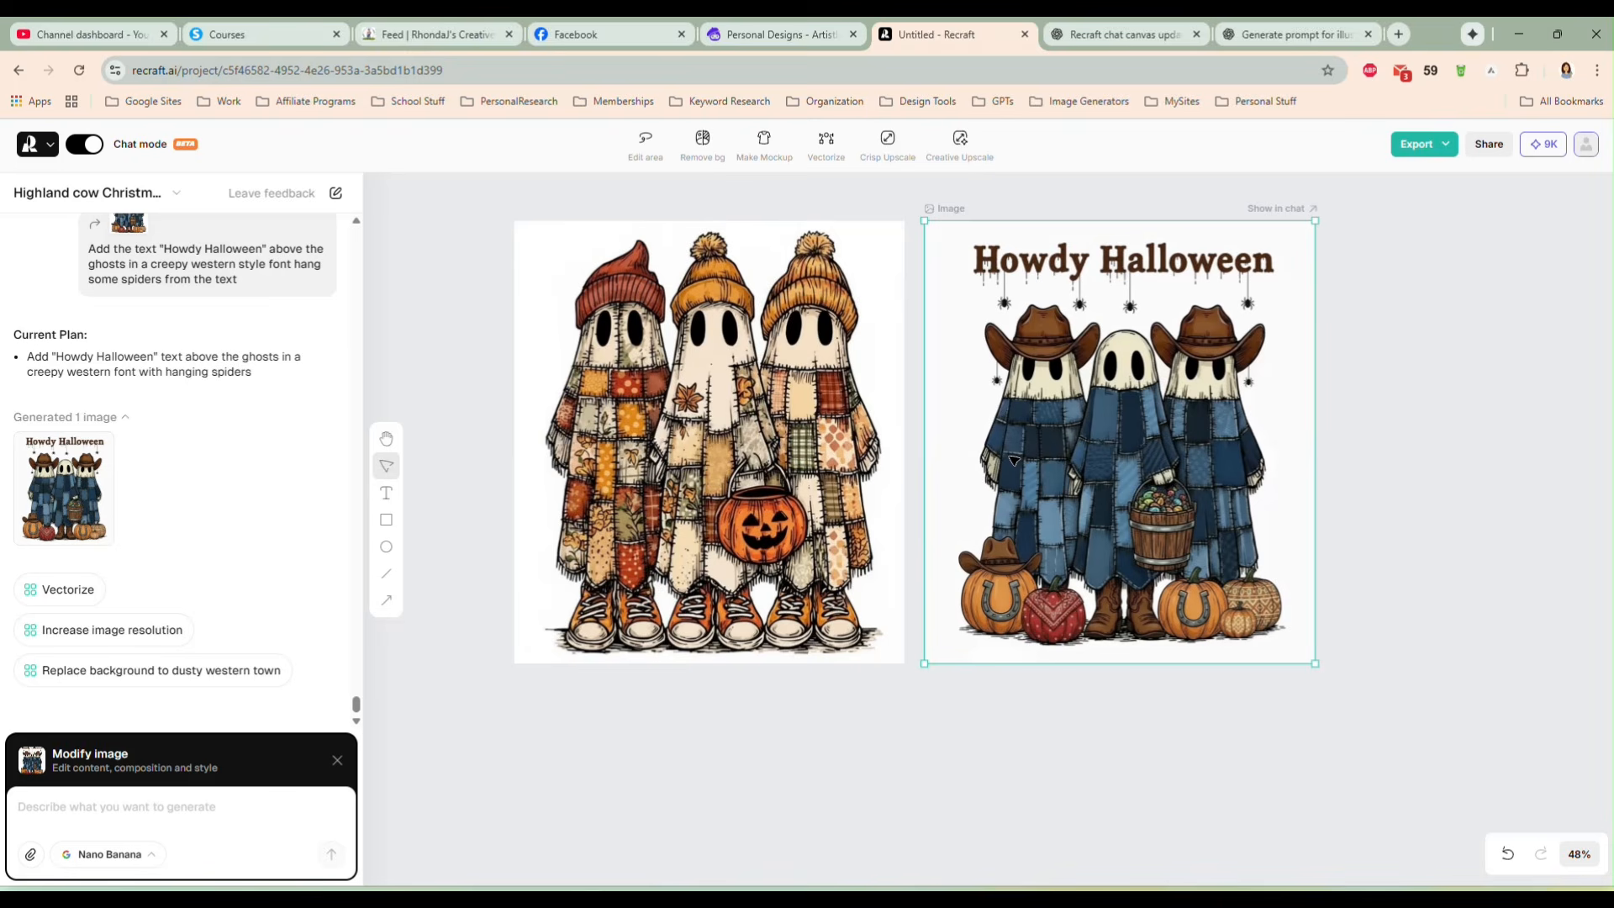
{"action": "left_click_drag", "start_coordinate": [767, 405], "coordinate": [753, 409]}
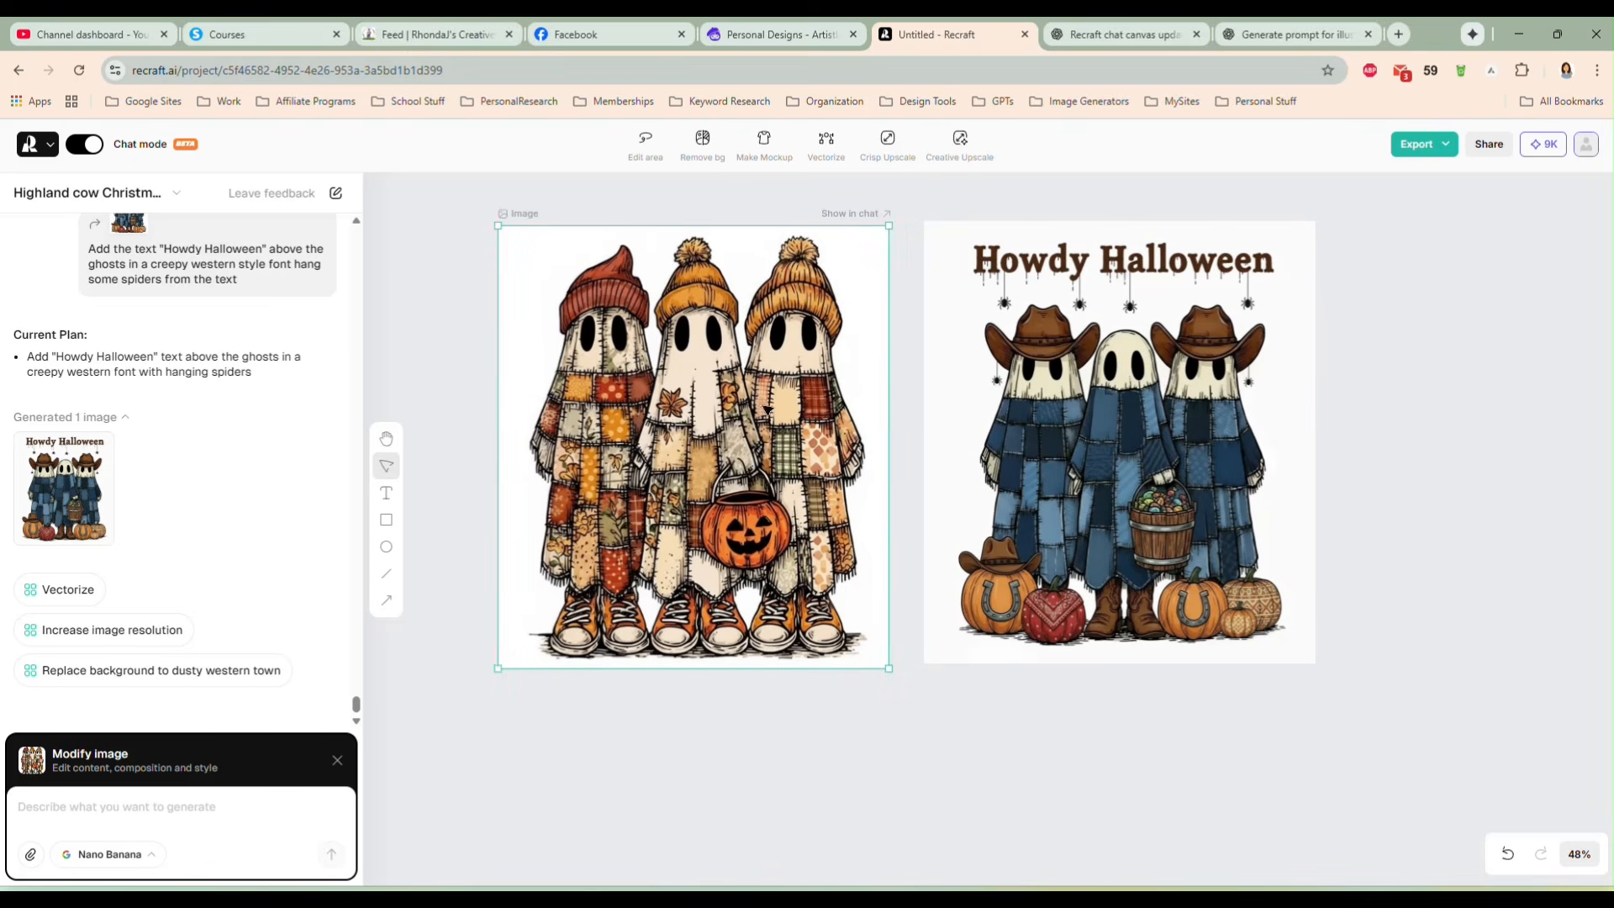
{"action": "key", "text": "Delete"}
{"action": "left_click_drag", "start_coordinate": [1100, 434], "coordinate": [746, 418]}
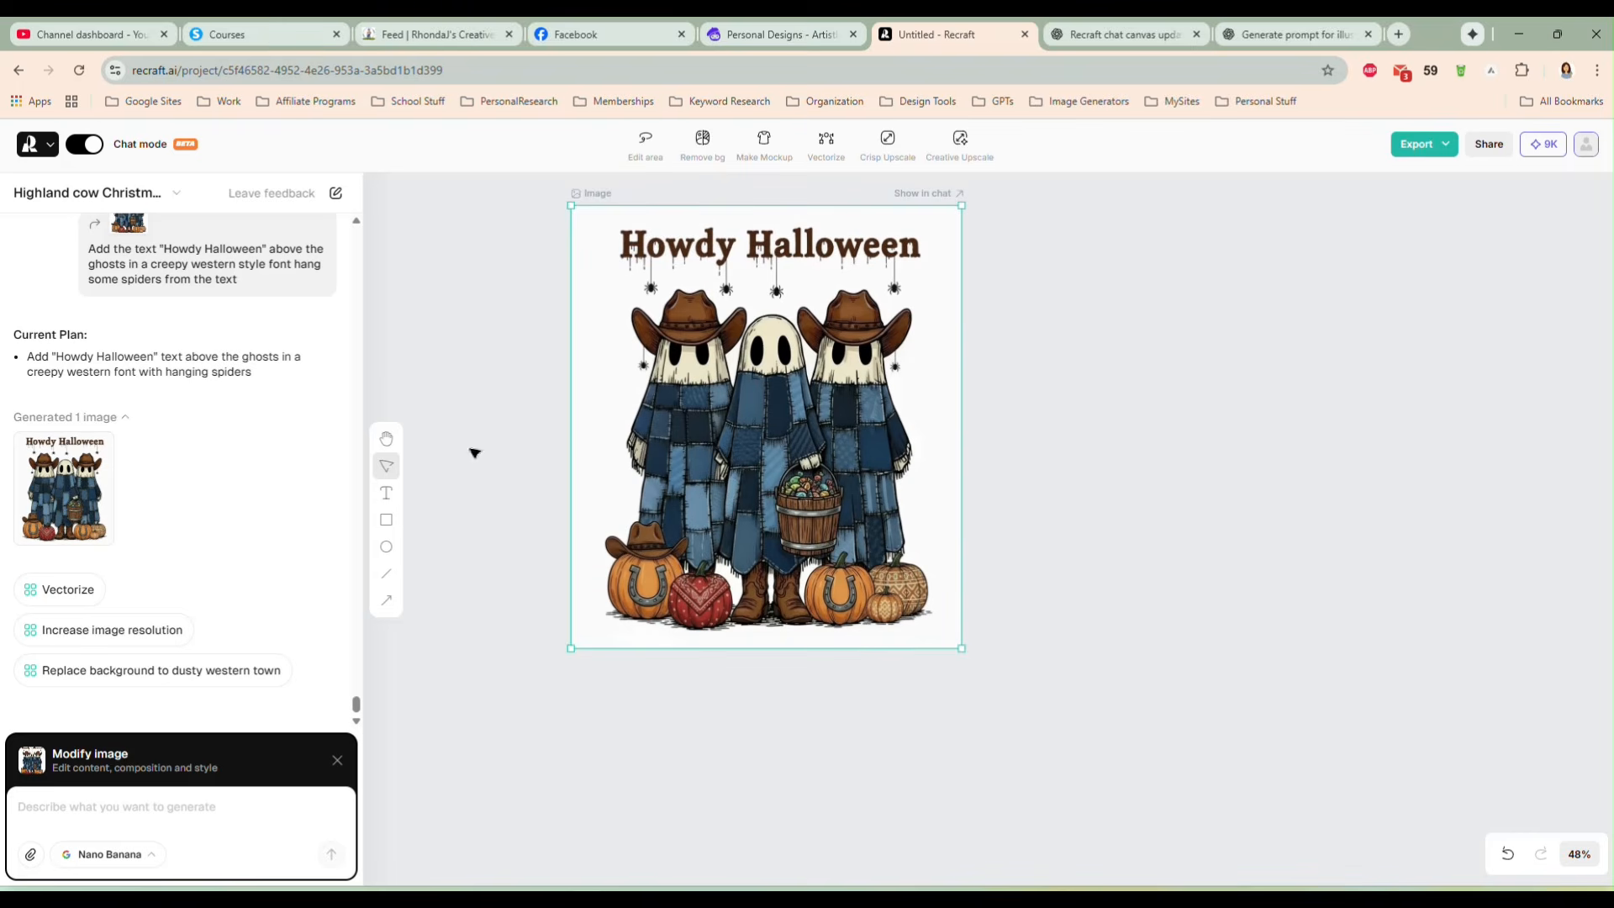
Step: Request for the "Howdy Halloween" ghosts image: "Create 5 more images in this style, for different holidays and seasons."
{"action": "left_click", "coordinate": [240, 810]}
{"action": "type", "text": "Creat"}
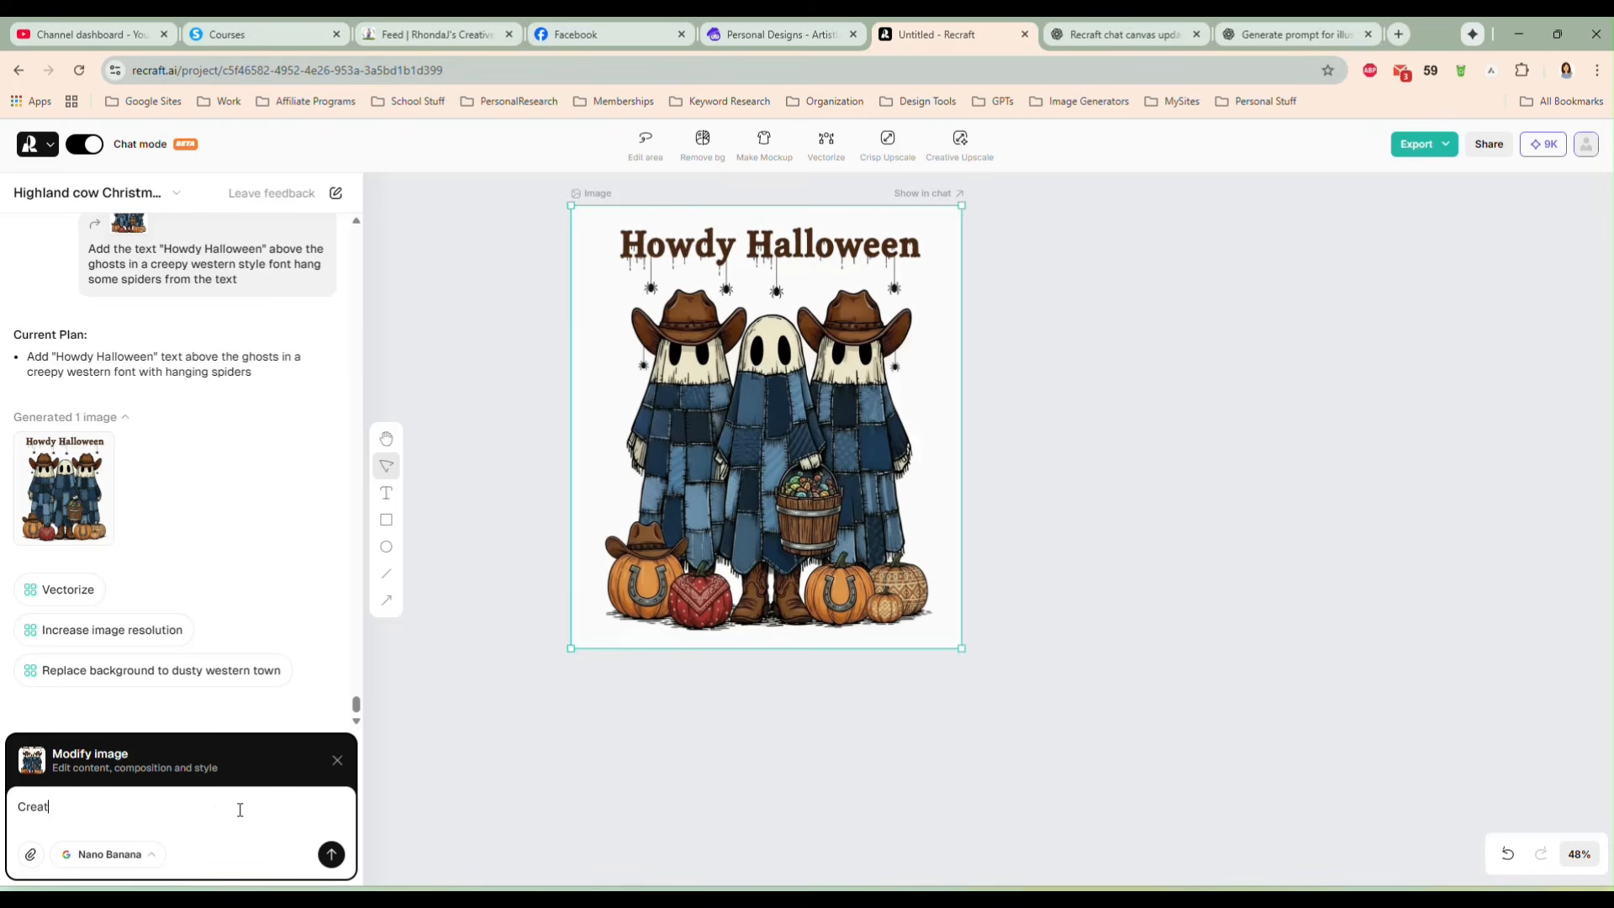
{"action": "type", "text": "e 5 more images in this style, for different ho"}
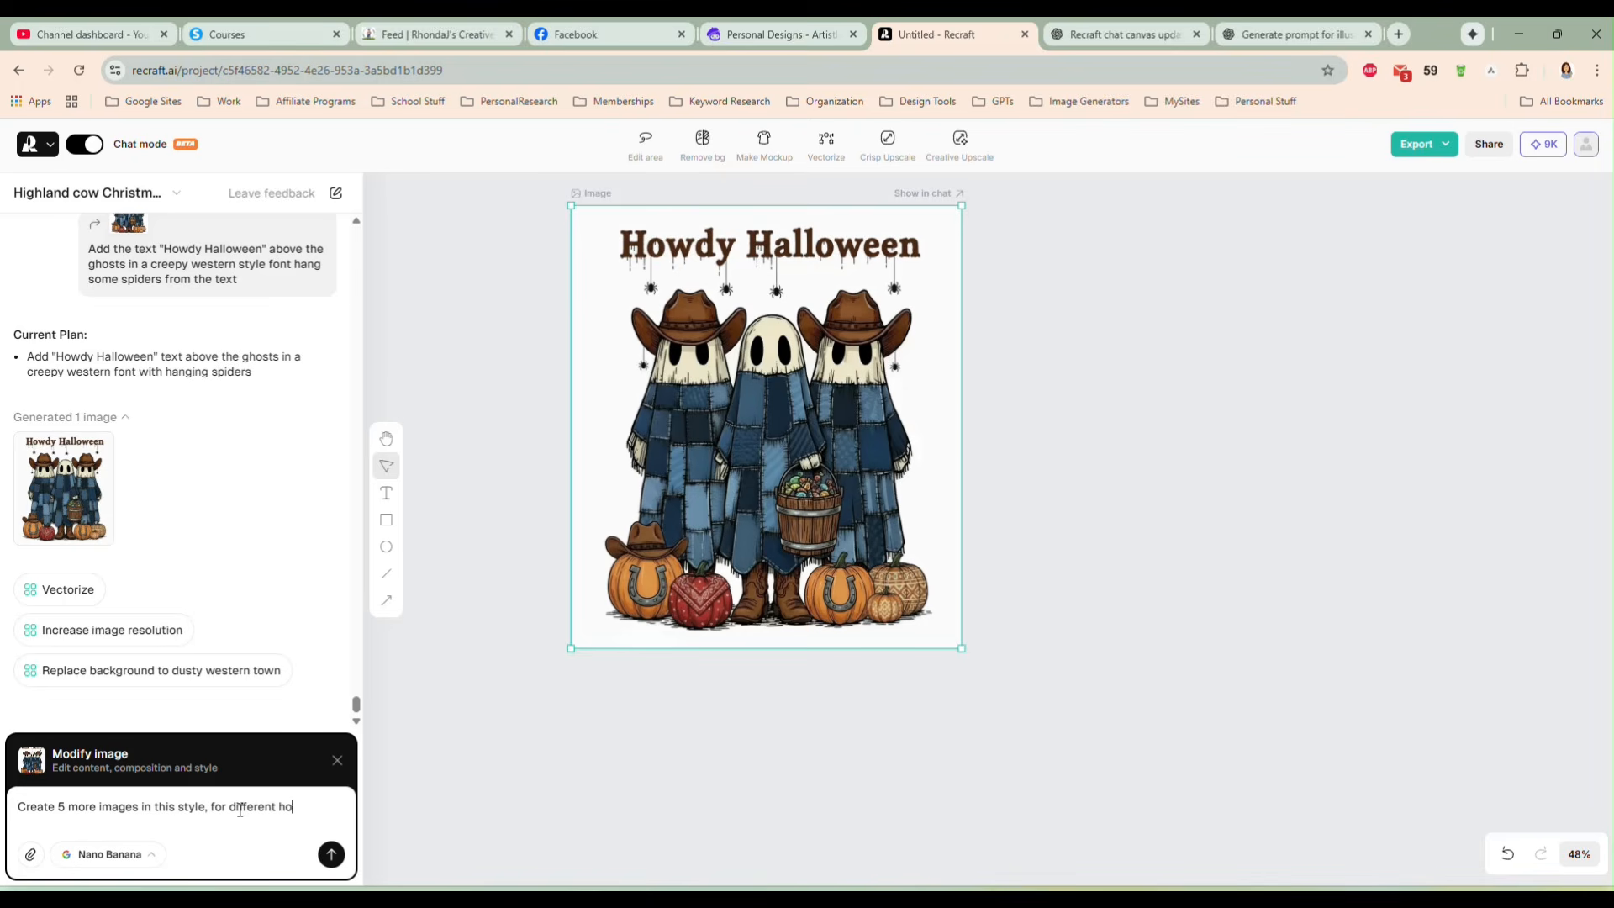
{"action": "type", "text": "lidays and seasons."}
{"action": "key", "text": "Return"}
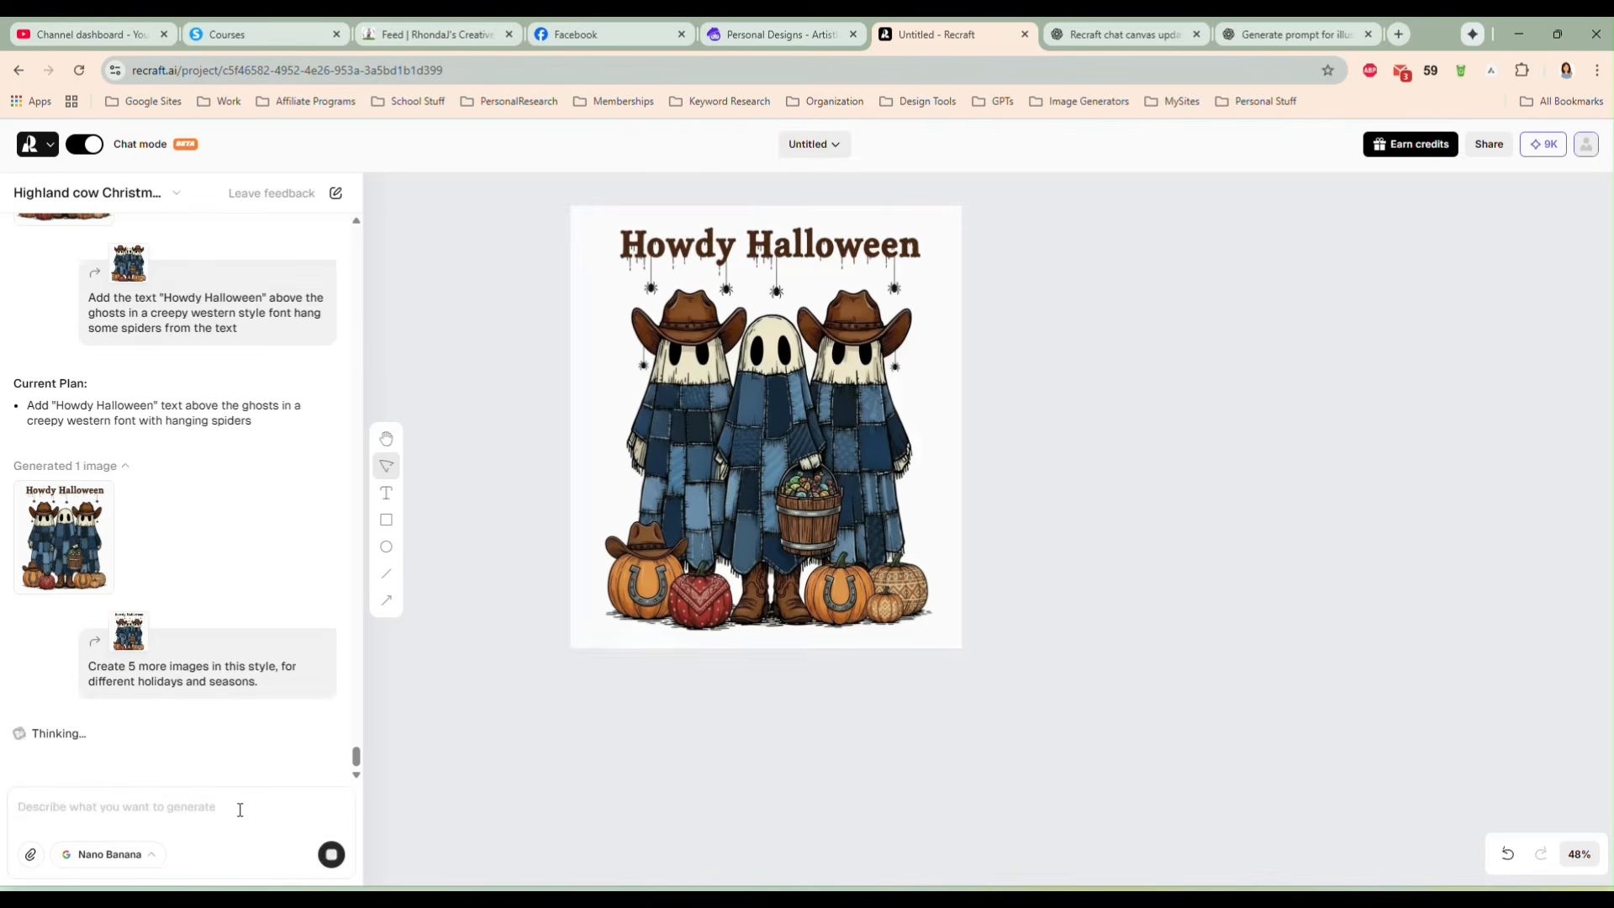
Step: Place the "Merry Christmas Y'all" ghosts image beside the "Howdy Halloween" image with upper edges level and a narrow gap
{"action": "left_click", "coordinate": [764, 406]}
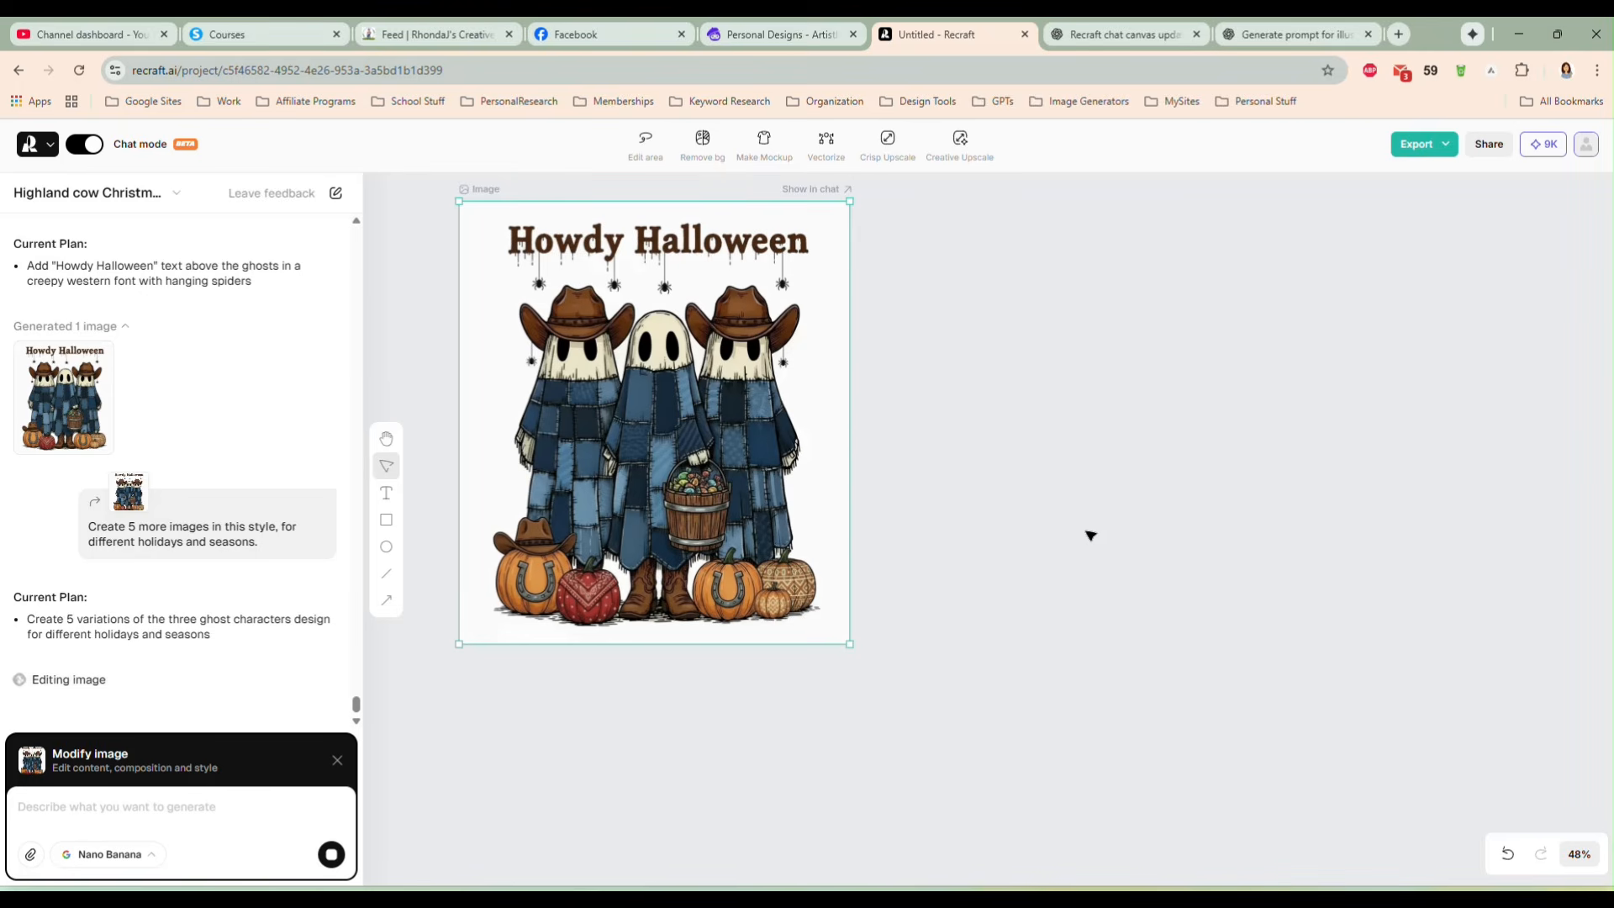
{"action": "left_click_drag", "start_coordinate": [765, 545], "coordinate": [730, 588]}
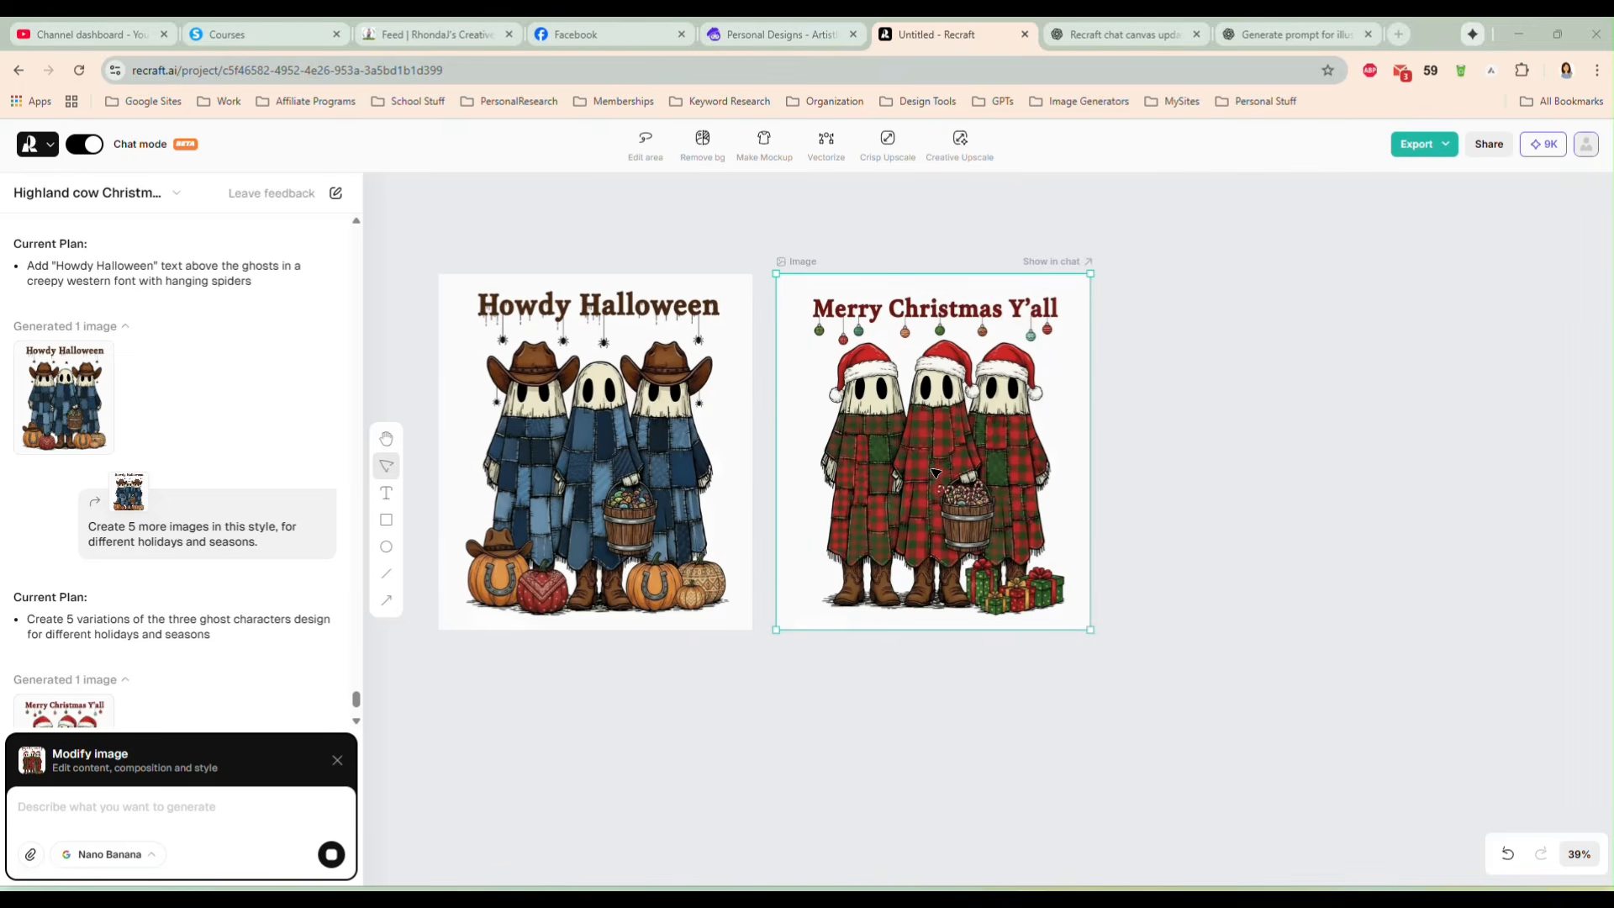
{"action": "scroll", "coordinate": [936, 472], "scroll_direction": "up", "scroll_amount": 3}
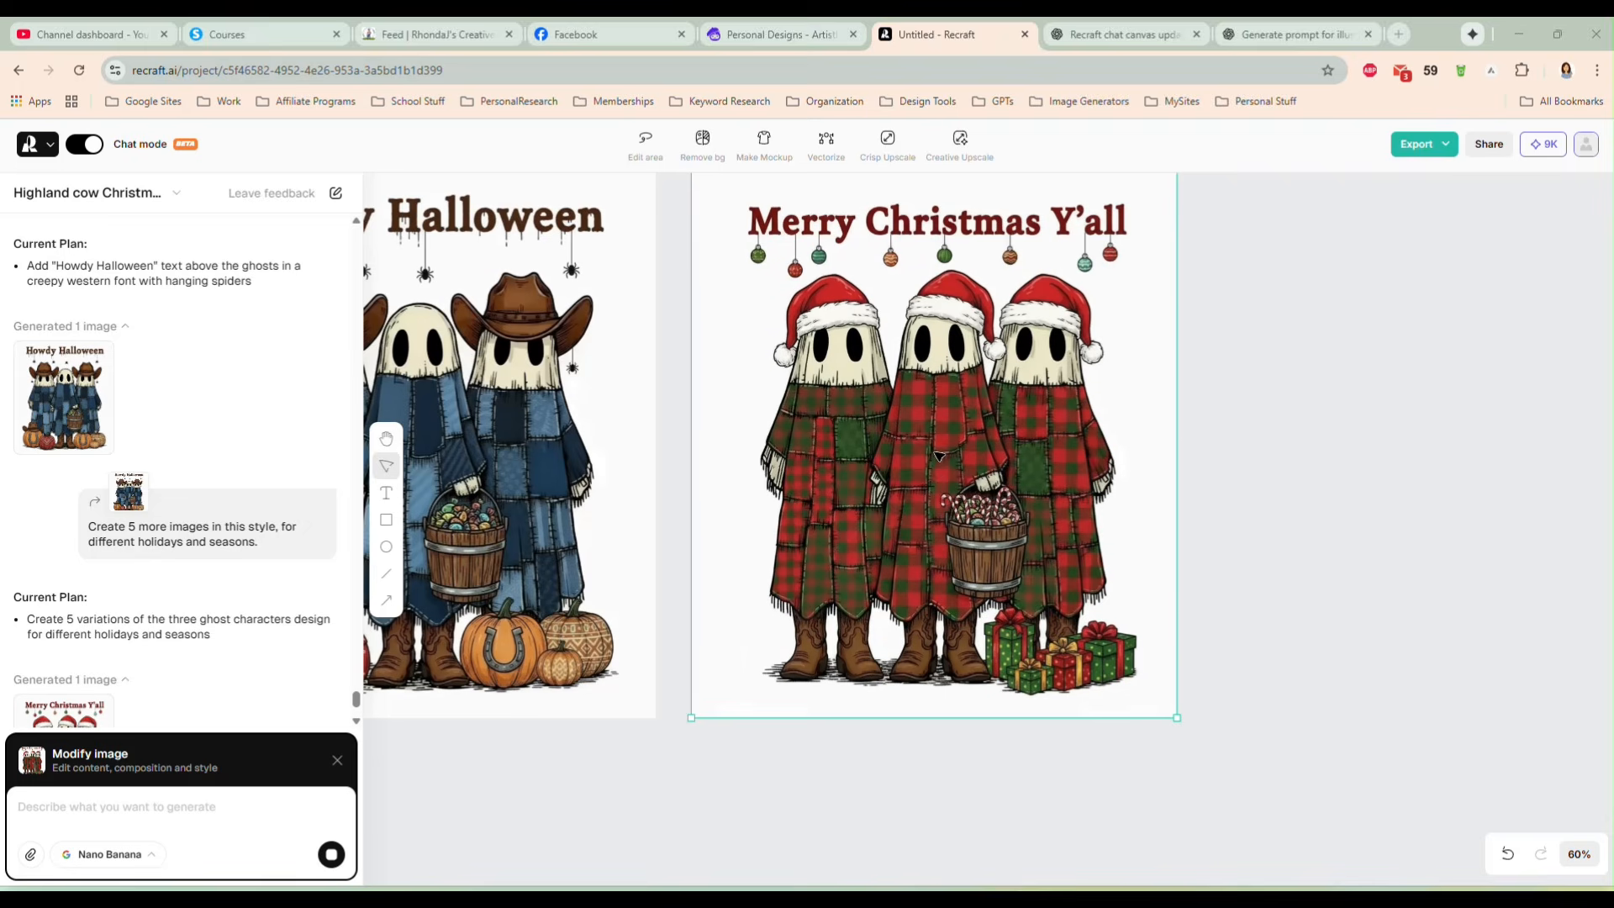
{"action": "scroll", "coordinate": [930, 459], "scroll_direction": "up", "scroll_amount": 2}
{"action": "left_click", "coordinate": [972, 535]}
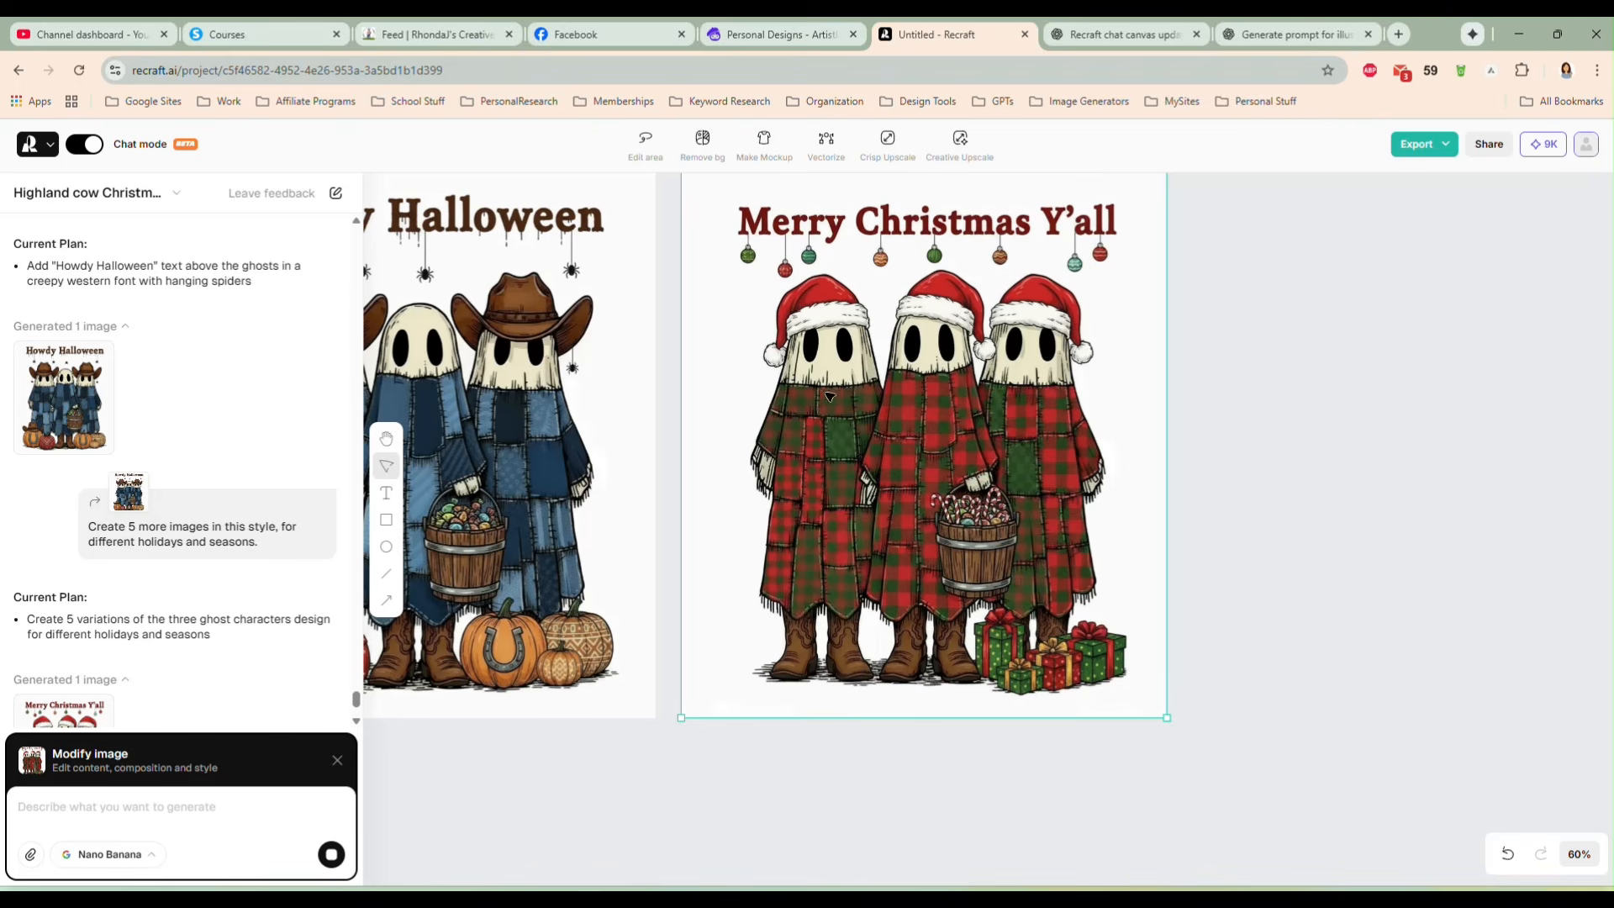
Step: Place the "Happy Valentine's Day" ghosts image beside the Christmas image with their upper edges level and a narrow gap
{"action": "scroll", "coordinate": [281, 445], "scroll_direction": "down", "scroll_amount": 2}
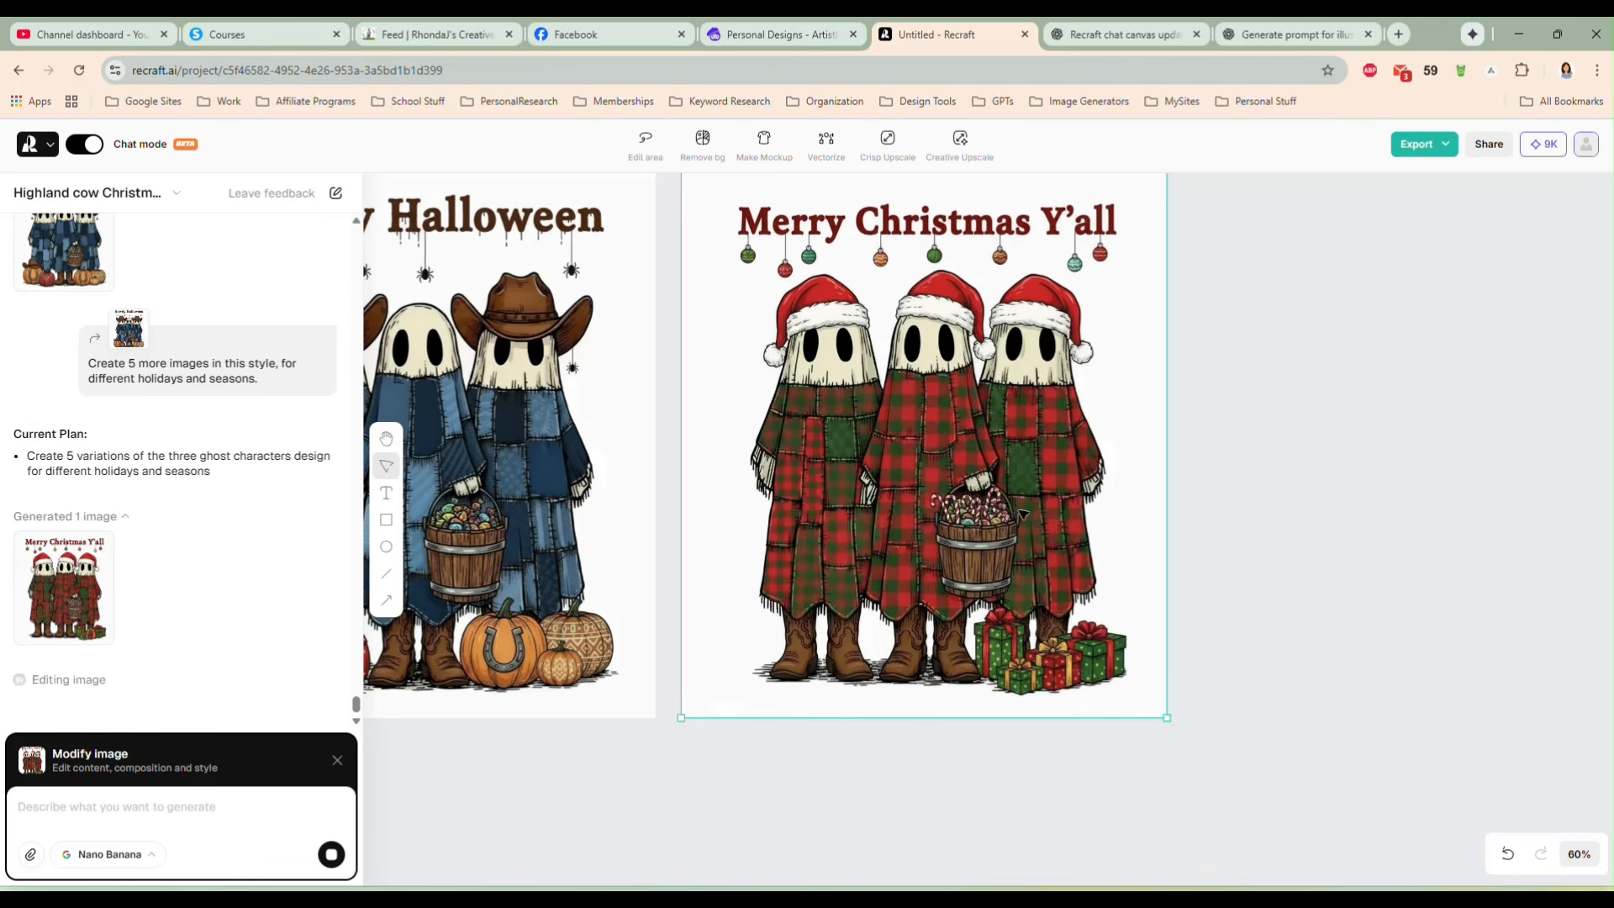
{"action": "scroll", "coordinate": [977, 486], "scroll_direction": "down", "scroll_amount": 3}
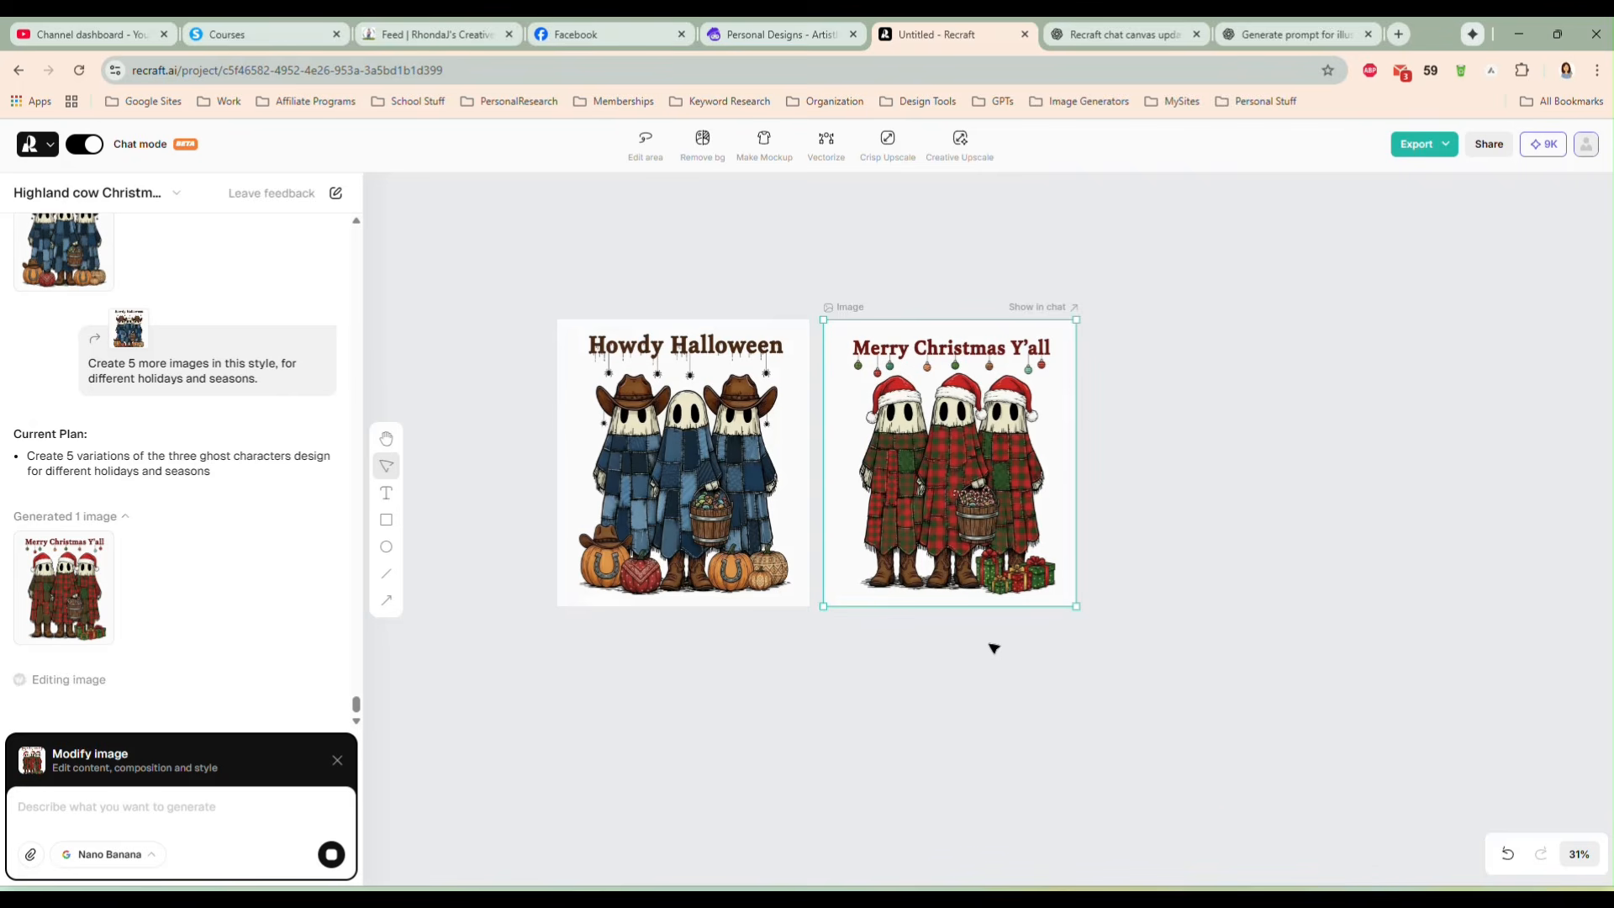
{"action": "left_click_drag", "start_coordinate": [995, 648], "coordinate": [904, 594]}
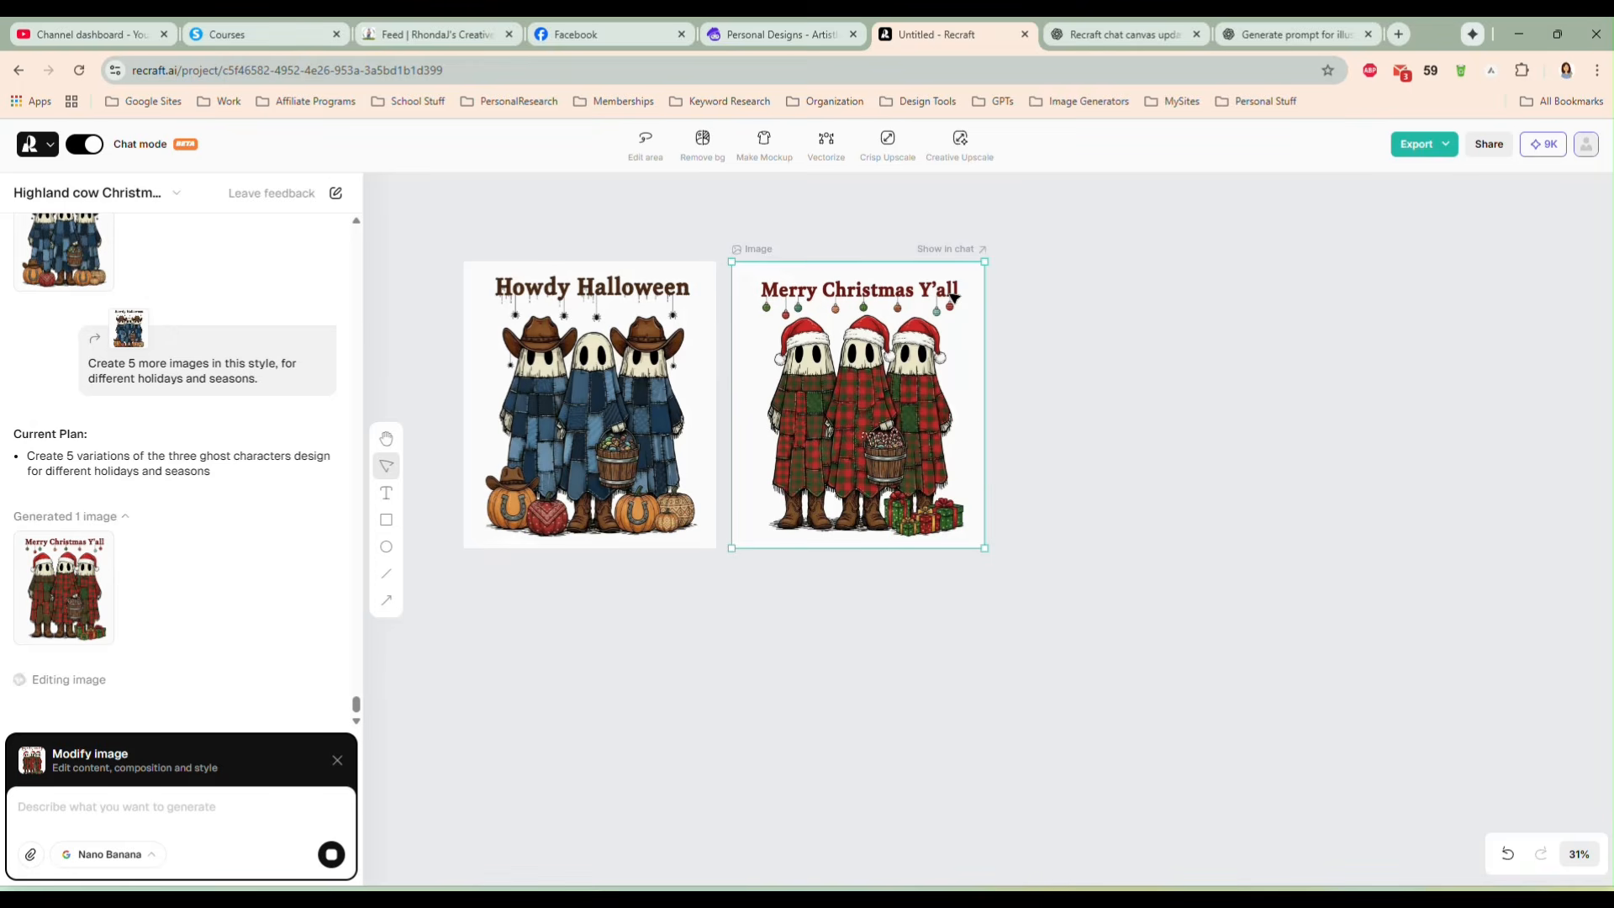
{"action": "scroll", "coordinate": [934, 379], "scroll_direction": "up", "scroll_amount": 5}
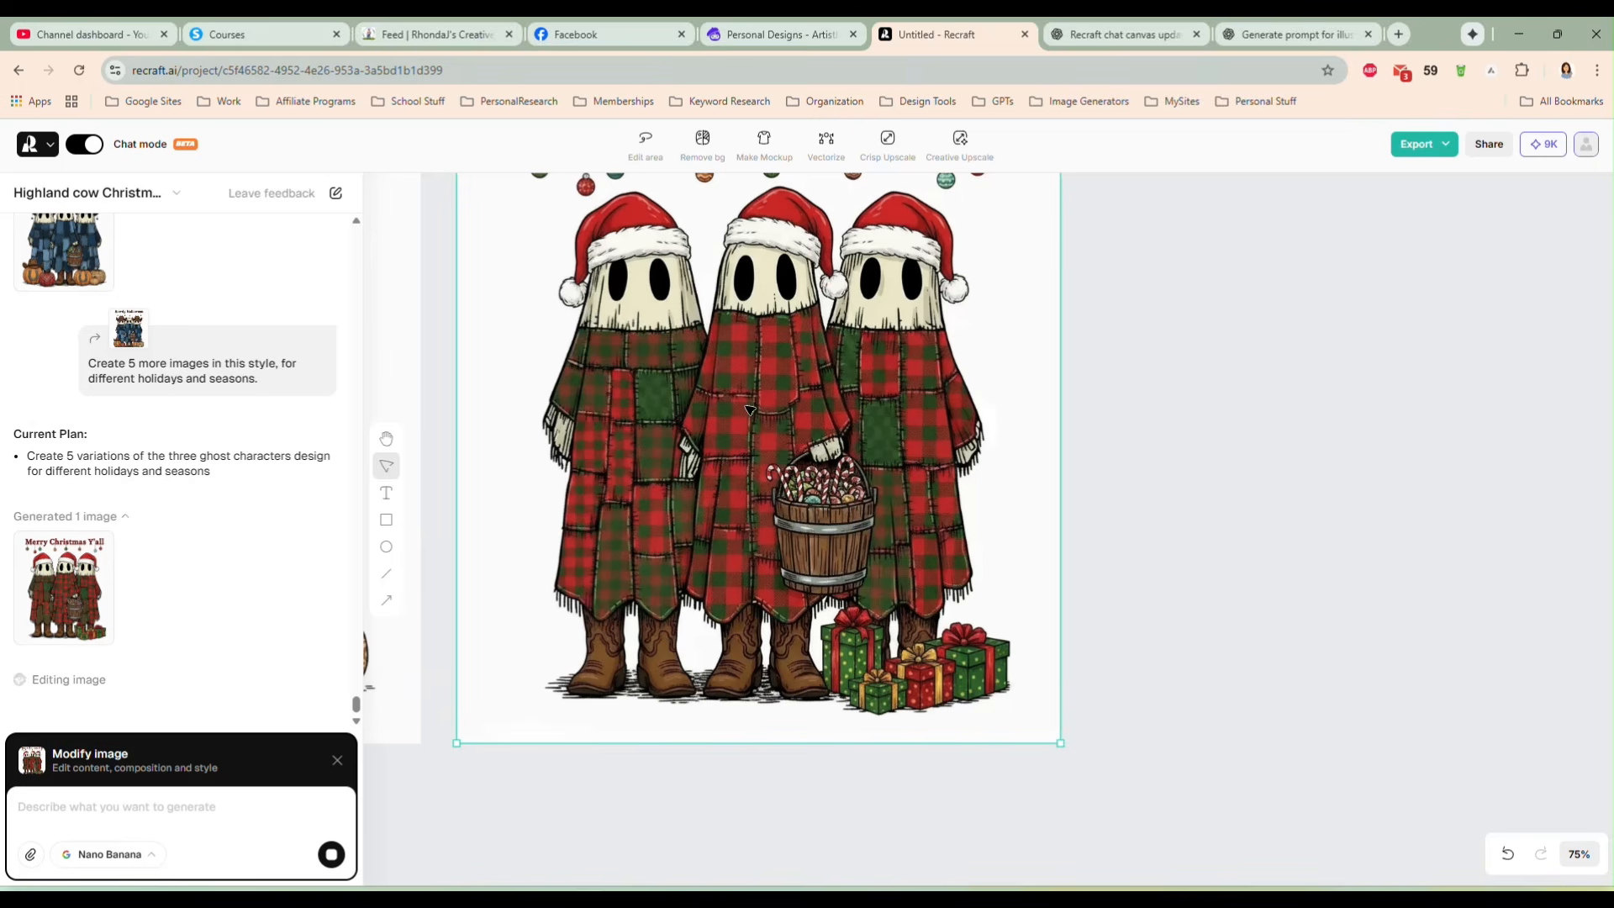
{"action": "scroll", "coordinate": [749, 409], "scroll_direction": "down", "scroll_amount": 3}
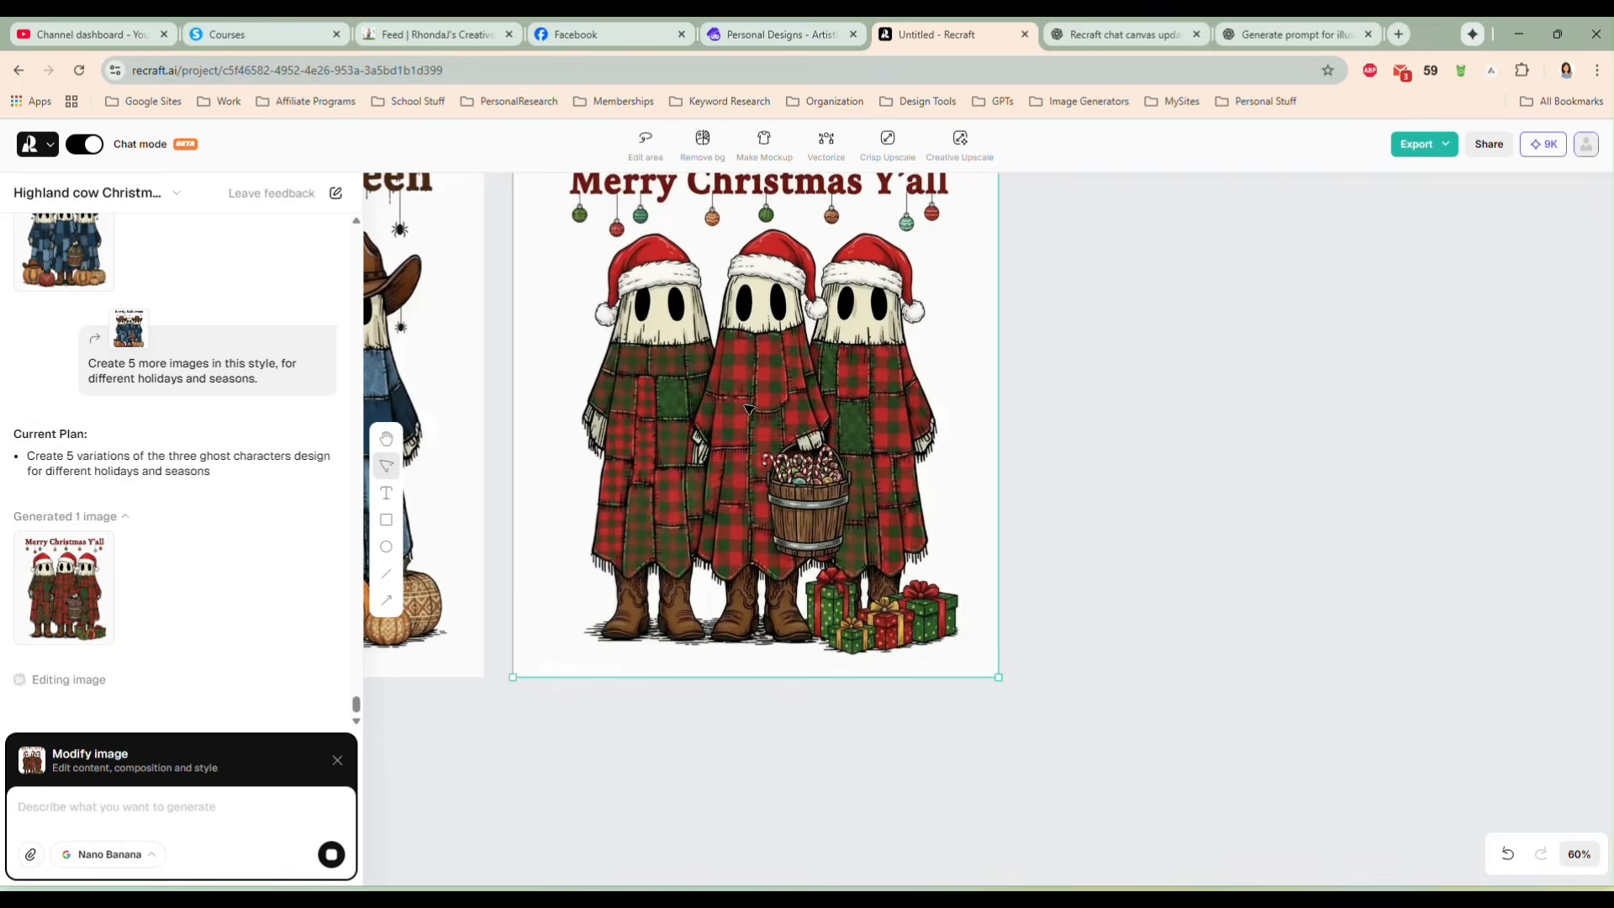
{"action": "scroll", "coordinate": [749, 409], "scroll_direction": "down", "scroll_amount": 1}
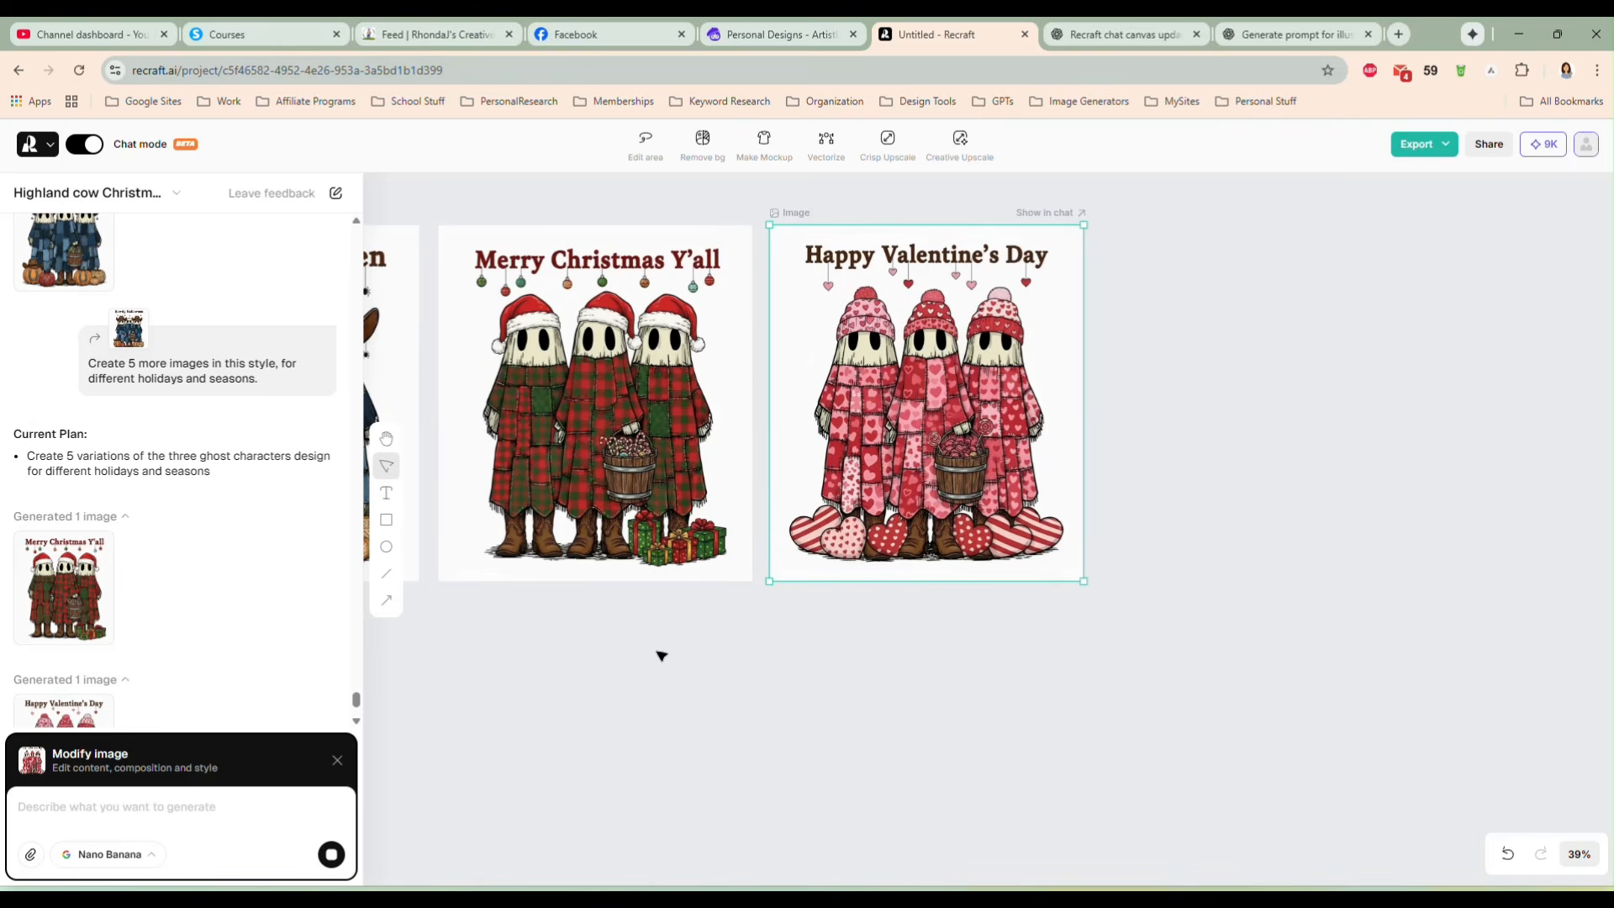
{"action": "left_click_drag", "start_coordinate": [673, 659], "coordinate": [778, 690]}
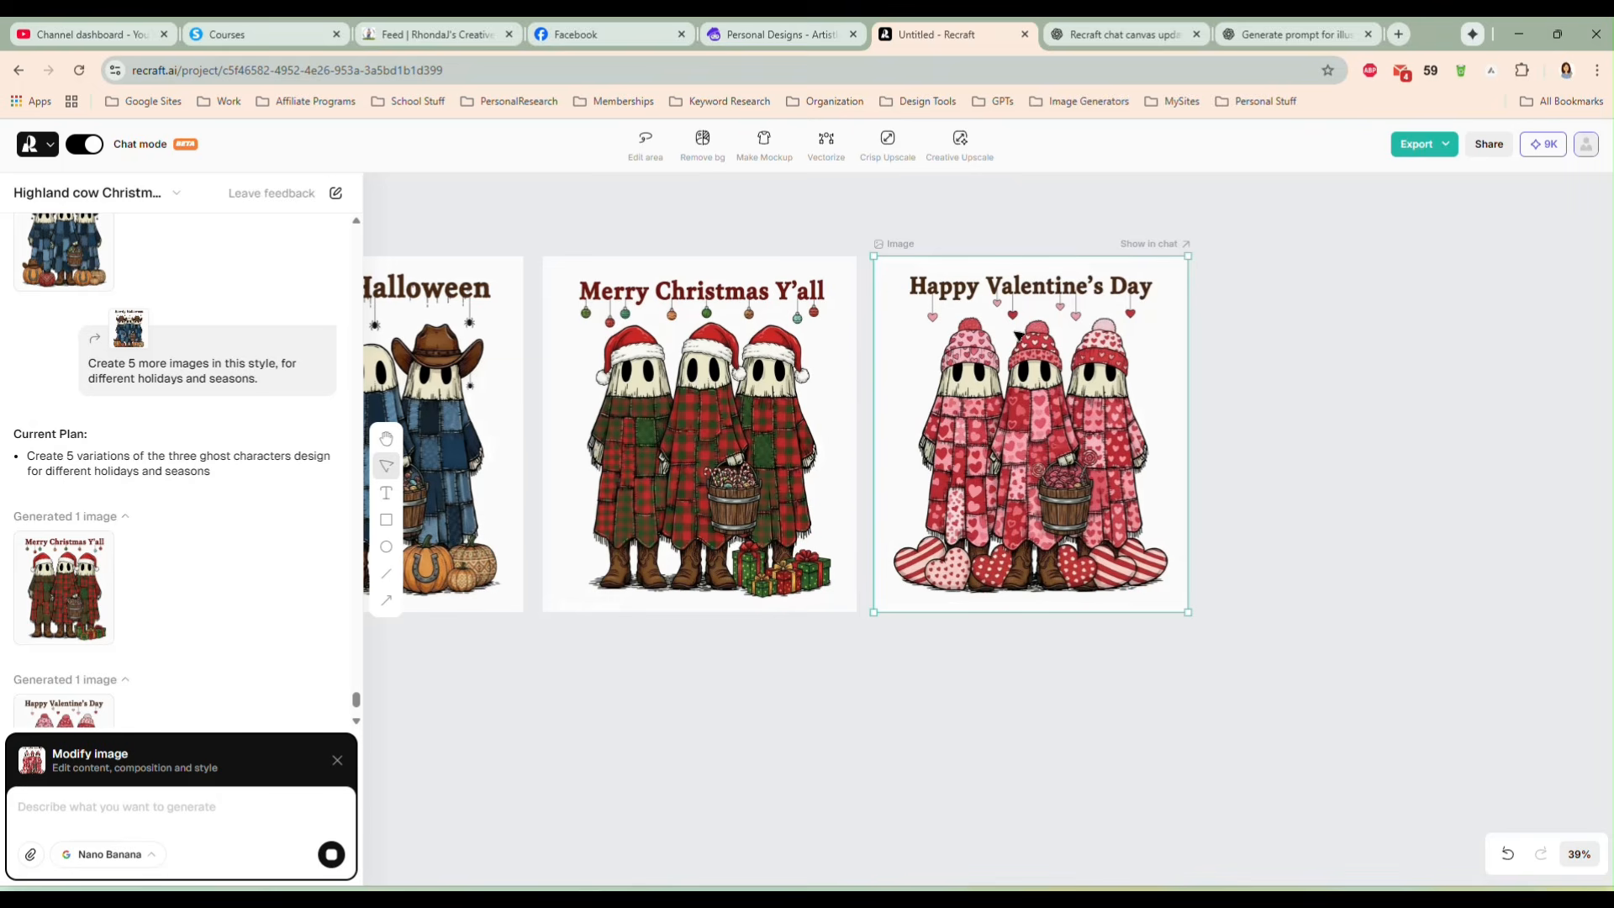
{"action": "left_click_drag", "start_coordinate": [1023, 479], "coordinate": [1026, 473]}
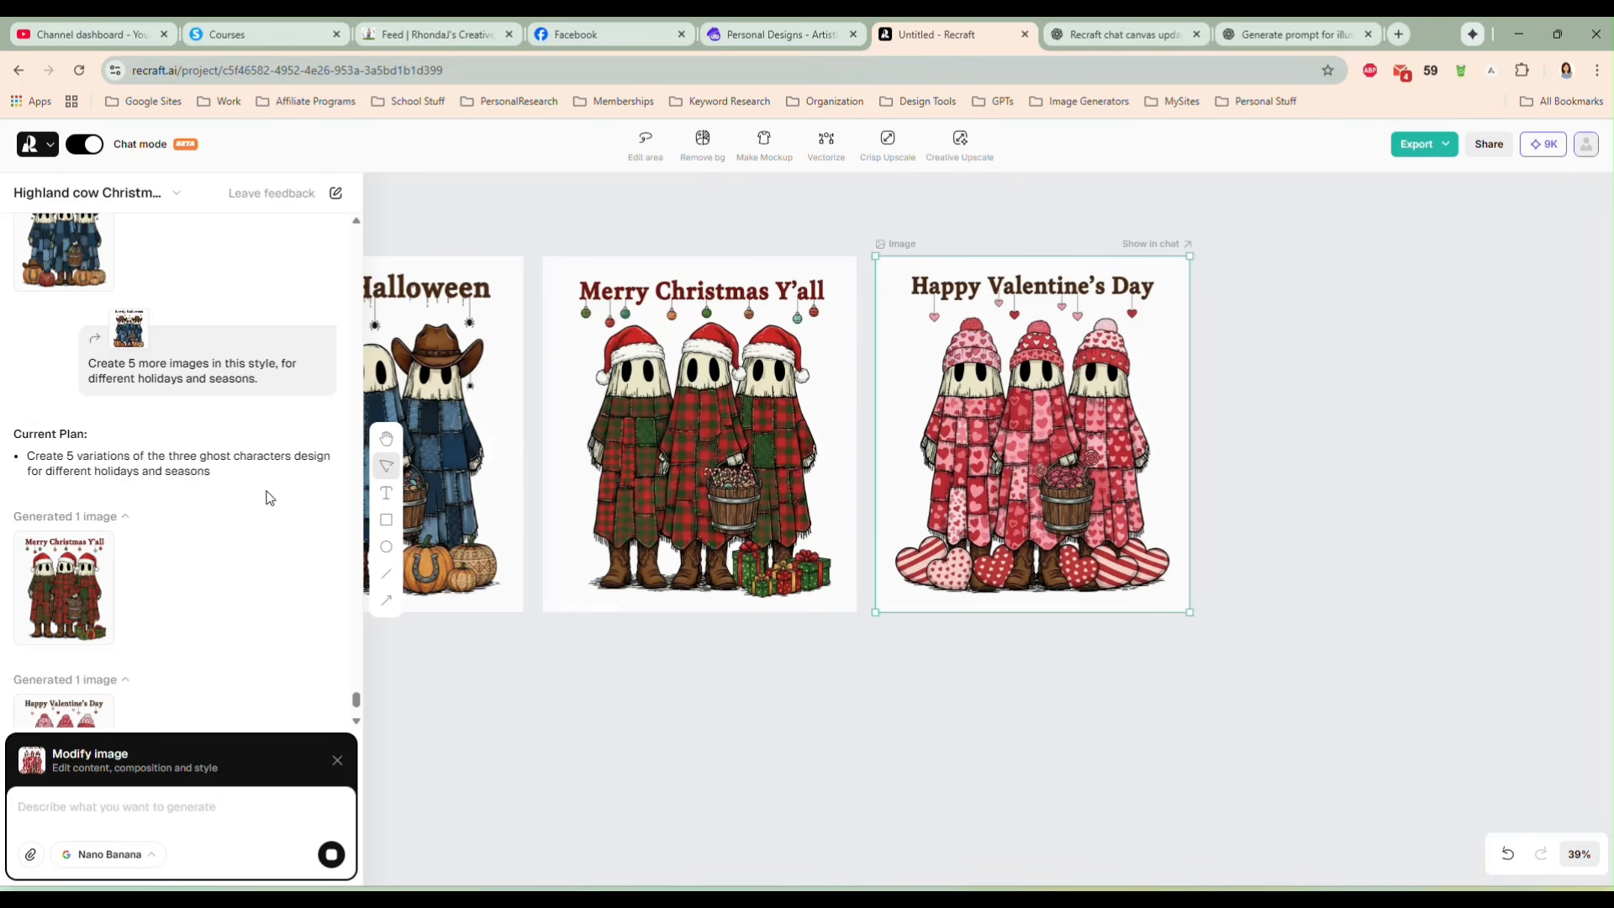
Step: Add the "Happy Easter" and "Summer Fun" images to the row after the Valentine's image, upper edges level, and clear the selection
{"action": "scroll", "coordinate": [266, 486], "scroll_direction": "down", "scroll_amount": 2}
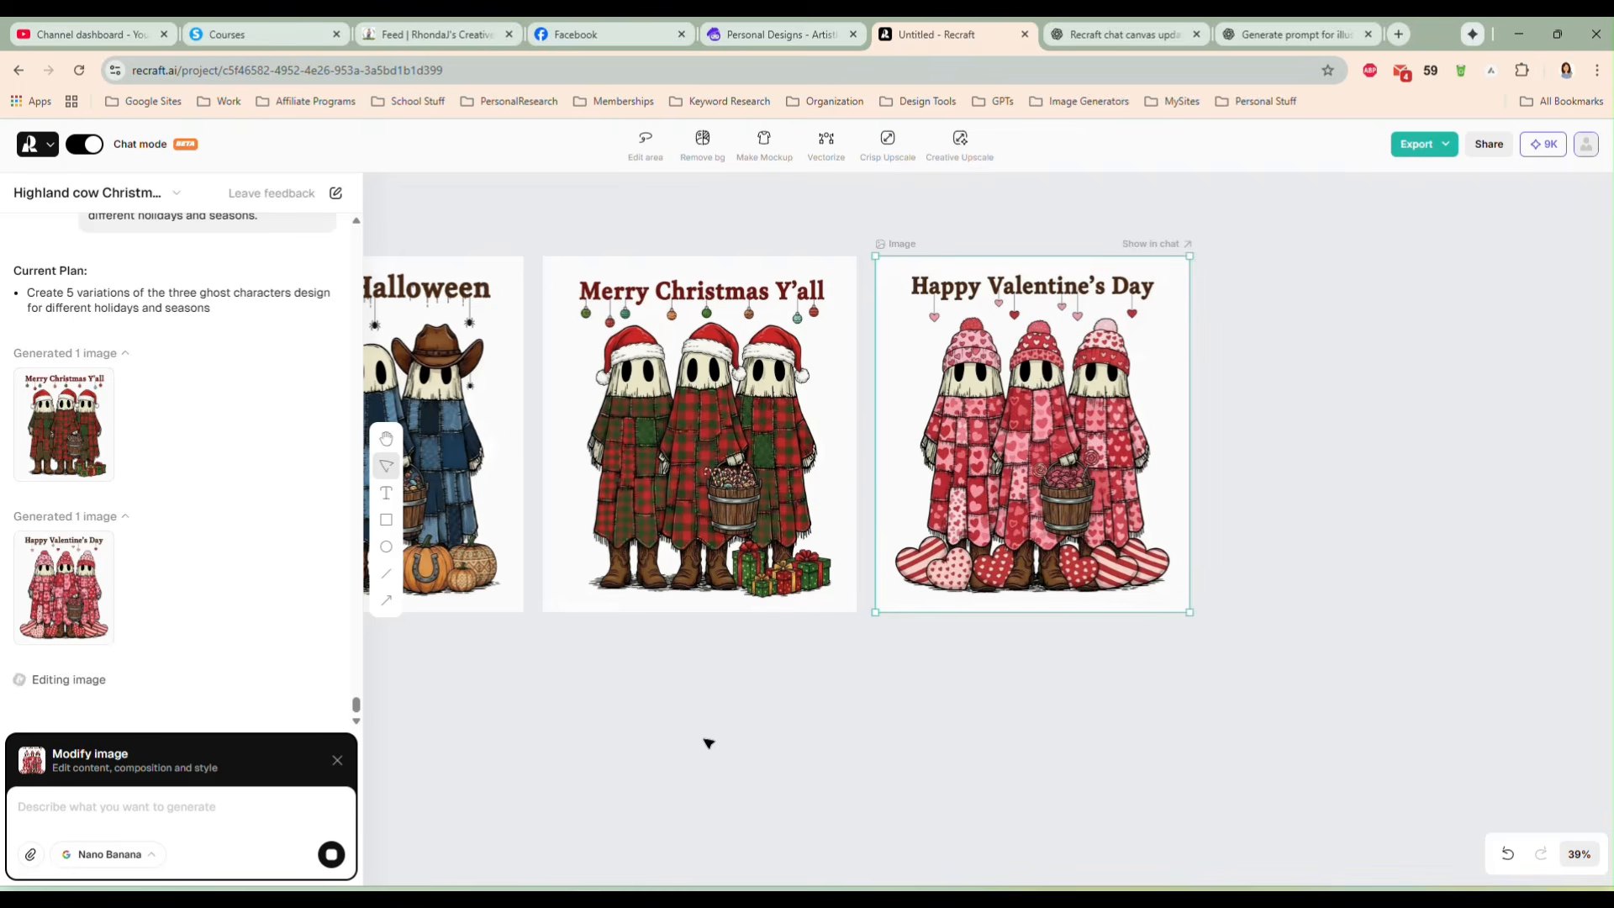
{"action": "scroll", "coordinate": [704, 738], "scroll_direction": "down", "scroll_amount": 1}
{"action": "scroll", "coordinate": [717, 673], "scroll_direction": "down", "scroll_amount": 1}
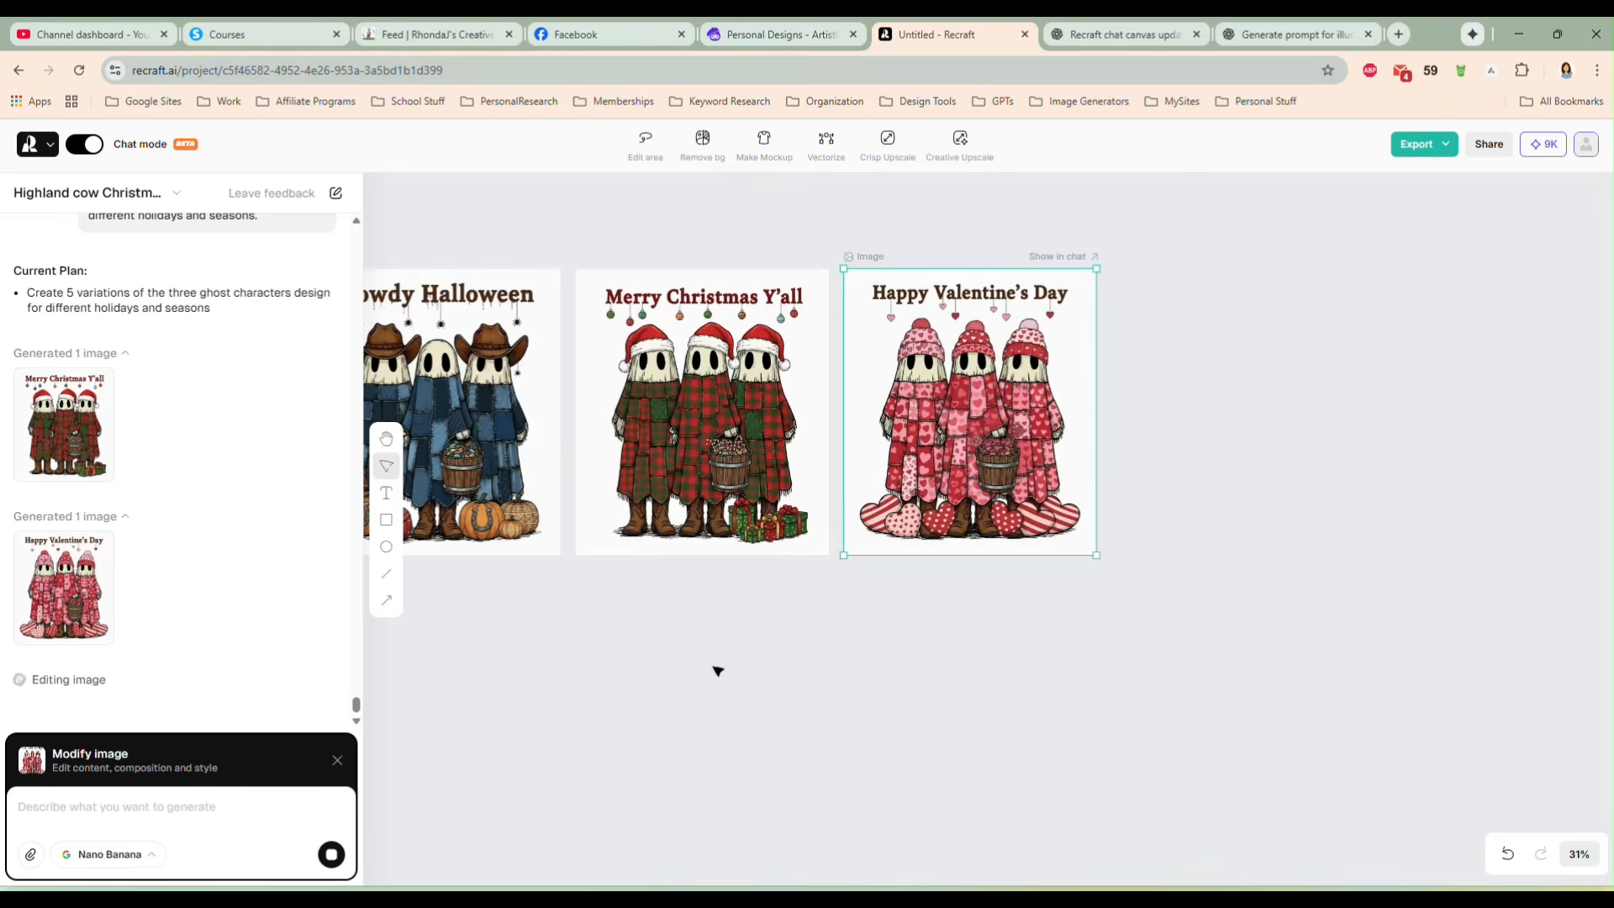
{"action": "left_click_drag", "start_coordinate": [714, 670], "coordinate": [937, 634]}
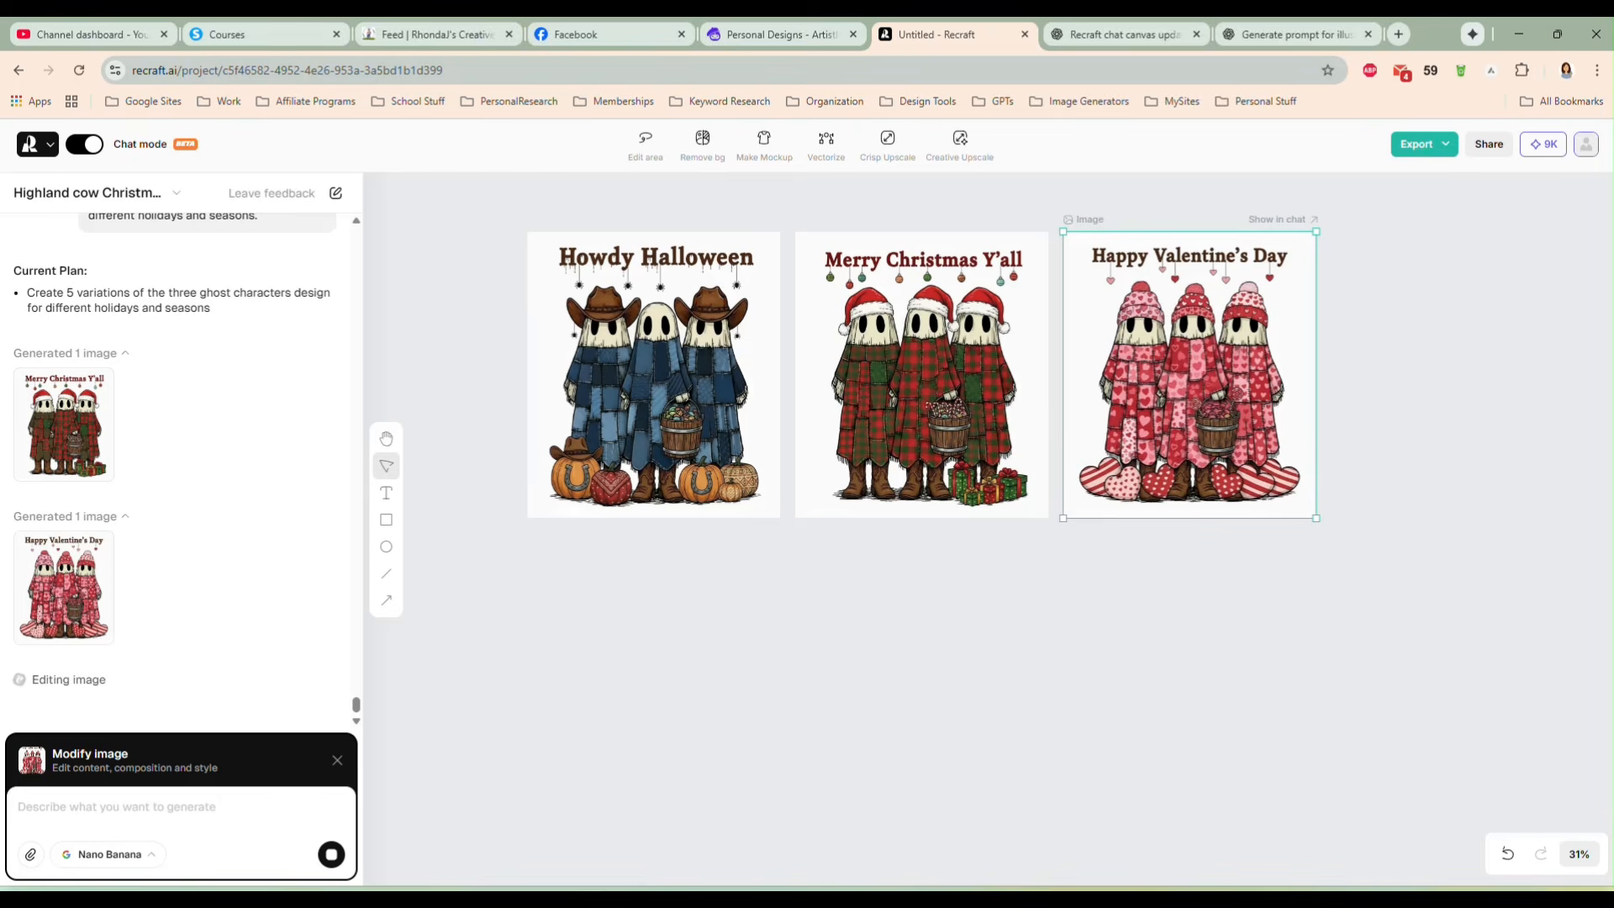
{"action": "left_click_drag", "start_coordinate": [942, 630], "coordinate": [958, 487]}
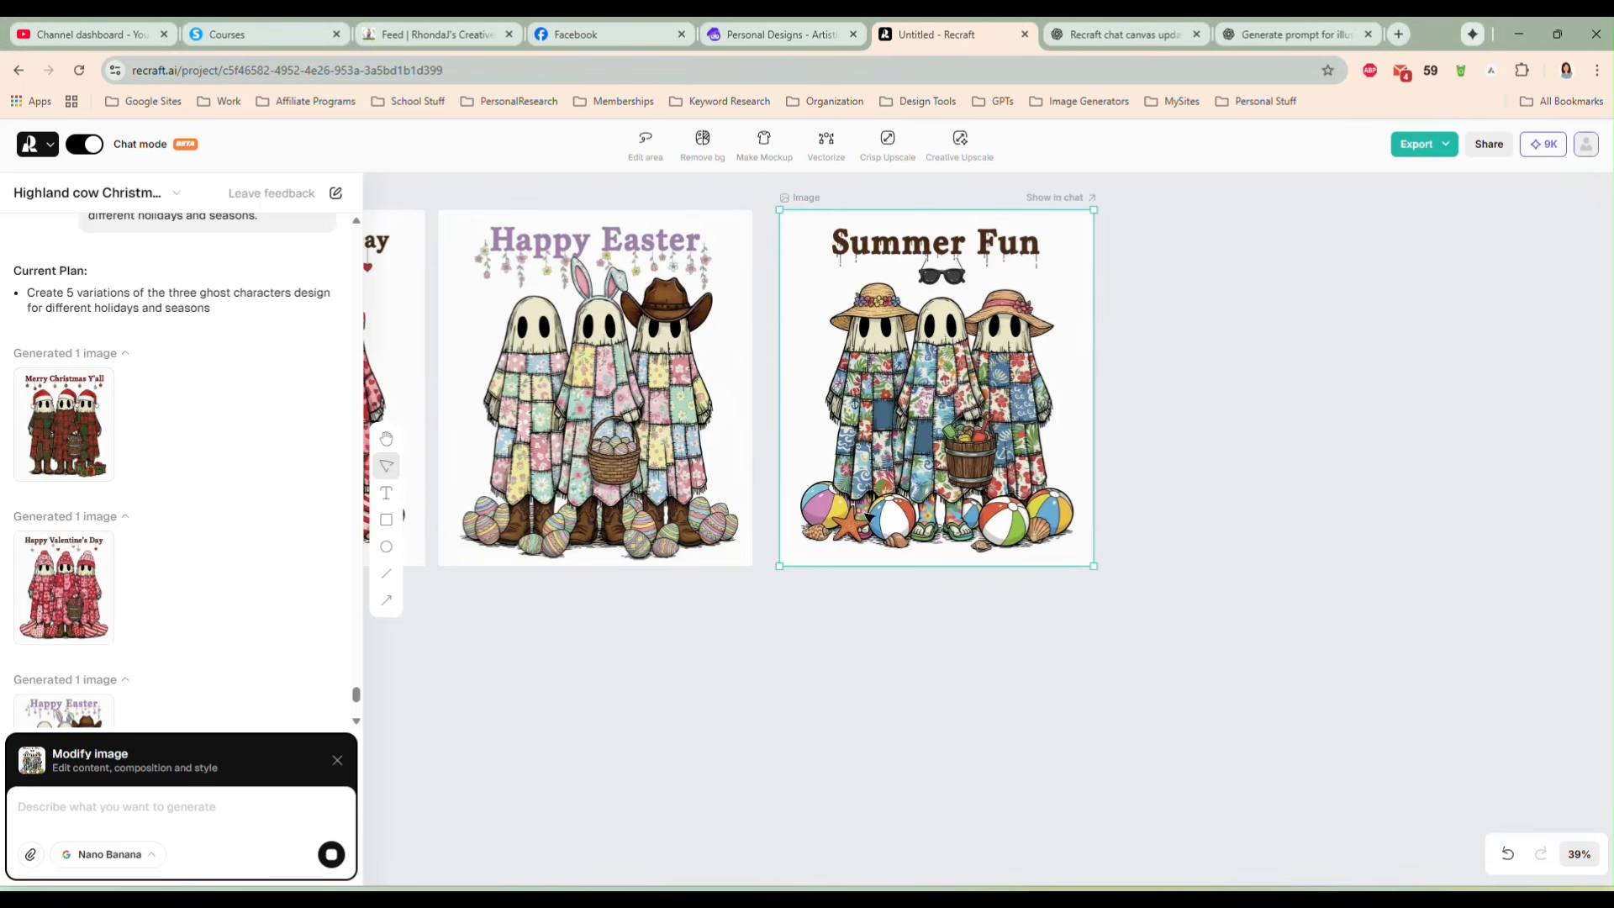
{"action": "left_click_drag", "start_coordinate": [807, 678], "coordinate": [1170, 724]}
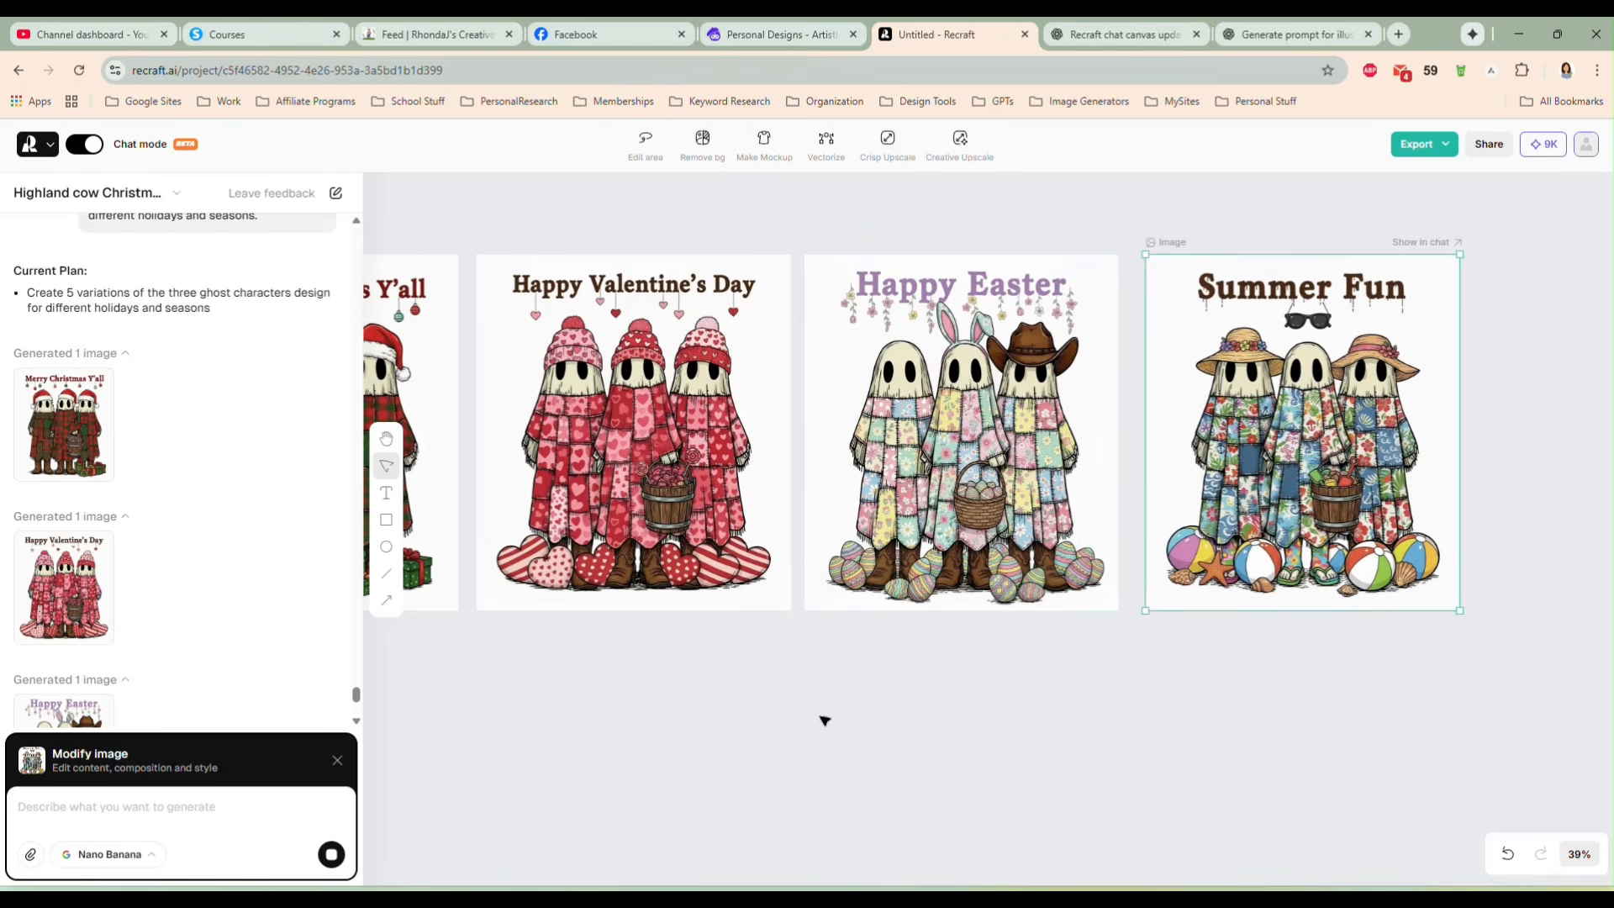
{"action": "scroll", "coordinate": [851, 716], "scroll_direction": "down", "scroll_amount": 5}
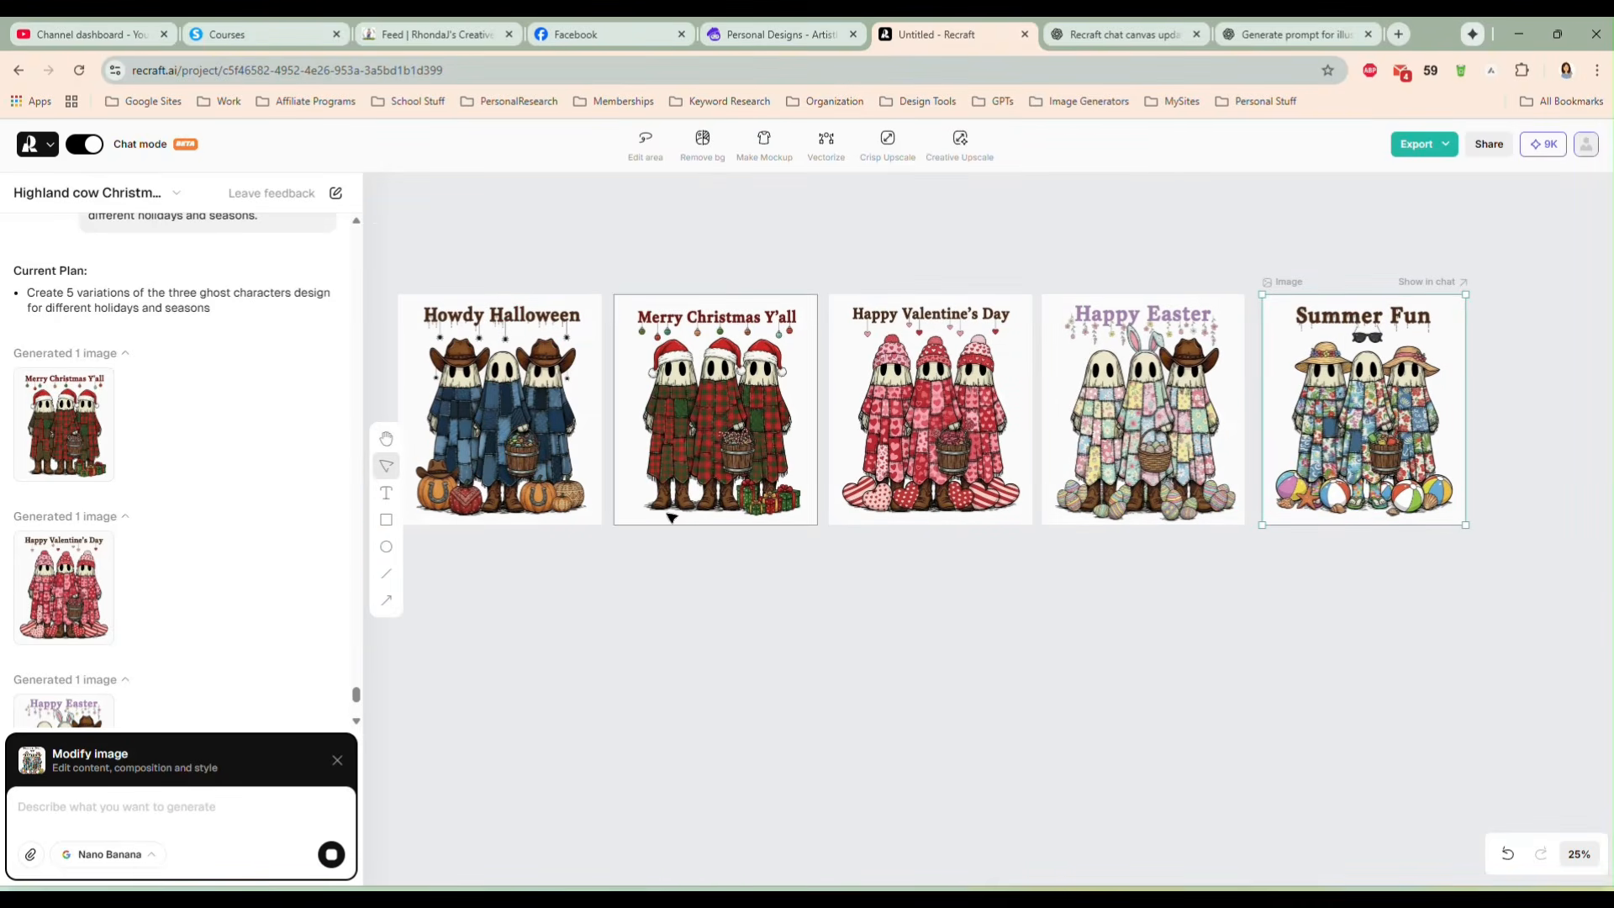
{"action": "scroll", "coordinate": [251, 614], "scroll_direction": "down", "scroll_amount": 4}
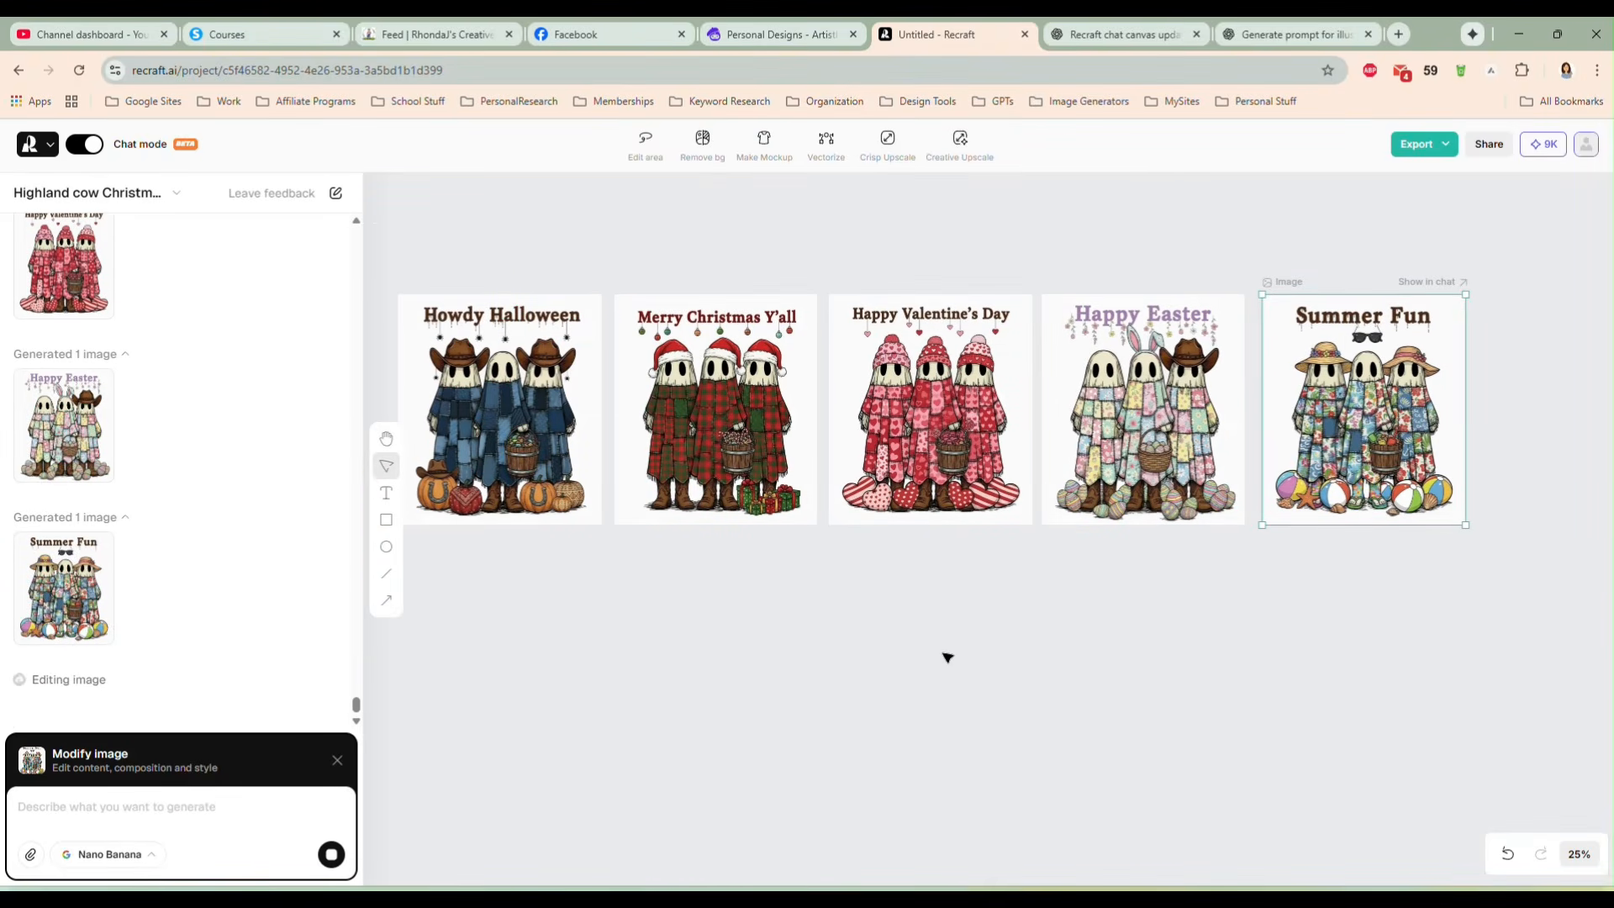
{"action": "left_click", "coordinate": [1006, 644]}
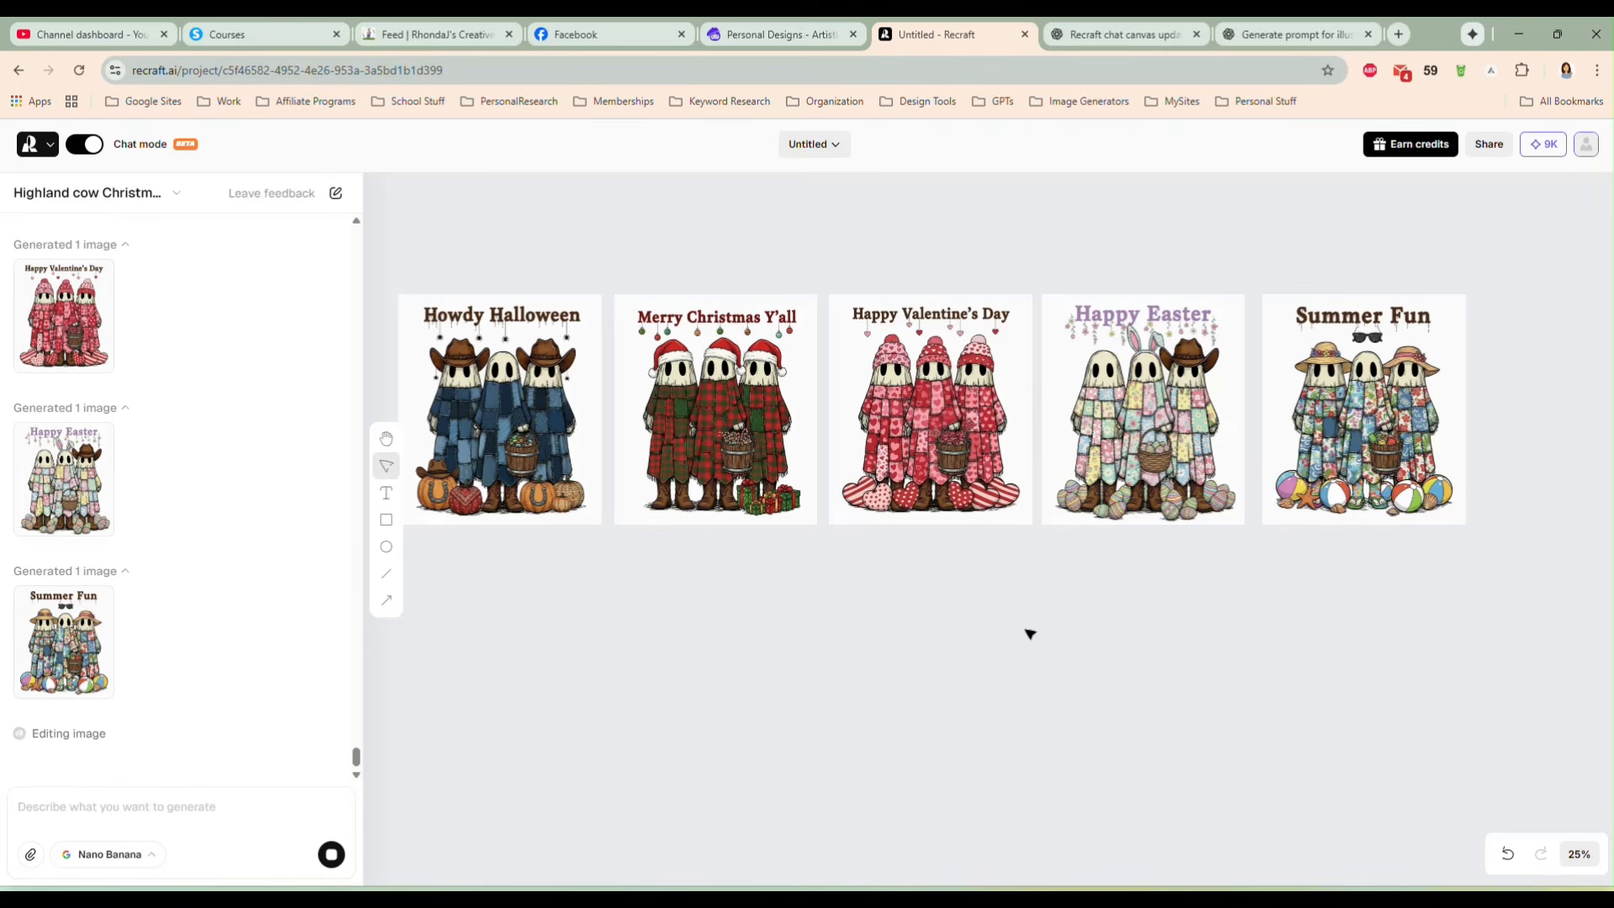
Step: Examine the "Summer Fun", "Happy Easter", "Happy Valentine's Day" and Christmas ghost designs up close, one after another
{"action": "scroll", "coordinate": [1009, 634], "scroll_direction": "up", "scroll_amount": 5}
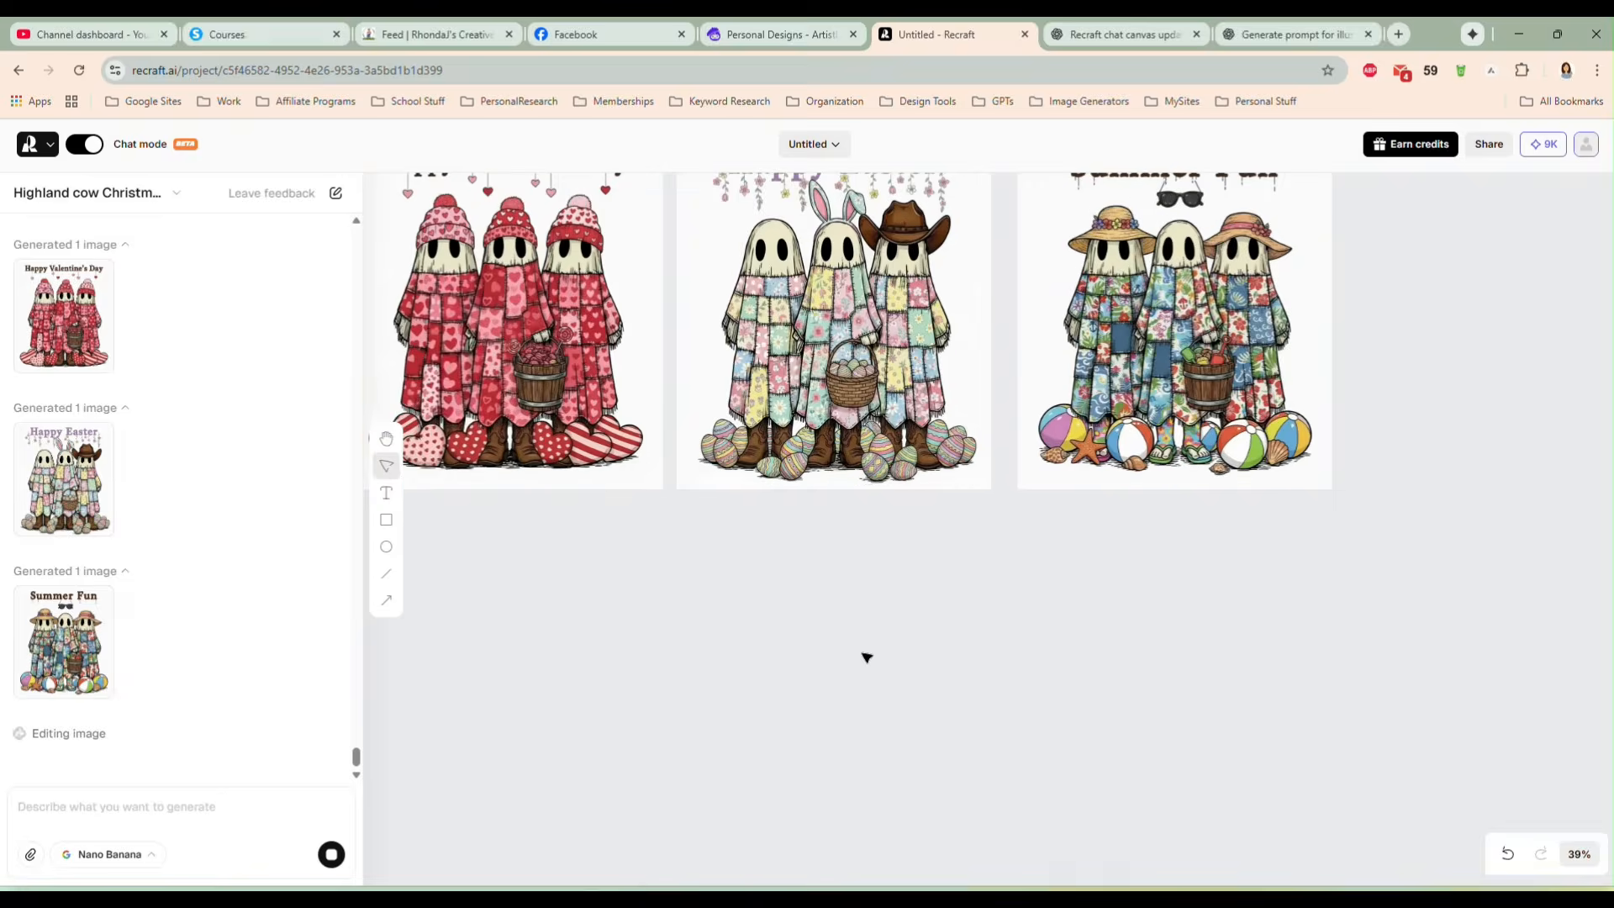
{"action": "scroll", "coordinate": [867, 656], "scroll_direction": "up", "scroll_amount": 3}
{"action": "scroll", "coordinate": [941, 602], "scroll_direction": "up", "scroll_amount": 4}
{"action": "left_click_drag", "start_coordinate": [570, 813], "coordinate": [446, 904]}
{"action": "left_click_drag", "start_coordinate": [833, 732], "coordinate": [727, 882]}
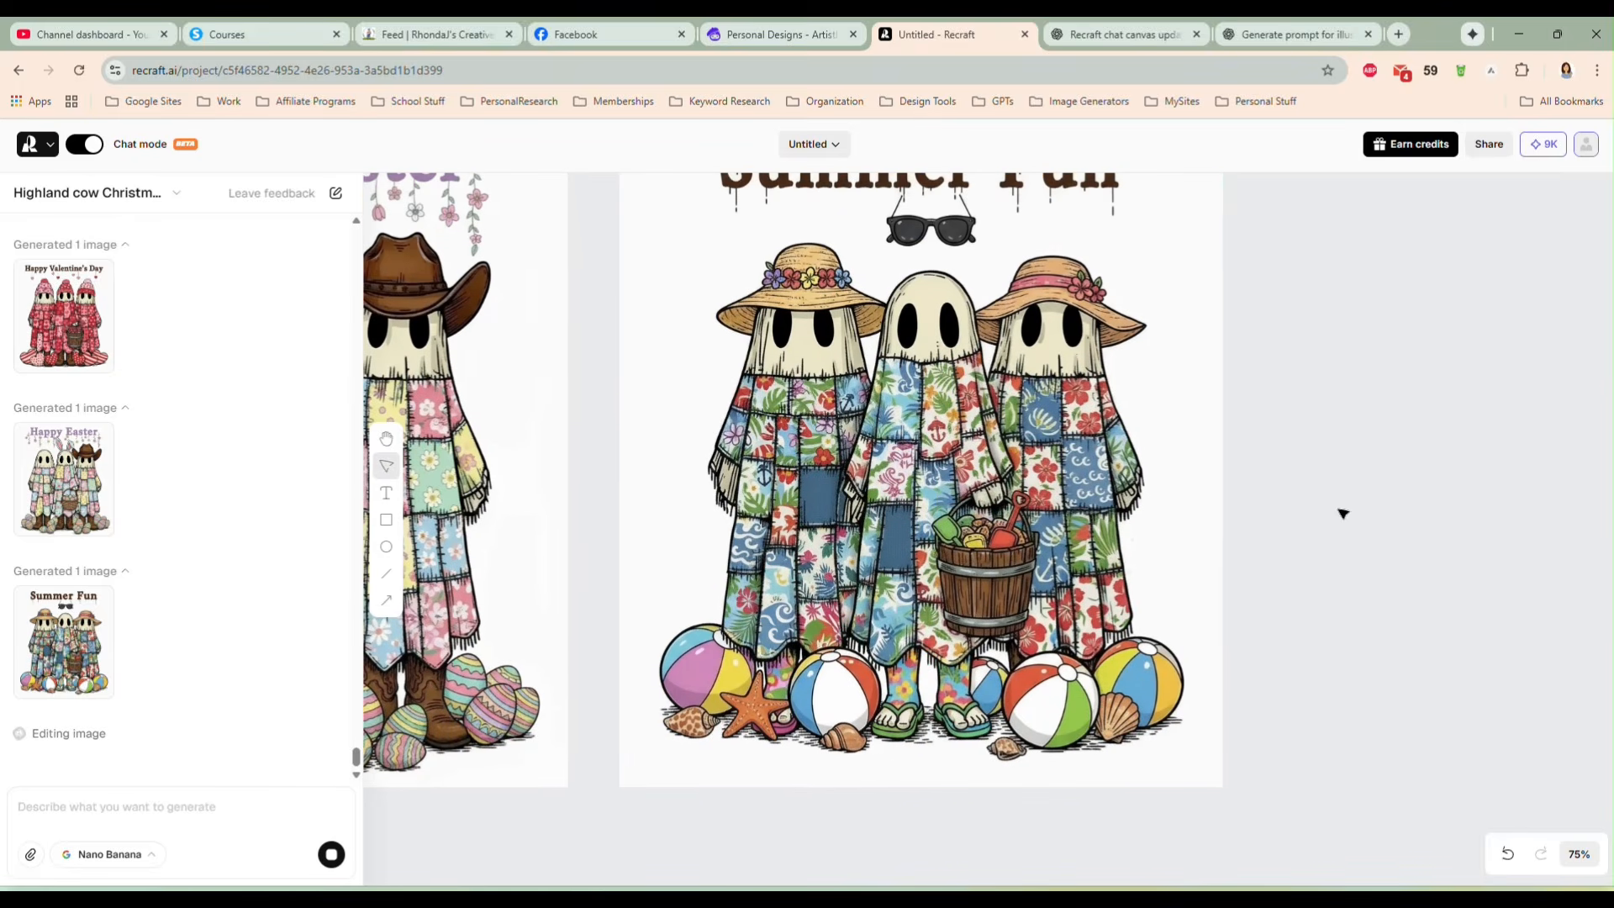
{"action": "scroll", "coordinate": [1318, 523], "scroll_direction": "up", "scroll_amount": 3}
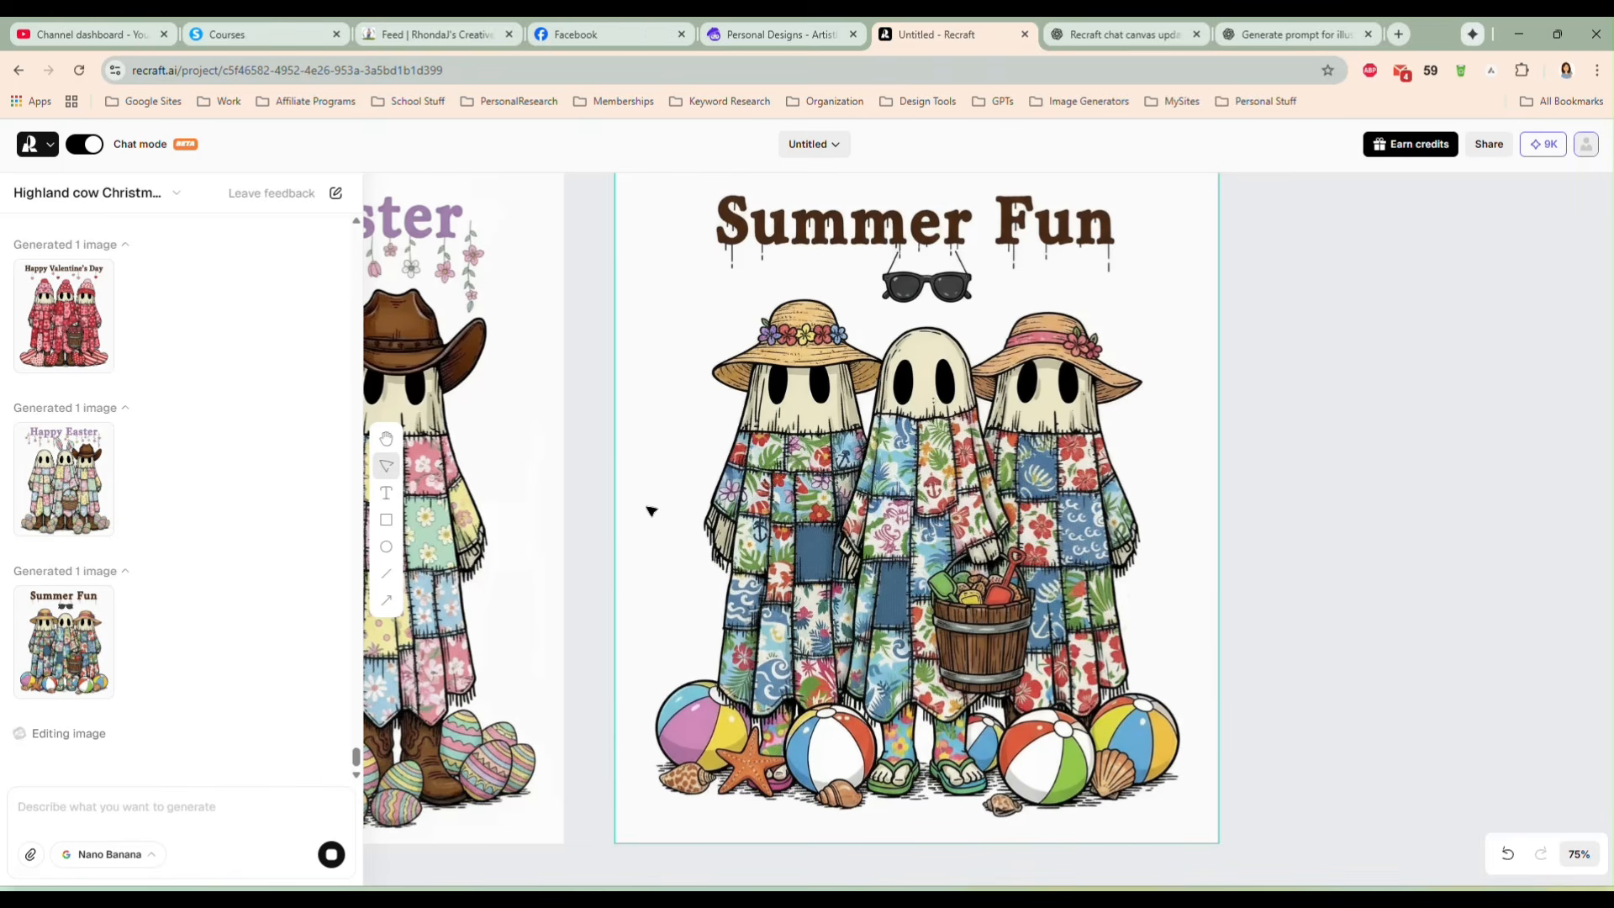
{"action": "key", "text": "h"}
{"action": "left_click_drag", "start_coordinate": [583, 530], "coordinate": [1124, 518]}
{"action": "key", "text": "v"}
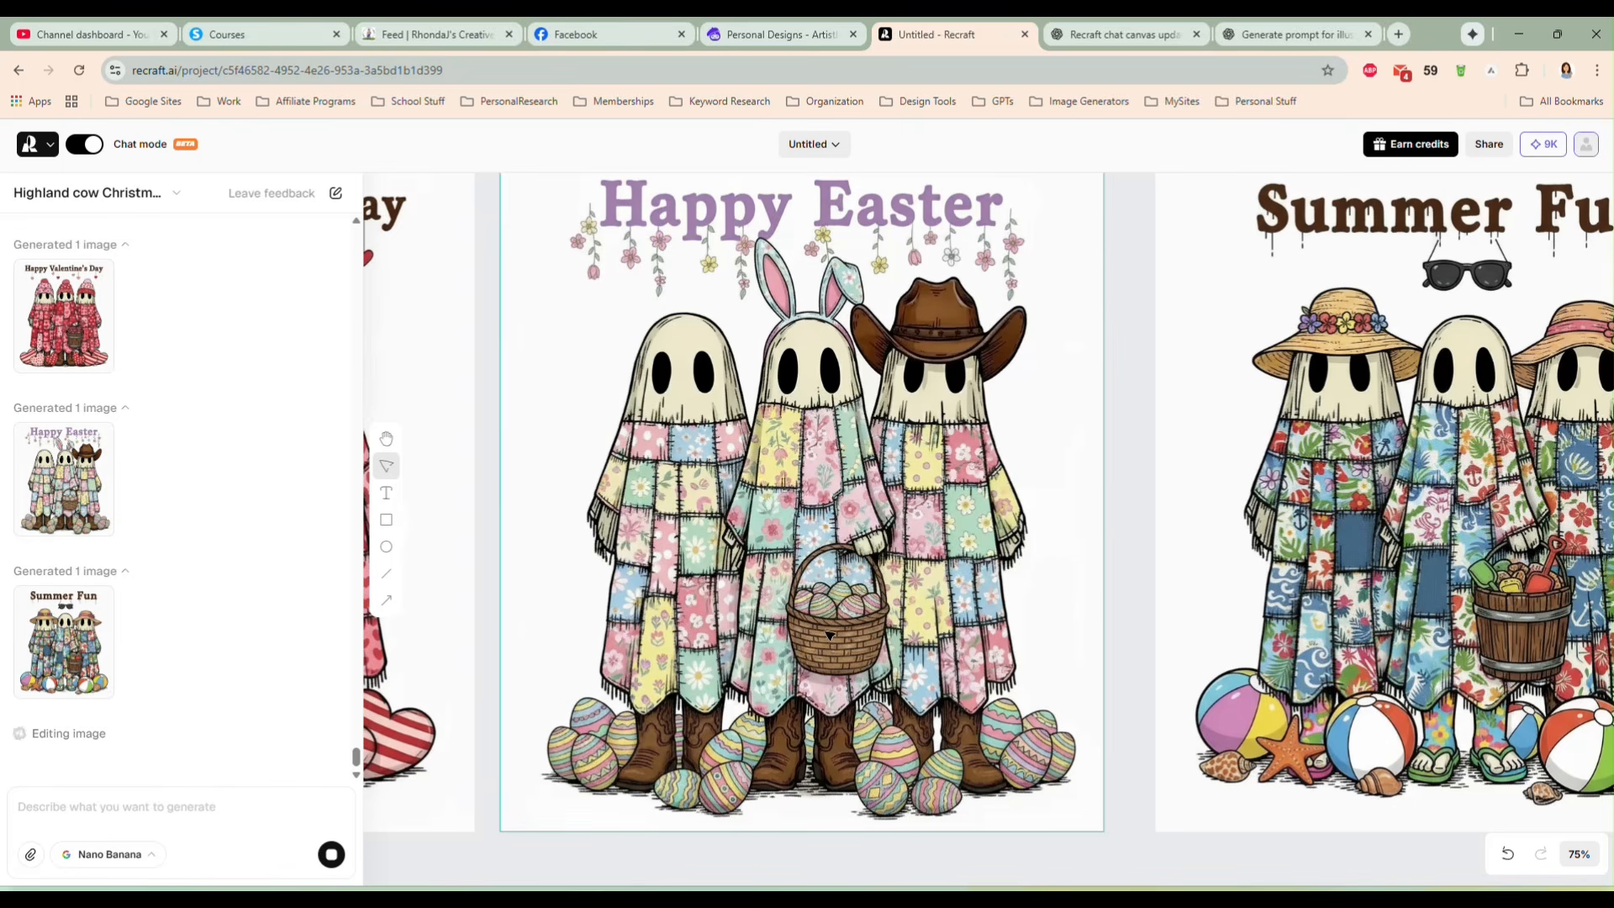
{"action": "key", "text": "h"}
{"action": "left_click_drag", "start_coordinate": [487, 596], "coordinate": [1052, 620]}
{"action": "key", "text": "v"}
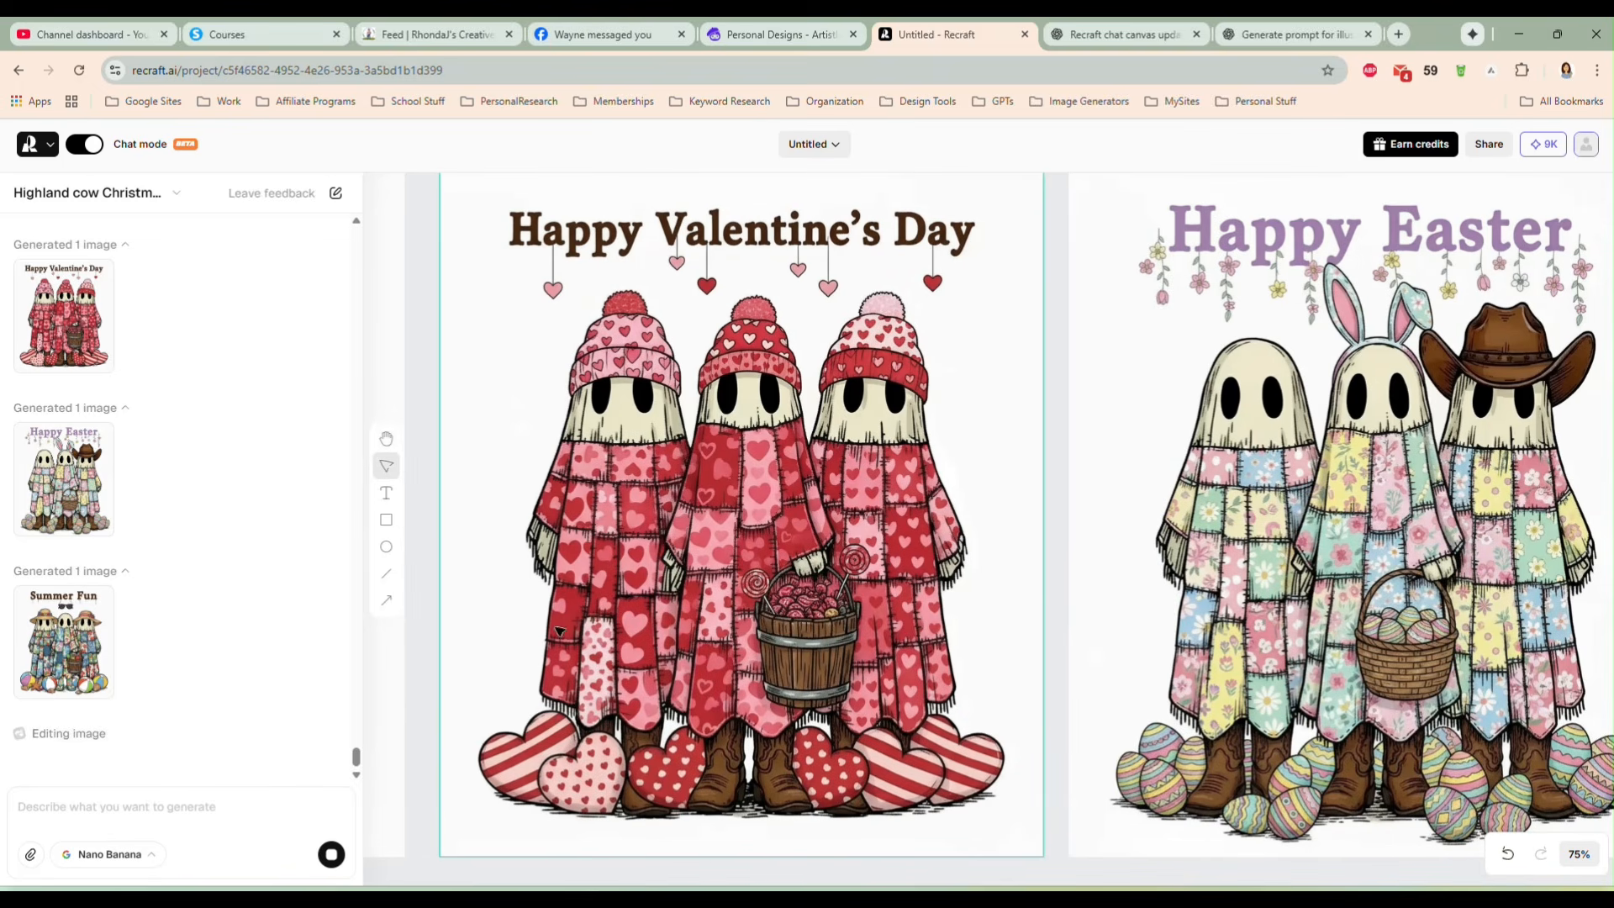
{"action": "key", "text": "h"}
{"action": "left_click_drag", "start_coordinate": [428, 579], "coordinate": [987, 578]}
{"action": "key", "text": "v"}
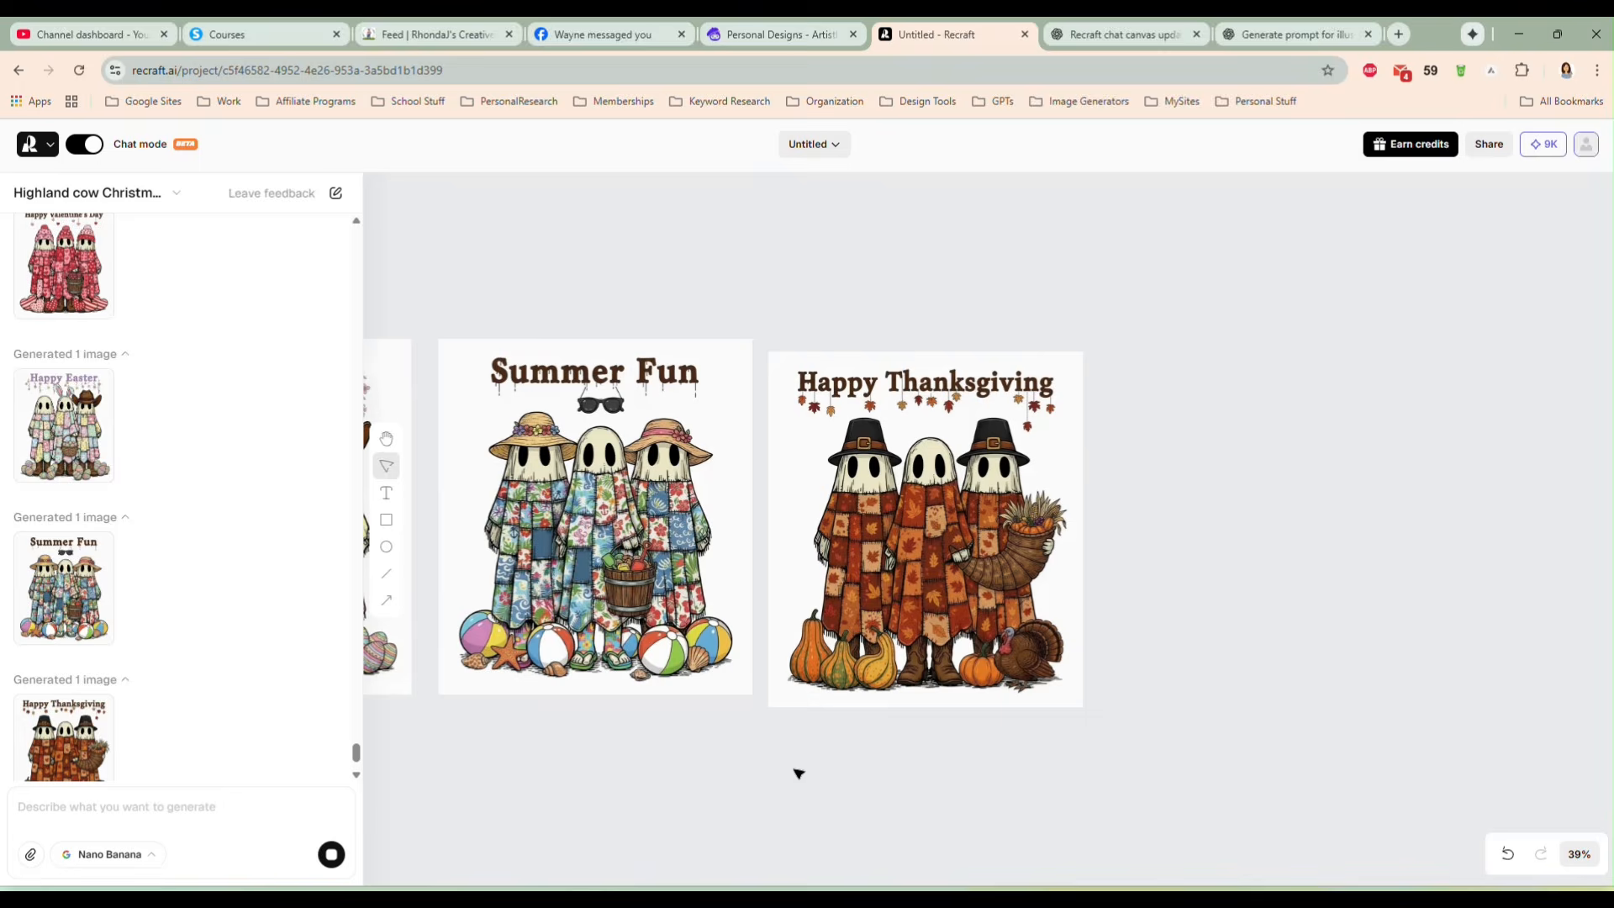
Step: Align the "Happy Thanksgiving" ghosts image beside the "Summer Fun" image, upper edges level, and inspect it up close
{"action": "left_click", "coordinate": [841, 664]}
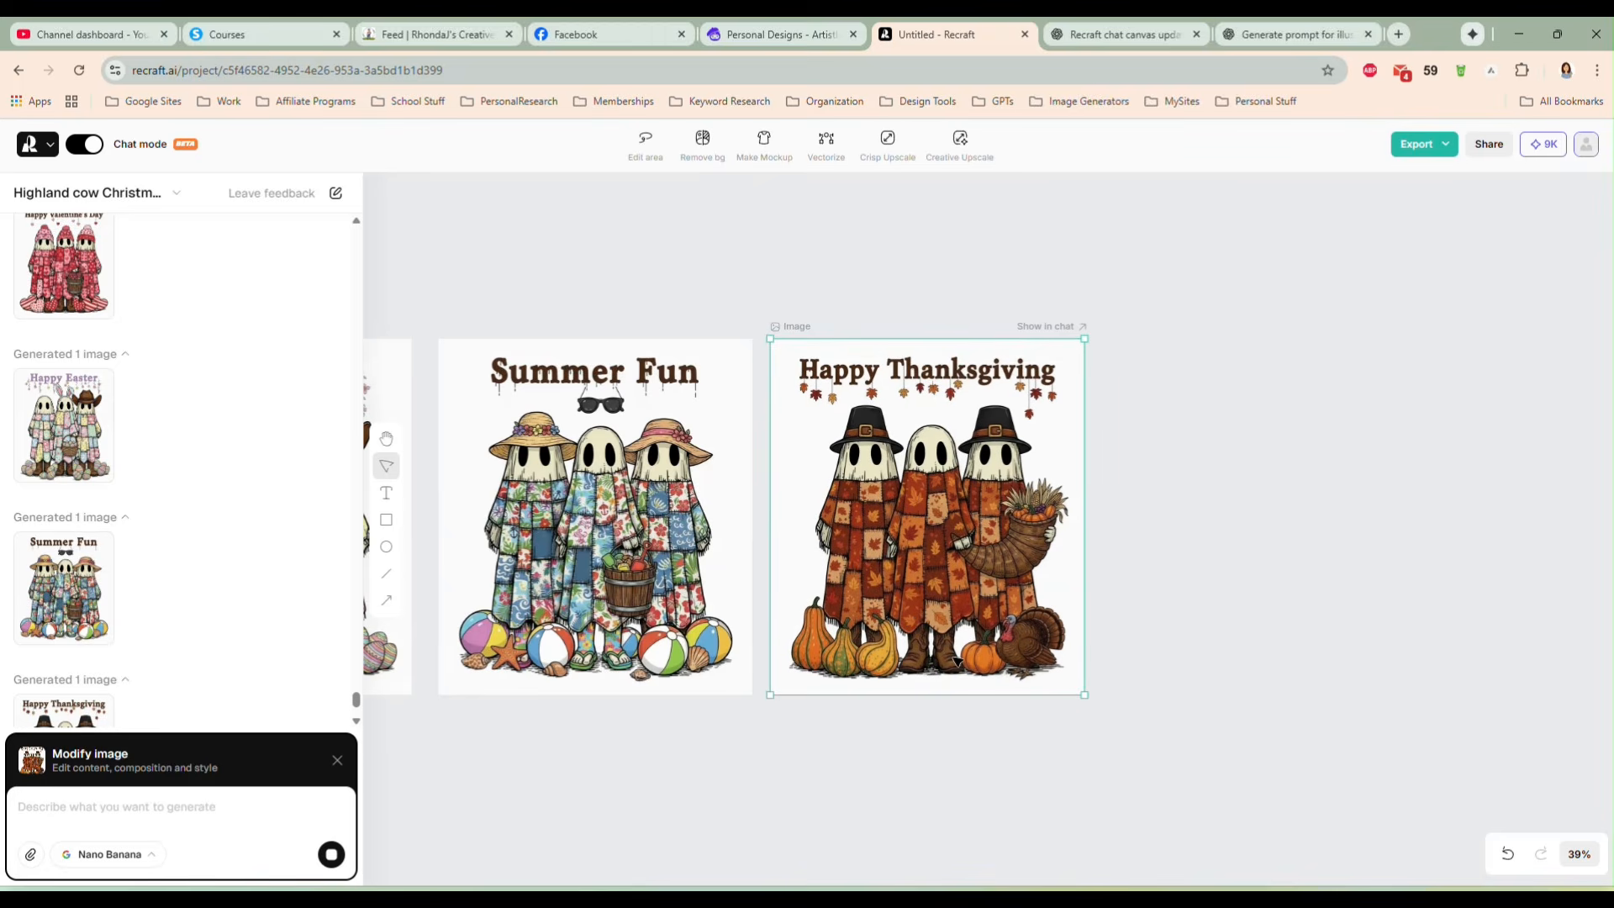
{"action": "scroll", "coordinate": [957, 662], "scroll_direction": "up", "scroll_amount": 4}
{"action": "left_click_drag", "start_coordinate": [1230, 566], "coordinate": [1247, 664]}
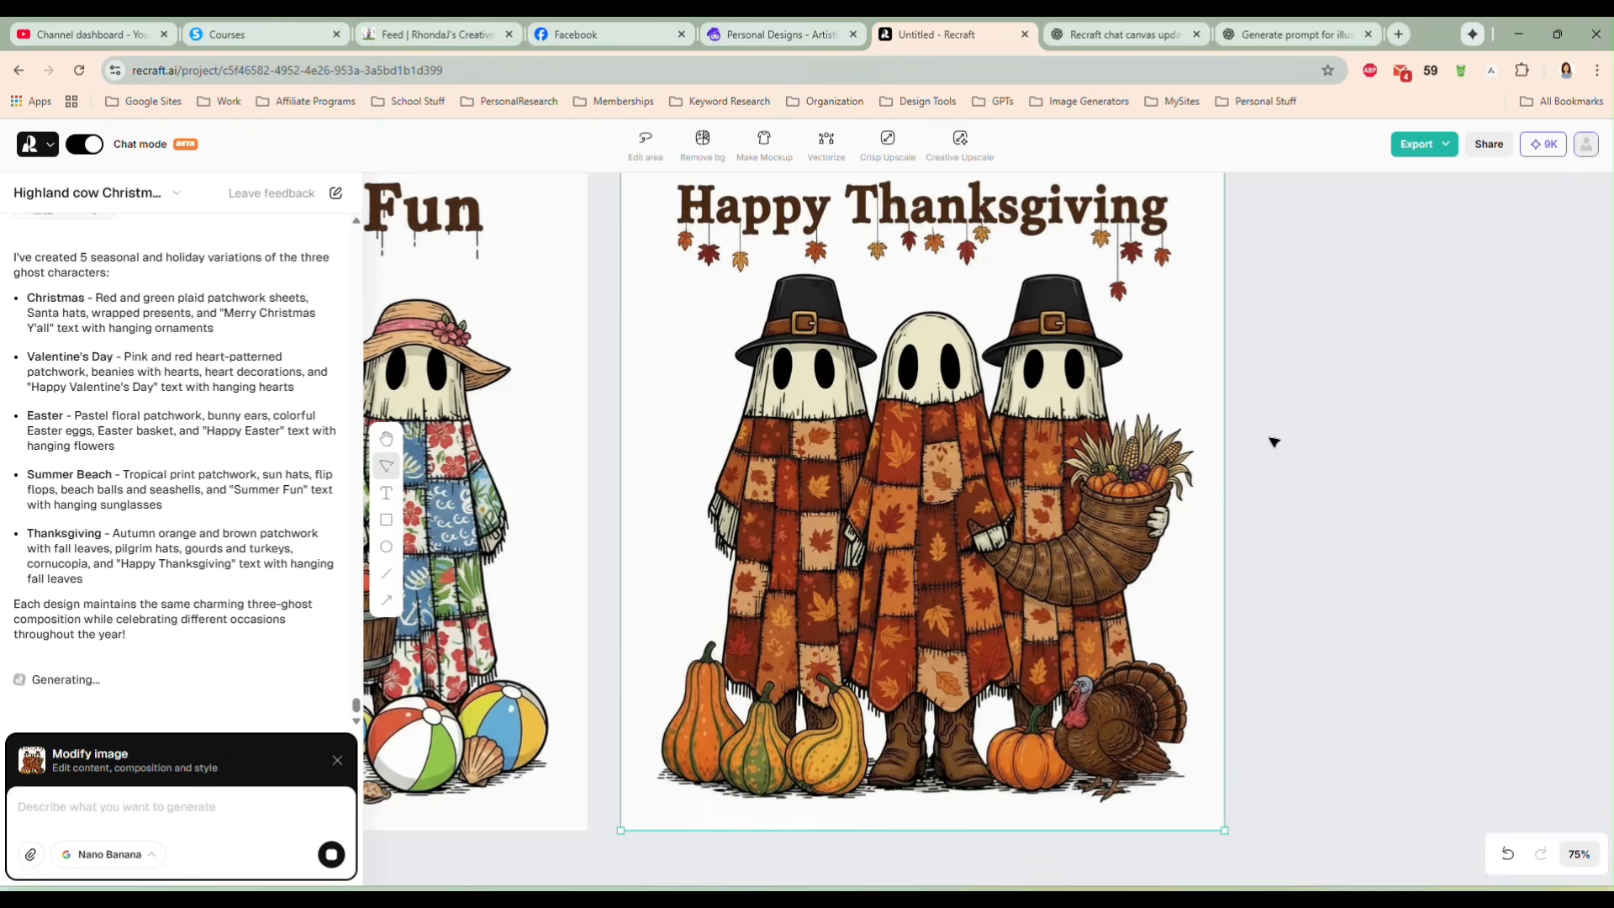
Step: Move the "Happy Easter", "Summer Fun" and "Happy Thanksgiving" images together into a second row directly beneath the Halloween, Christmas and Valentine's images
{"action": "left_click_drag", "start_coordinate": [1269, 440], "coordinate": [1331, 468]}
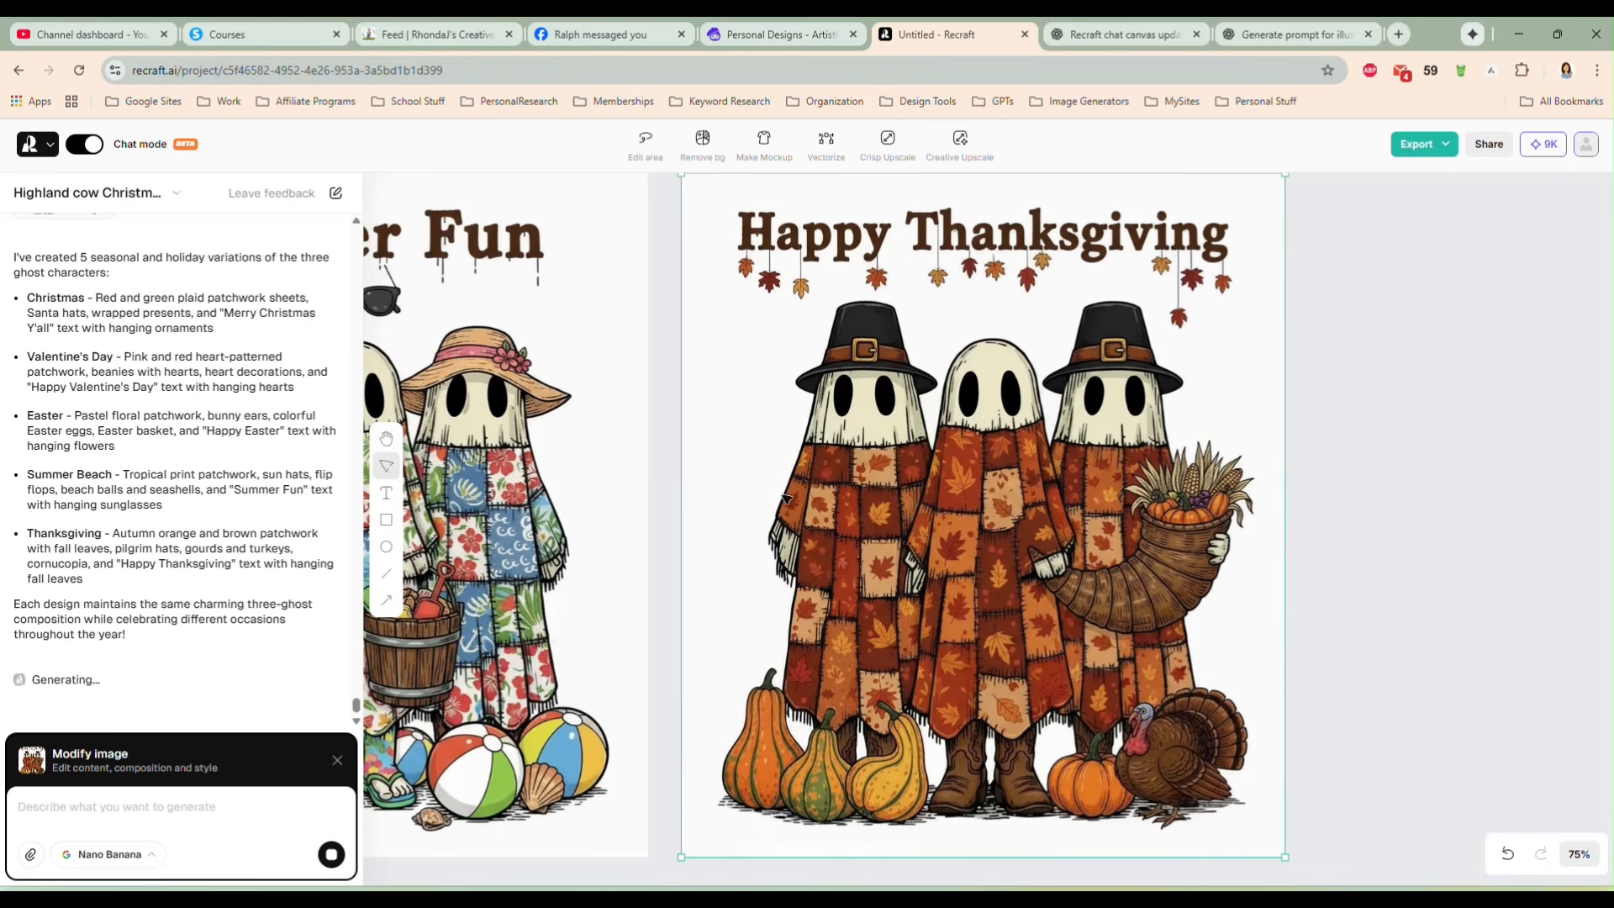
{"action": "scroll", "coordinate": [681, 486], "scroll_direction": "down", "scroll_amount": 5}
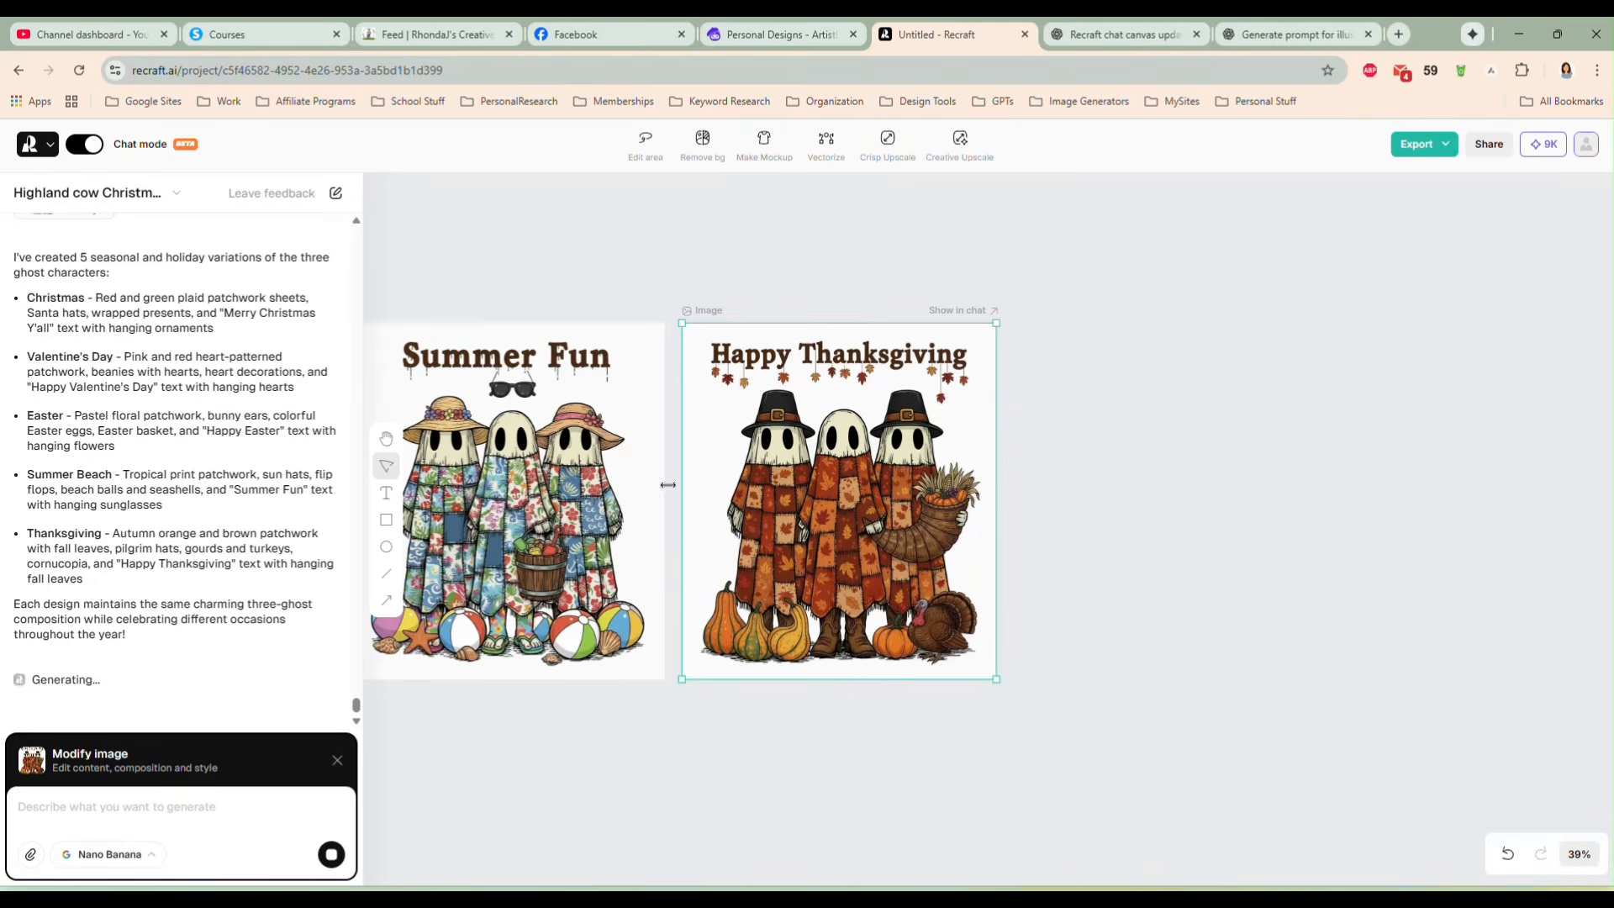
{"action": "left_click_drag", "start_coordinate": [740, 761], "coordinate": [1351, 667]}
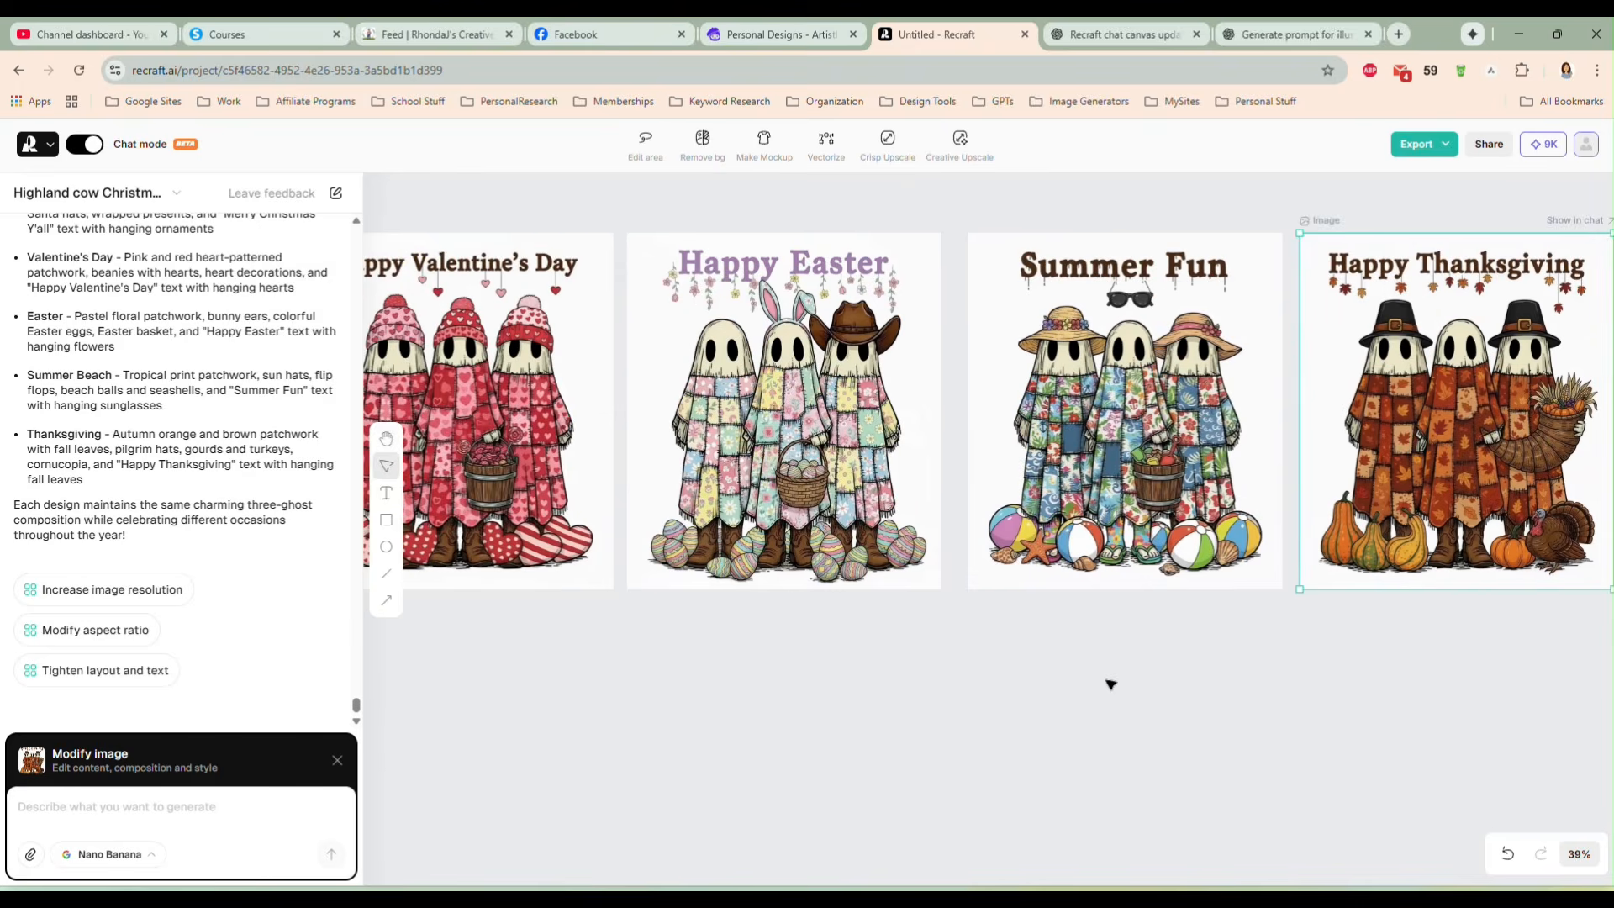
{"action": "scroll", "coordinate": [1127, 688], "scroll_direction": "down", "scroll_amount": 5}
{"action": "left_click_drag", "start_coordinate": [854, 696], "coordinate": [1021, 542]}
{"action": "key", "text": "v"}
{"action": "left_click_drag", "start_coordinate": [1013, 277], "coordinate": [1311, 443]}
{"action": "left_click_drag", "start_coordinate": [1434, 448], "coordinate": [908, 639]}
{"action": "left_click_drag", "start_coordinate": [923, 745], "coordinate": [1113, 729]}
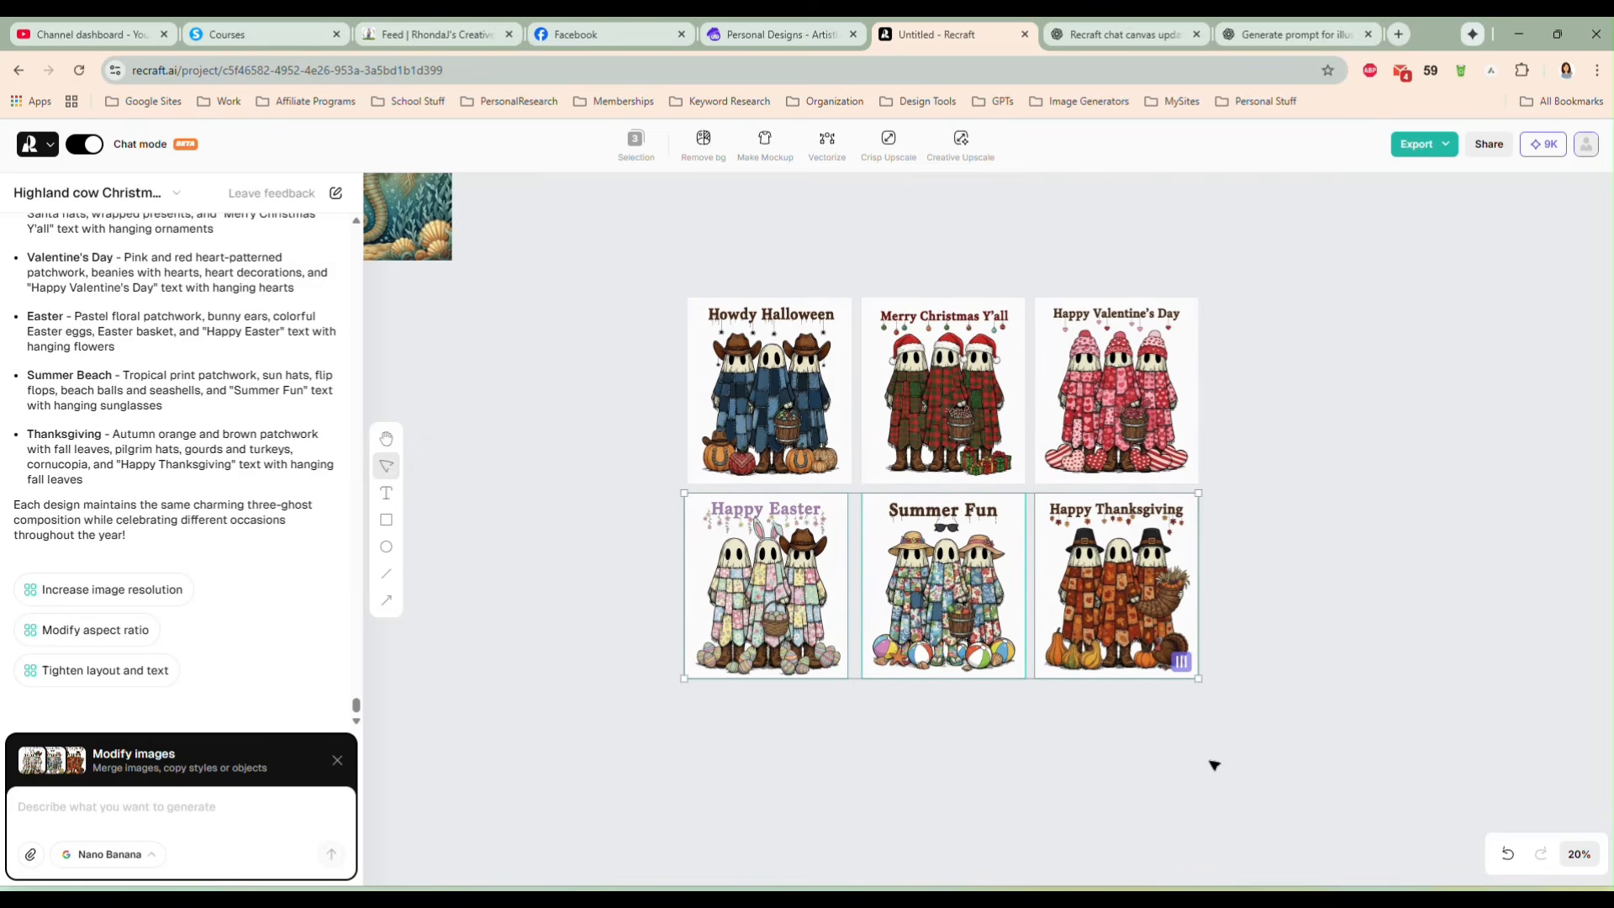
Step: Examine the two-row ghost grid up close, and look over the sea creature and highland cow sets on the canvas
{"action": "scroll", "coordinate": [1211, 760], "scroll_direction": "up", "scroll_amount": 3}
{"action": "scroll", "coordinate": [1009, 749], "scroll_direction": "up", "scroll_amount": 2}
{"action": "left_click_drag", "start_coordinate": [913, 807], "coordinate": [976, 878]}
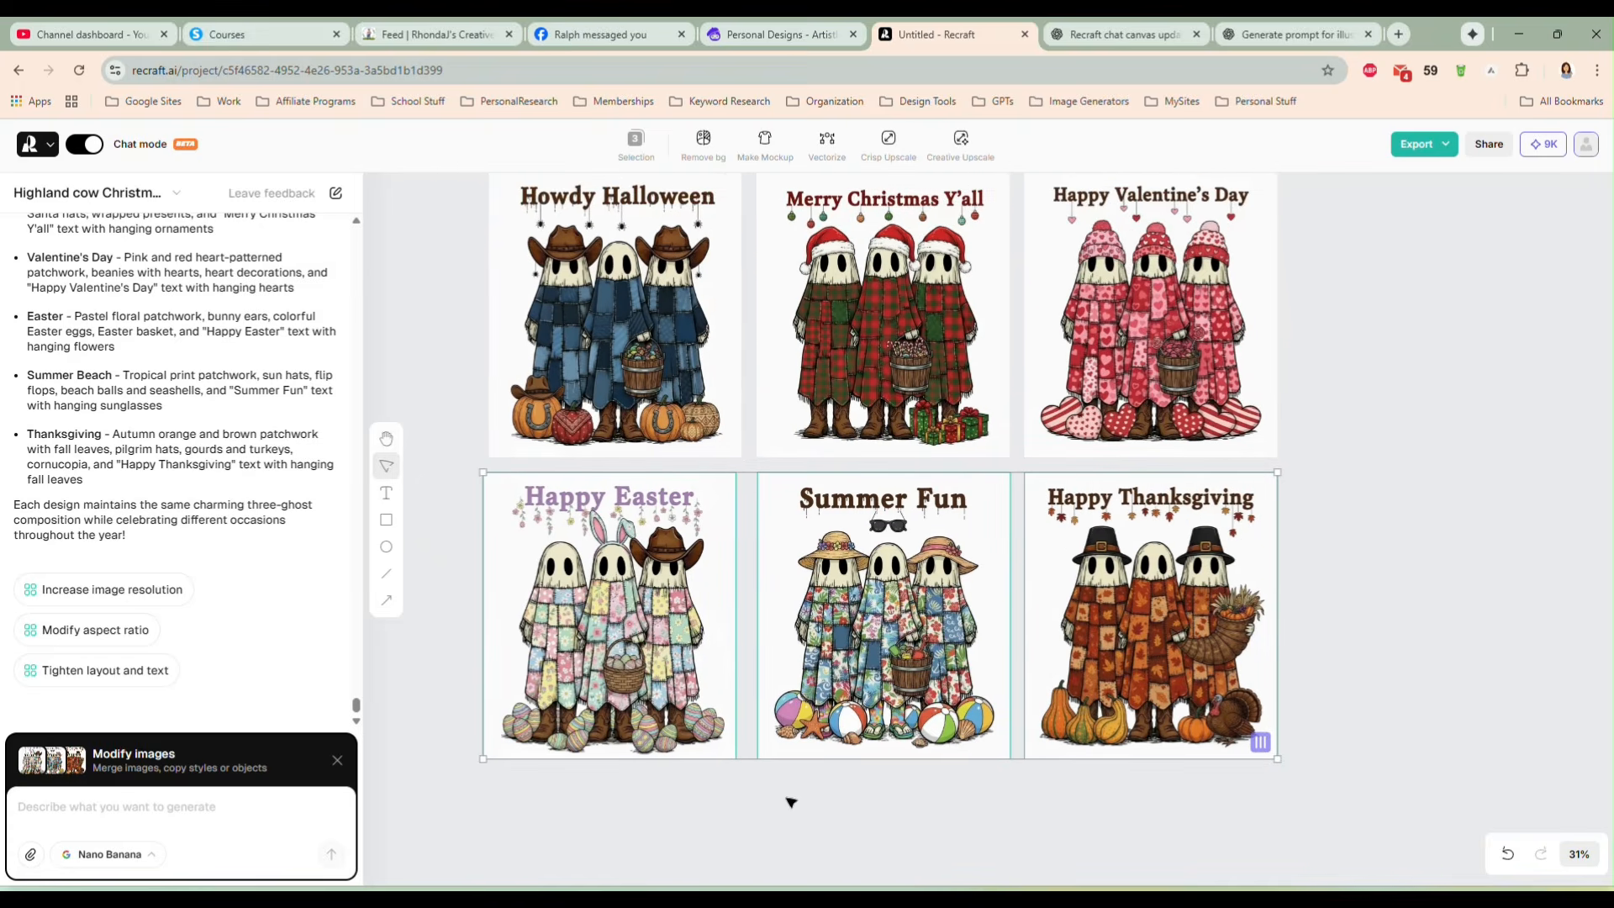
{"action": "left_click_drag", "start_coordinate": [628, 784], "coordinate": [1270, 815]}
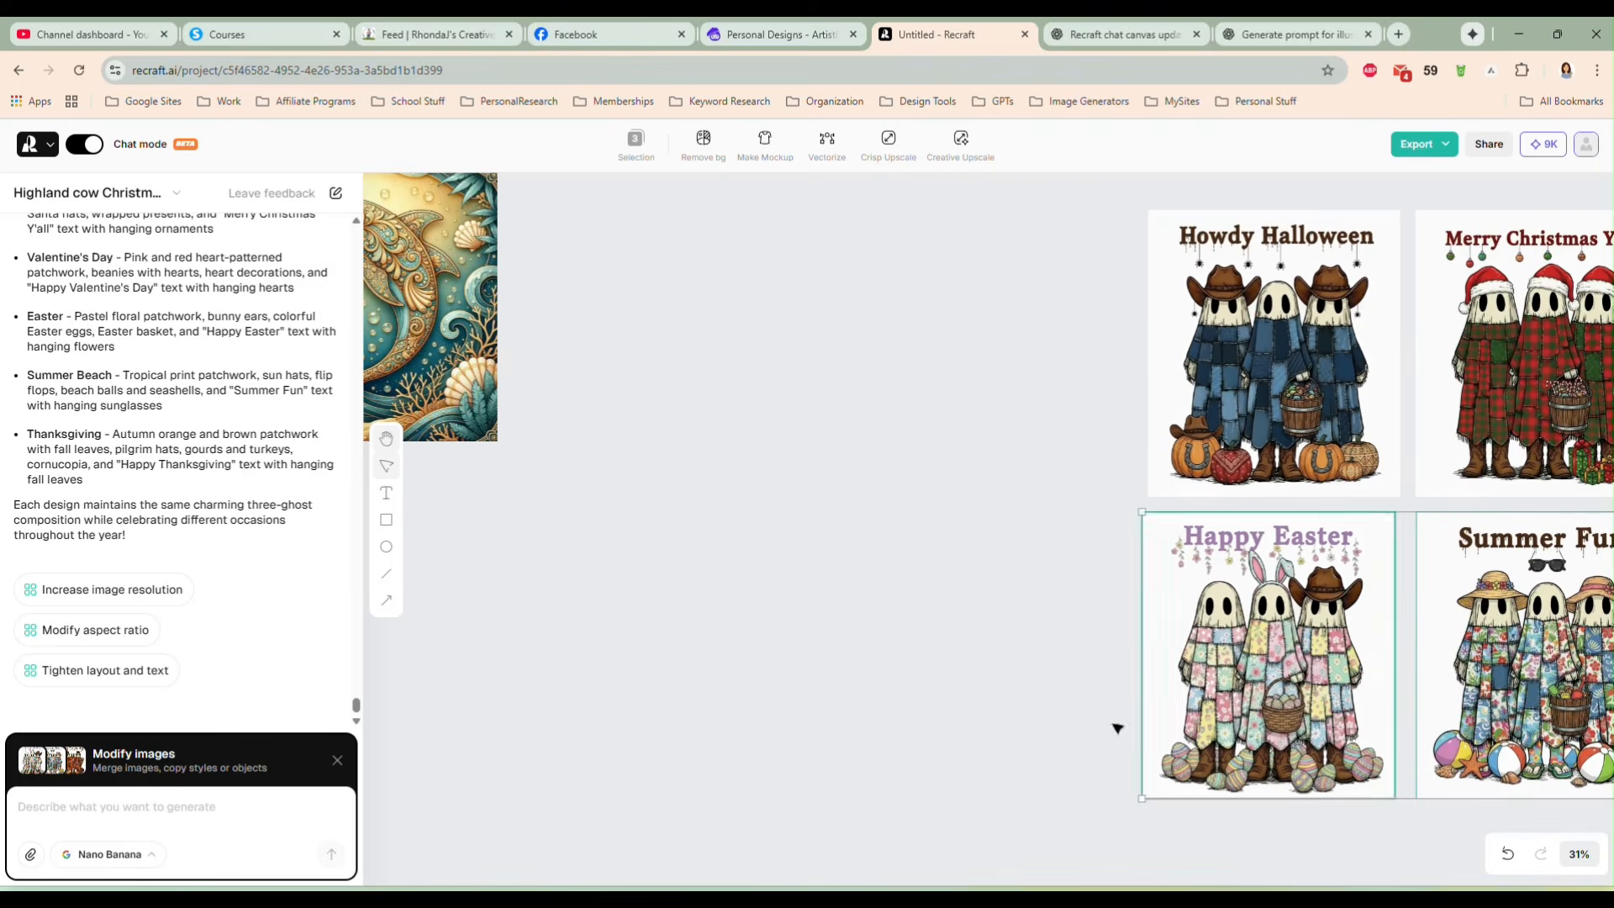
{"action": "scroll", "coordinate": [773, 503], "scroll_direction": "down", "scroll_amount": 3}
{"action": "left_click_drag", "start_coordinate": [709, 457], "coordinate": [1111, 637]}
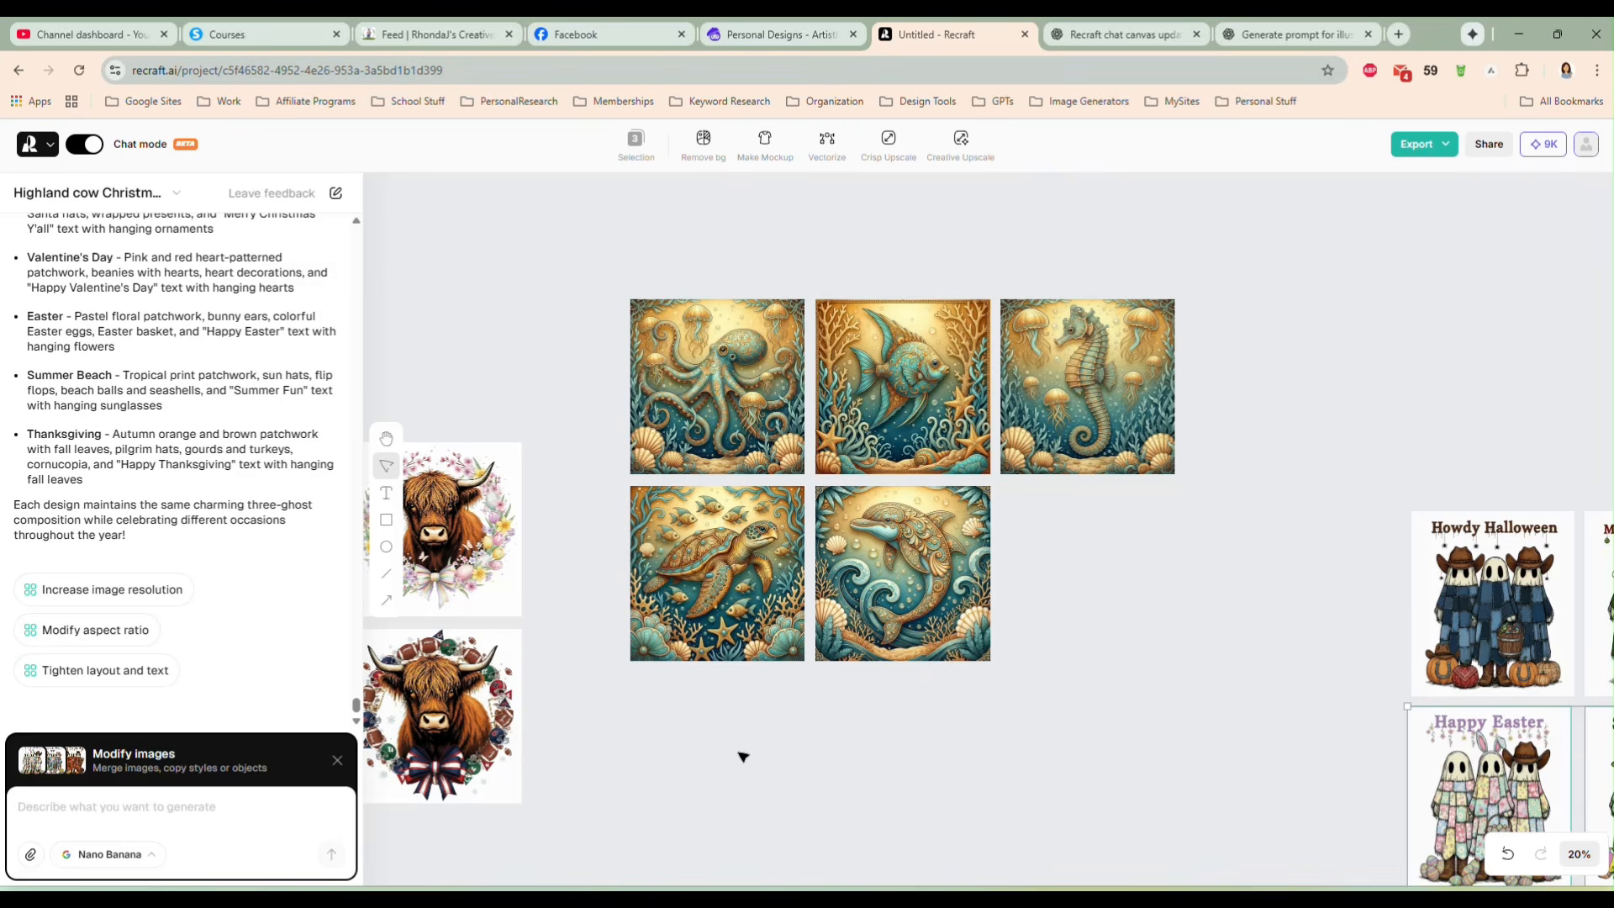
{"action": "left_click_drag", "start_coordinate": [683, 760], "coordinate": [1204, 735]}
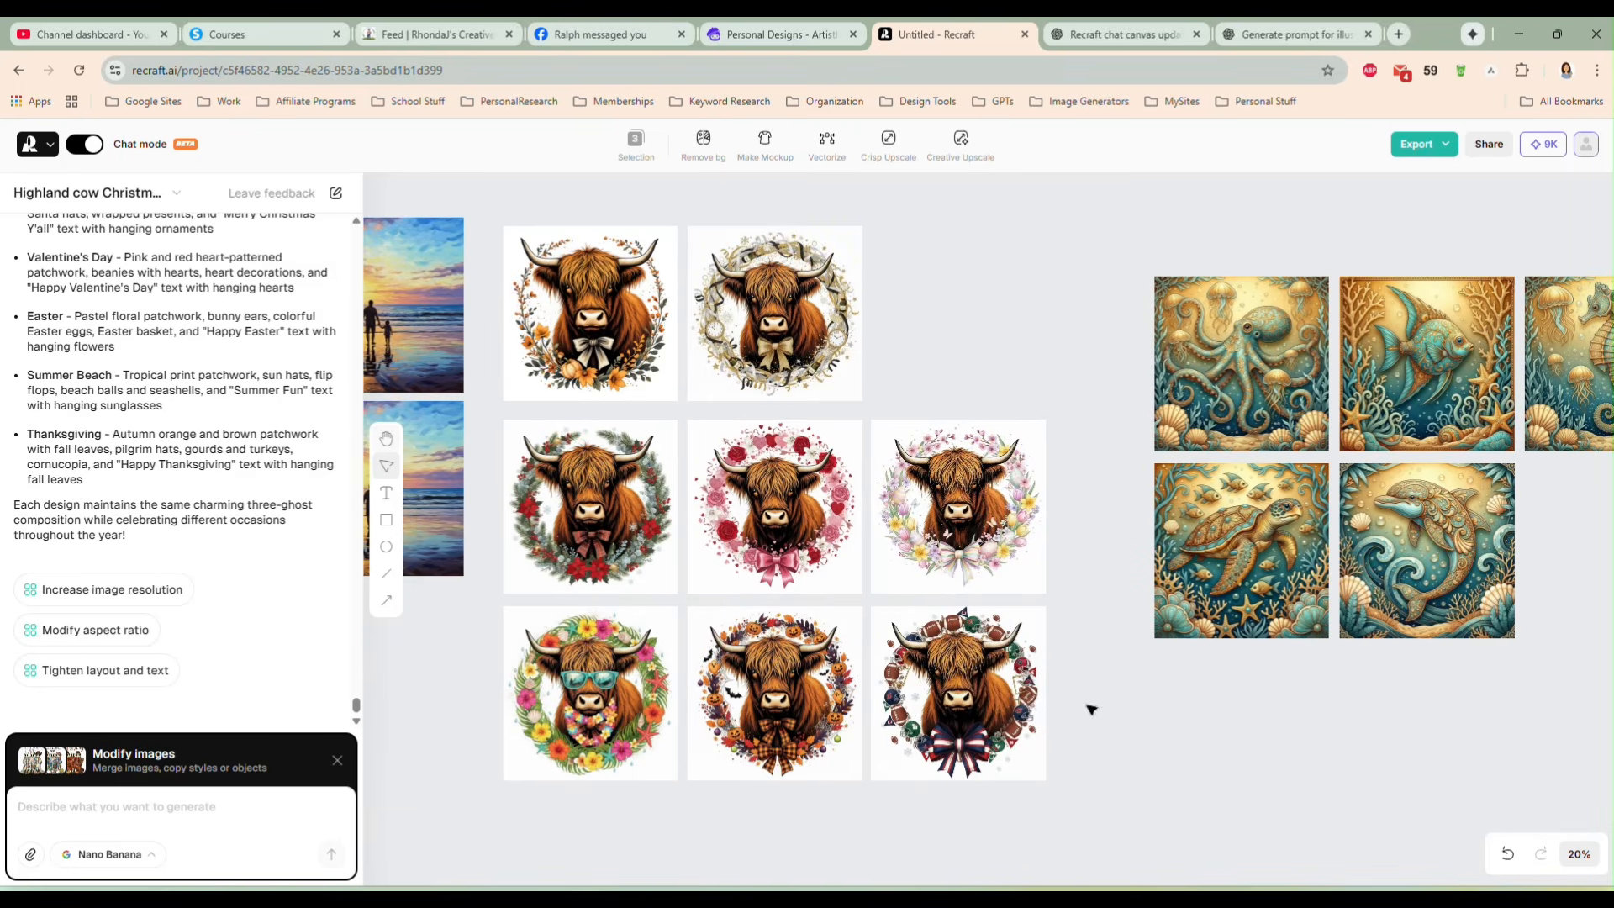
{"action": "left_click_drag", "start_coordinate": [1099, 743], "coordinate": [613, 684]}
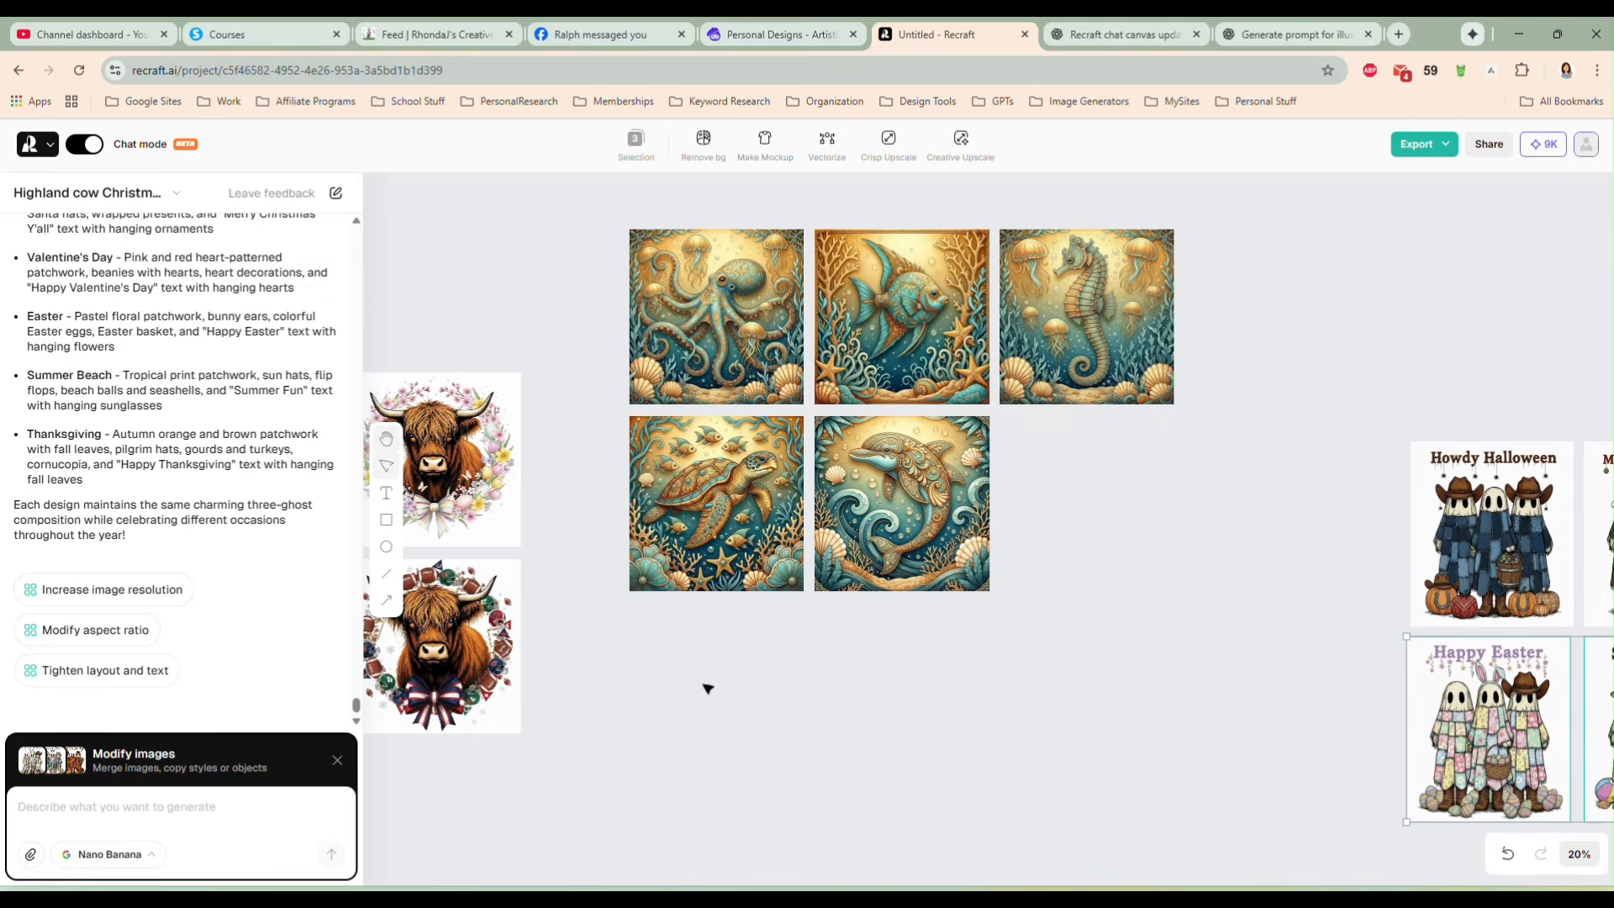
Step: Move all six ghost images as a group closer to the sea creature set, nearly level with its upper row, and clear the selection
{"action": "left_click_drag", "start_coordinate": [1120, 684], "coordinate": [541, 624]}
{"action": "left_click_drag", "start_coordinate": [724, 303], "coordinate": [1388, 808]}
{"action": "left_click_drag", "start_coordinate": [1278, 681], "coordinate": [1139, 504]}
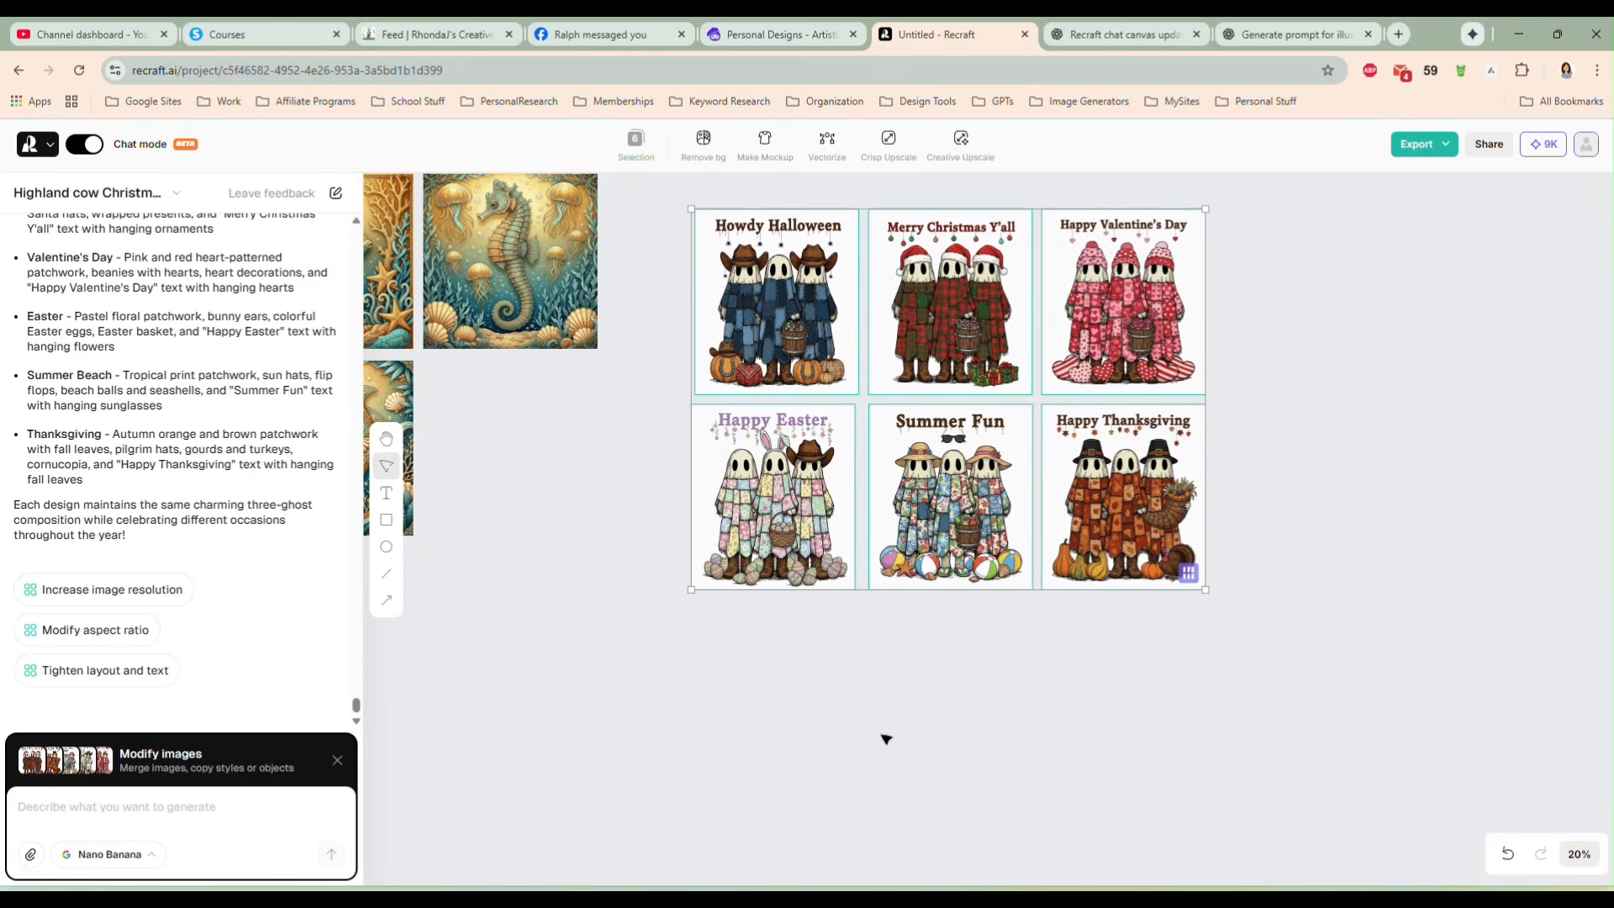
{"action": "left_click_drag", "start_coordinate": [577, 577], "coordinate": [931, 650]}
{"action": "left_click", "coordinate": [930, 650]}
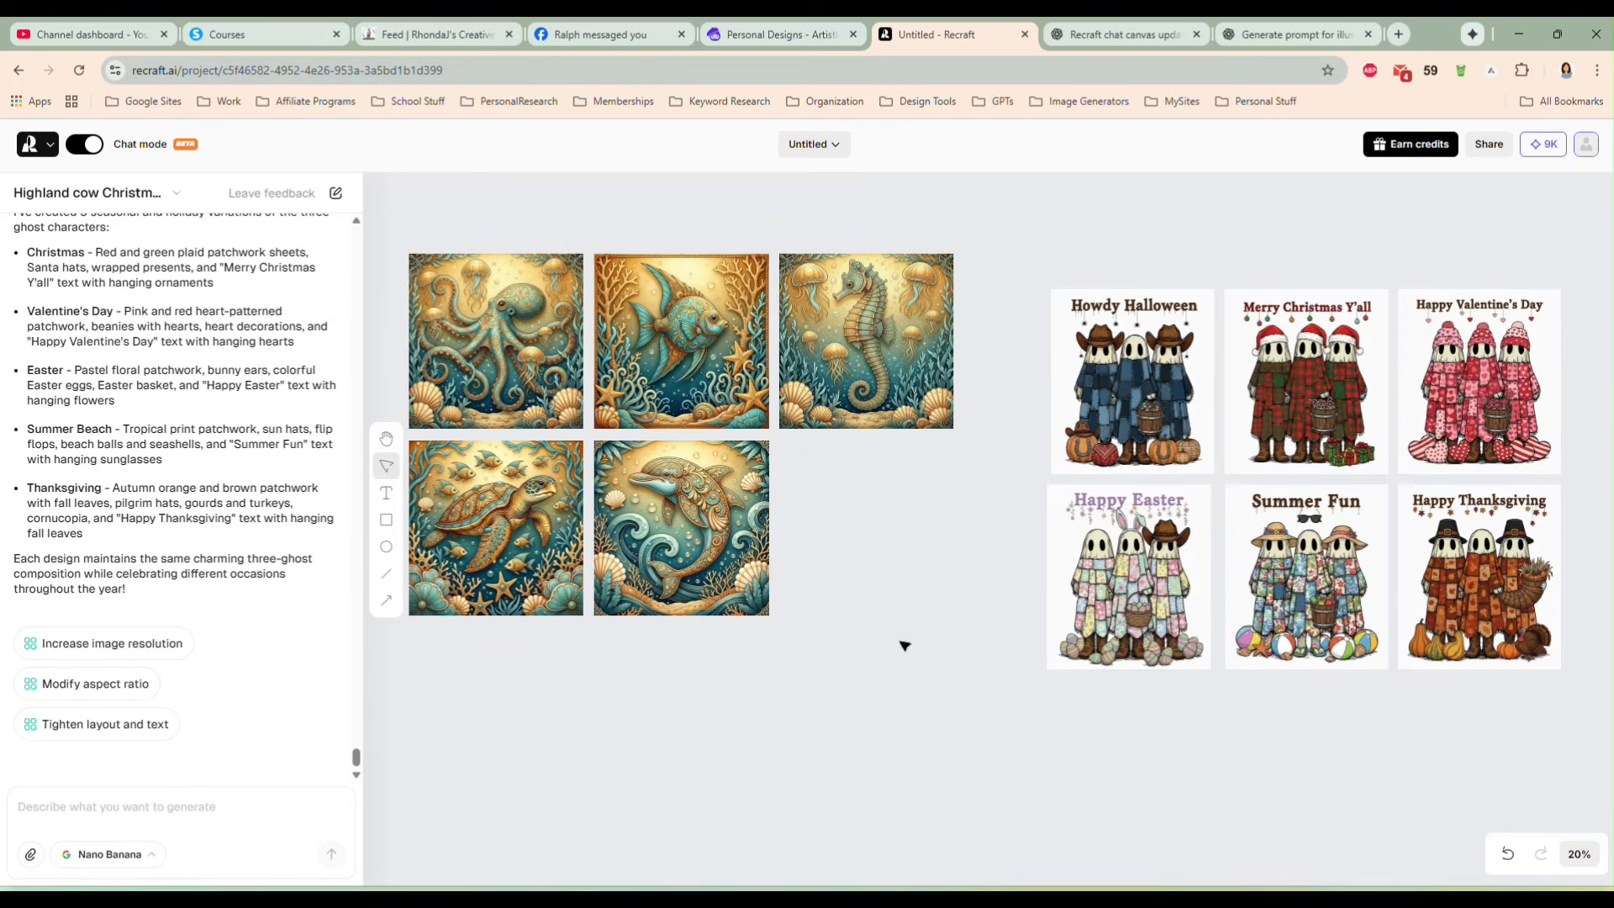